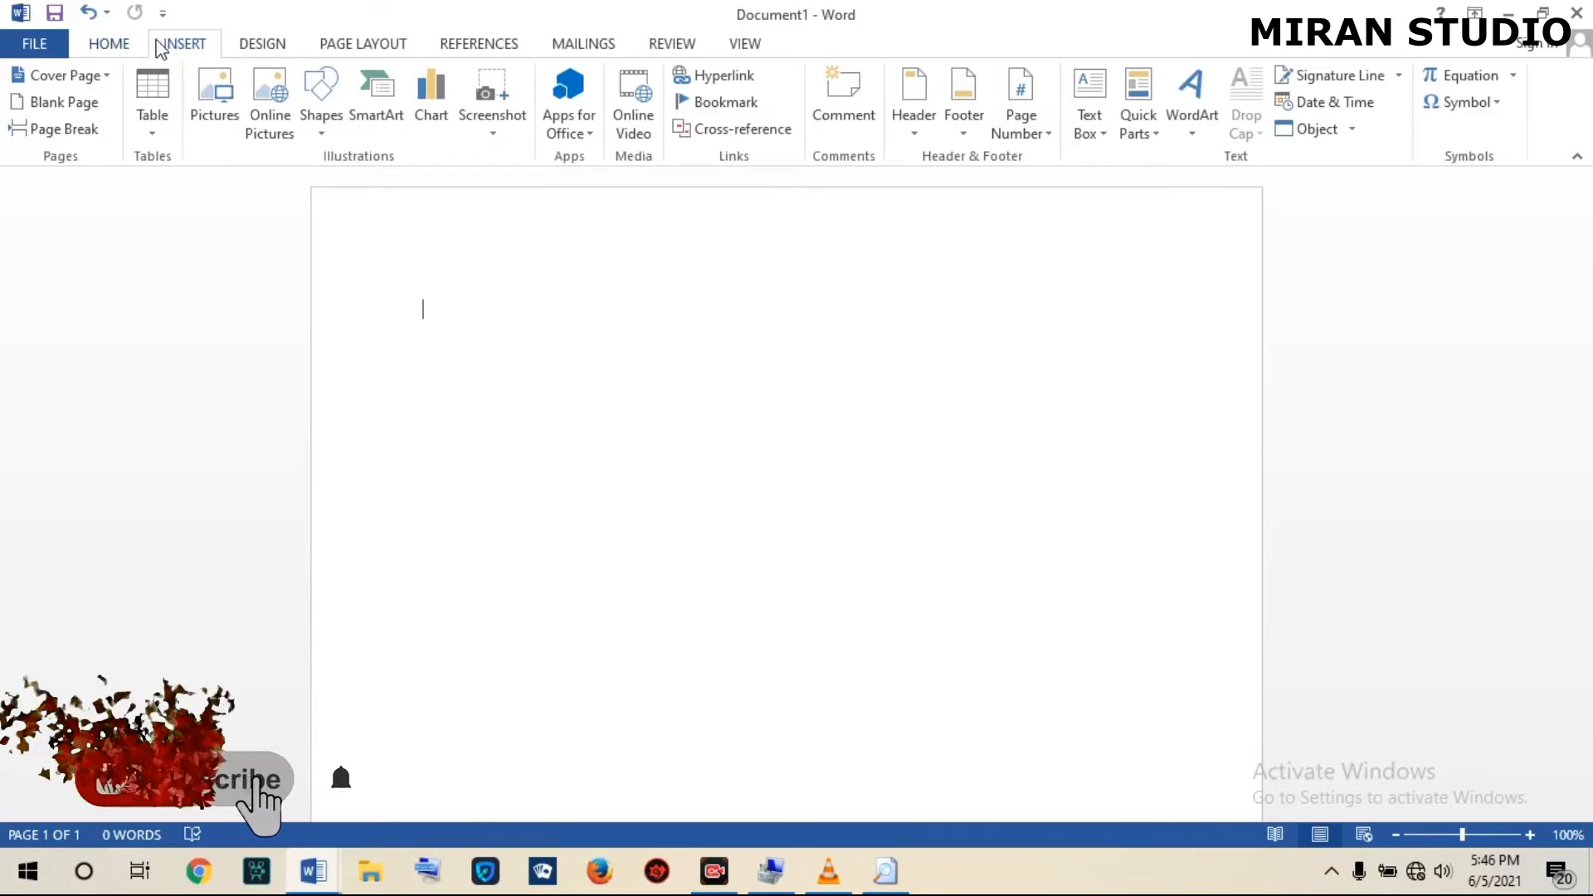
Browse the built-in cover page designs and insert the Banded cover page into the blank document.
left_click(118, 47)
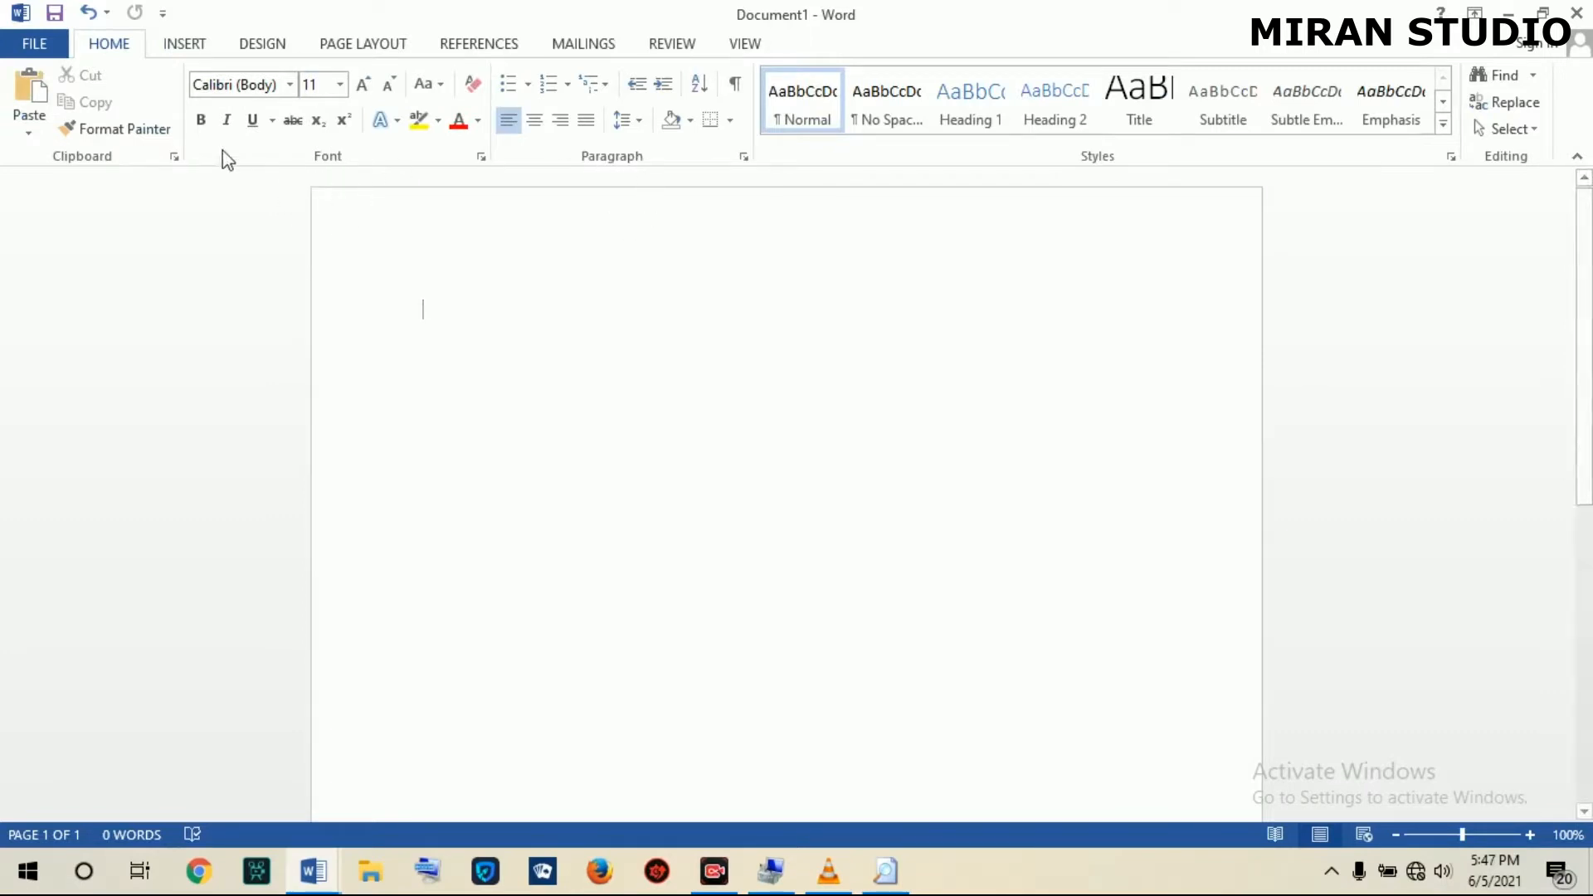
left_click(185, 48)
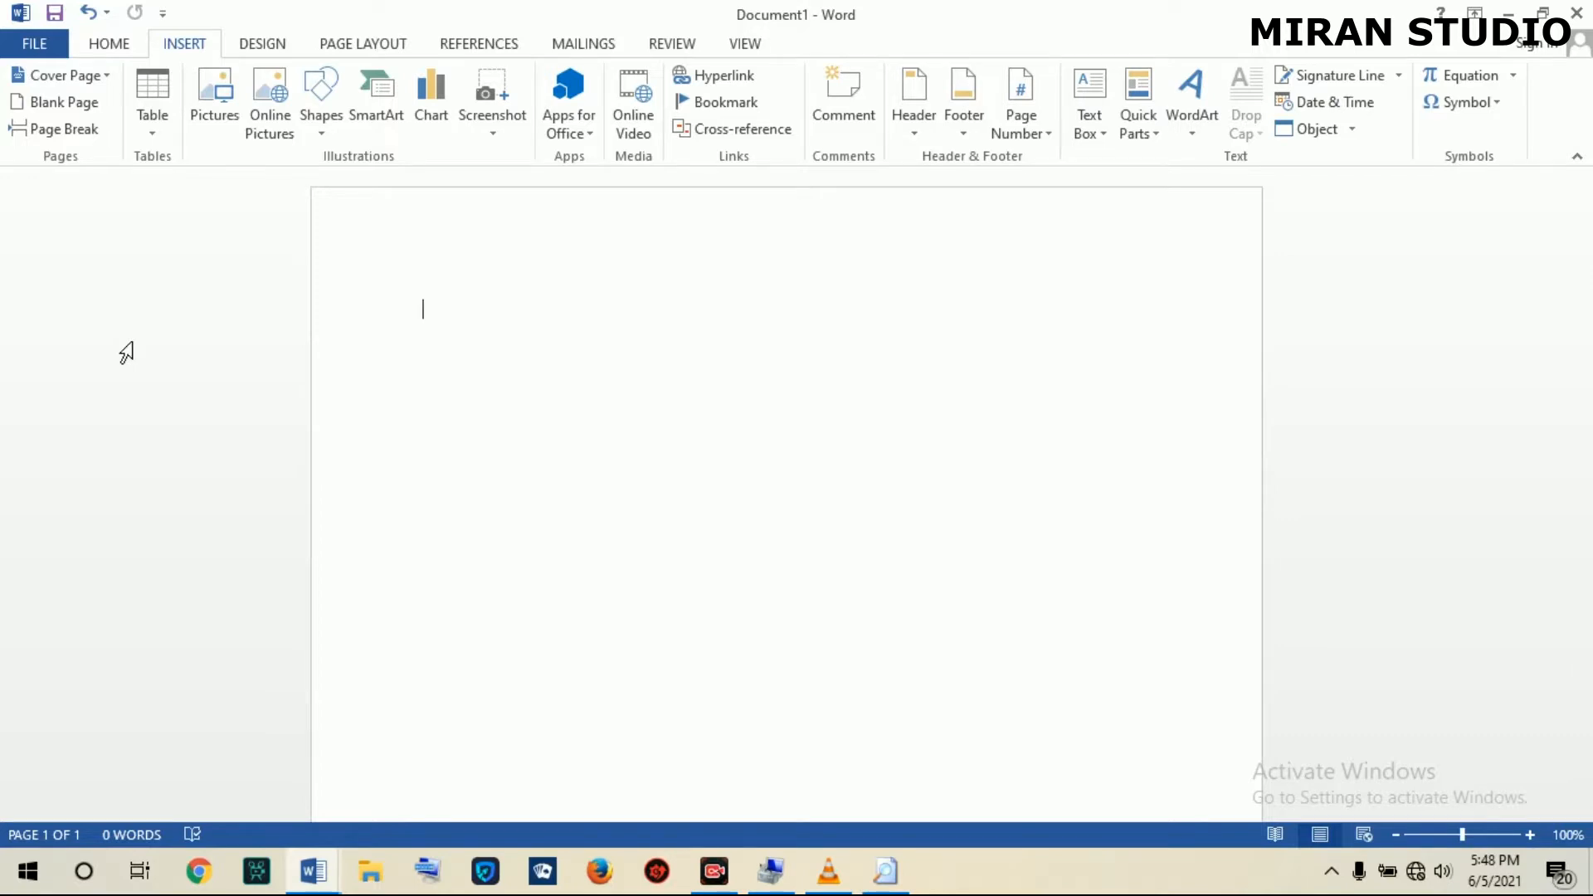
left_click(32, 75)
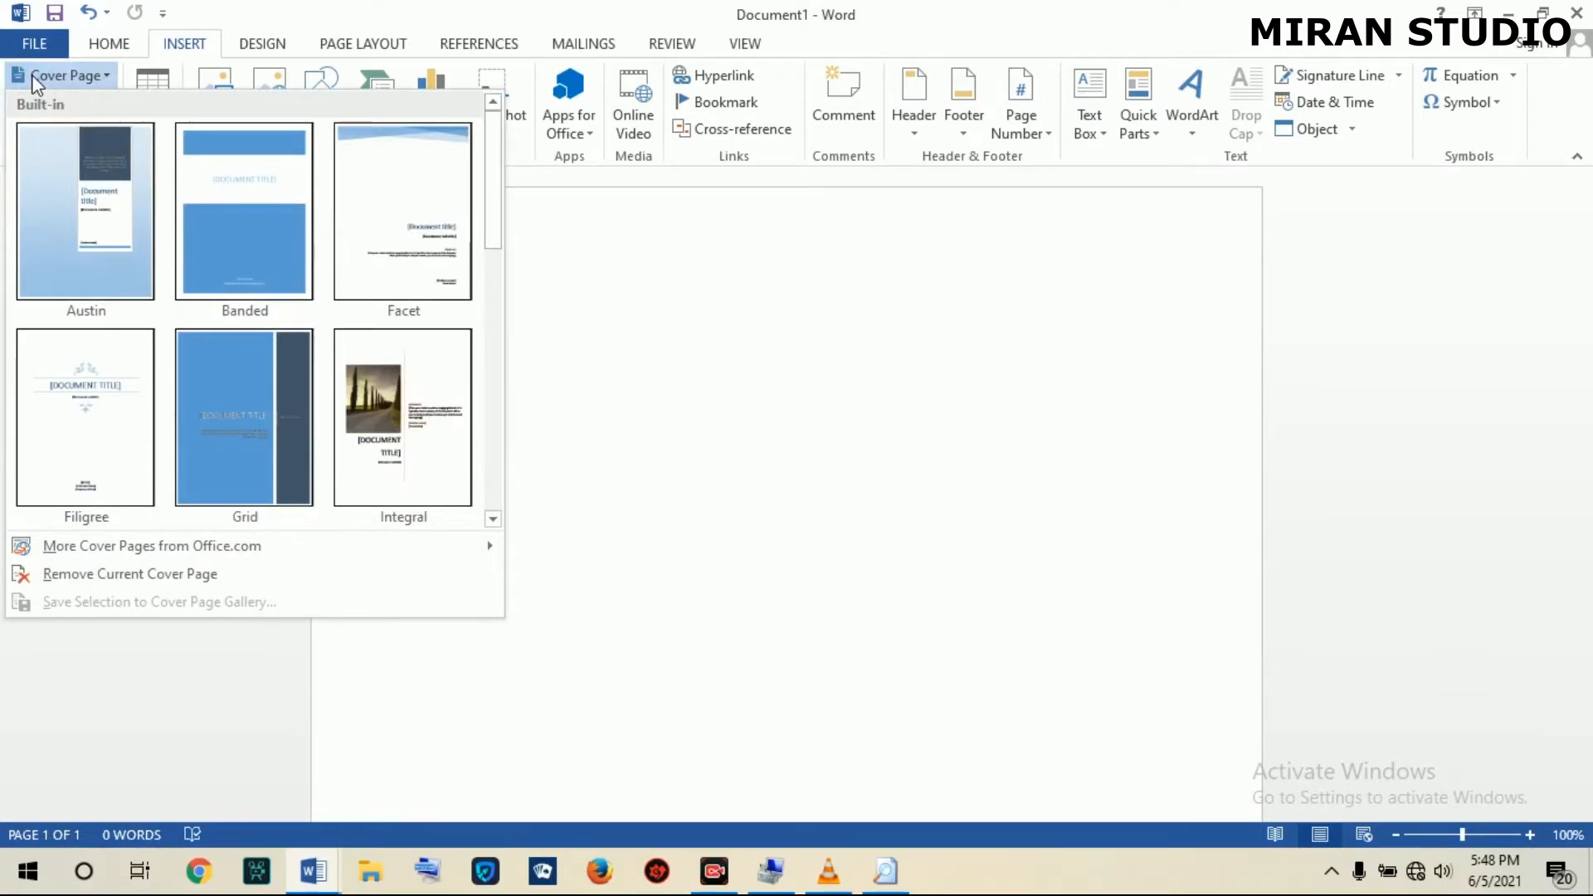
left_click(493, 521)
left_click(492, 520)
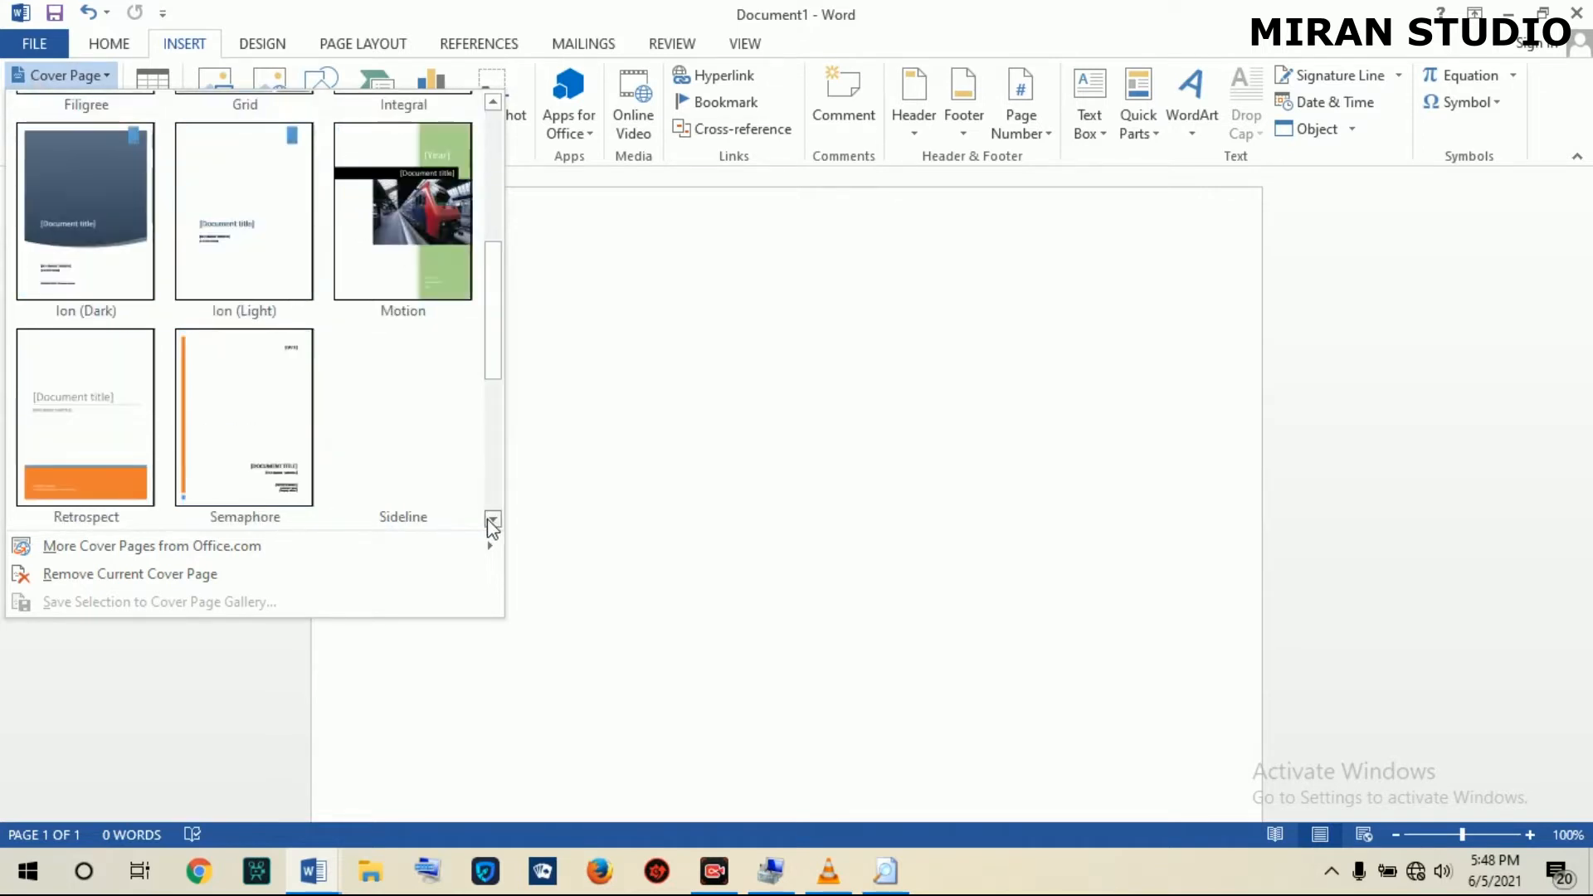
left_click(493, 520)
left_click(493, 520)
left_click_drag(493, 390, 485, 201)
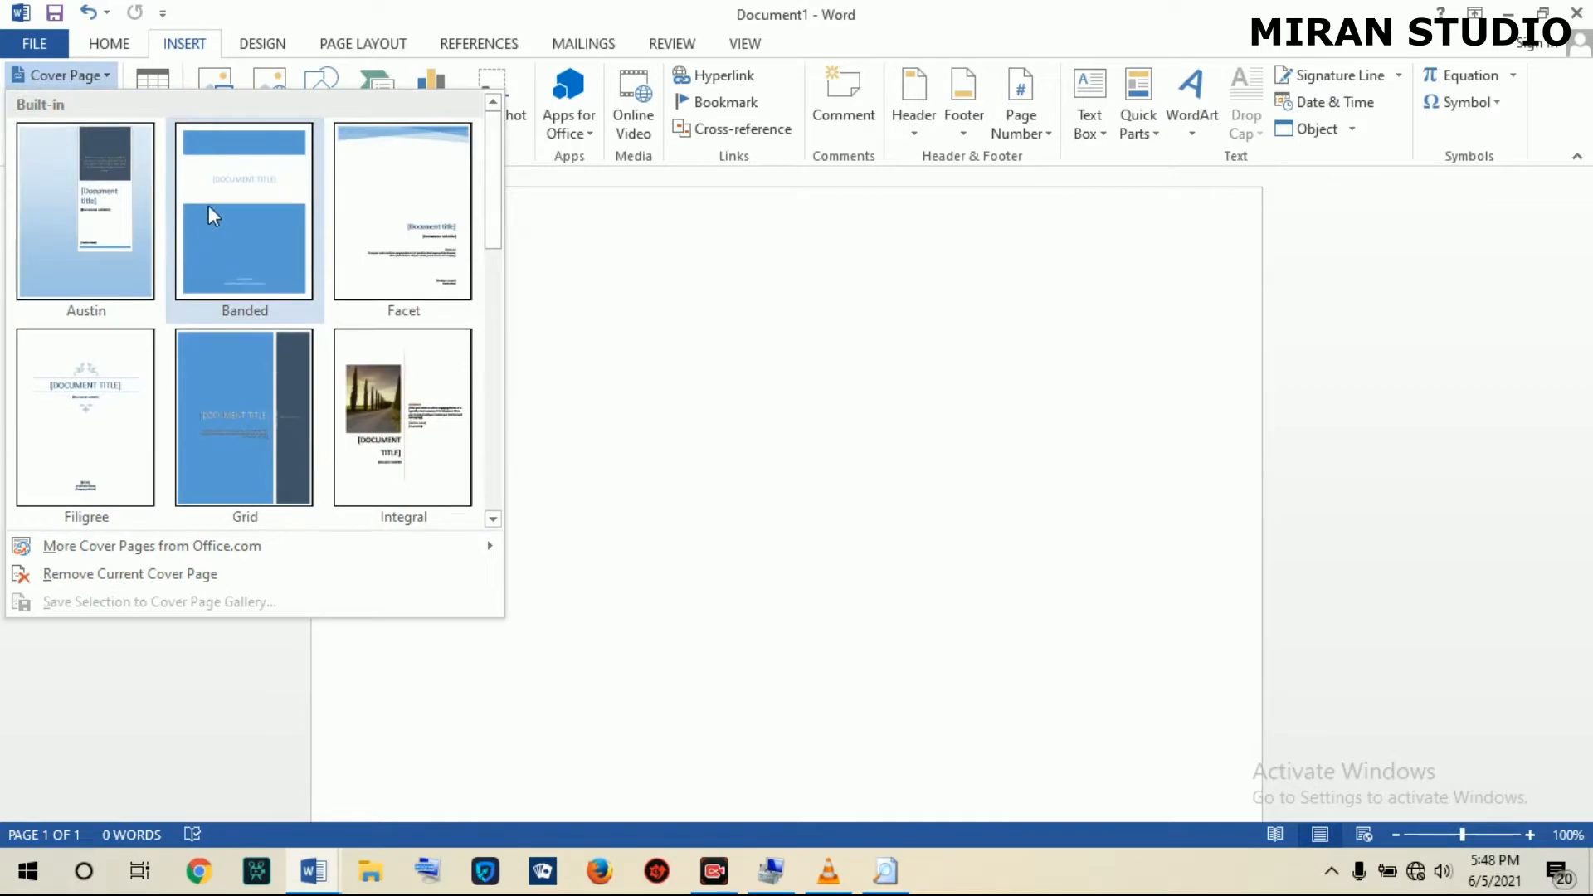
left_click(28, 77)
left_click(27, 76)
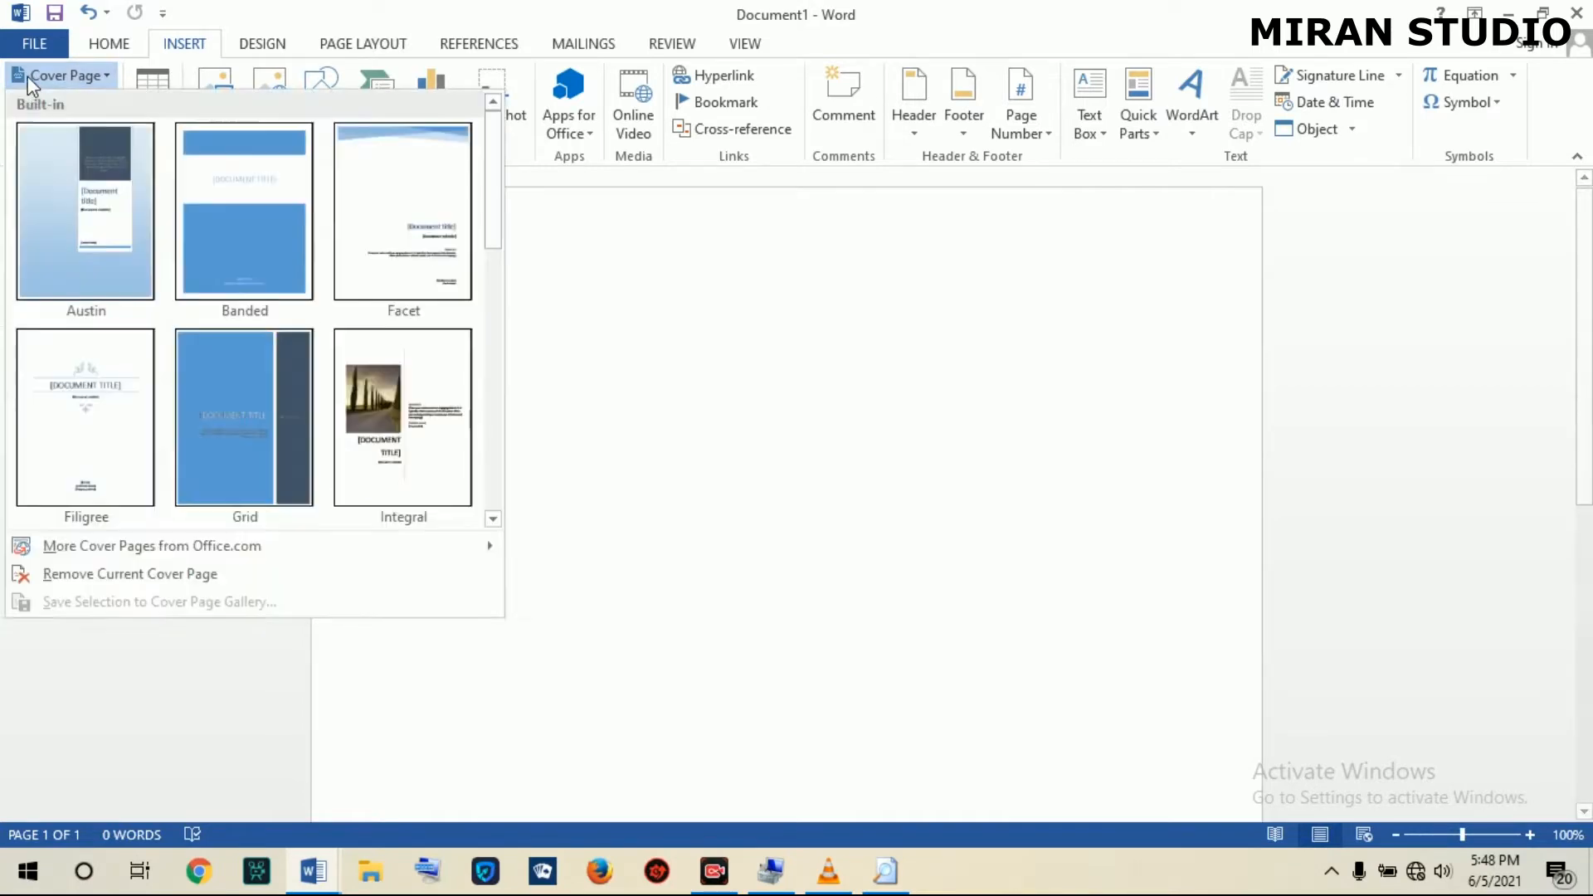
left_click(256, 200)
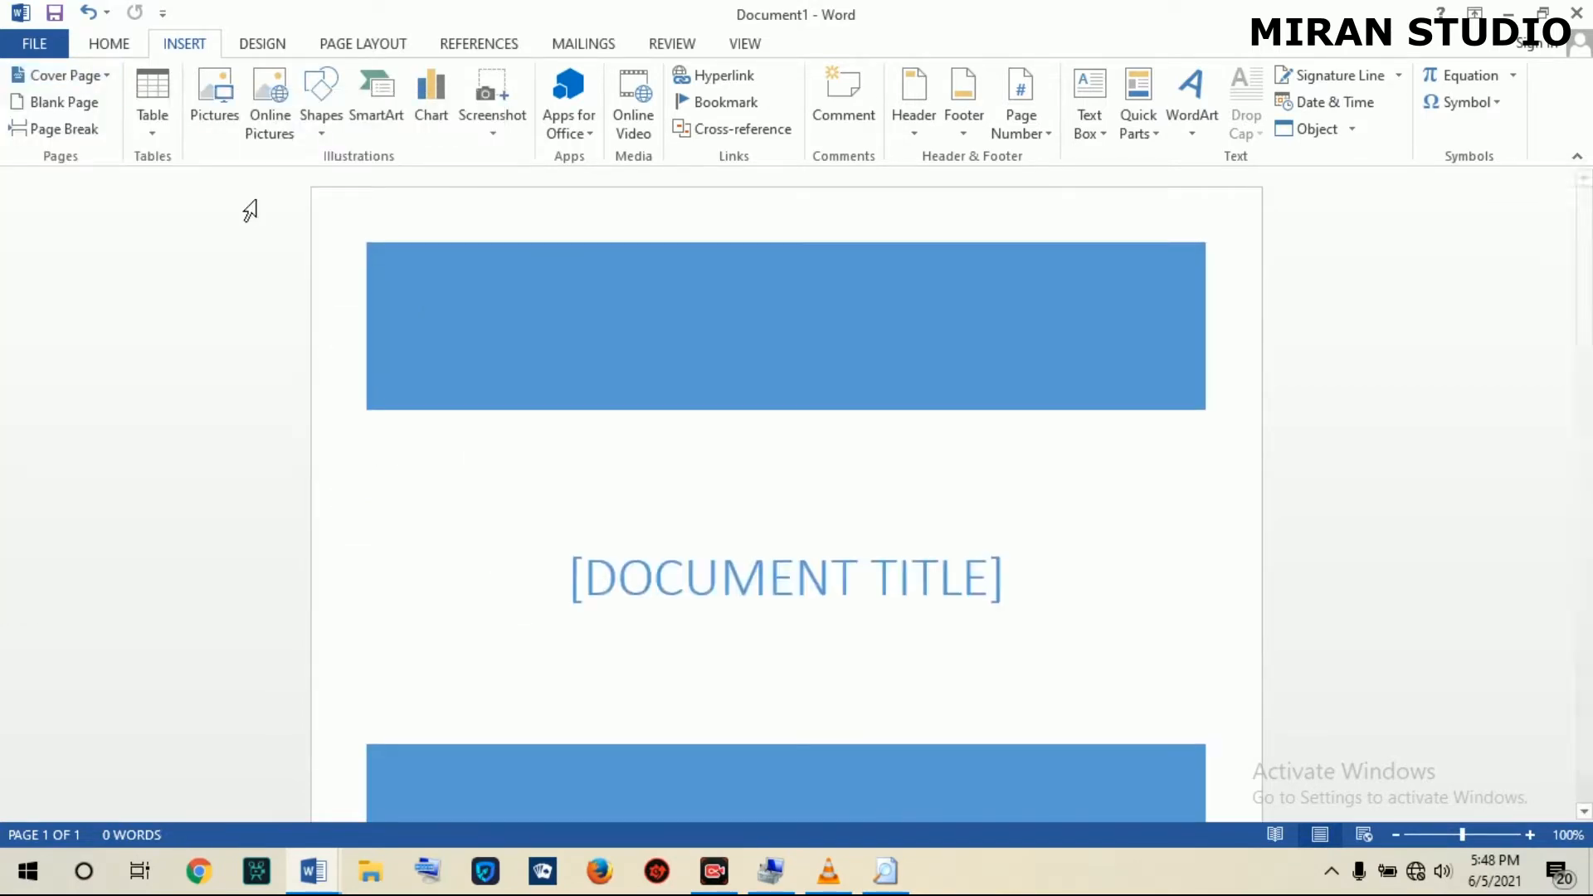
left_click_drag(1585, 262, 1455, 199)
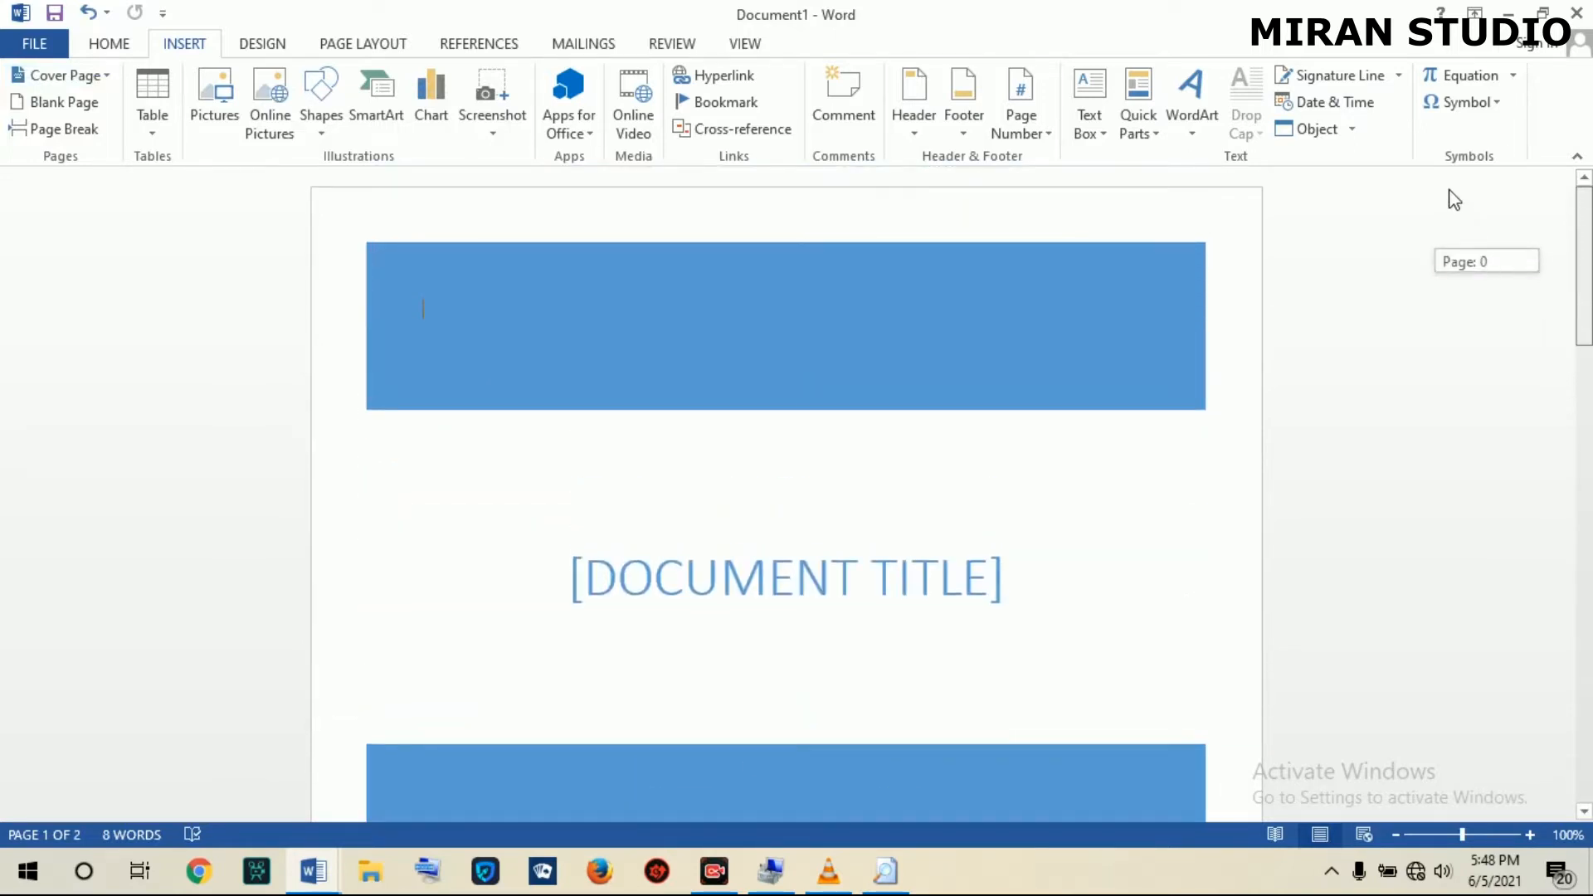
Replace the document title placeholder on the cover page with BASIC COMPUTER.
left_click(788, 575)
left_click(858, 569)
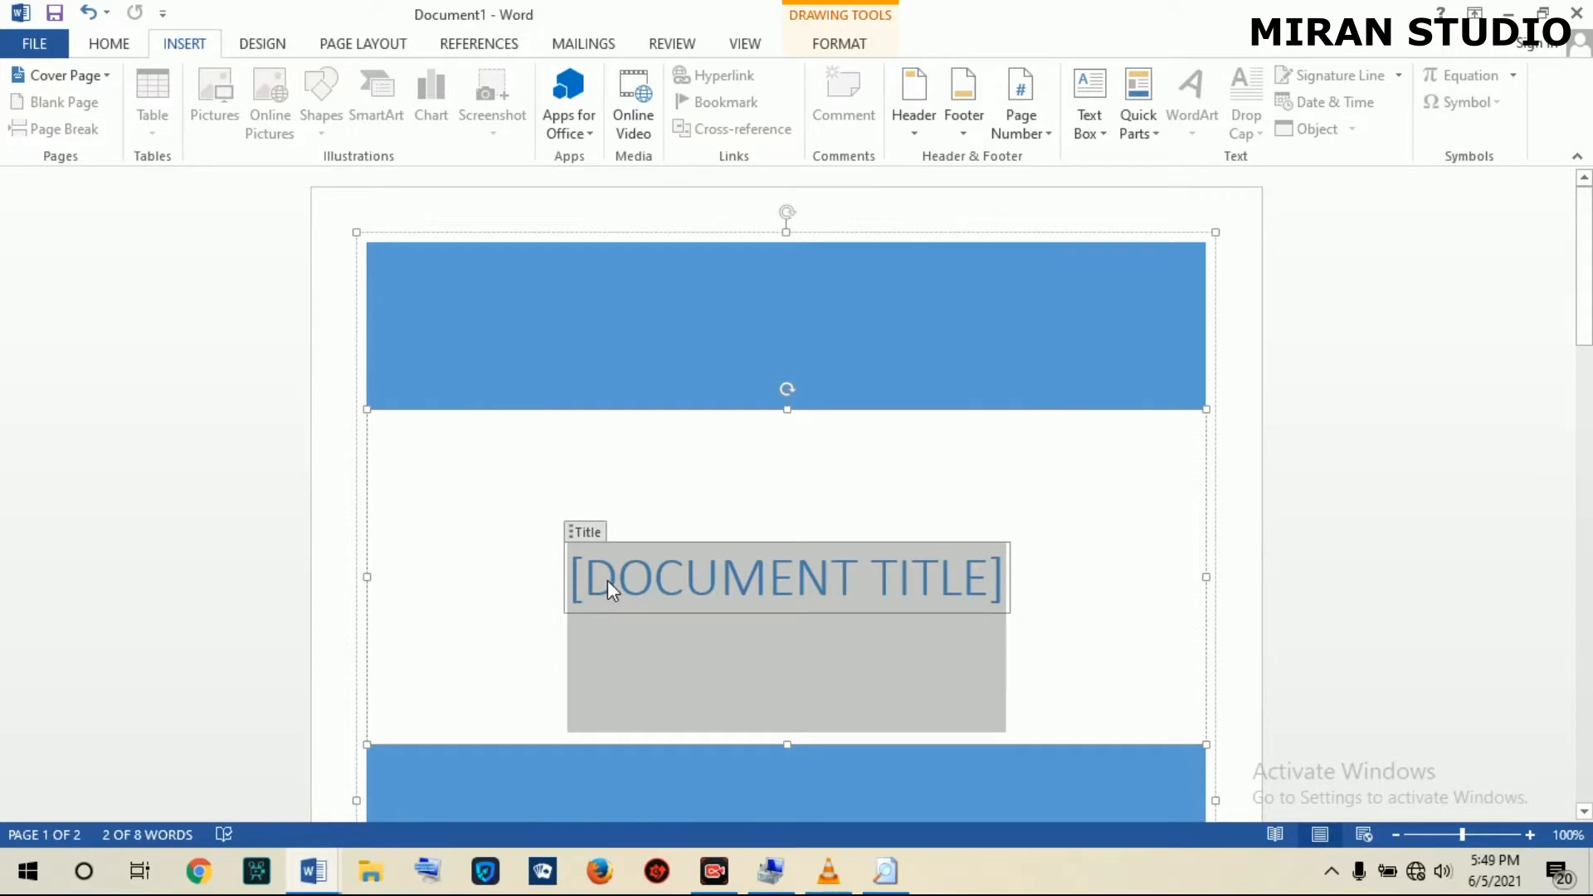
type("BASIC")
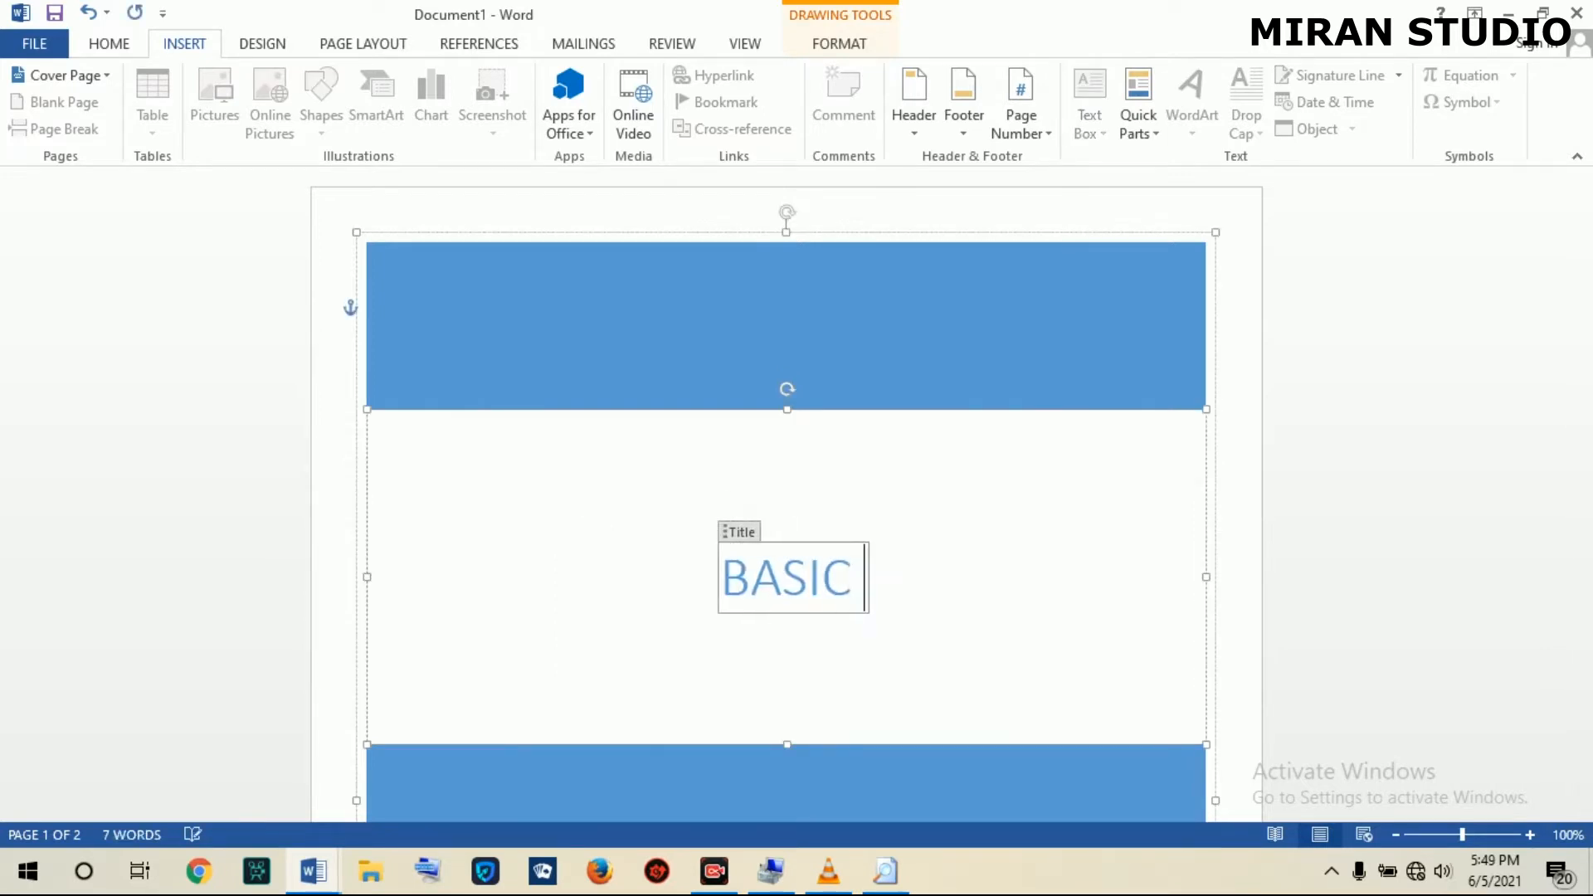
type(" COMPUTER")
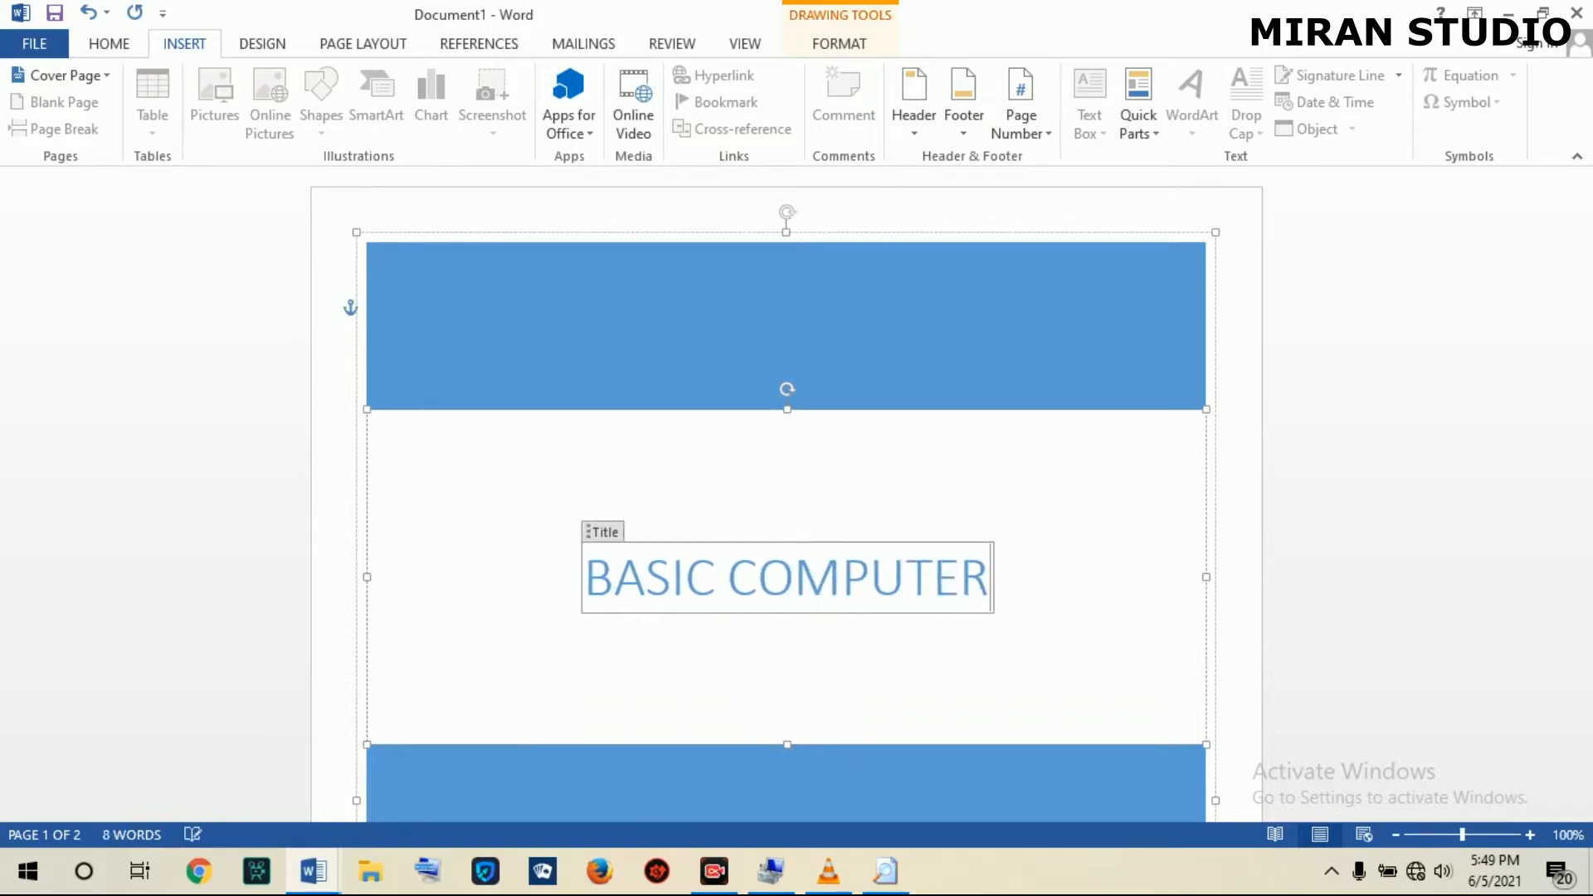
Make the whole BASIC COMPUTER title on the cover page bold and red.
left_click(617, 512)
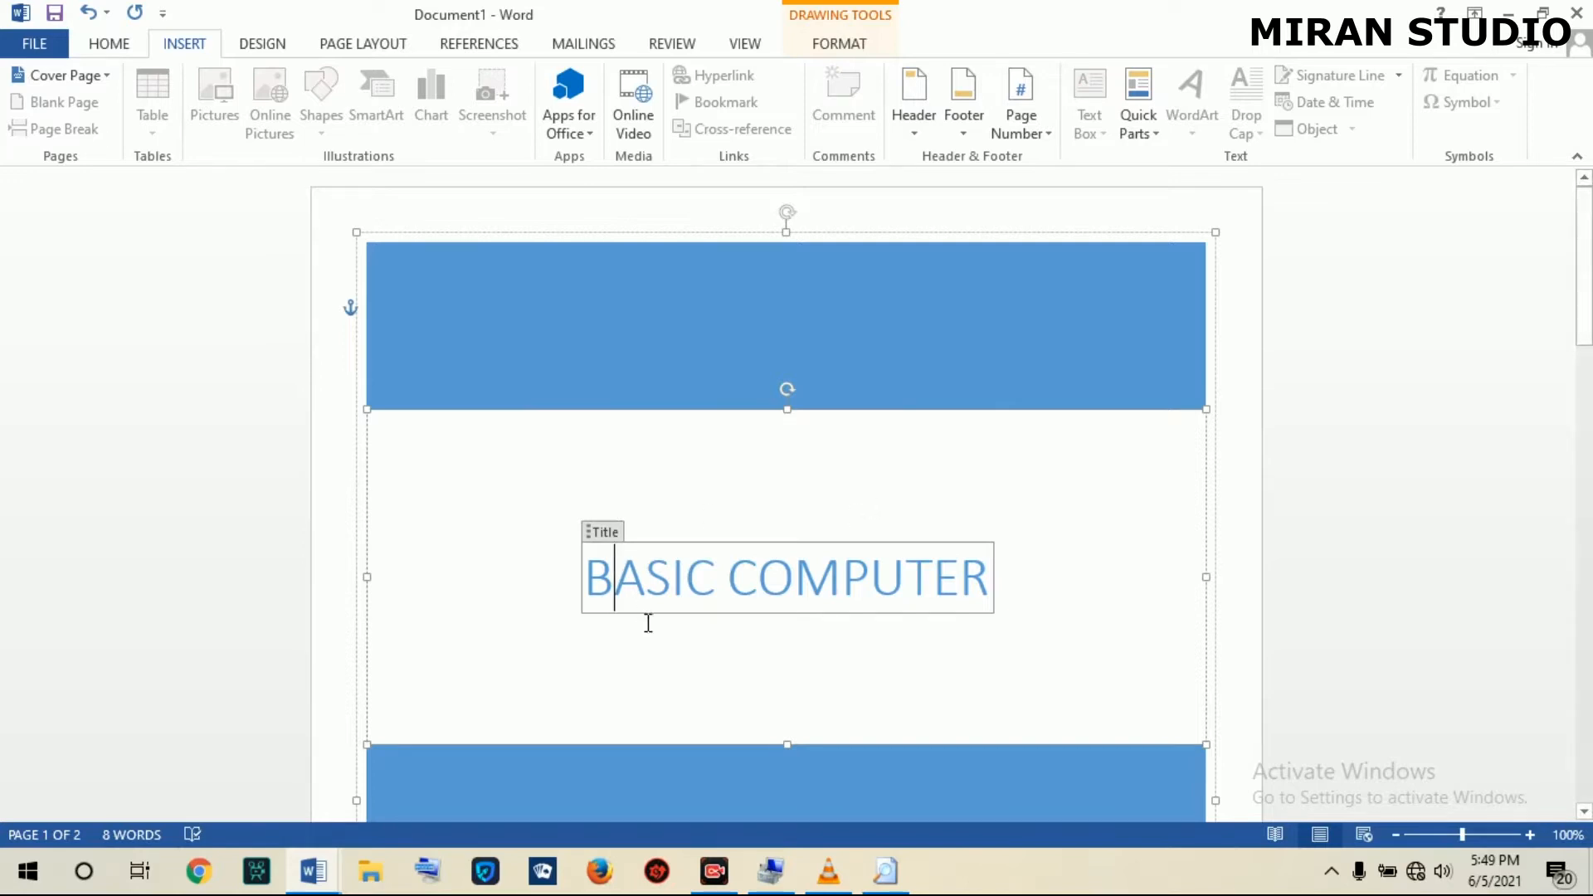
left_click(597, 572)
left_click_drag(596, 572, 1003, 559)
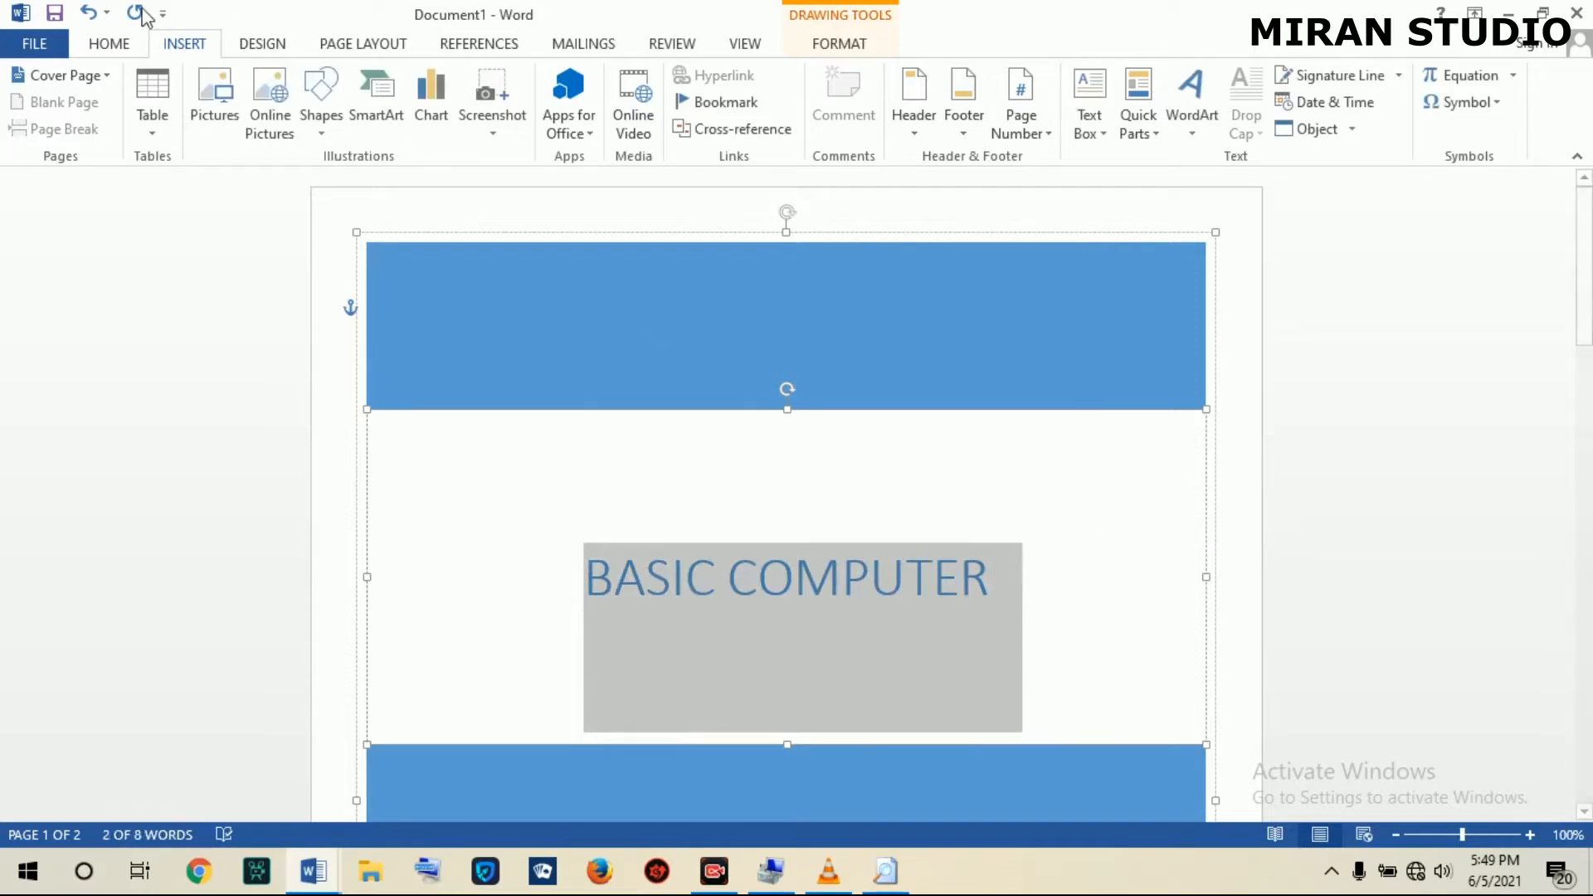
left_click(121, 43)
left_click(201, 121)
left_click(459, 120)
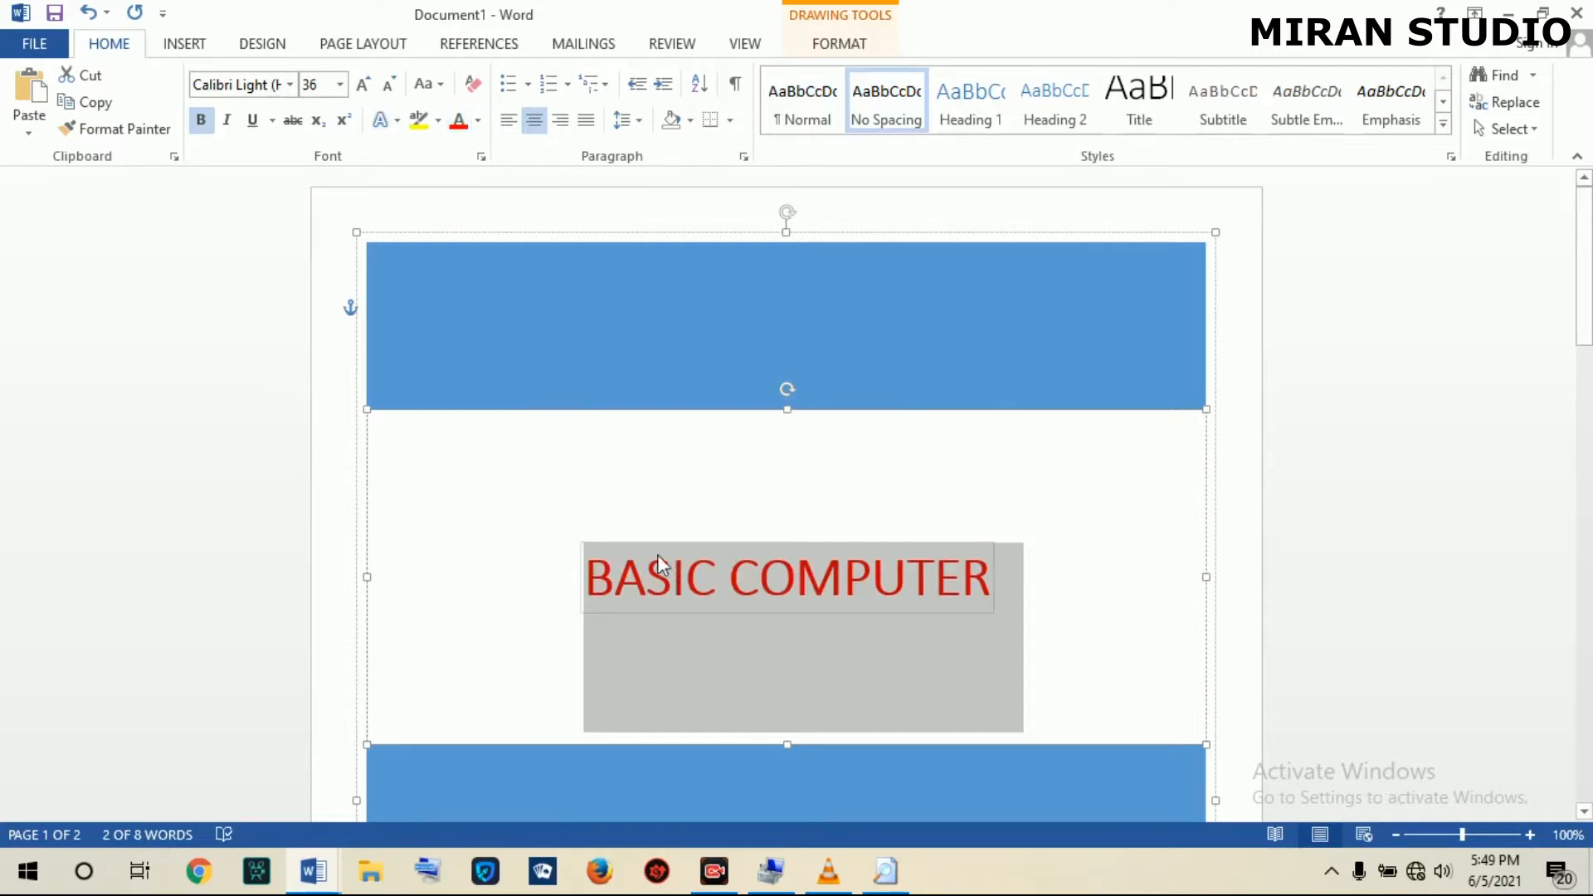
Set the font of the selected cover page title to Bahnschrift.
left_click(290, 85)
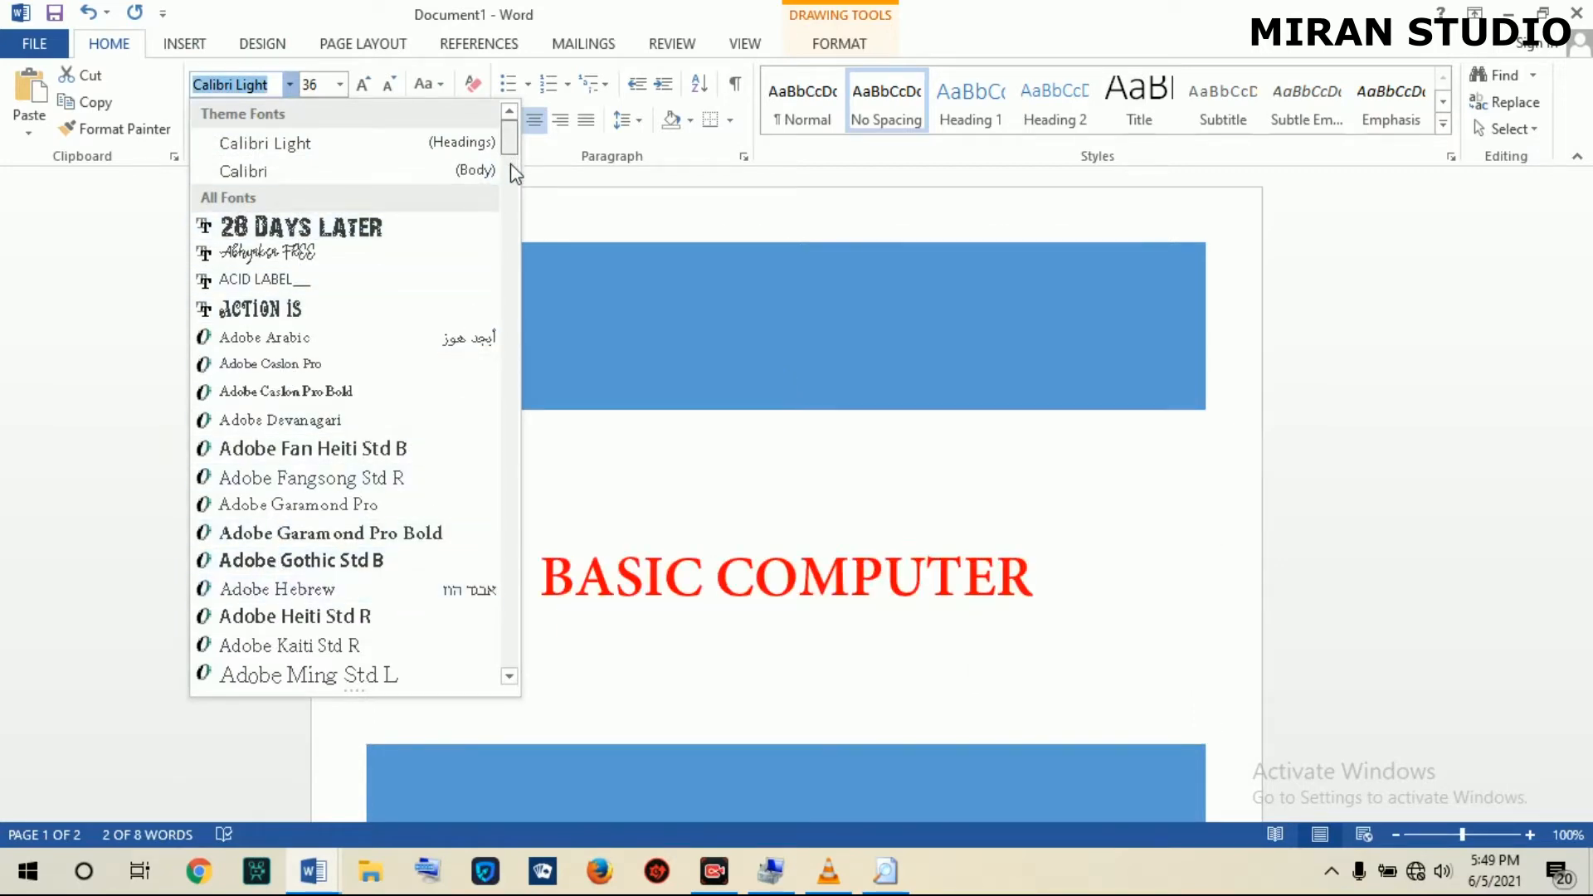
scroll(515, 173, "down", 5)
scroll(440, 251, "down", 3)
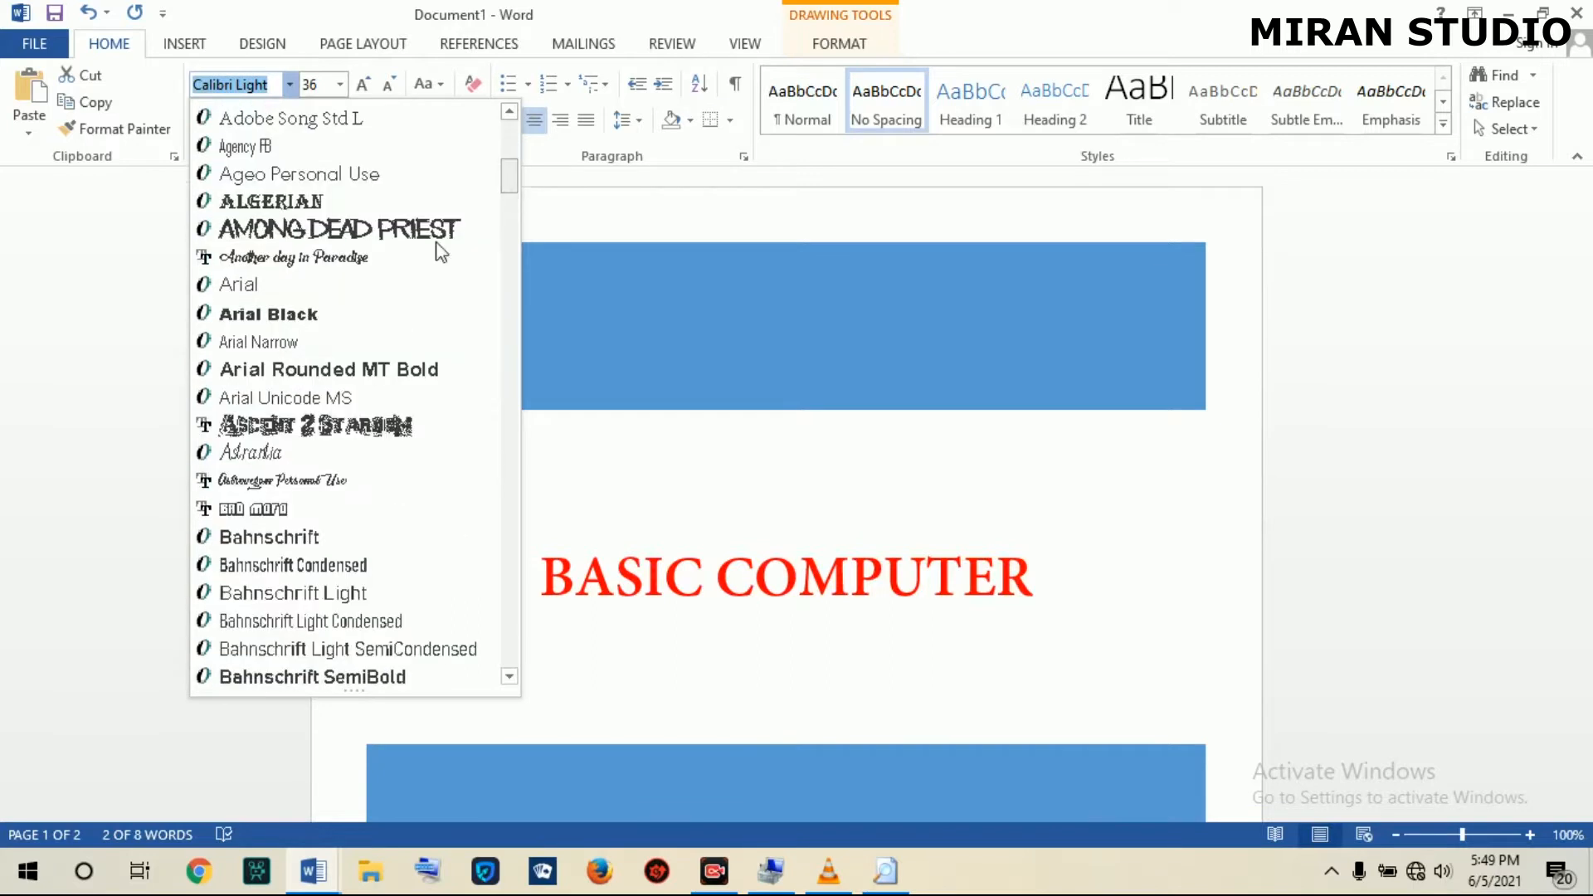
left_click(266, 537)
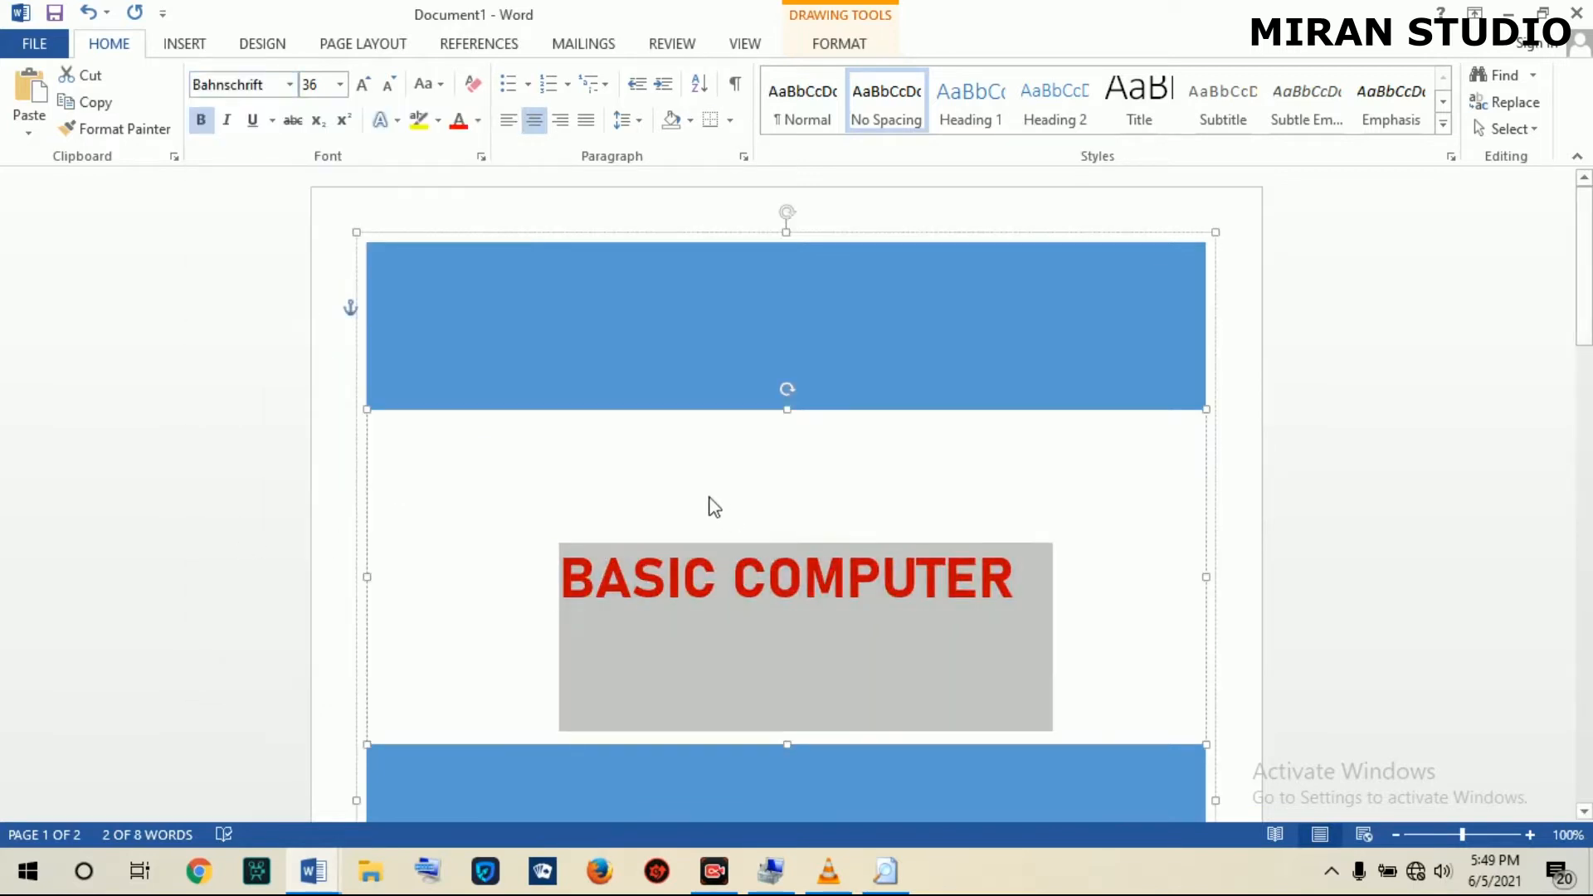
left_click(672, 473)
Examine the author, company name and company address fields at the foot of the cover page.
left_click_drag(1587, 236, 1585, 402)
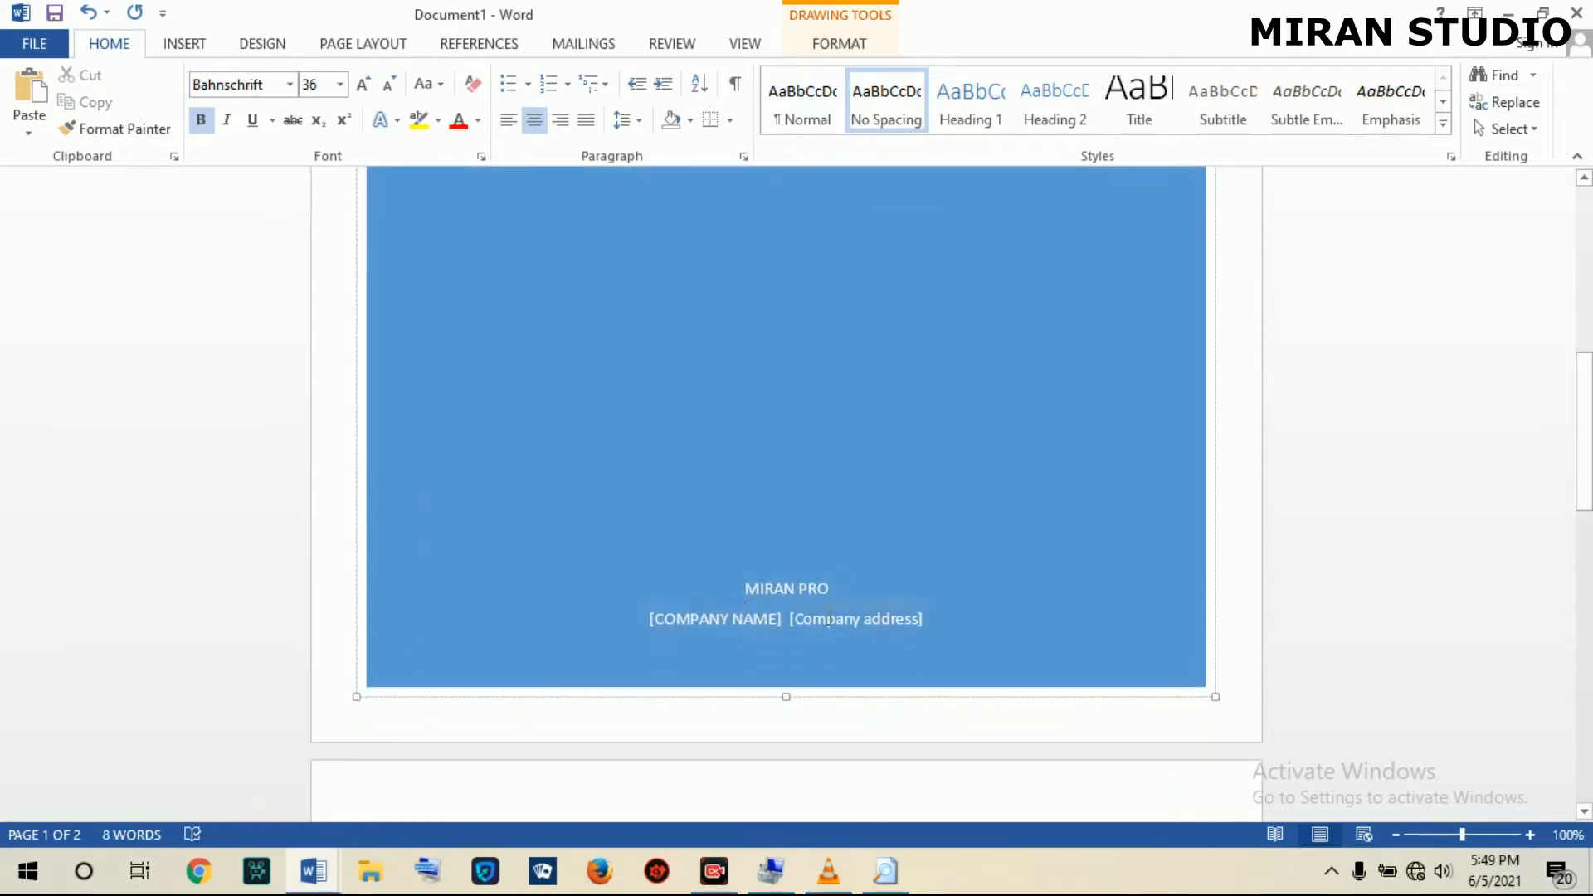
left_click(780, 591)
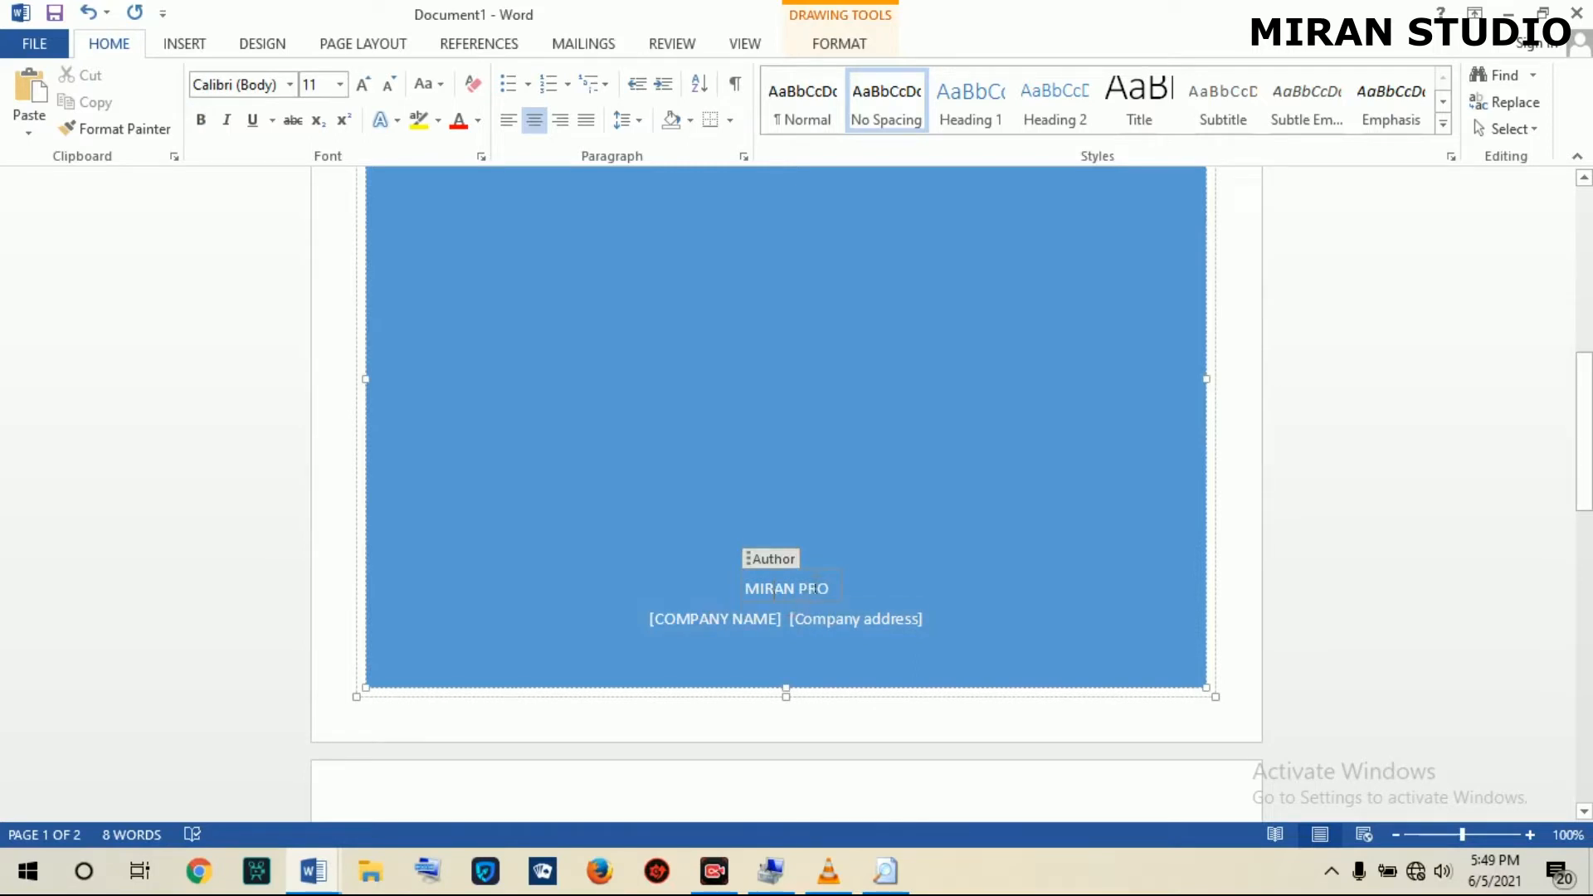
left_click_drag(774, 592, 831, 591)
left_click(662, 619)
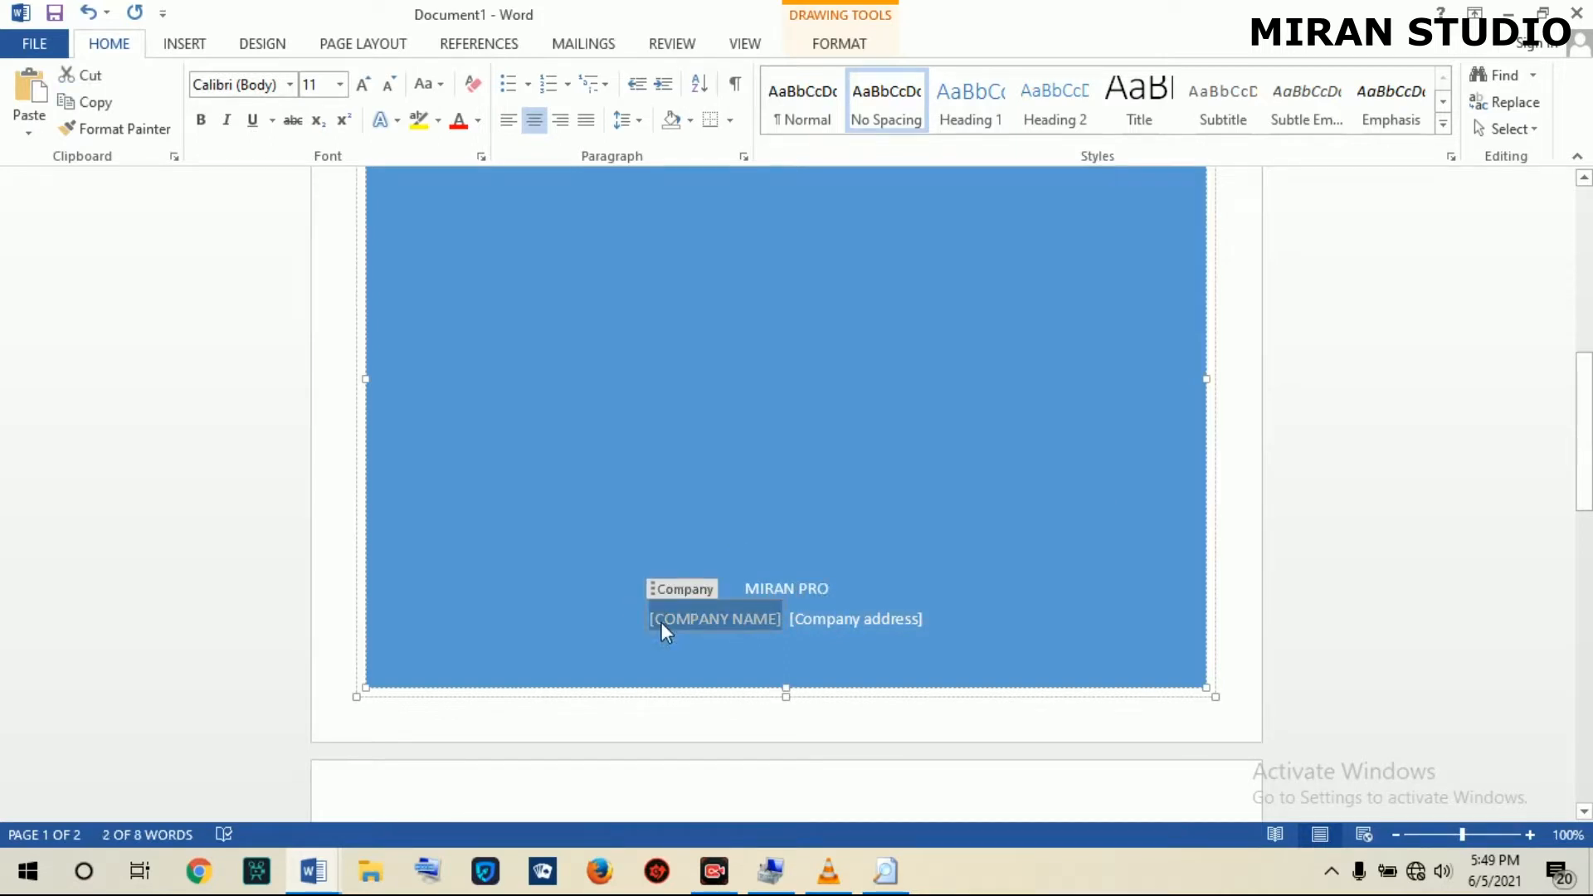
left_click(878, 623)
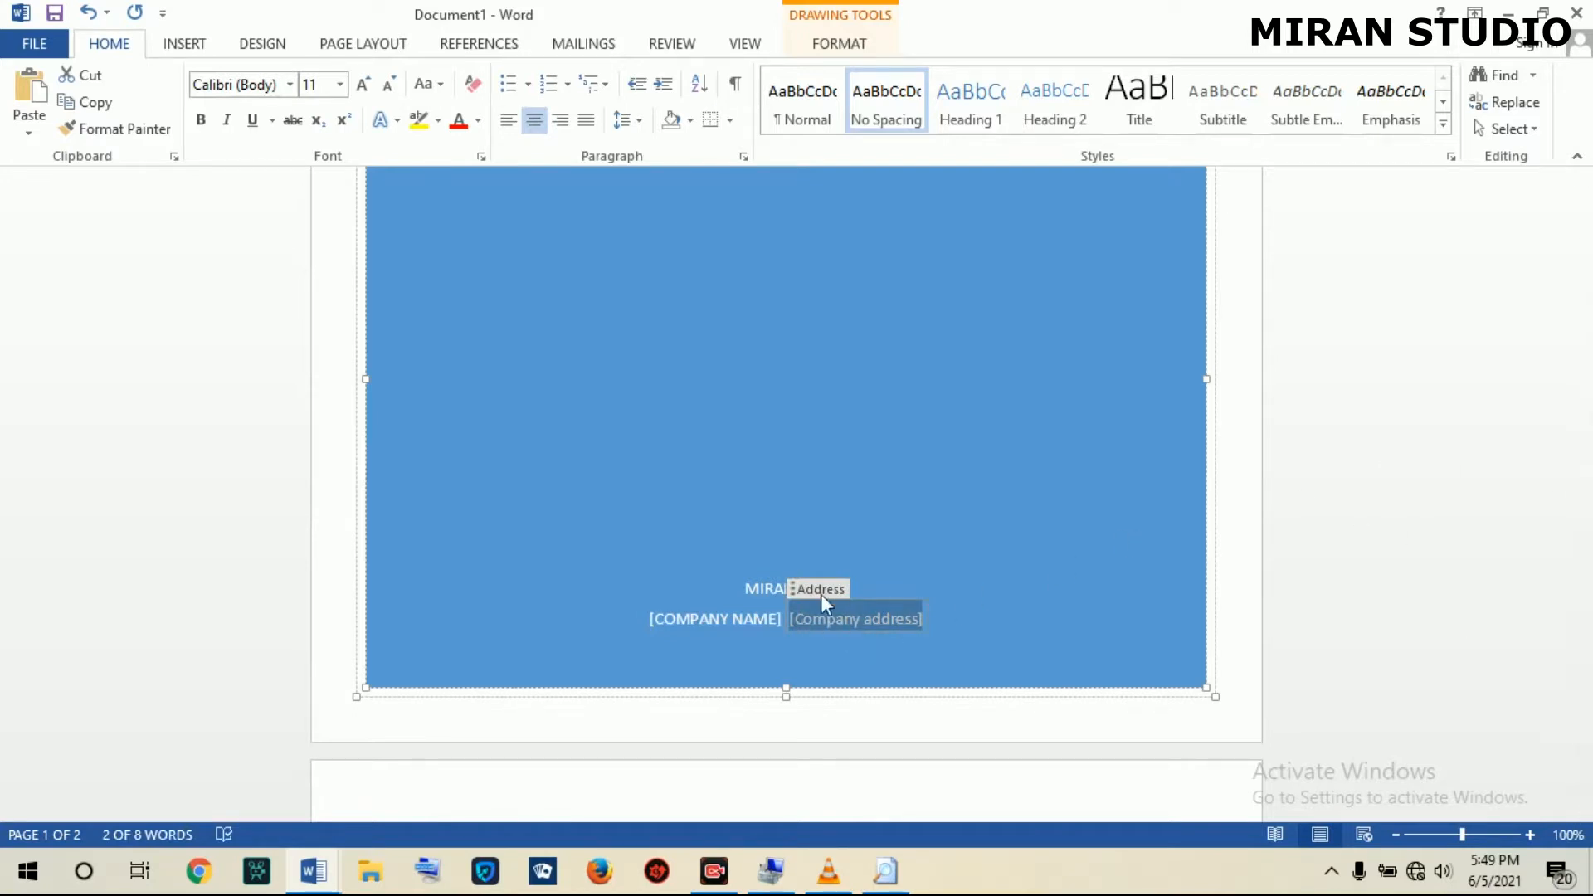
left_click_drag(1585, 432, 1517, 195)
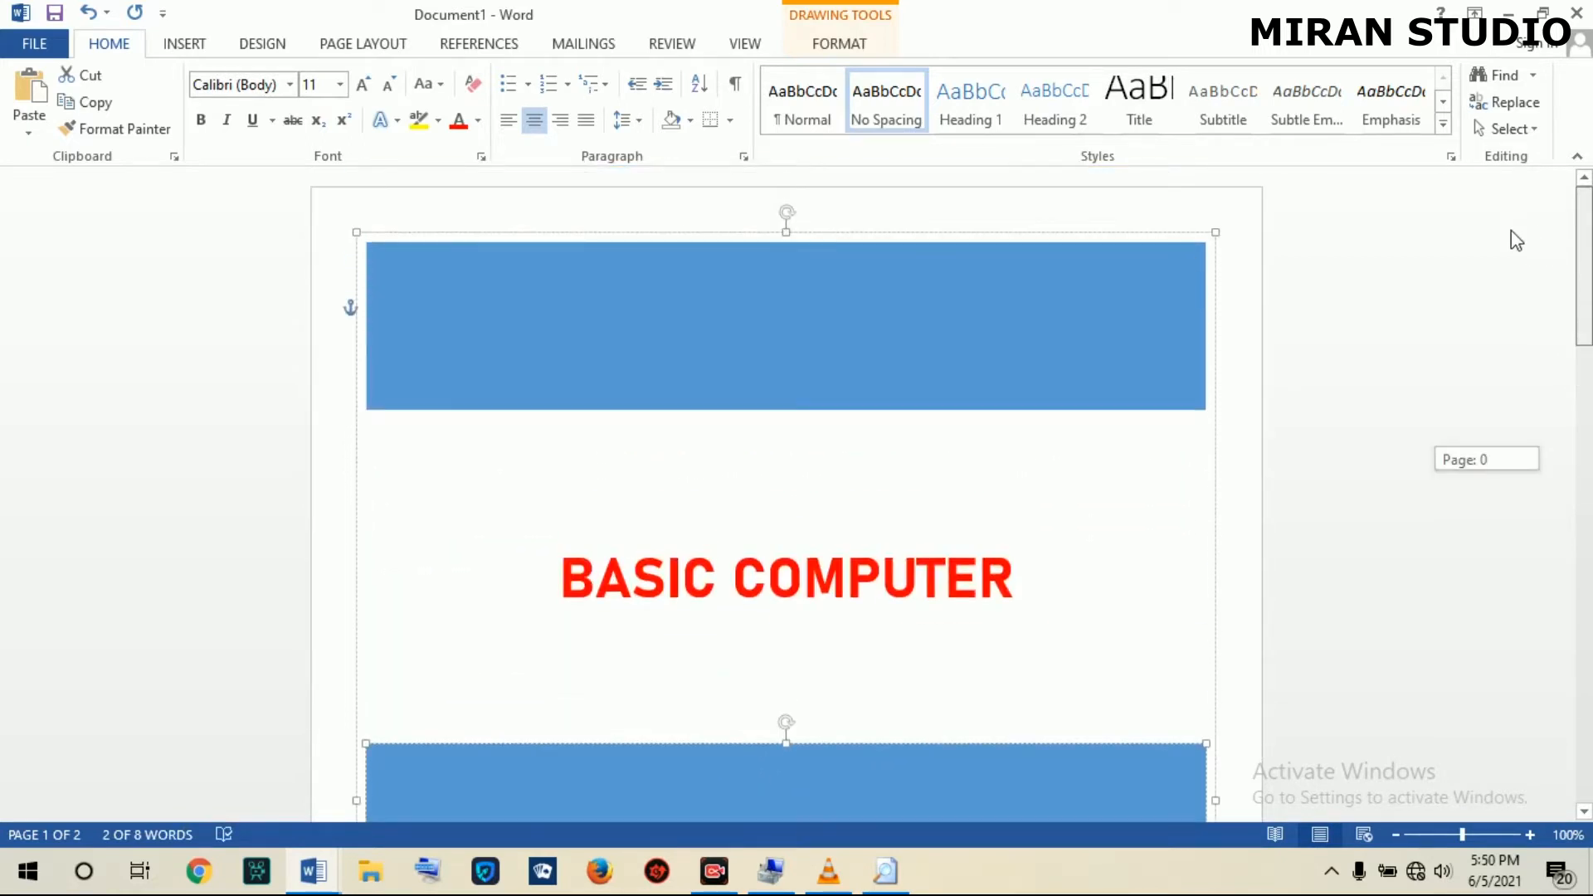
Replace the current cover page with the built-in Filigree design.
left_click(184, 45)
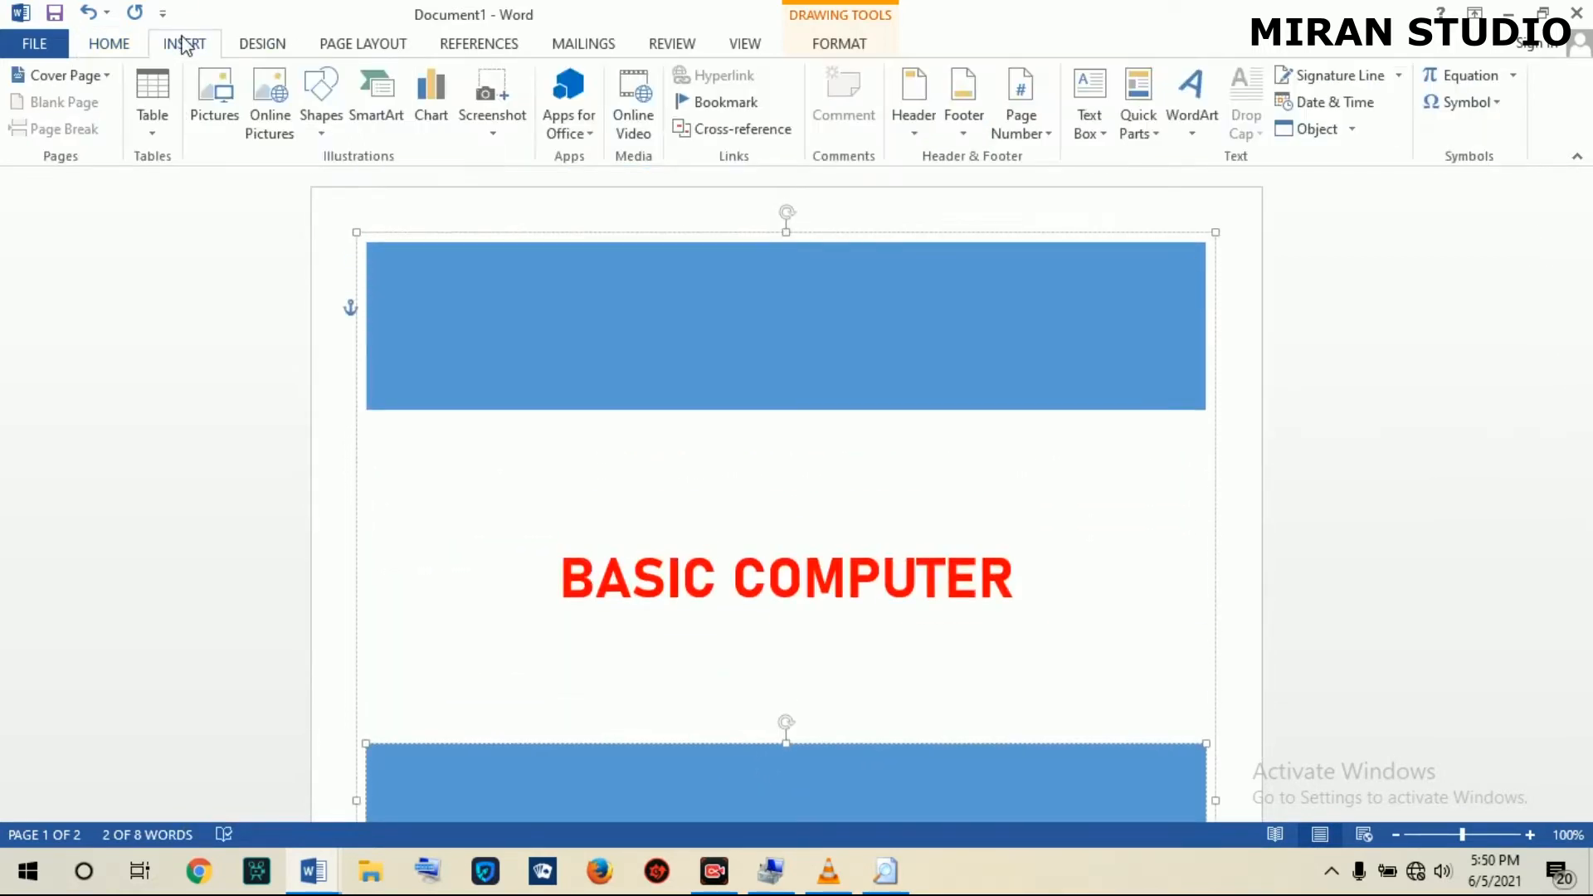
left_click(20, 79)
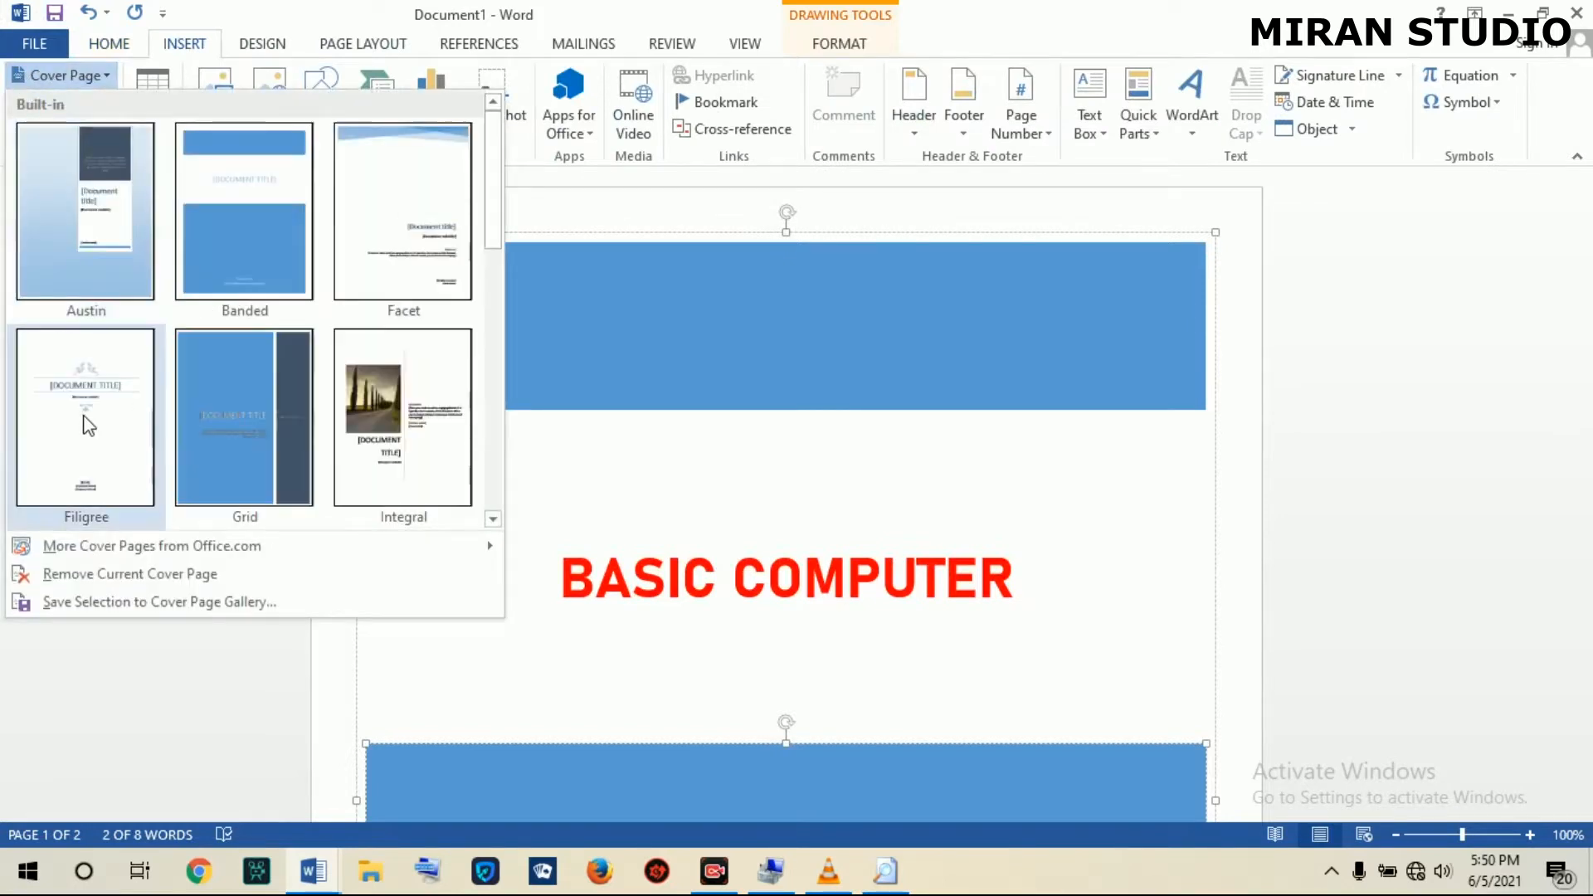
left_click(77, 423)
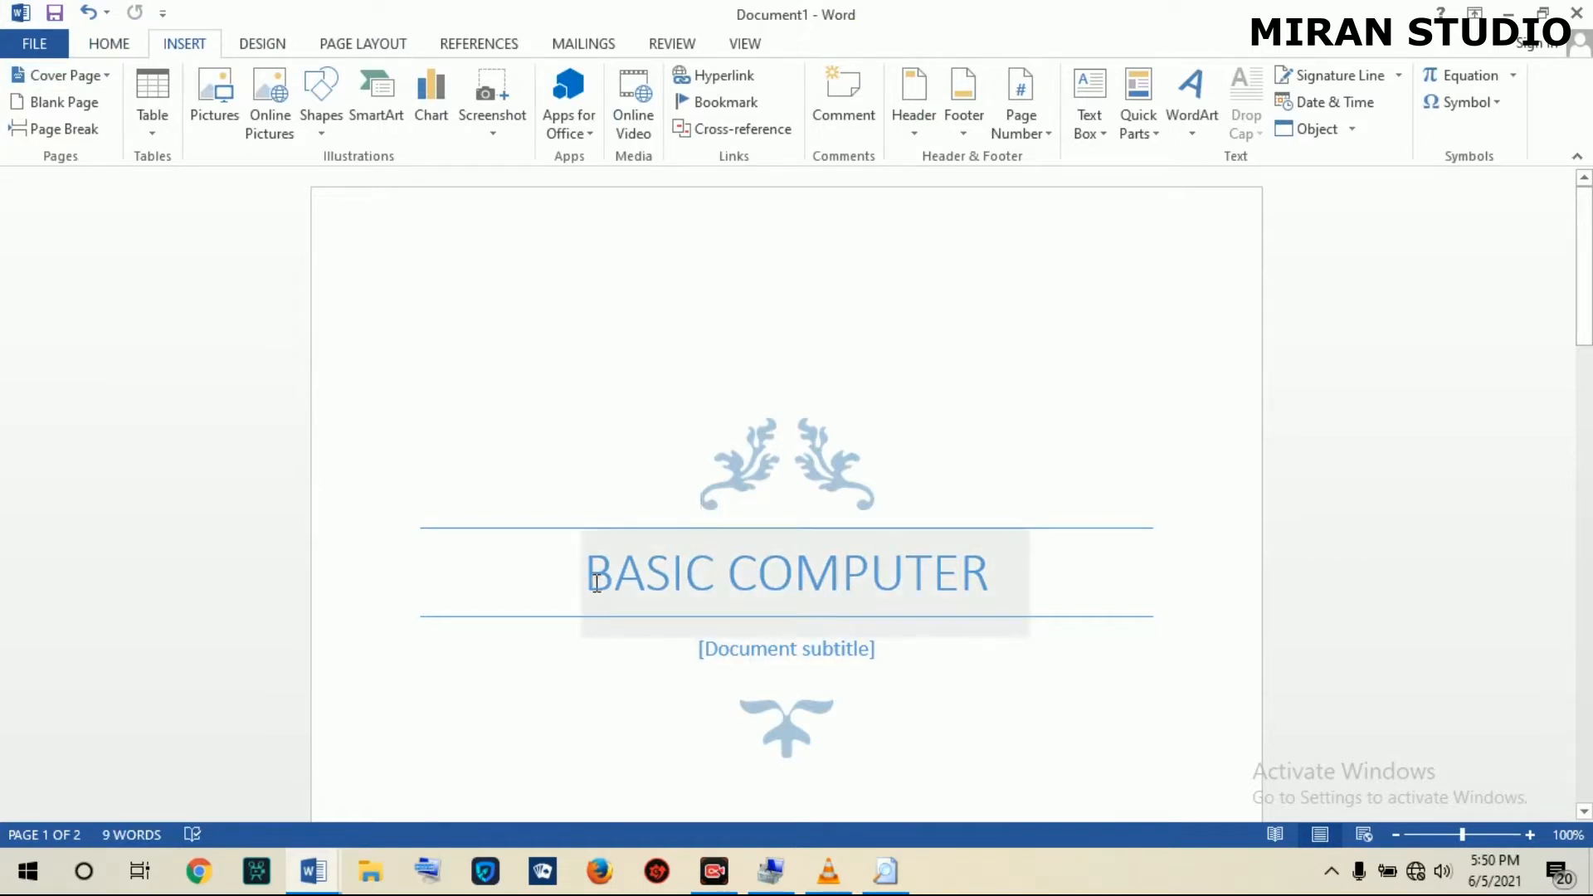
Replace the document subtitle placeholder on the Filigree cover page with "Microsoft word".
left_click(702, 579)
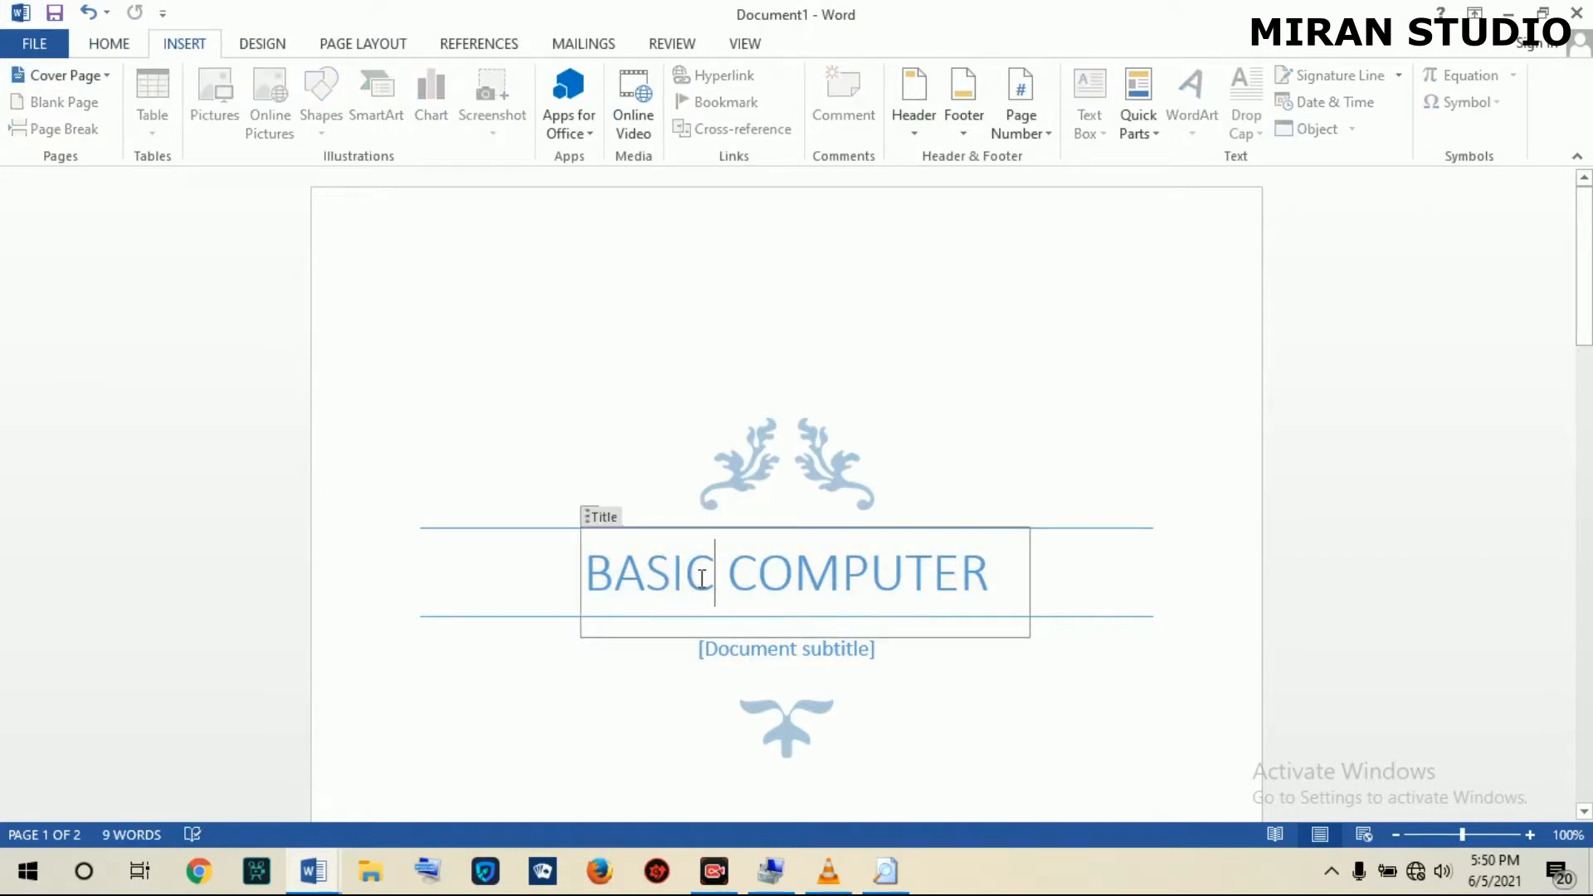
left_click(742, 655)
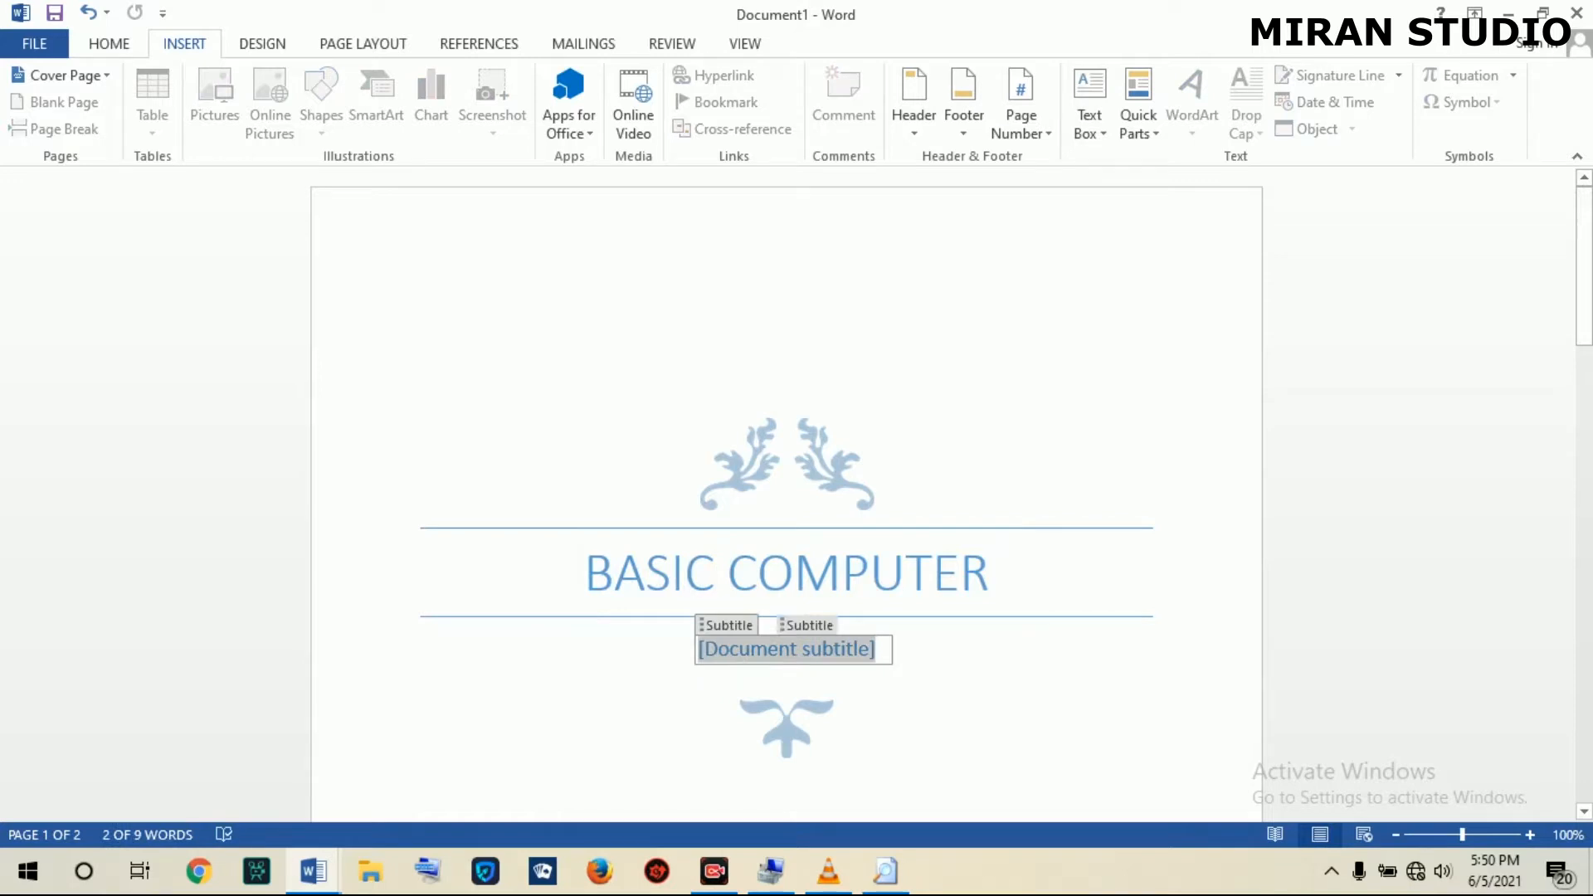
type("micro")
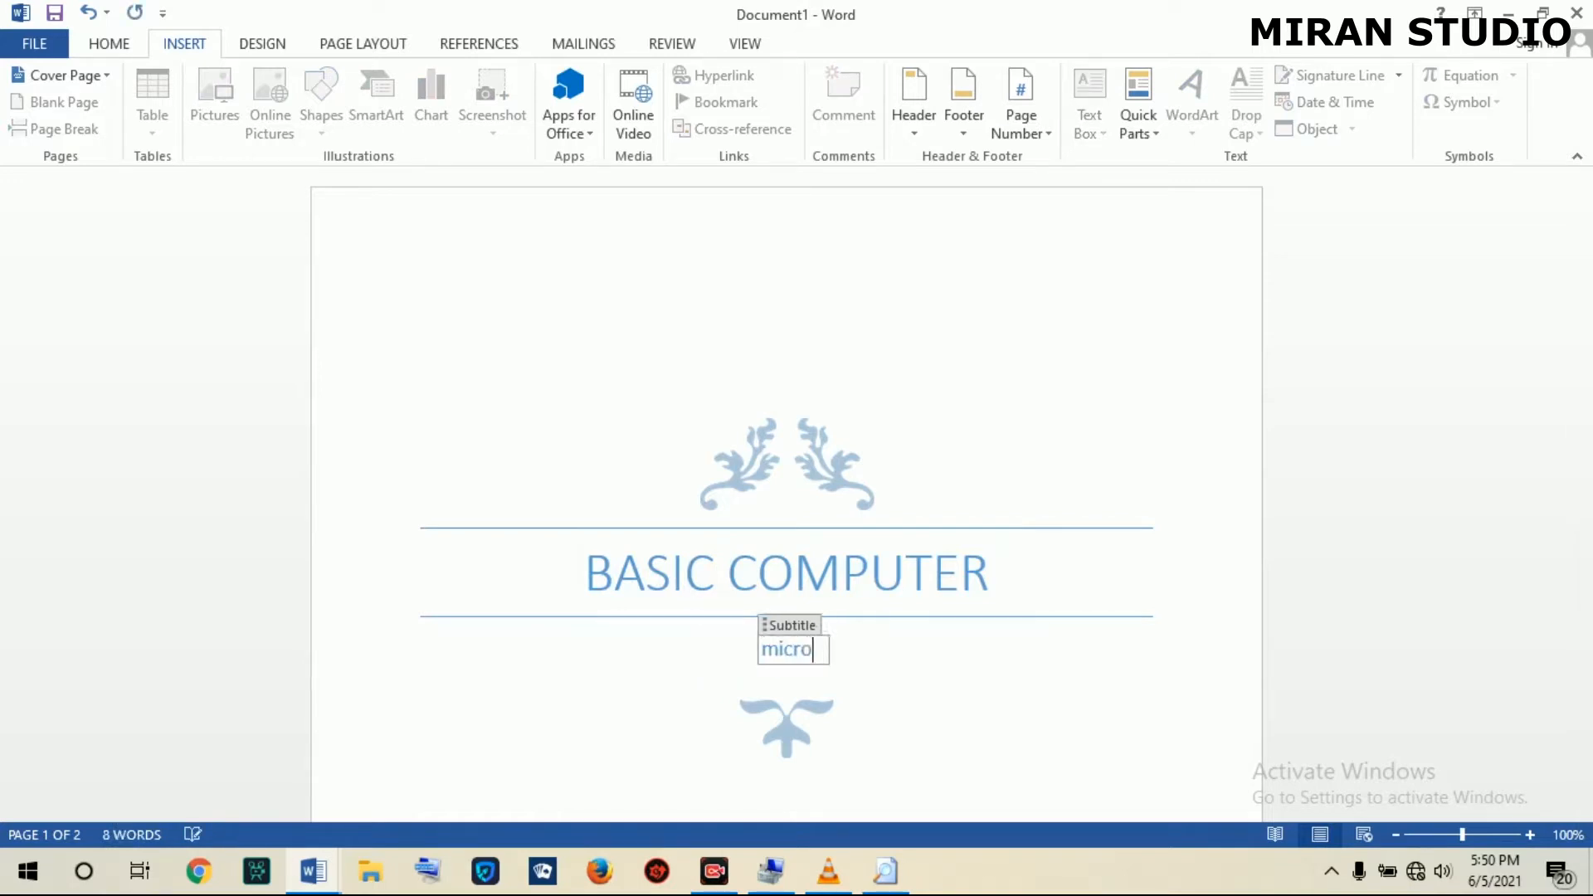
type("soft ")
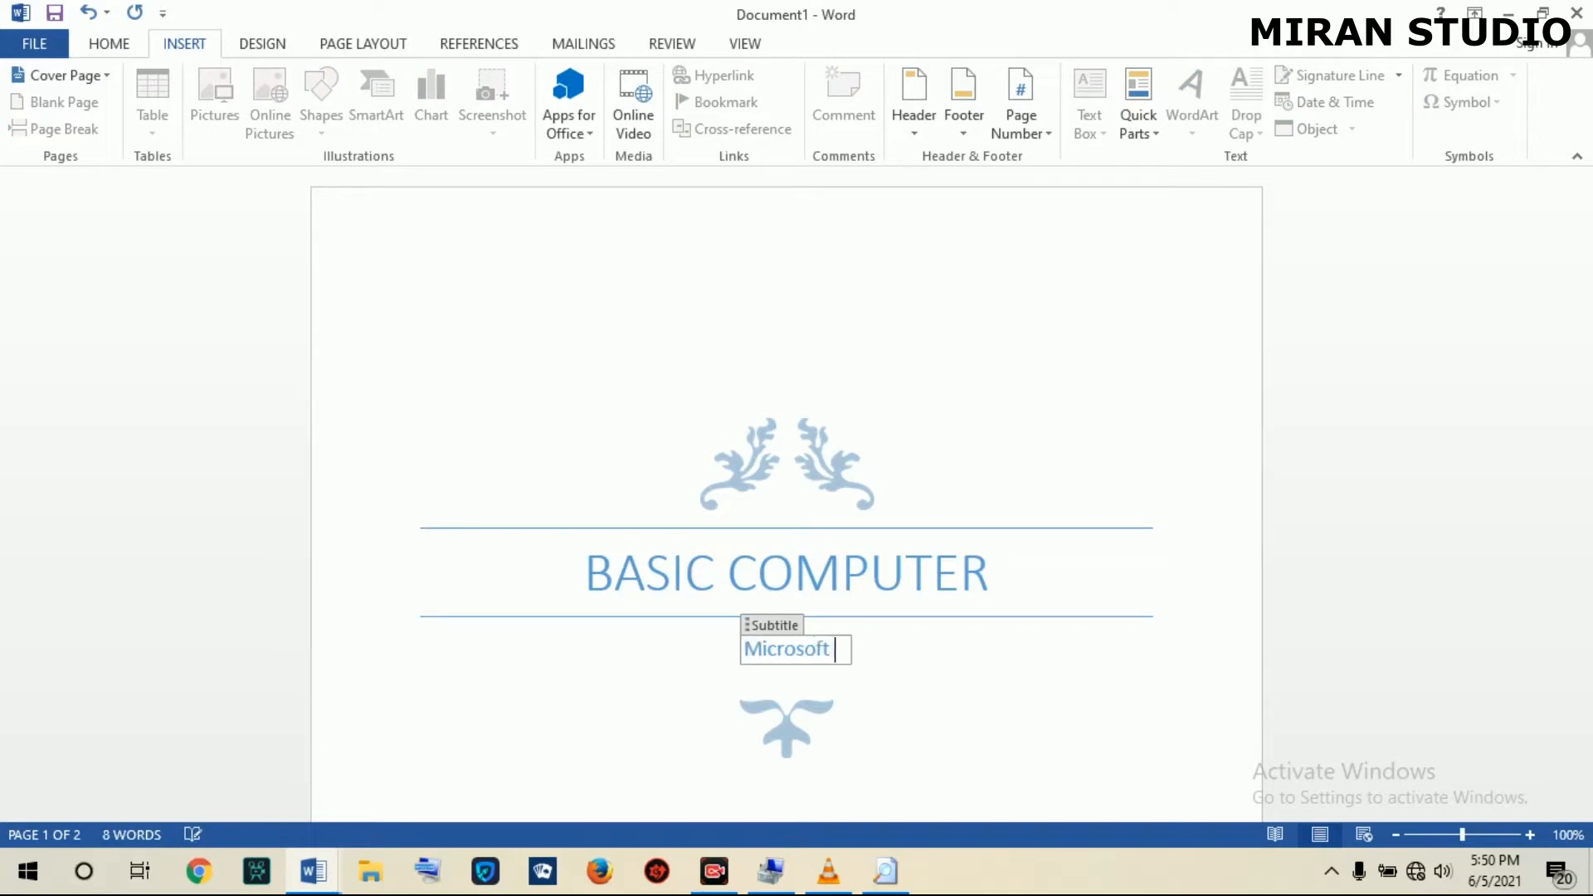
type("word")
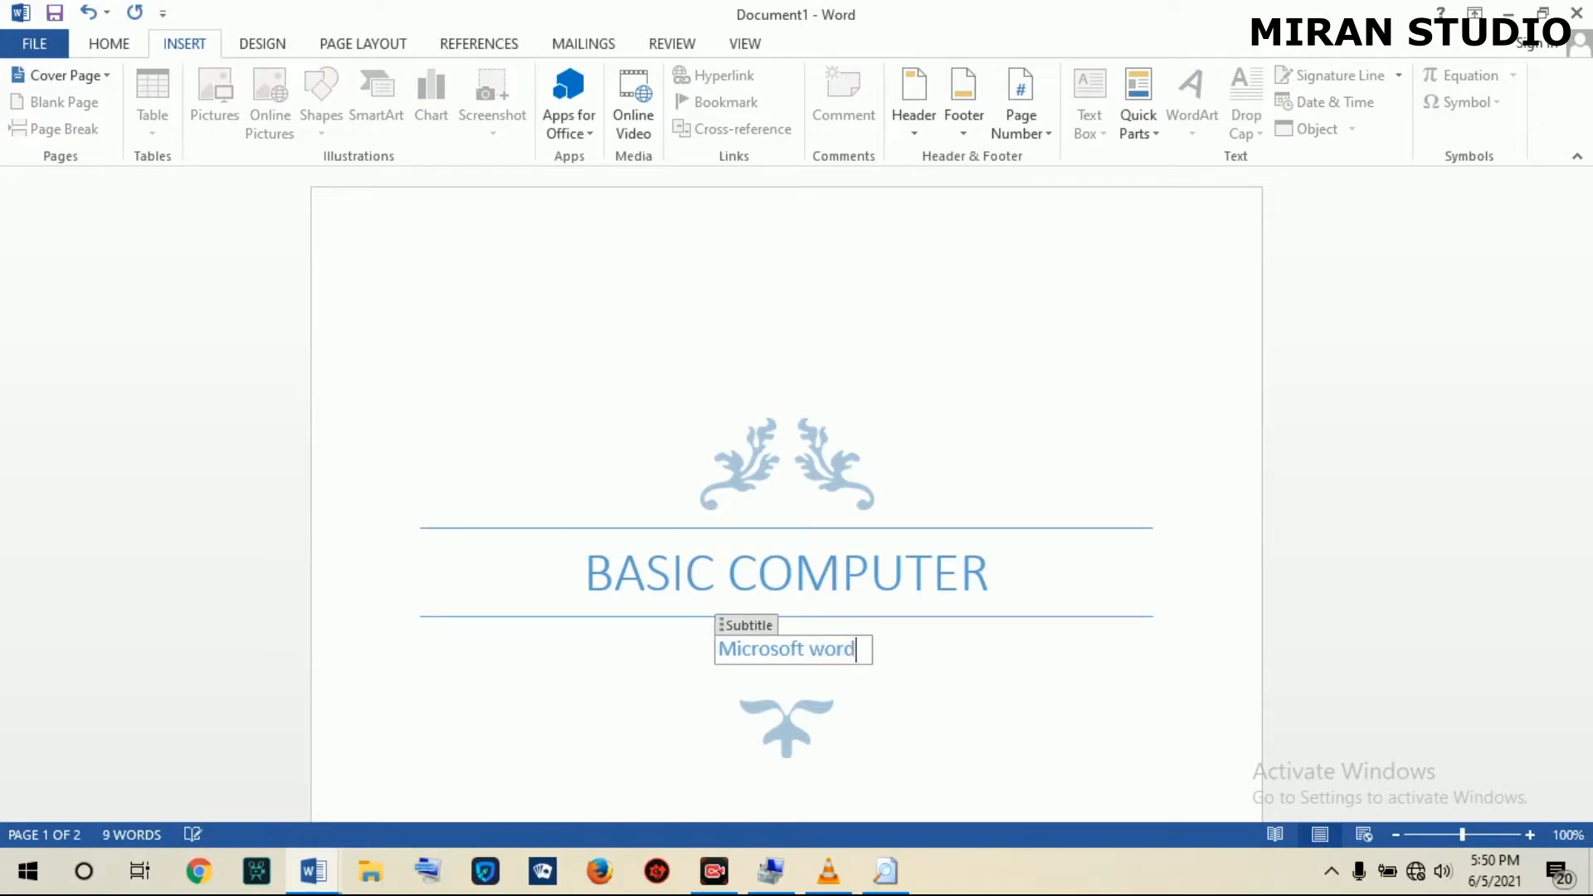
left_click(580, 437)
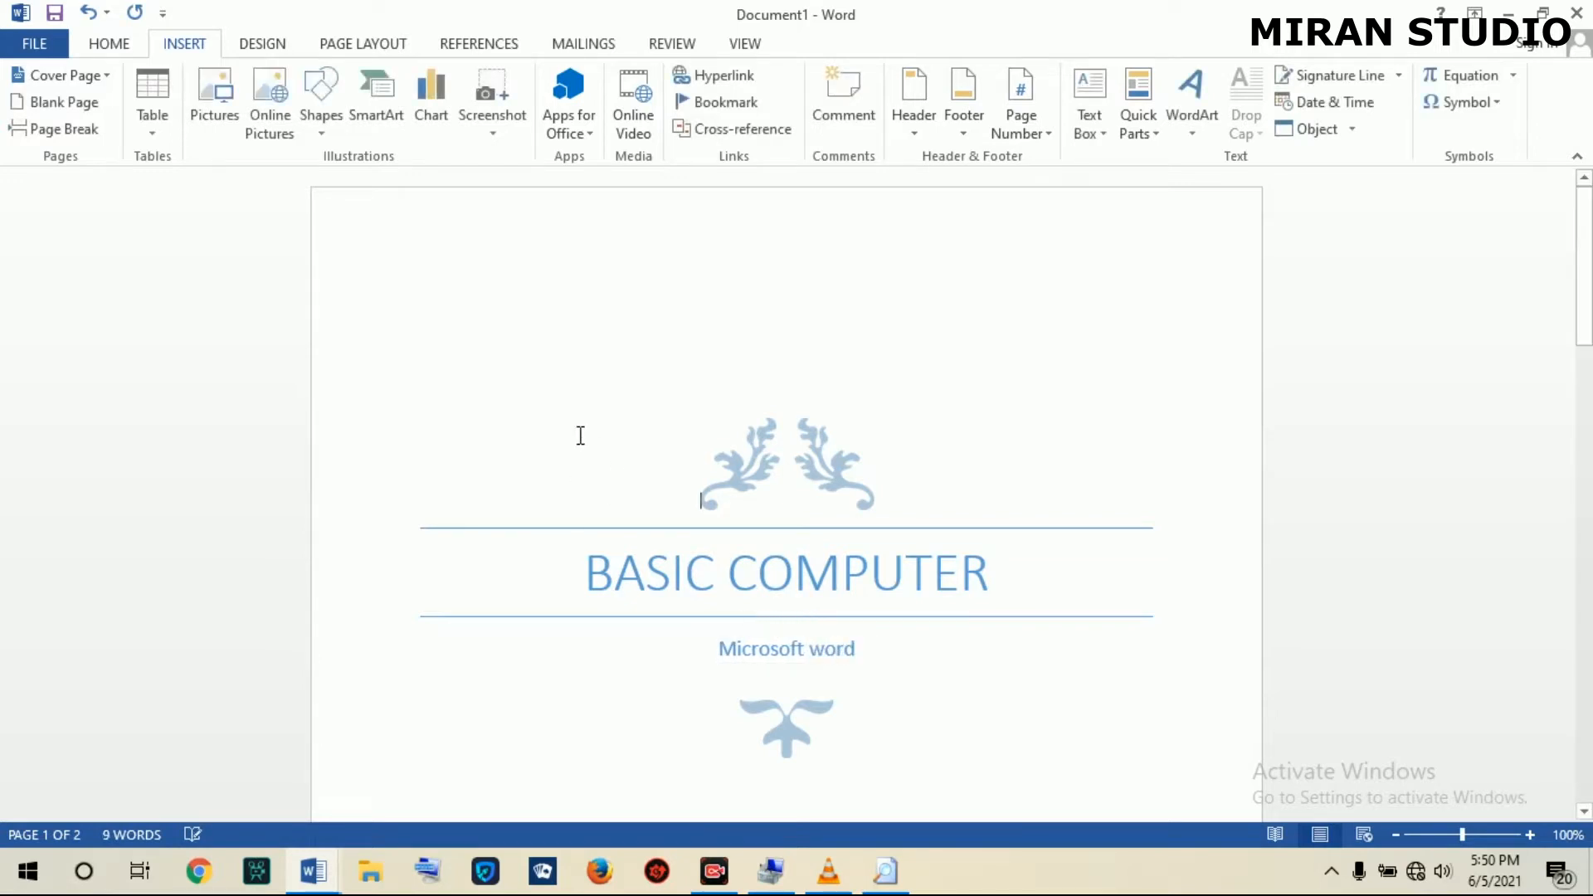
left_click(755, 650)
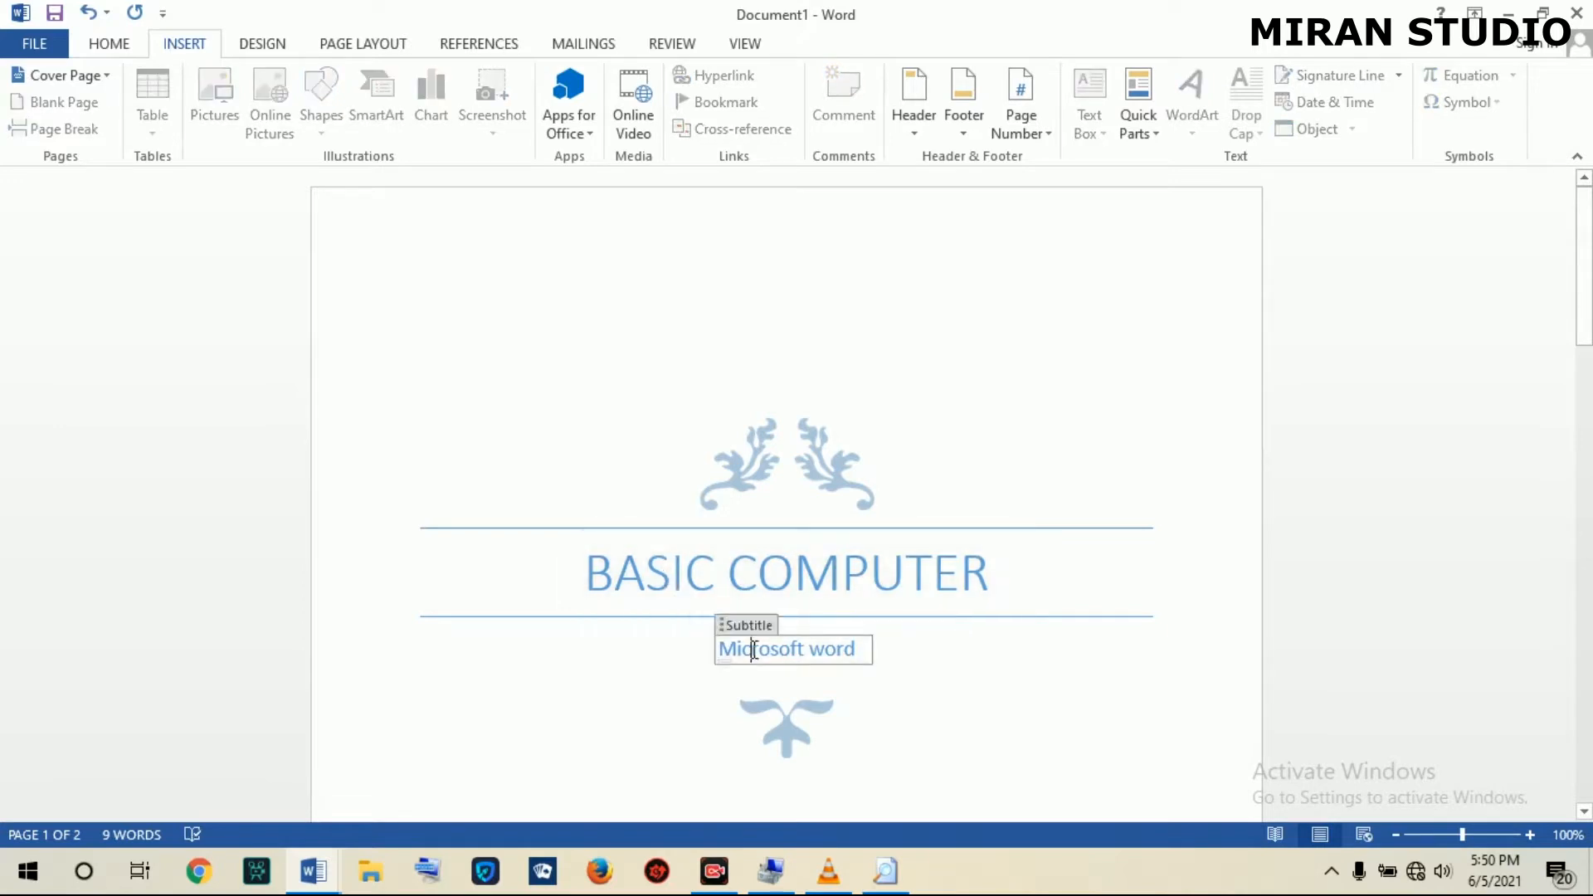
left_click(623, 662)
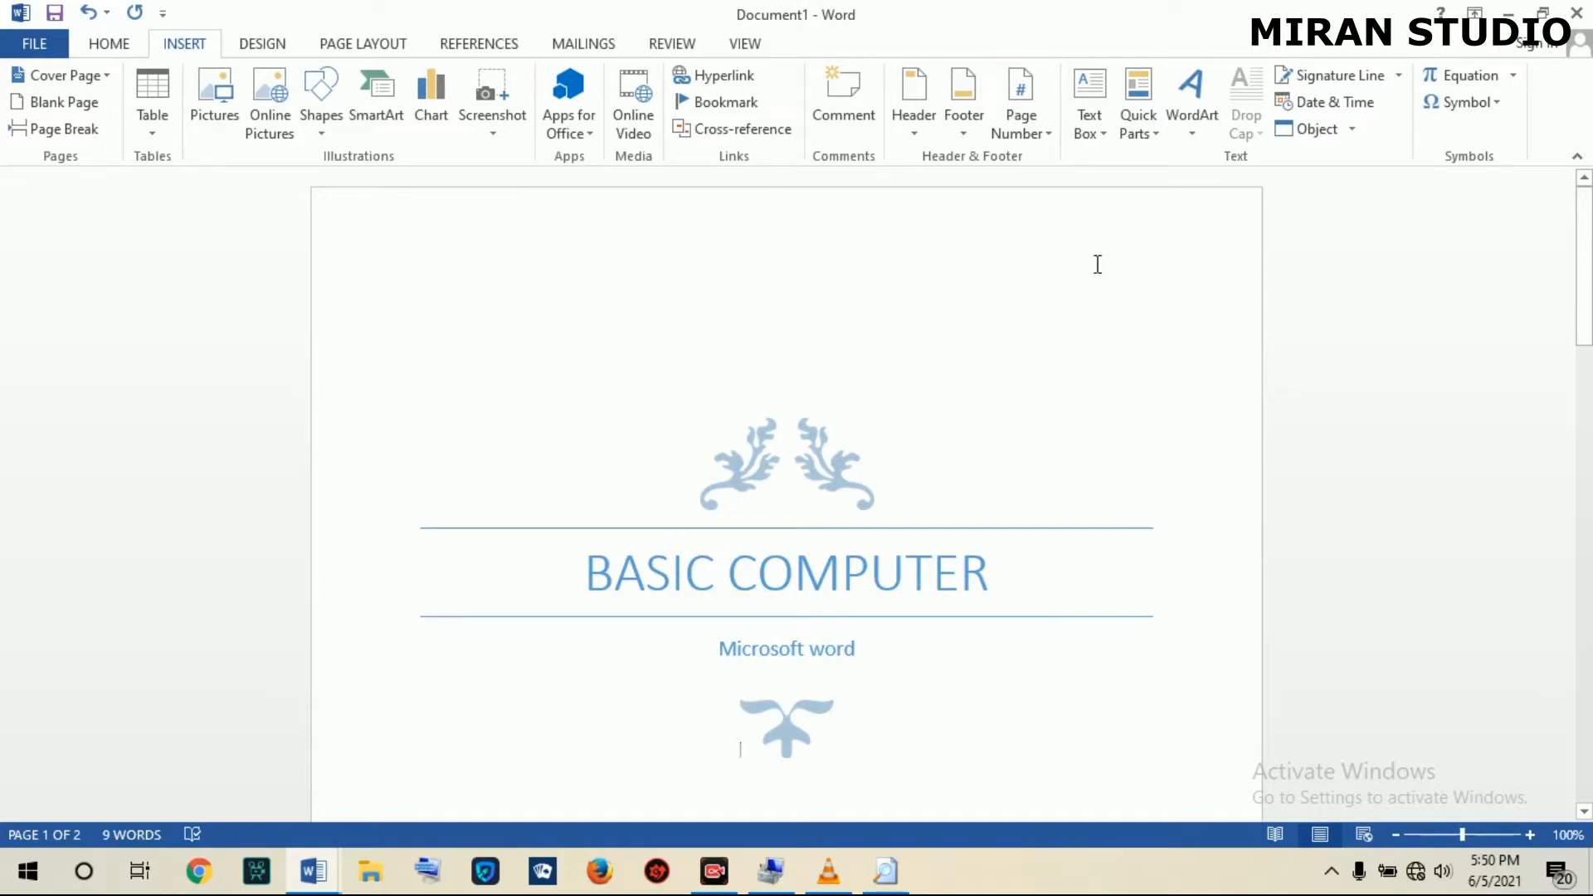
Replace the current cover page with the built-in Retrospect design.
left_click(38, 76)
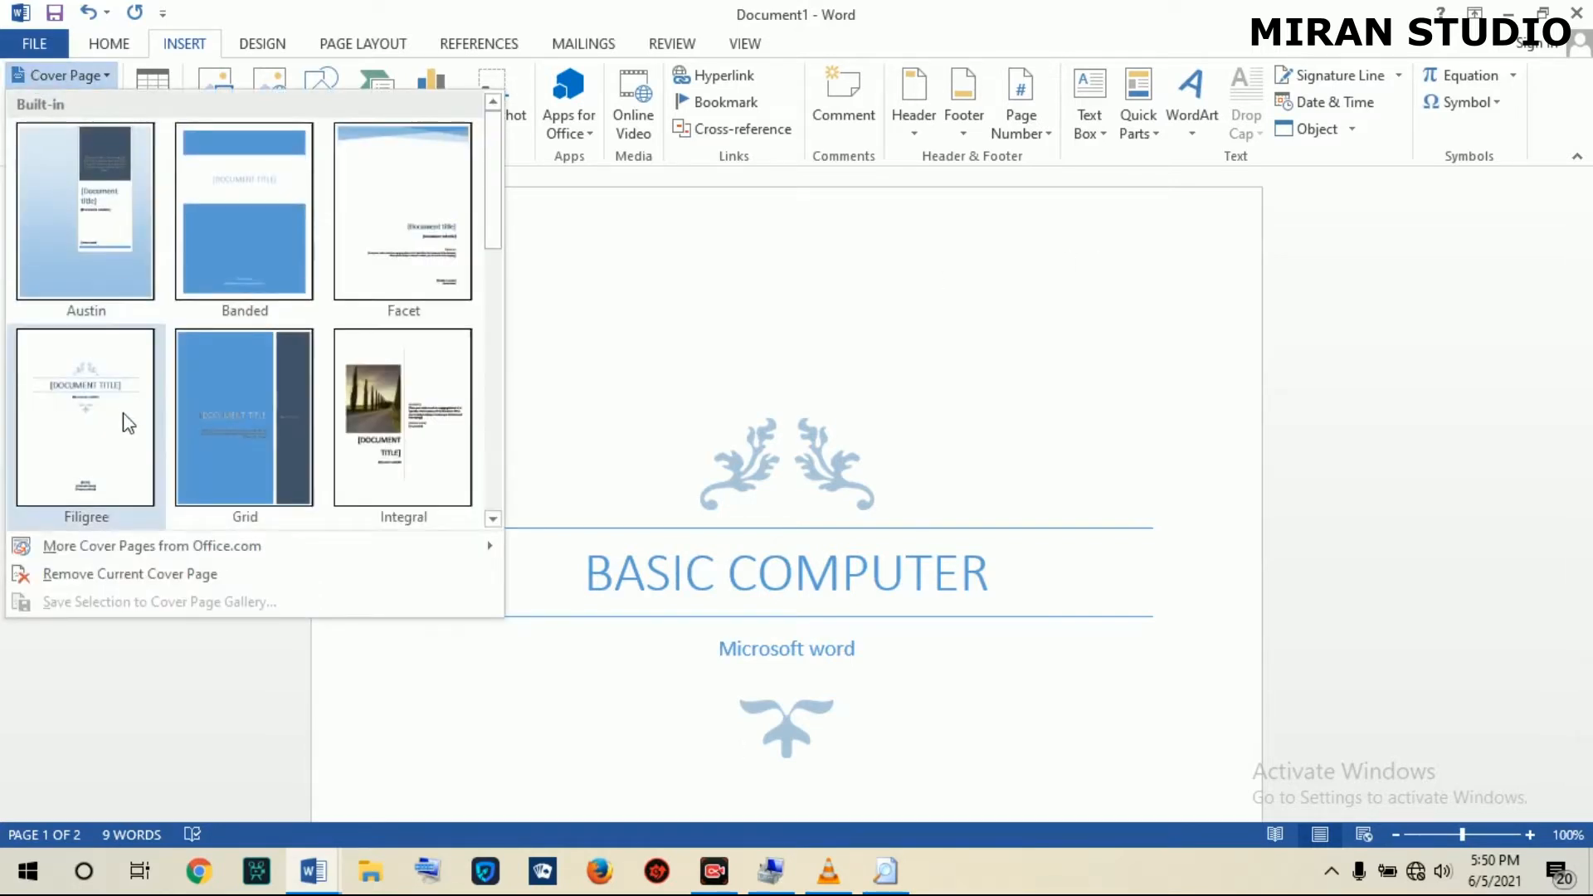
left_click_drag(502, 226, 491, 359)
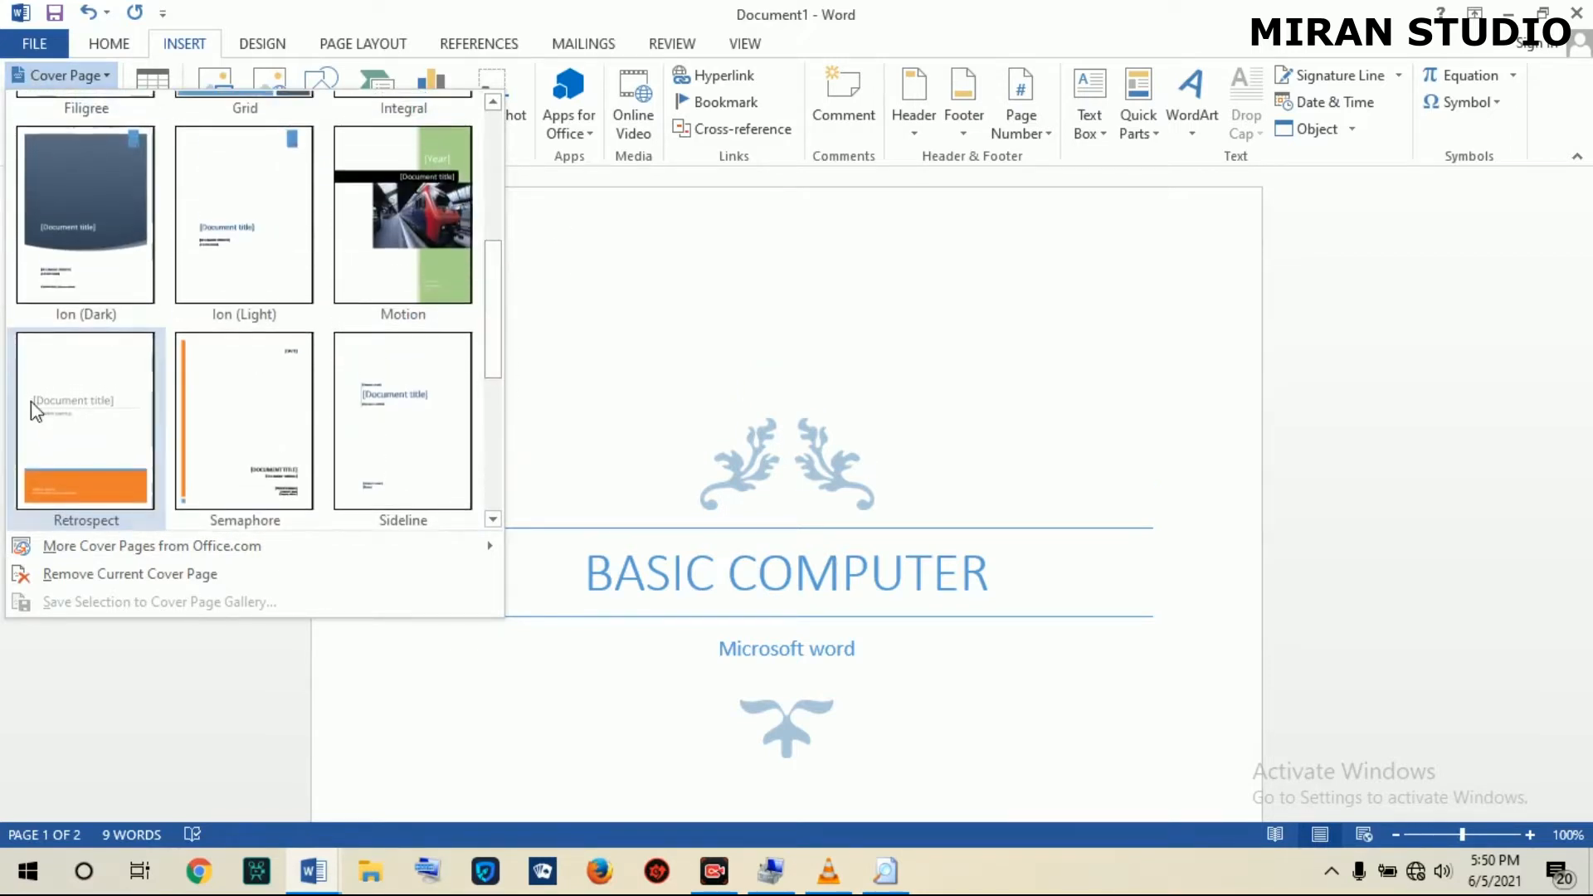
left_click(22, 381)
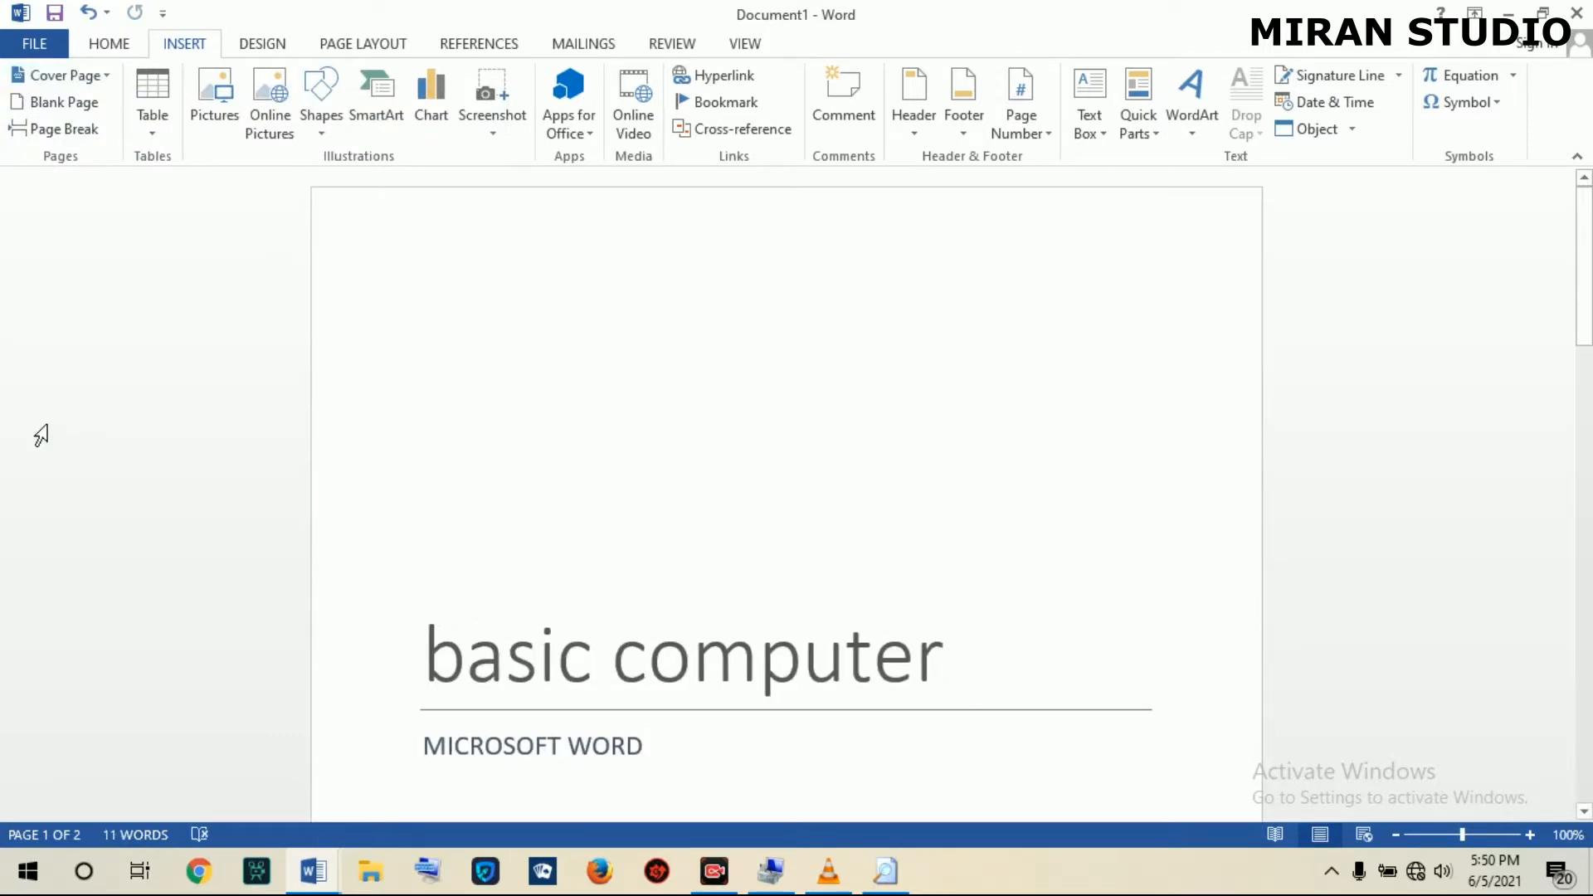
Make the cover page title "basic computer" bold and colour its text dark red.
left_click(432, 645)
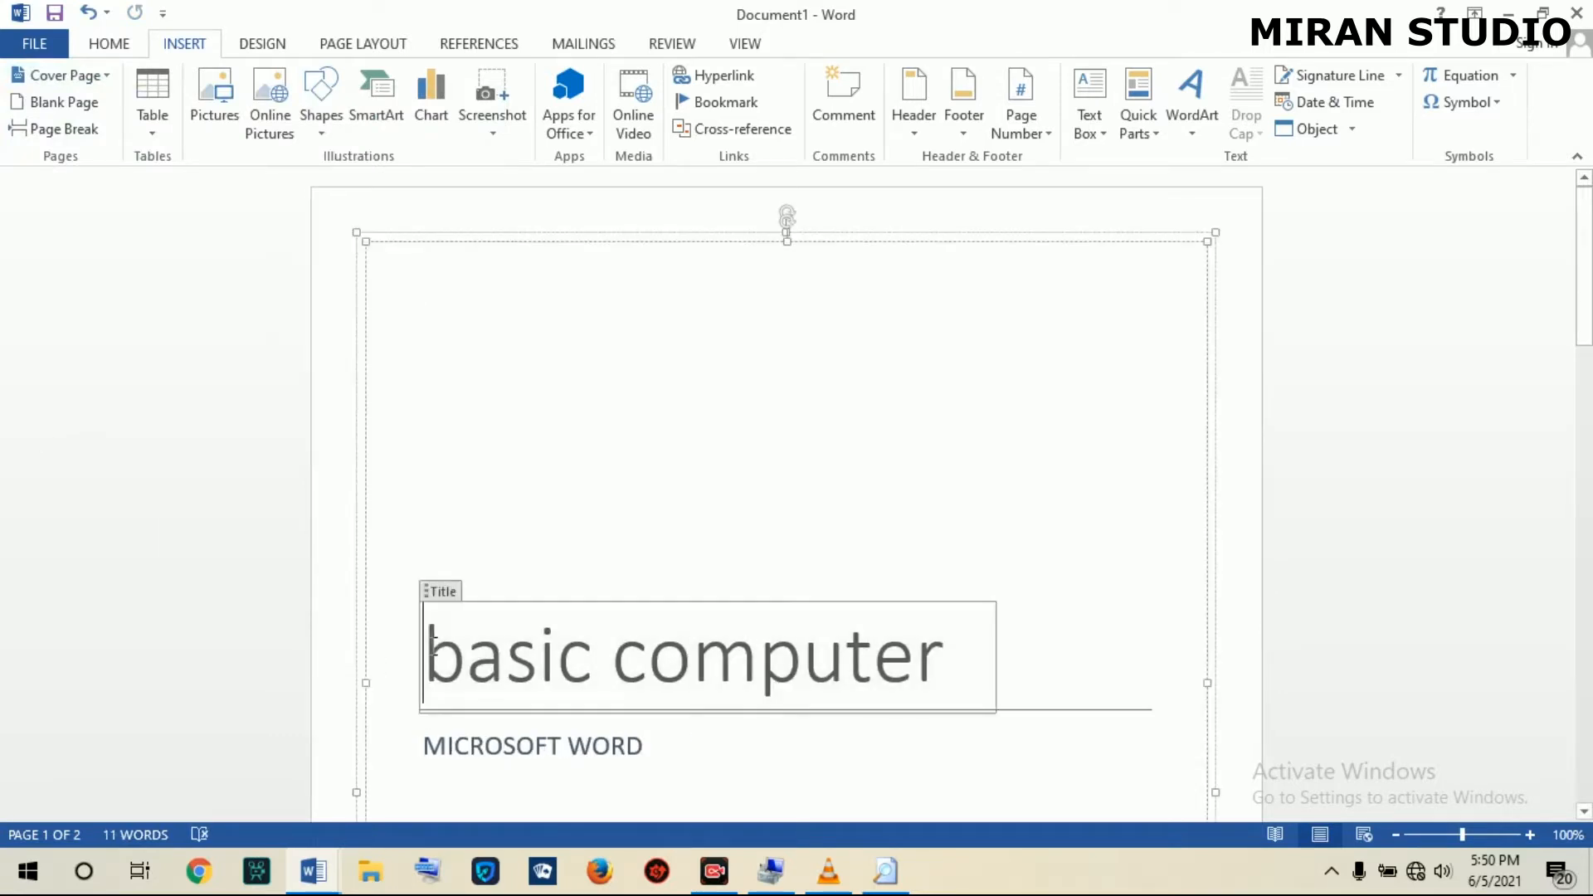
left_click_drag(432, 645, 992, 650)
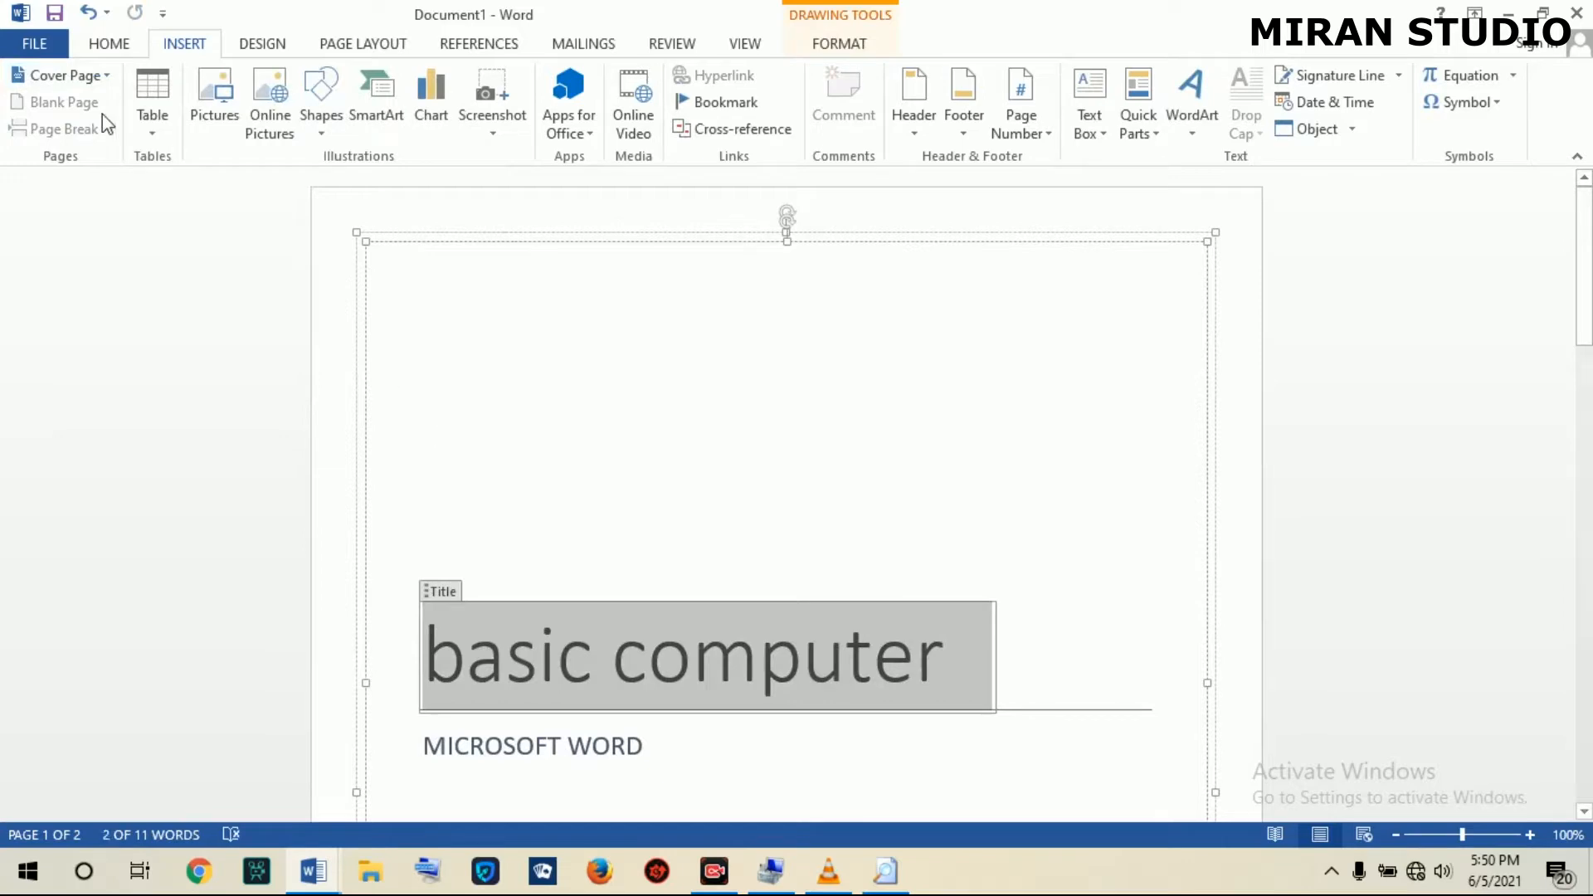
left_click(123, 35)
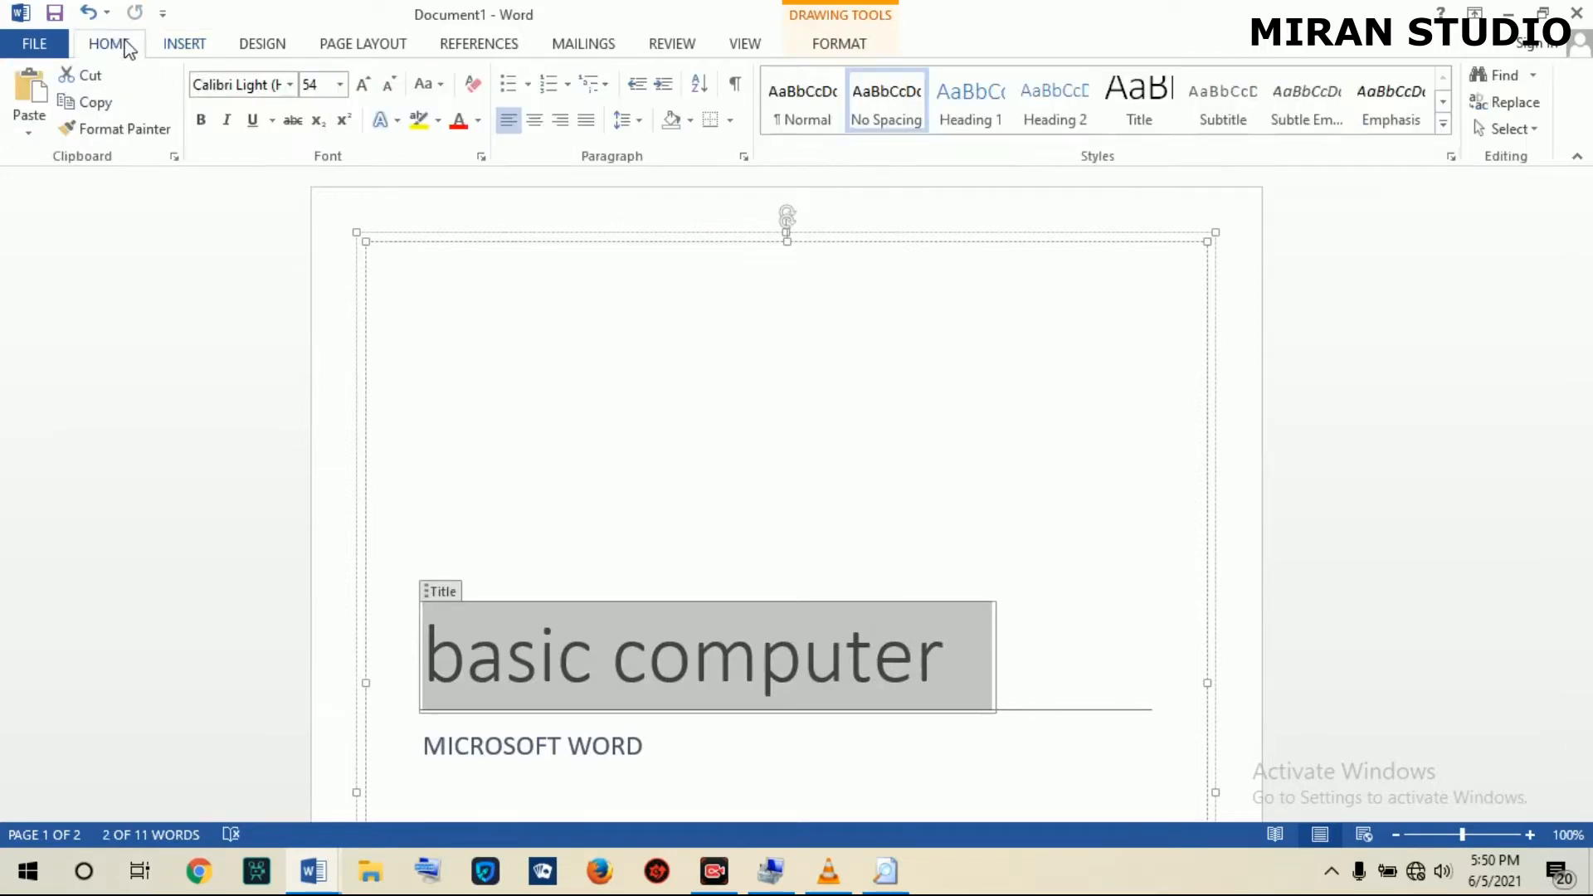
left_click(203, 121)
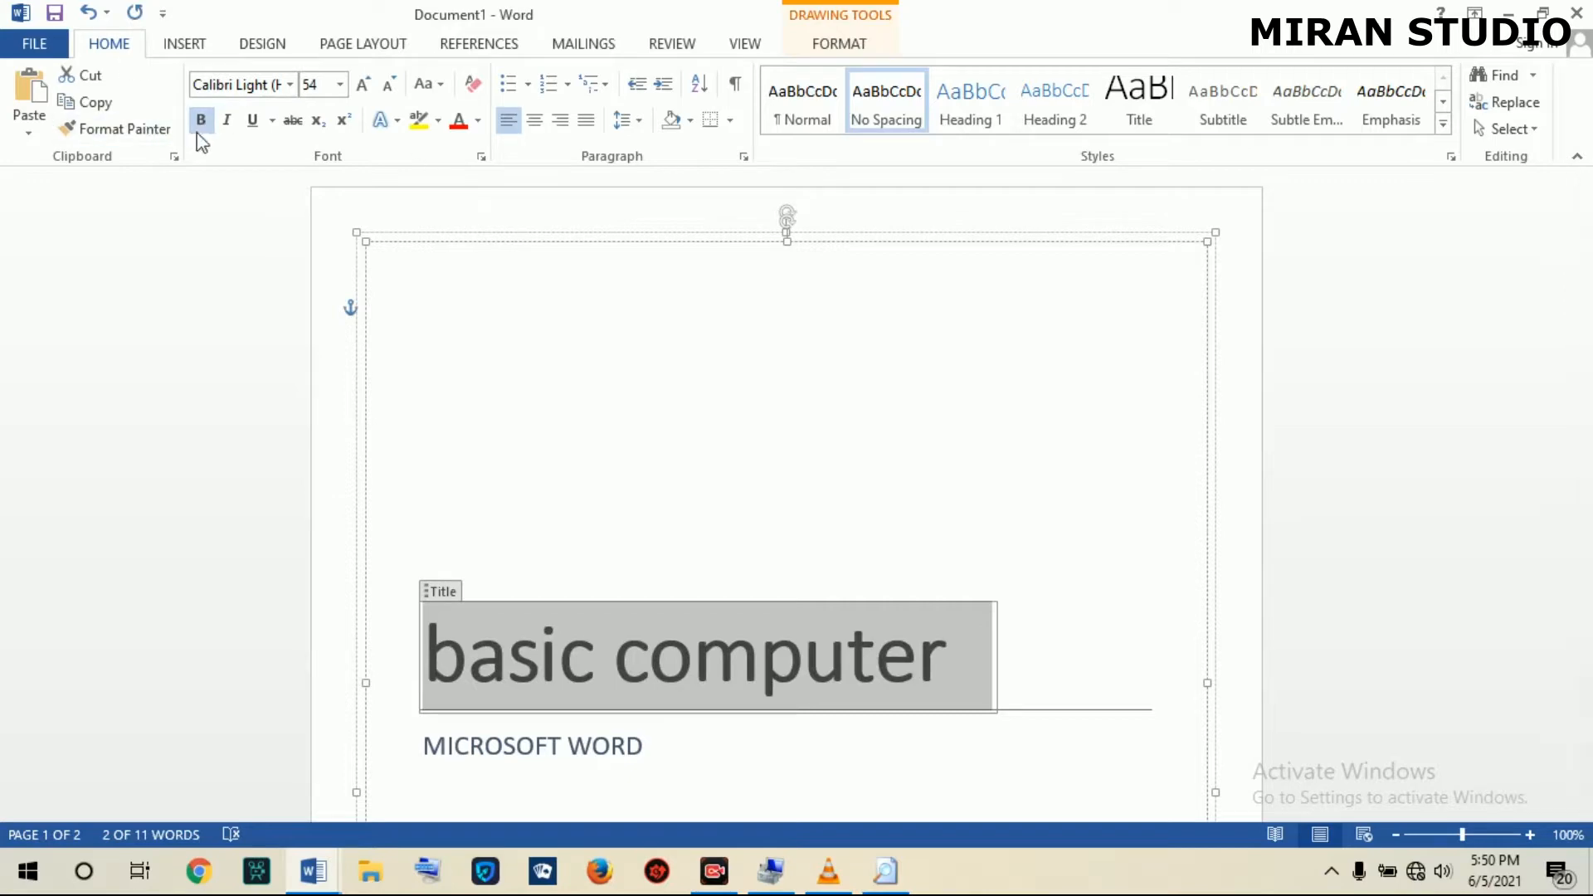
left_click(227, 119)
left_click(226, 119)
left_click(459, 121)
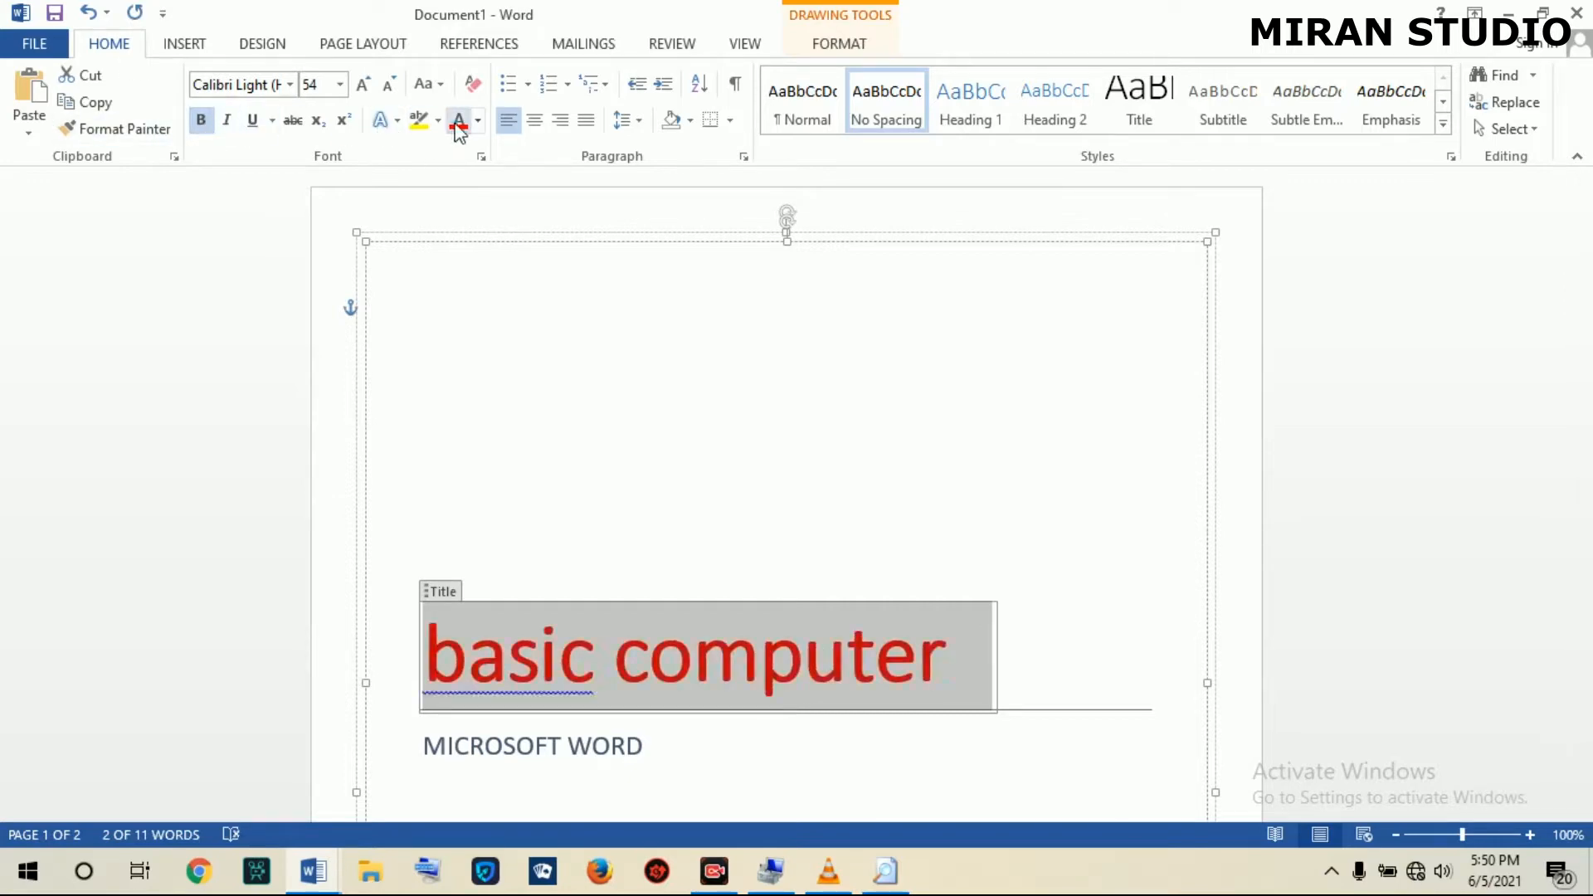
left_click(477, 122)
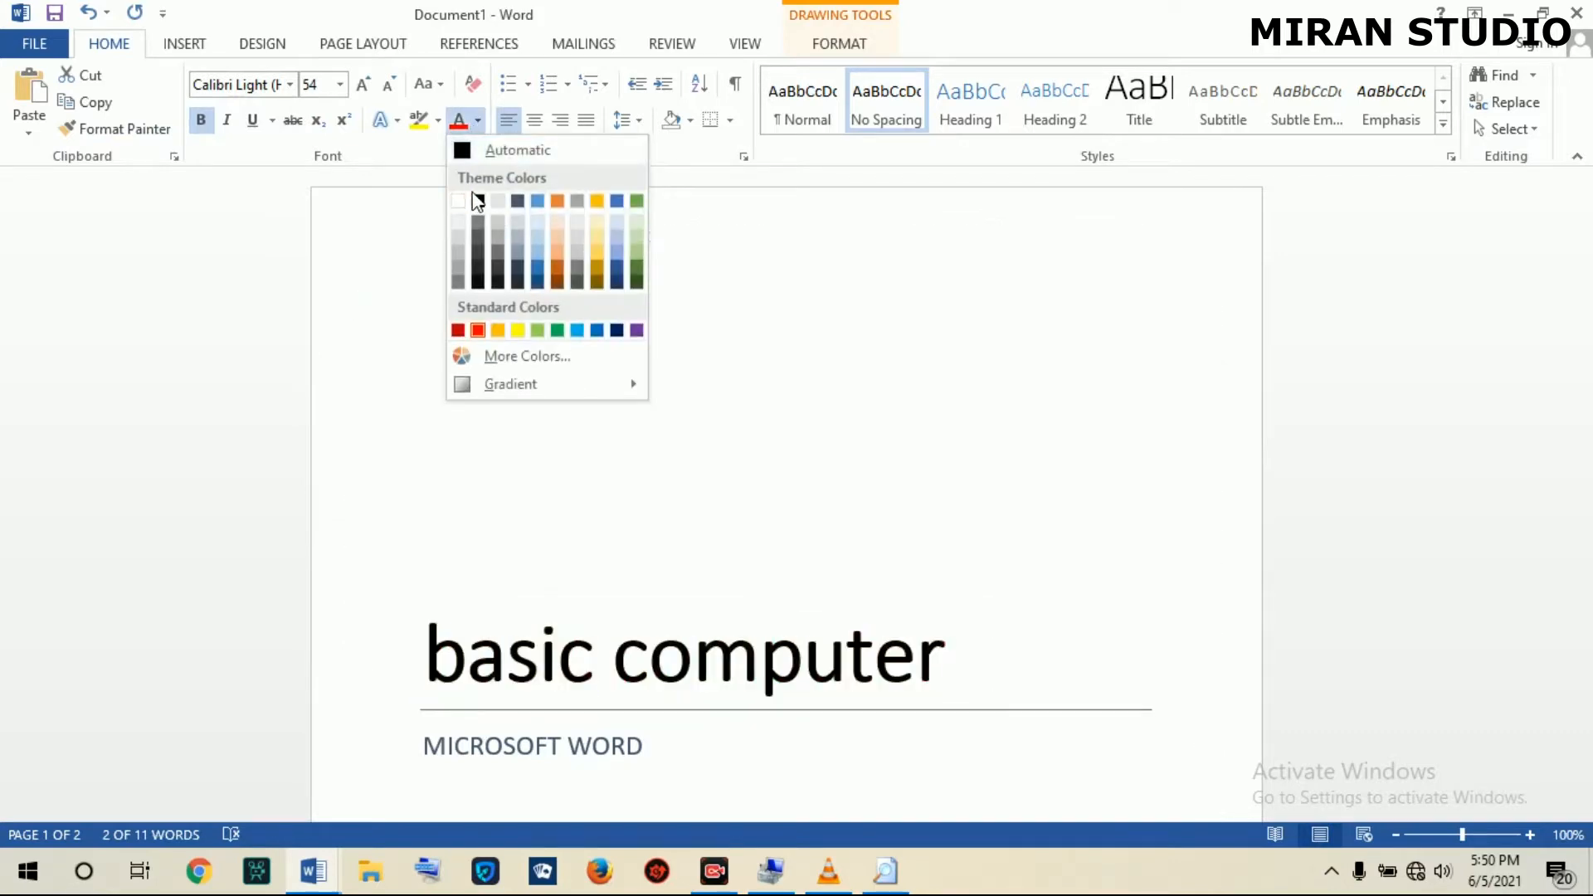
left_click(457, 330)
left_click(180, 45)
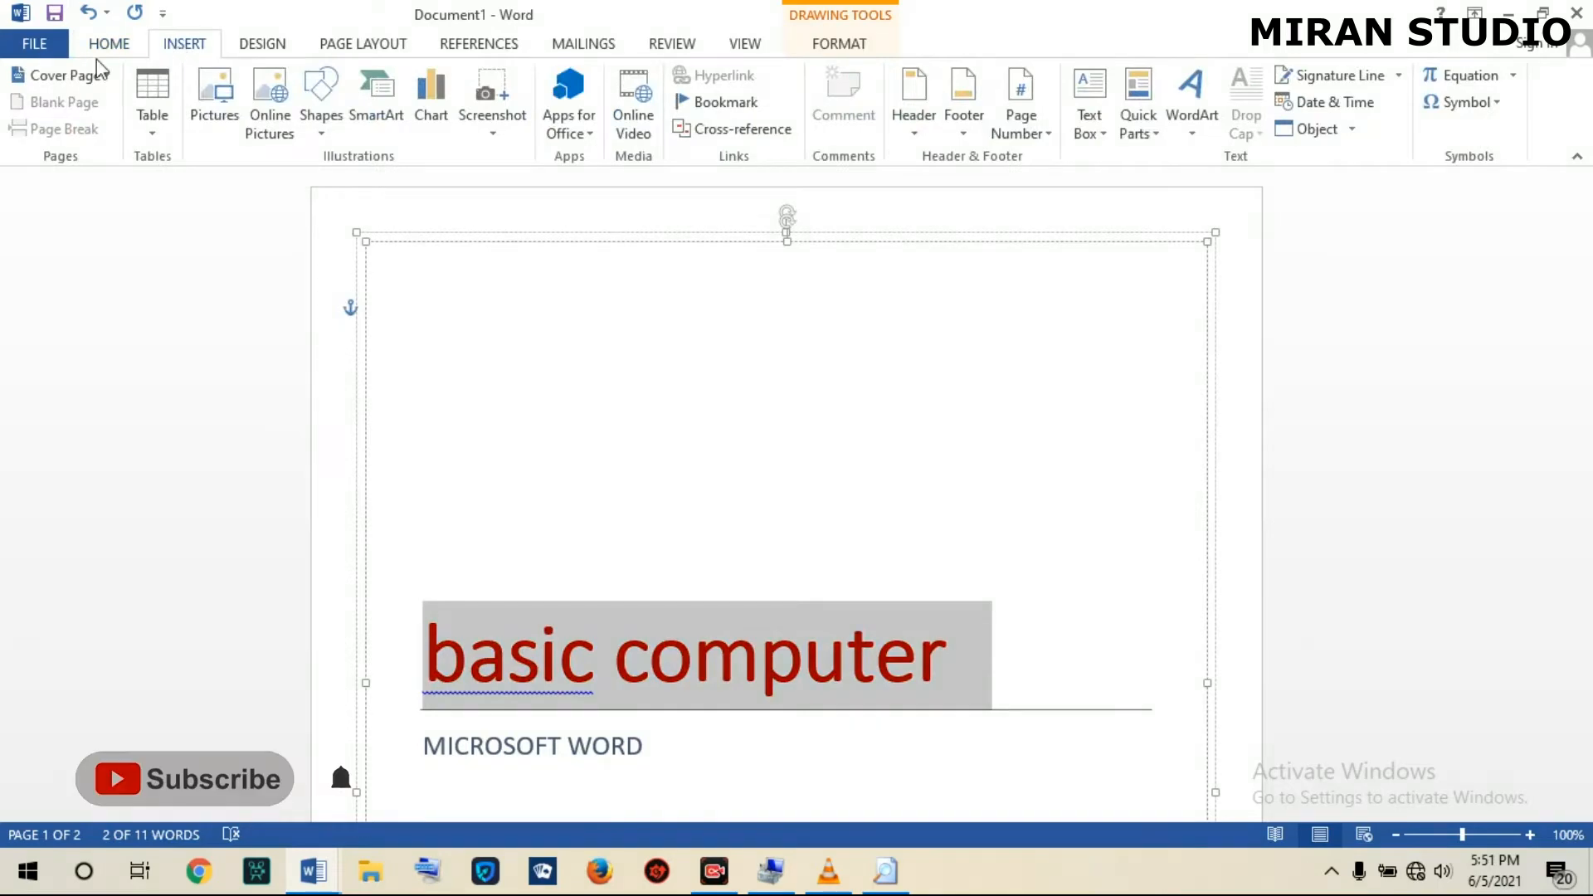
left_click(648, 656)
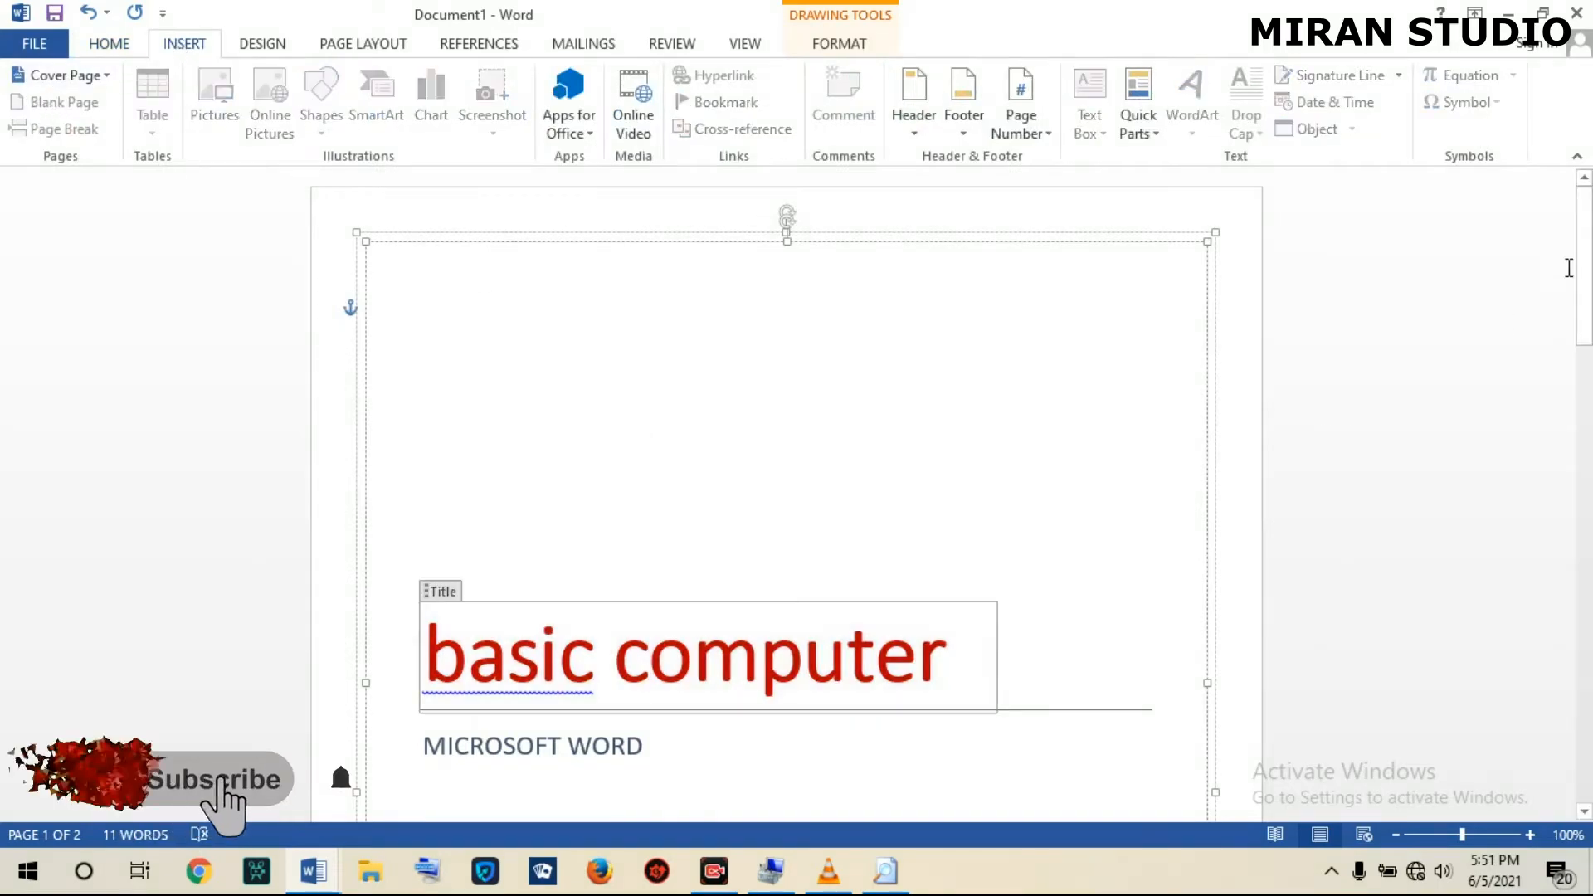
Examine the orange band at the foot of the Retrospect cover page and the empty page that follows it.
left_click_drag(1585, 284, 1584, 535)
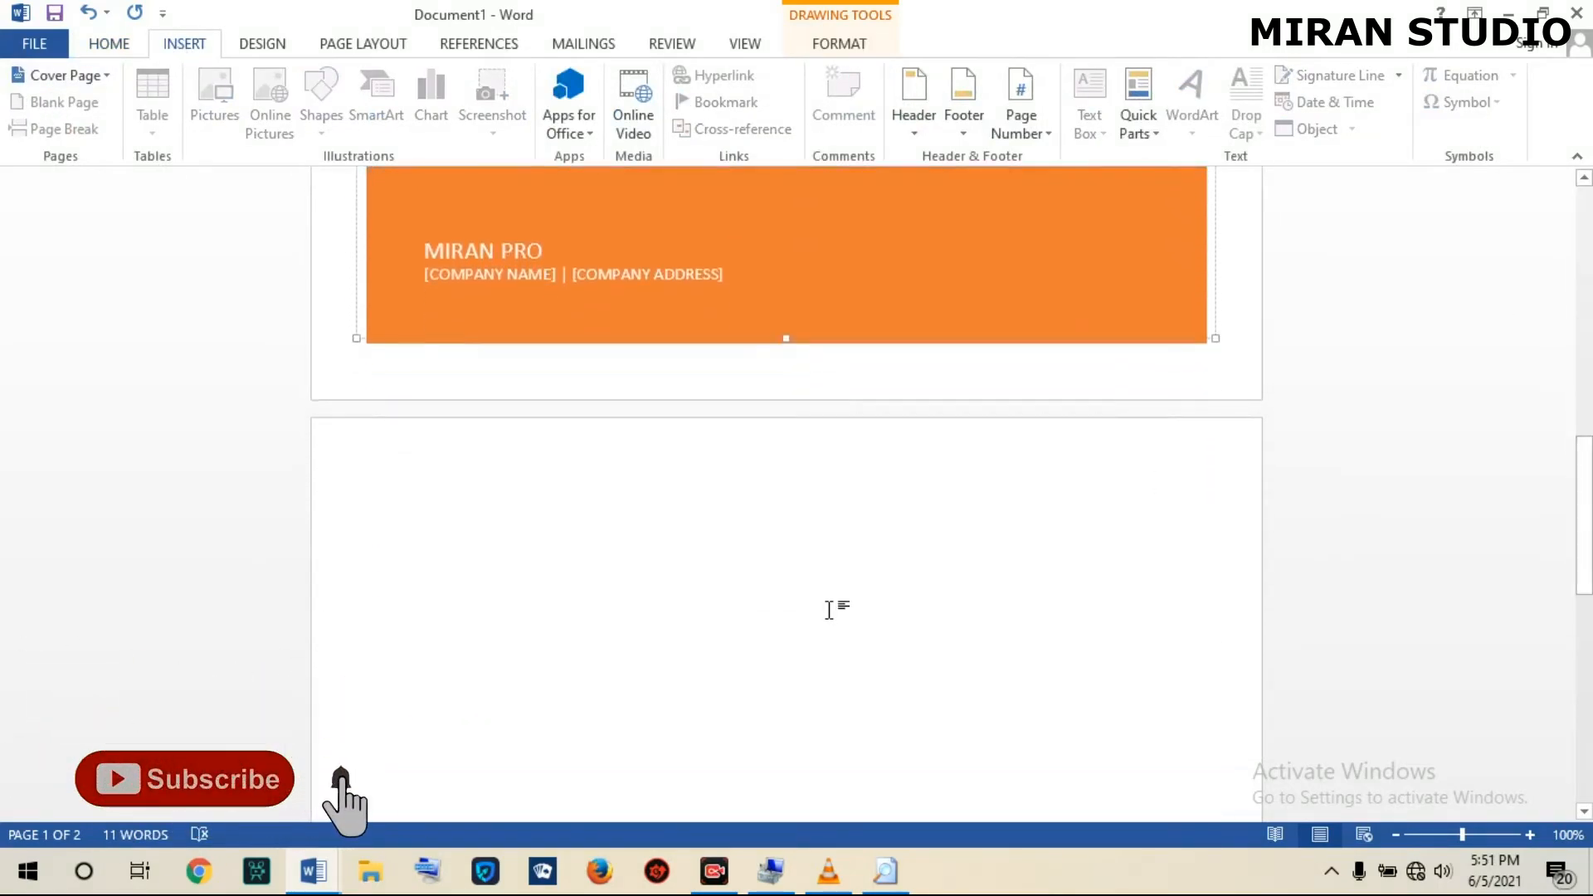
left_click(535, 474)
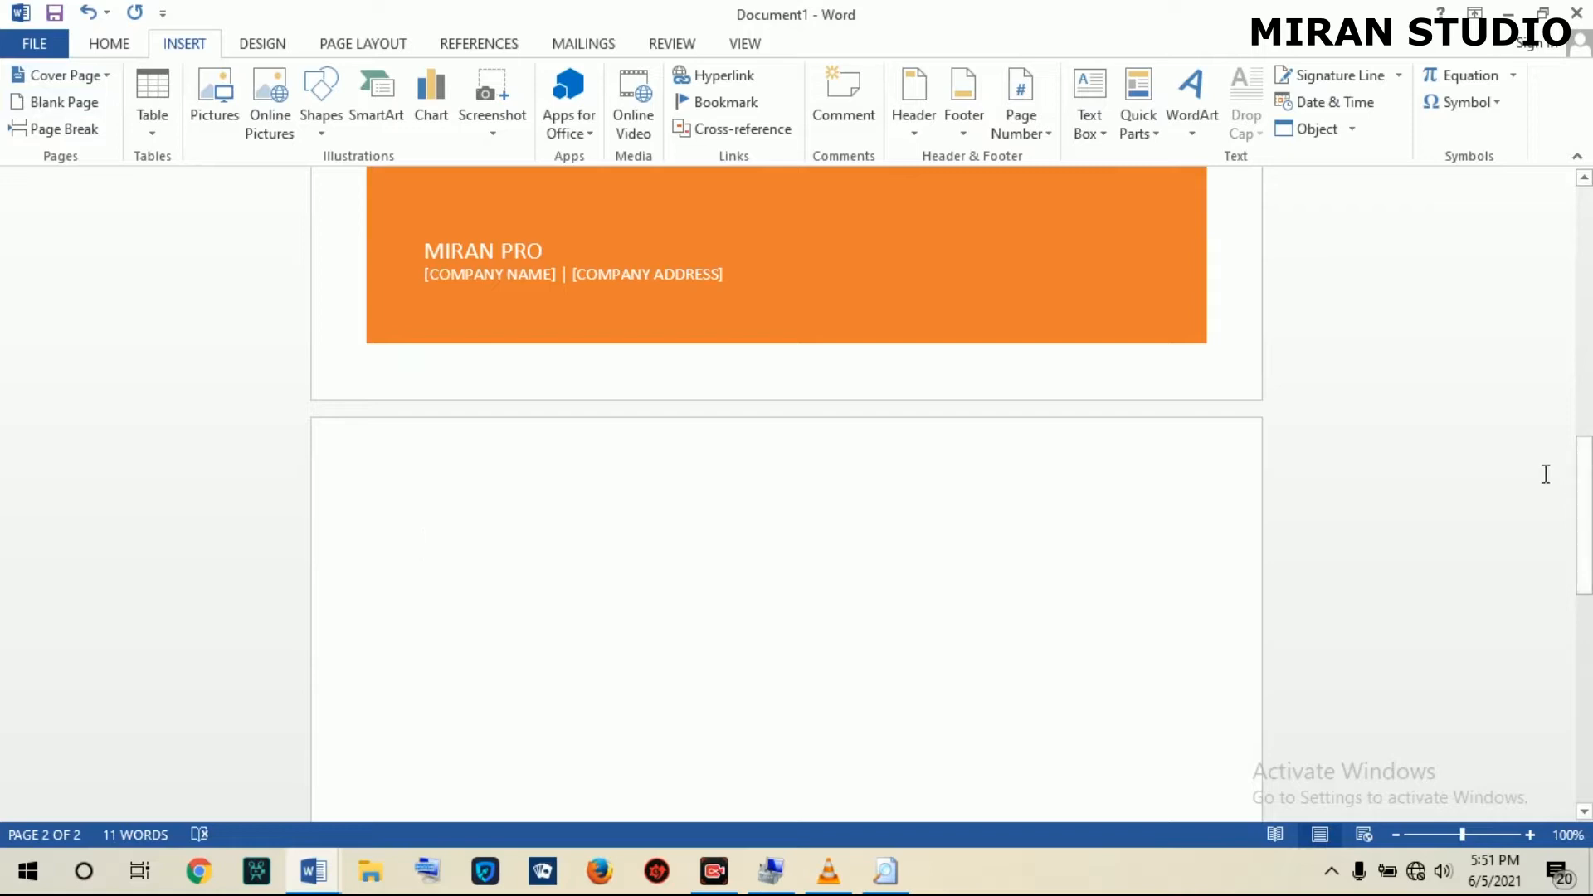
left_click_drag(1583, 502, 1519, 585)
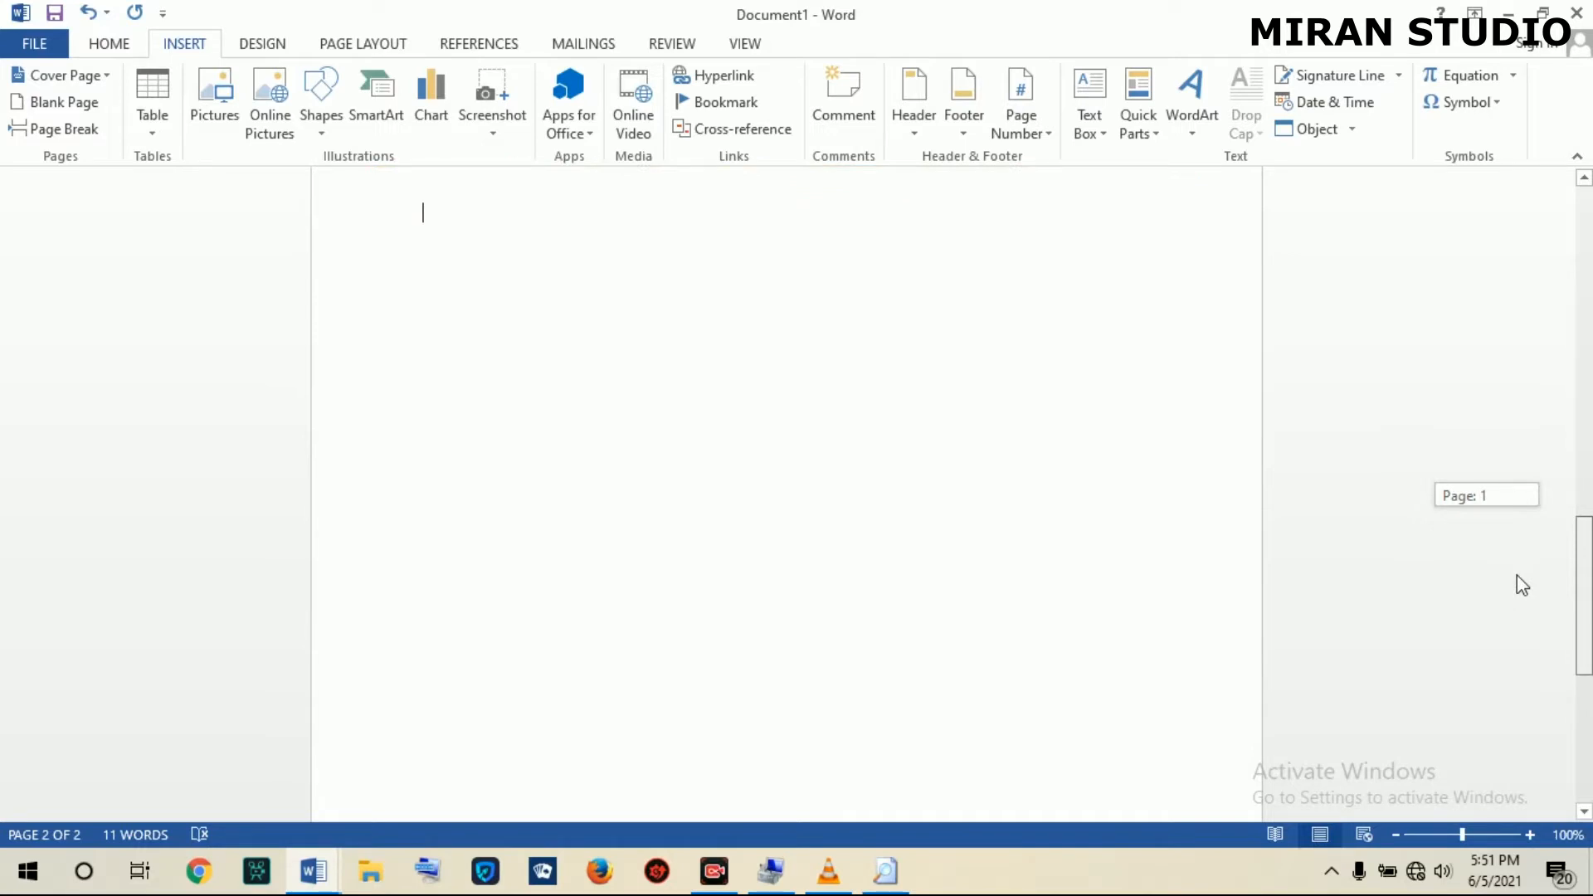
left_click_drag(1523, 586, 1557, 502)
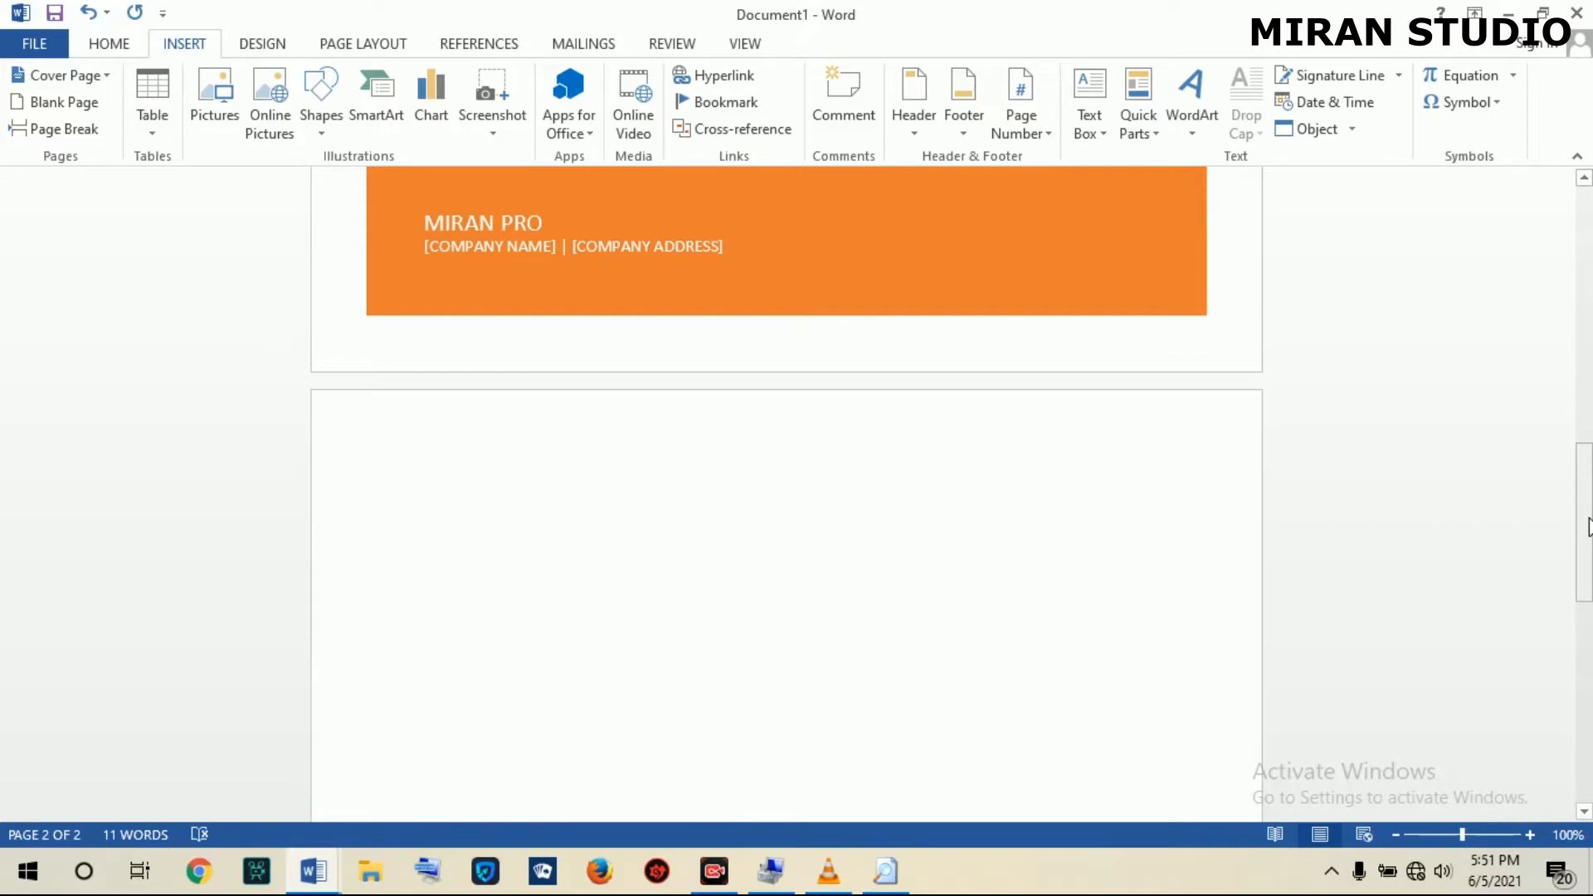
left_click_drag(1588, 498, 1588, 512)
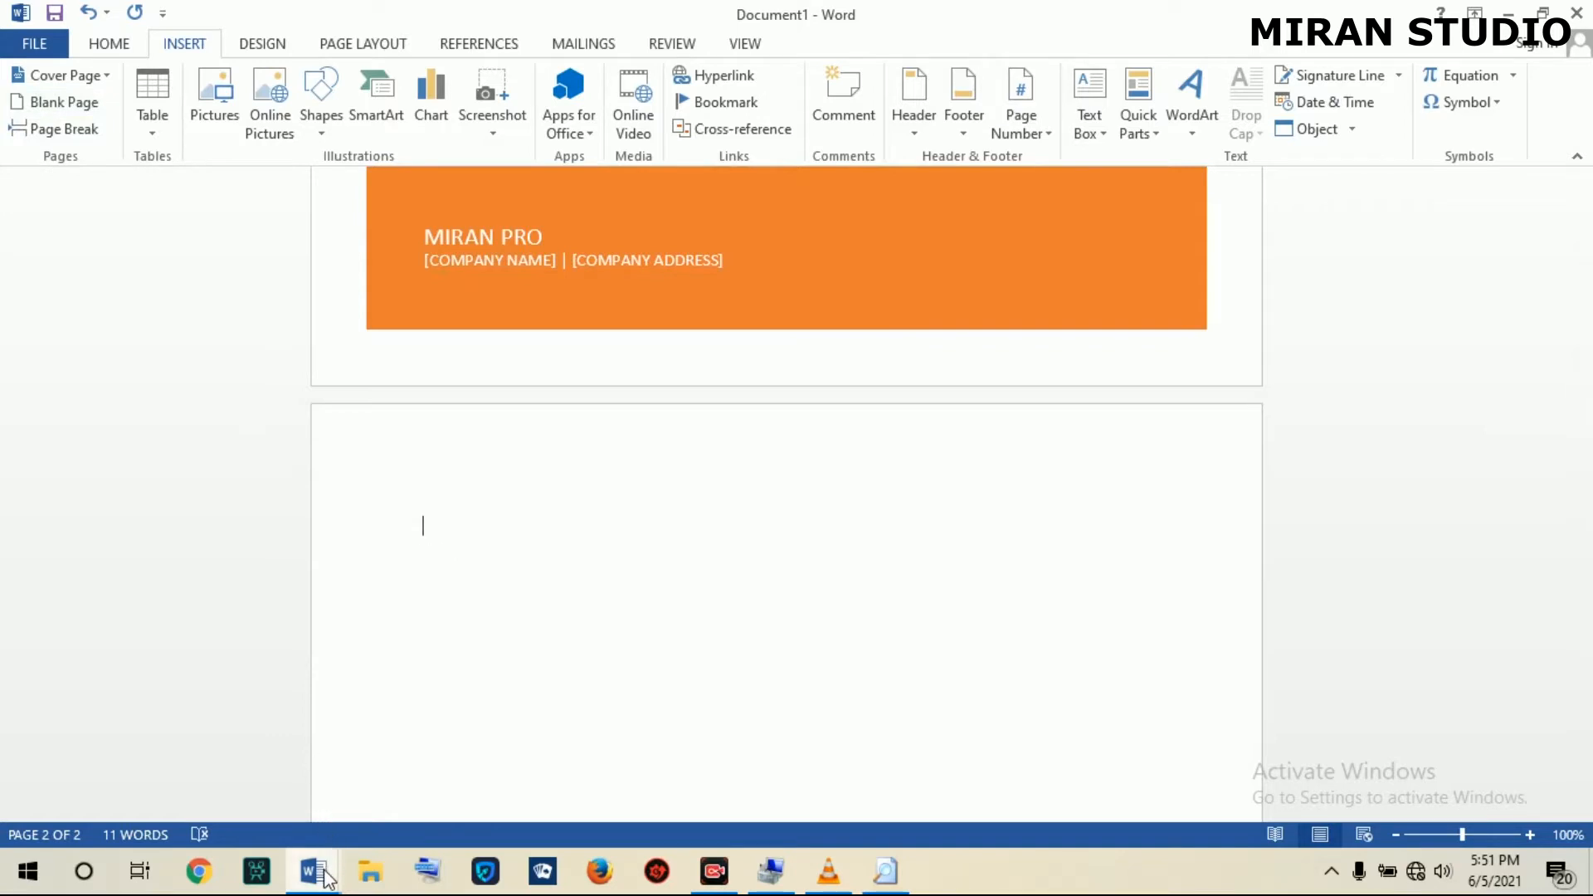
Switch to the open ASSESSMENT document and insert a blank page below the answer lines of question 3.
mouse_move(326, 877)
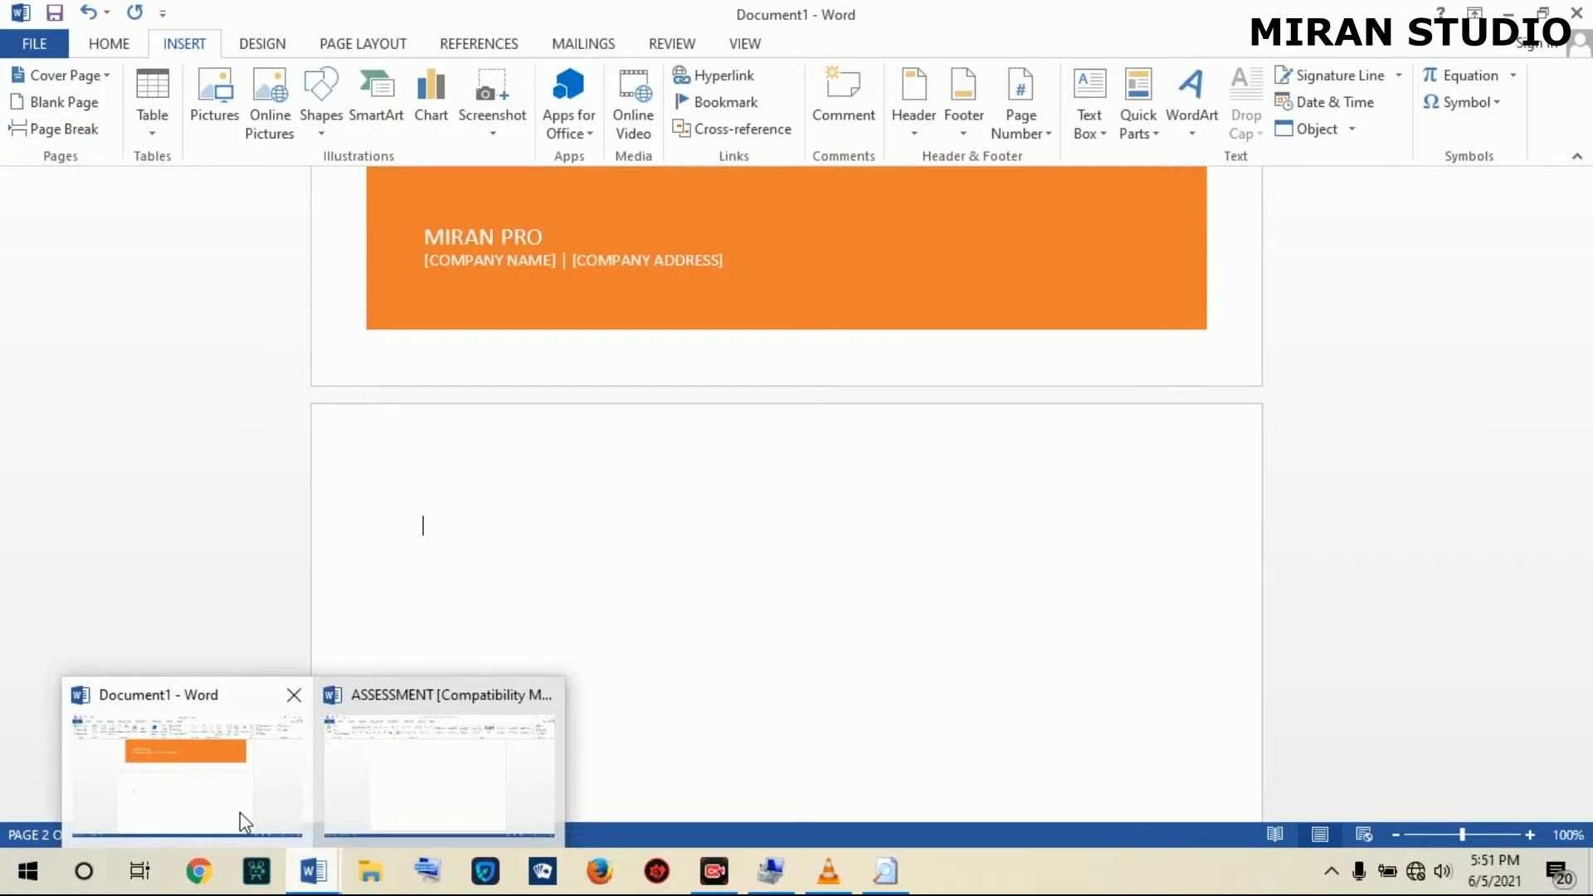
left_click(440, 790)
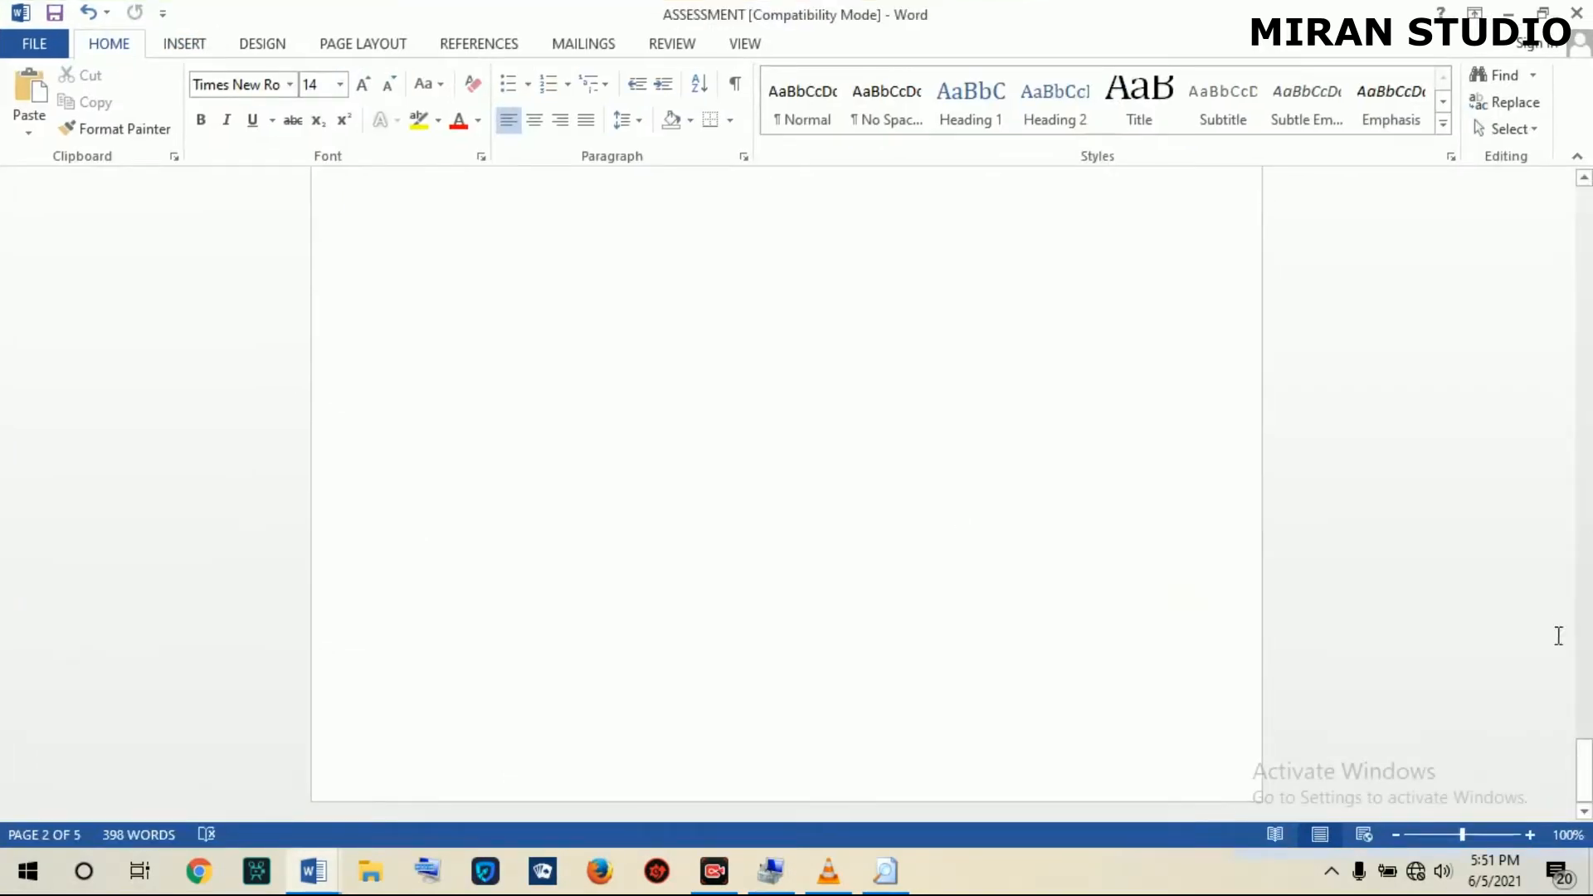
left_click_drag(1582, 722, 1585, 574)
left_click_drag(1587, 735, 1573, 307)
left_click(969, 466)
left_click(1135, 443)
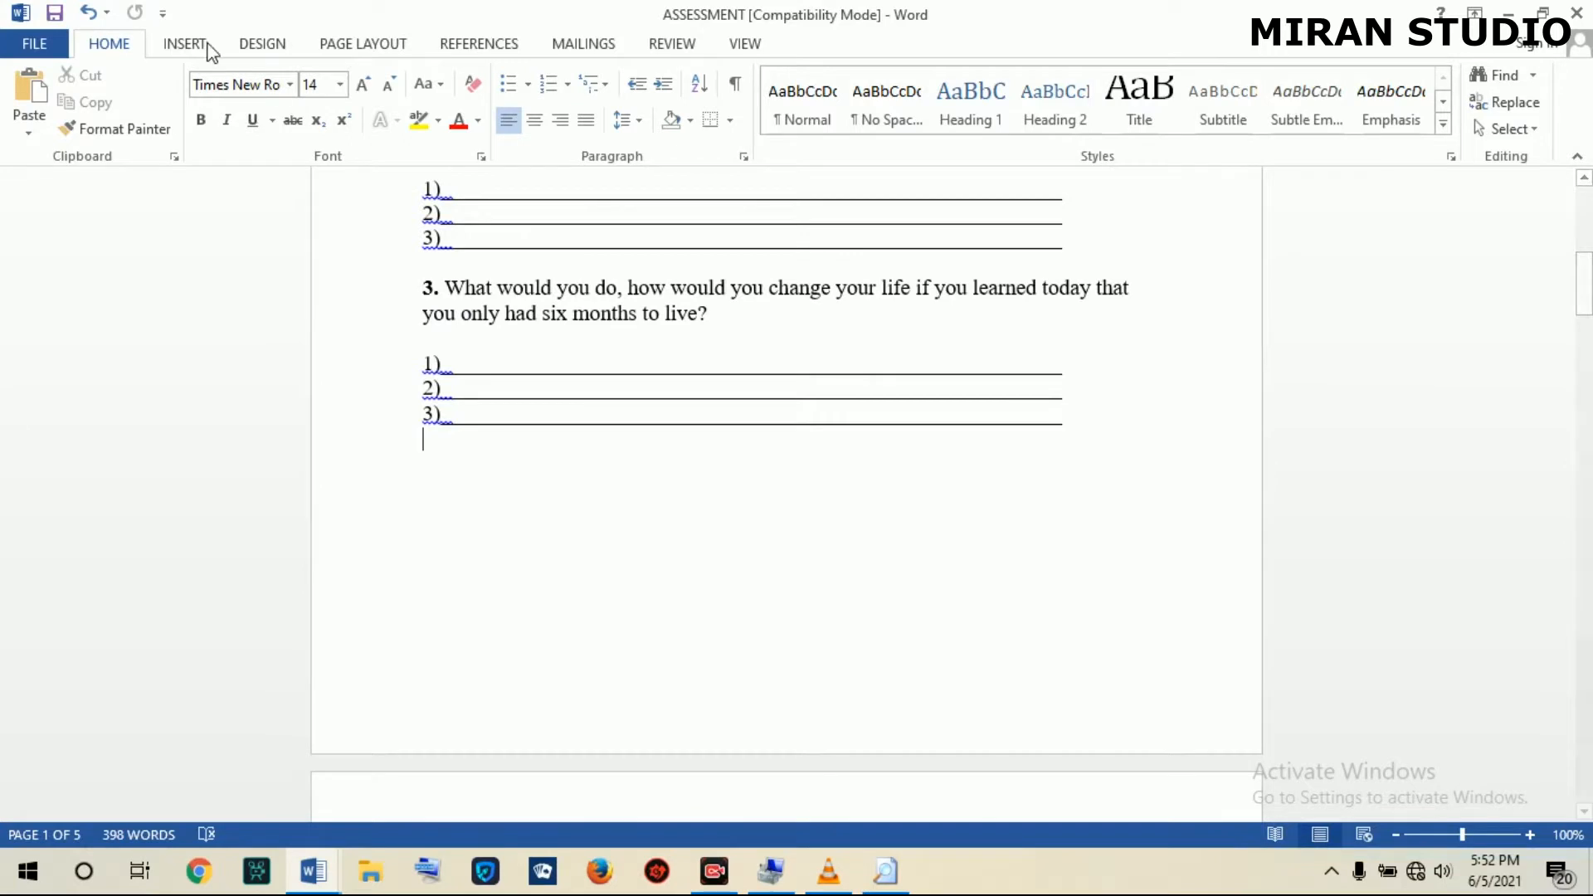
left_click(195, 46)
left_click(34, 111)
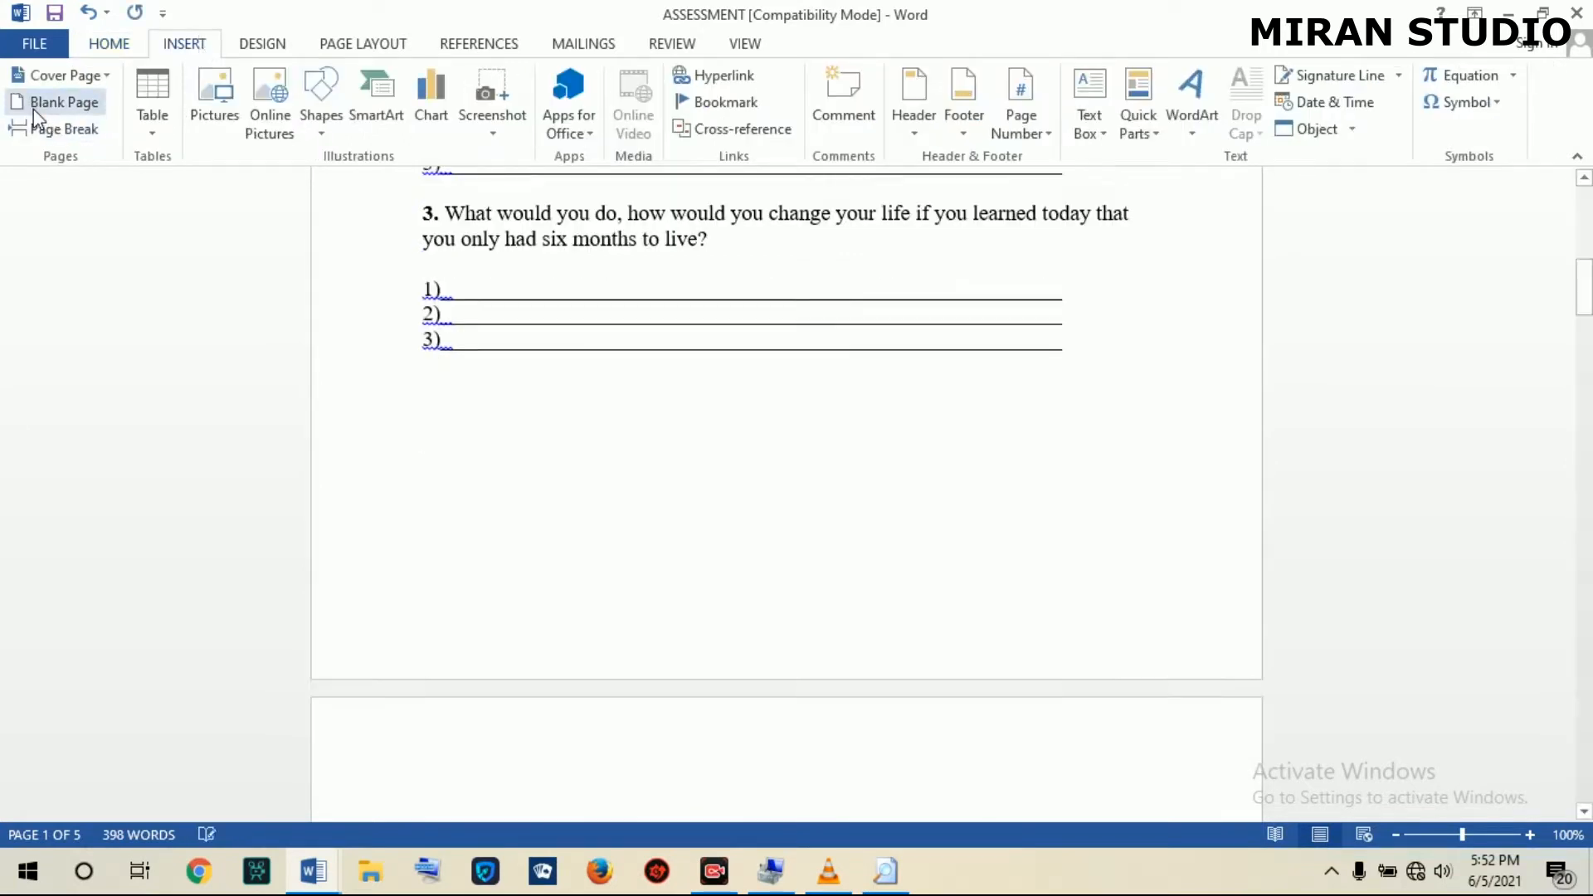
mouse_move(1586, 290)
left_mouse_down()
mouse_move(1586, 375)
mouse_move(1586, 300)
left_mouse_up()
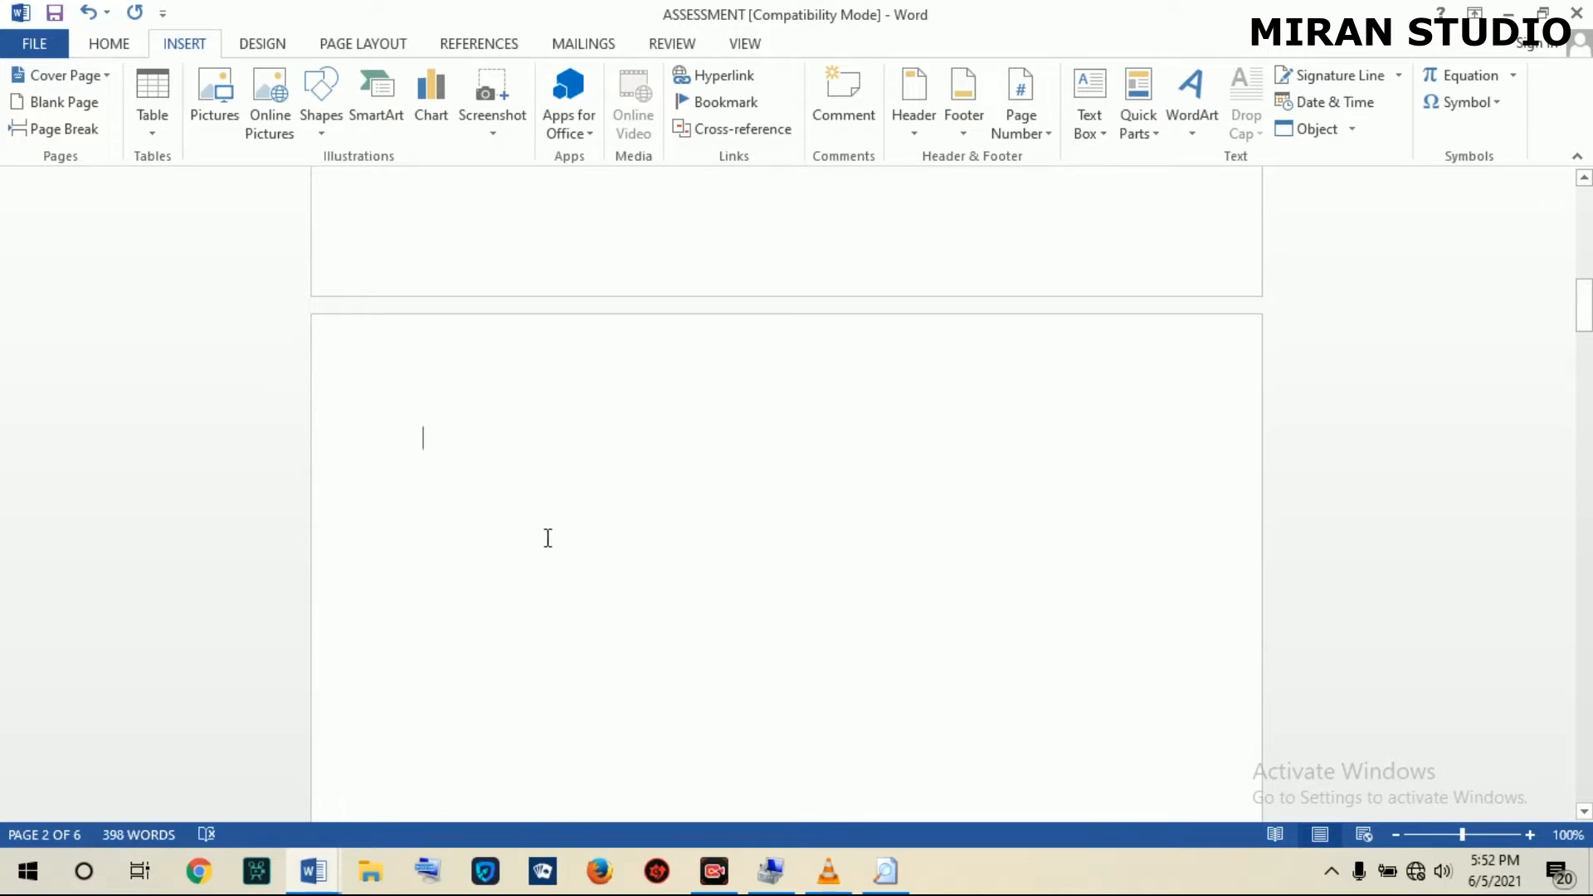
left_click_drag(1585, 327, 1588, 369)
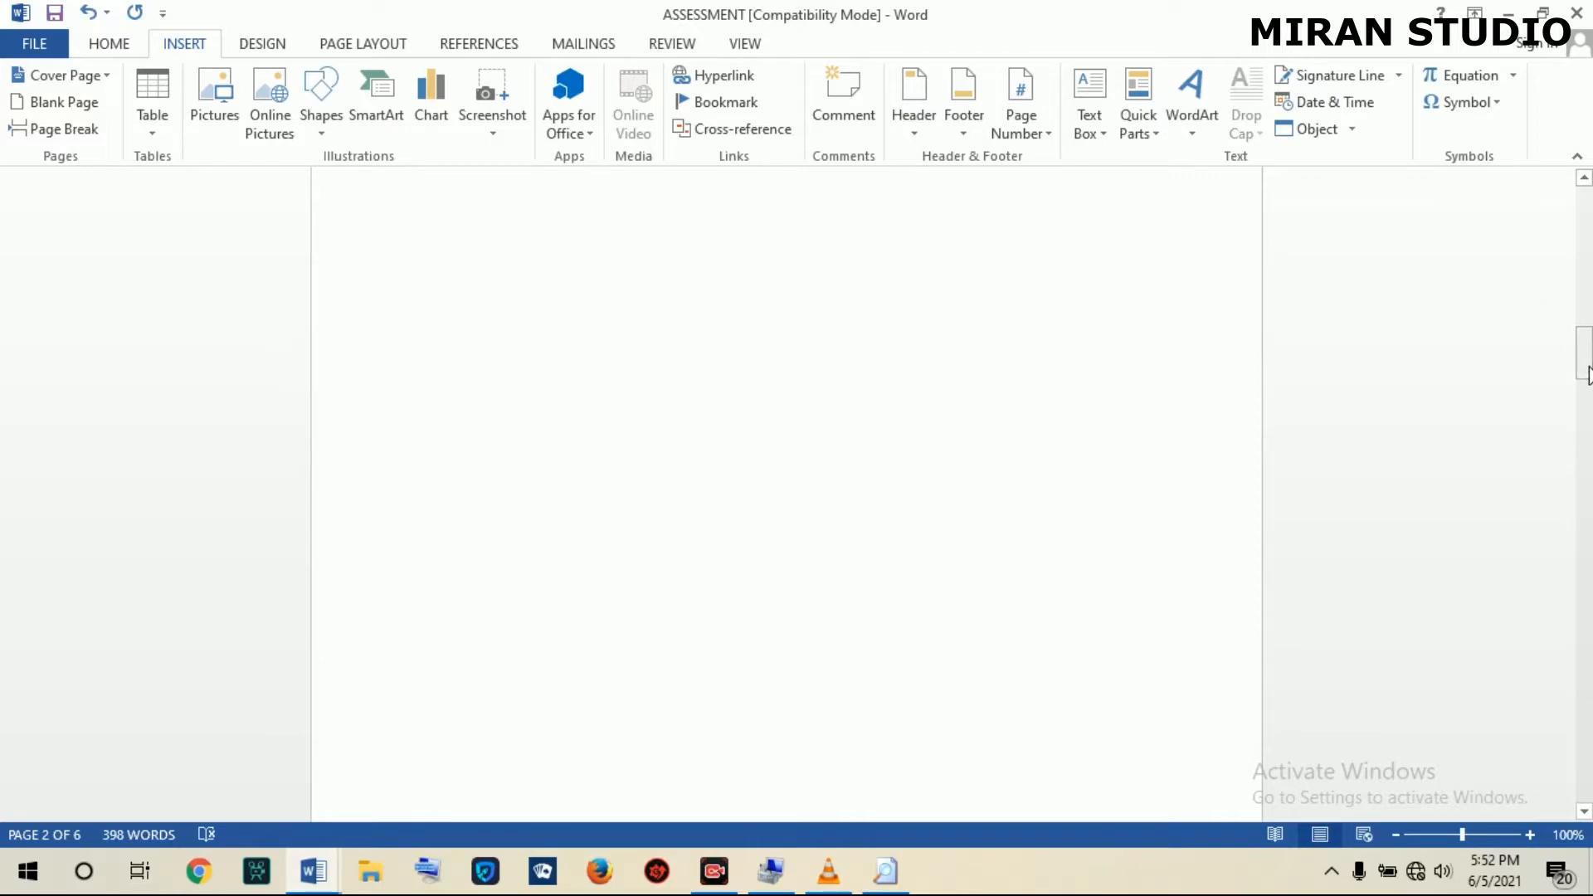
left_click_drag(1585, 353, 1585, 360)
Insert a page break directly before question 1 so the questions start on a new page.
left_click_drag(1585, 361, 1585, 254)
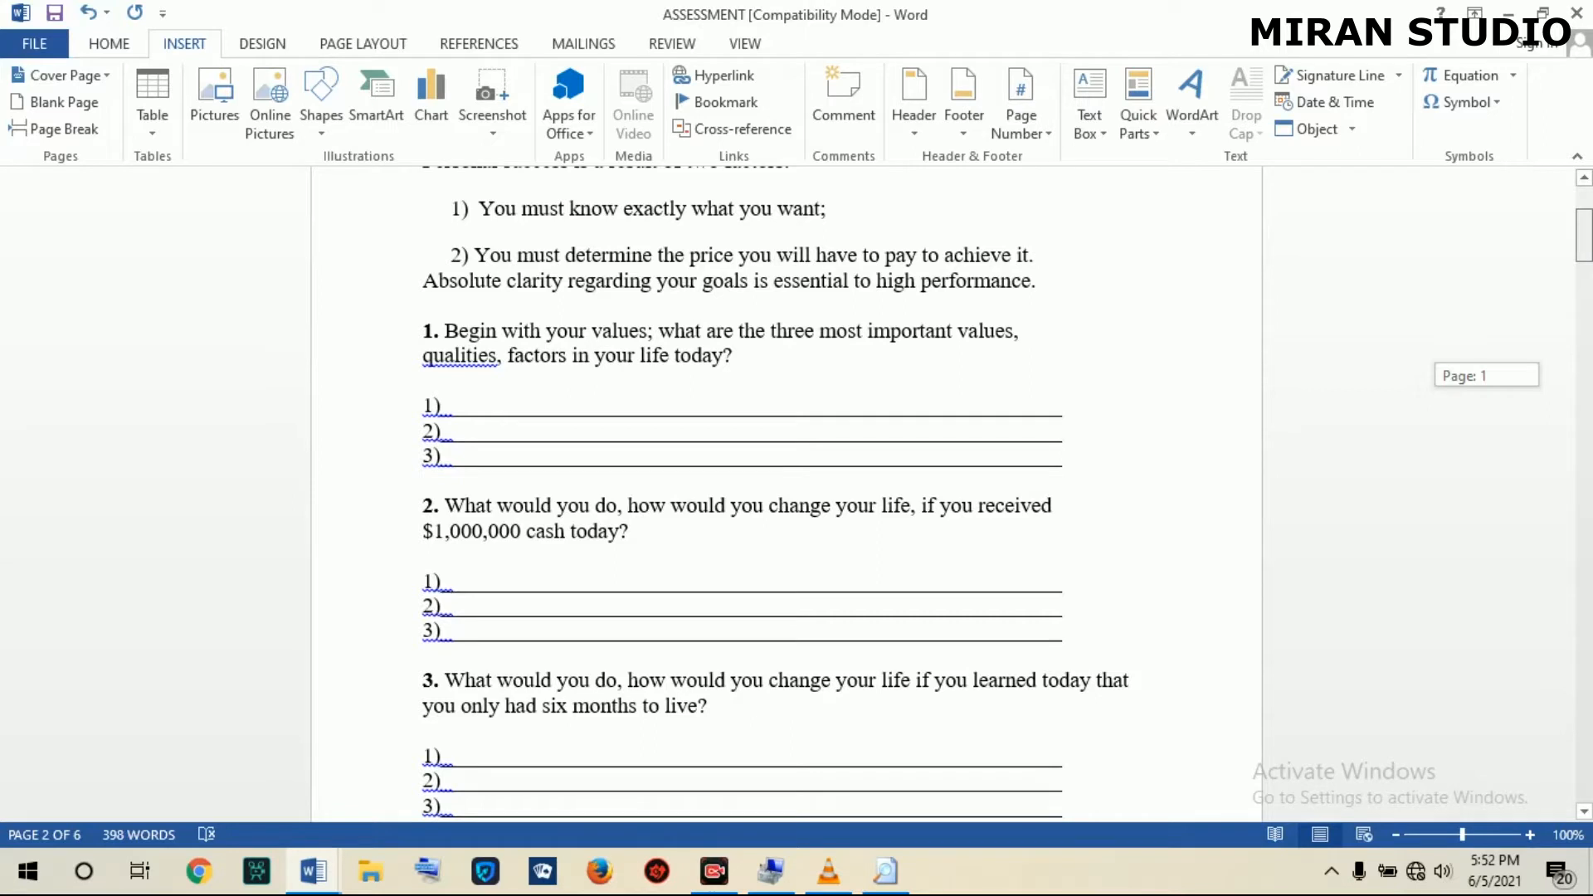
left_click_drag(1586, 237, 1585, 236)
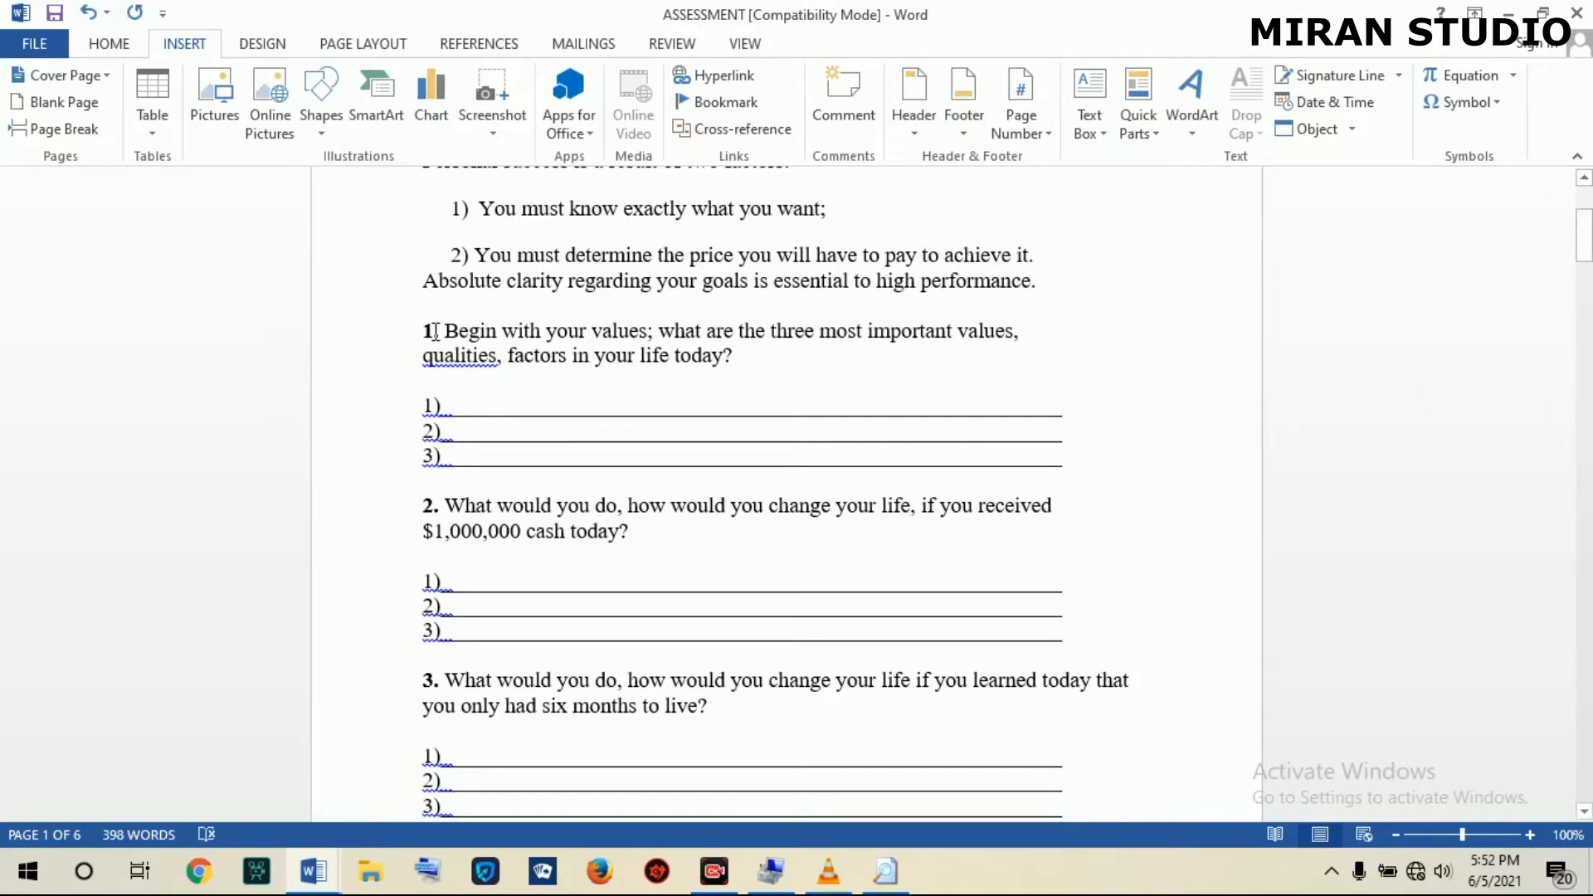
mouse_move(1585, 237)
left_mouse_down()
mouse_move(1585, 223)
mouse_move(1586, 235)
left_mouse_up()
left_click(40, 133)
left_click_drag(1586, 264, 1585, 295)
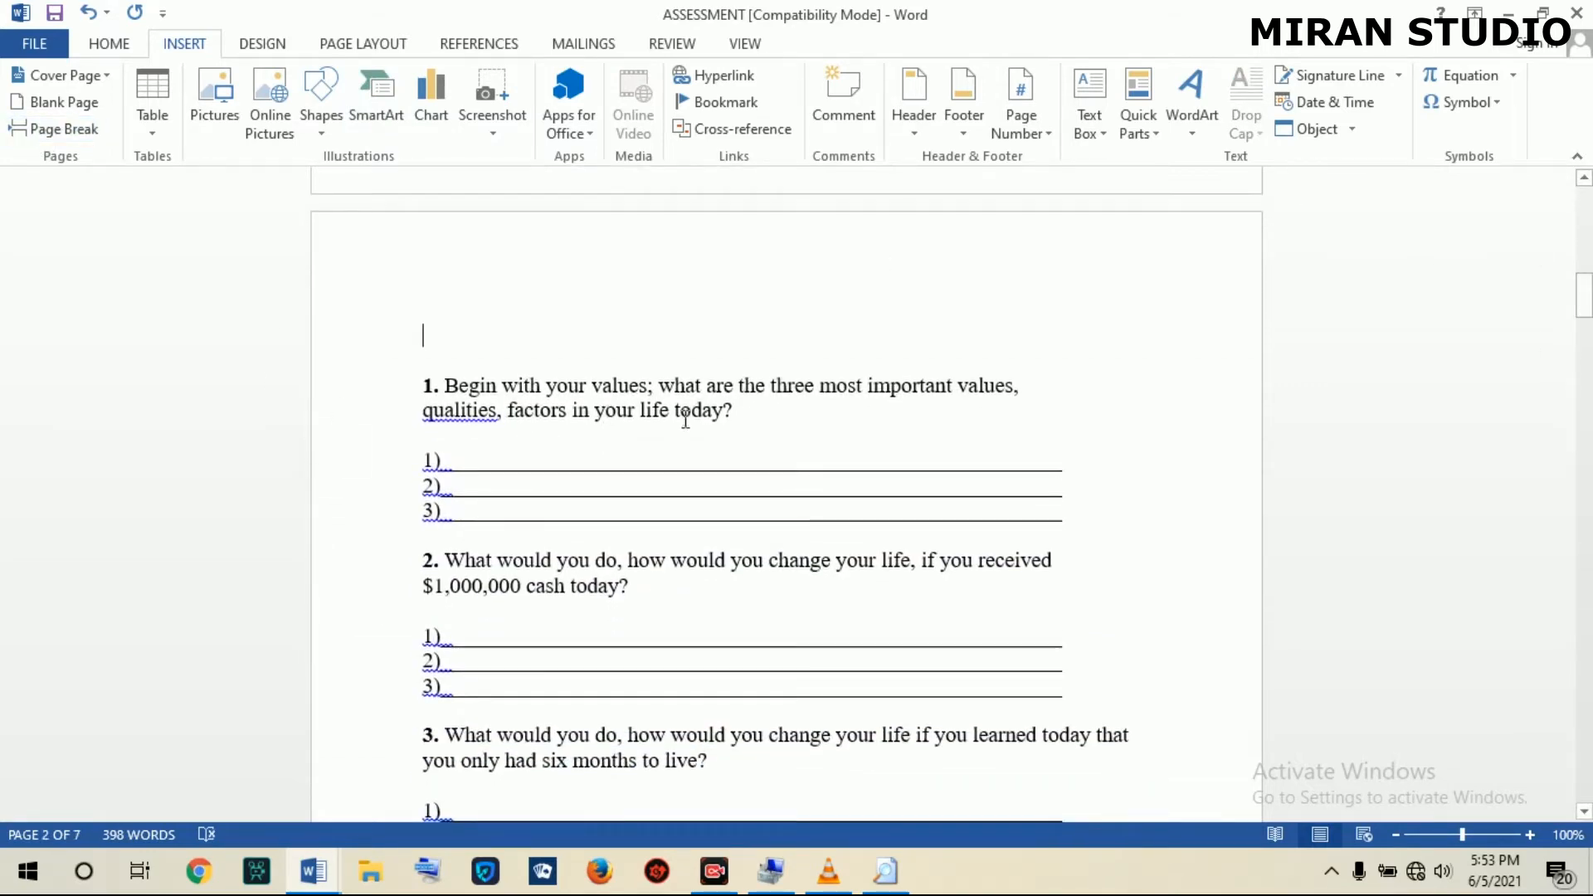
Insert a page break after the text of question 4, ahead of its answer lines.
left_click_drag(1582, 275, 1584, 480)
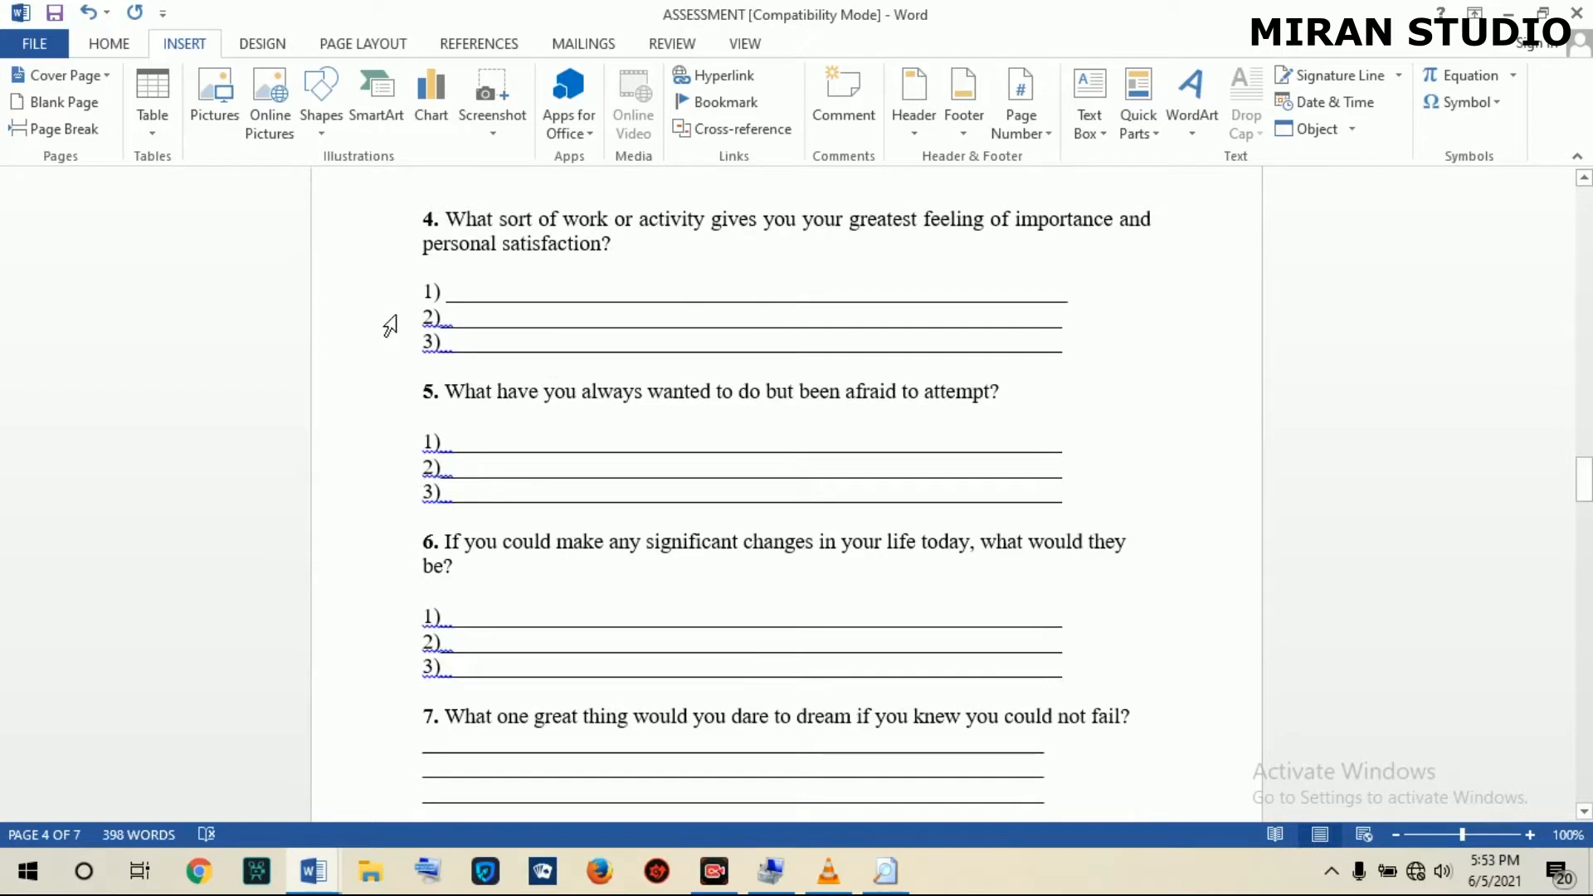
left_click(629, 249)
left_click(44, 131)
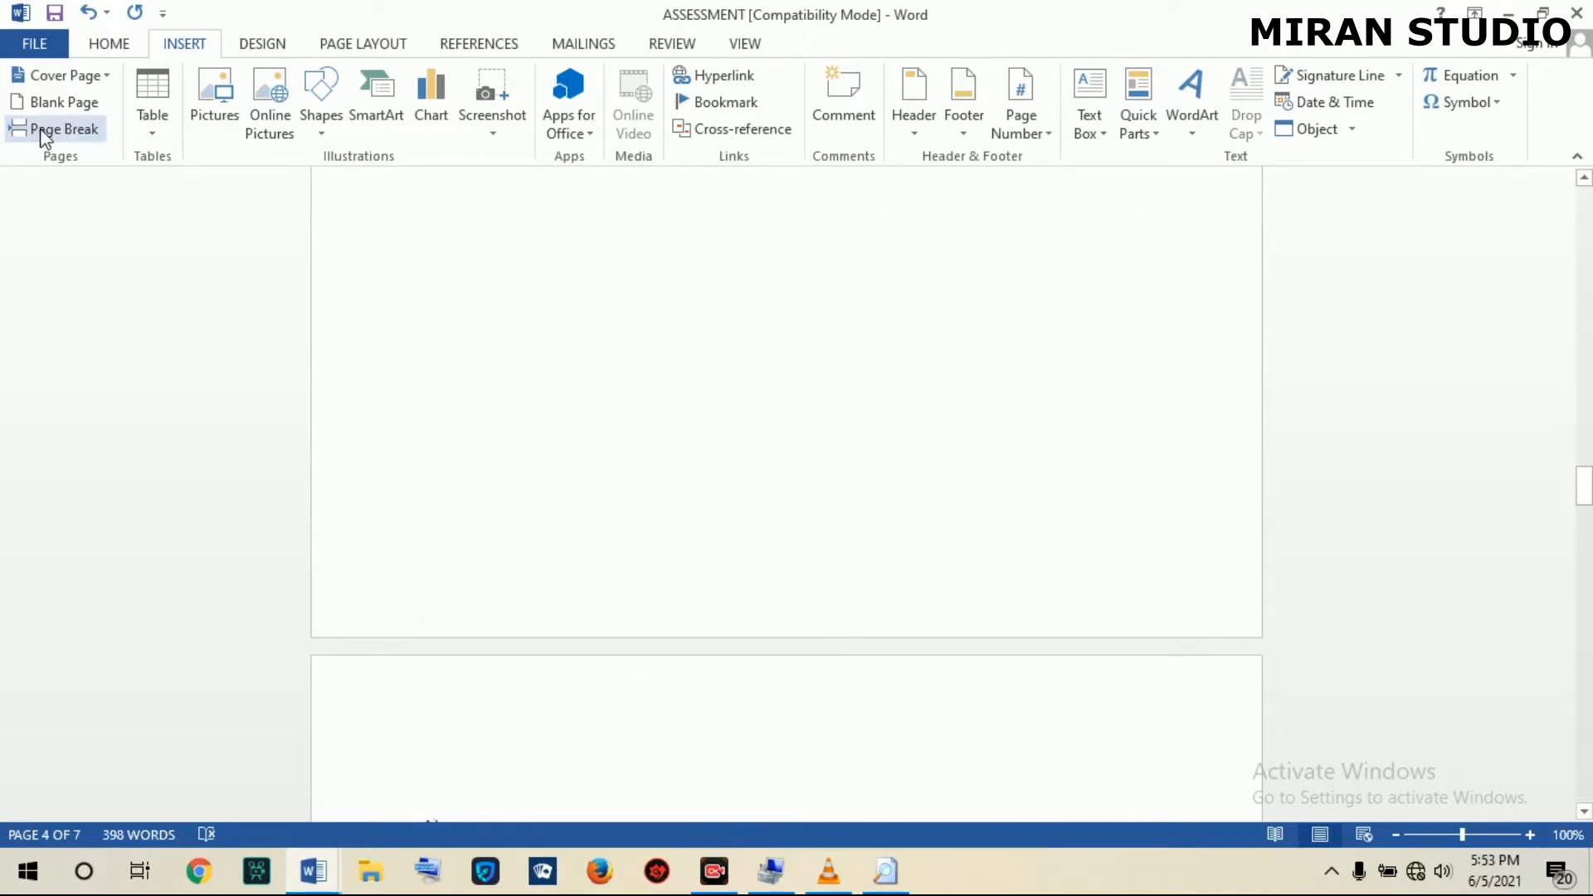
left_click_drag(1587, 469, 1585, 521)
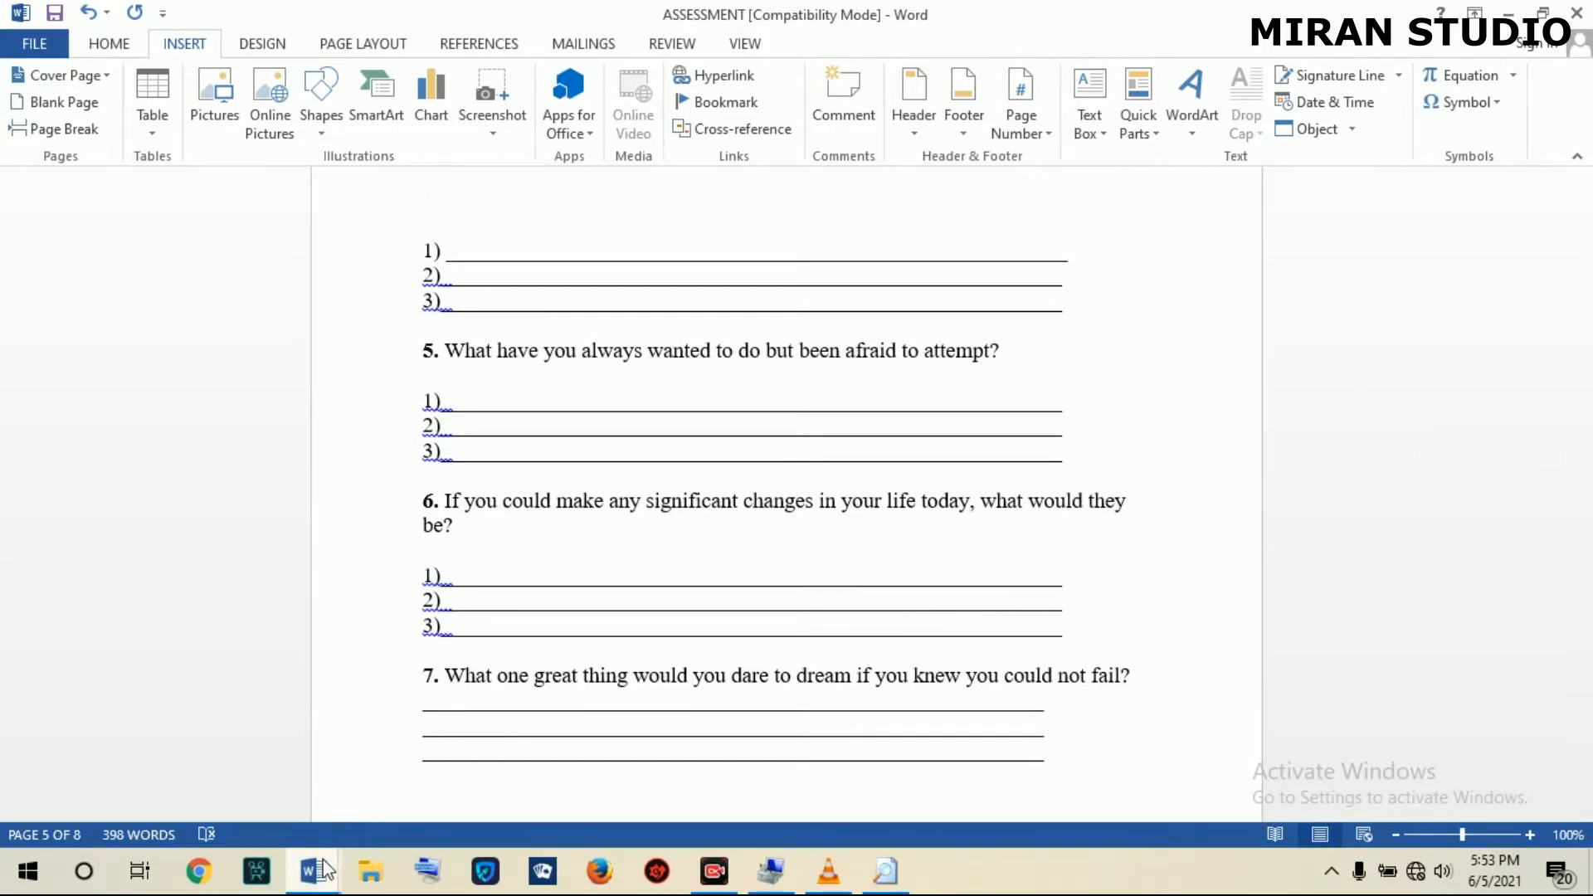
Switch back to Document1 and delete its second page and all cover page content, leaving the document empty.
mouse_move(326, 869)
left_click(176, 789)
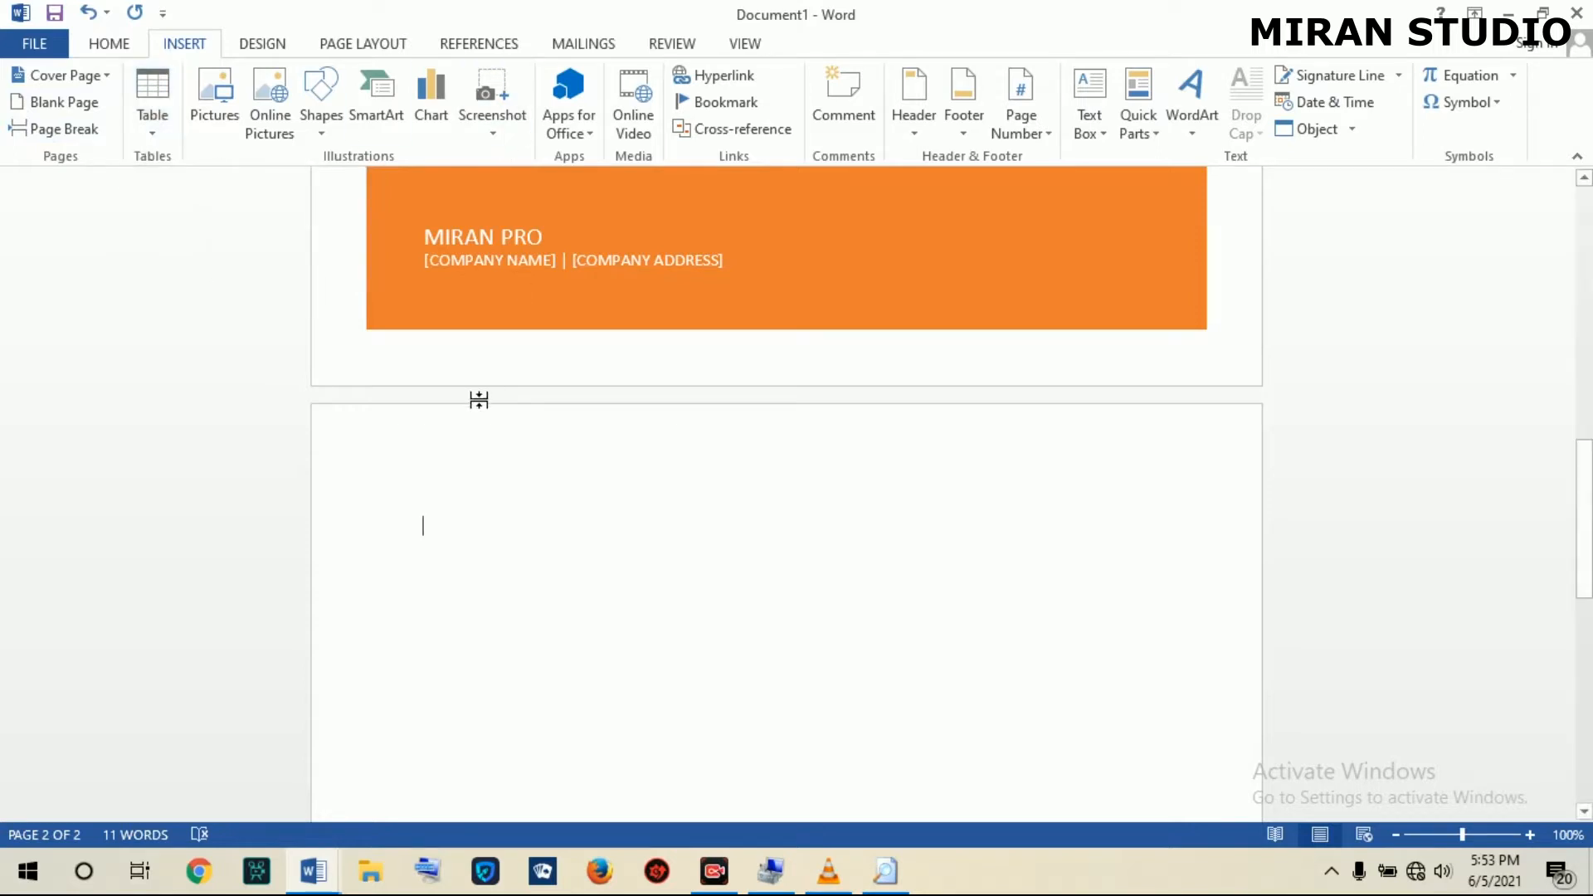
key("BackSpace")
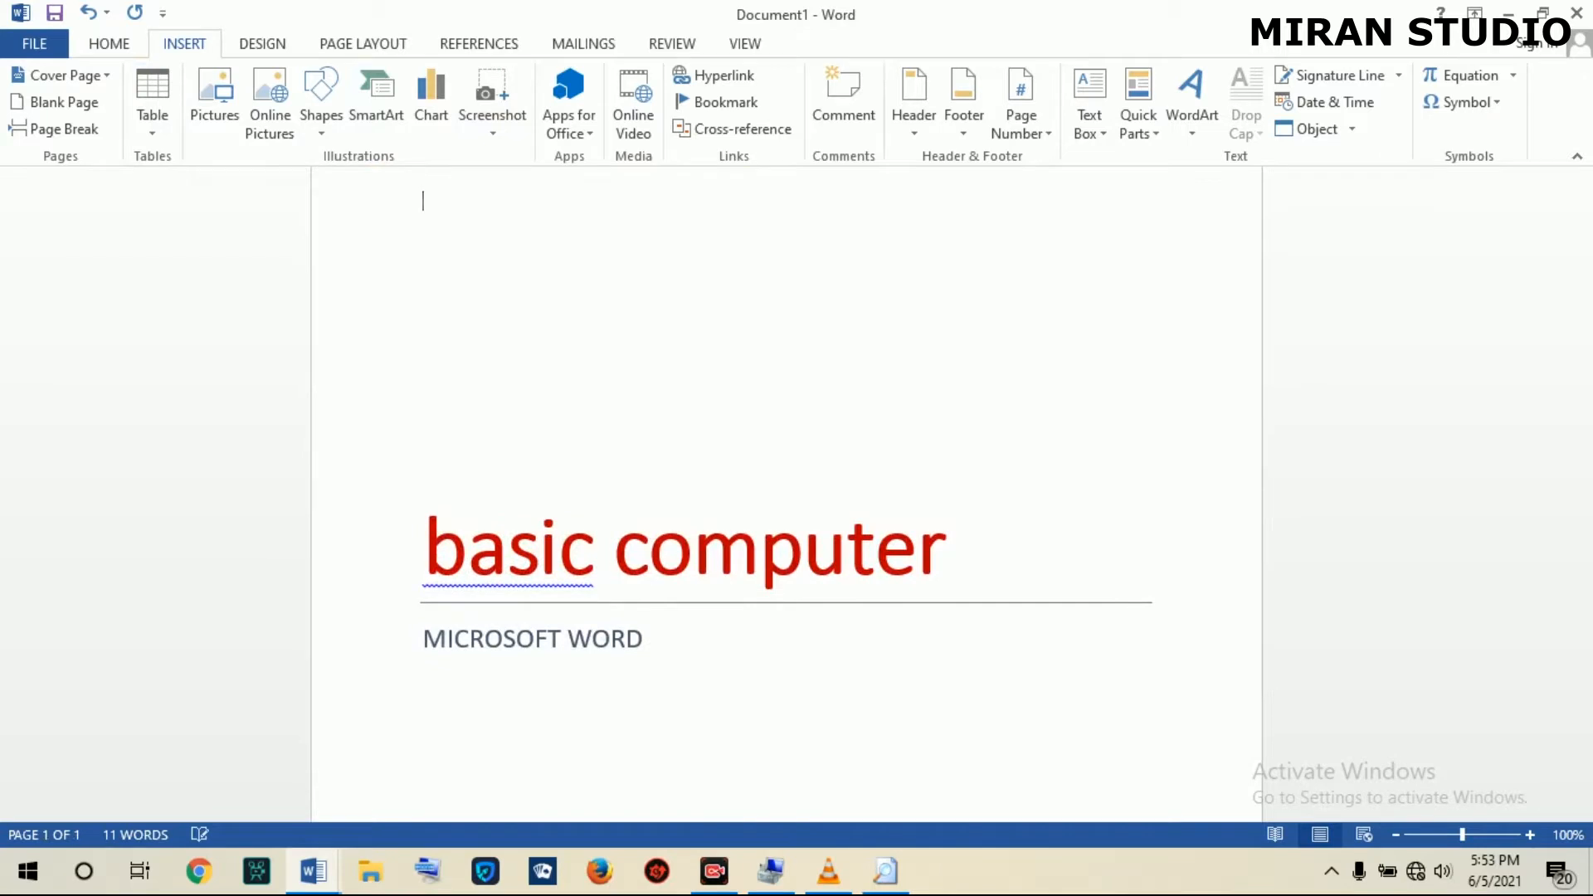
key("ctrl+a")
key("BackSpace")
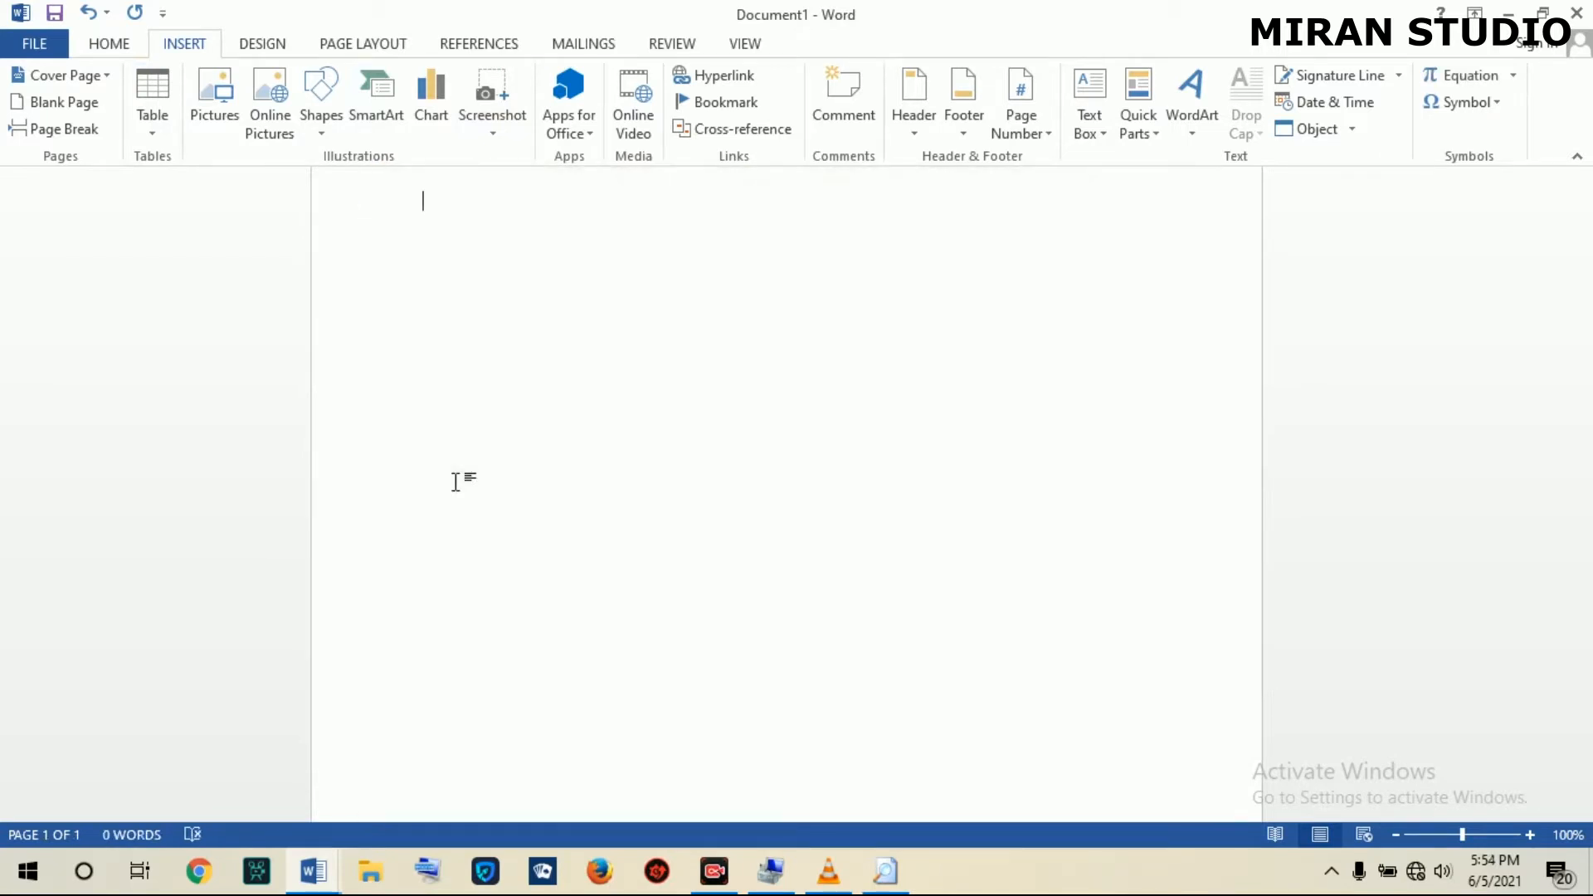
Insert a table of 3 columns and 5 rows and place the cursor in the second row's first cell.
left_click_drag(1587, 399, 1587, 339)
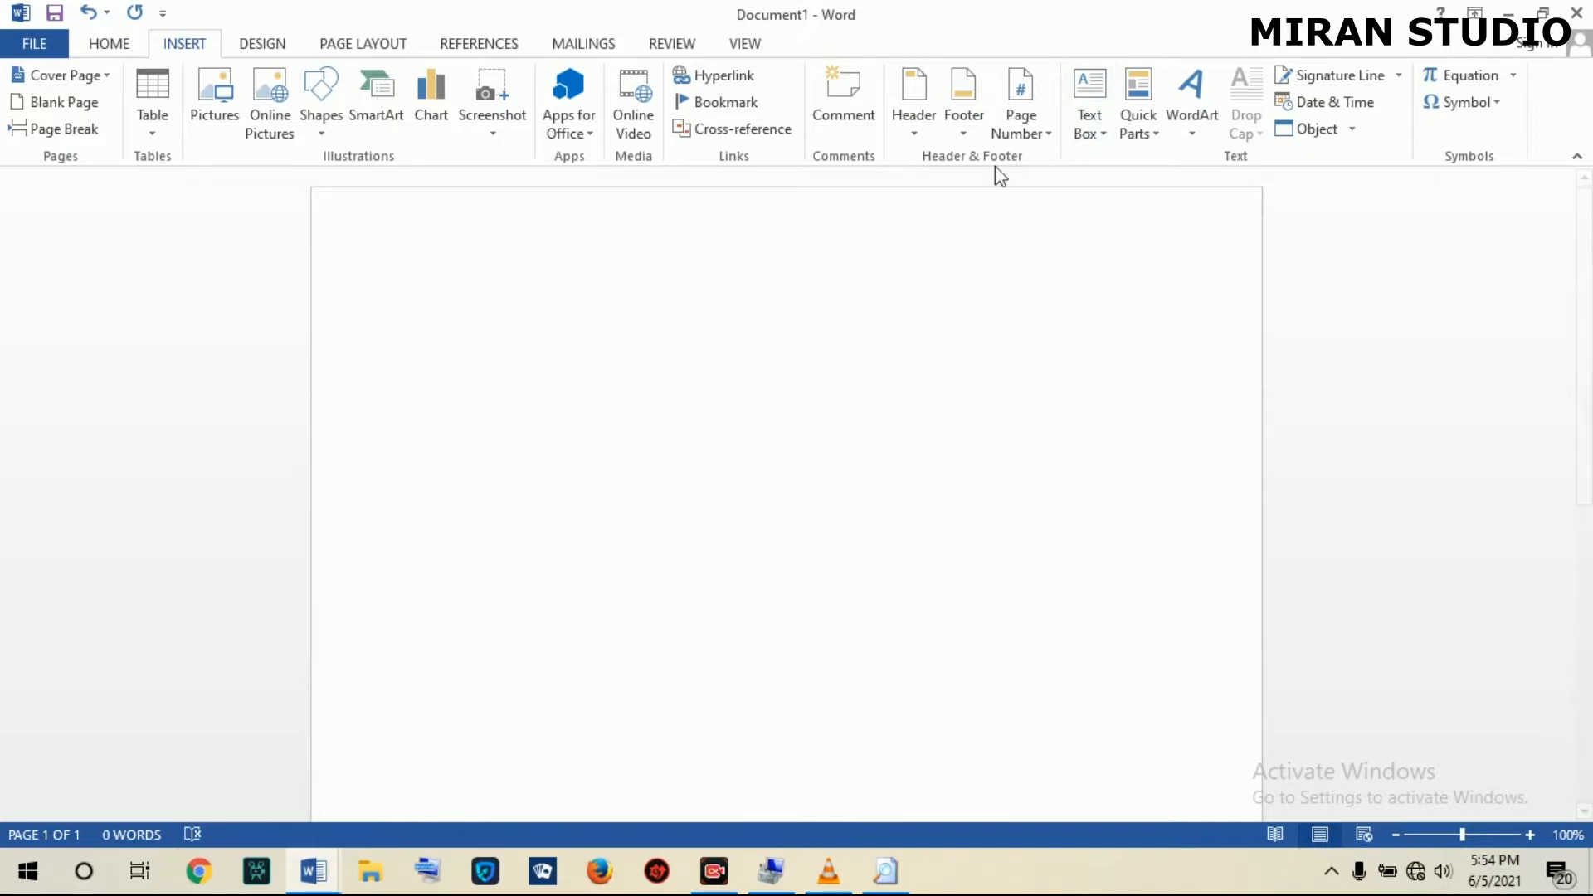
left_click(155, 132)
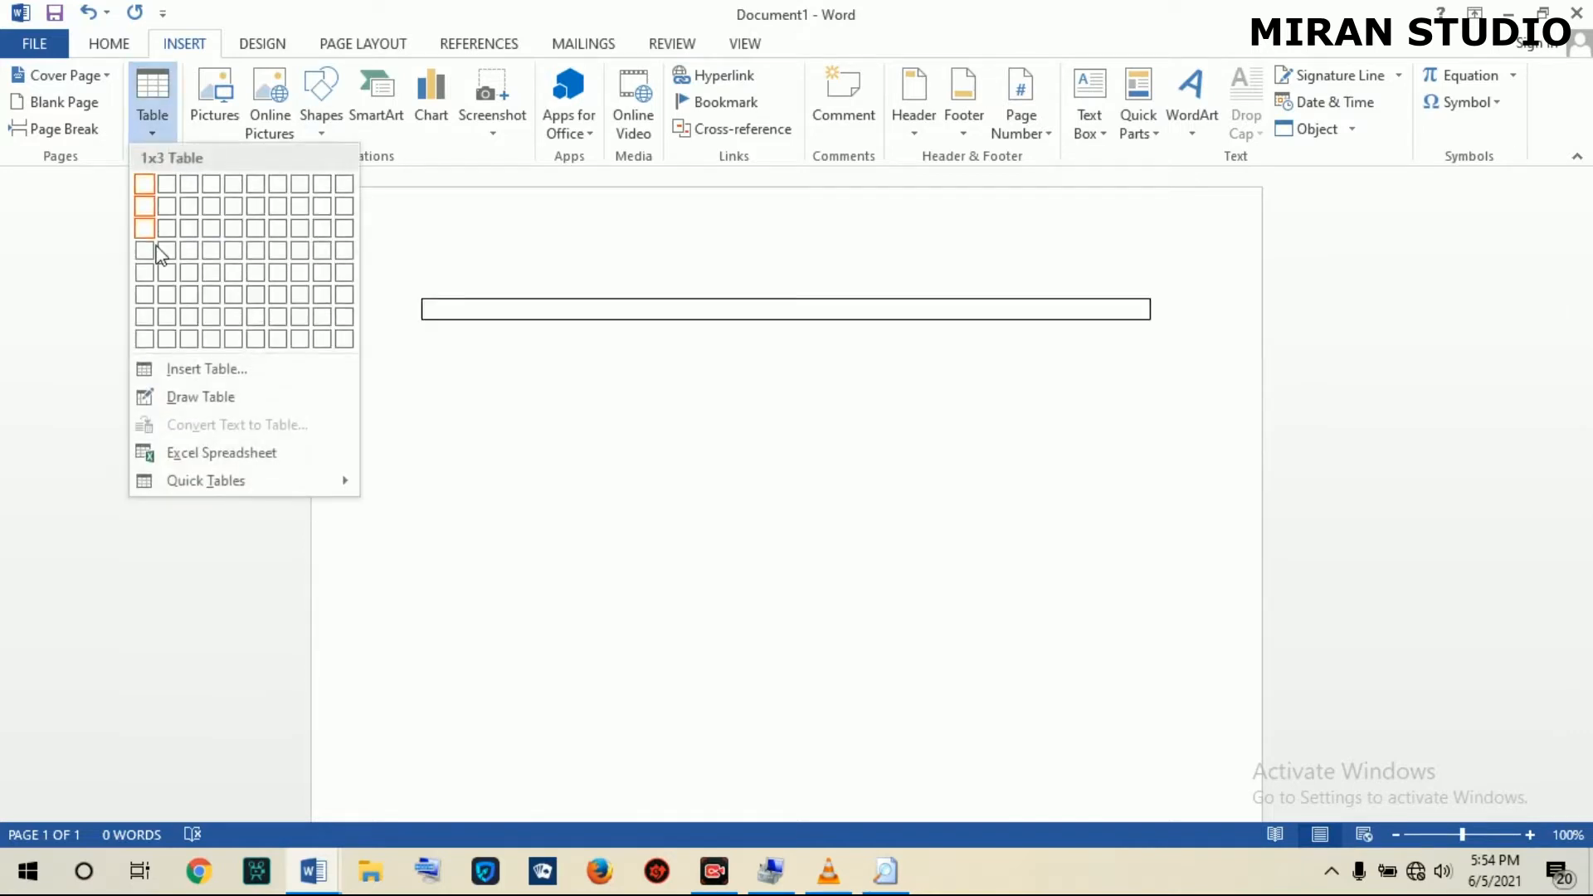
left_click(189, 272)
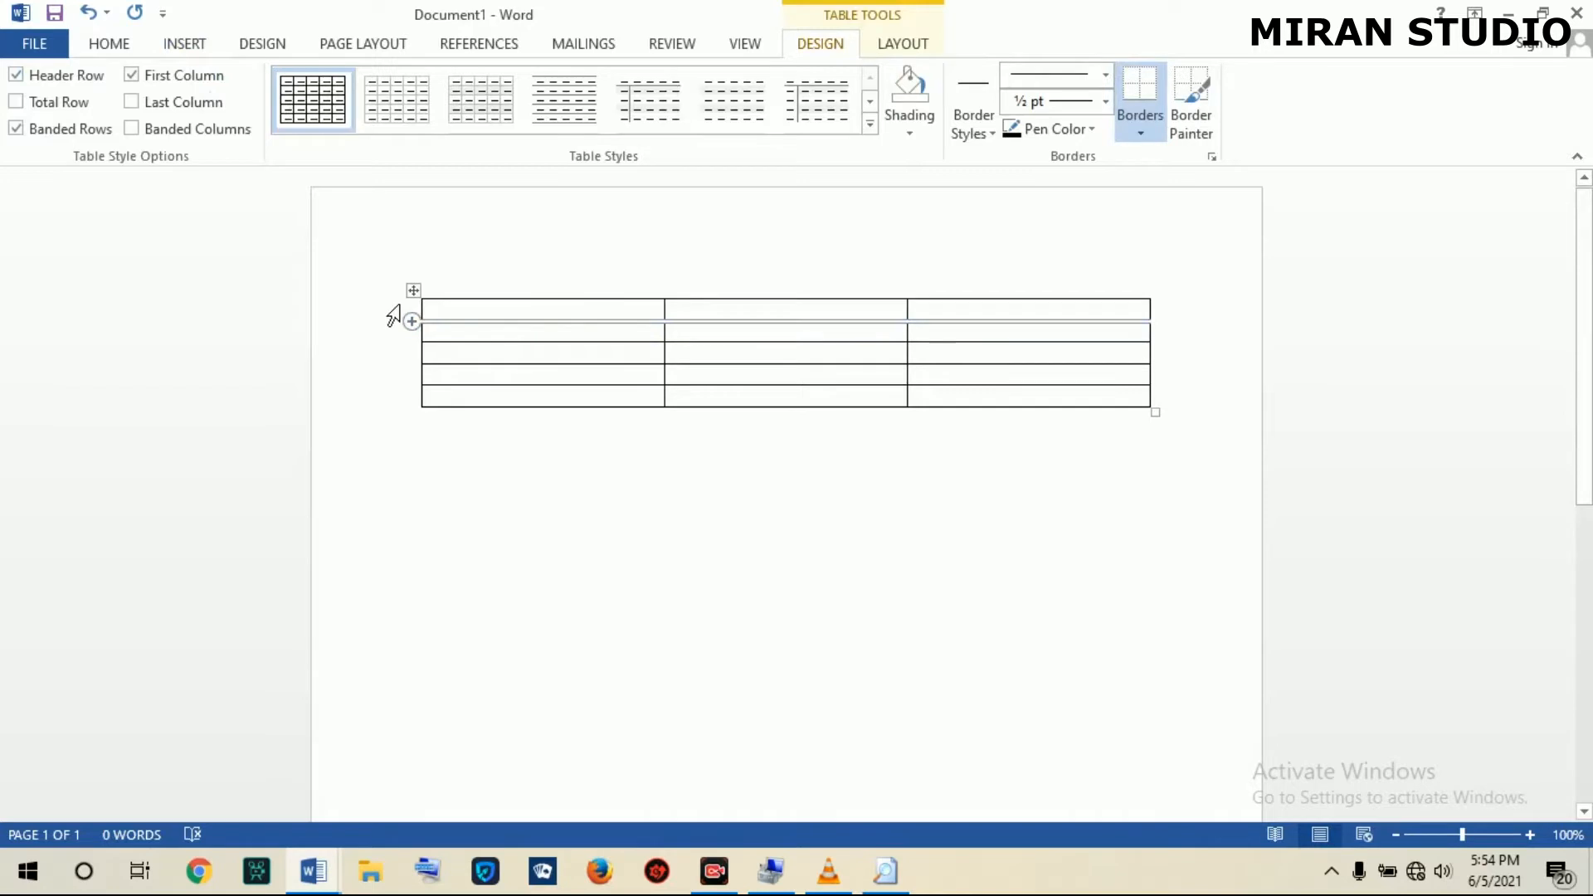
left_click(392, 312)
left_click(507, 328)
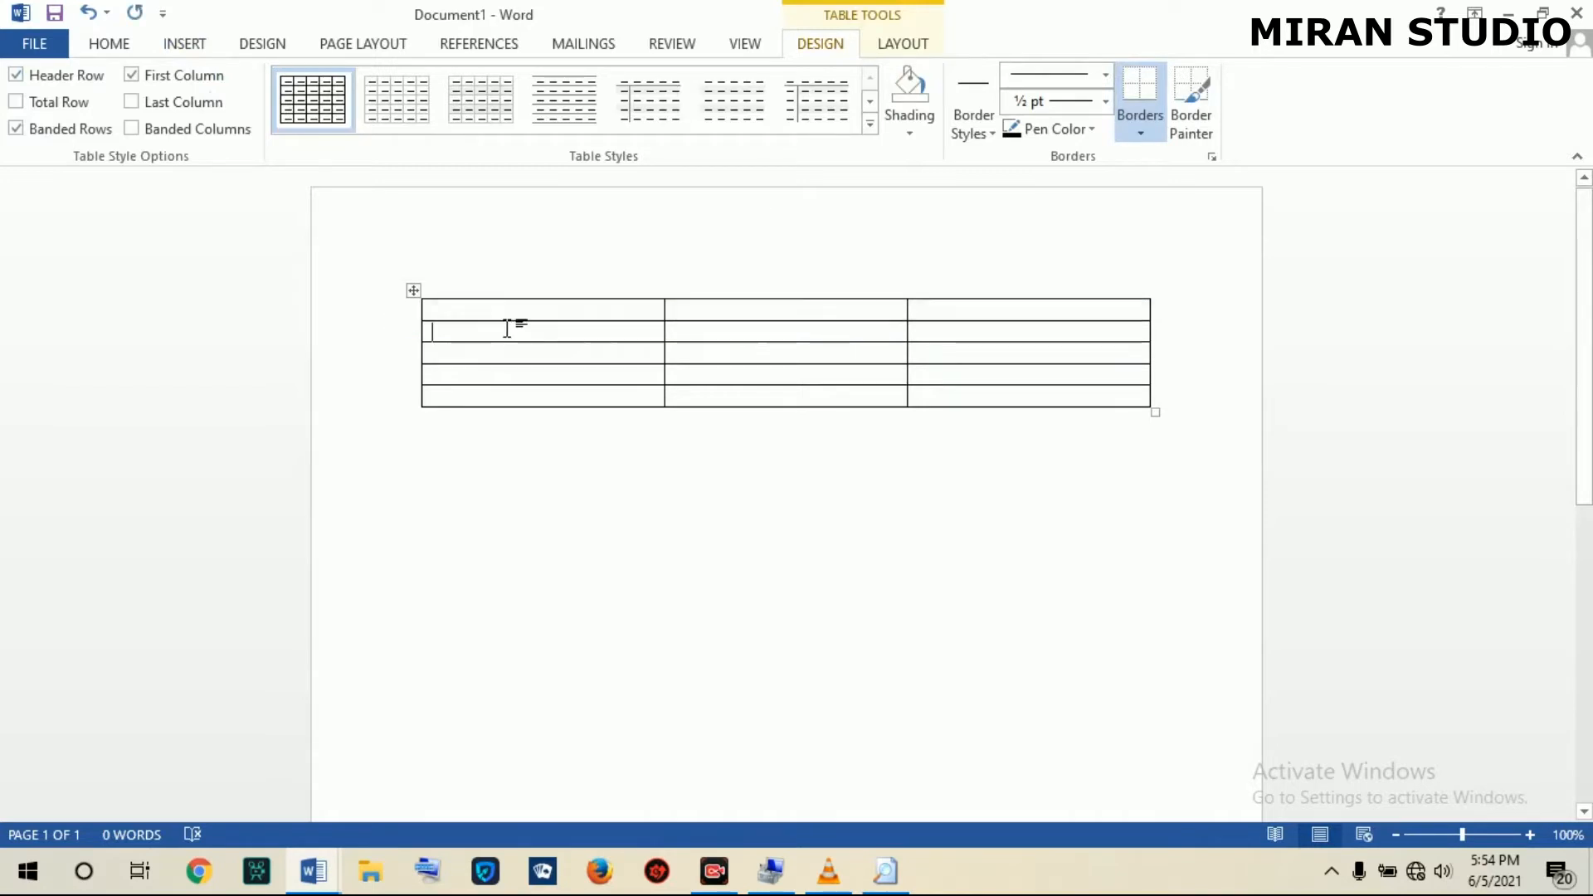
Make the table's first row slightly taller than the other rows and select that row.
mouse_move(495, 320)
left_mouse_down()
mouse_move(555, 397)
mouse_move(505, 334)
mouse_move(493, 340)
left_mouse_up()
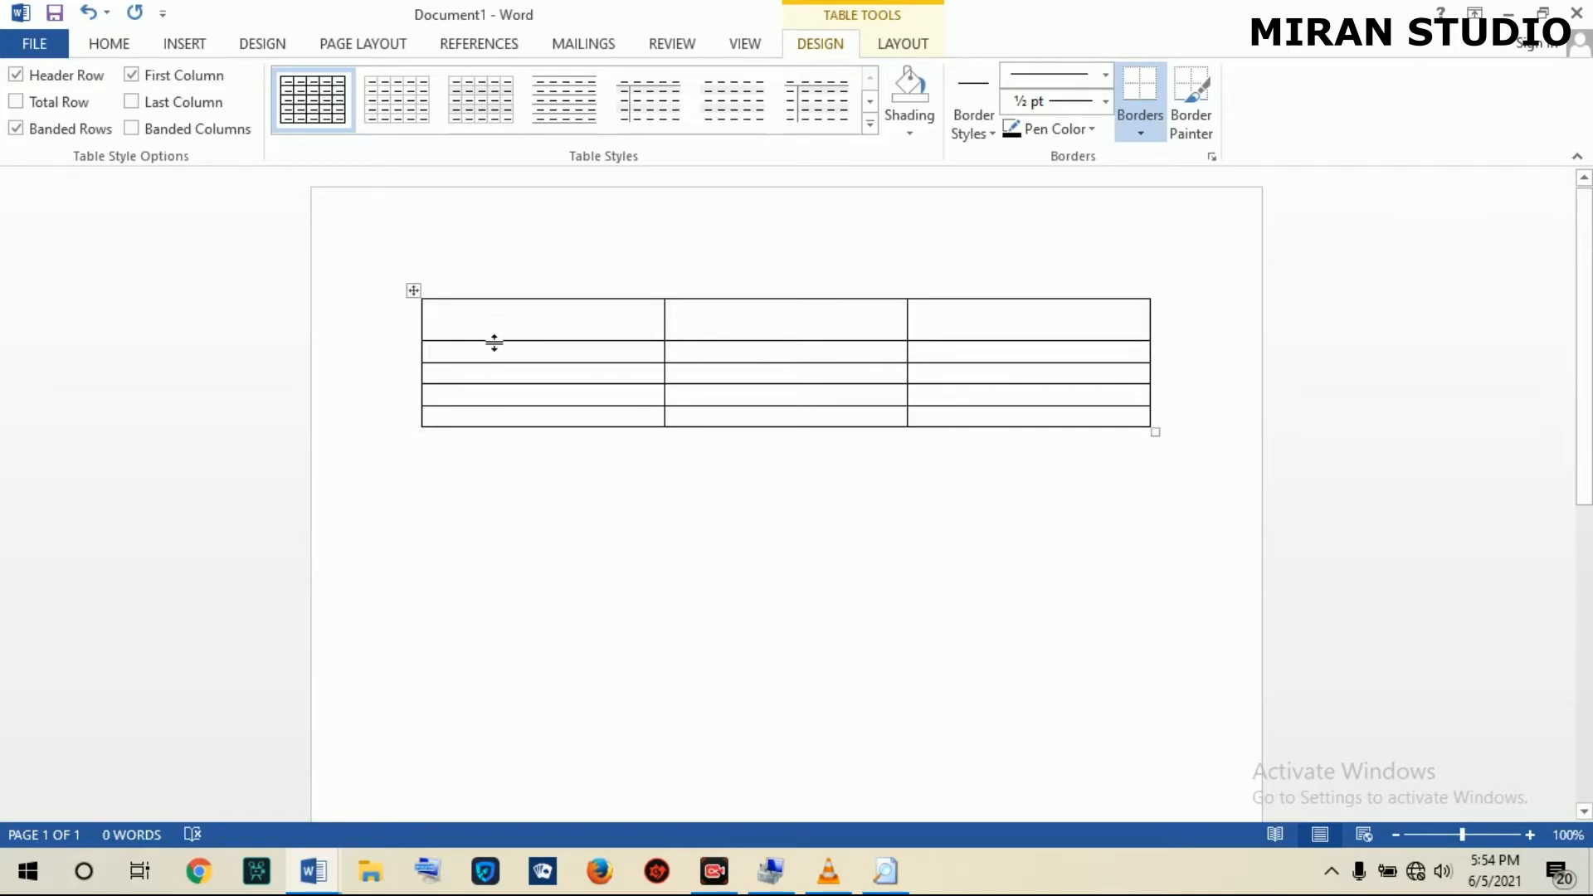
left_click_drag(496, 342, 496, 326)
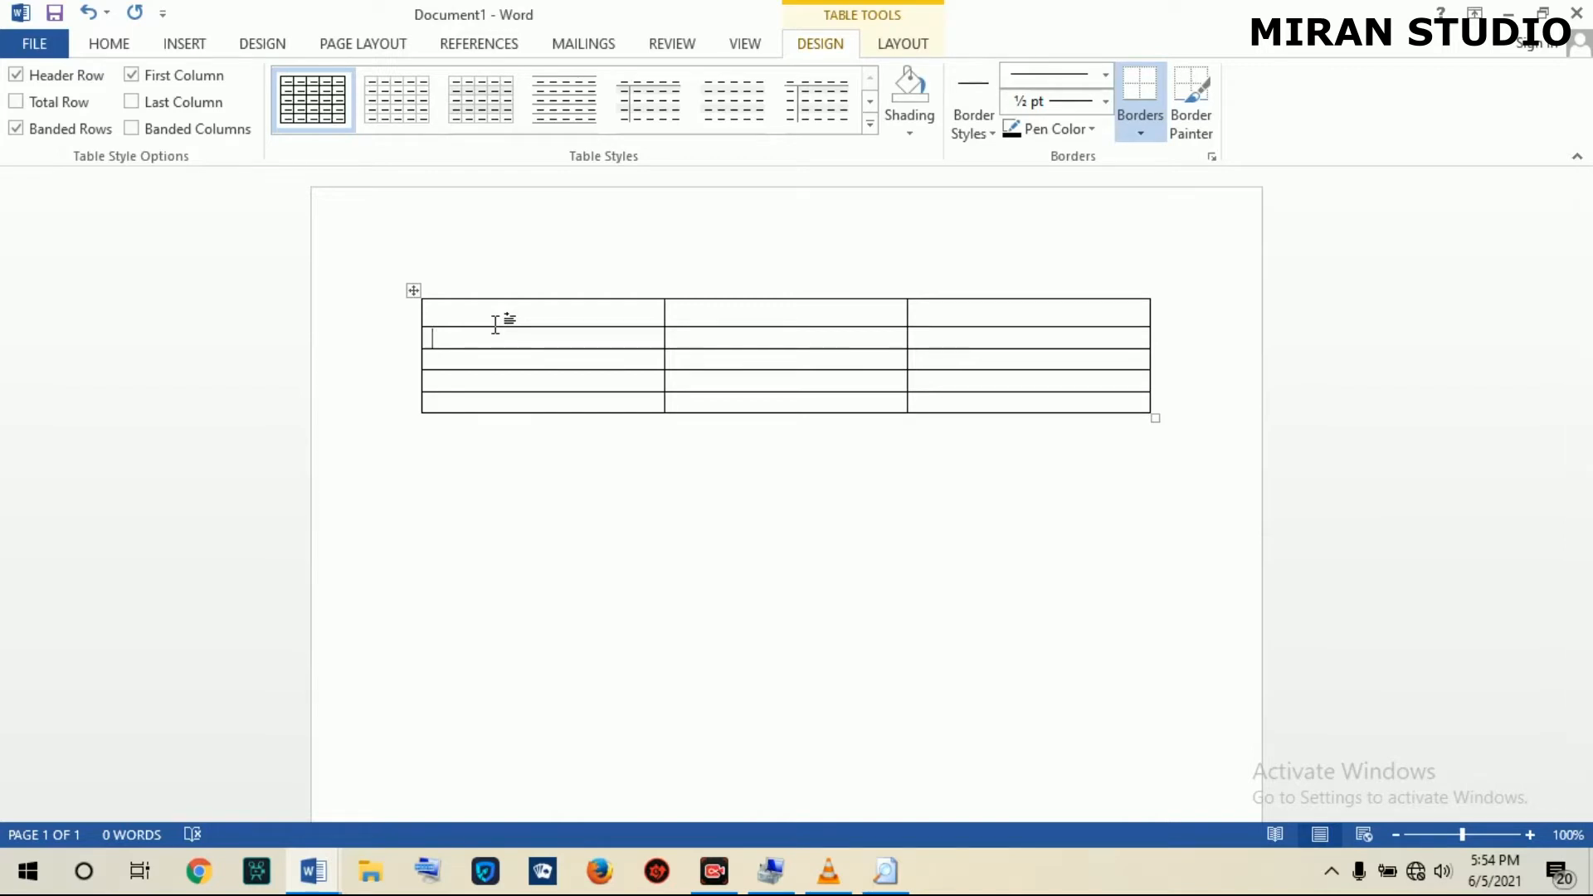
left_click(395, 324)
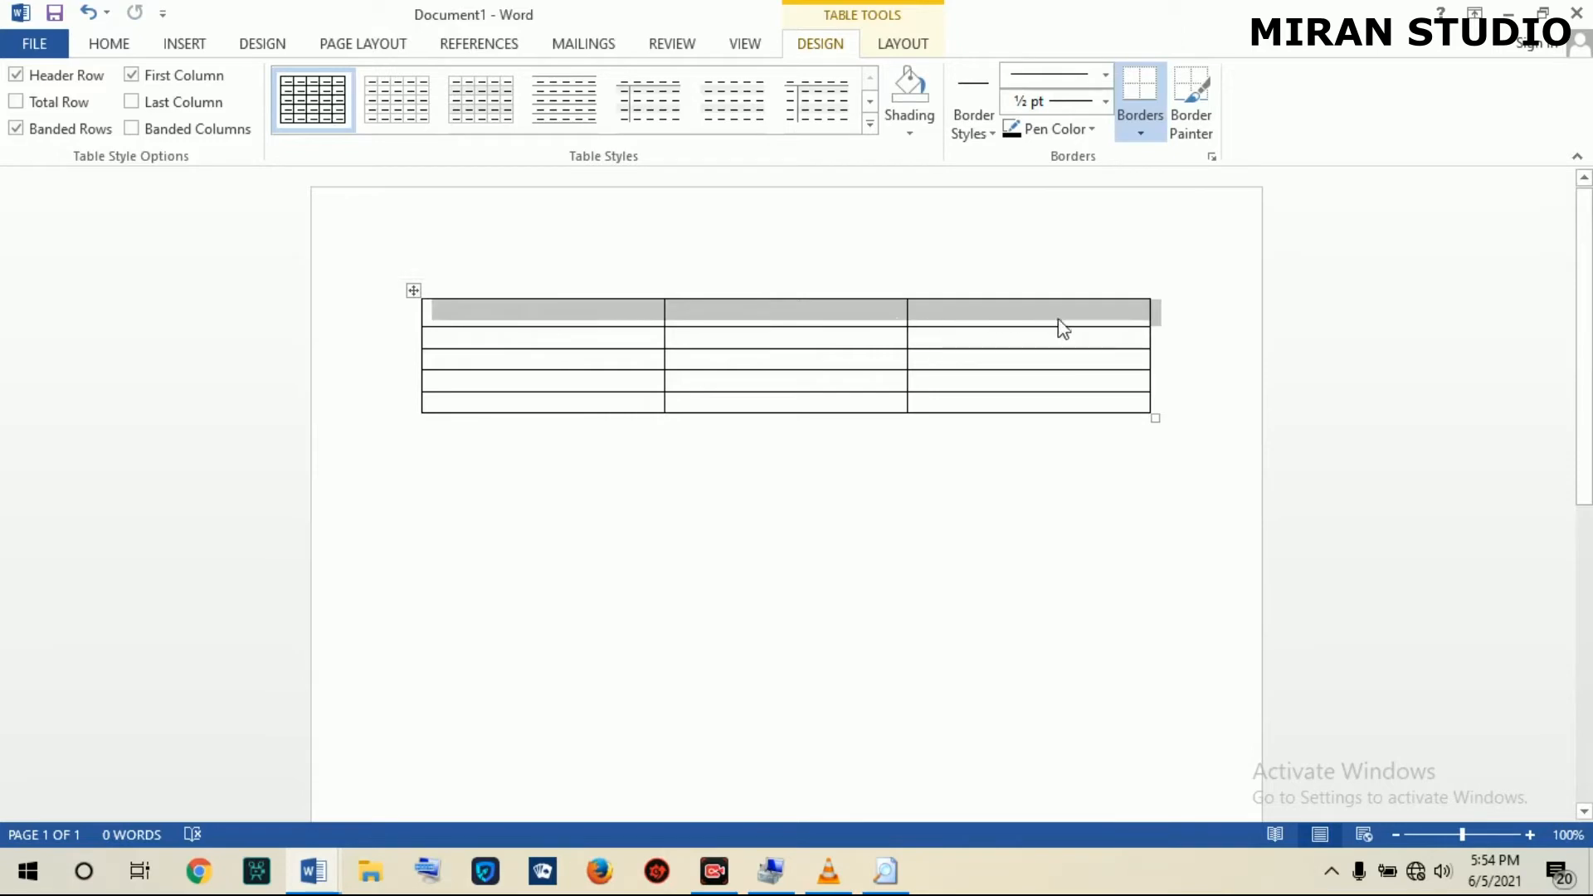
Shade the table's first cell with the lightest orange theme color and enter CELL in it.
left_click(517, 309)
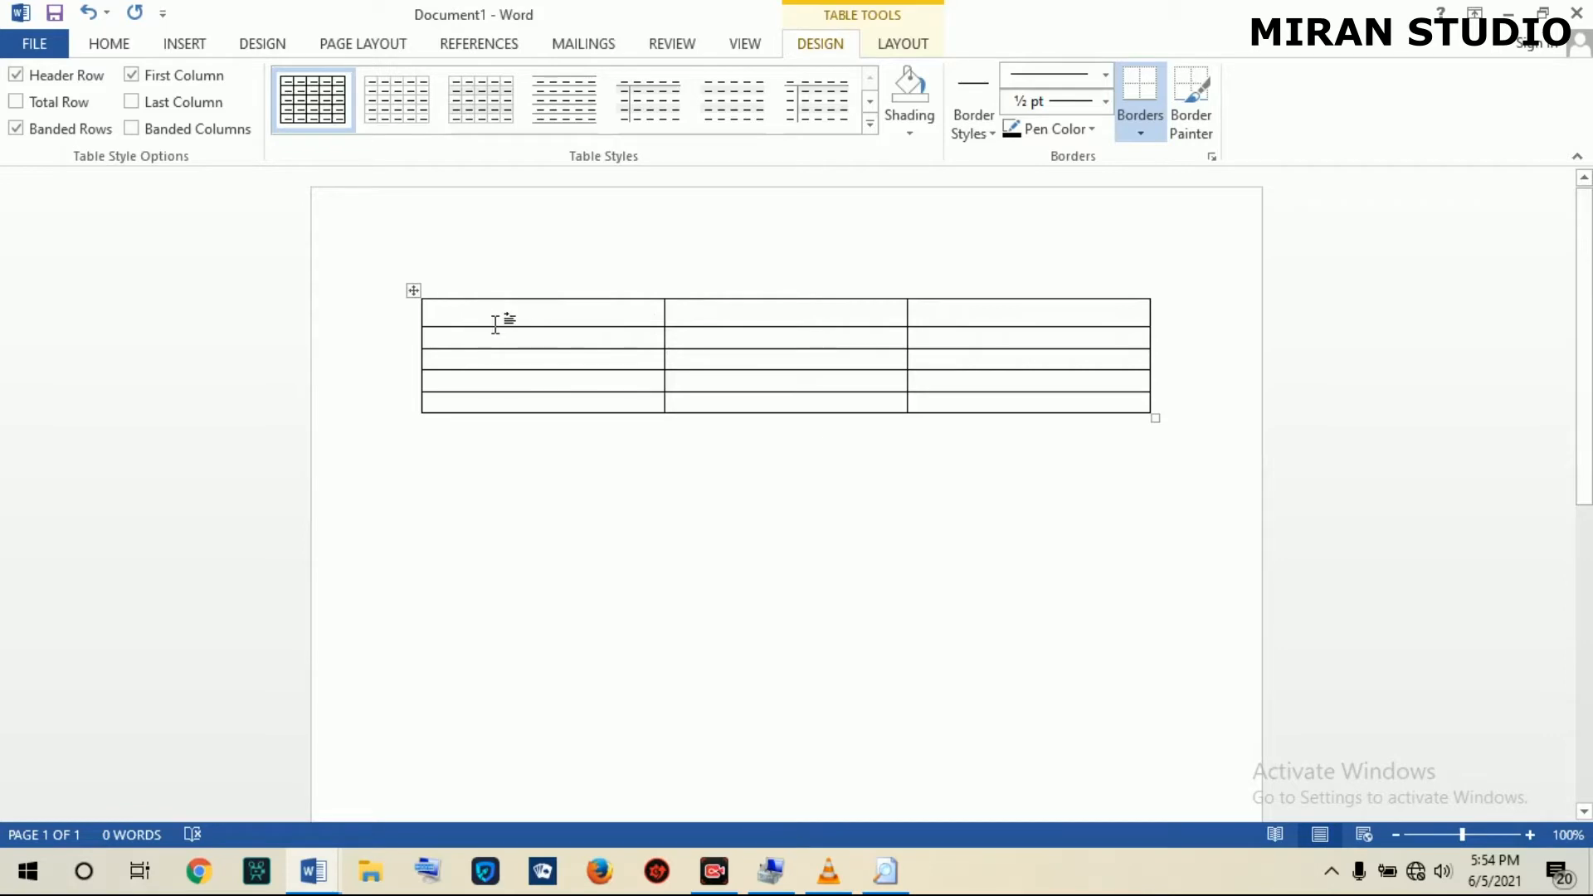
left_click(117, 50)
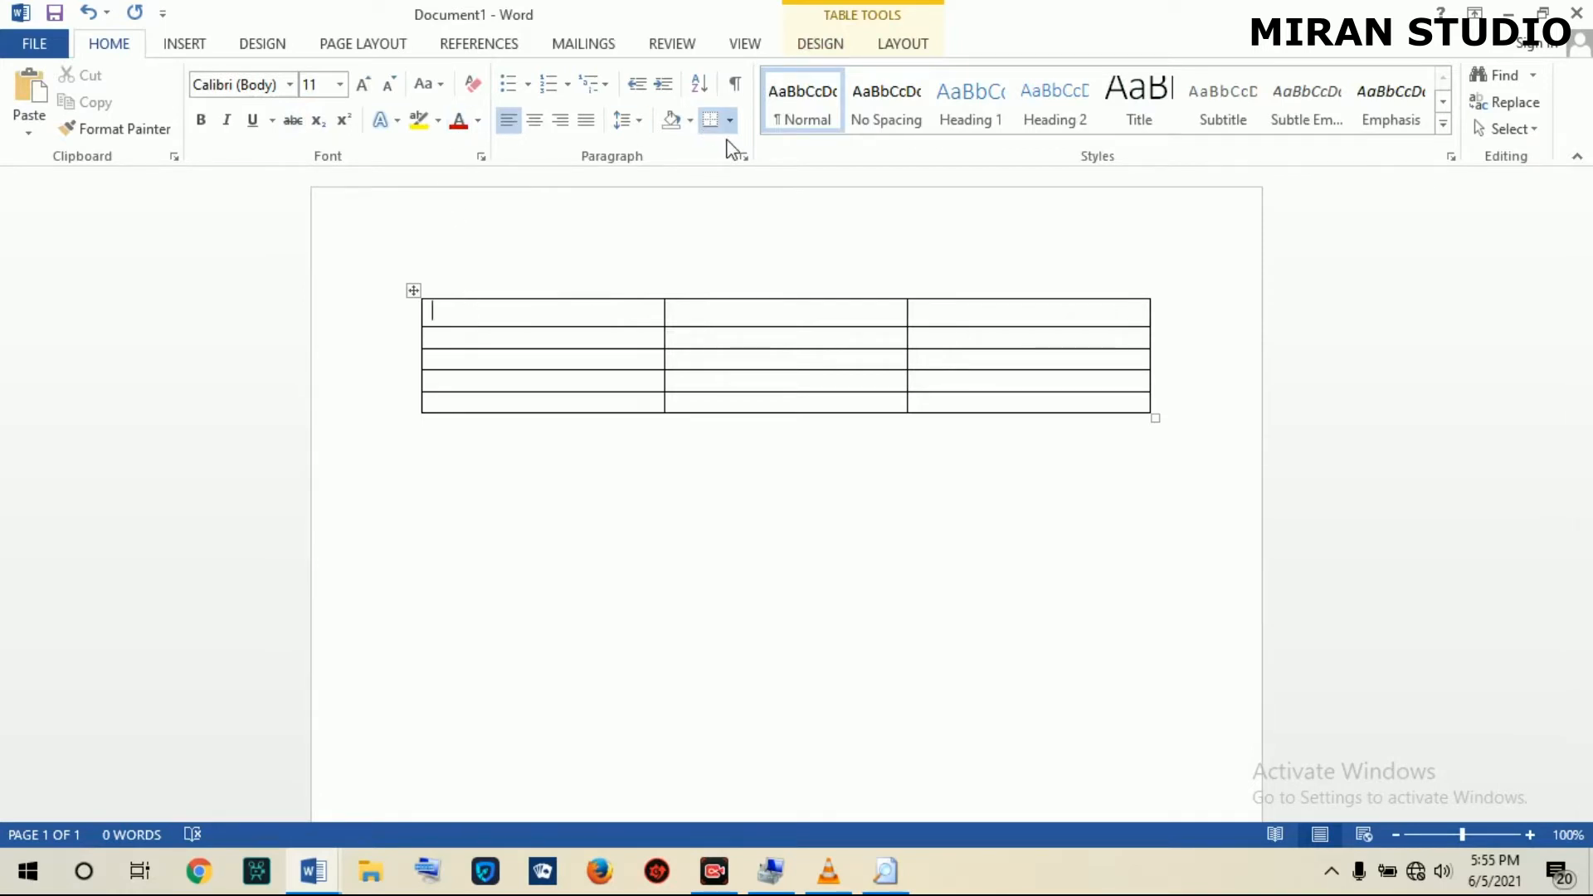
left_click(690, 121)
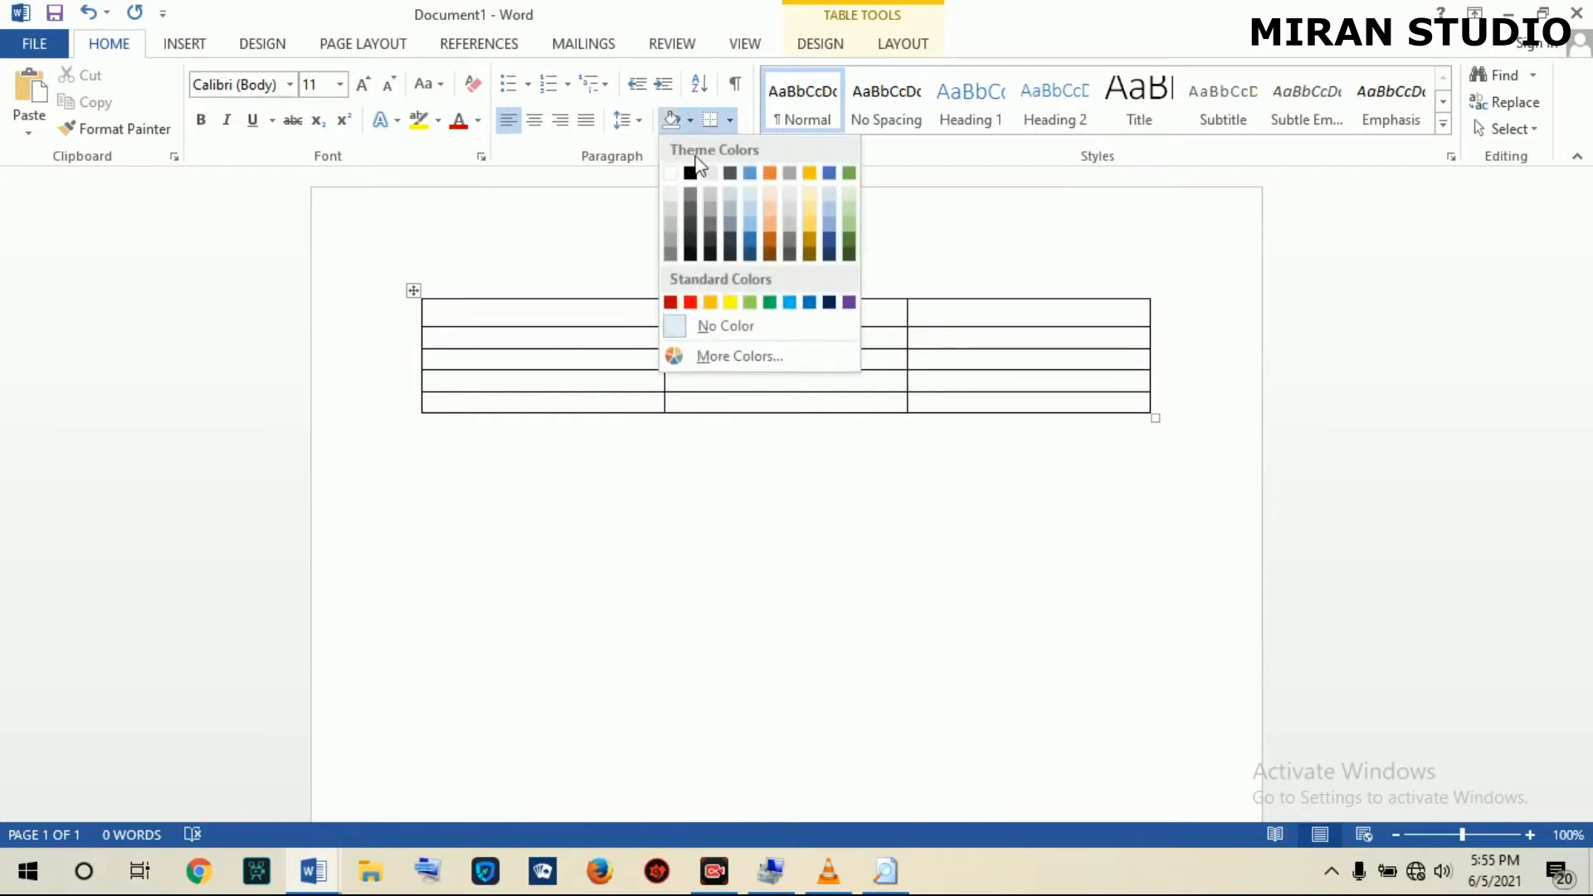
left_click(770, 196)
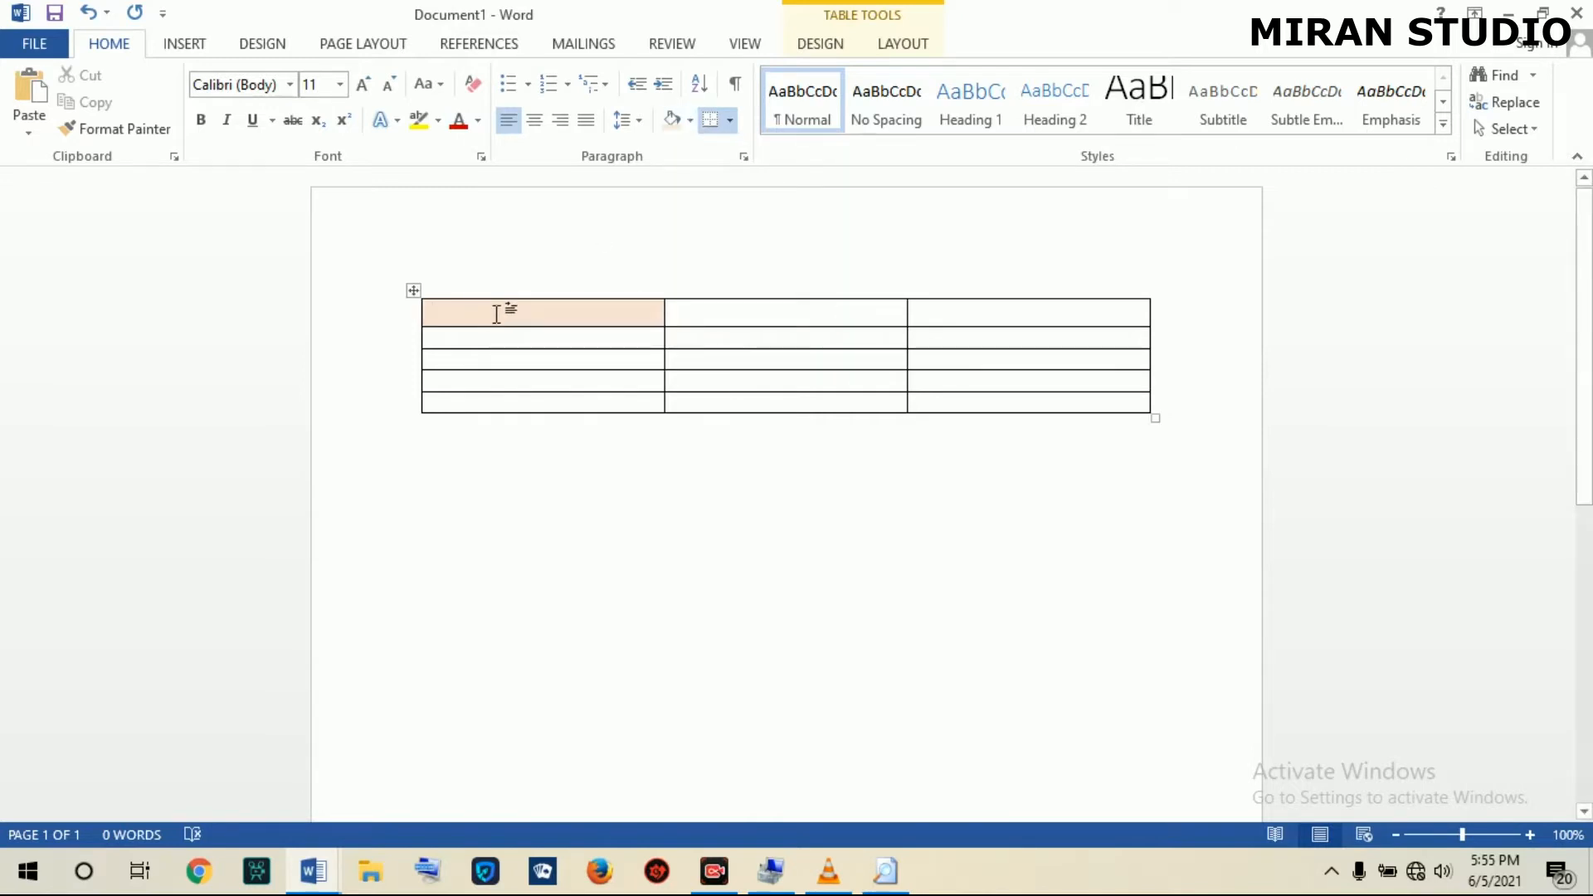
type("CELL")
Set the font color and the shading of the table's second column to standard red.
left_click_drag(757, 313, 763, 395)
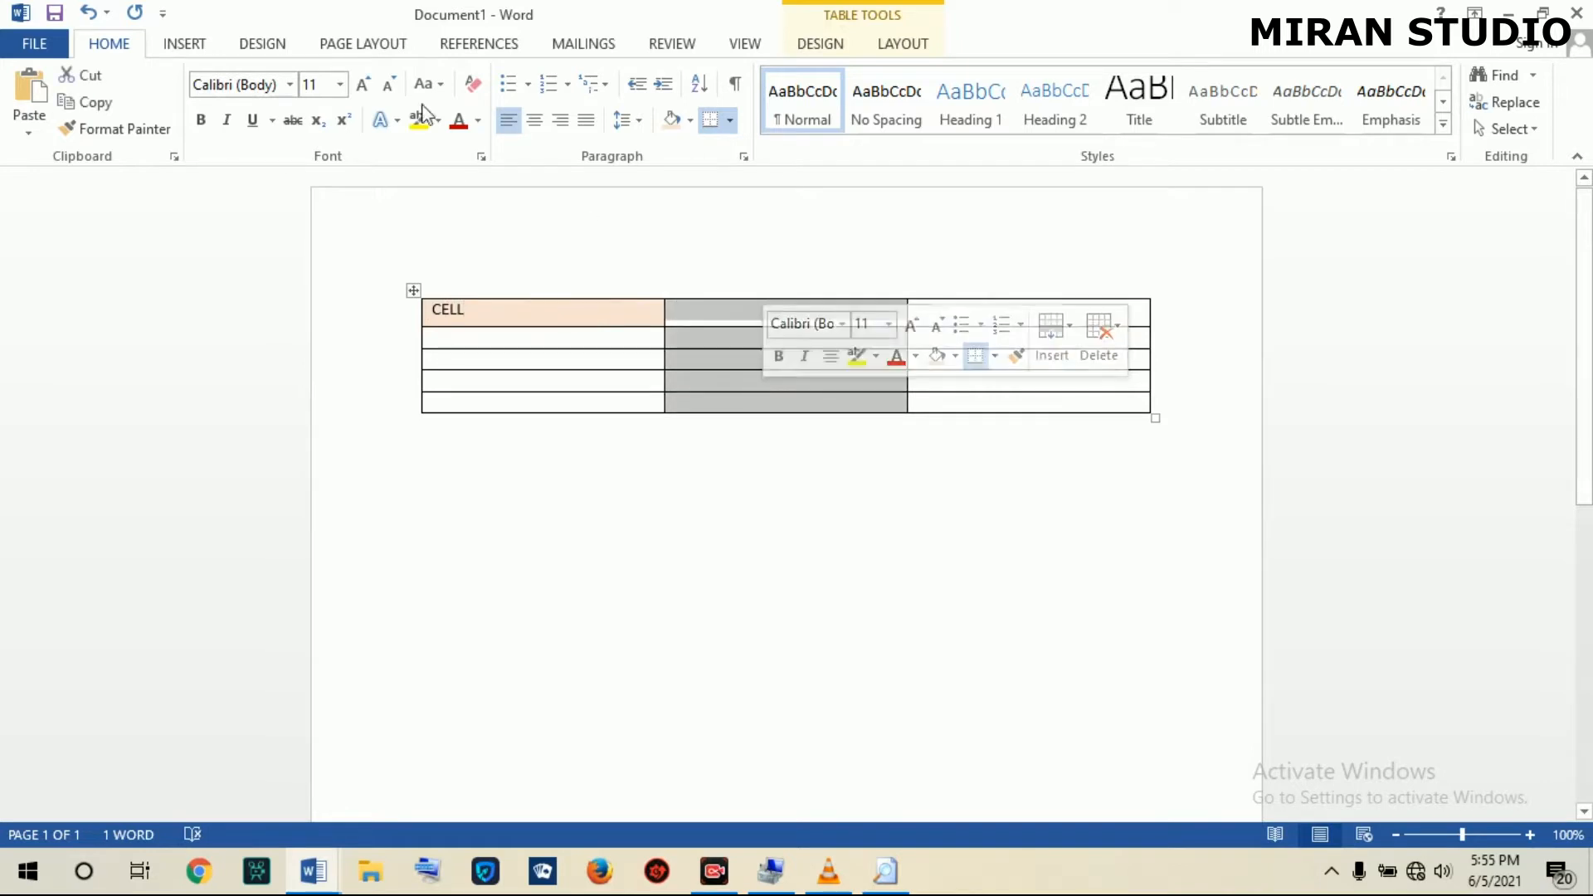
left_click(480, 121)
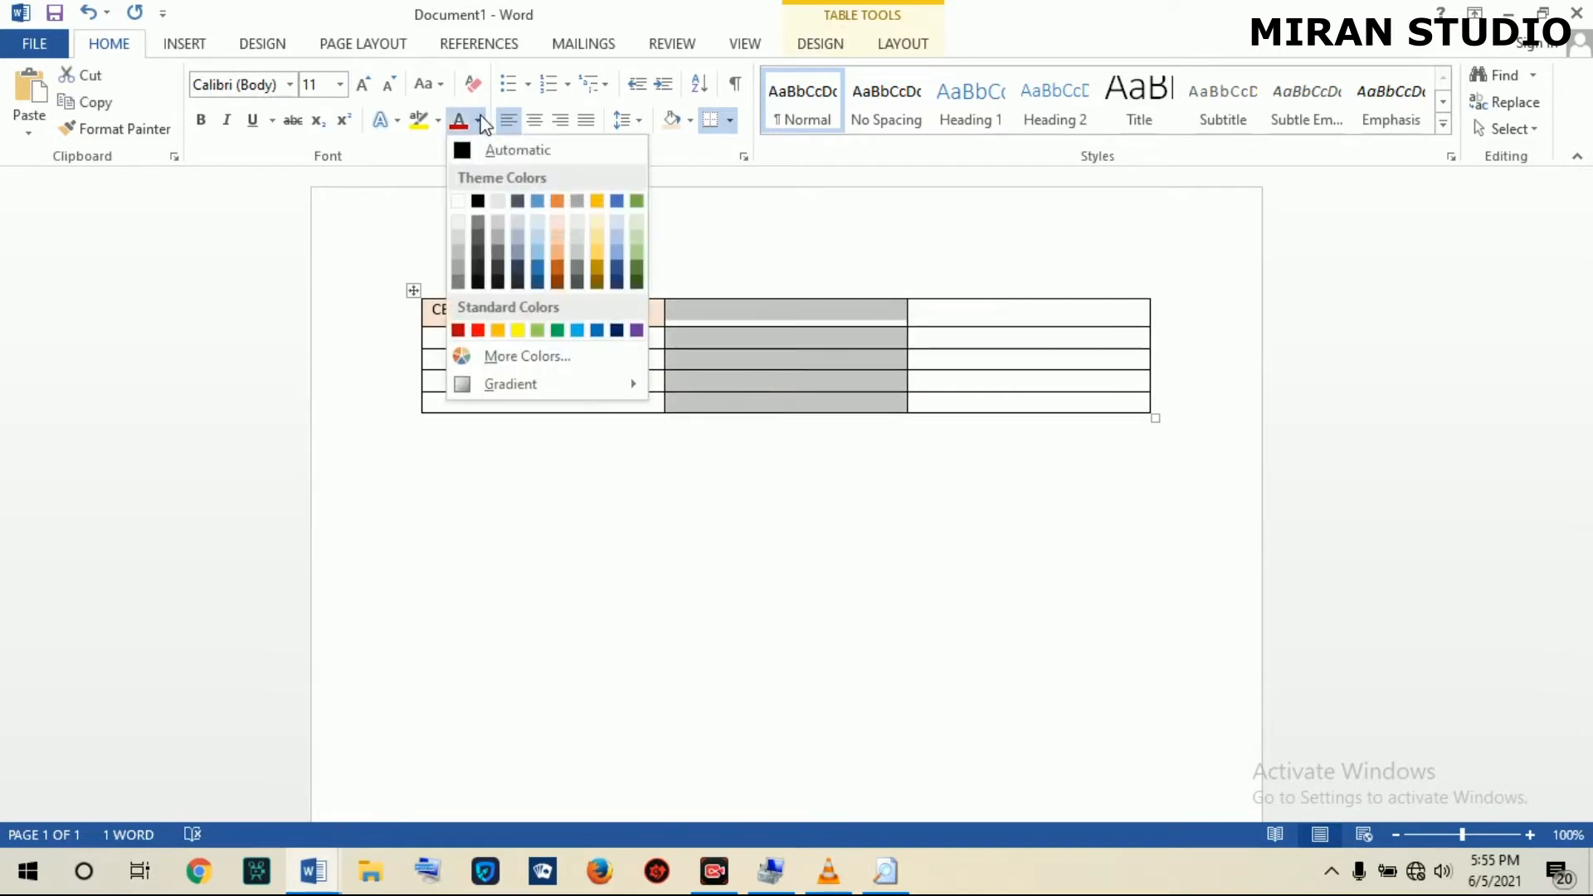
left_click(477, 330)
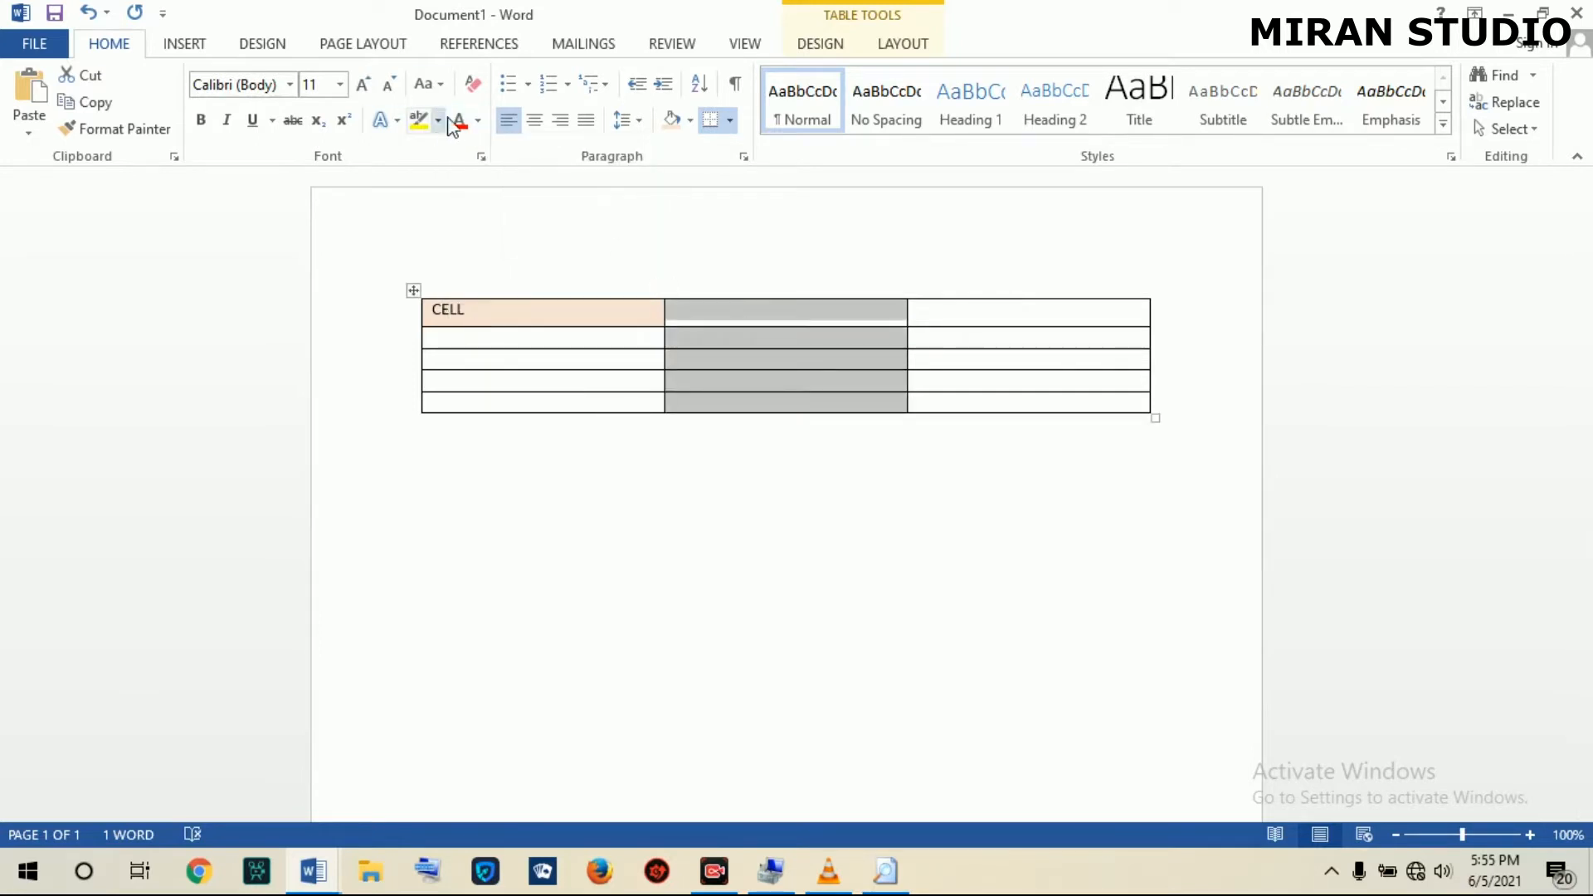
left_click(690, 120)
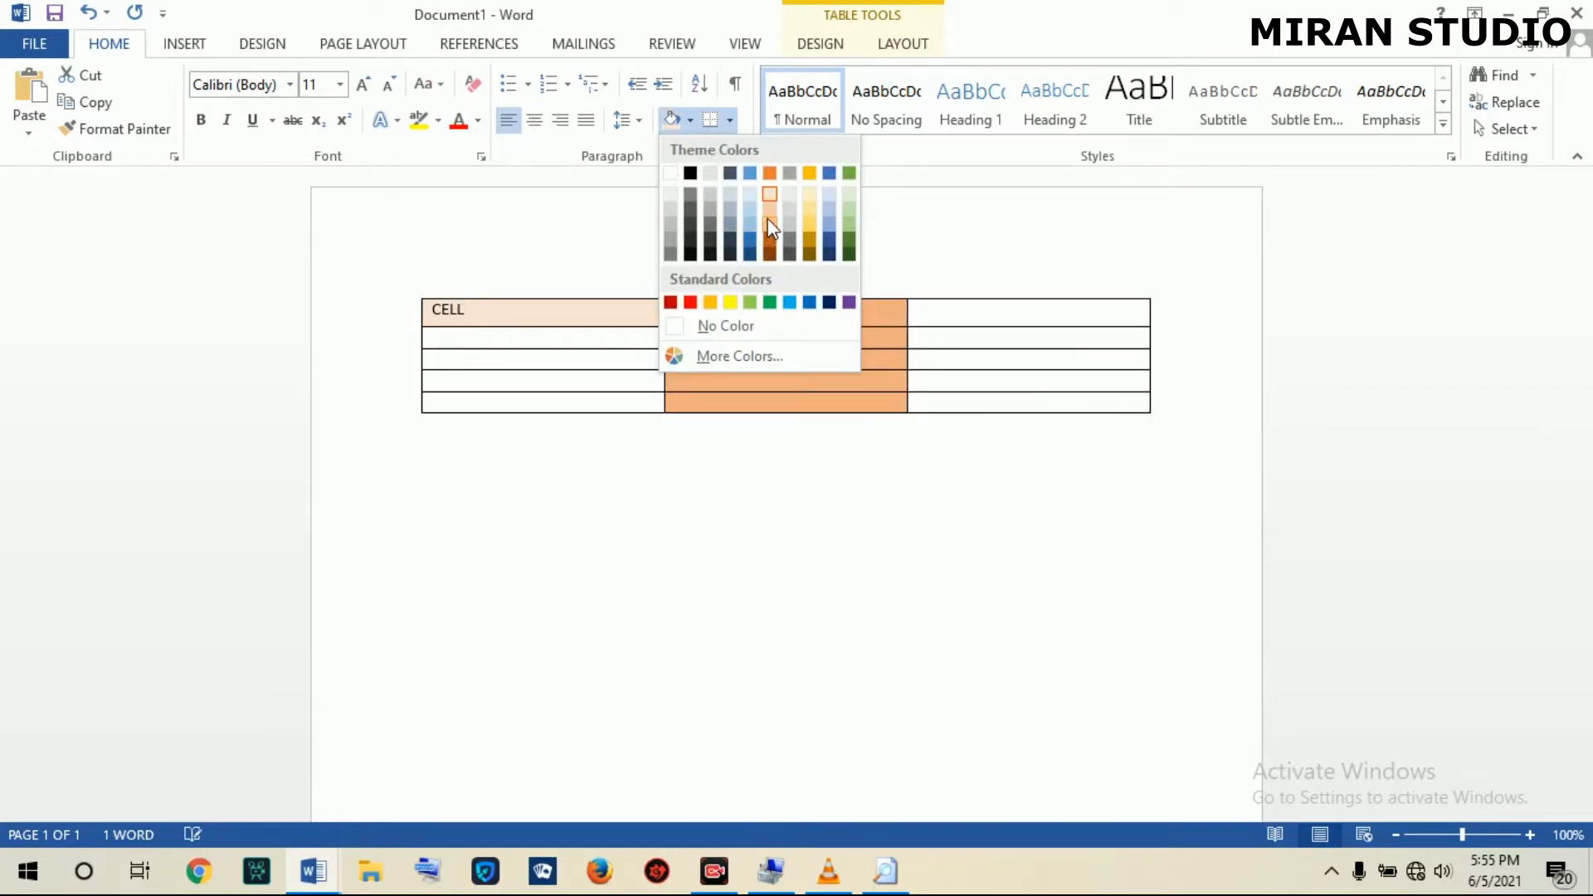
left_click(691, 304)
left_click(749, 358)
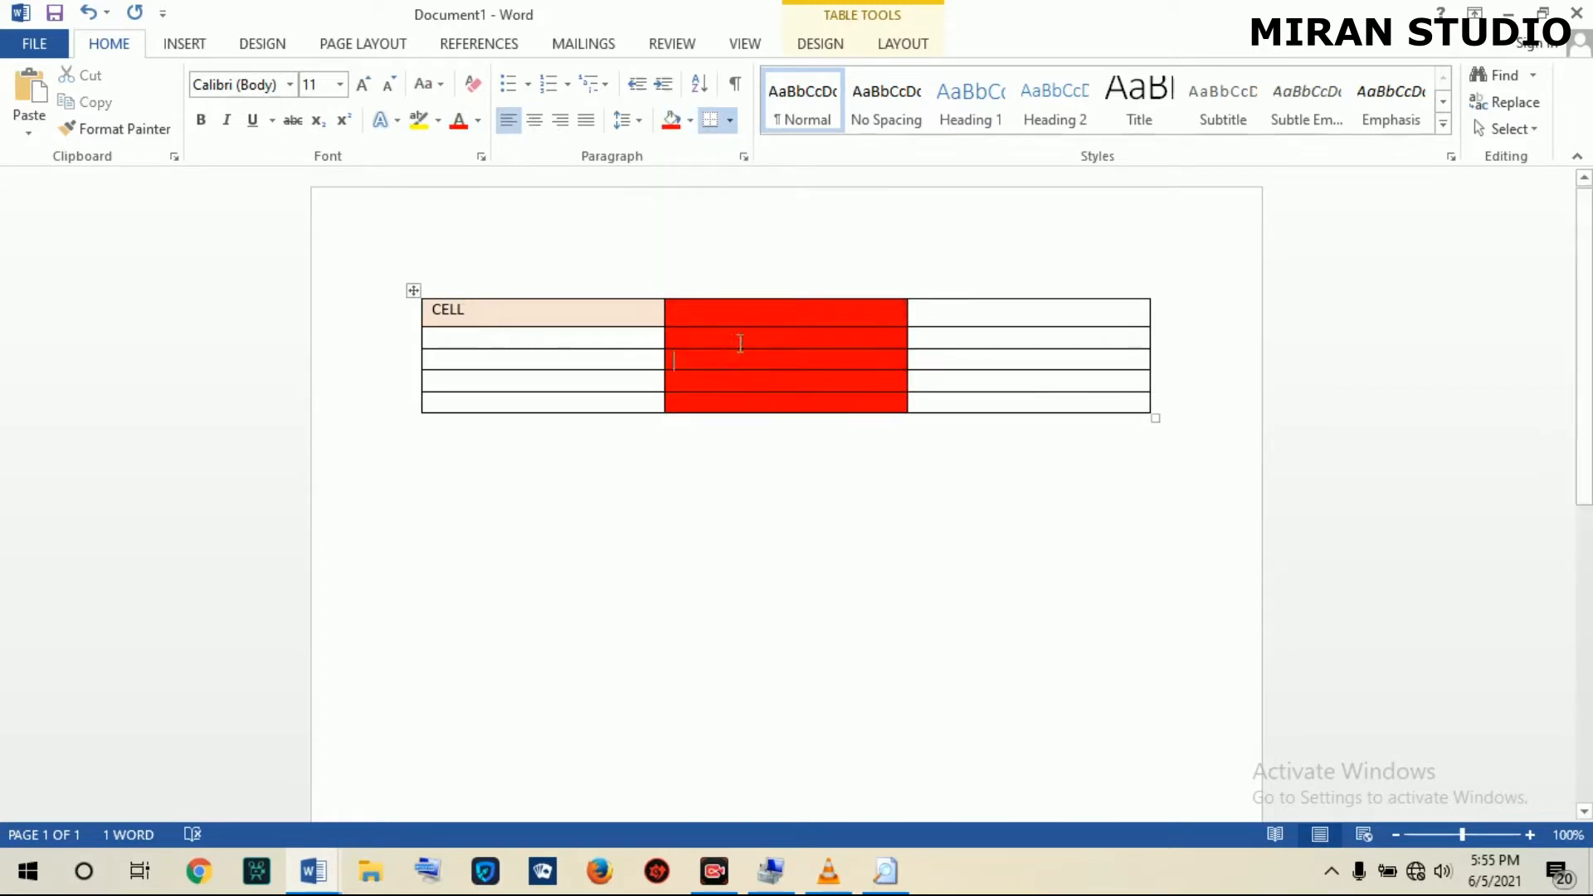
Enter COLUMN in the second column's first cell and set its font color to Automatic.
left_click_drag(739, 313, 754, 403)
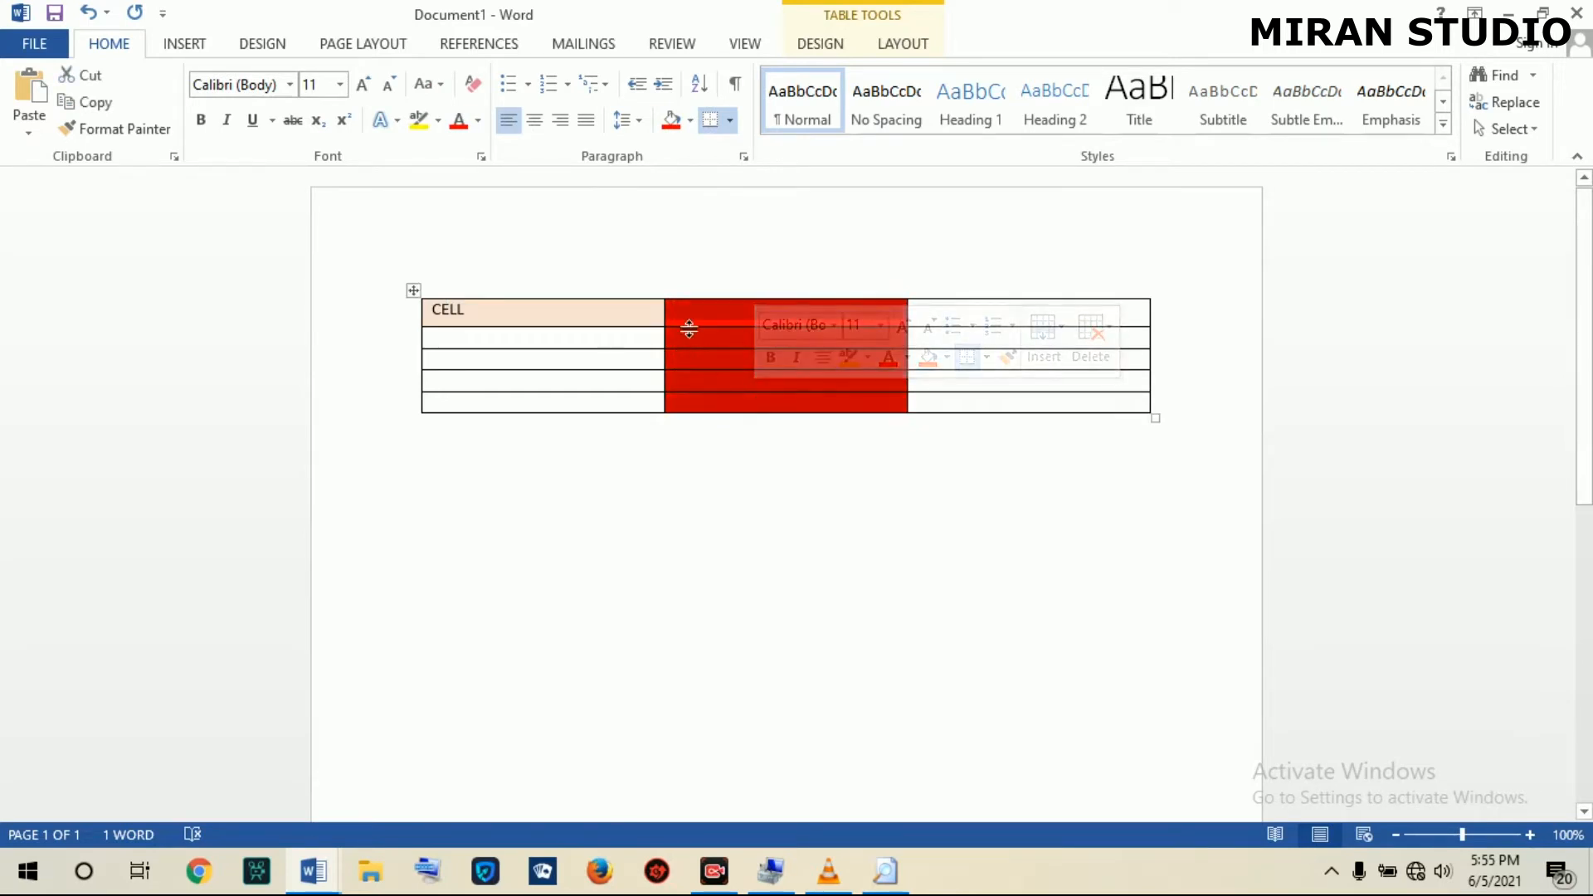
left_click(695, 304)
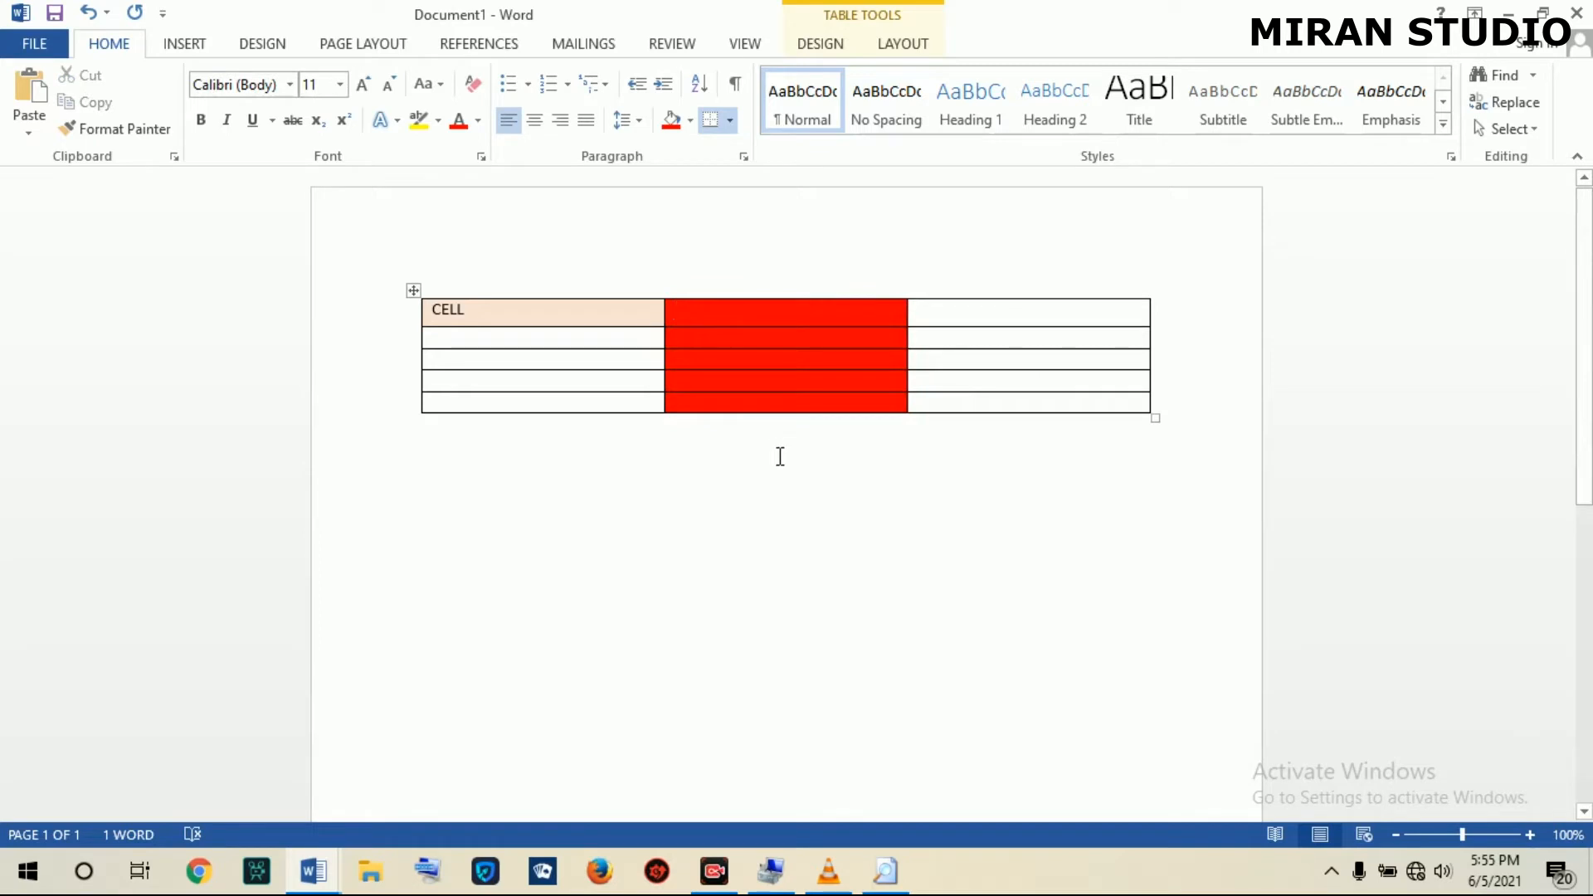
type("C")
left_click(713, 361)
mouse_move(708, 313)
left_mouse_down()
mouse_move(935, 322)
mouse_move(888, 313)
left_mouse_up()
left_click(477, 122)
left_click(465, 148)
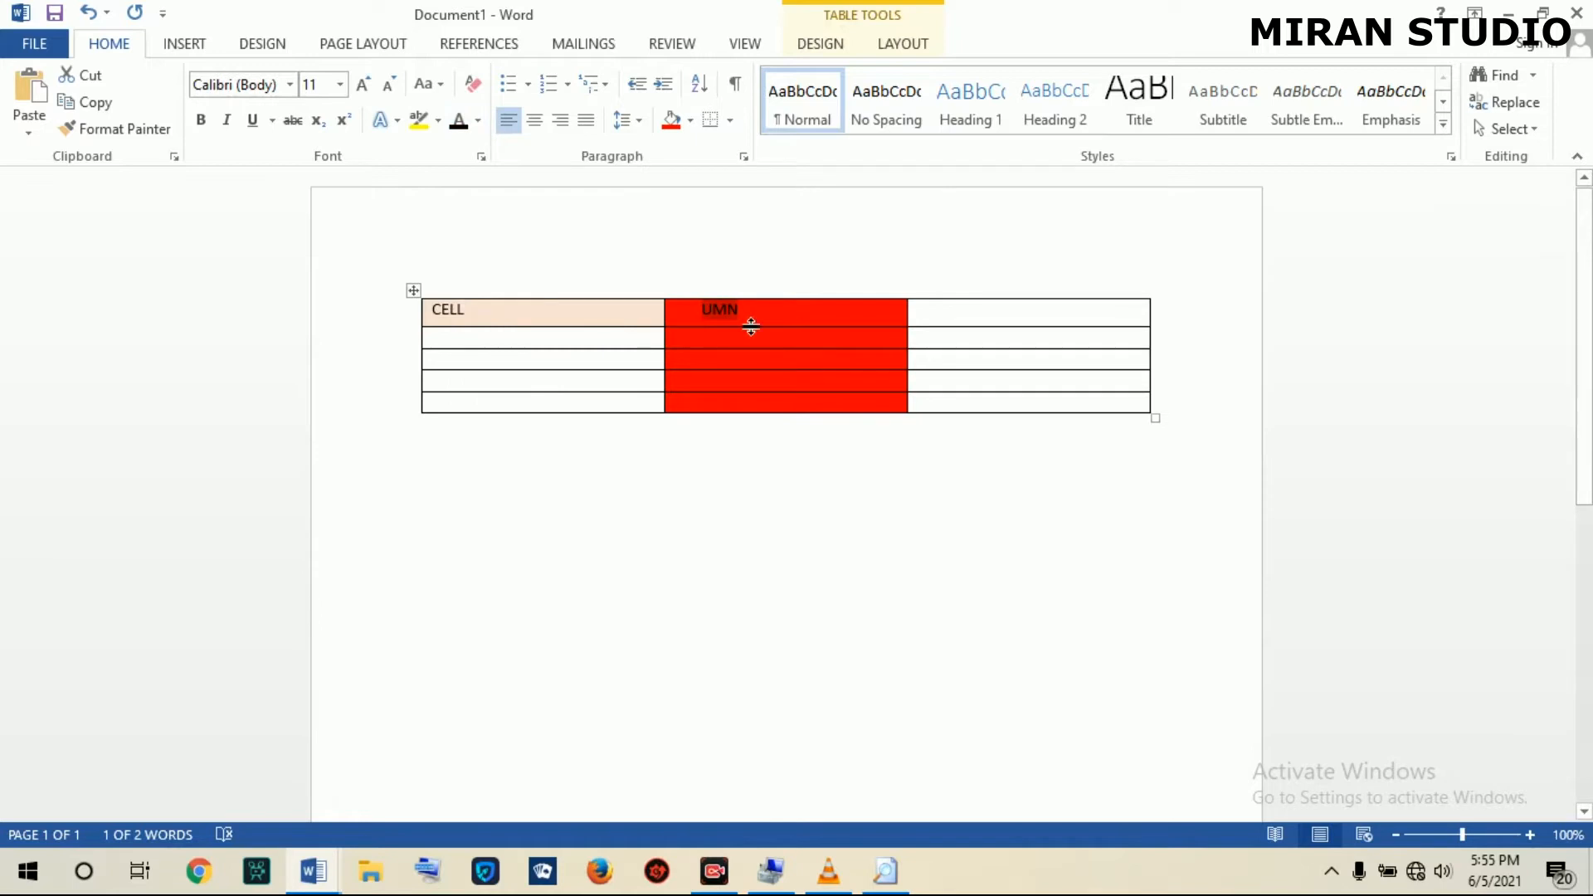
type("COLUMN")
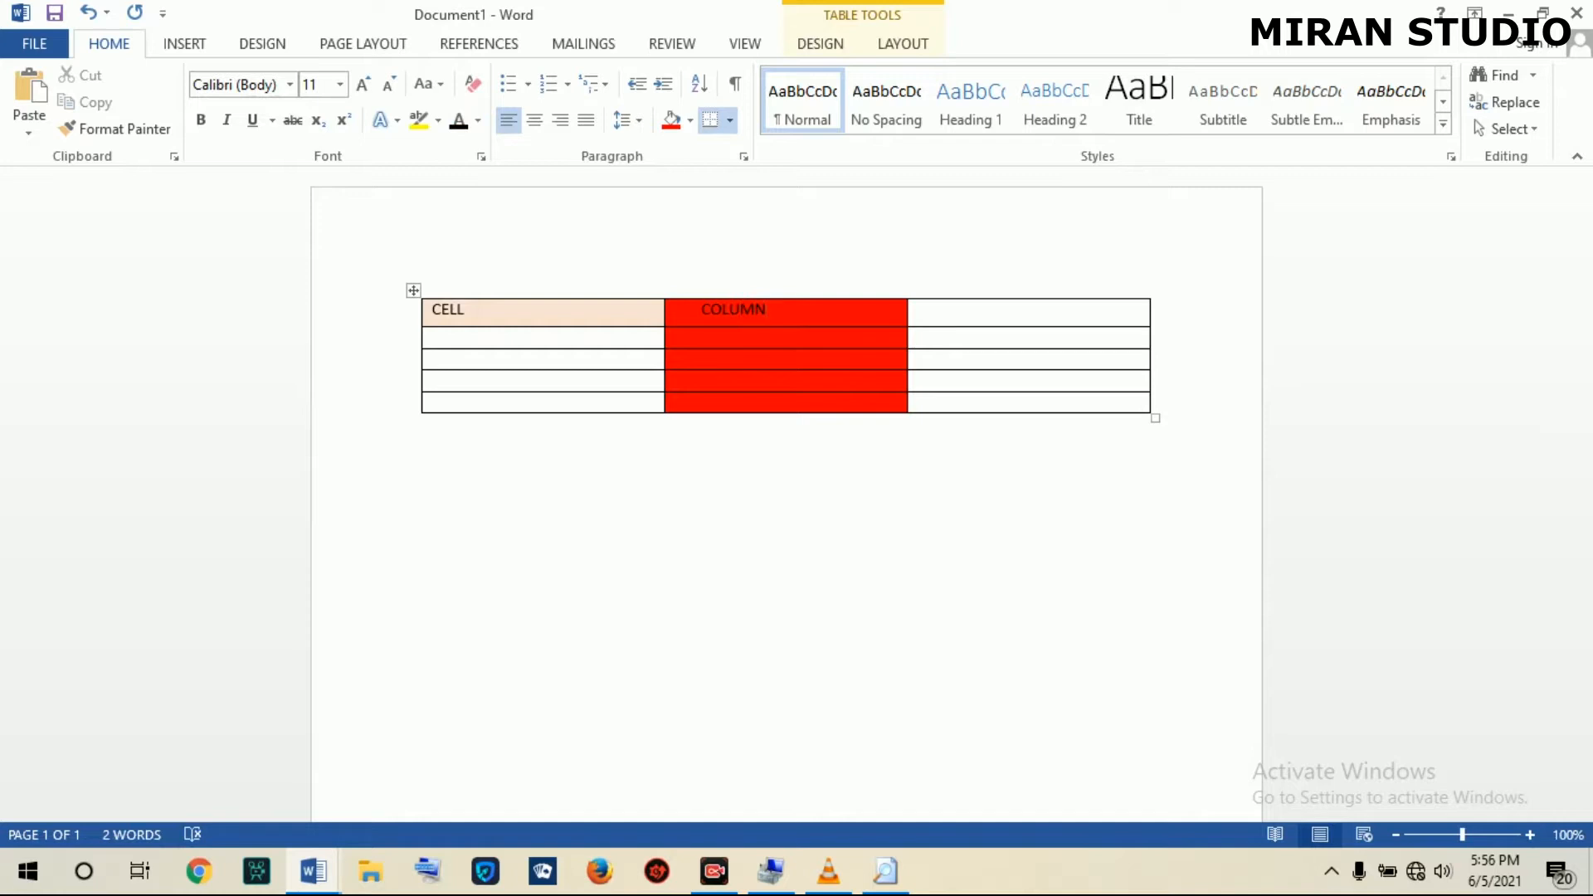
left_click(738, 341)
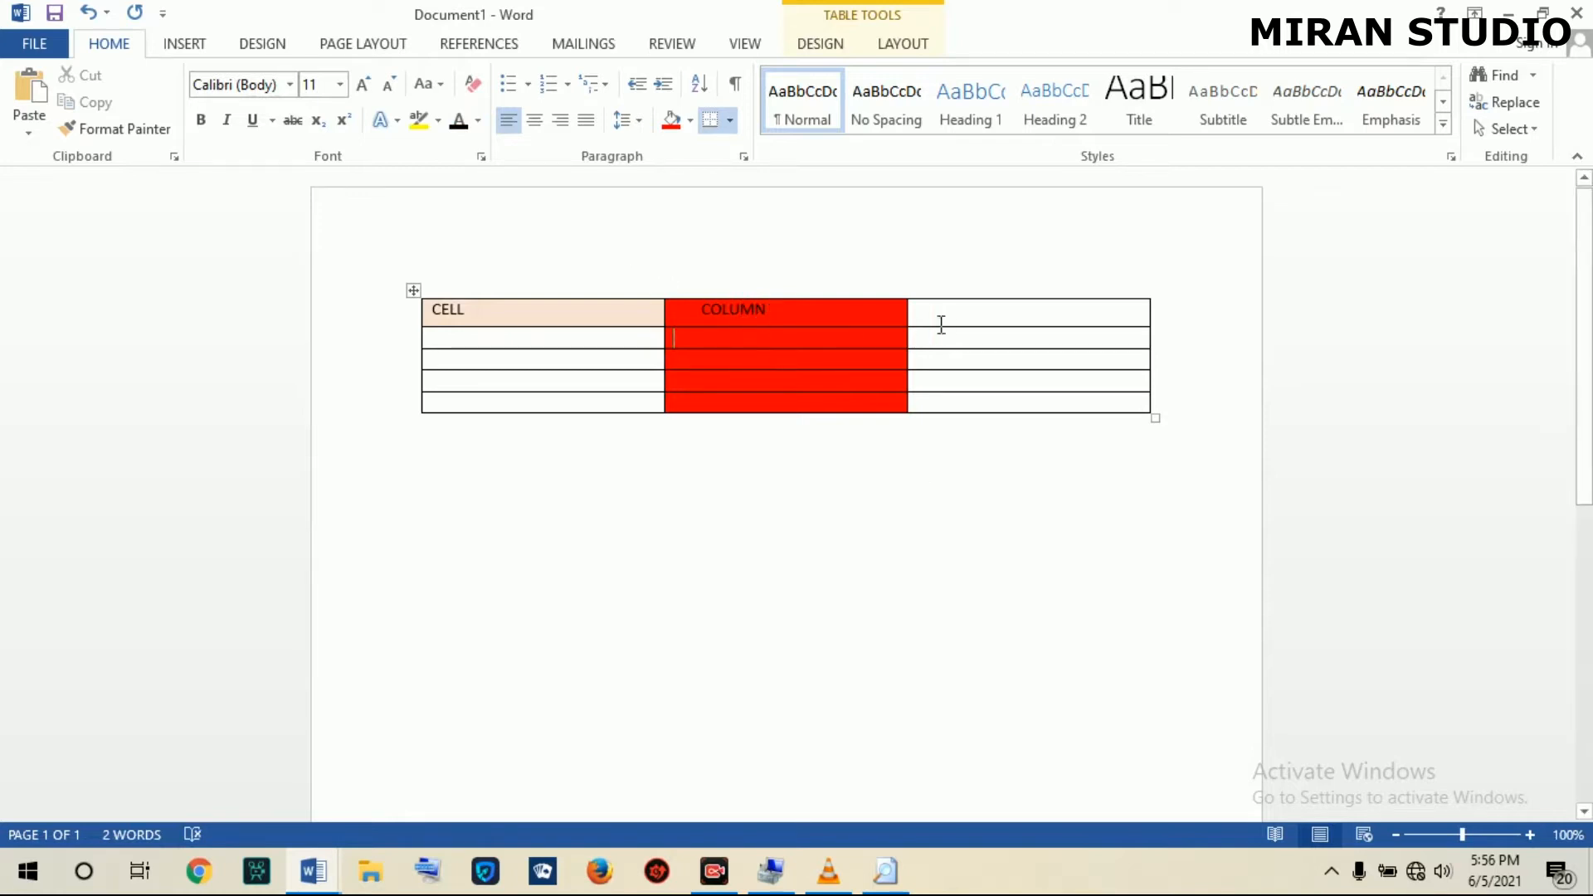
Shade the table's third row standard yellow and enter ROW in its first cell.
left_click(387, 366)
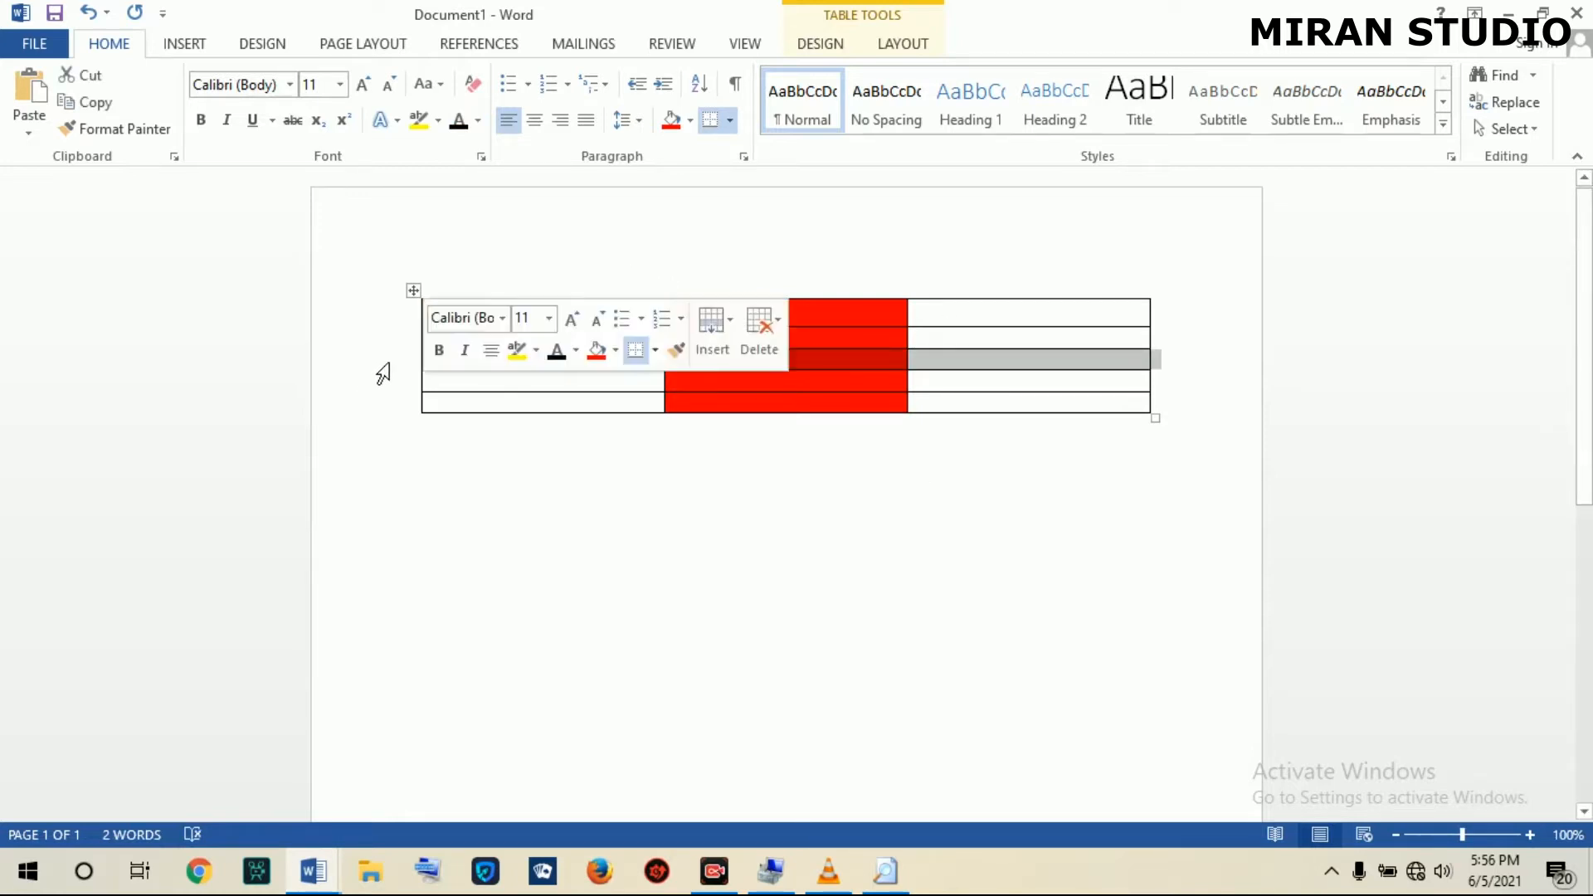
left_click(692, 123)
left_click(730, 309)
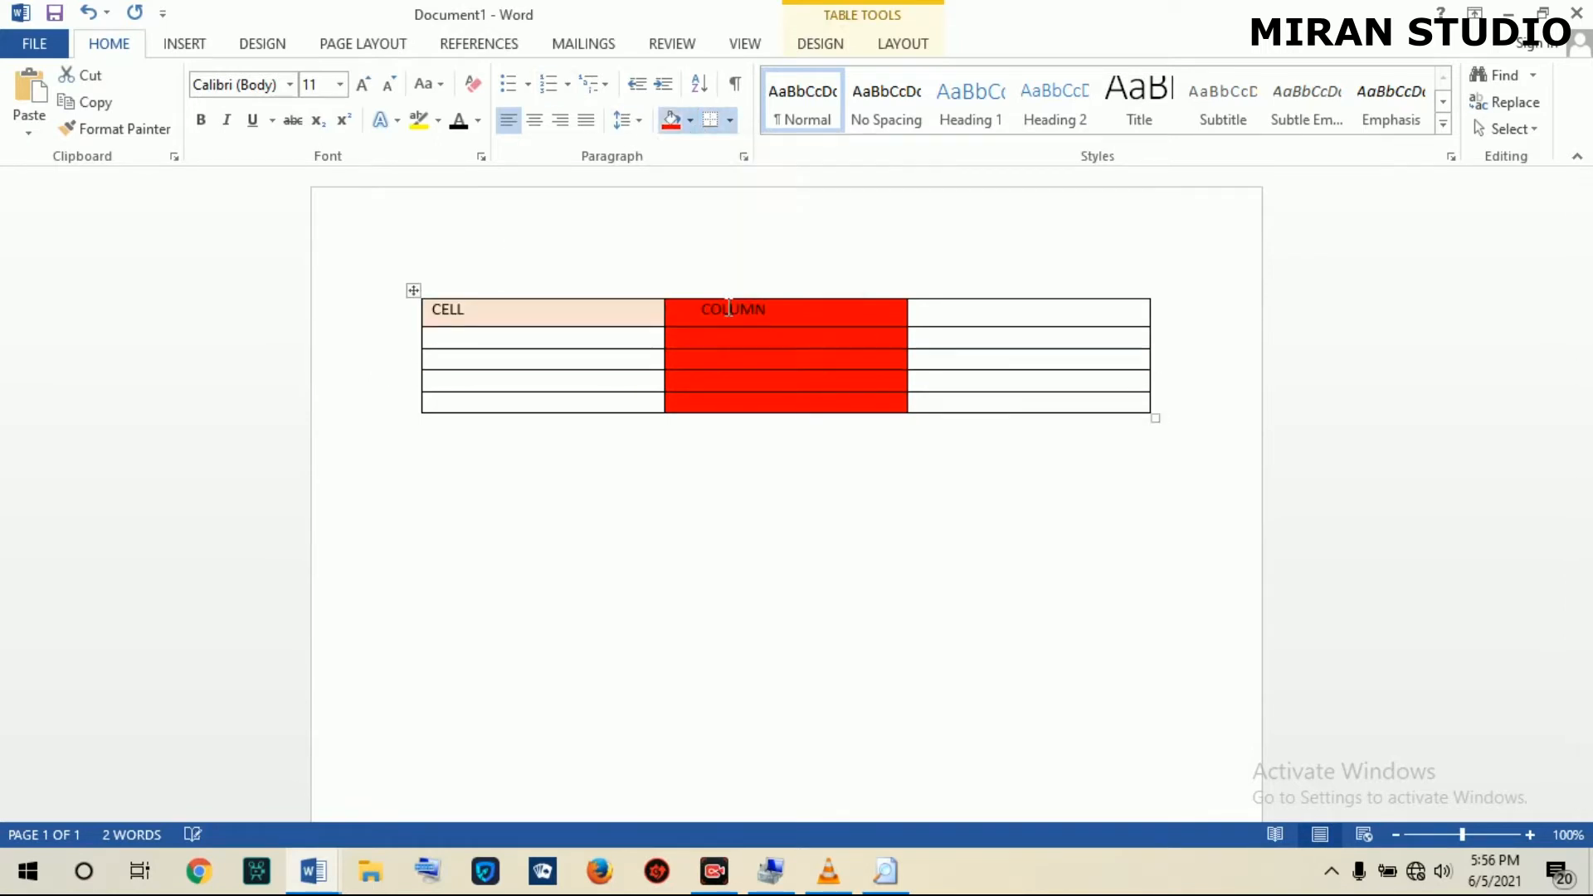
left_click(505, 366)
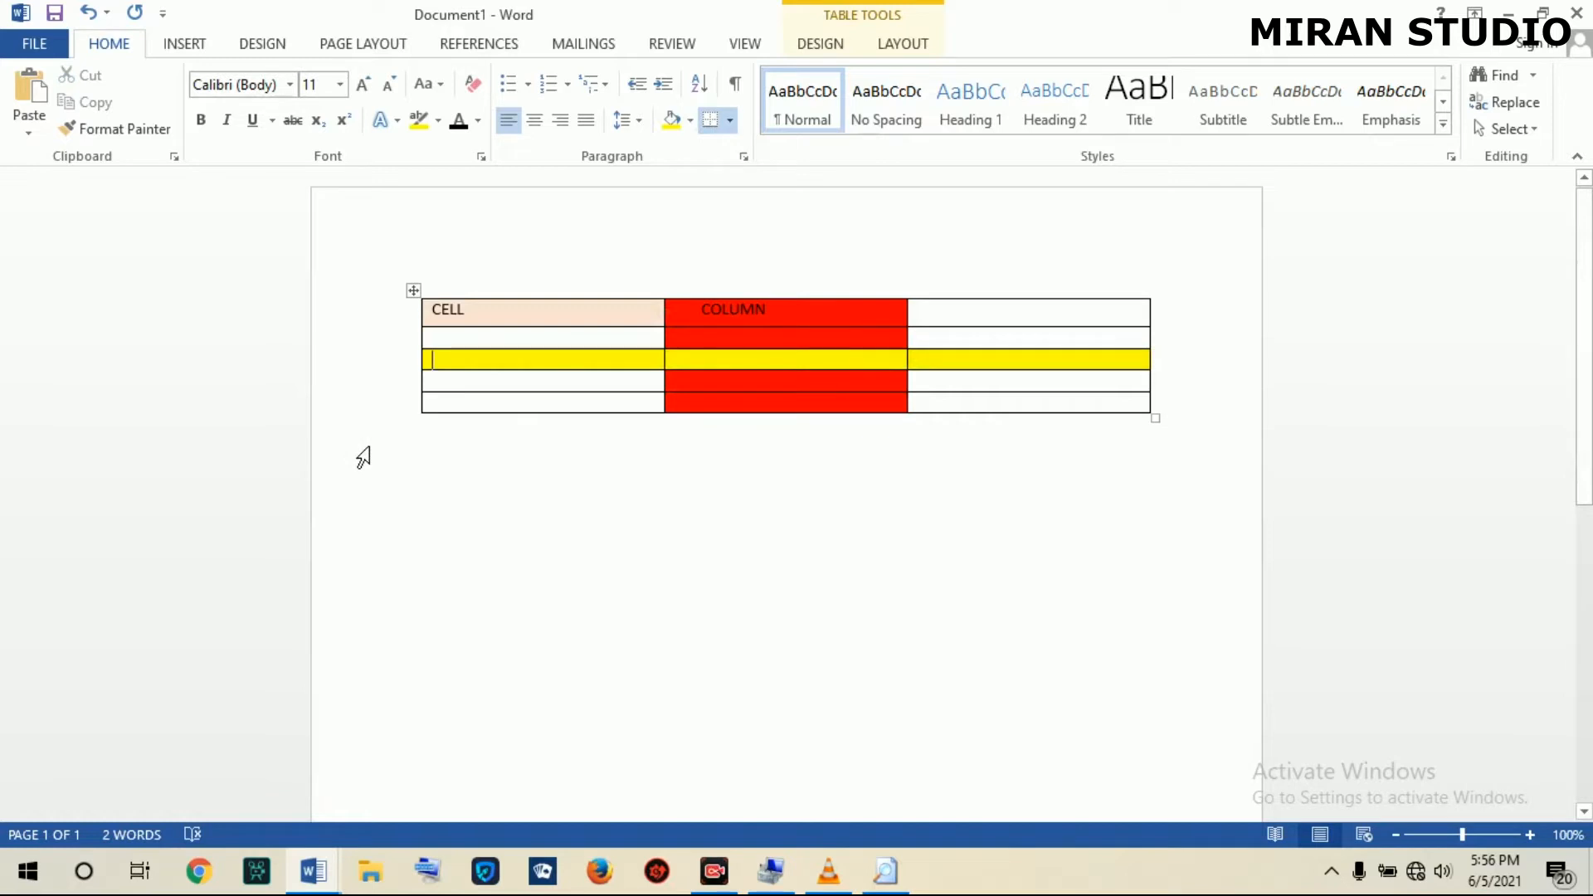
type("ROW")
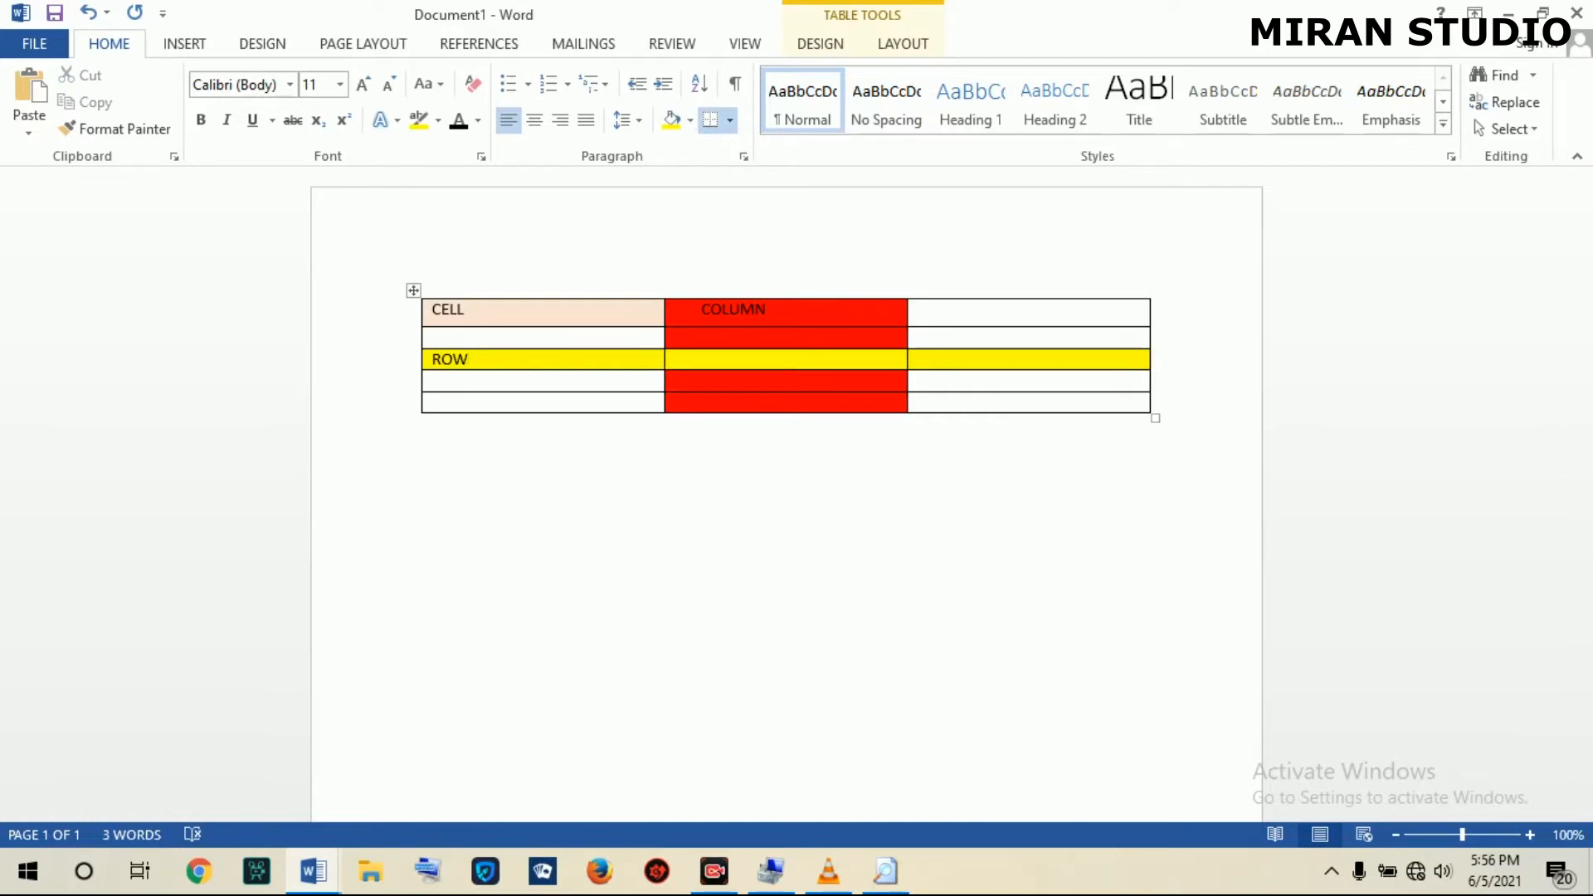
left_click(170, 360)
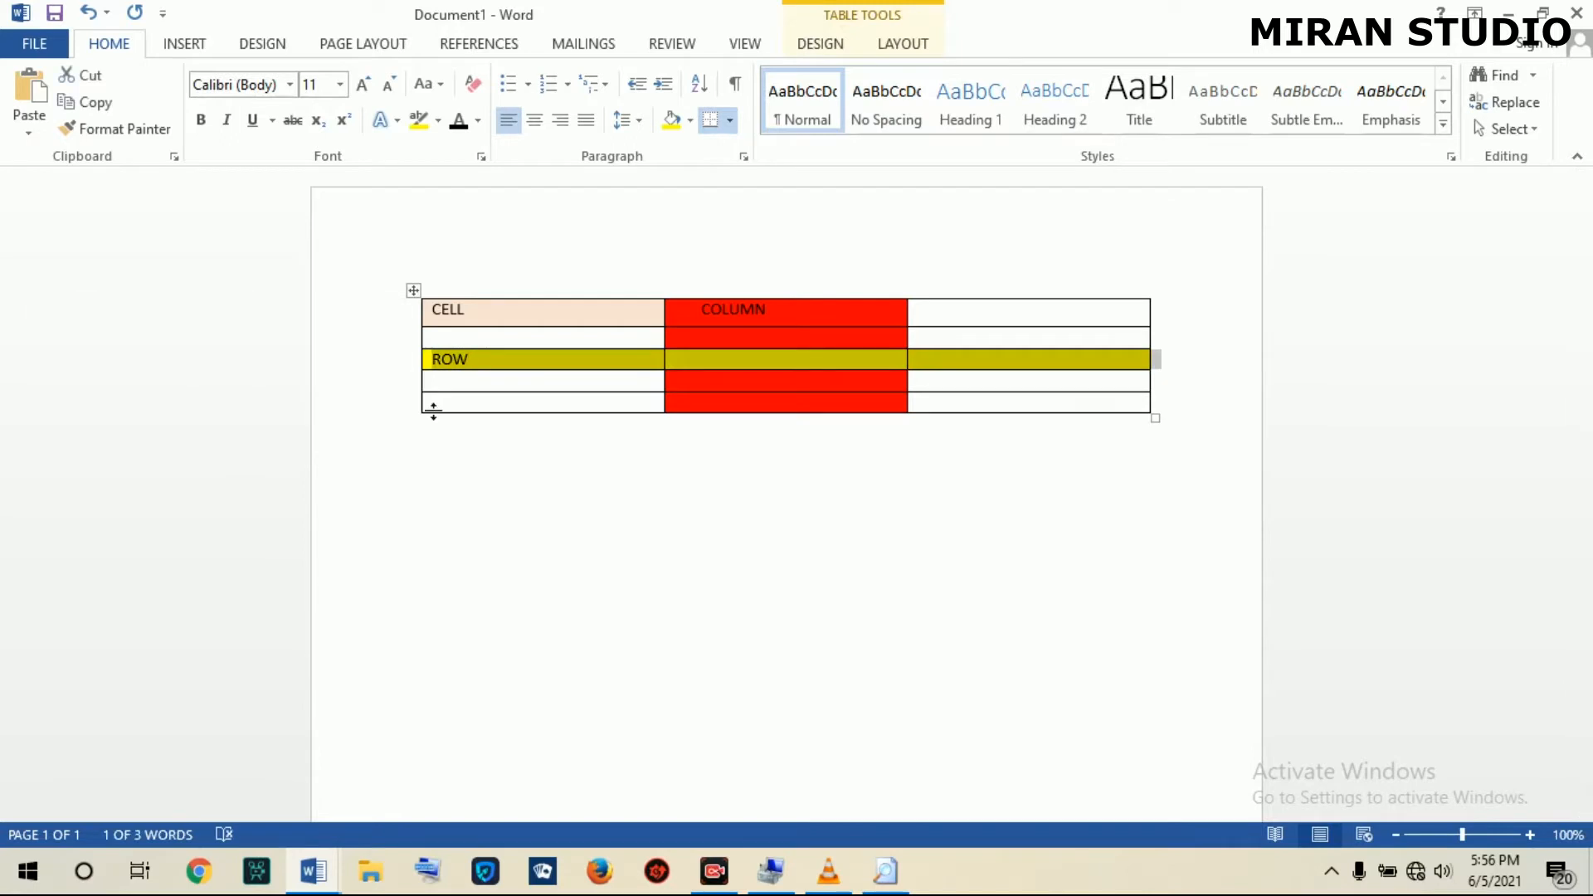
left_click(363, 359)
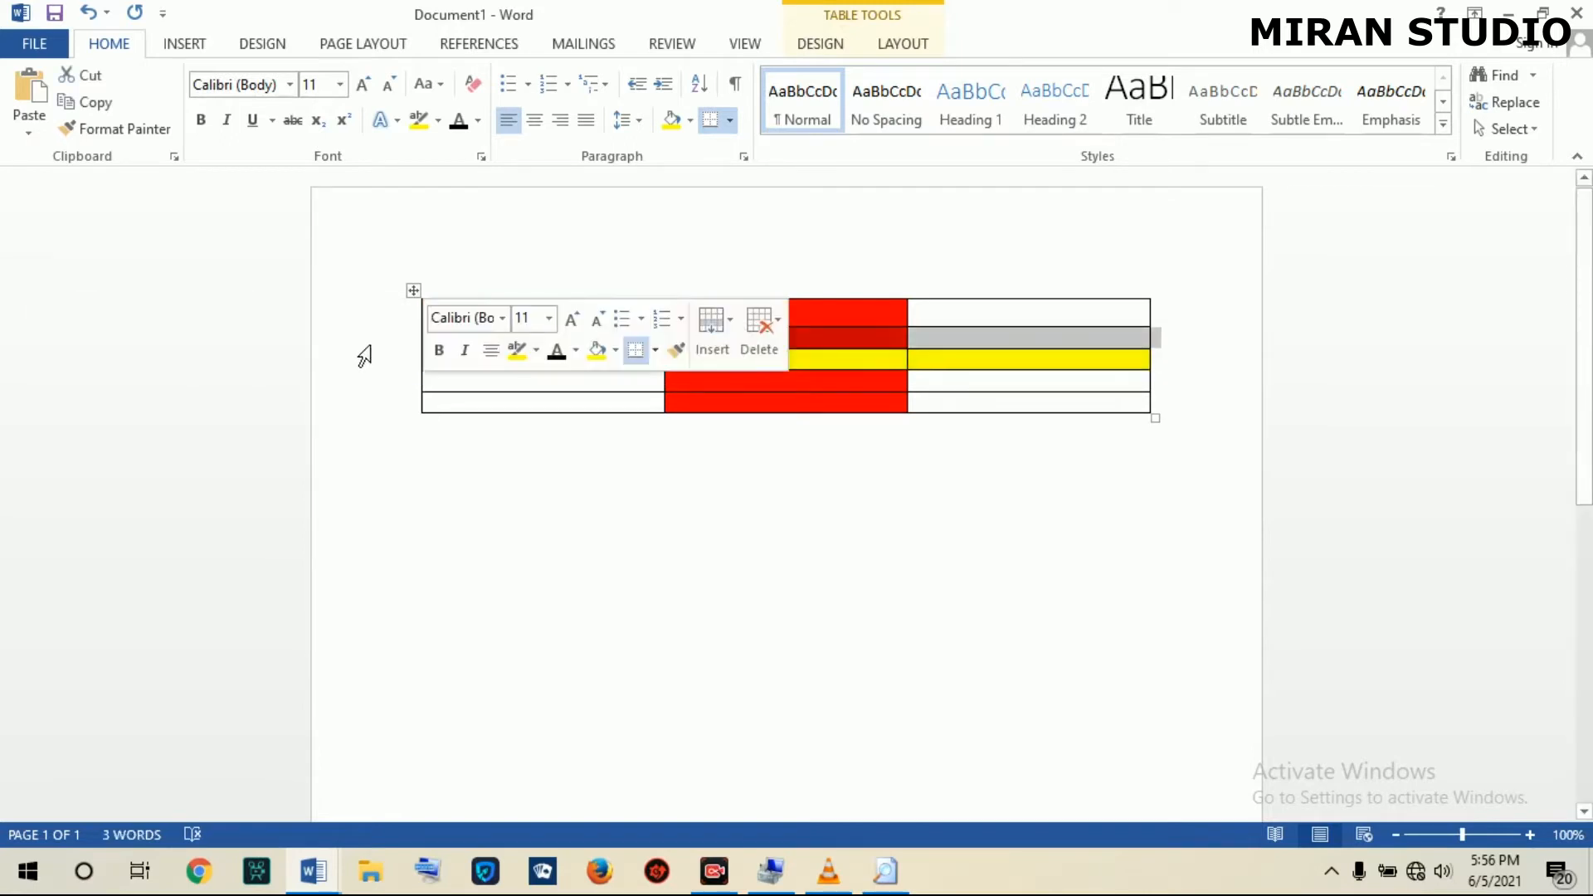
left_click(451, 462)
Make the text in the first four rows of the first two columns bold and set its size to 24.
left_click_drag(438, 316, 790, 382)
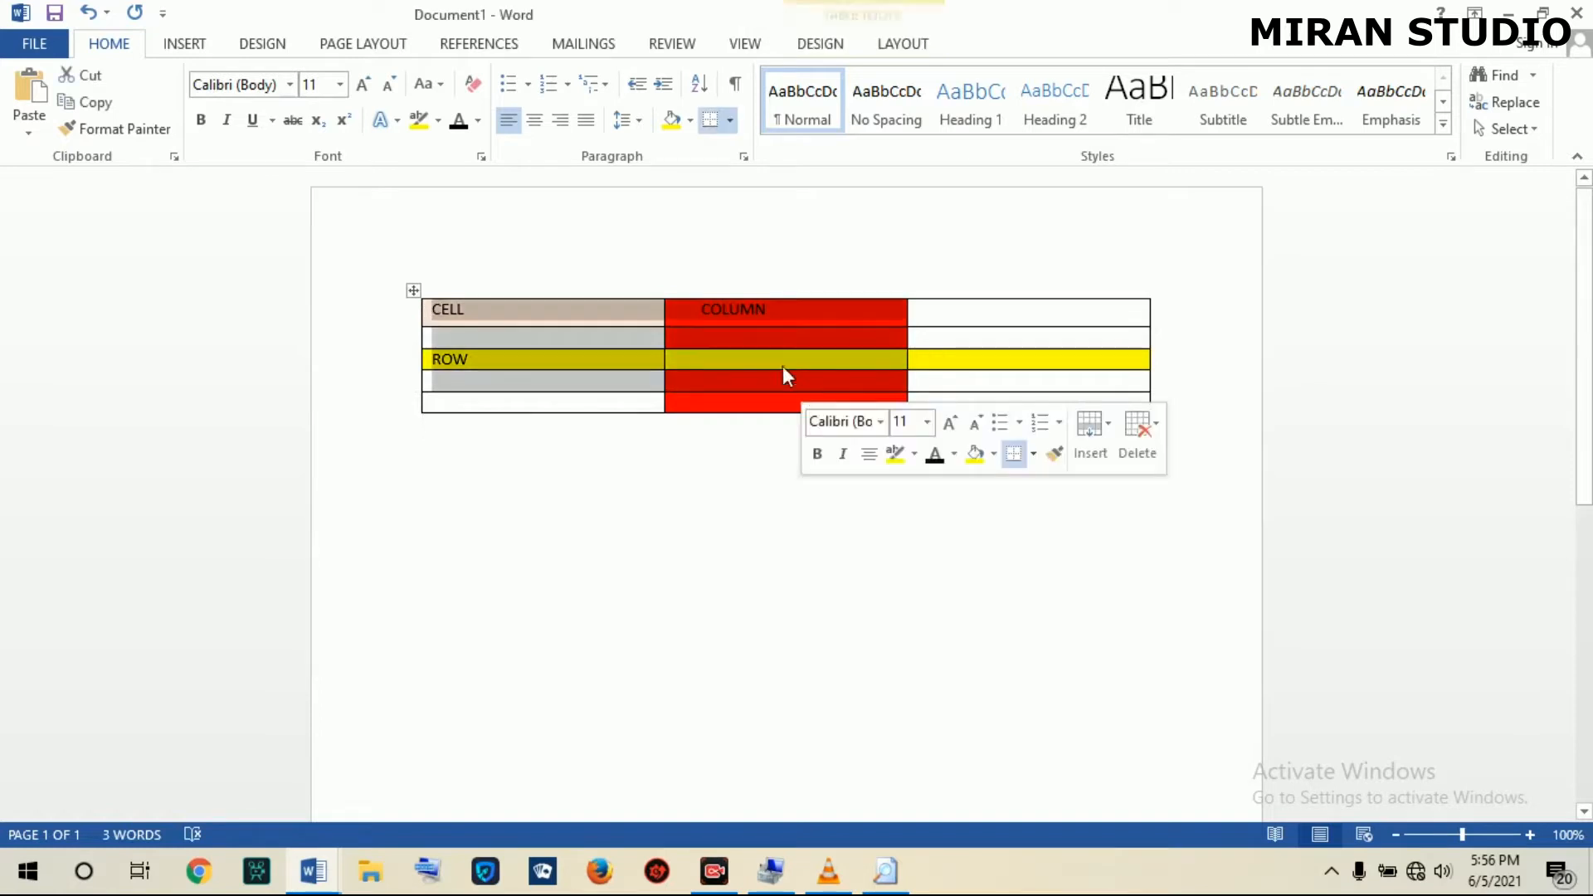
left_click(201, 119)
left_click(364, 84)
left_click(363, 84)
left_click(363, 84)
left_click(363, 84)
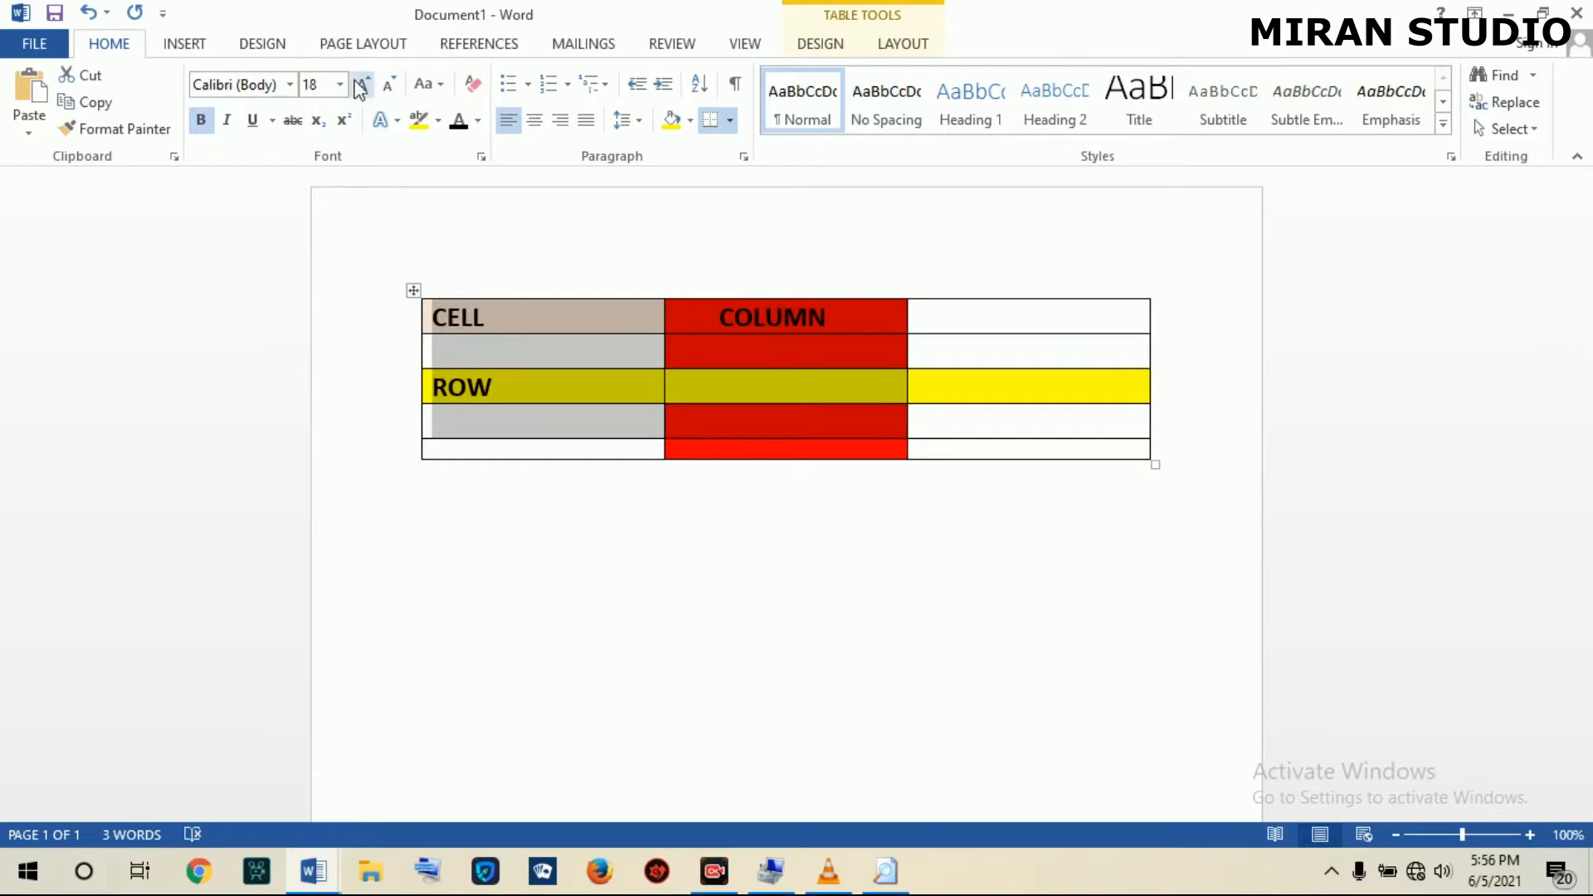
left_click(362, 84)
left_click(362, 84)
left_click(362, 84)
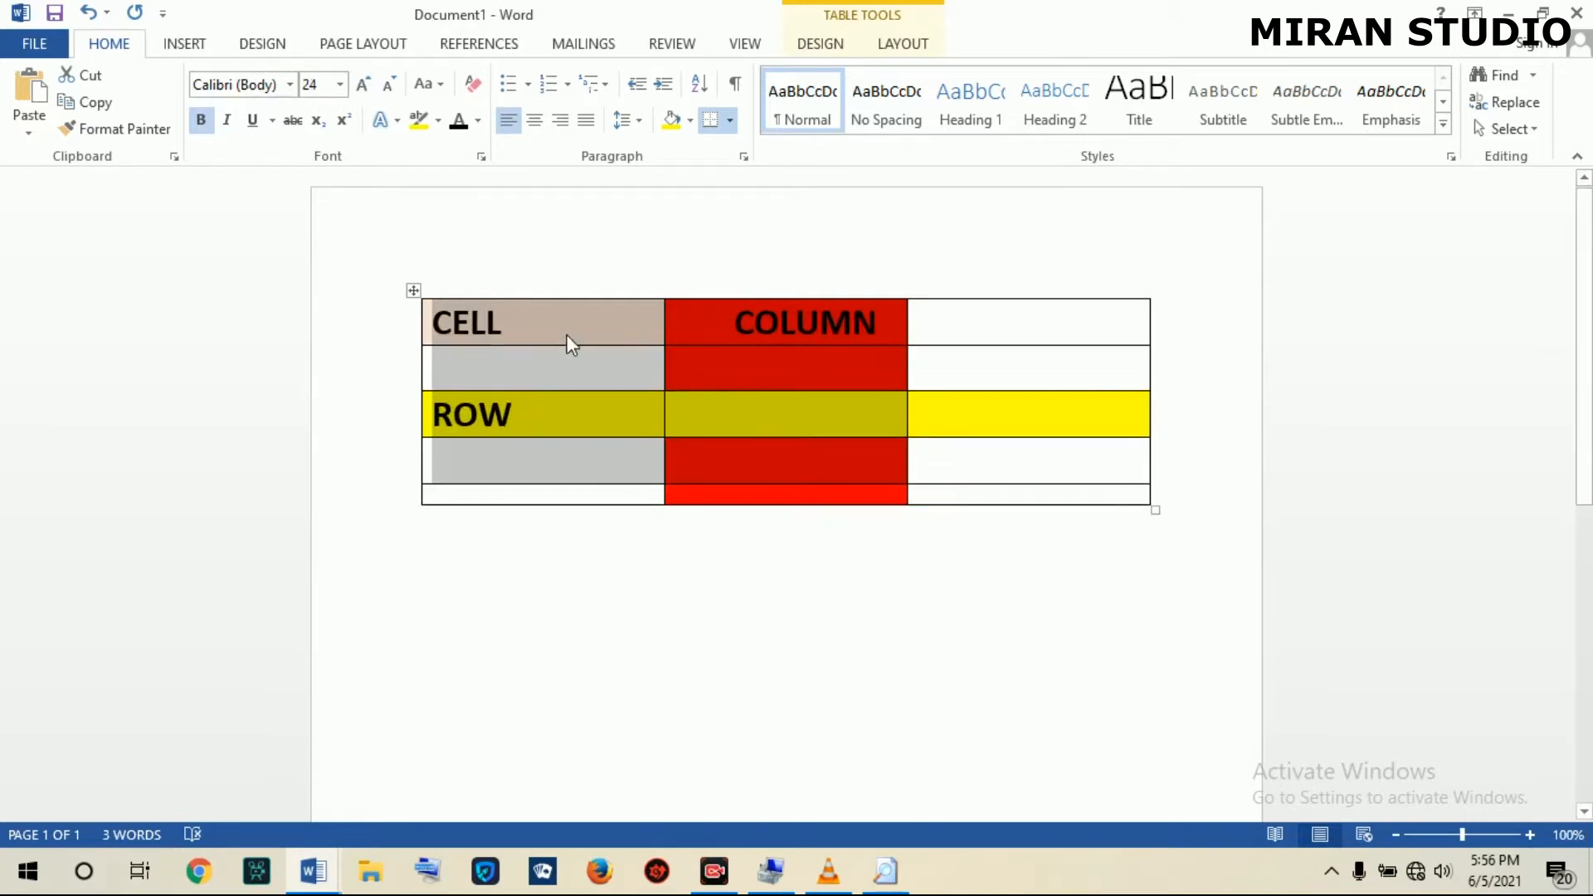
Highlight the CELL text, the red column and the yellow row in turn to compare a cell, a column and a row.
left_click(571, 344)
left_click_drag(529, 323, 425, 314)
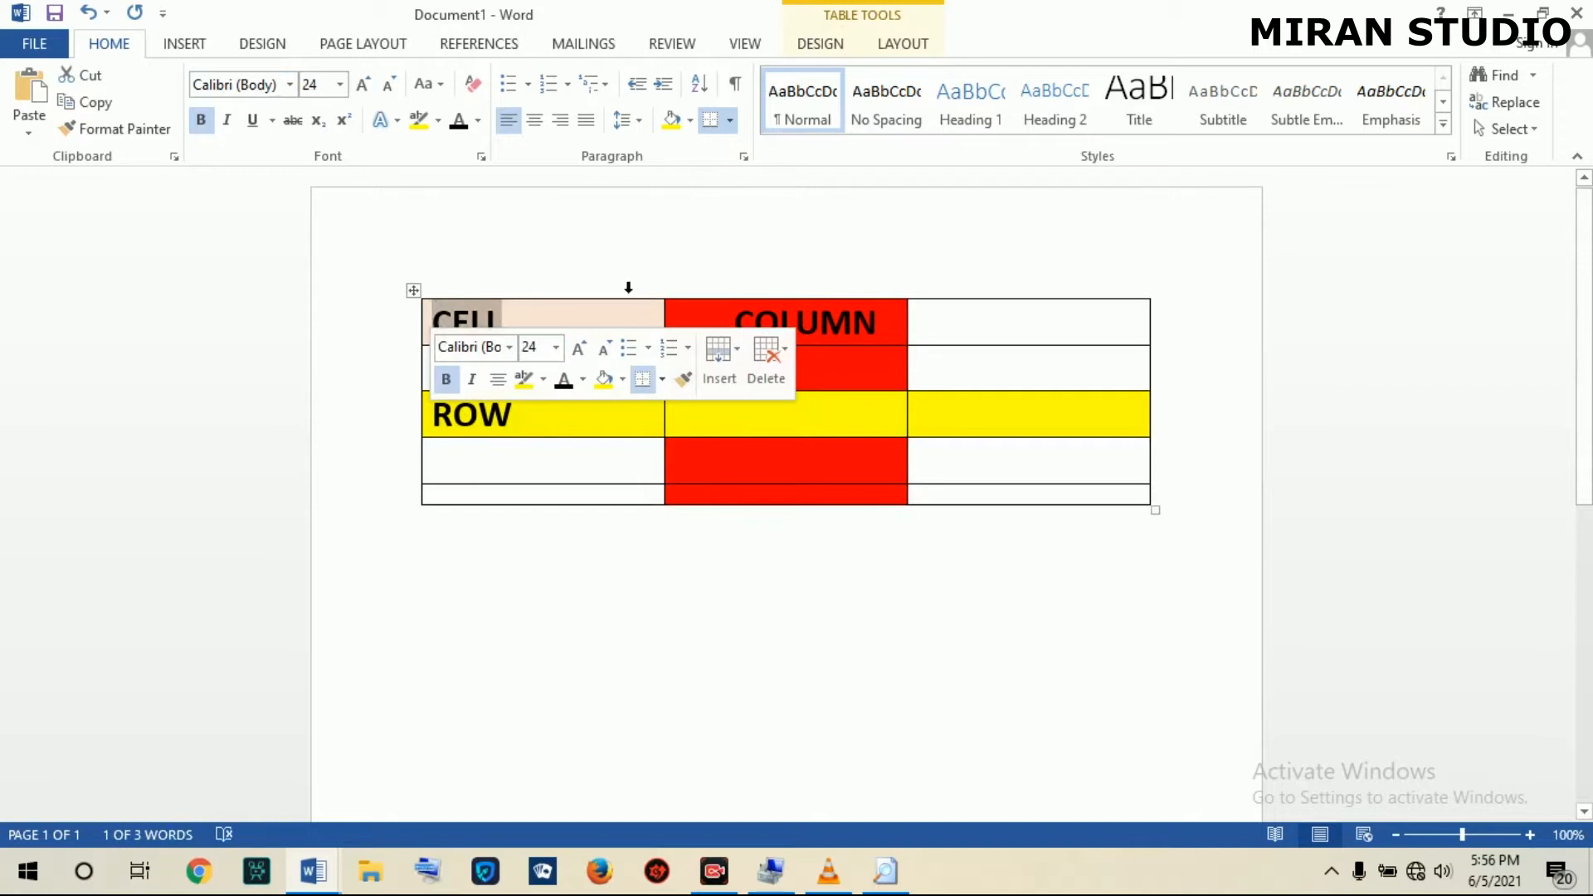
left_click(818, 317)
left_click_drag(797, 317, 805, 498)
left_click(384, 420)
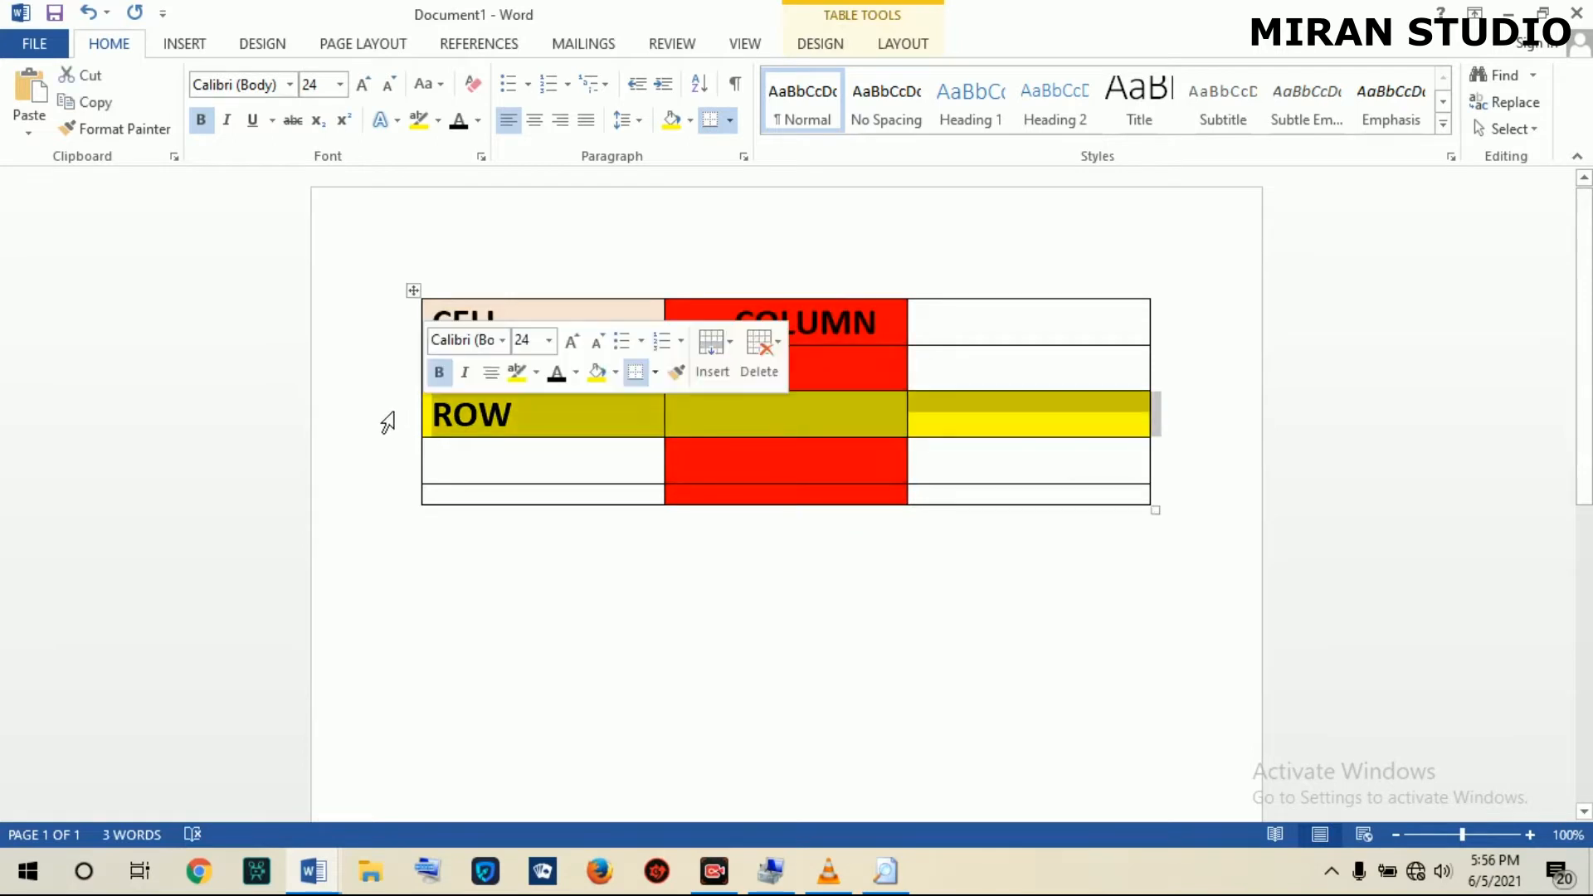
left_click_drag(454, 430, 906, 411)
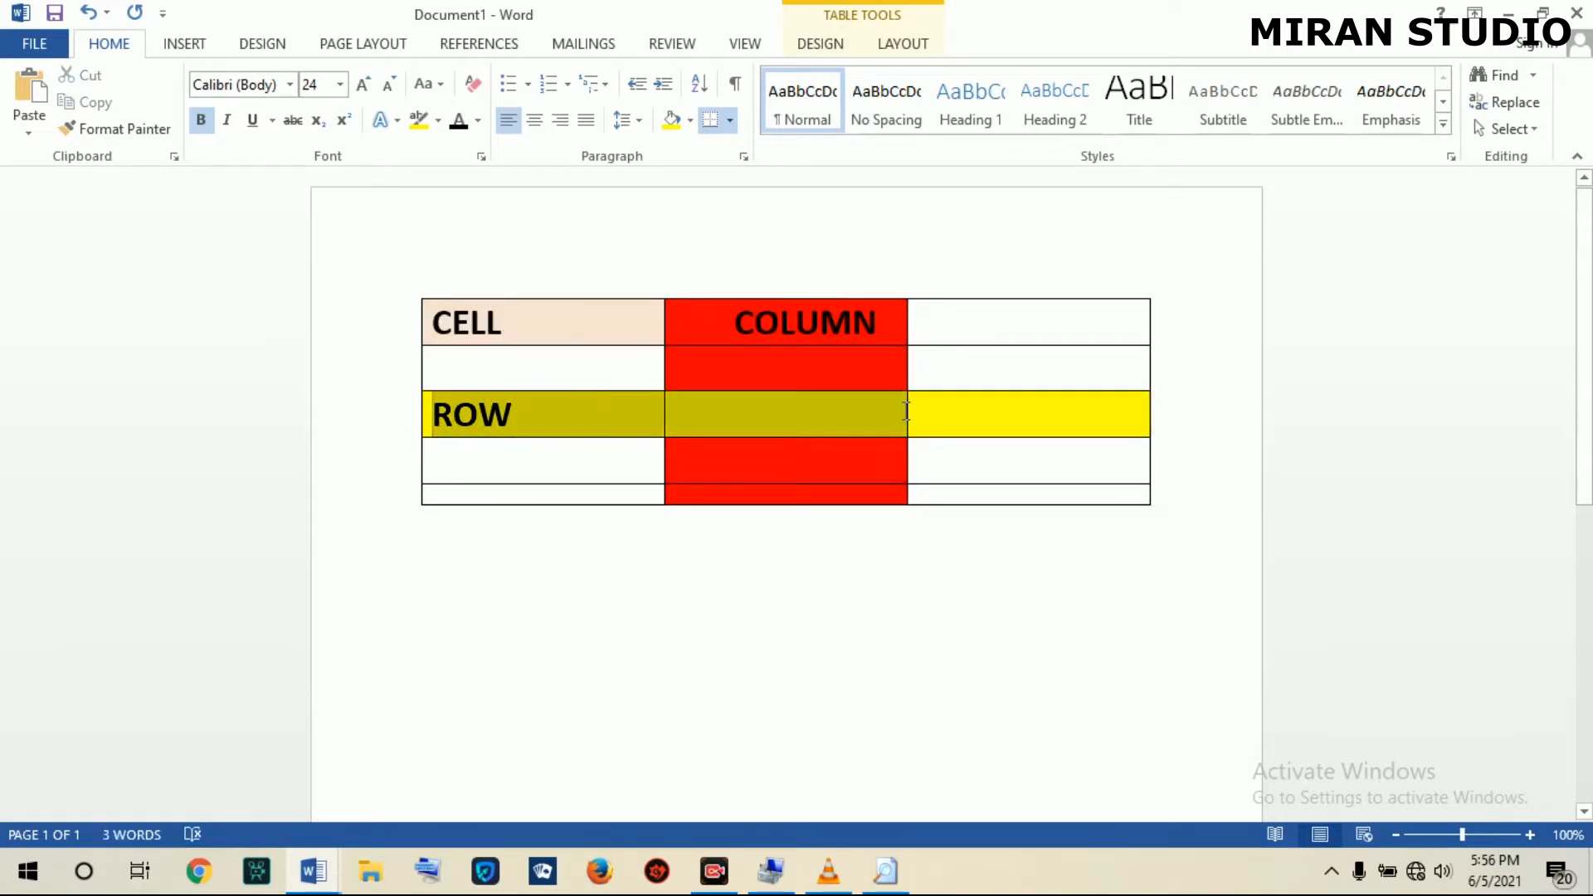
left_click_drag(1007, 412, 1066, 416)
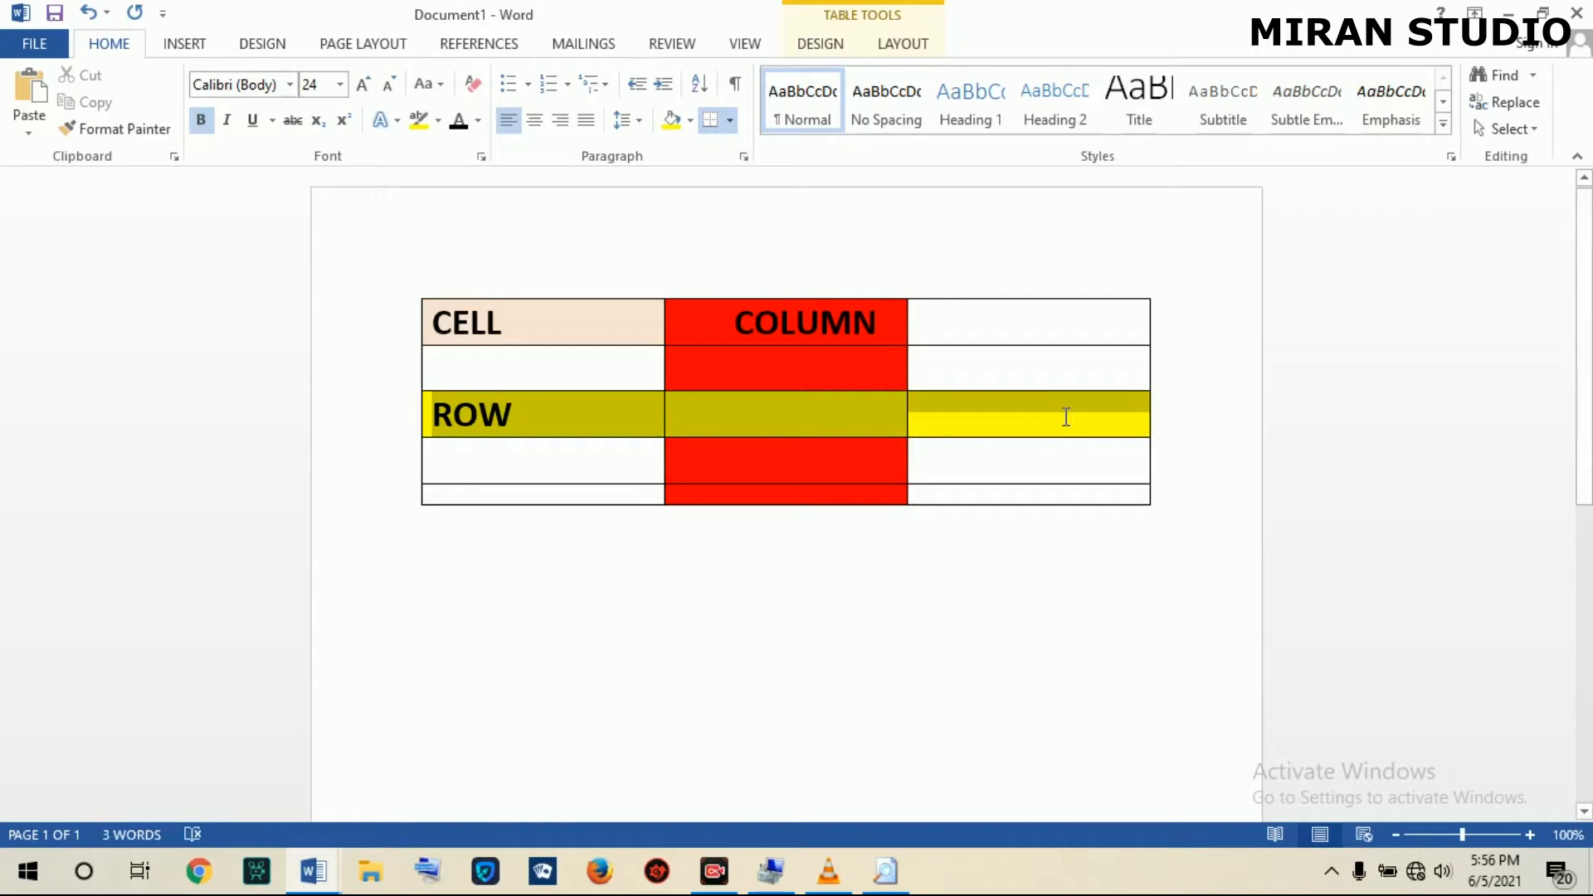
left_click_drag(751, 325, 744, 490)
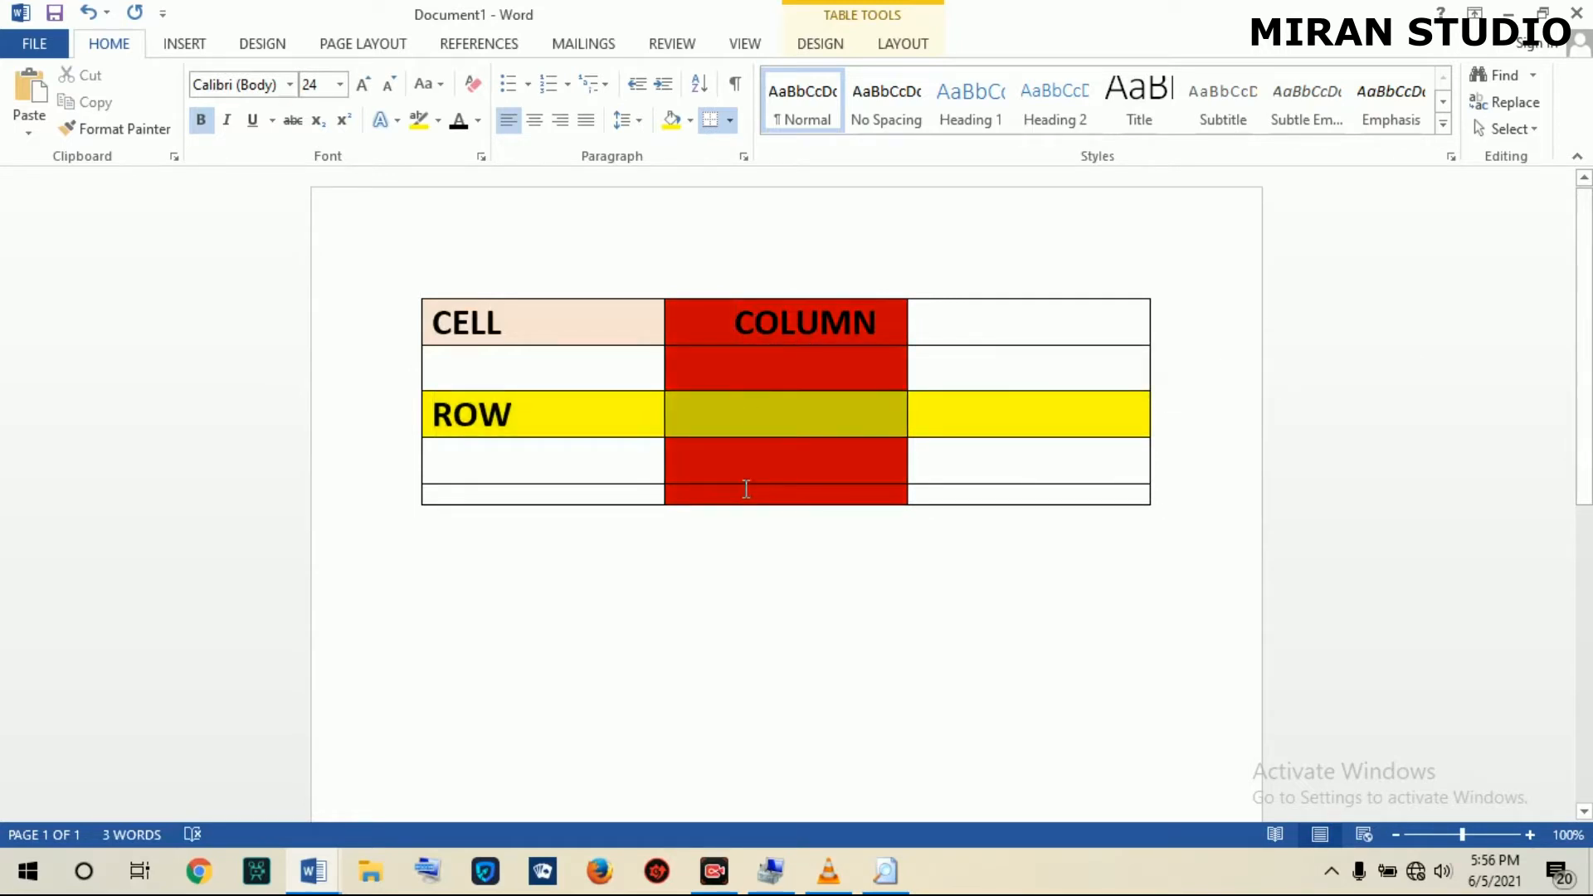
Italicize the CELL text in the table's first cell.
left_click(498, 322)
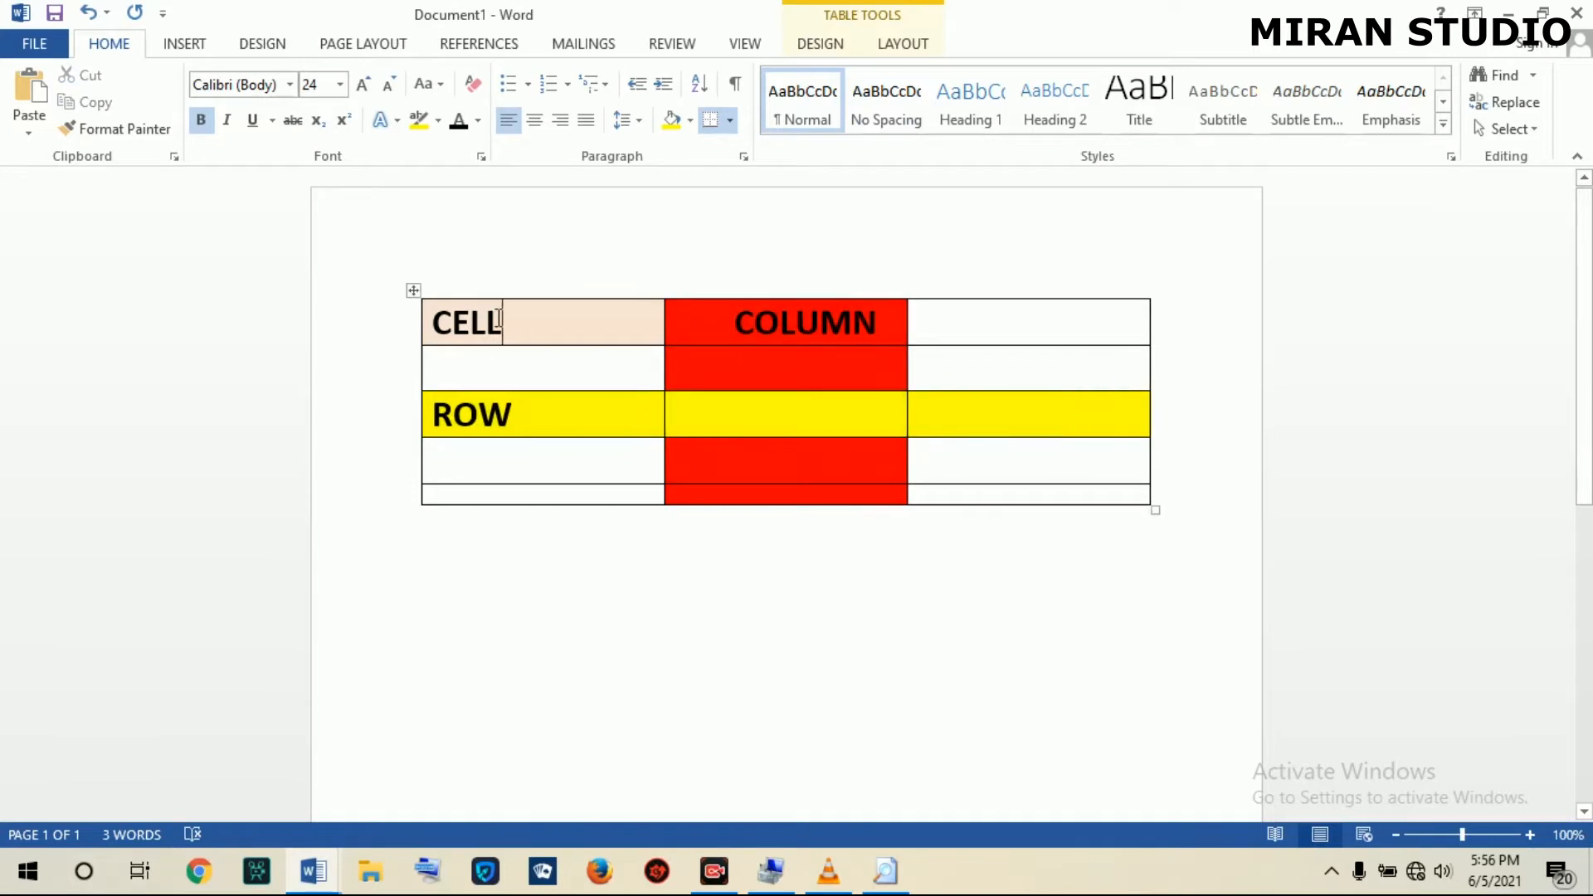
left_click_drag(512, 319, 428, 322)
left_click(462, 374)
left_click(462, 459)
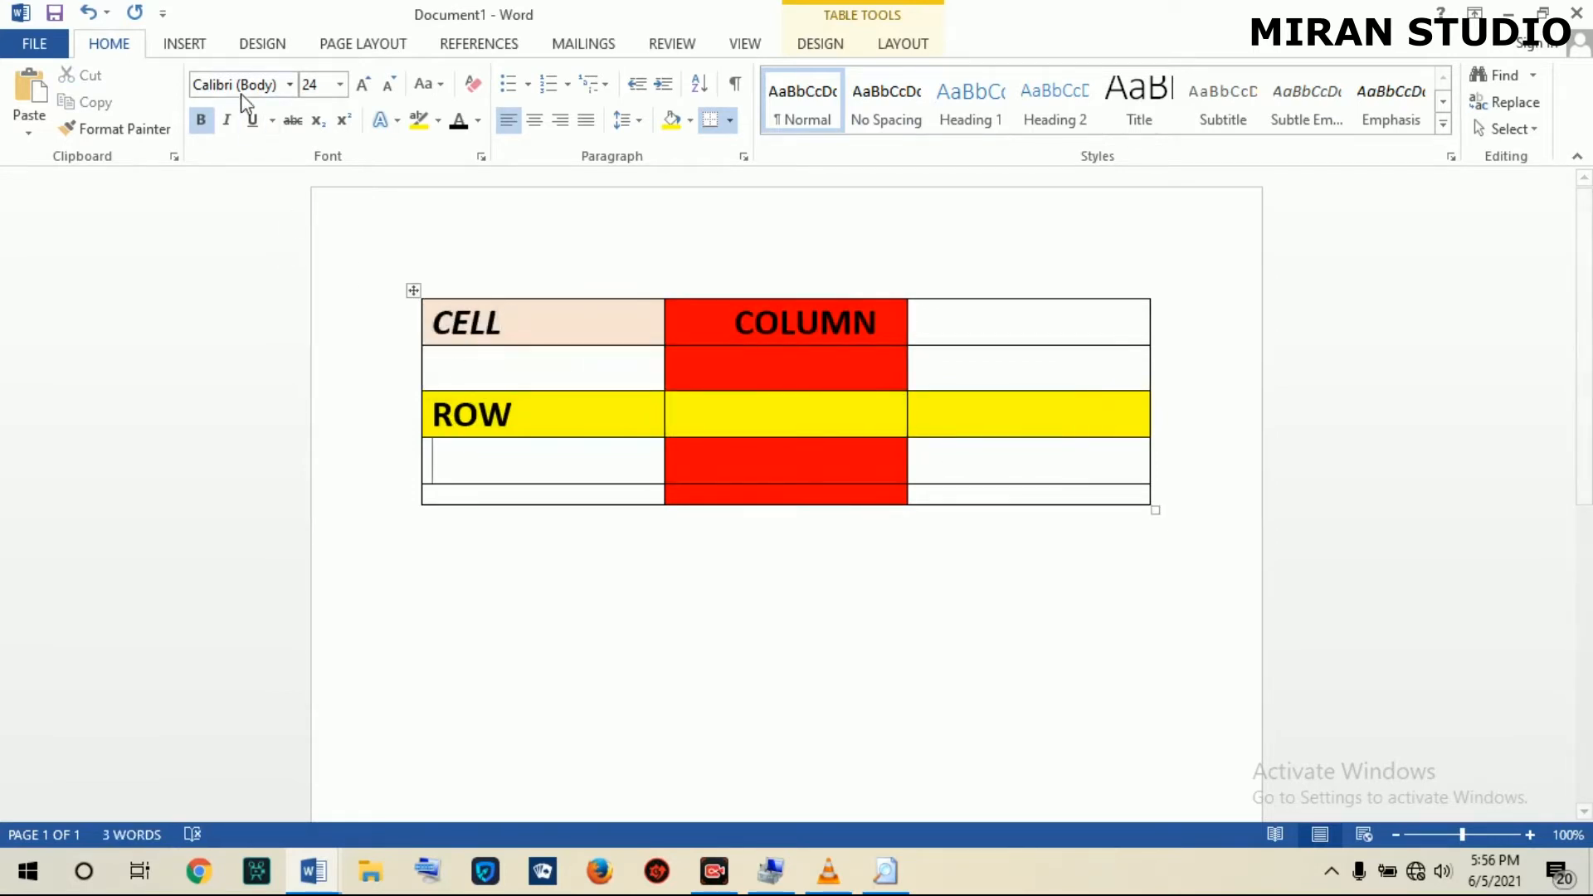
Remove the italic formatting from the CELL text.
left_click_drag(526, 320, 371, 317)
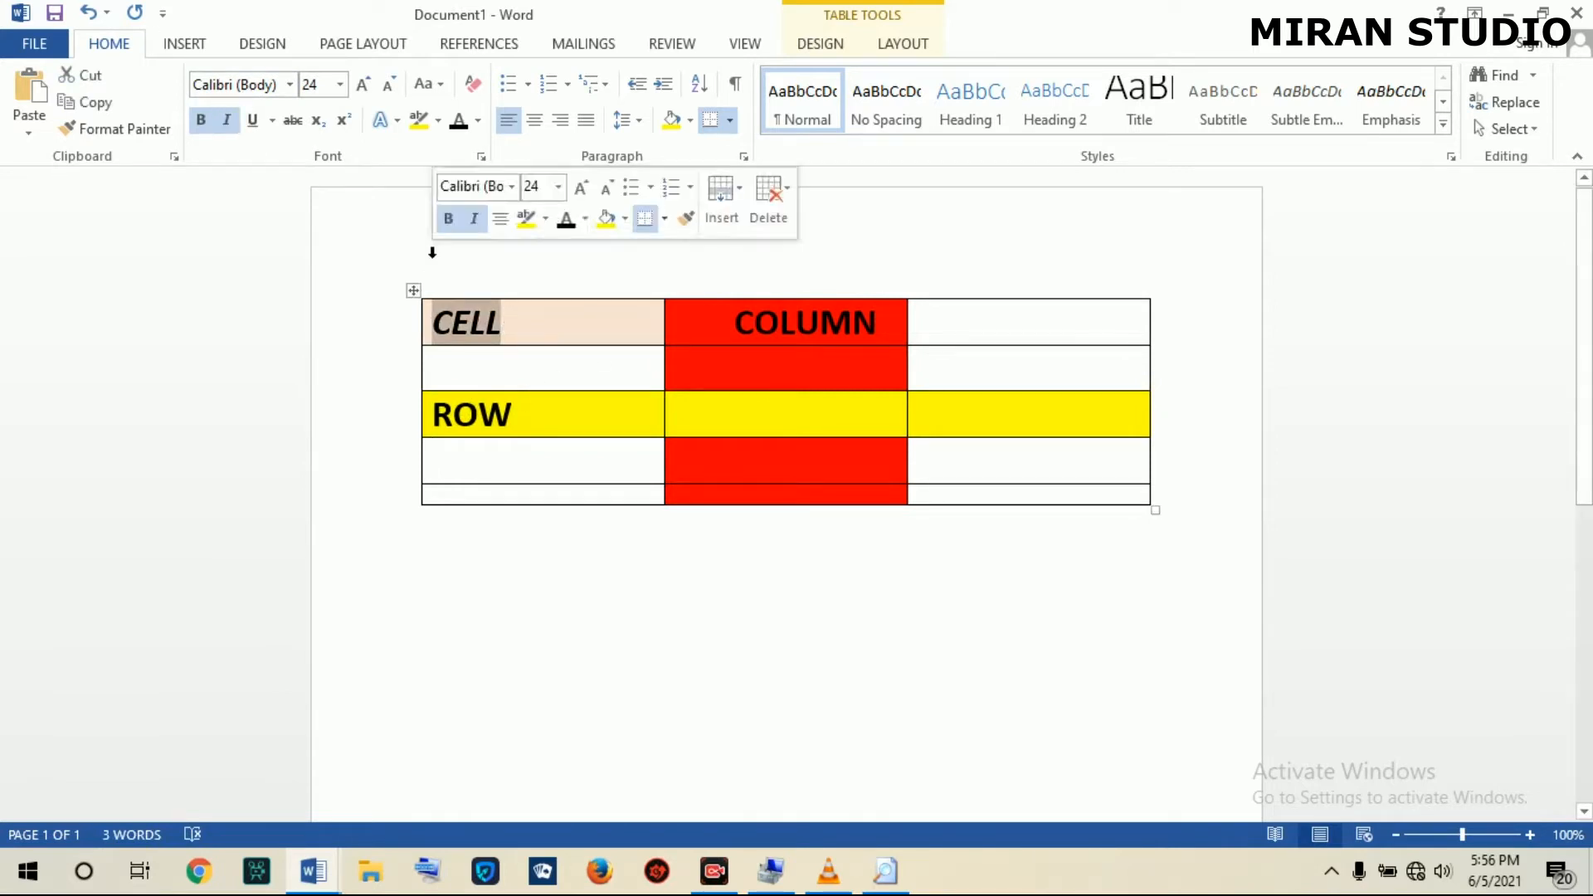
left_click(227, 119)
left_click(521, 377)
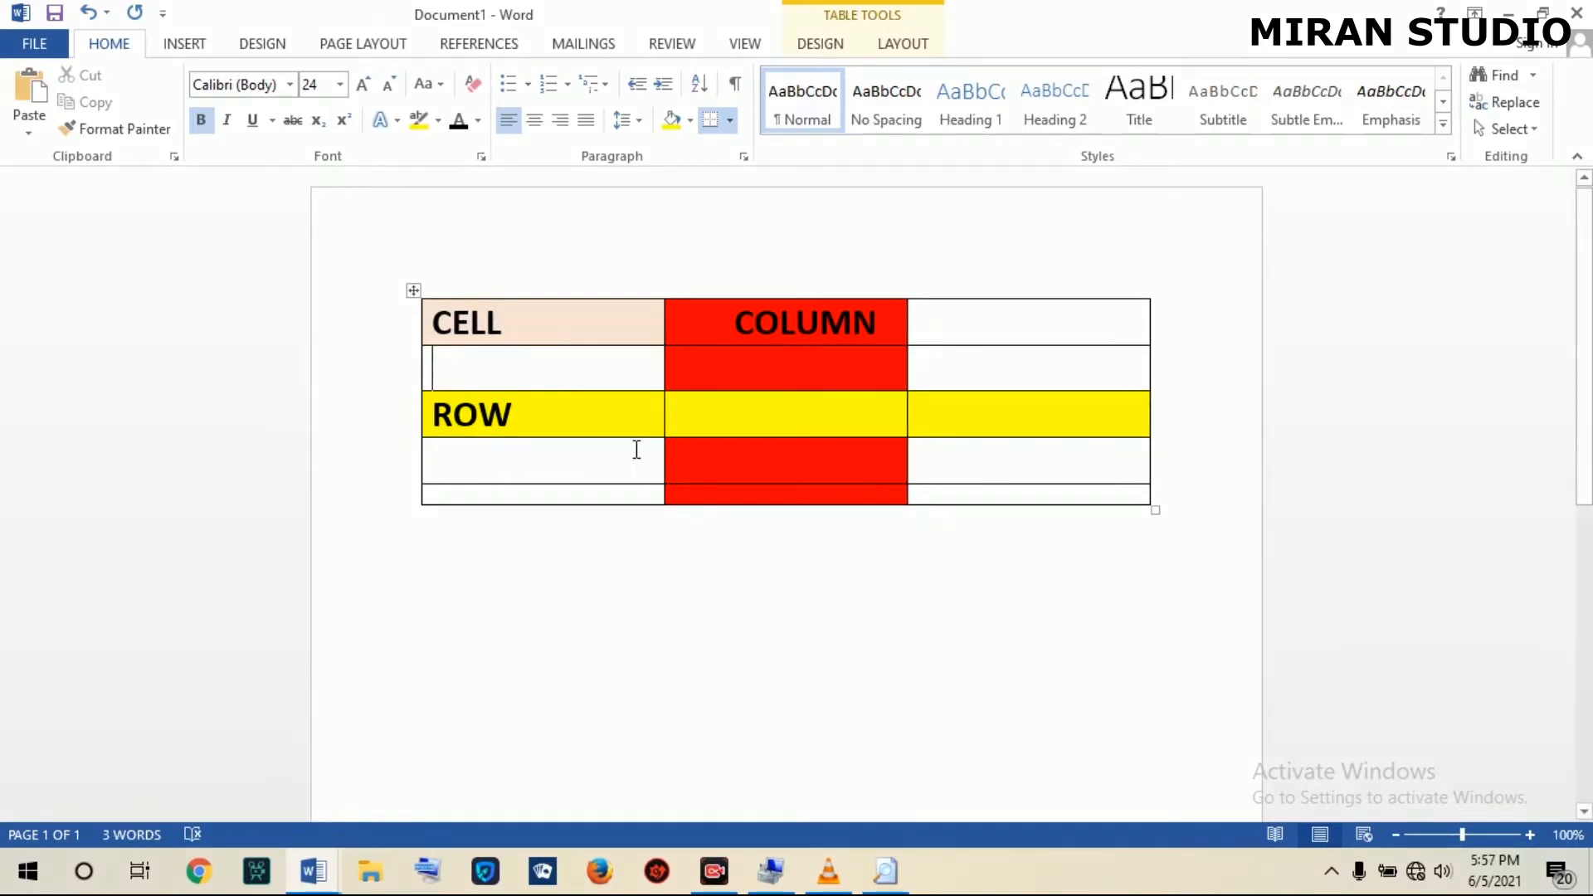
Insert a blank page at the cursor position in the table's second row.
scroll(733, 534, "down", 2)
scroll(683, 228, "down", 5)
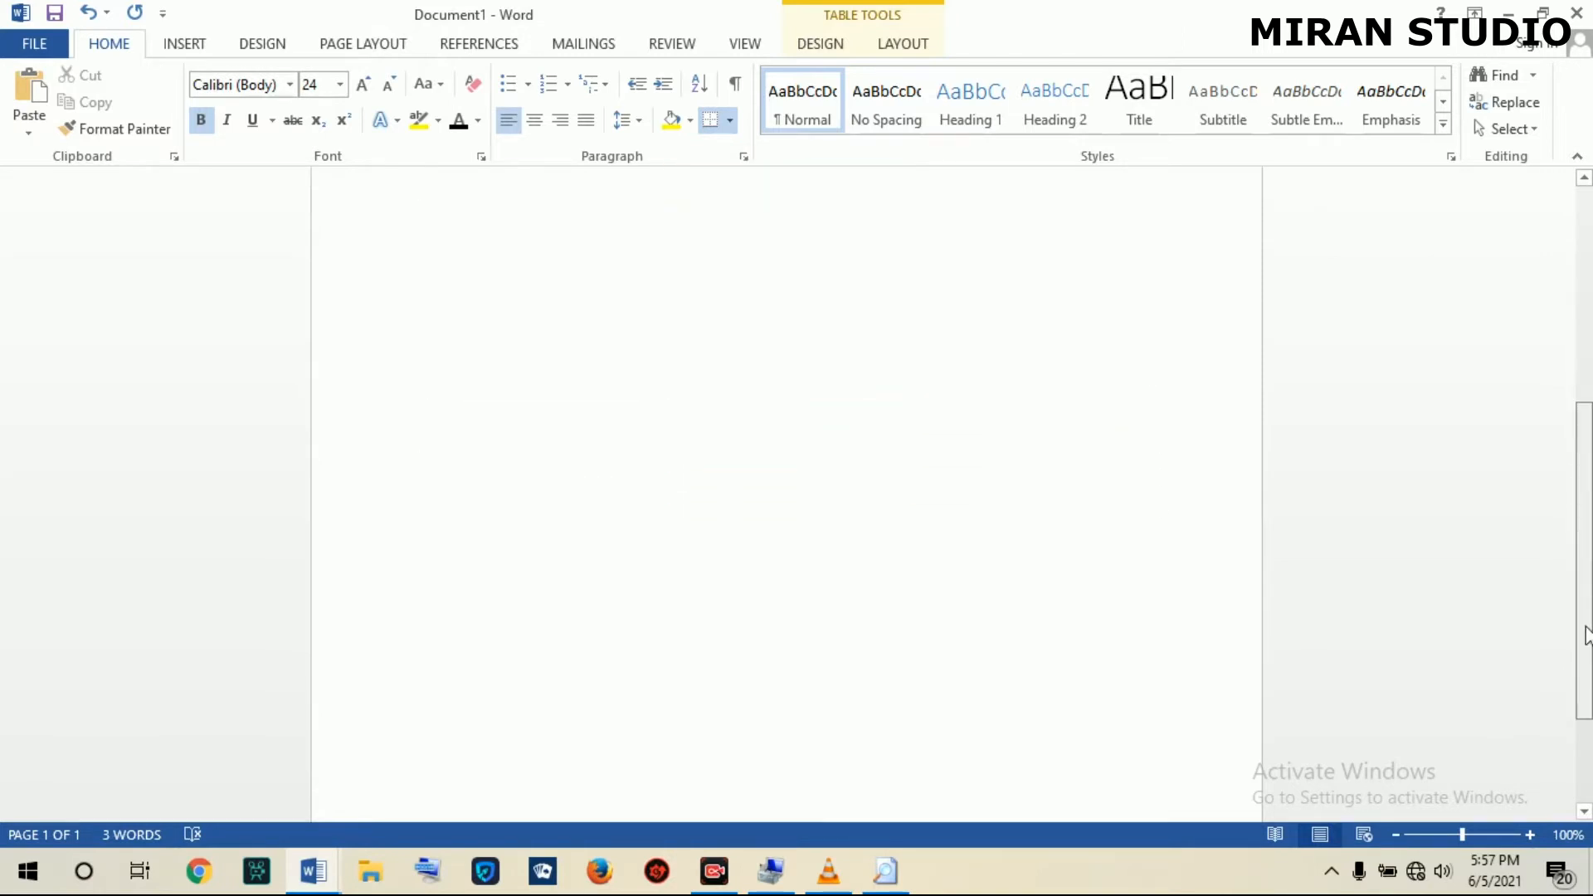
left_click(191, 48)
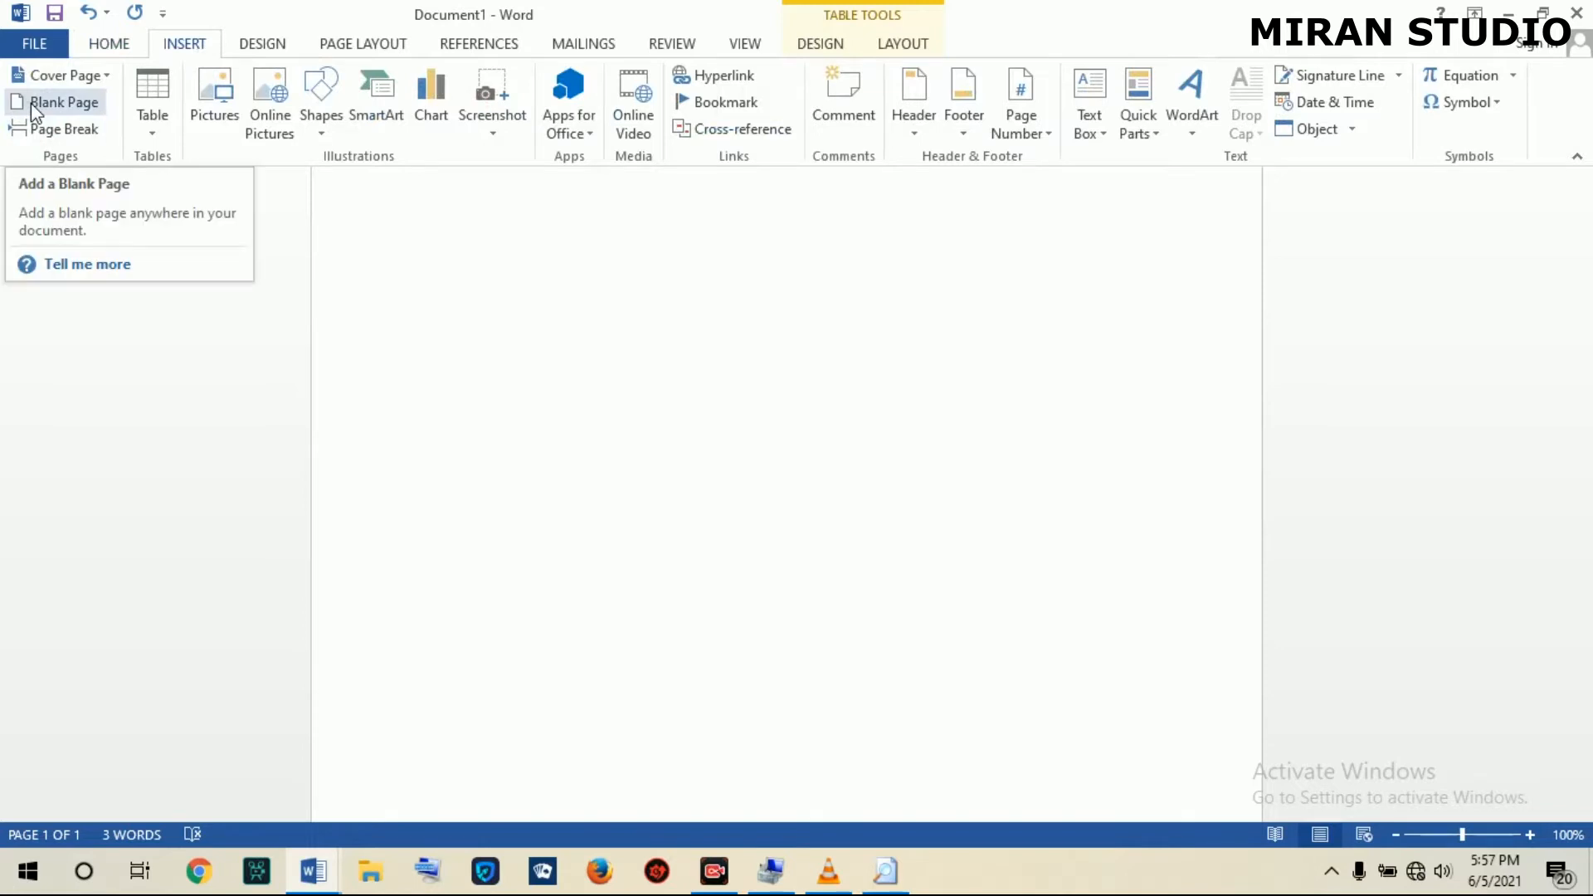
left_click(31, 102)
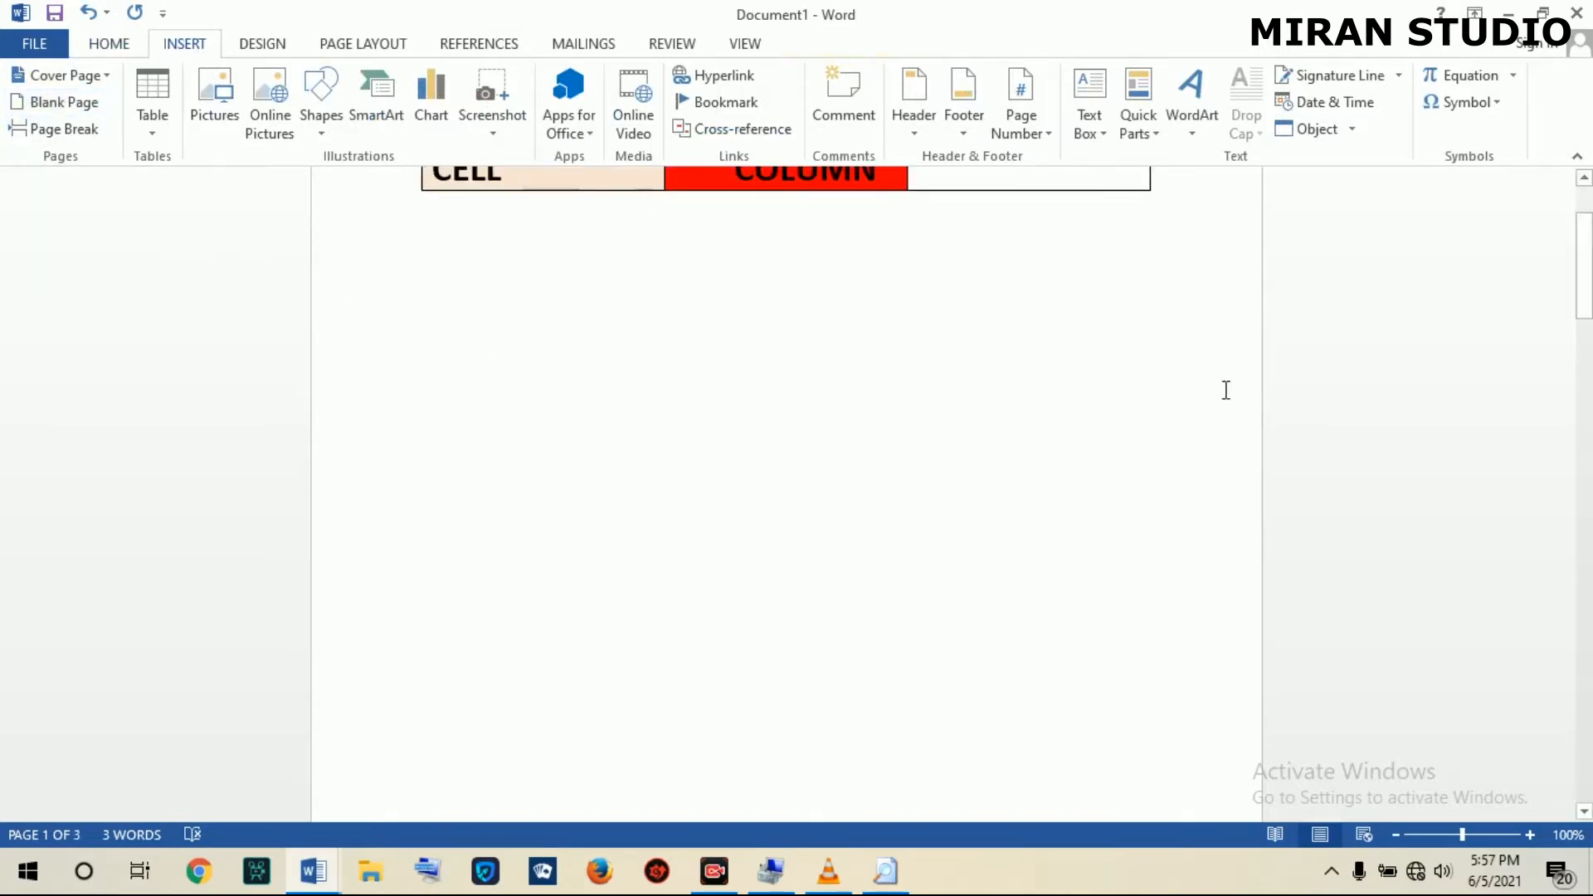
left_click_drag(1591, 282, 1591, 427)
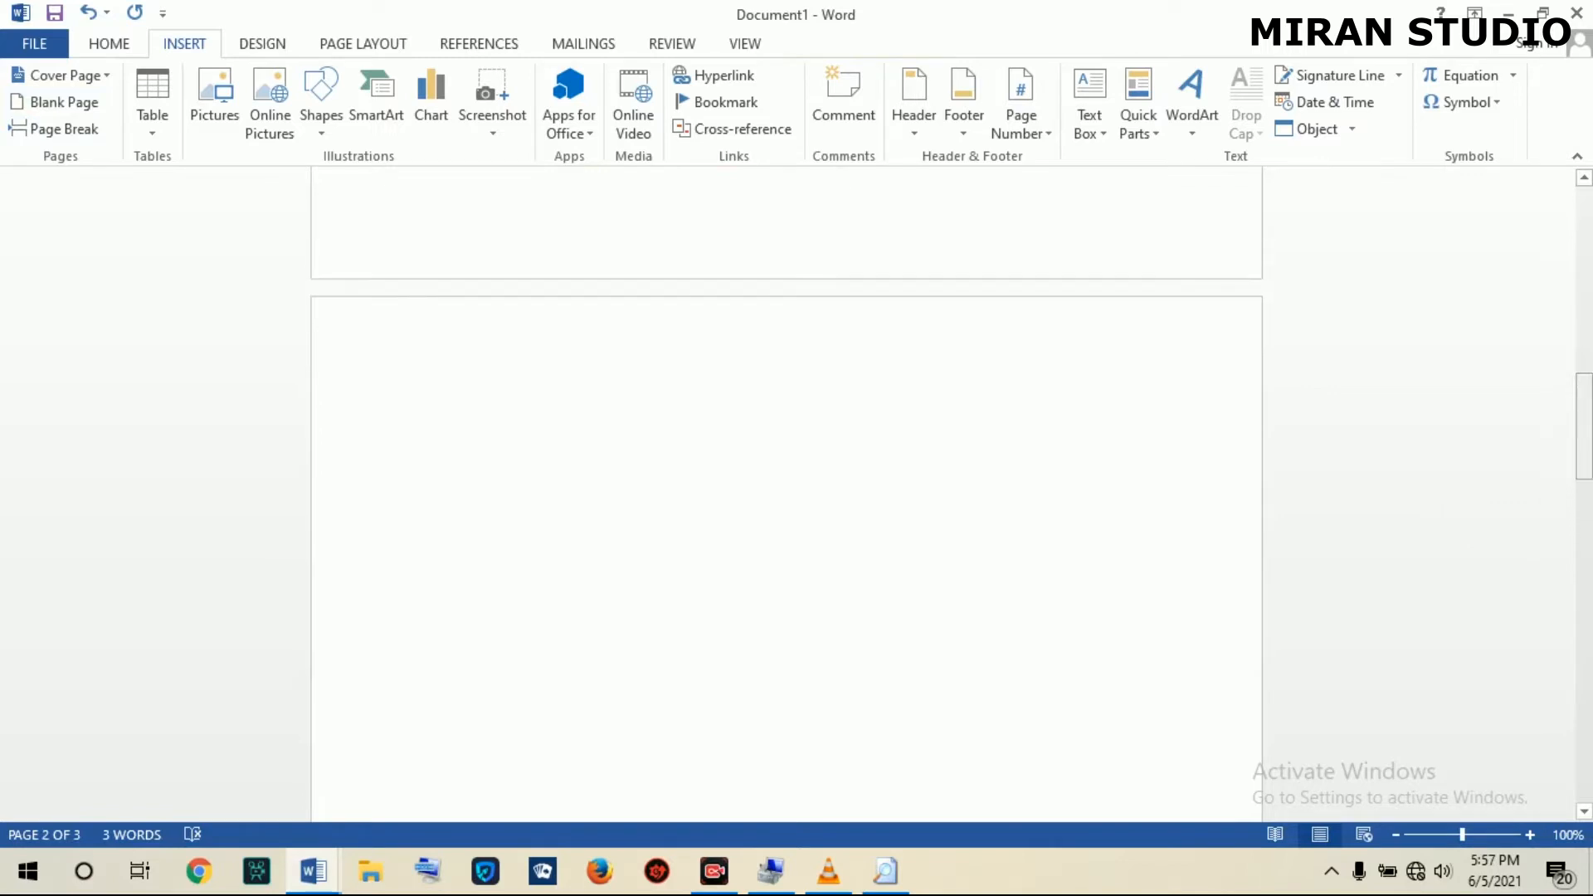
left_click(149, 141)
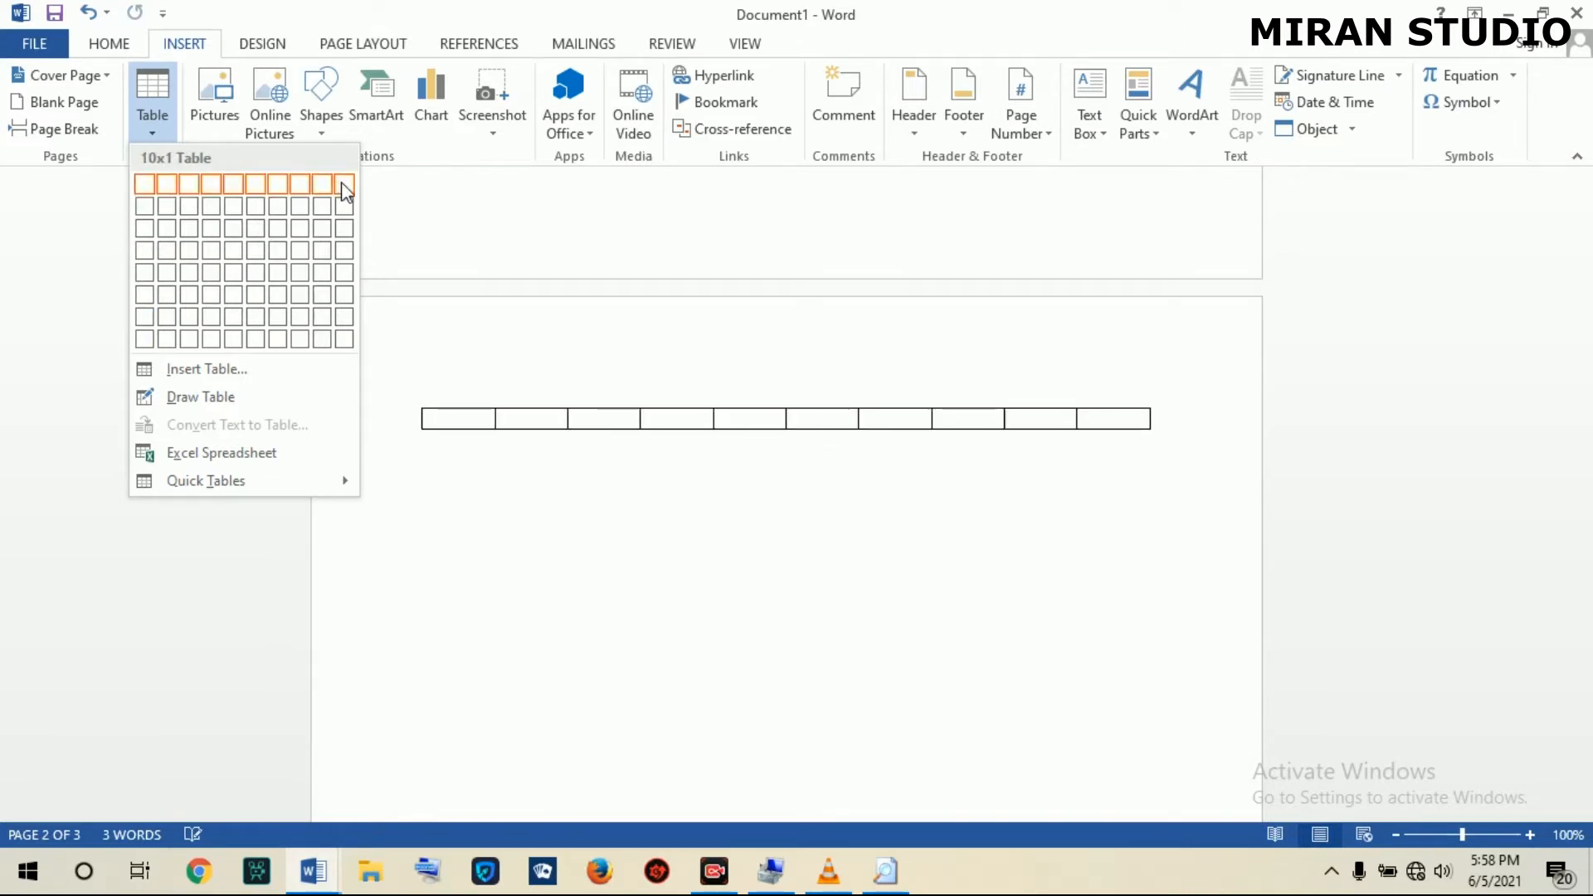
left_click(211, 267)
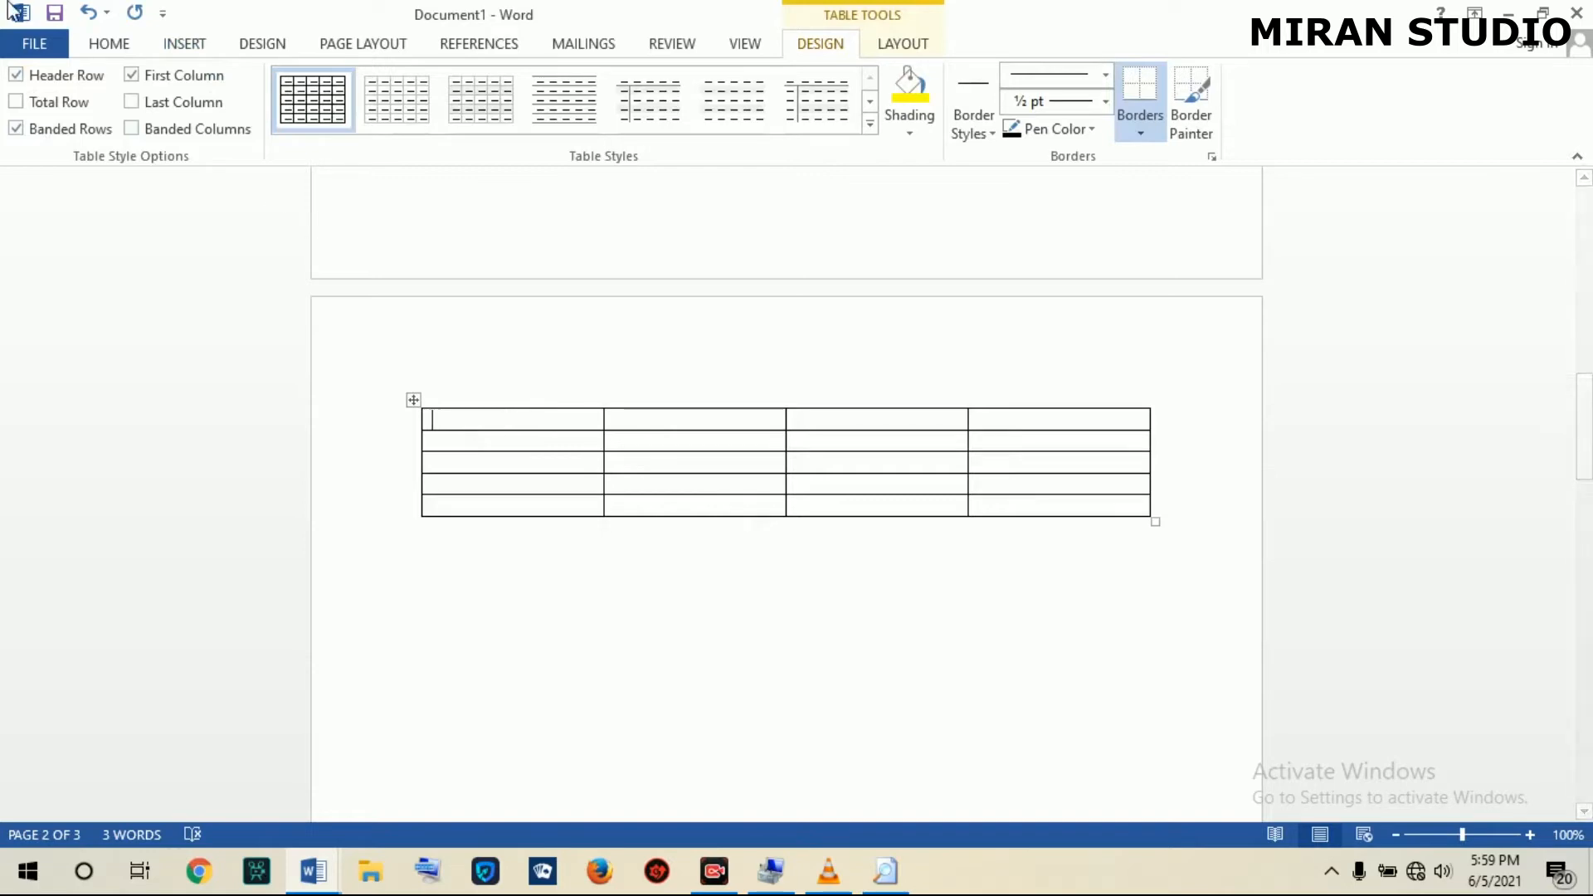
left_click(87, 11)
Insert a table with four columns and five rows on the blank page.
left_click(179, 53)
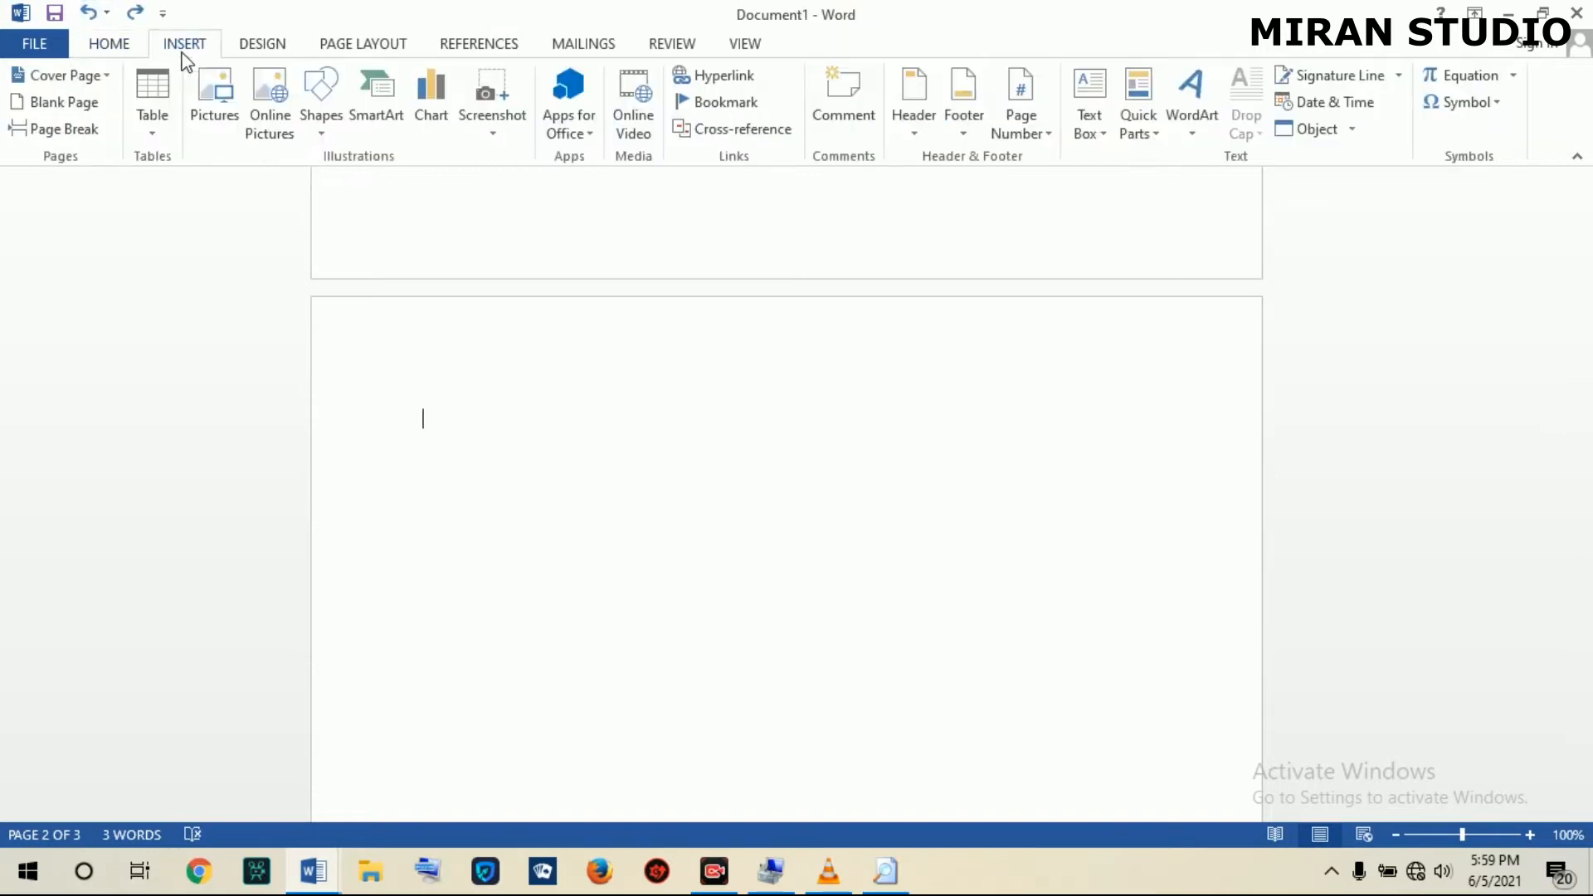
left_click(149, 112)
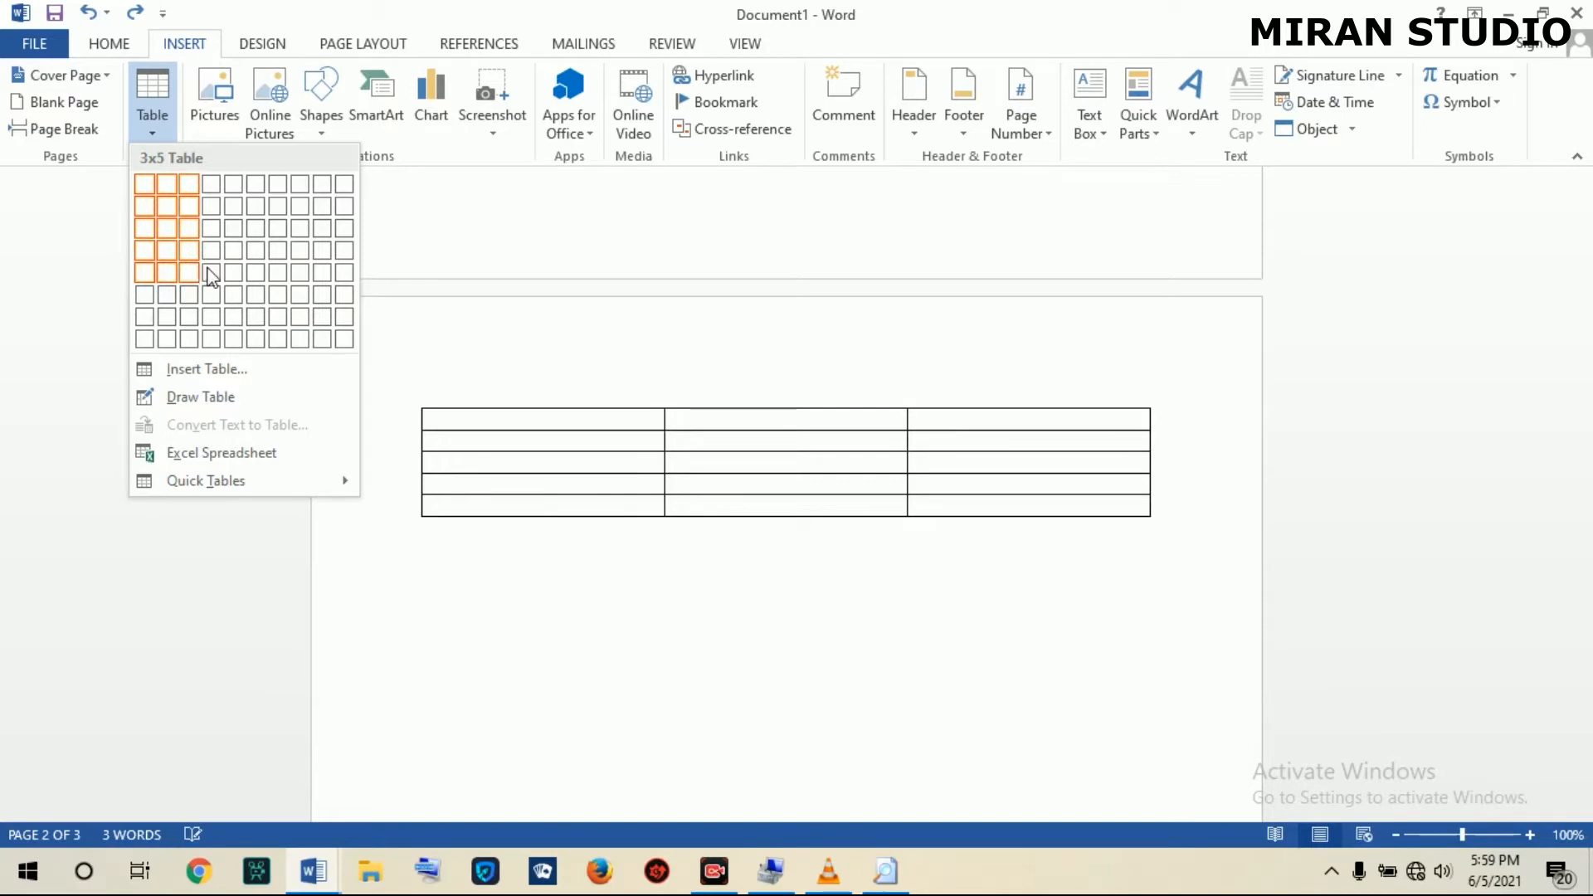
left_click(210, 277)
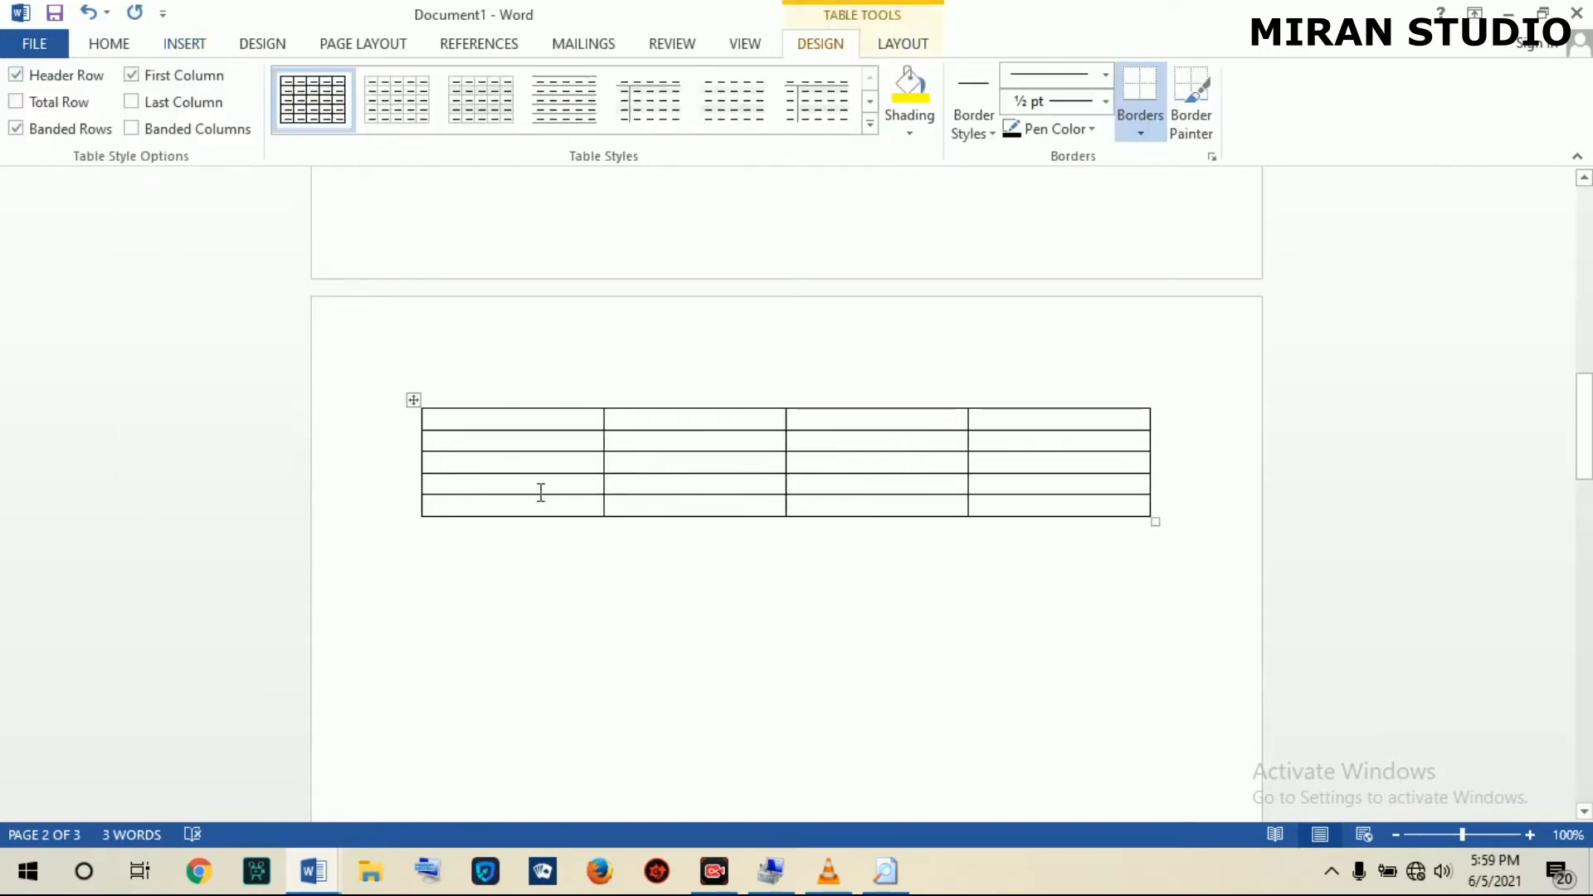
left_click_drag(506, 440, 528, 504)
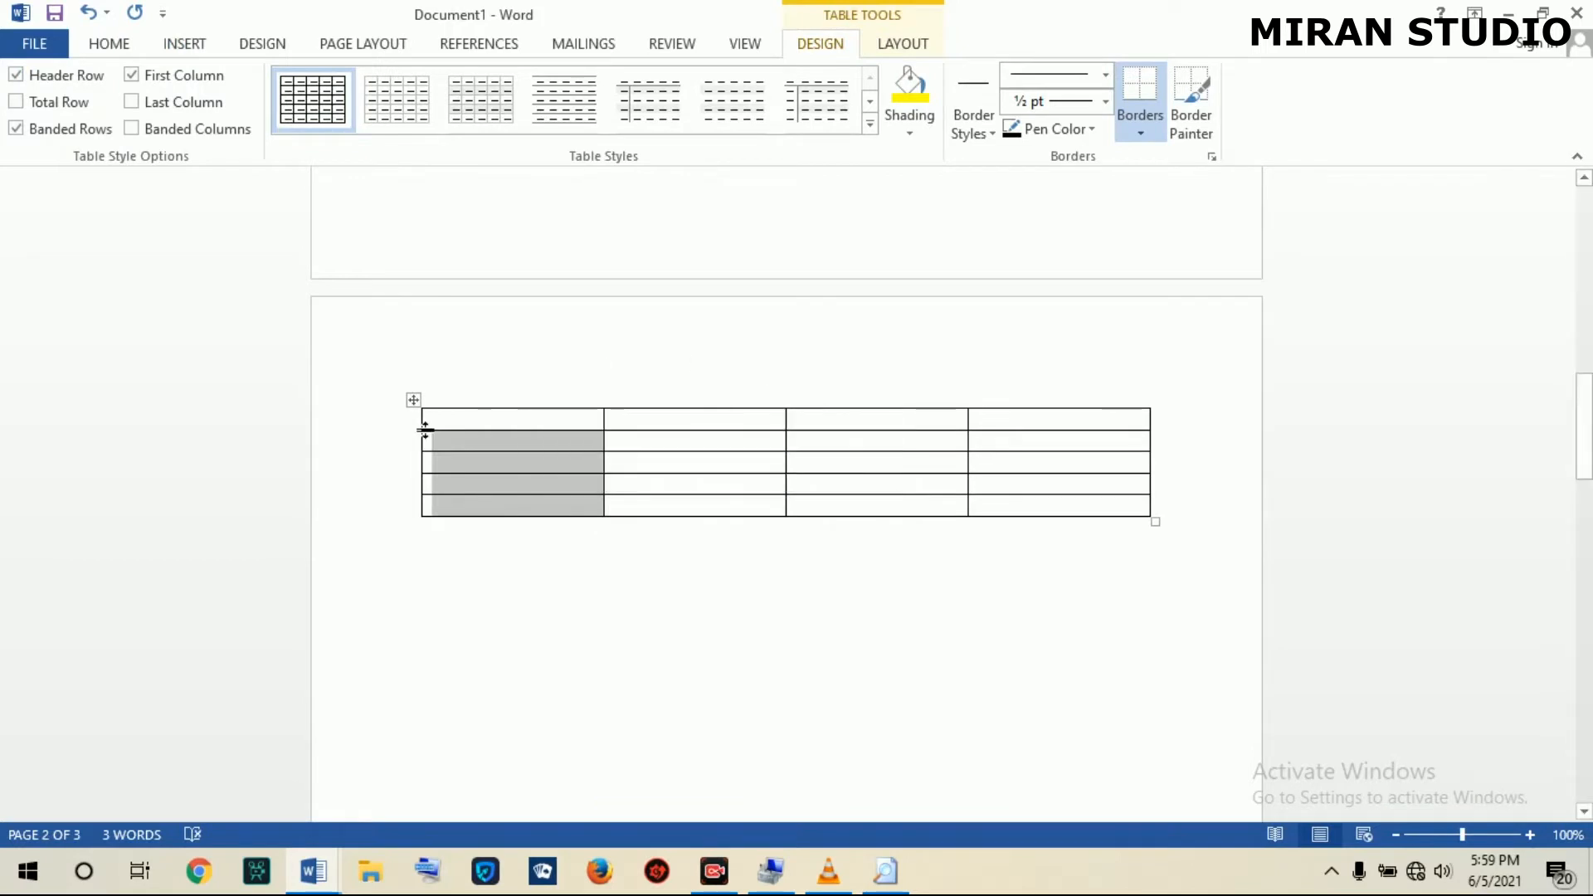
left_click(397, 425)
Enter the headings LANGUAGES, READ, WRITE and SPEAK across the new table's first row.
left_click(459, 427)
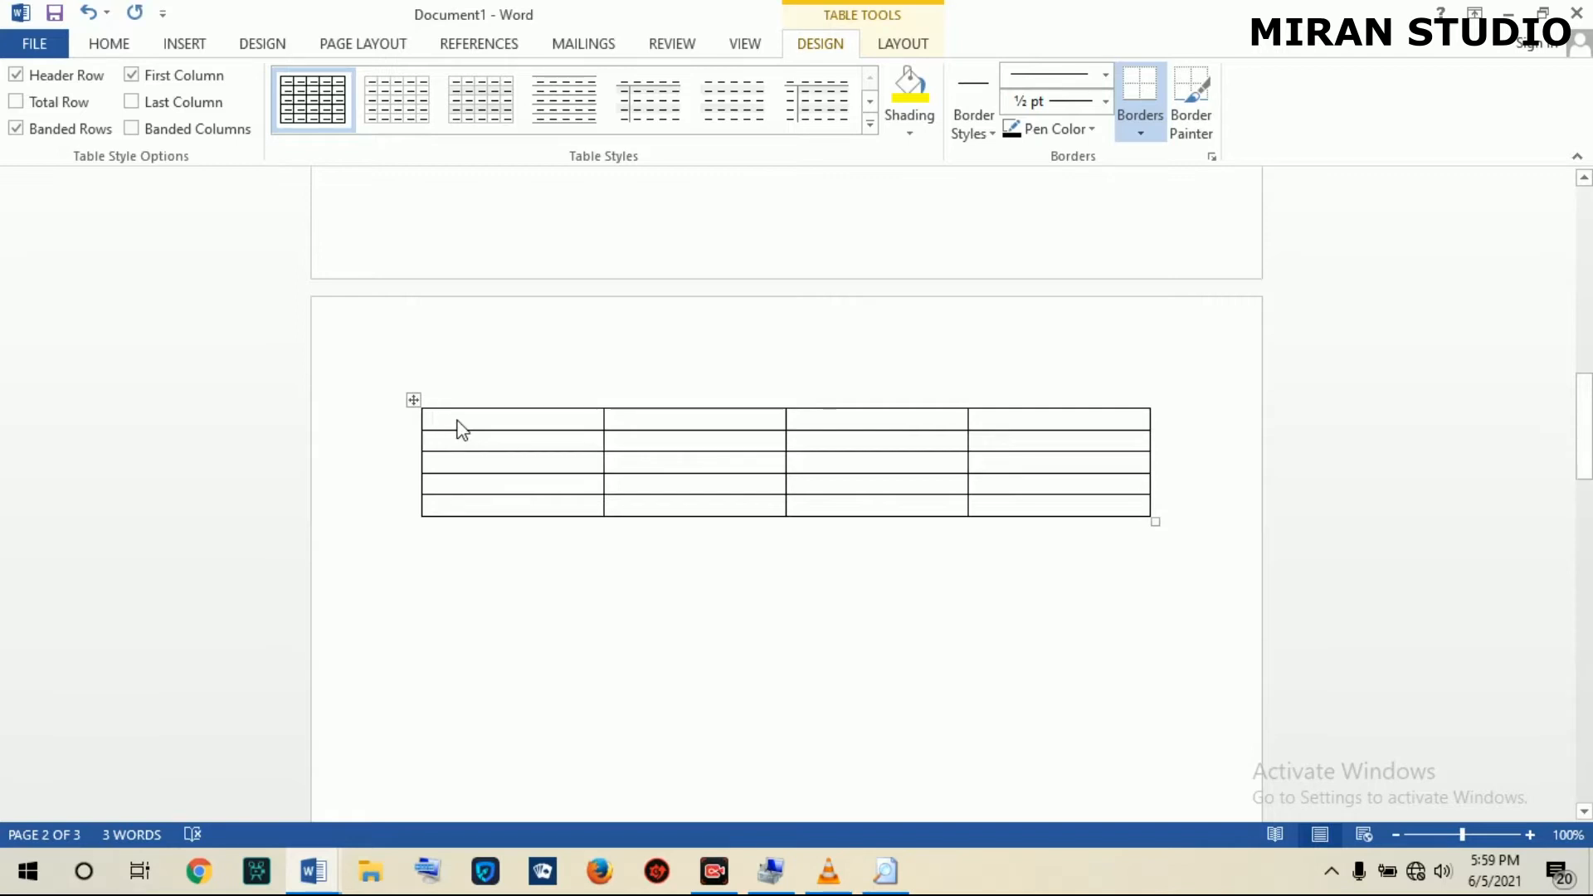
type("LANG")
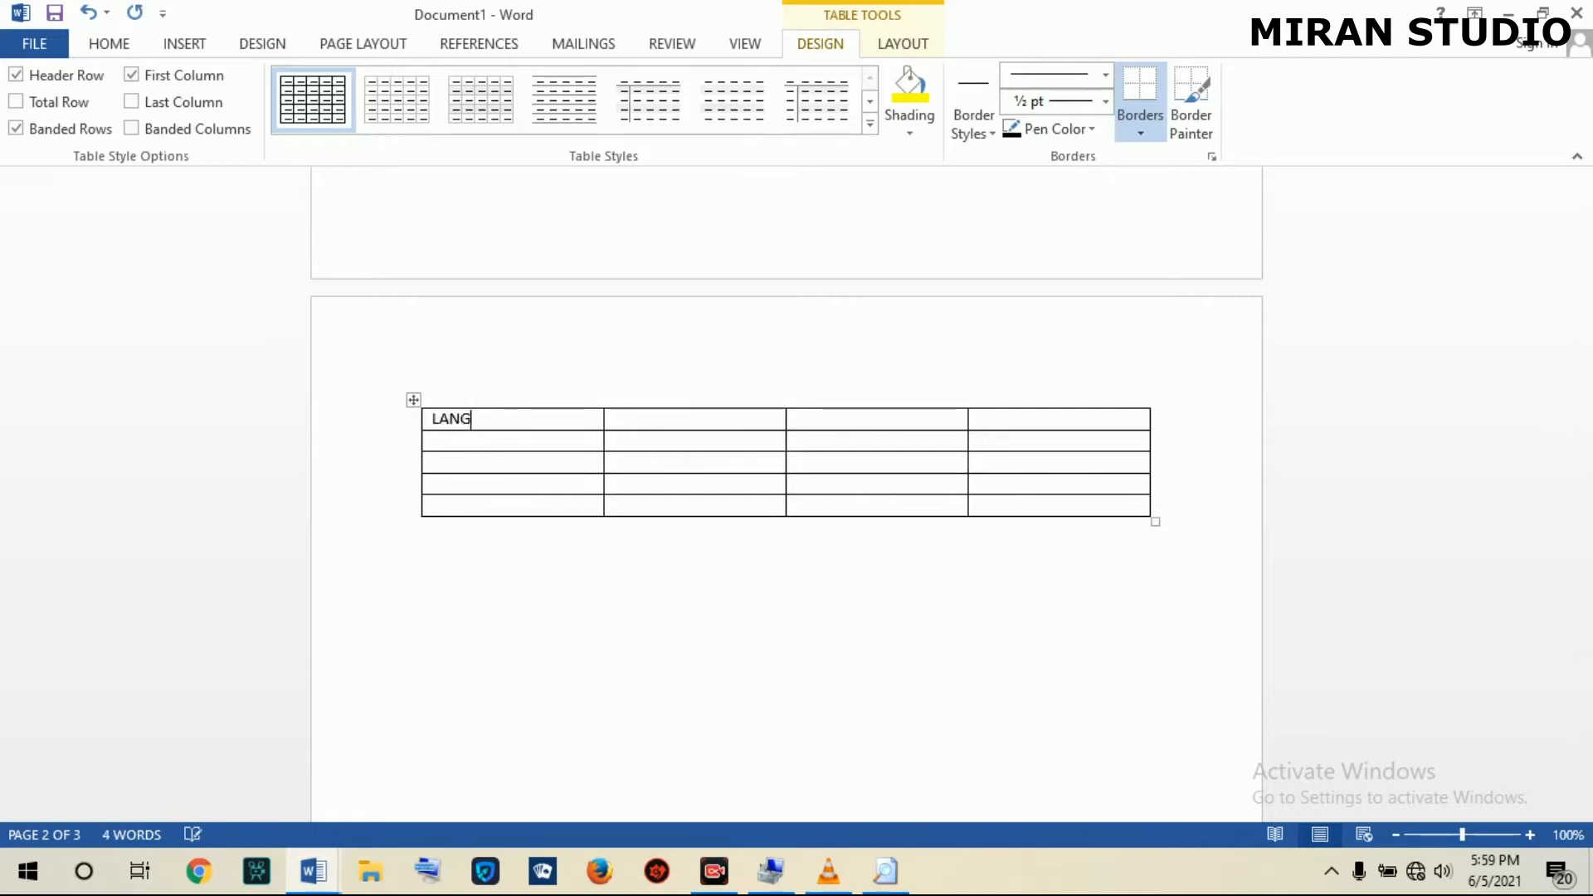
type("UAGES")
left_click(633, 421)
type("READ")
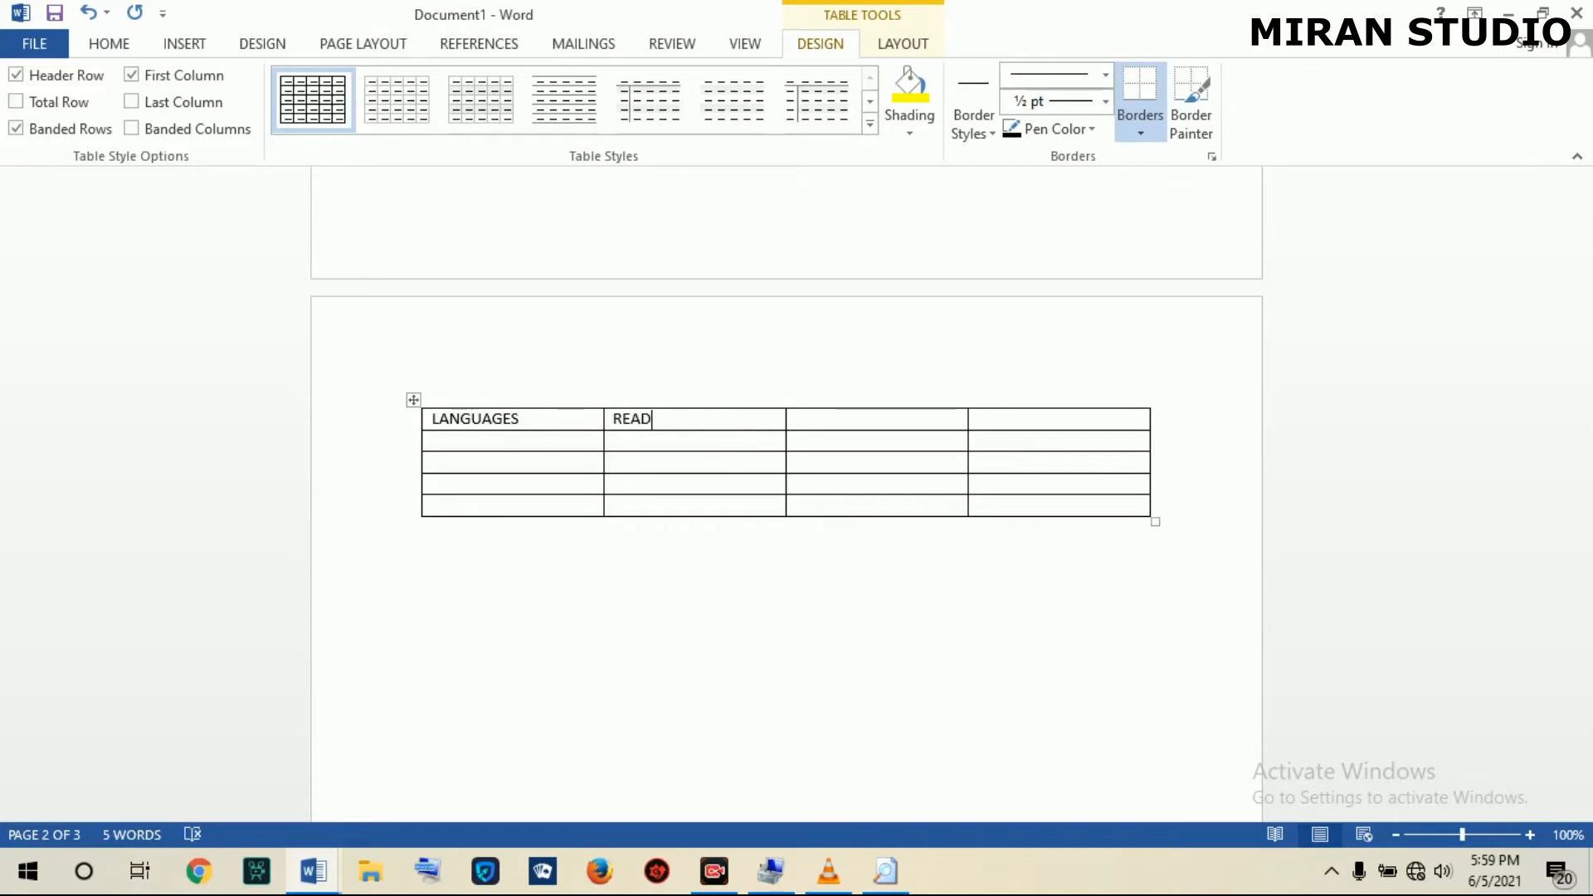
left_click(866, 430)
type("W")
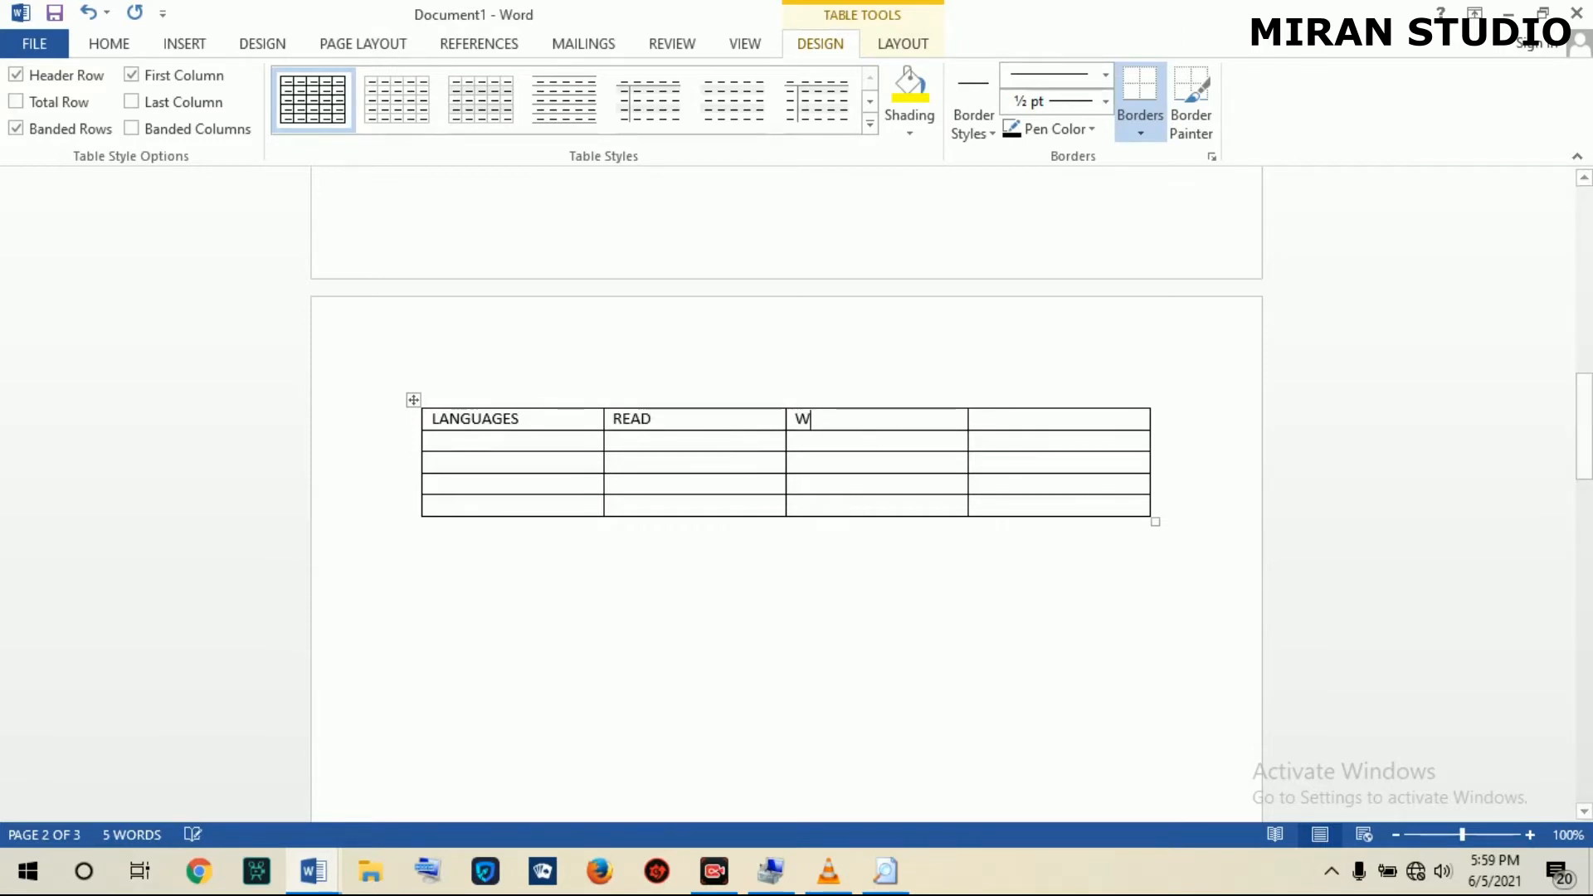
type("RITE")
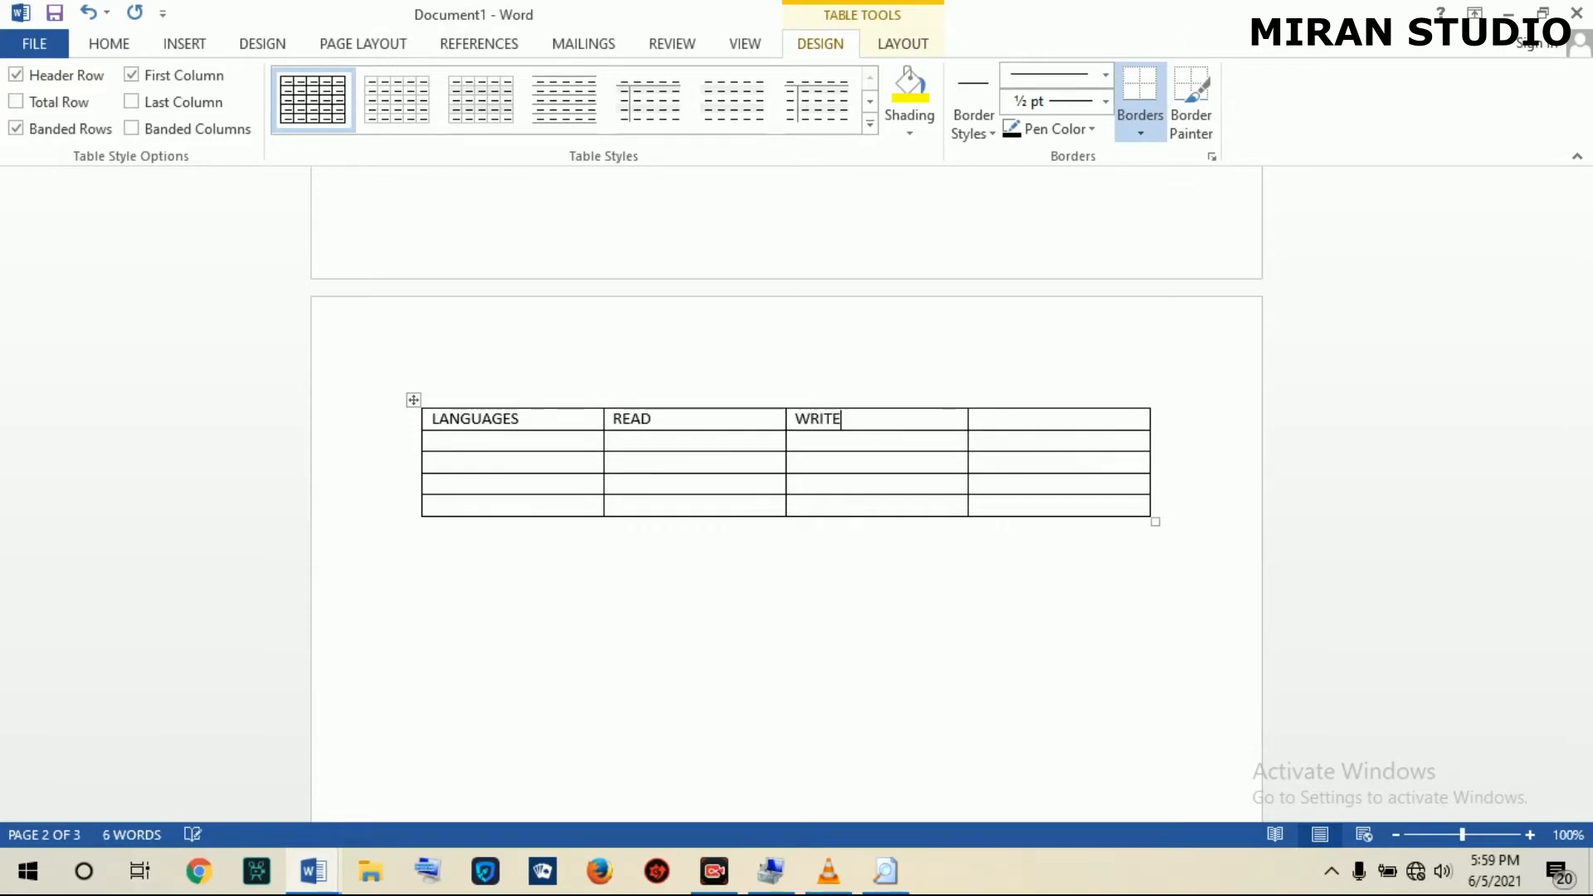
left_click(1011, 423)
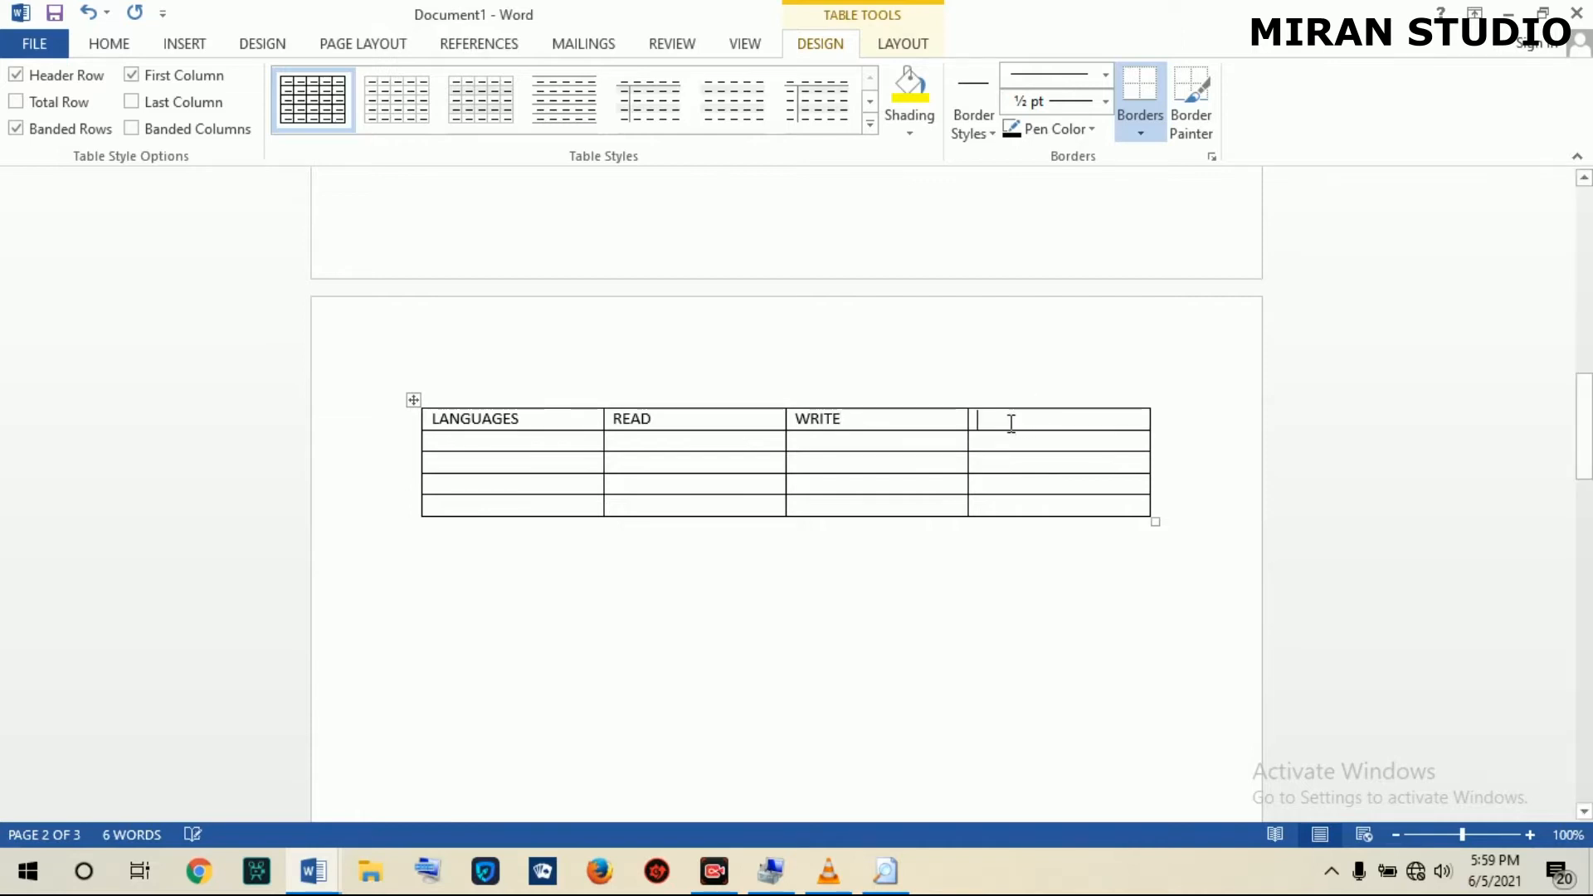
type("SP")
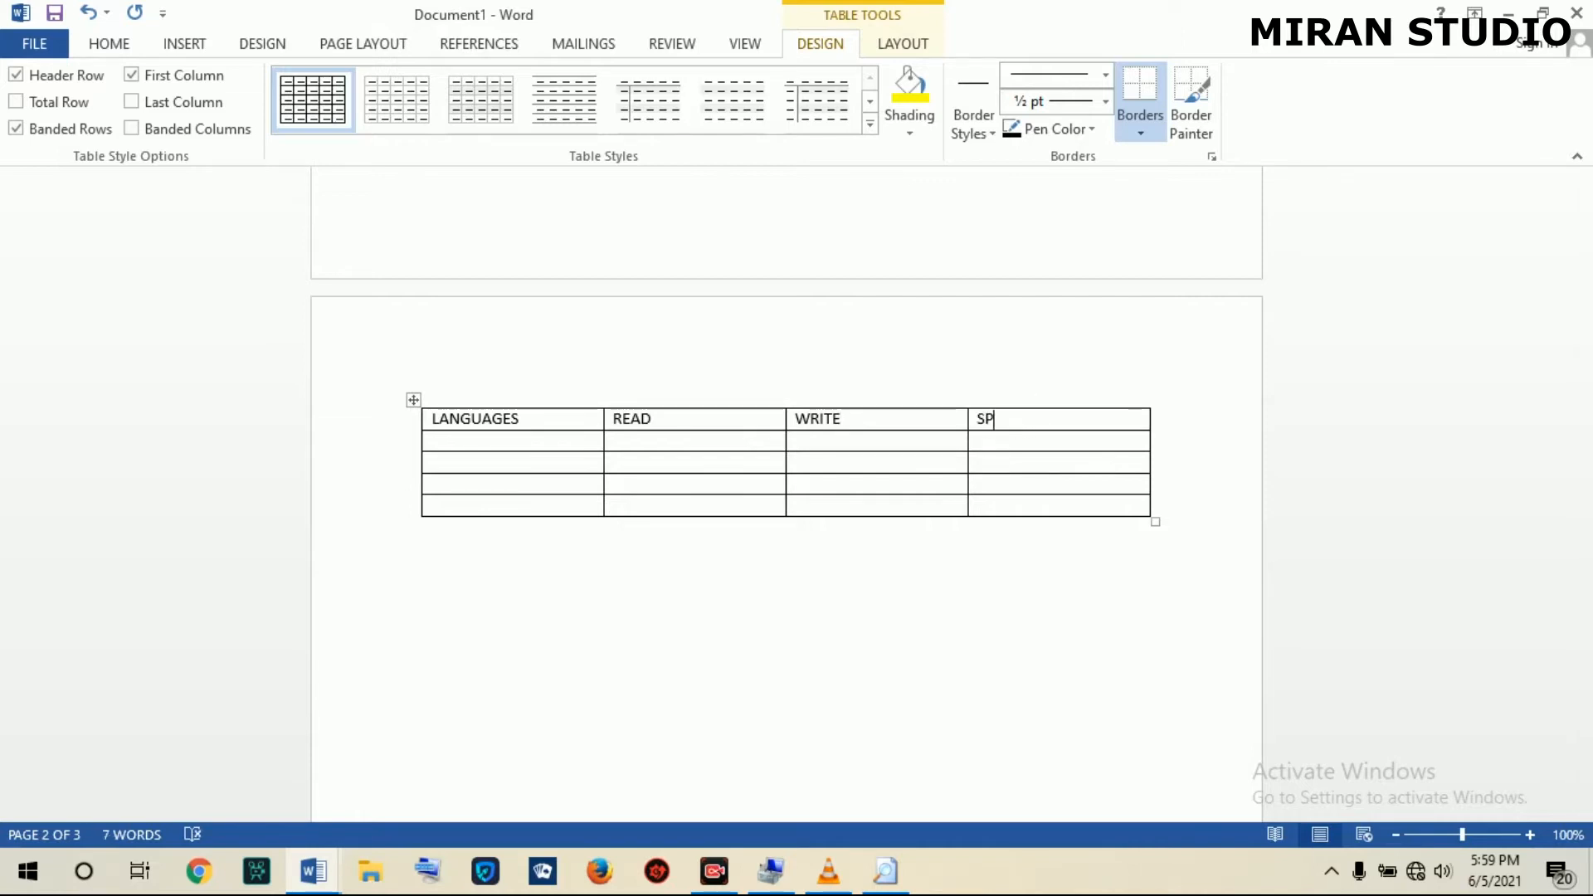
type("EAK")
Make the heading row bold, set its font size to 18 and centre its text.
left_click(374, 431)
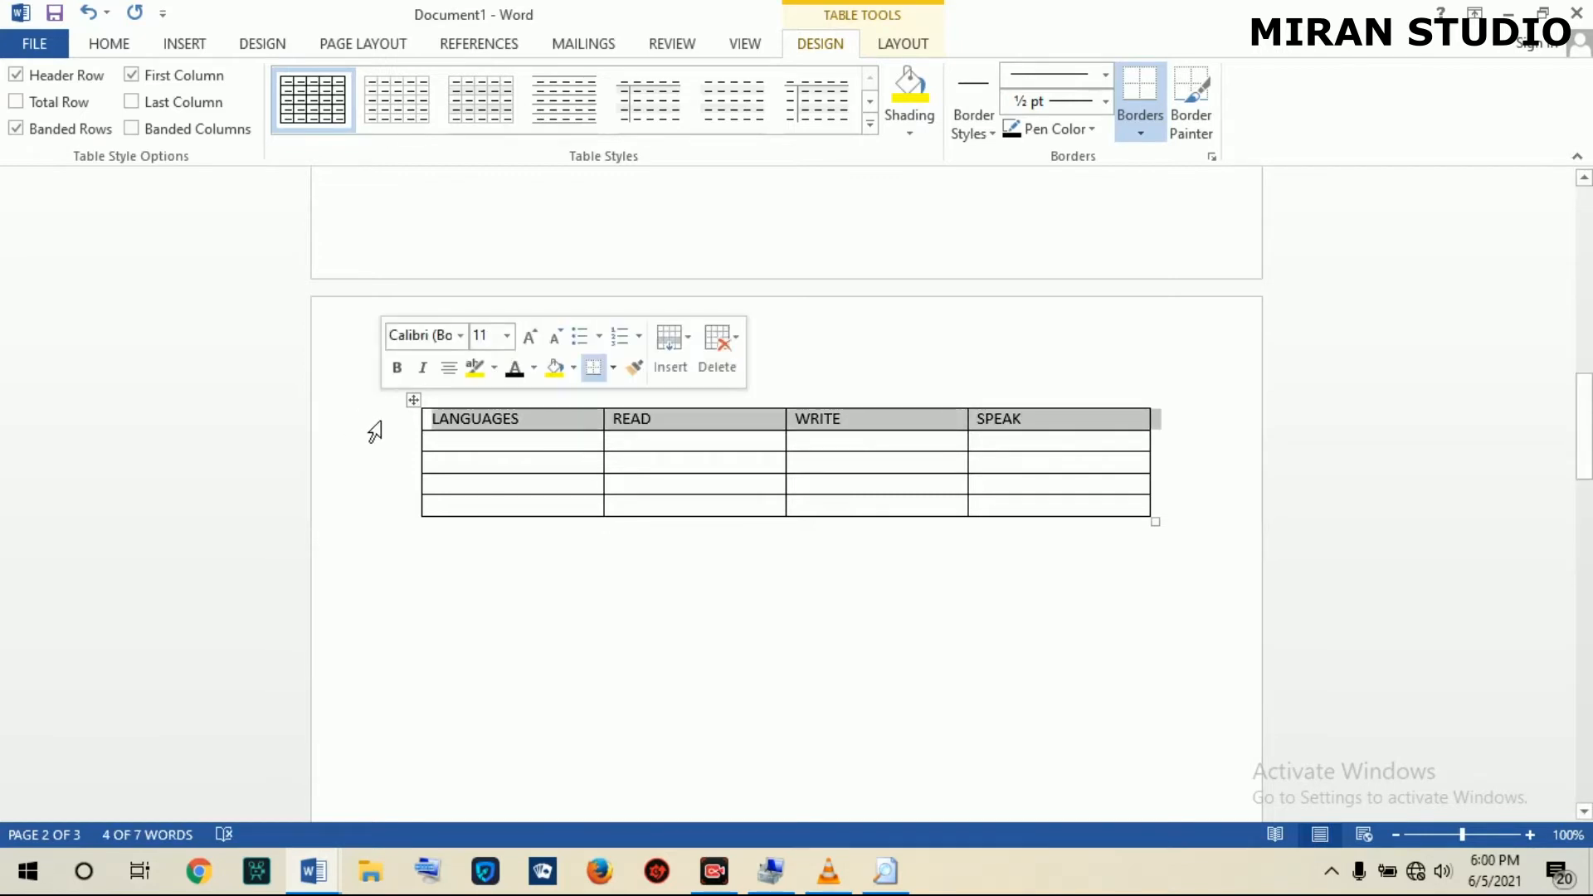
left_click(123, 49)
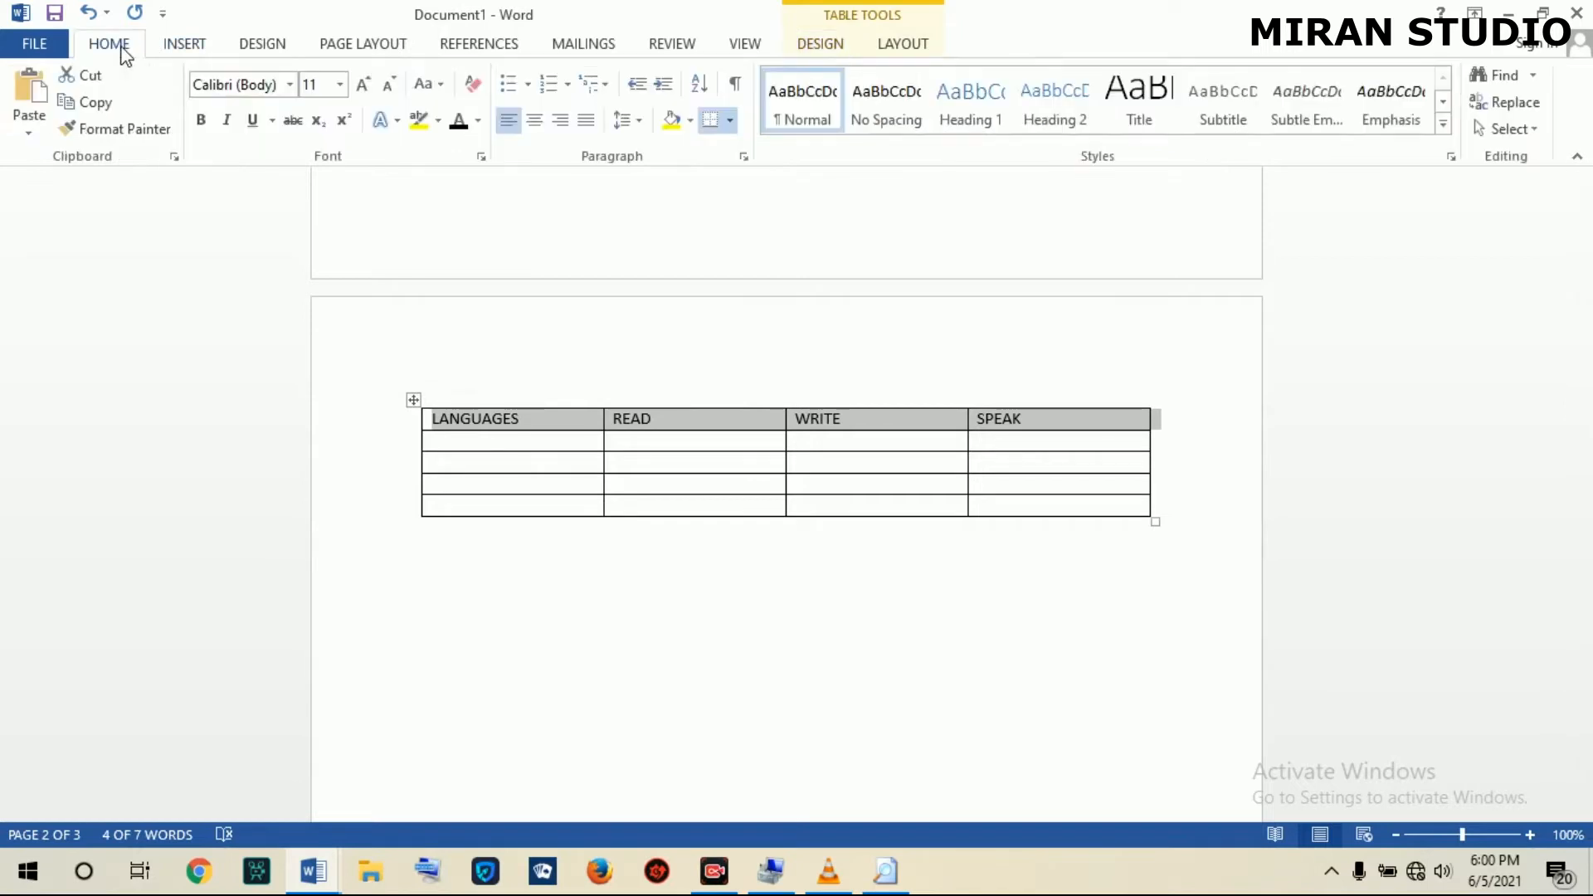
left_click(201, 120)
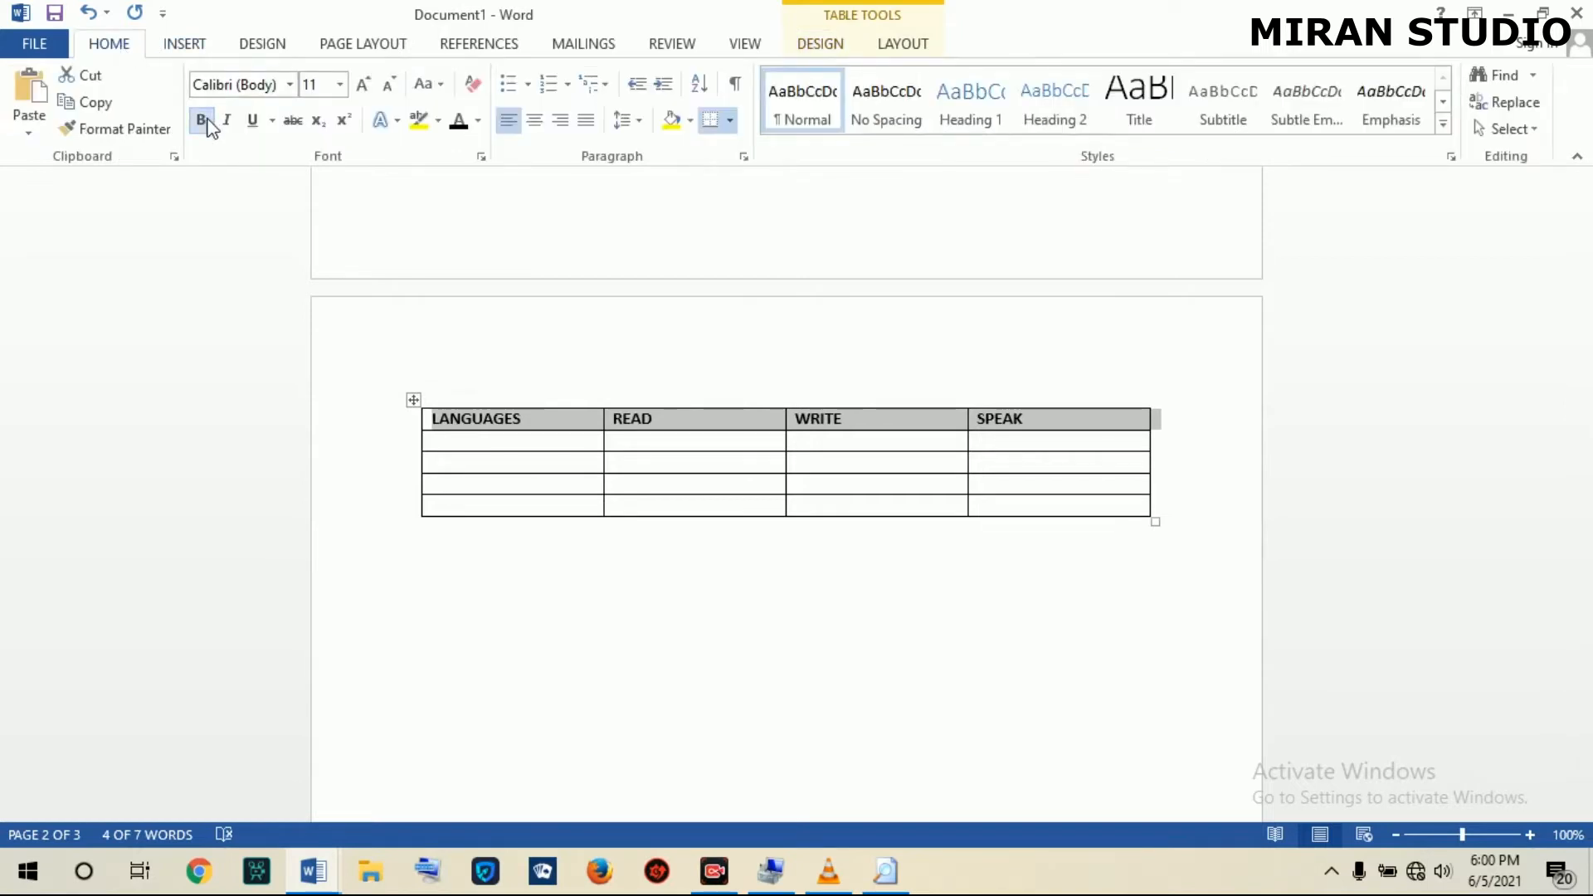
double_click(357, 91)
left_click(362, 85)
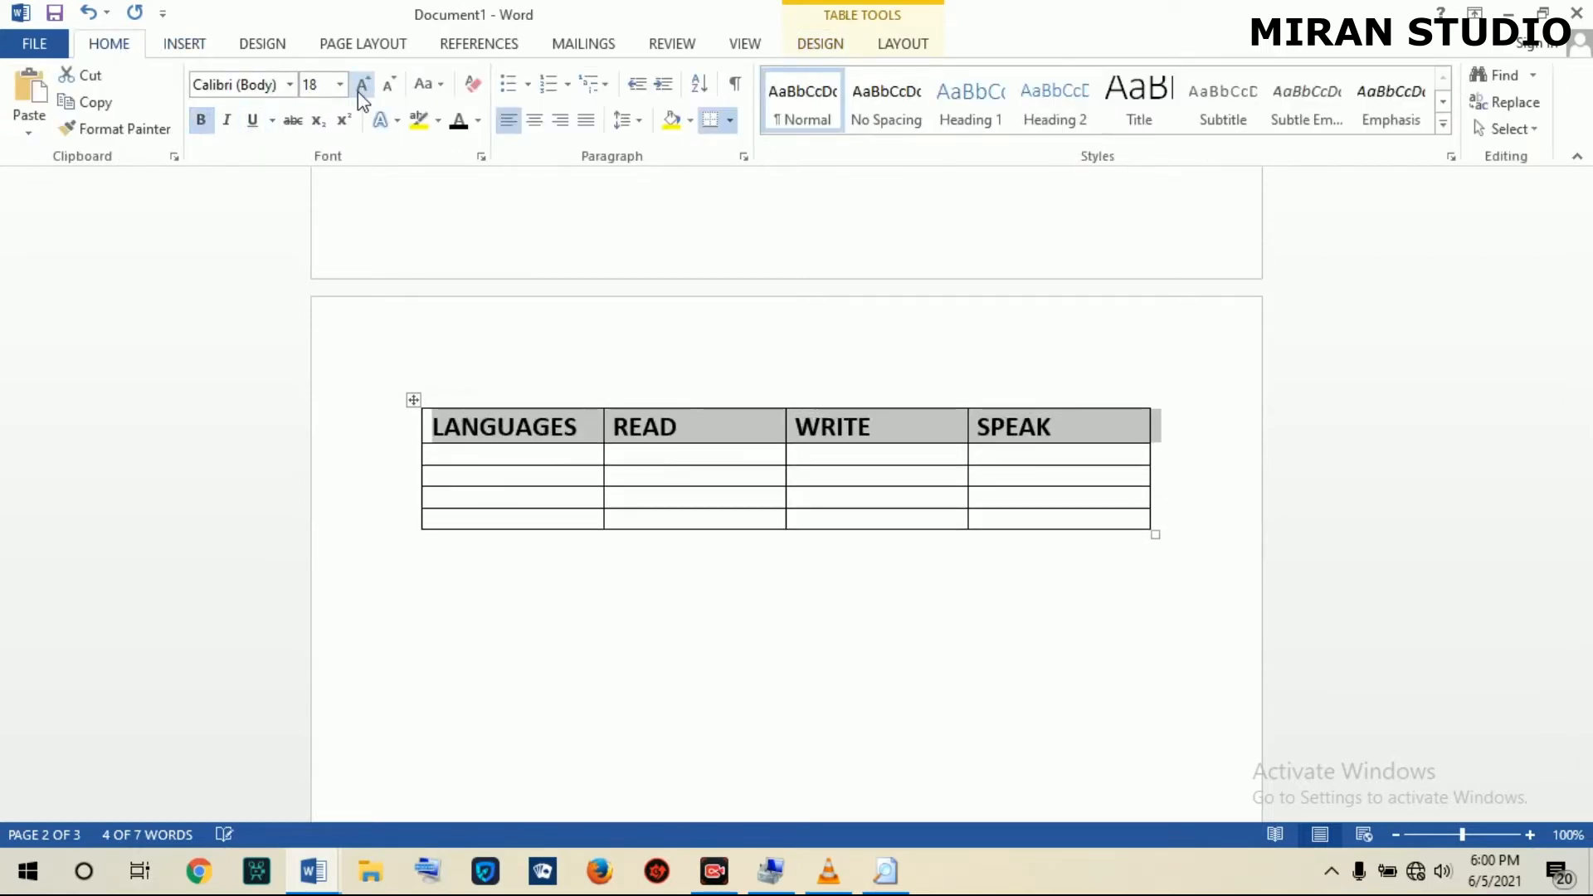
left_click(531, 123)
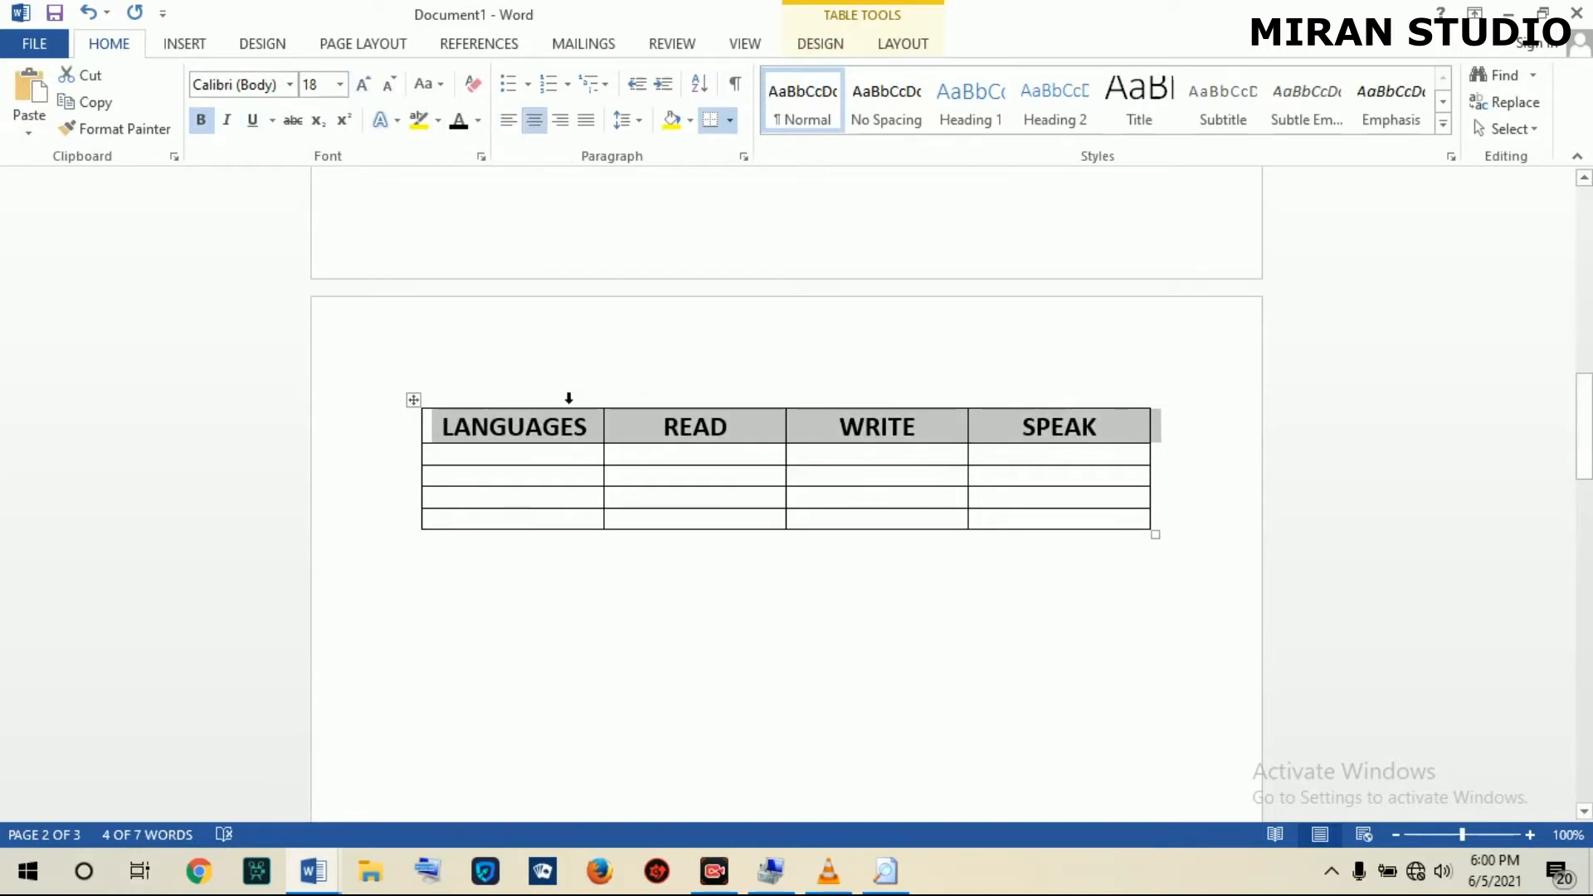
Enter English, kinyarwanda, swahili and french in the four cells below the LANGUAGES heading.
left_click(505, 503)
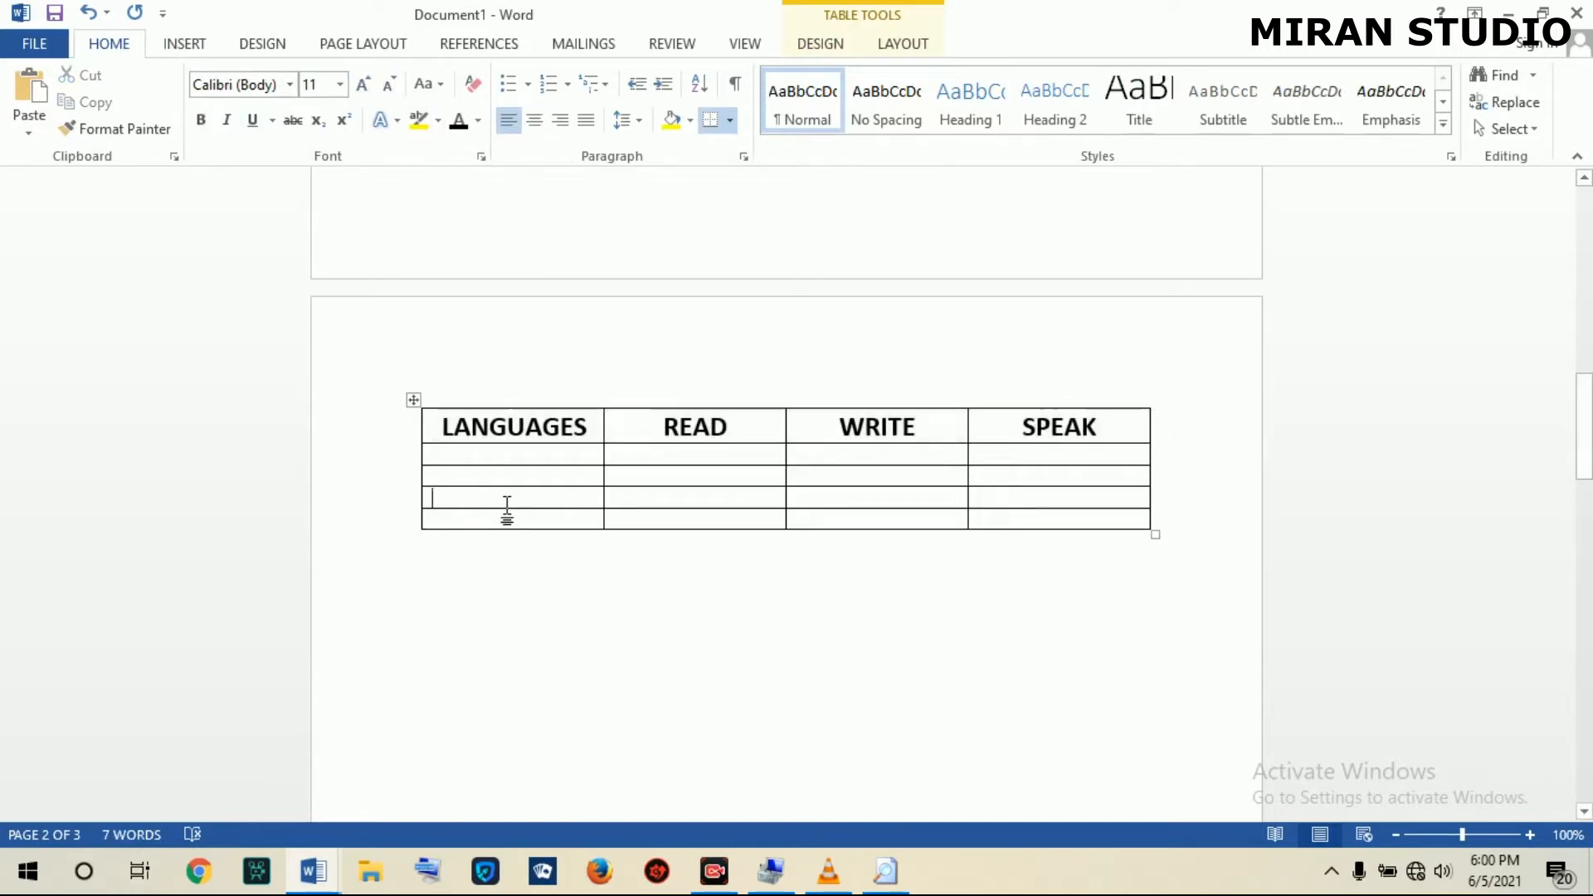
left_click(471, 457)
type("English")
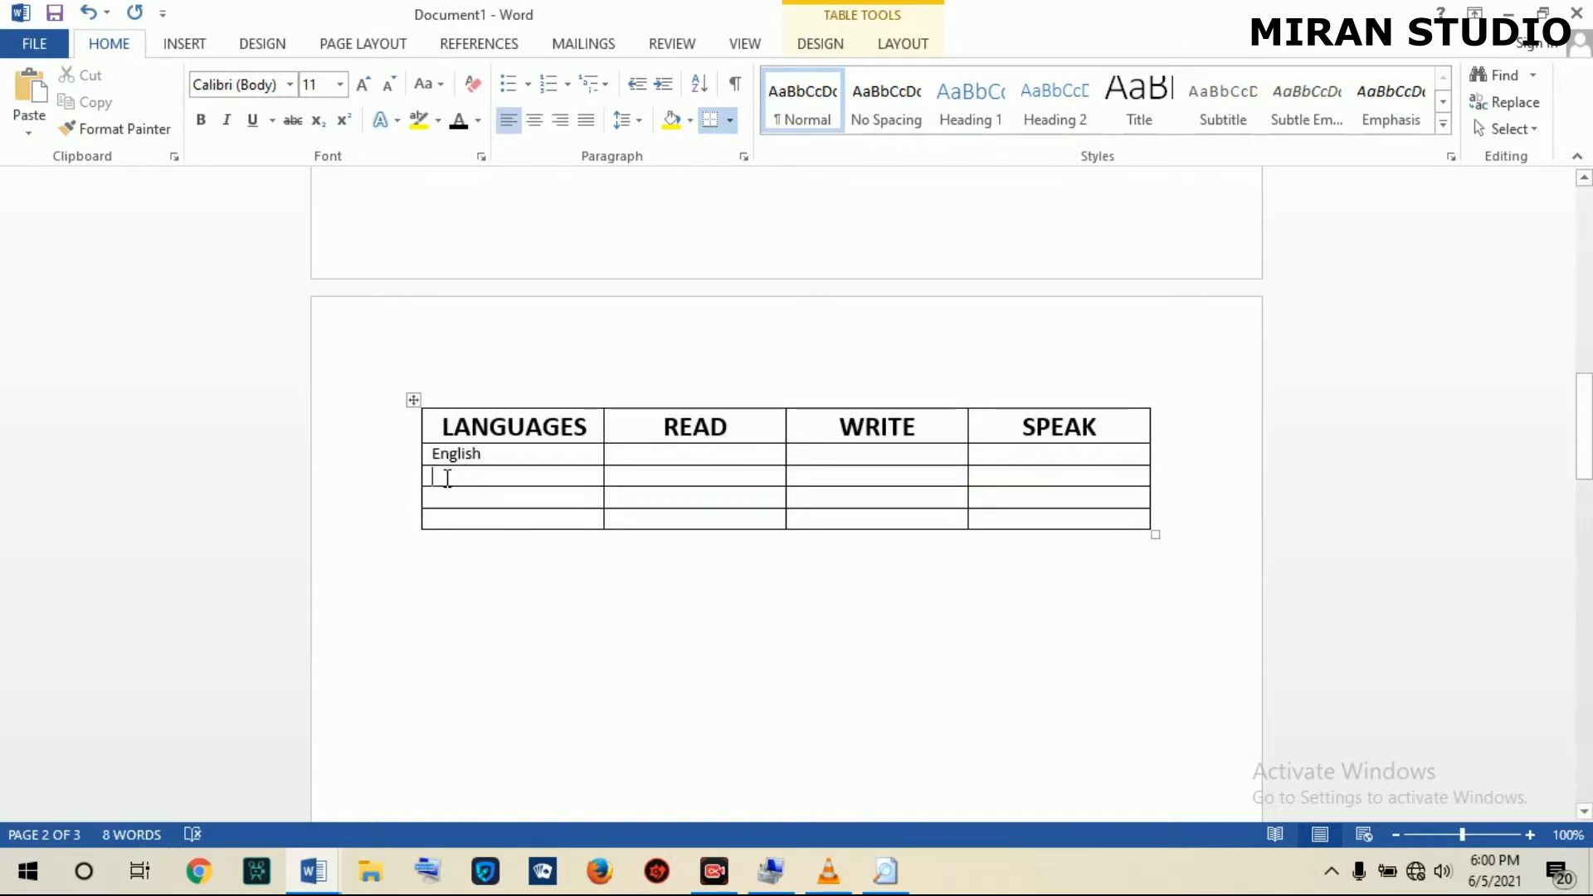
type("kin")
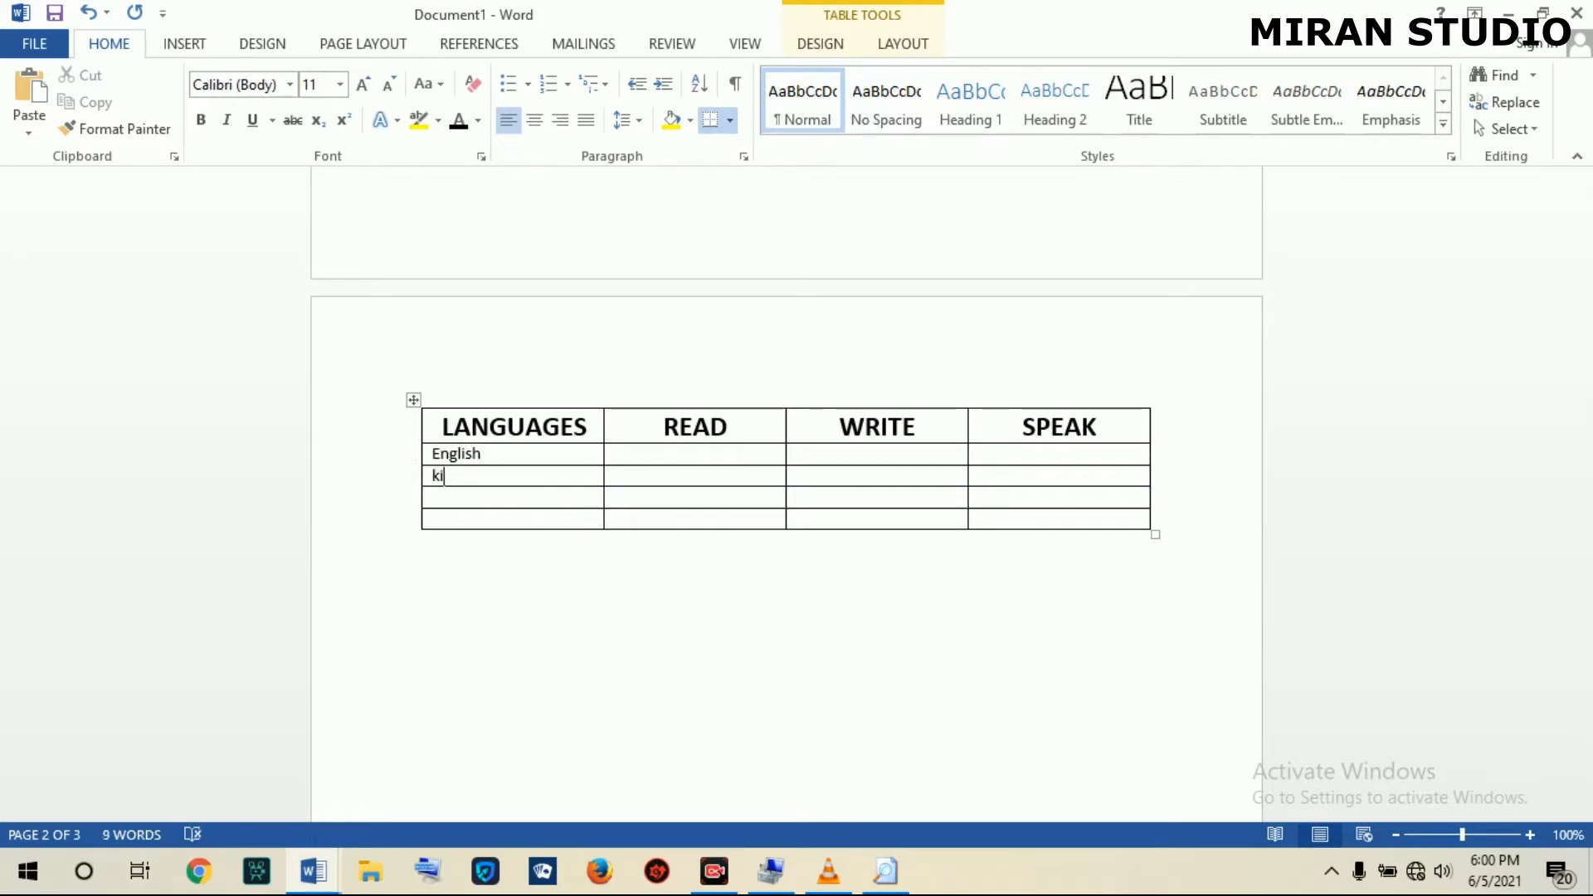
type("yarwanda")
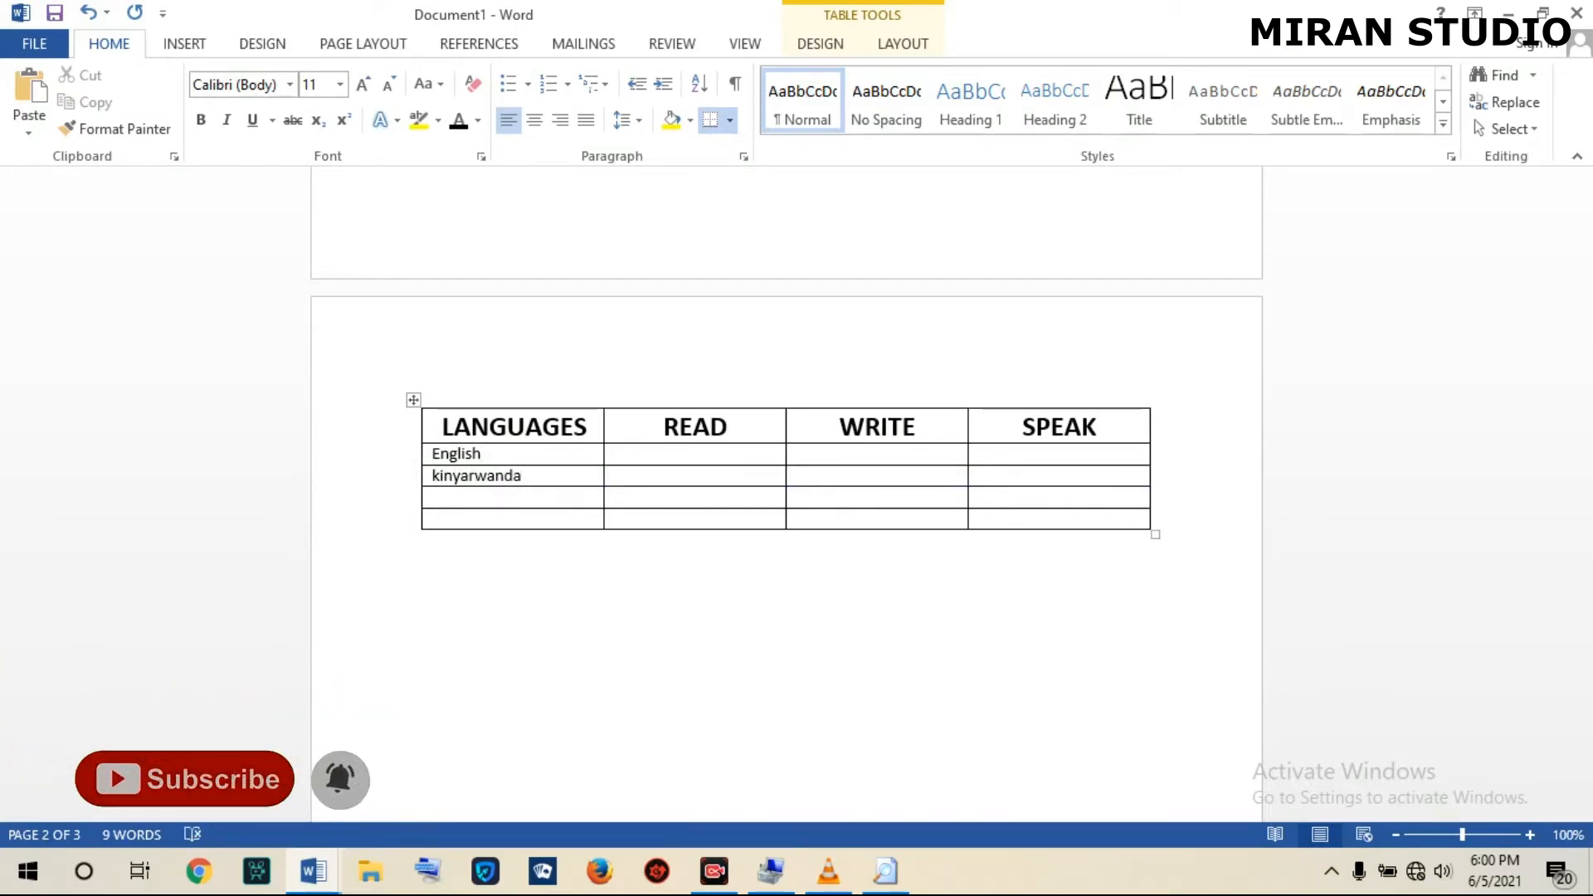
left_click(448, 501)
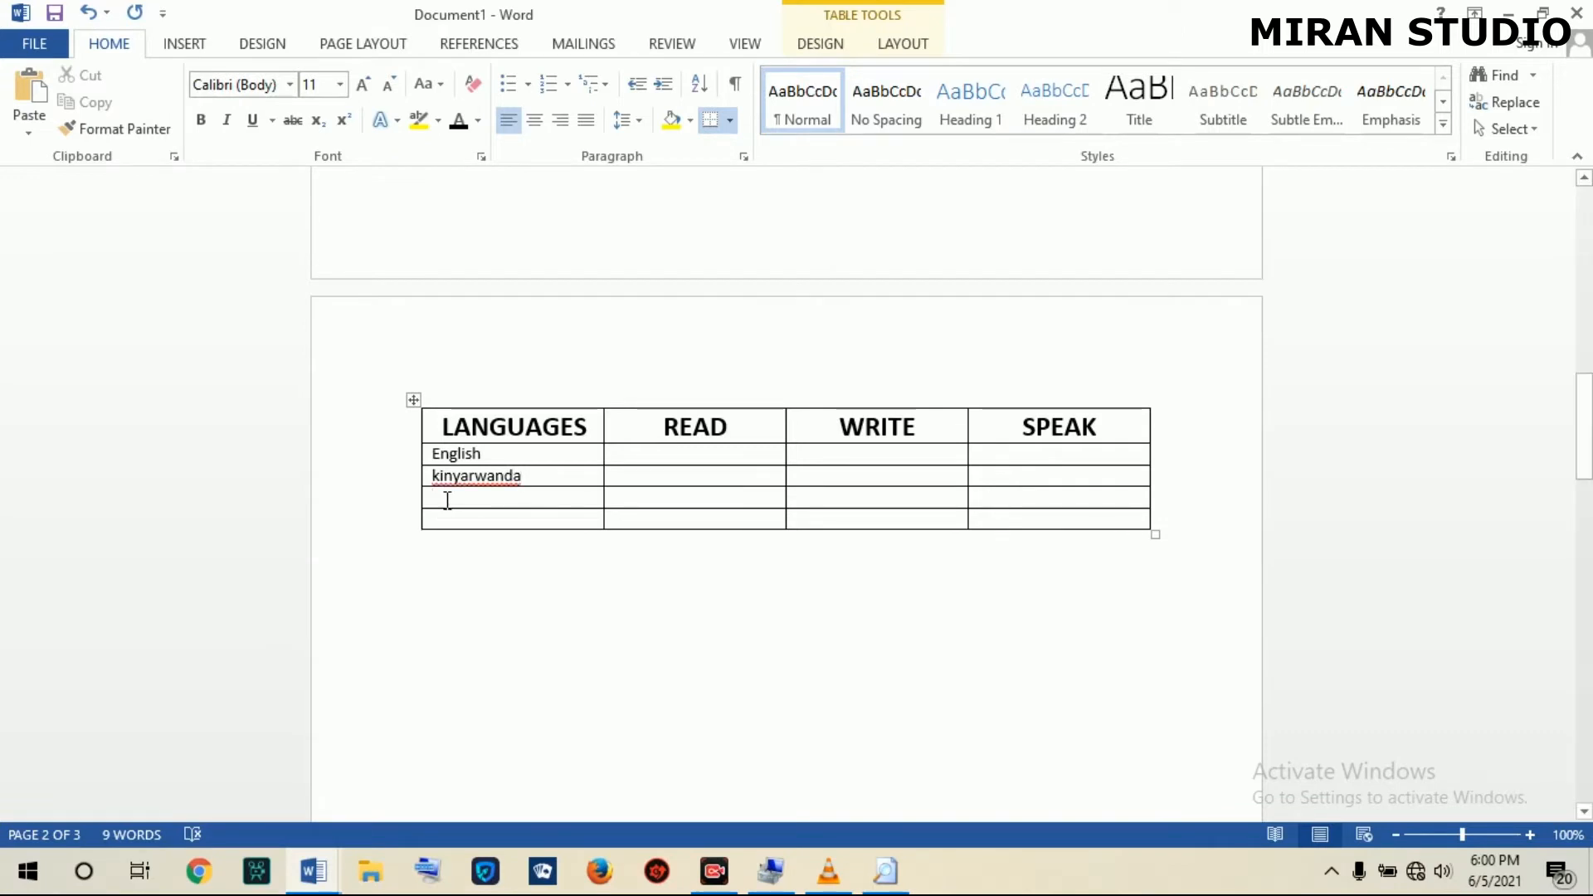
type("s")
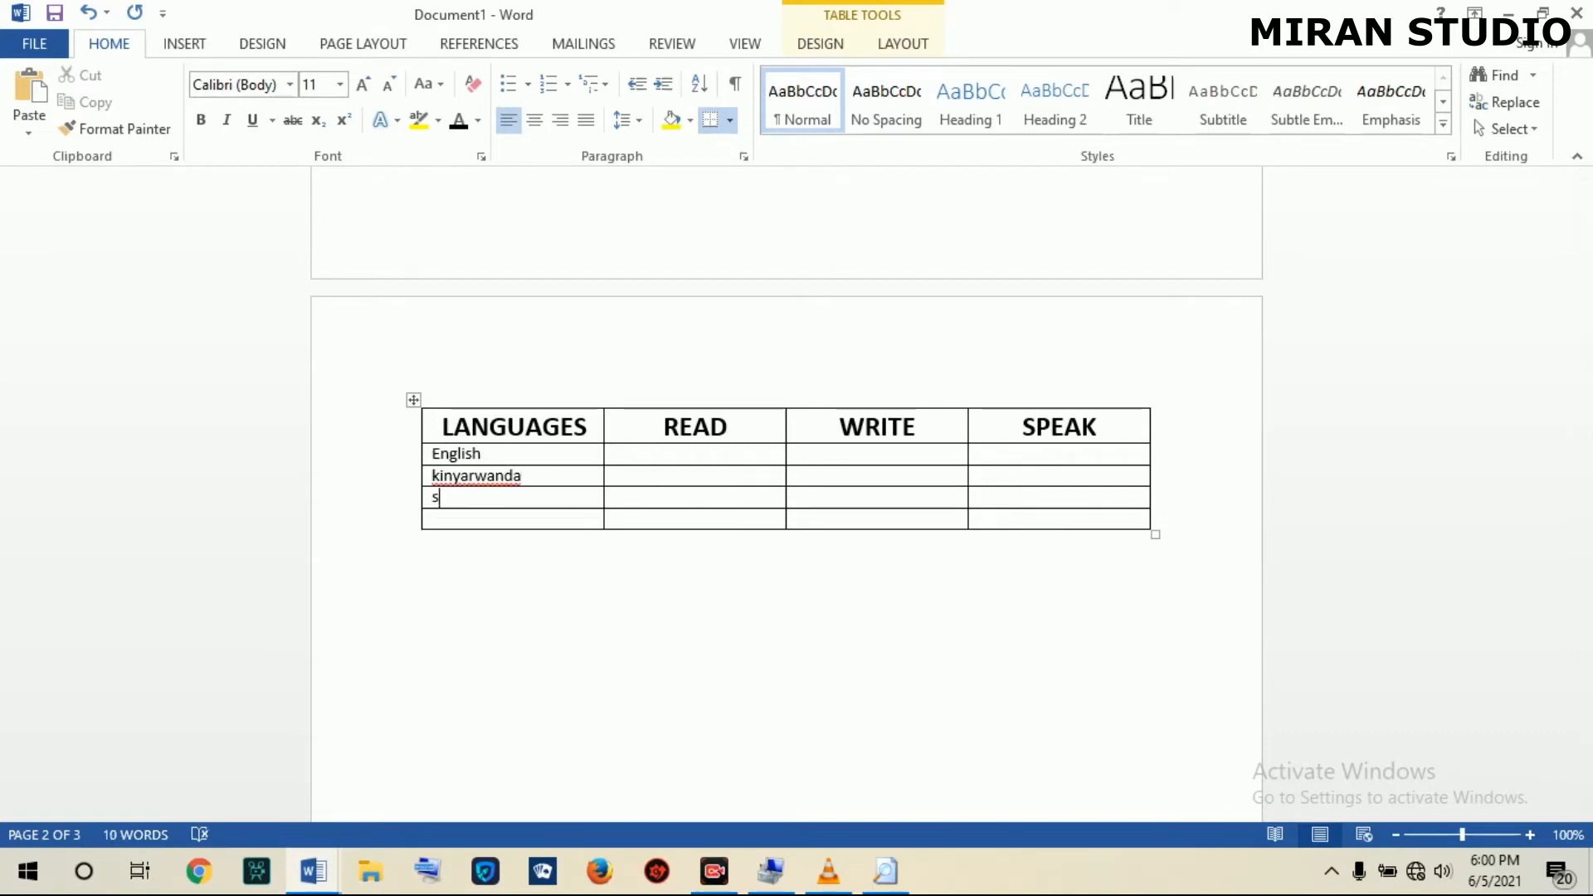
type("wahili")
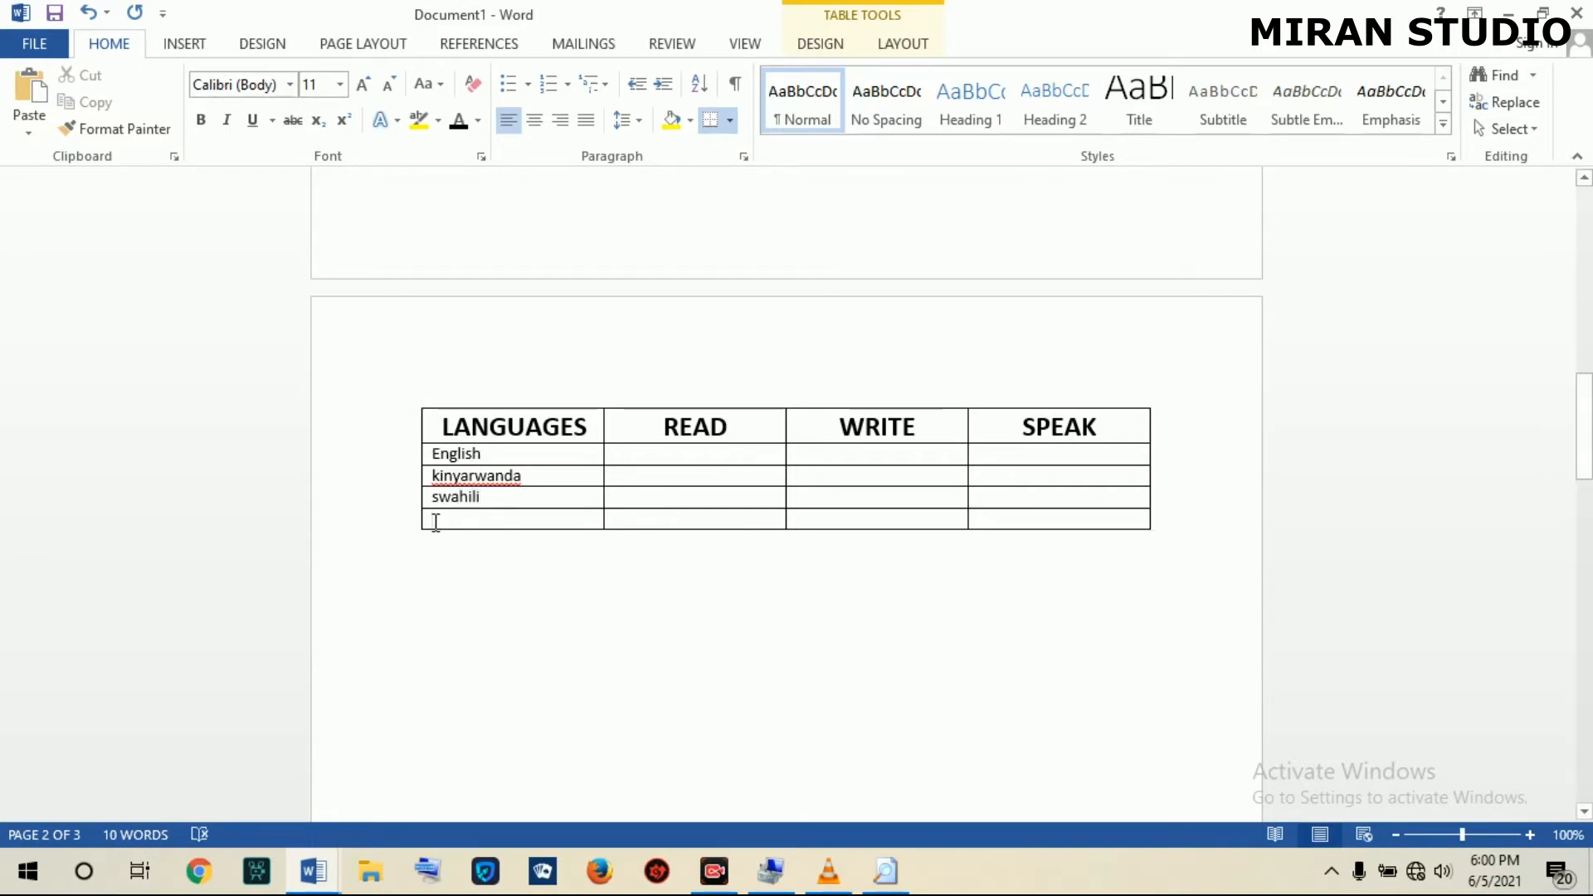
type("french")
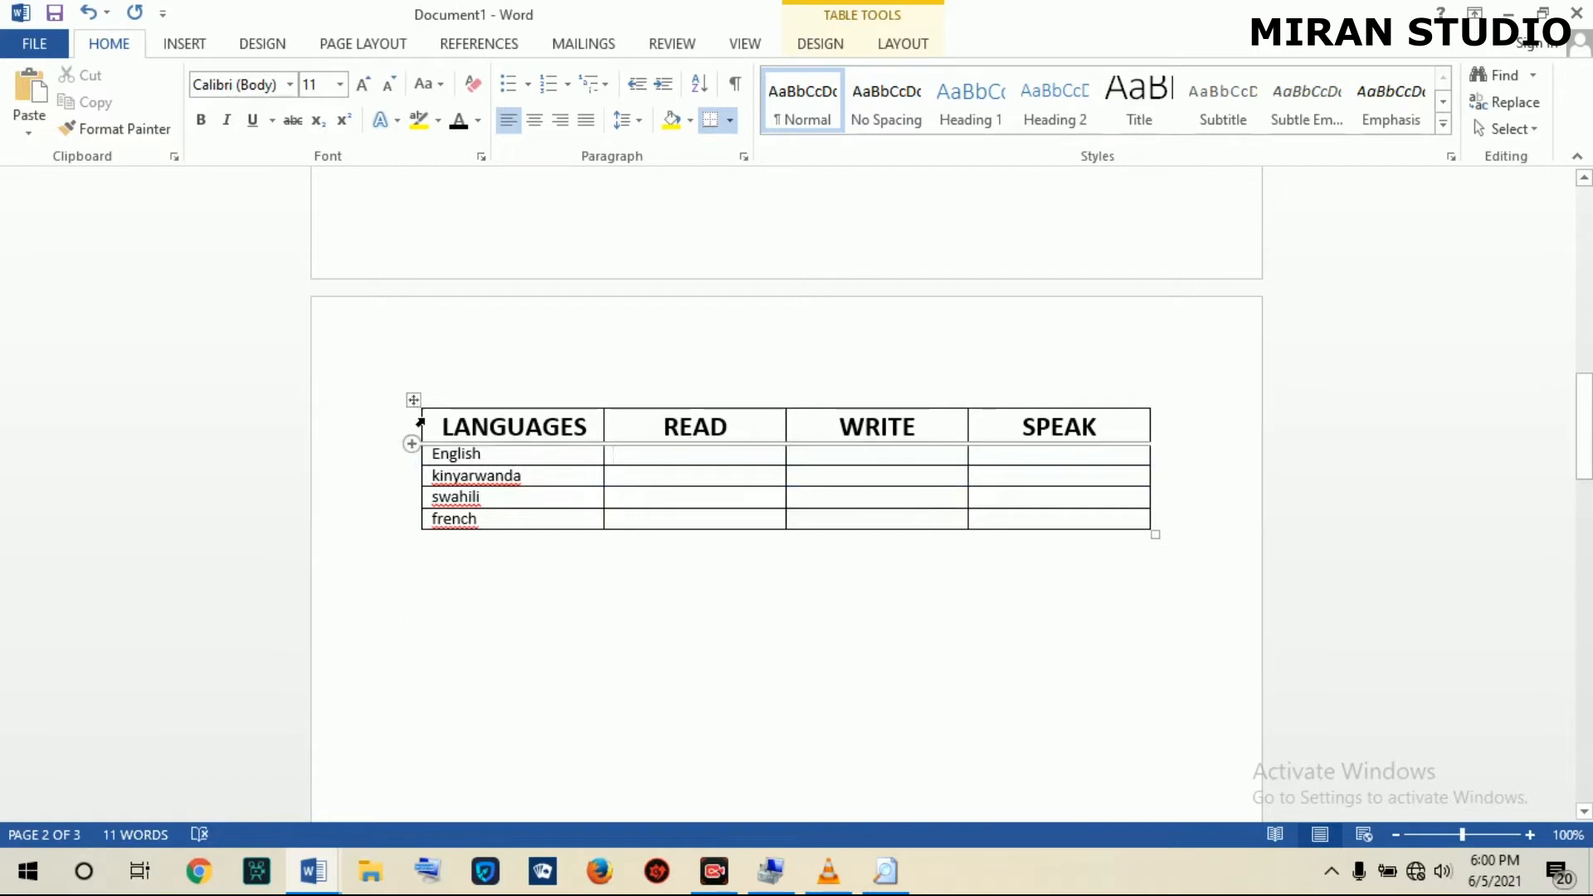
Fill the English row's READ cell with Excellent and its WRITE and SPEAK cells with excellent.
mouse_move(397, 546)
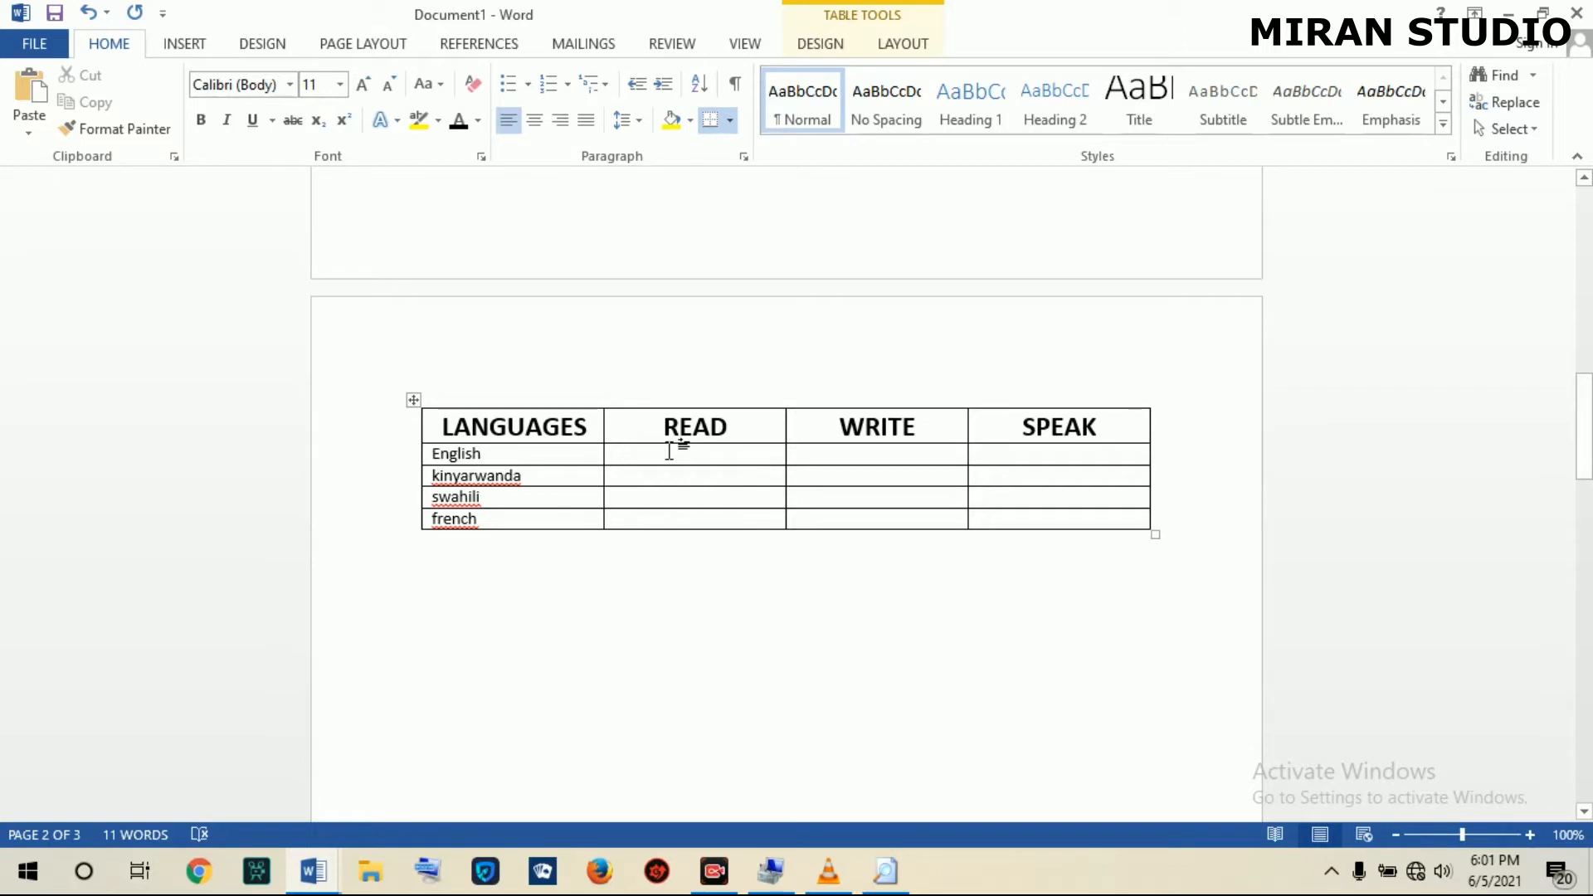
type("exc")
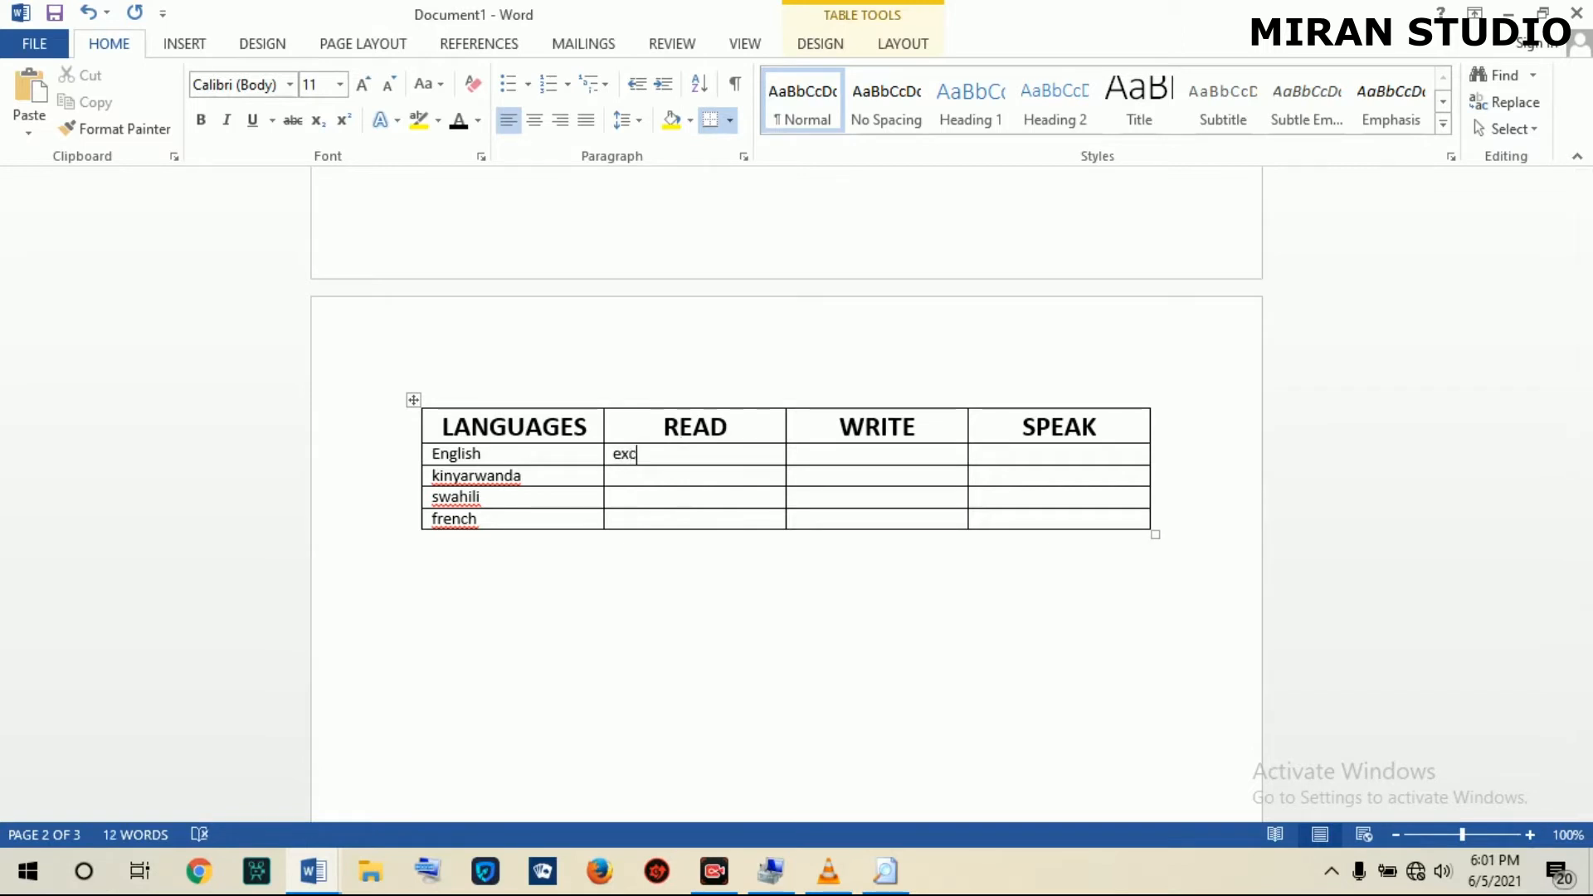
type("elent")
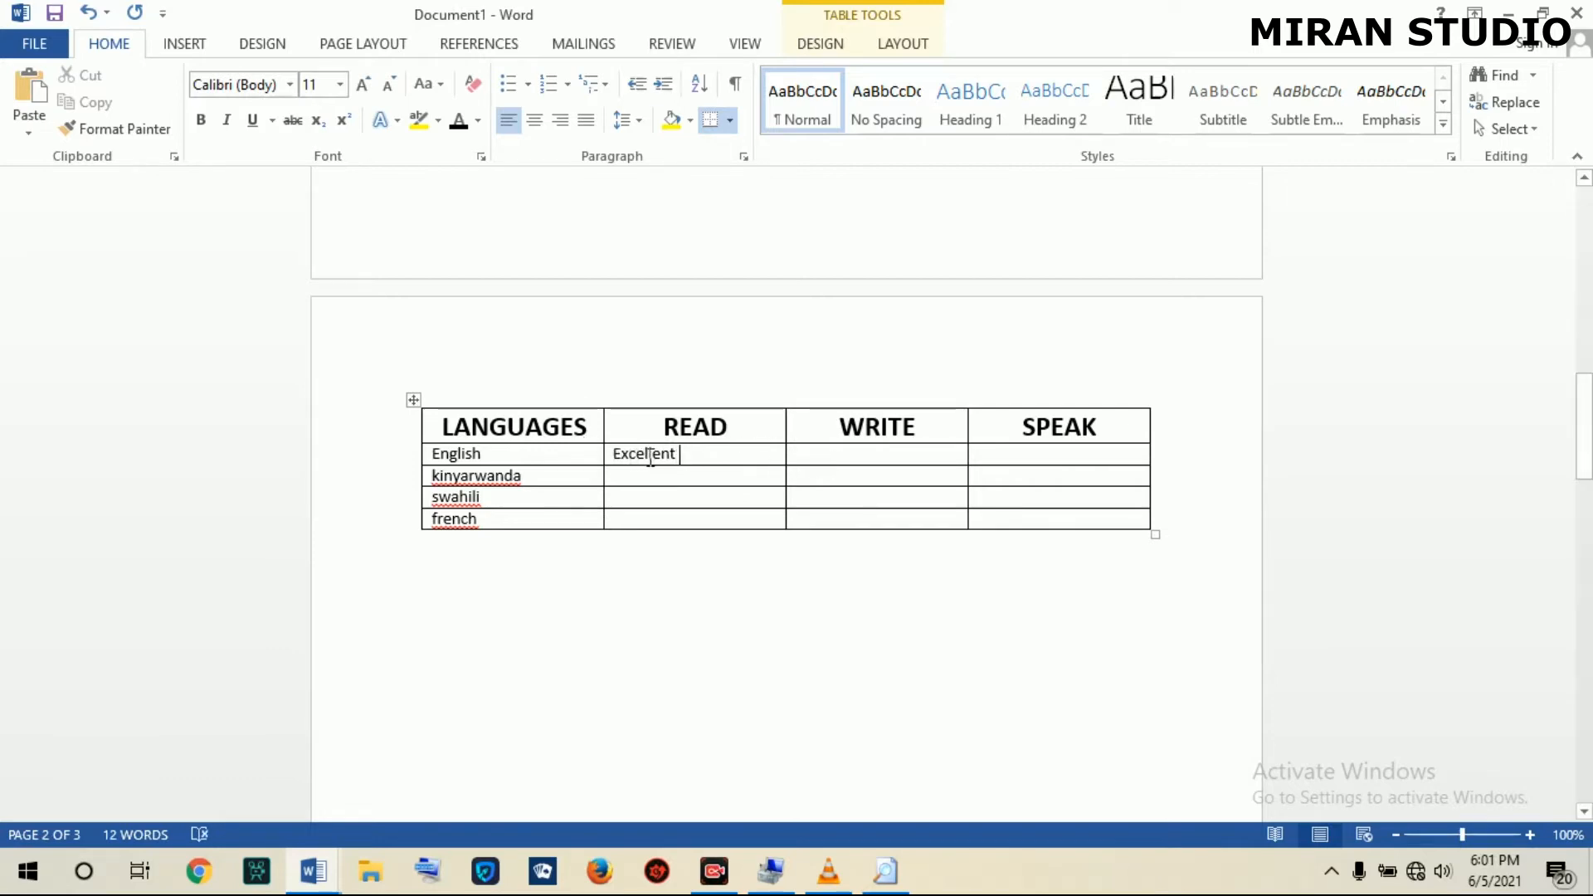
mouse_move(682, 455)
left_mouse_down()
mouse_move(657, 452)
mouse_move(679, 453)
left_mouse_up()
left_click(826, 455)
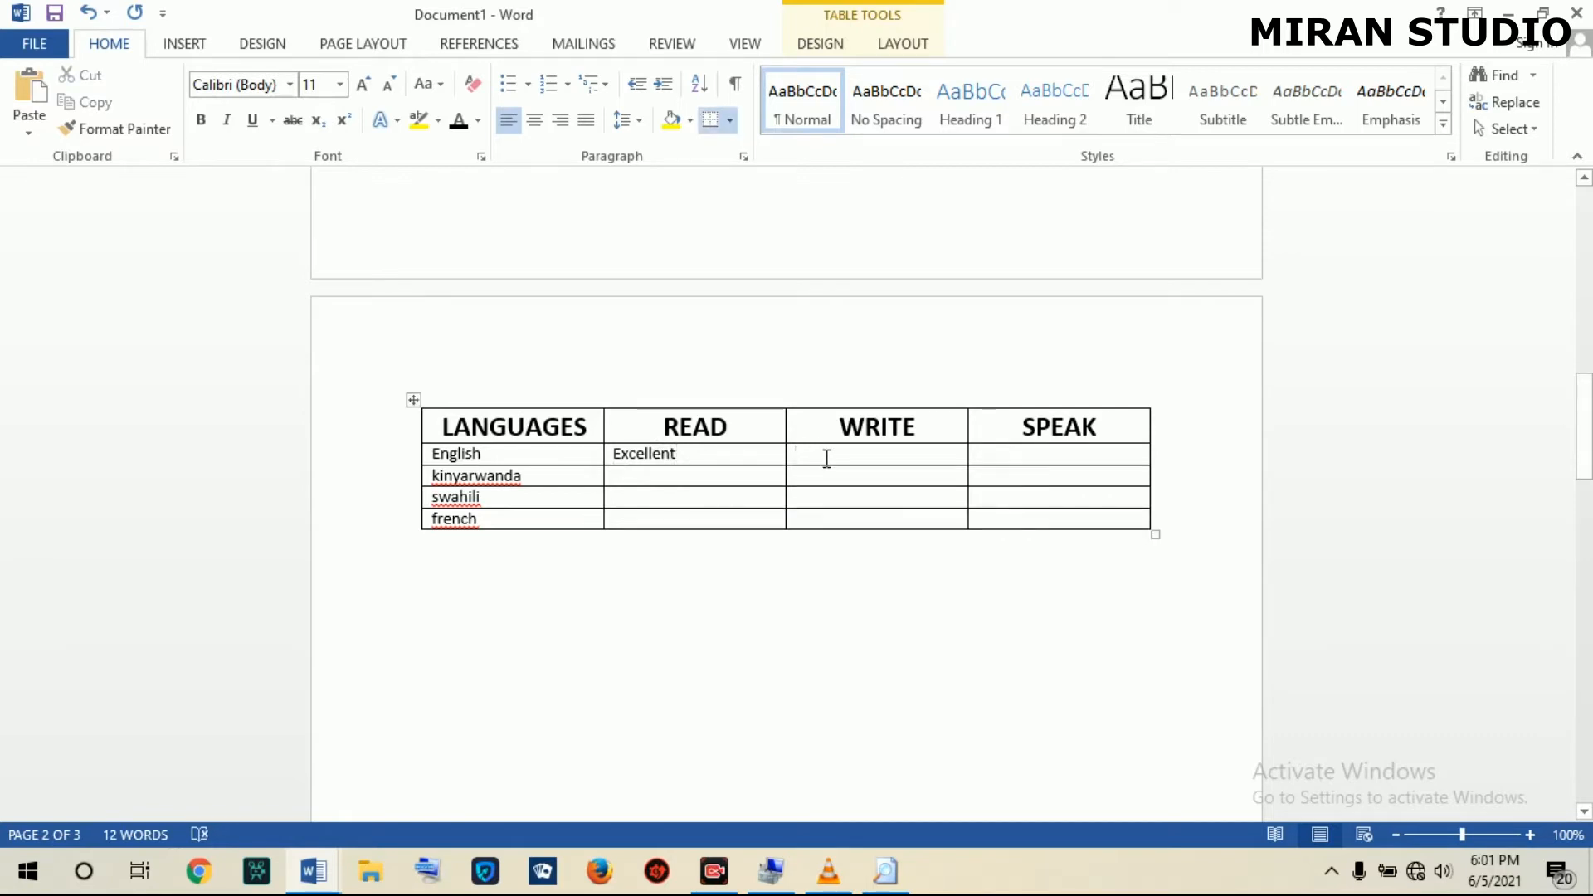
type("exce")
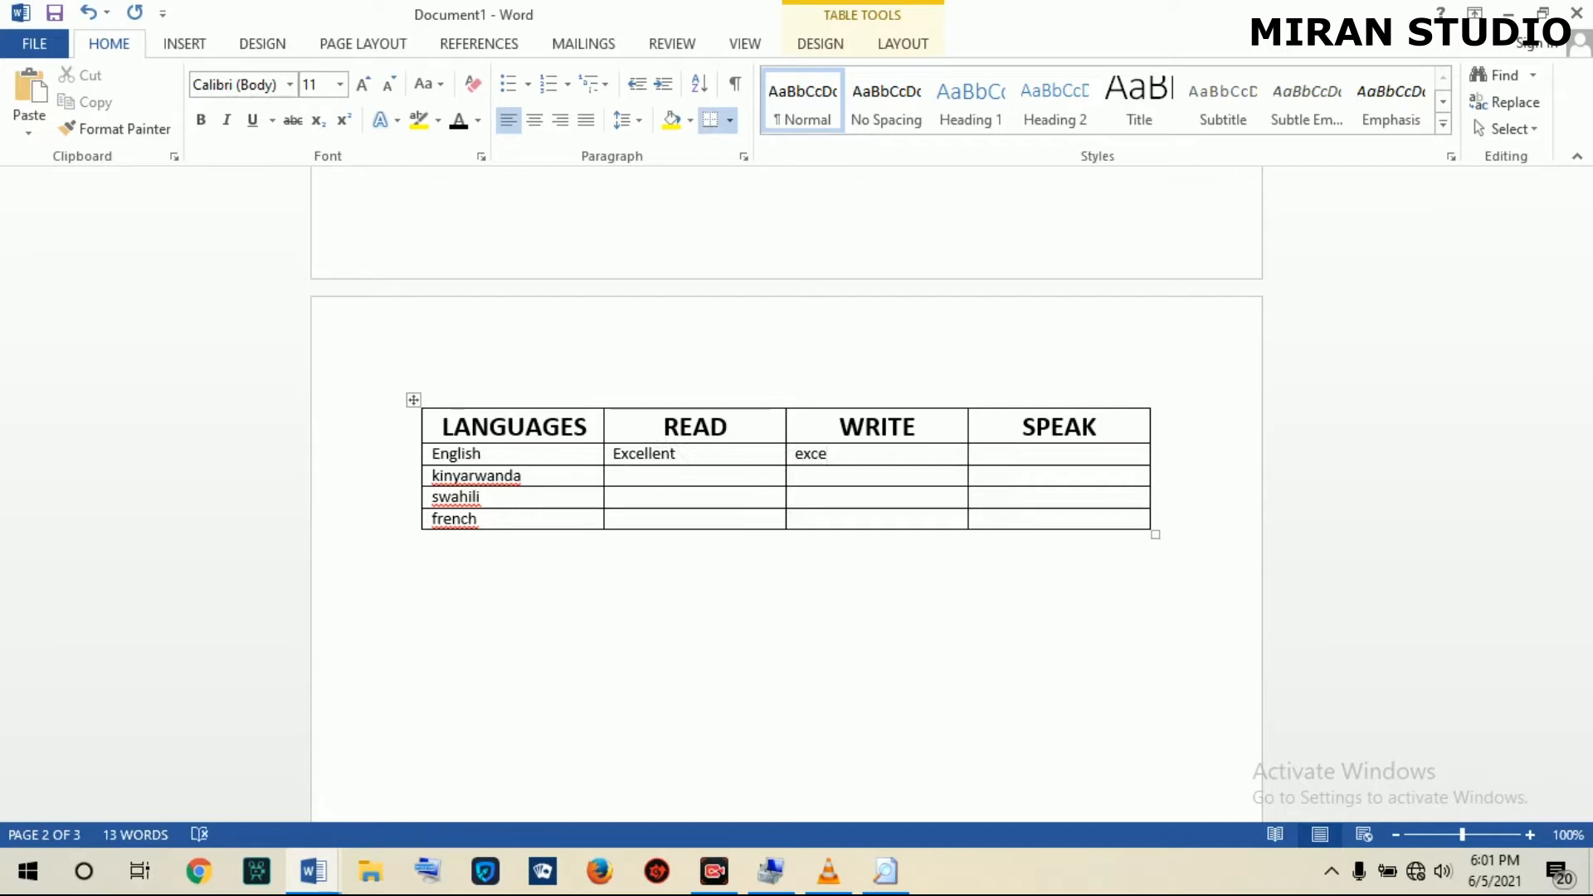
type("llent")
left_click(985, 454)
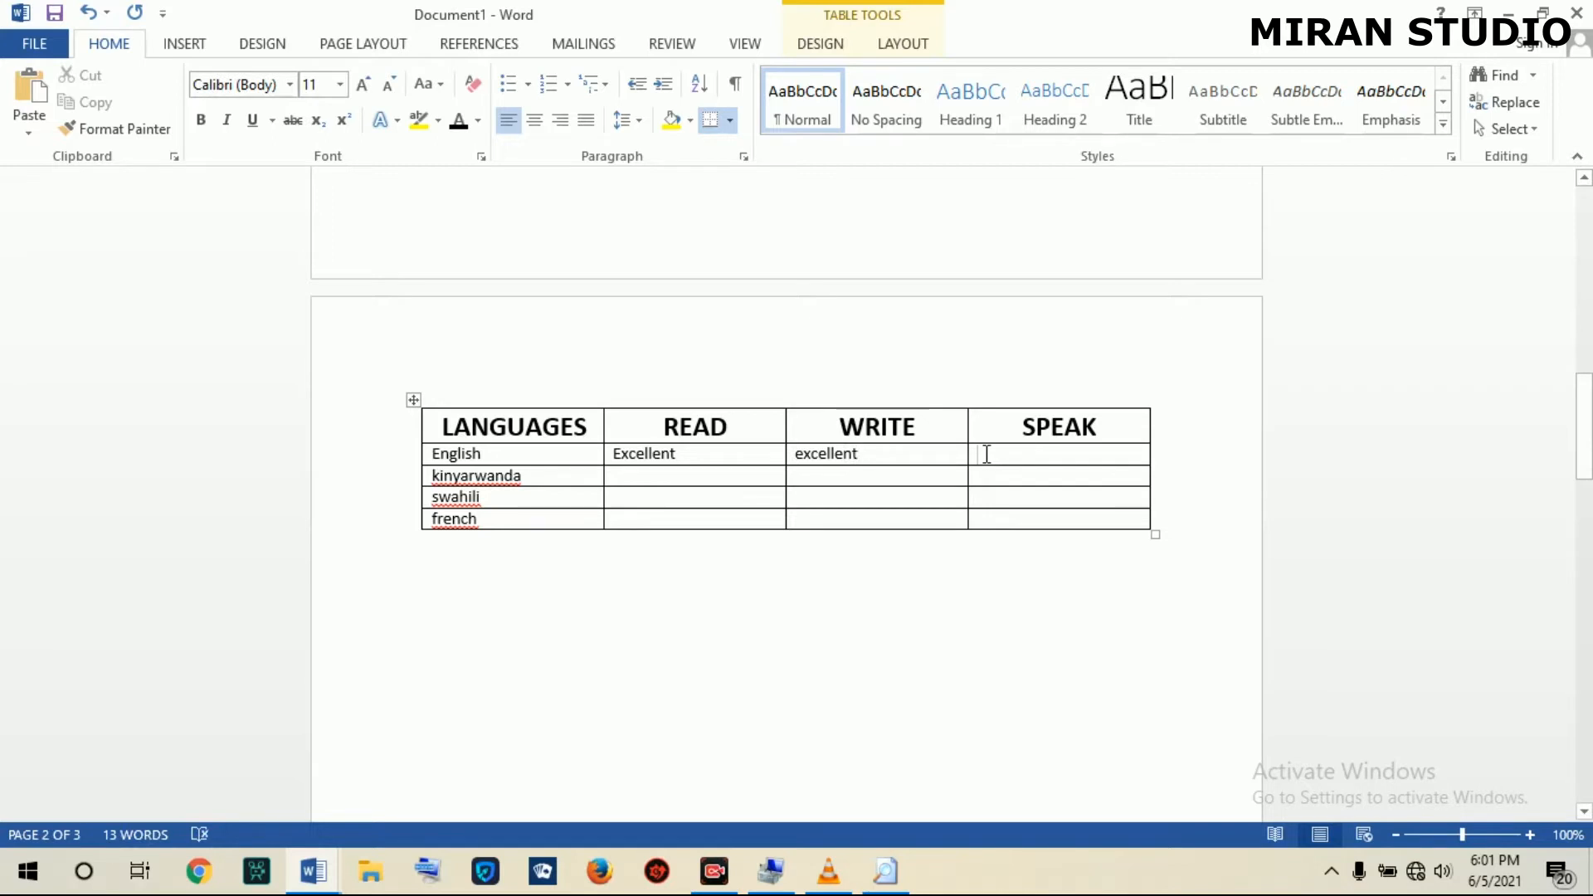
type("exce")
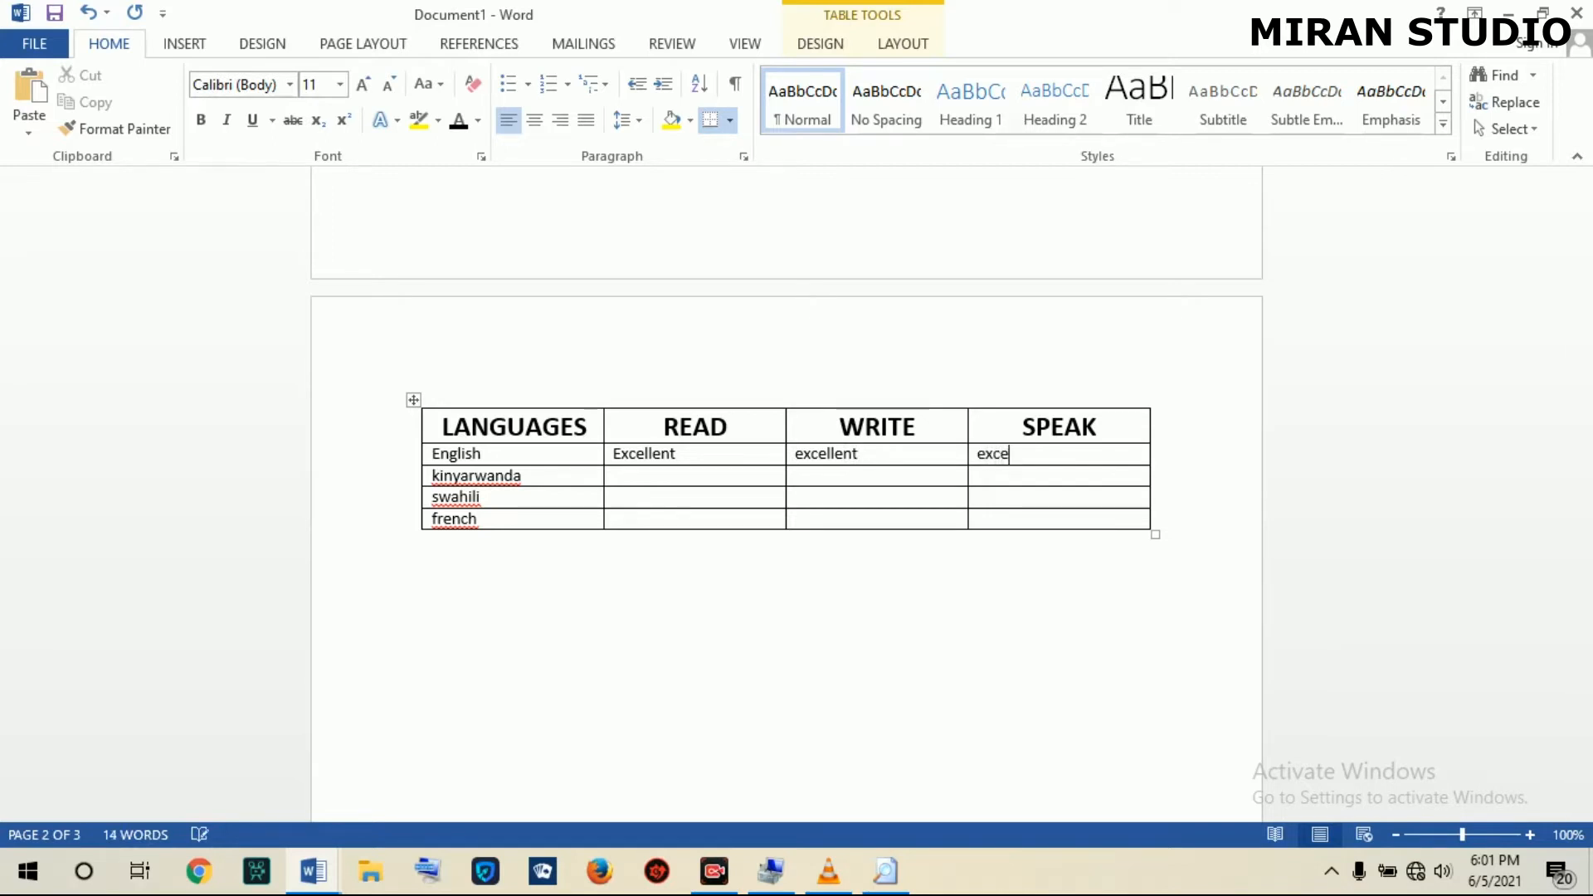
type("llent")
Try to paste the English row's three ratings together into the blank rating cells of the kinyarwanda, swahili and french rows, and undo it.
left_click(680, 475)
left_click_drag(614, 454, 998, 452)
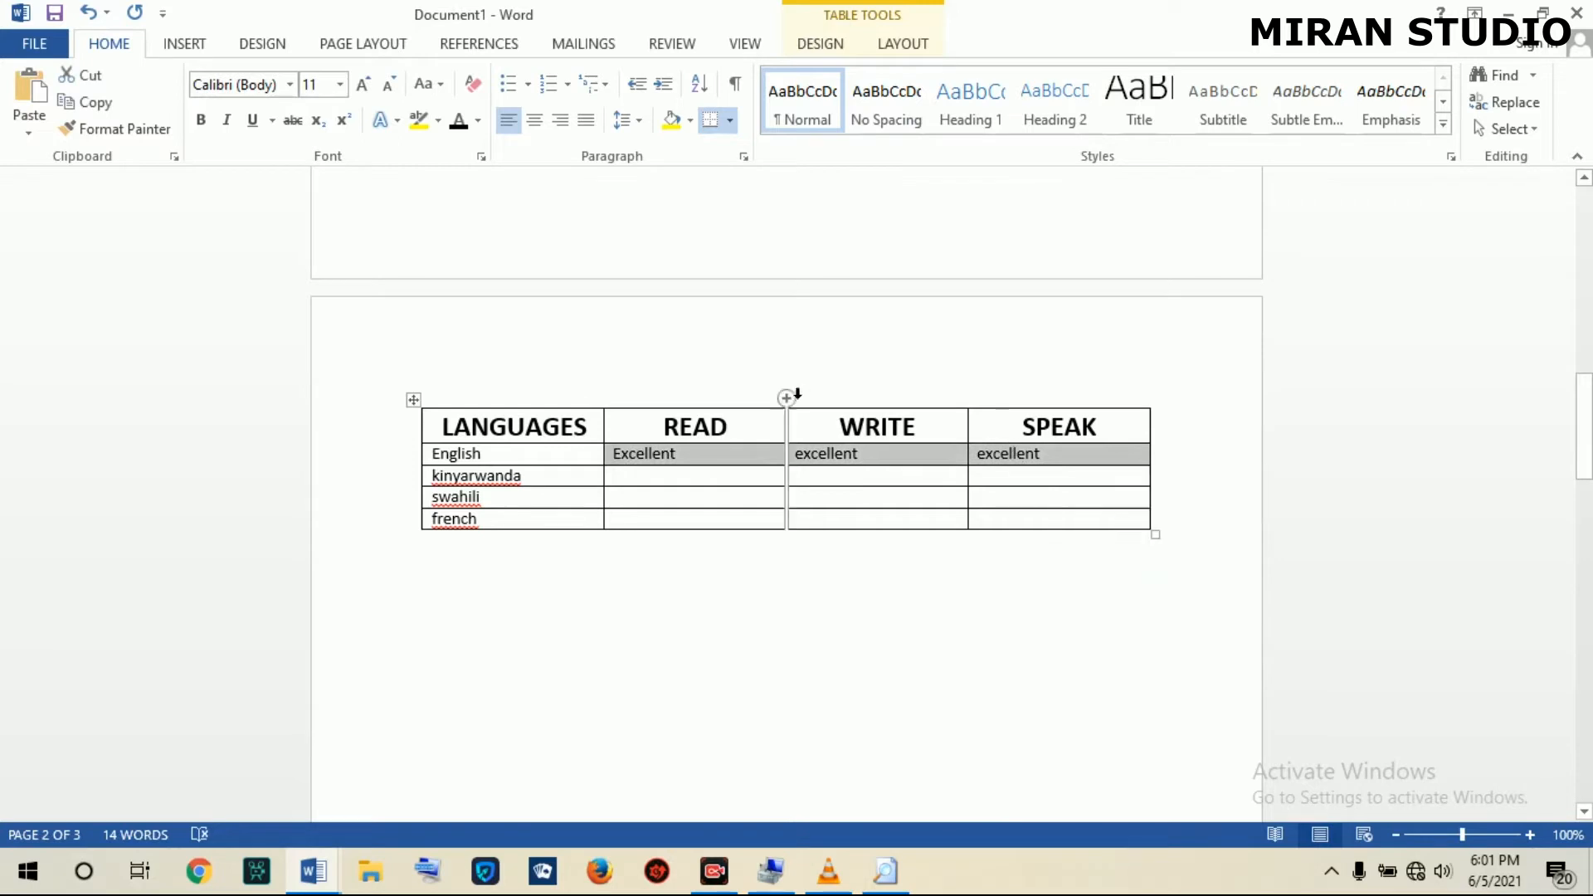
right_click(821, 462)
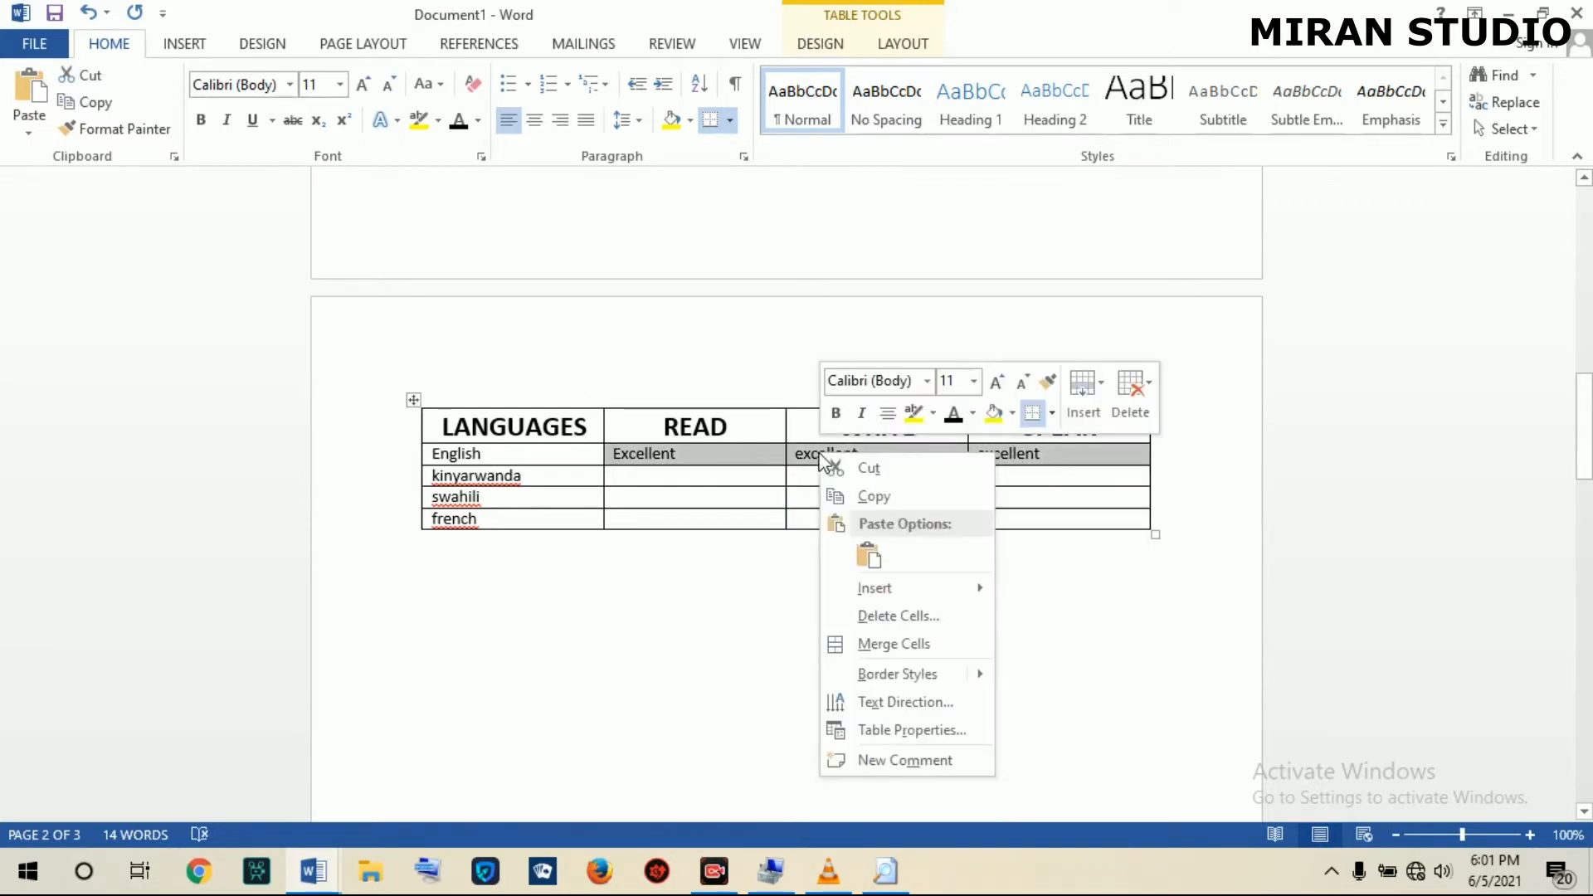
left_click(845, 492)
left_click(672, 479)
left_click_drag(640, 473, 1027, 523)
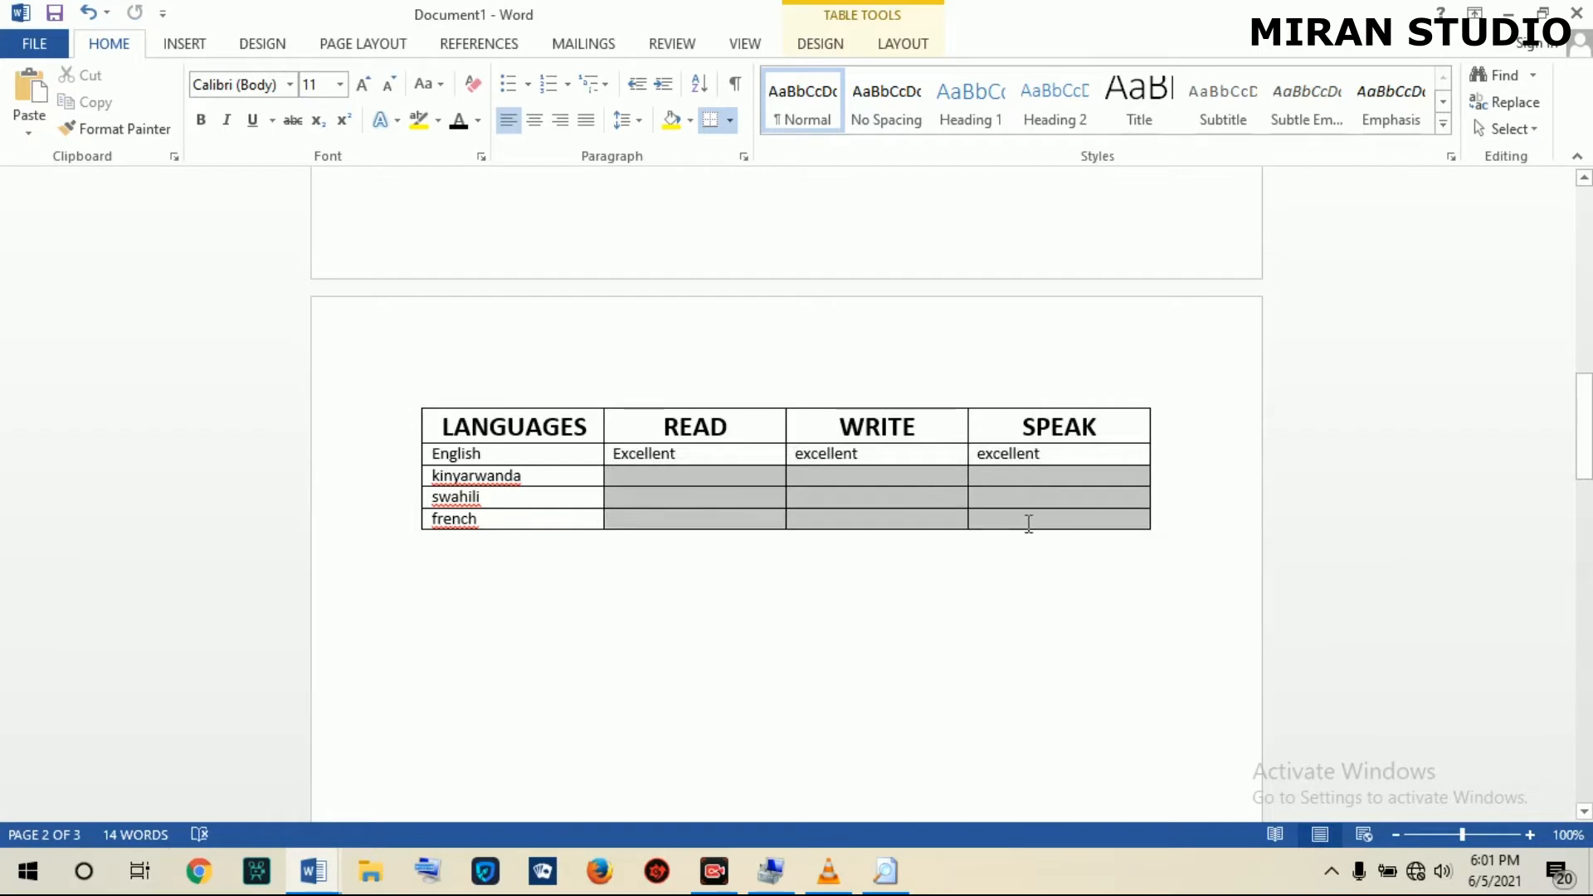
right_click(631, 473)
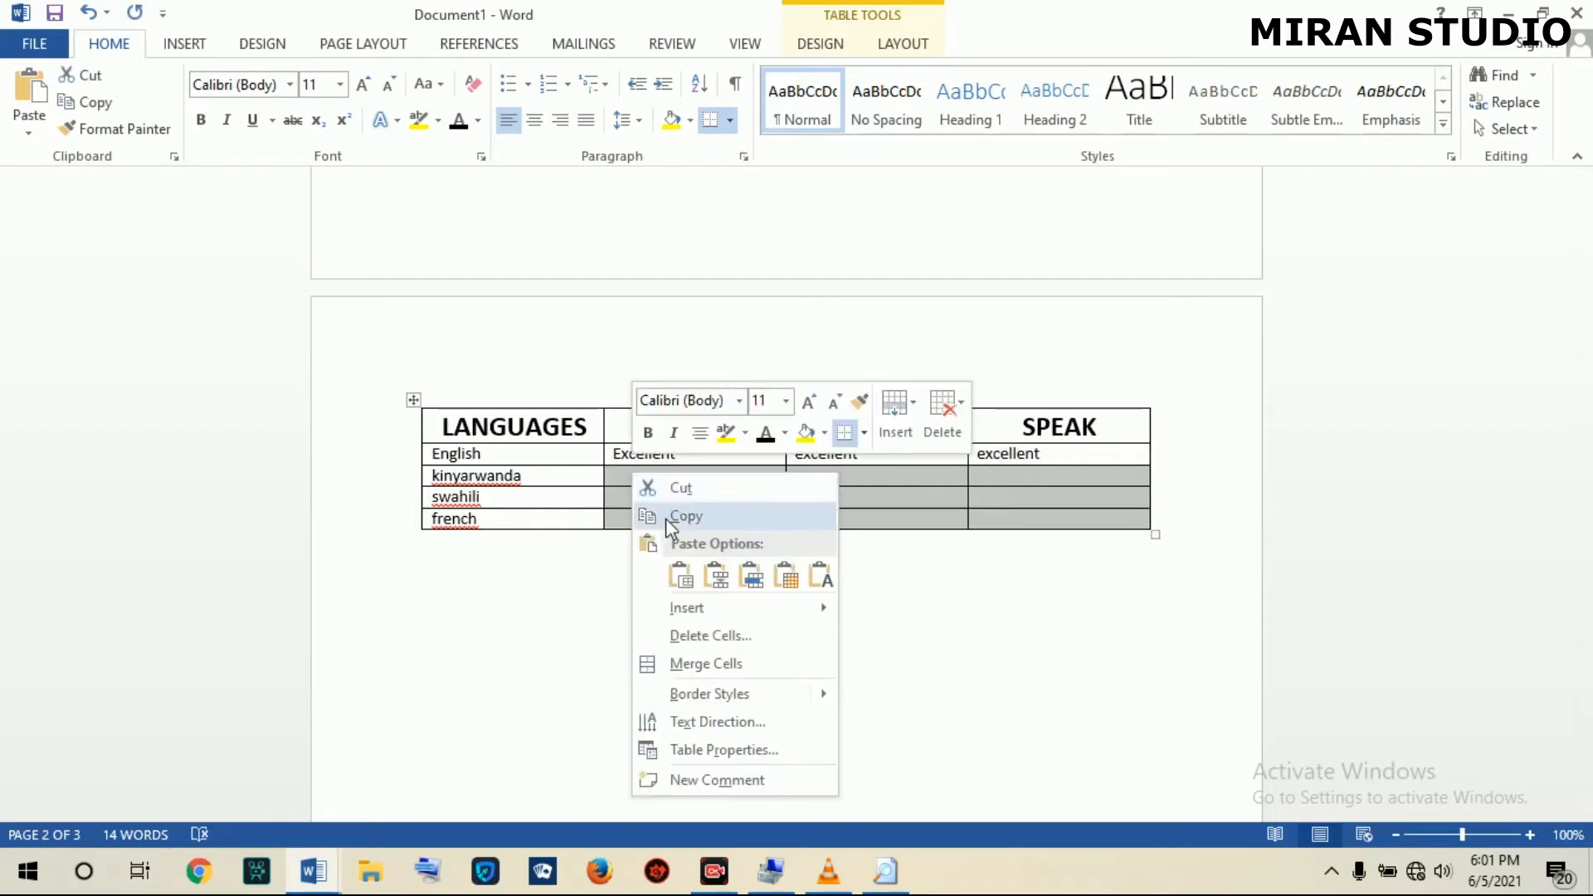
left_click(672, 571)
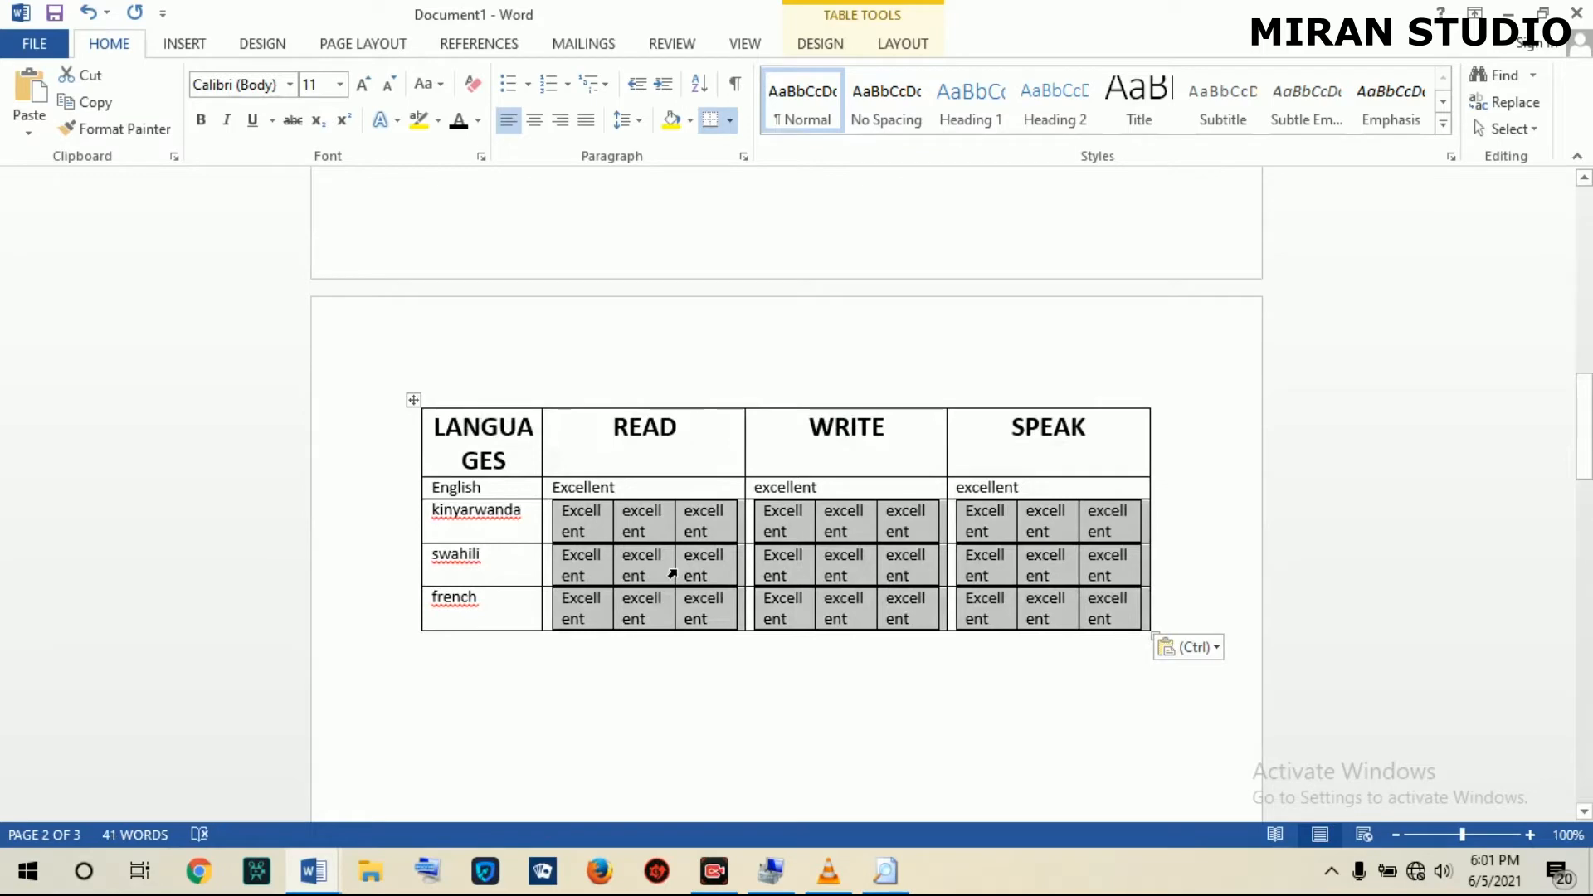
key("ctrl+z")
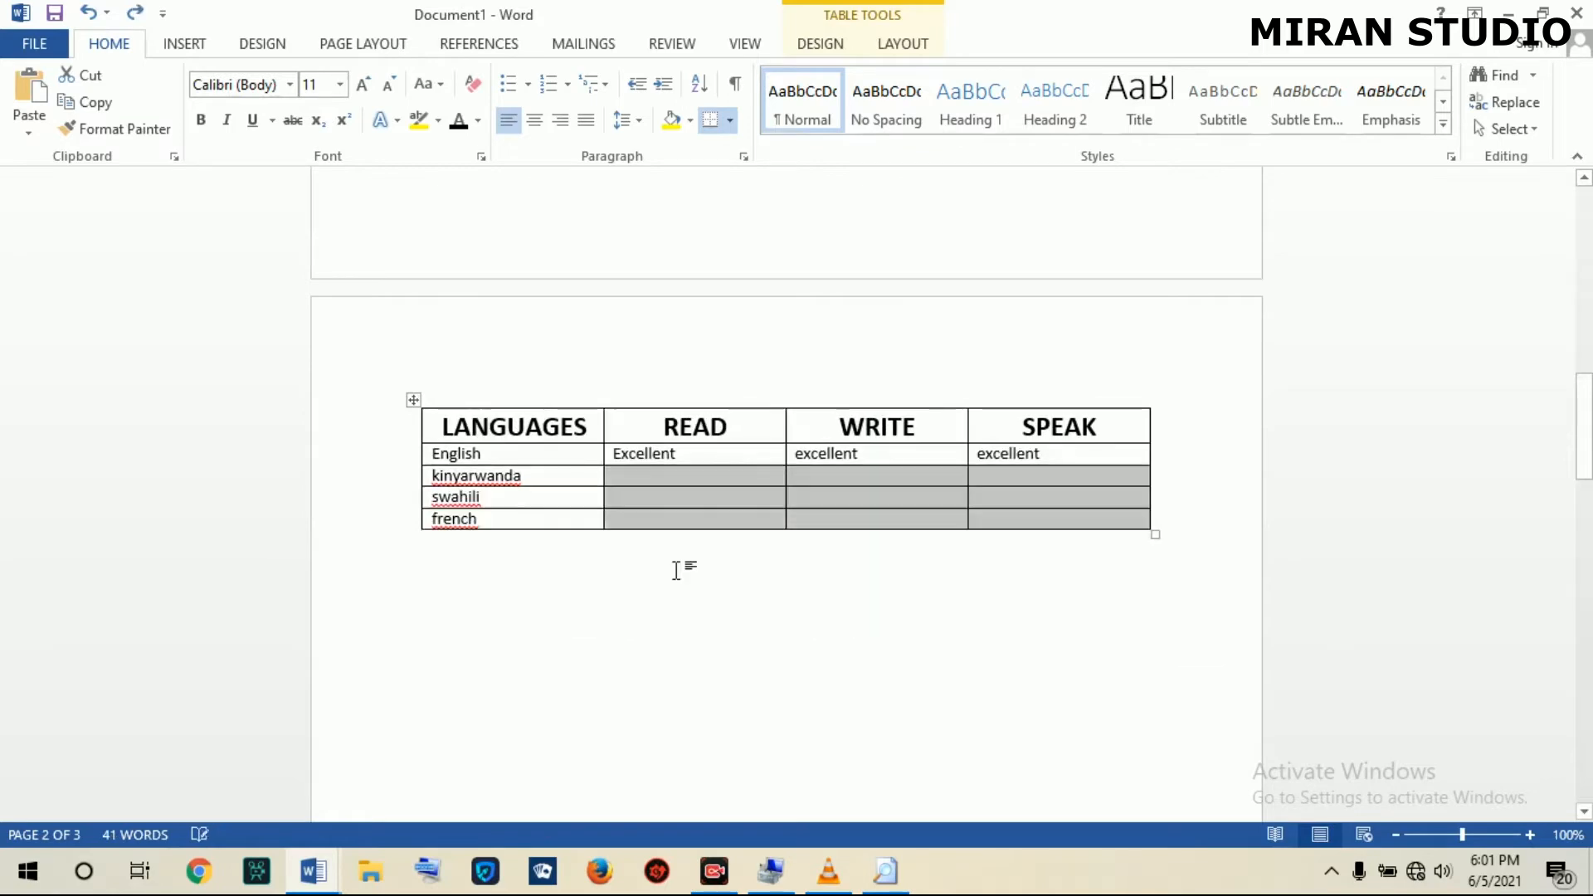
Copy only the word Excellent from English's READ cell into all nine blank rating cells of the kinyarwanda, swahili and french rows.
left_click_drag(679, 454, 616, 462)
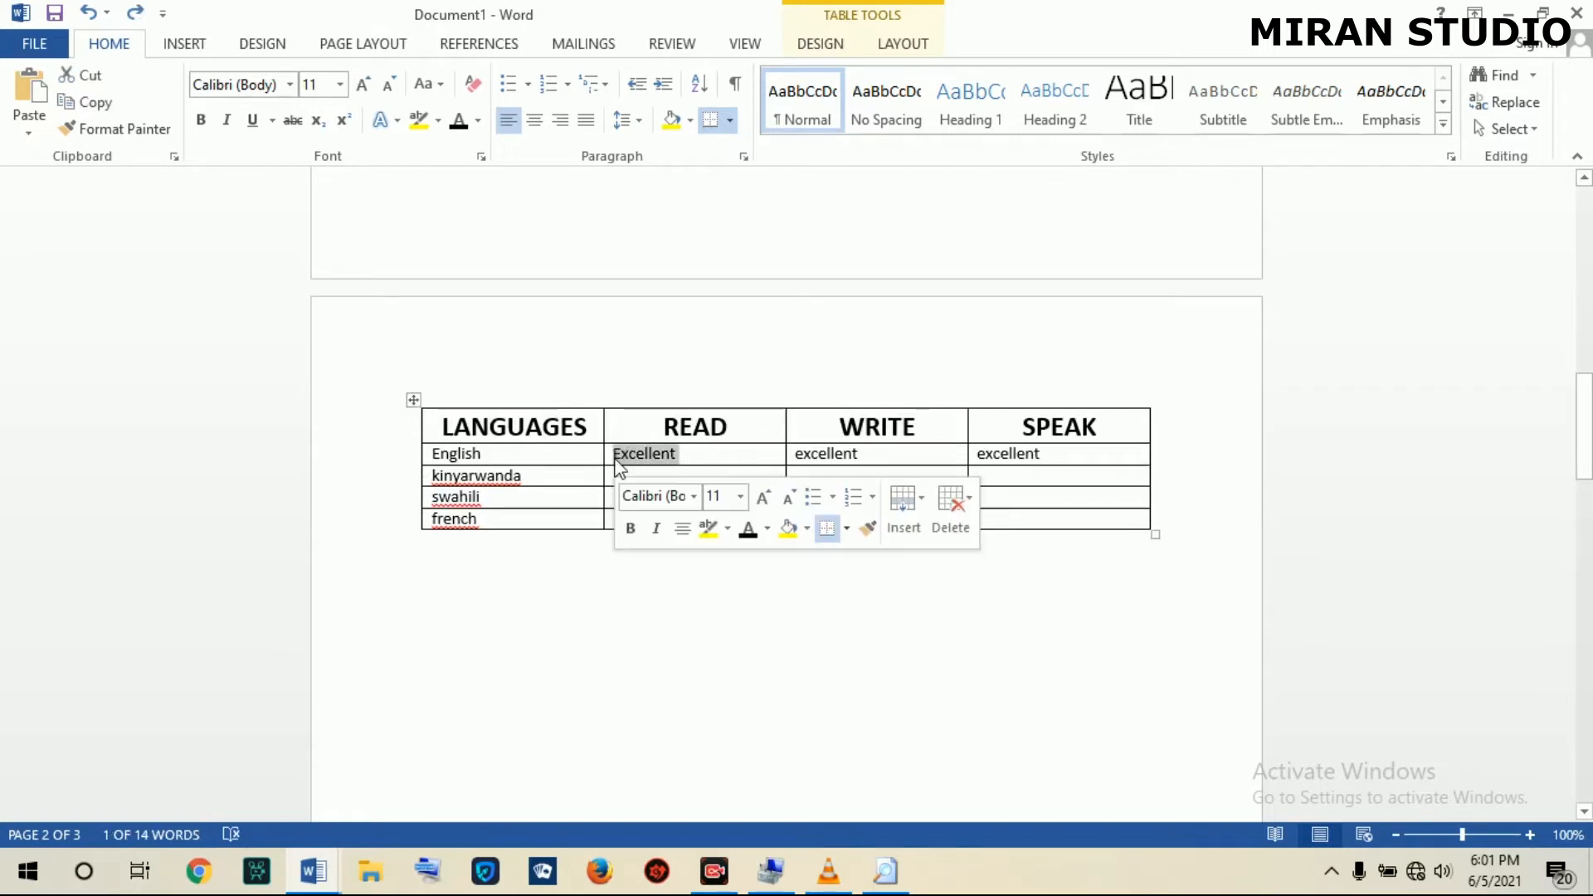
left_click_drag(644, 473, 1051, 523)
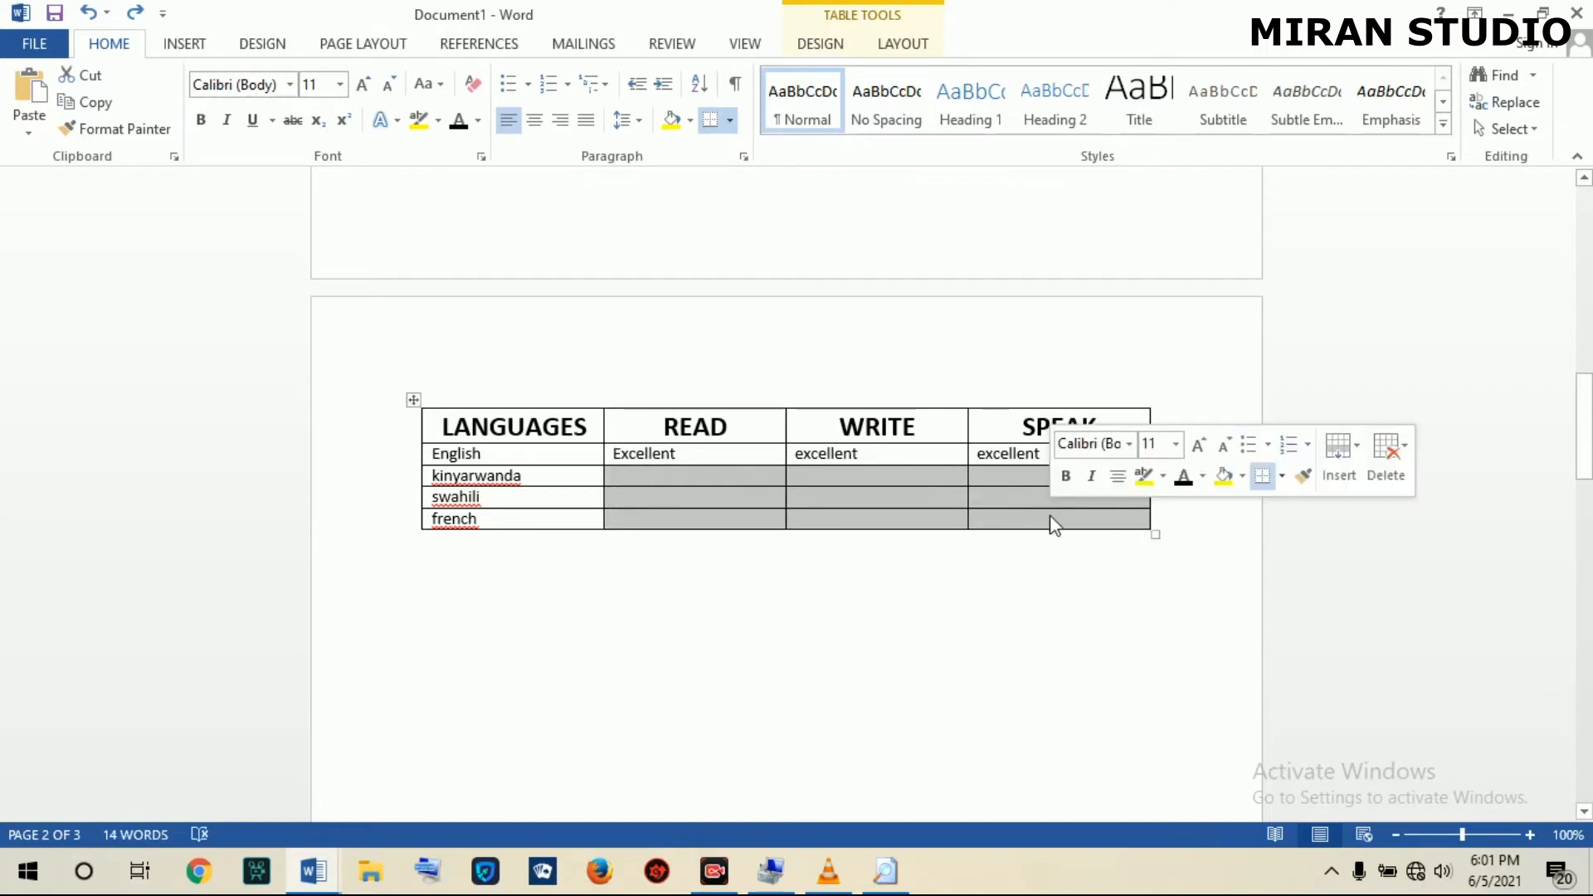
key("ctrl+v")
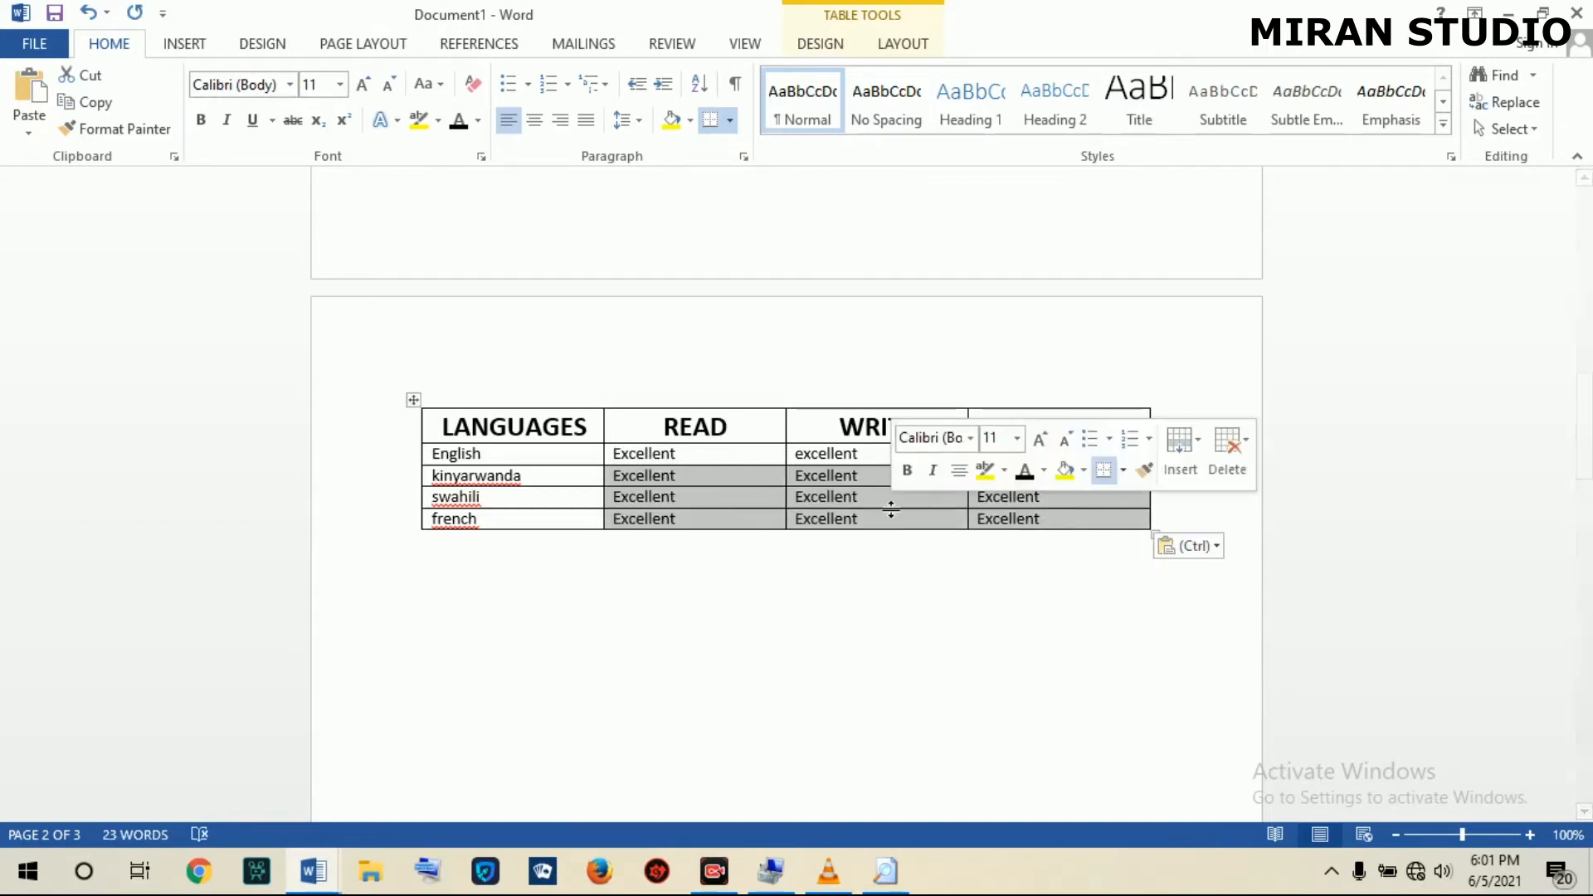
left_click(637, 516)
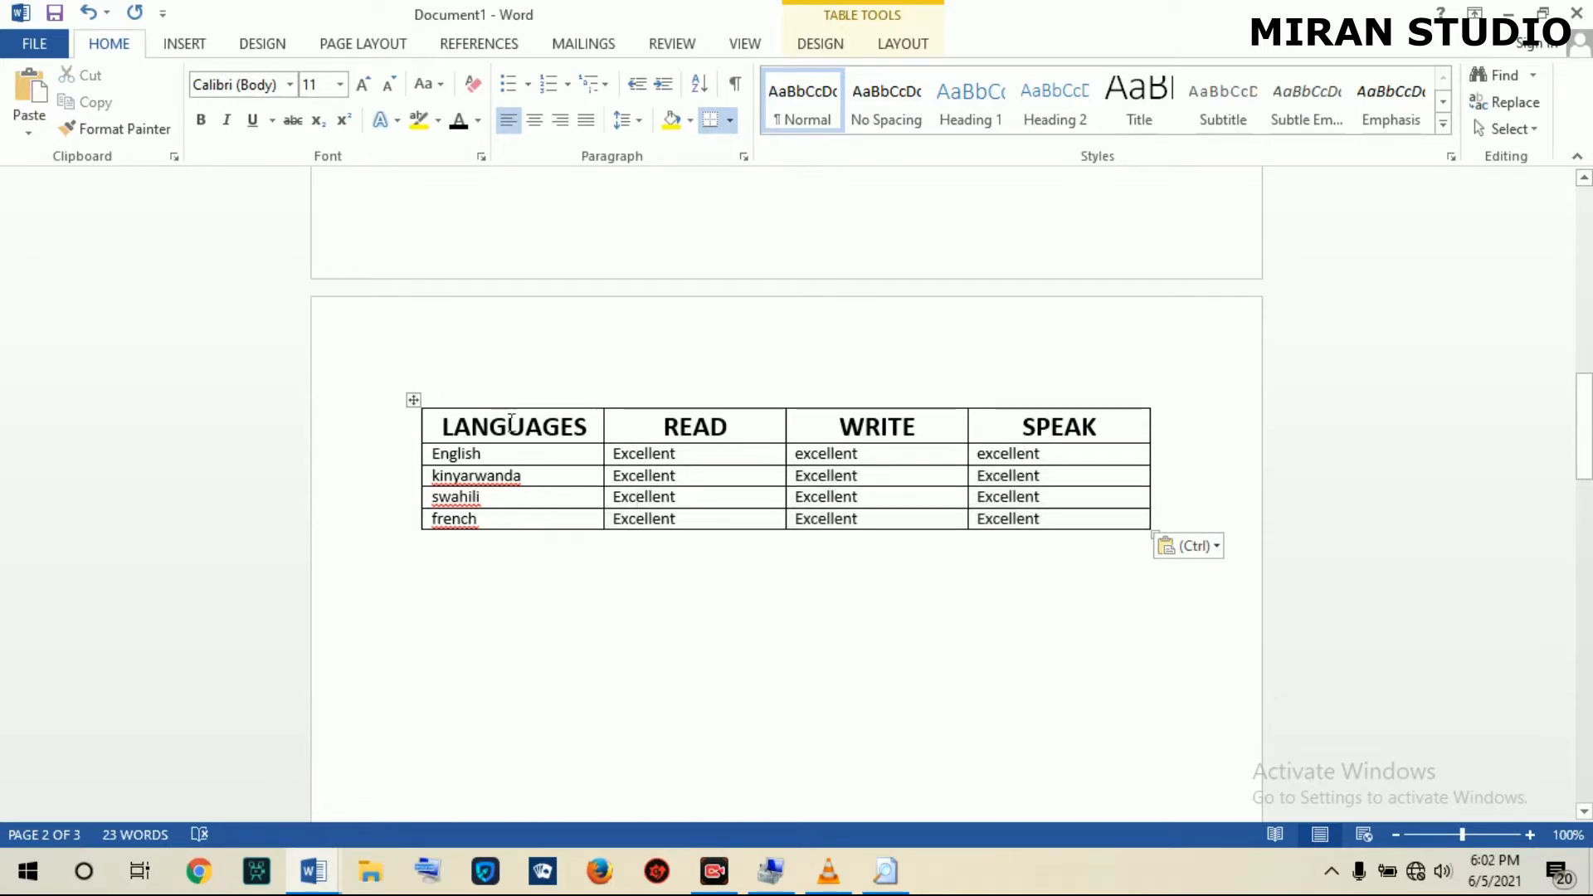
Try out column and row selection on the READ and WRITE columns and on each of the four language rows.
left_click_drag(513, 423, 518, 497)
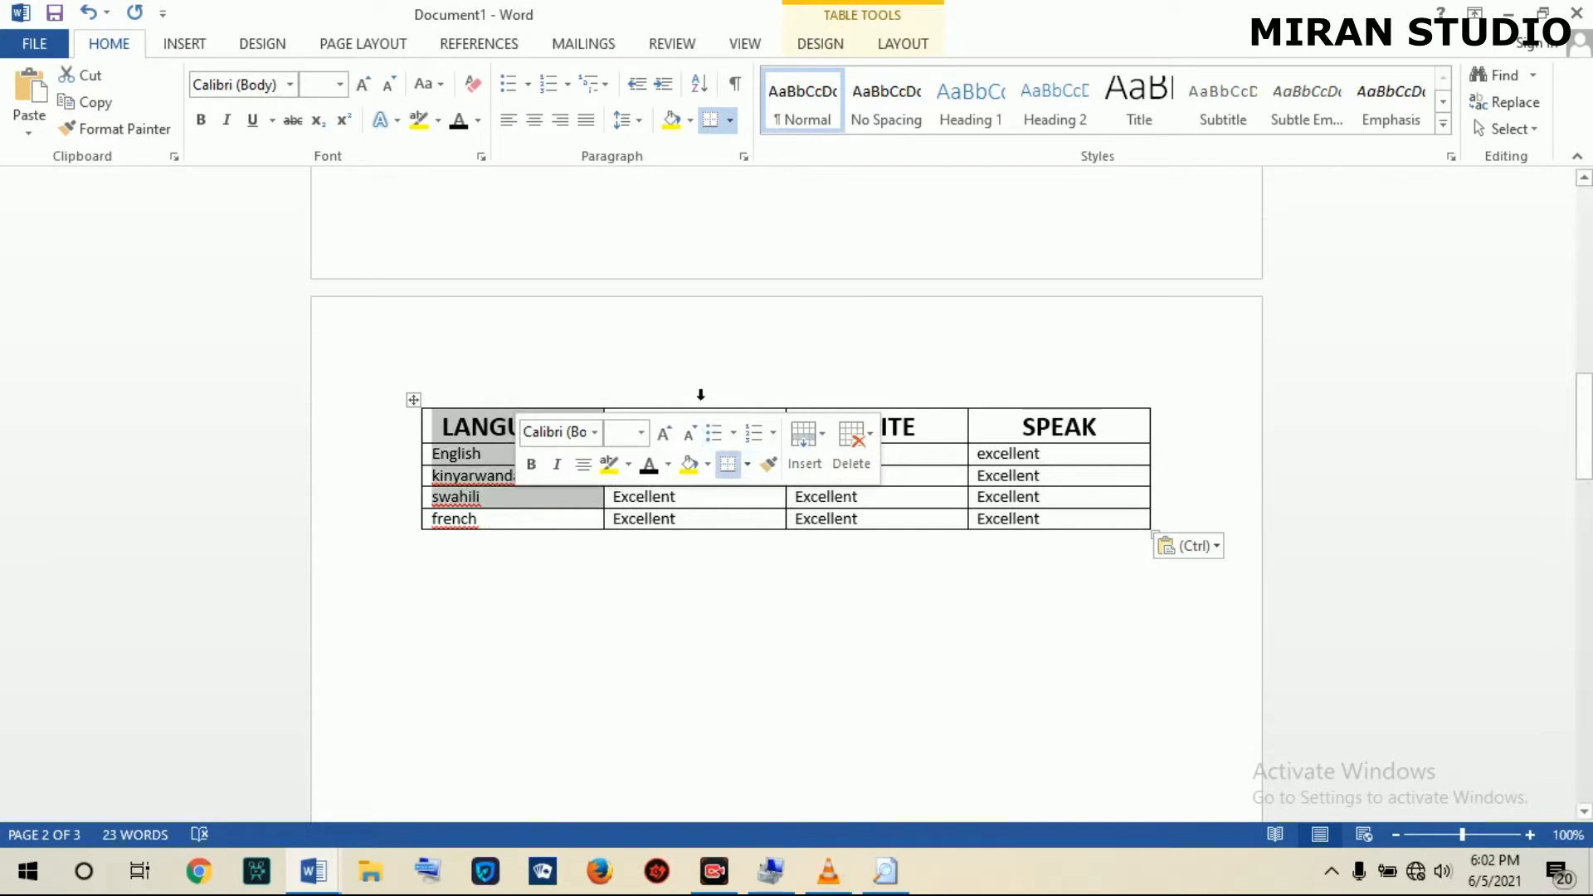
left_click(698, 398)
left_click(869, 394)
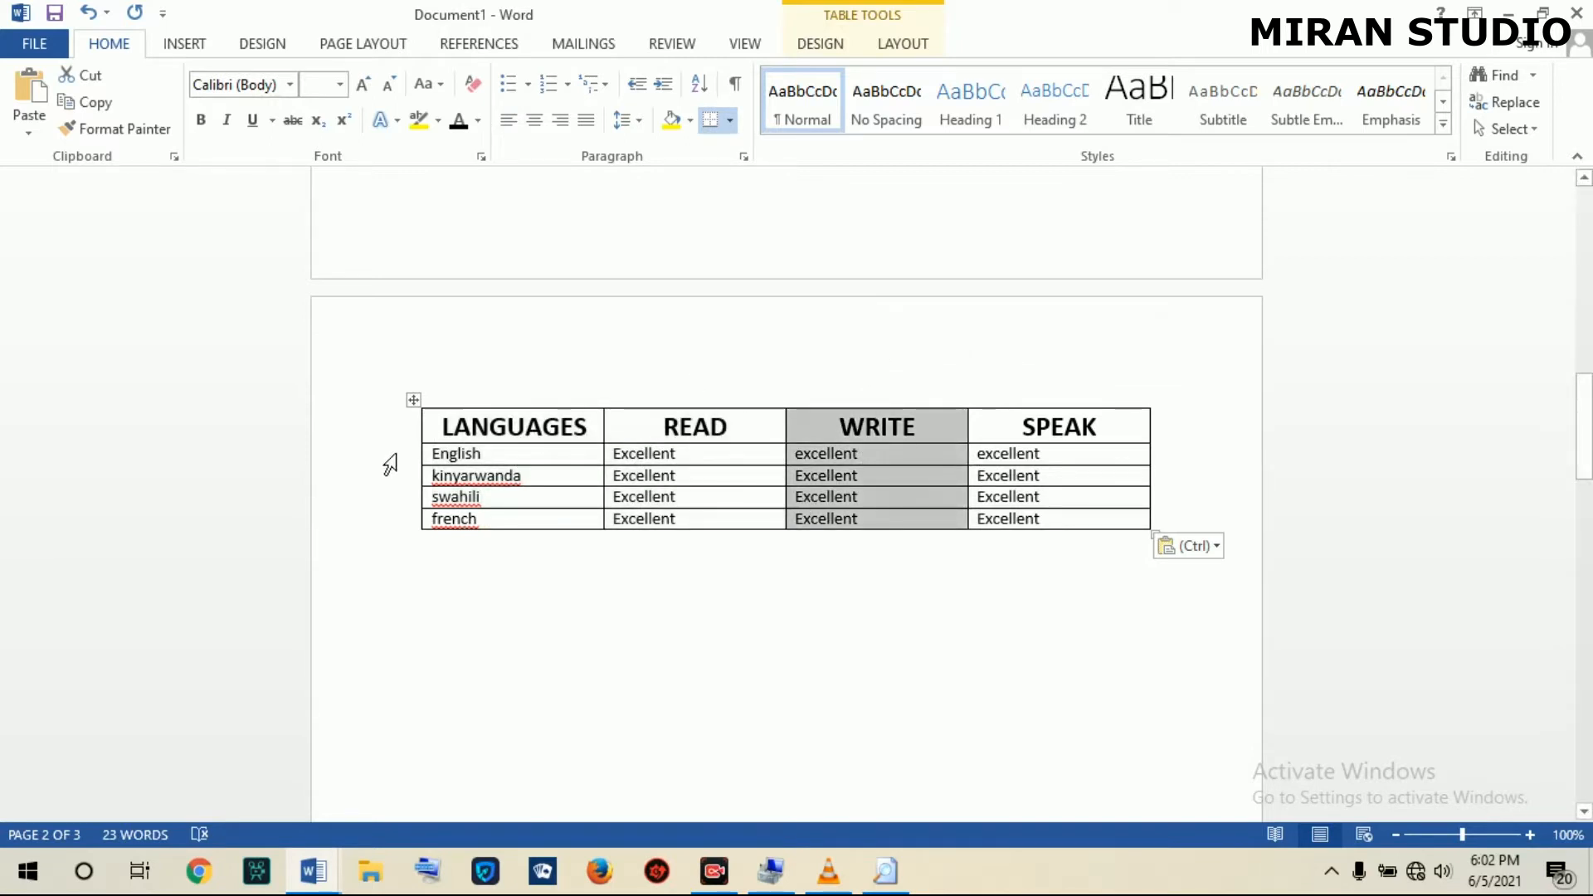
left_click(396, 456)
left_click(399, 479)
left_click(396, 501)
left_click(395, 521)
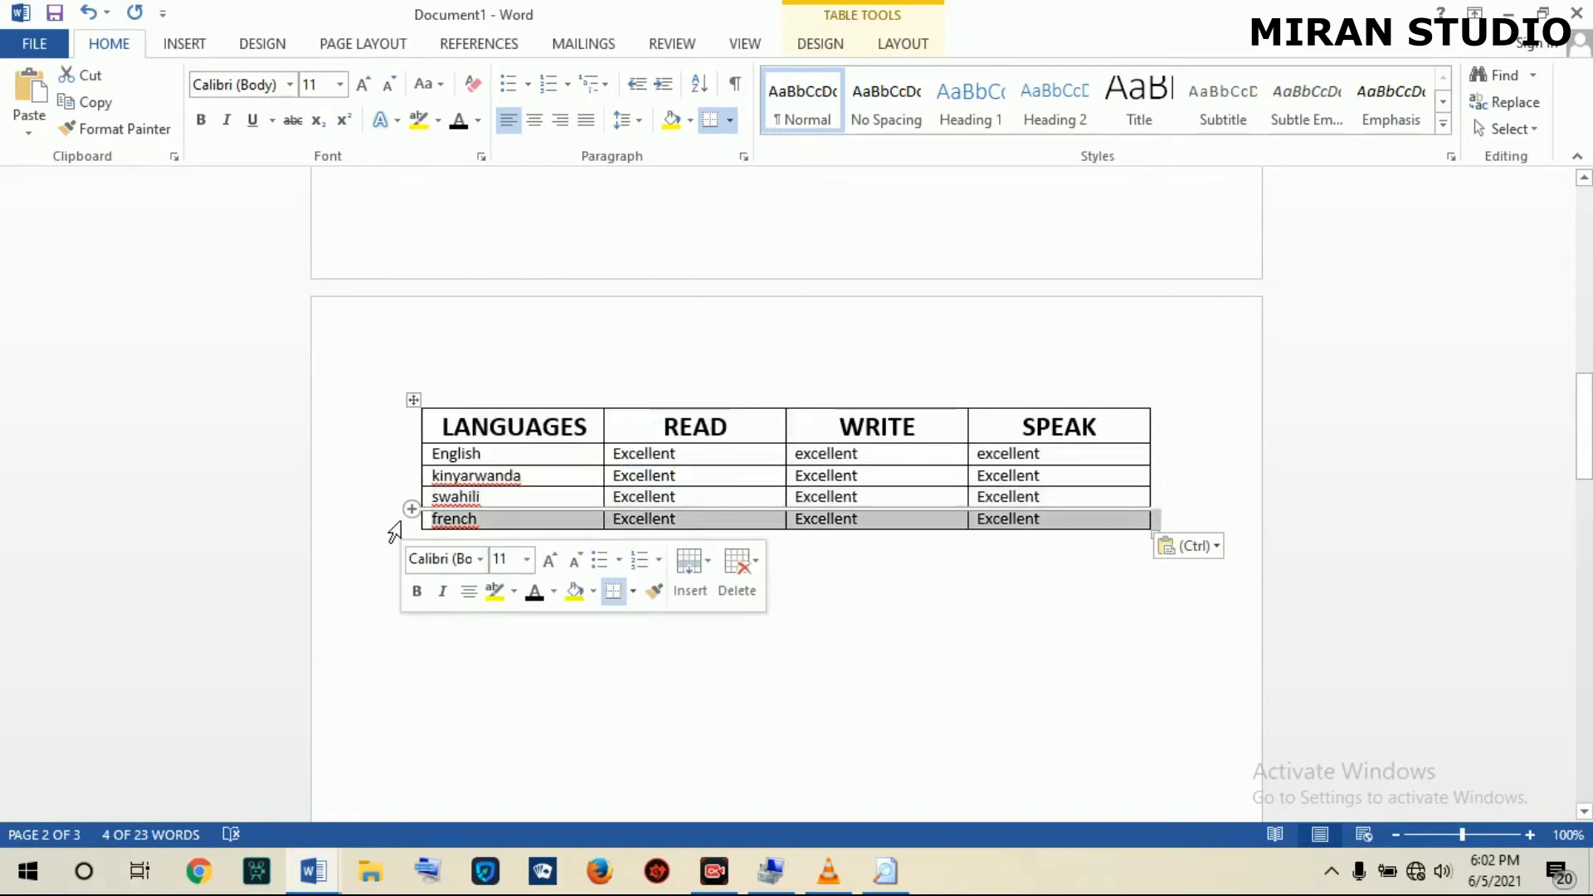
left_click(436, 668)
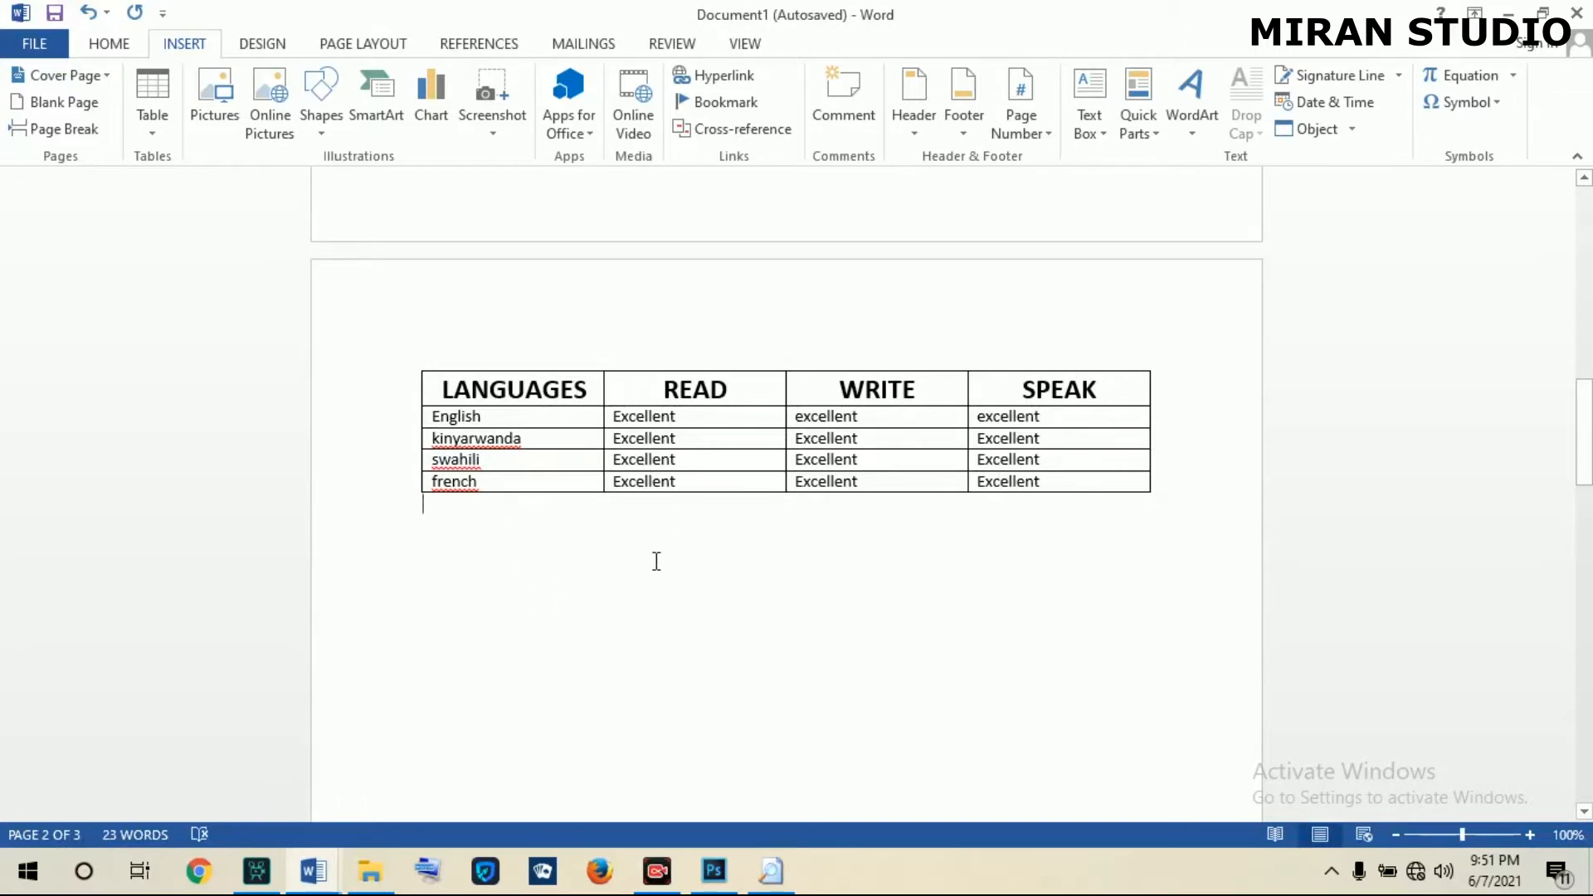
left_click(390, 398)
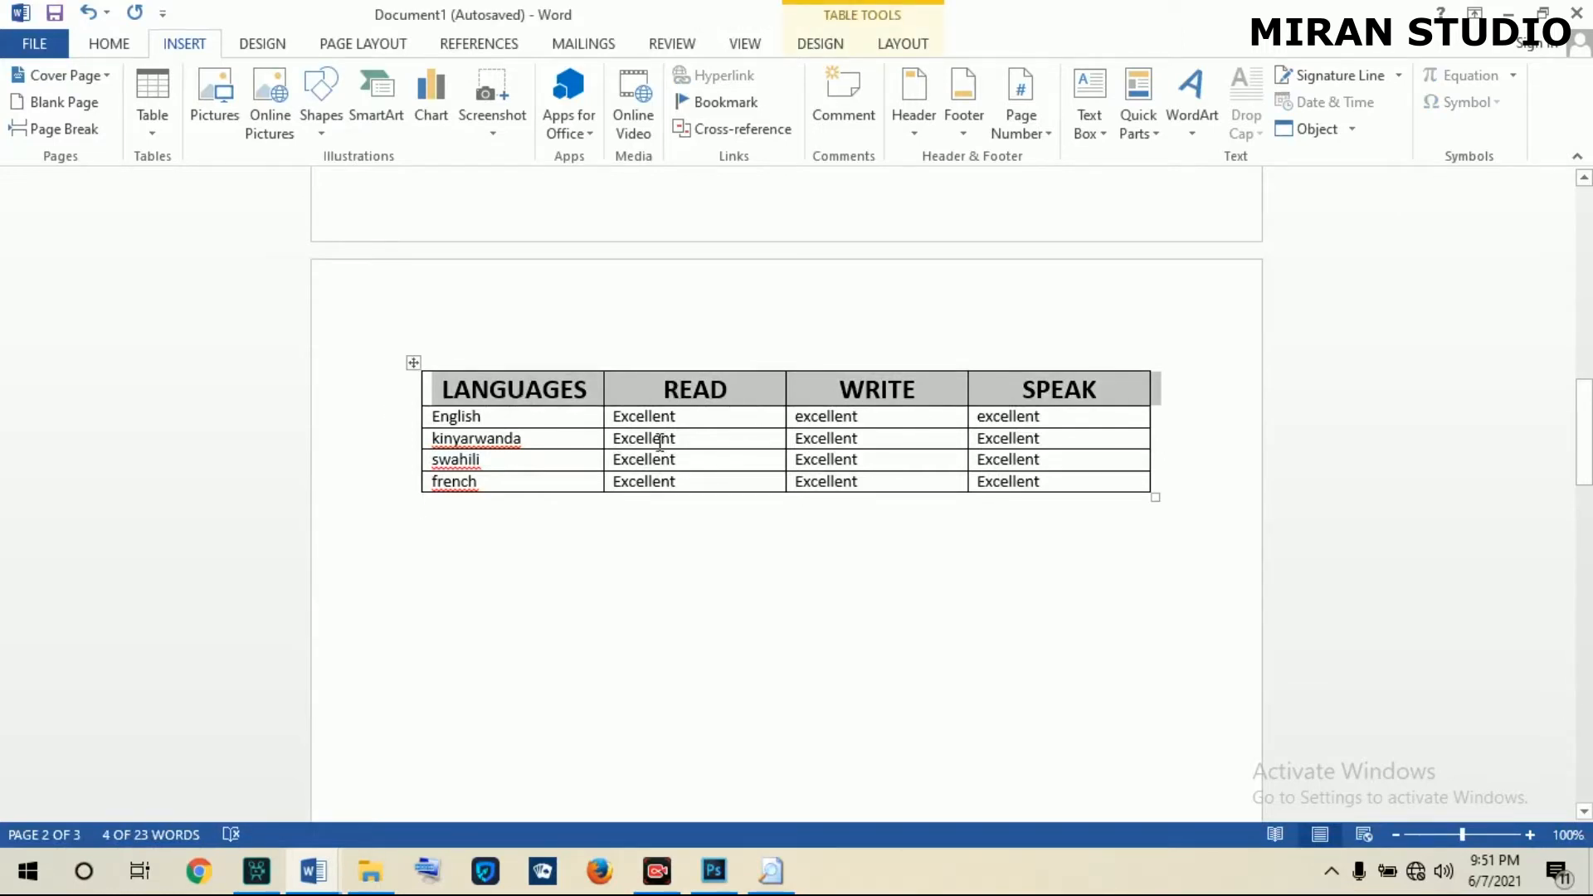
left_click(496, 415)
left_click(141, 138)
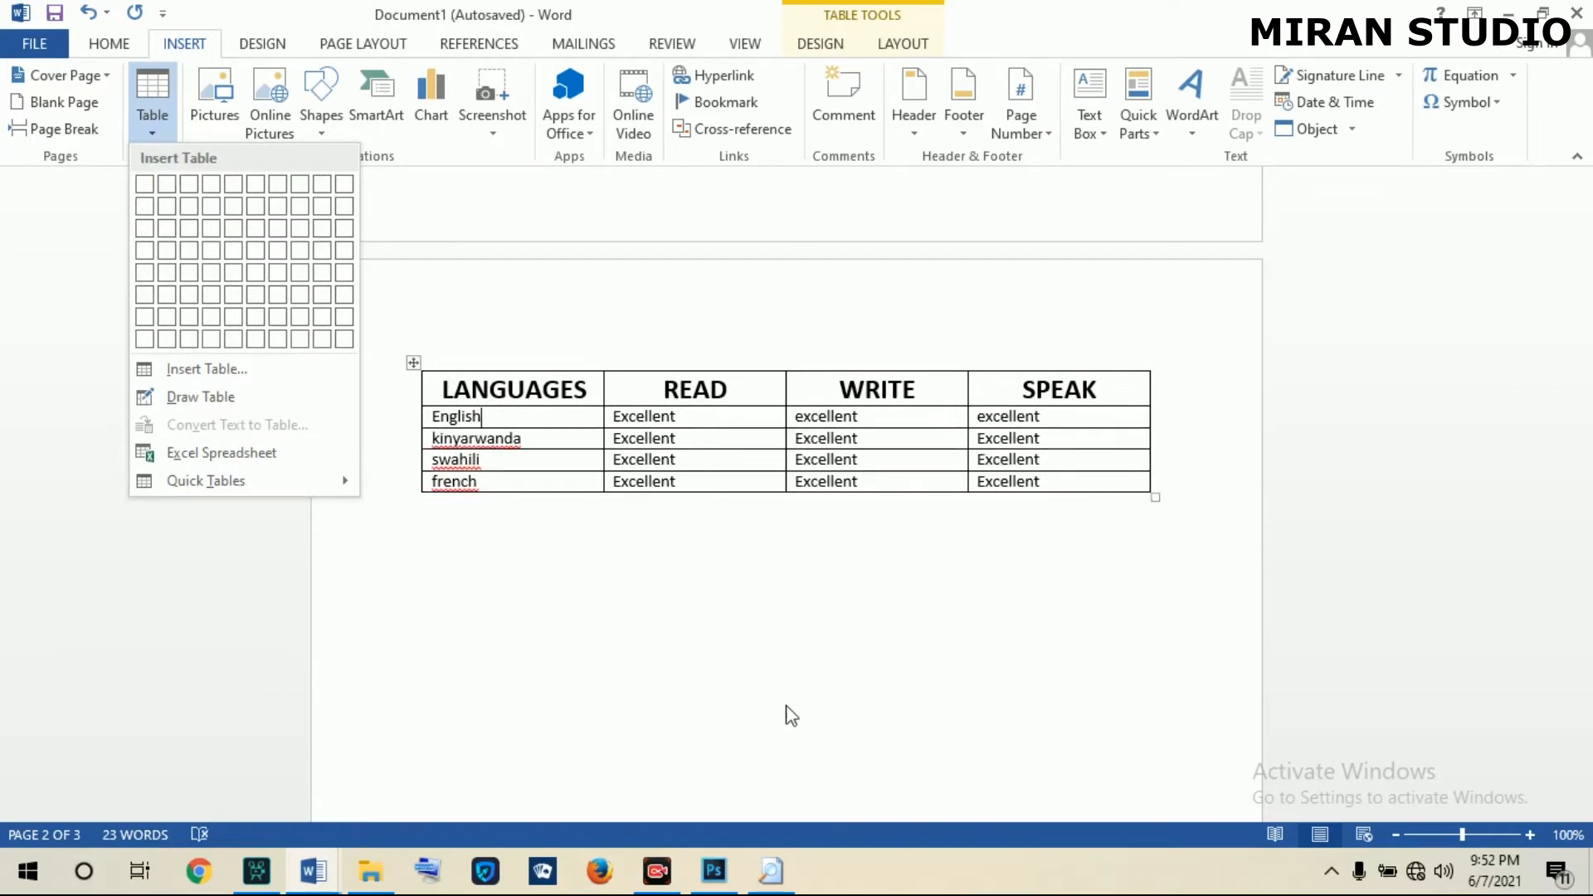
left_click(593, 549)
left_click_drag(466, 526, 469, 529)
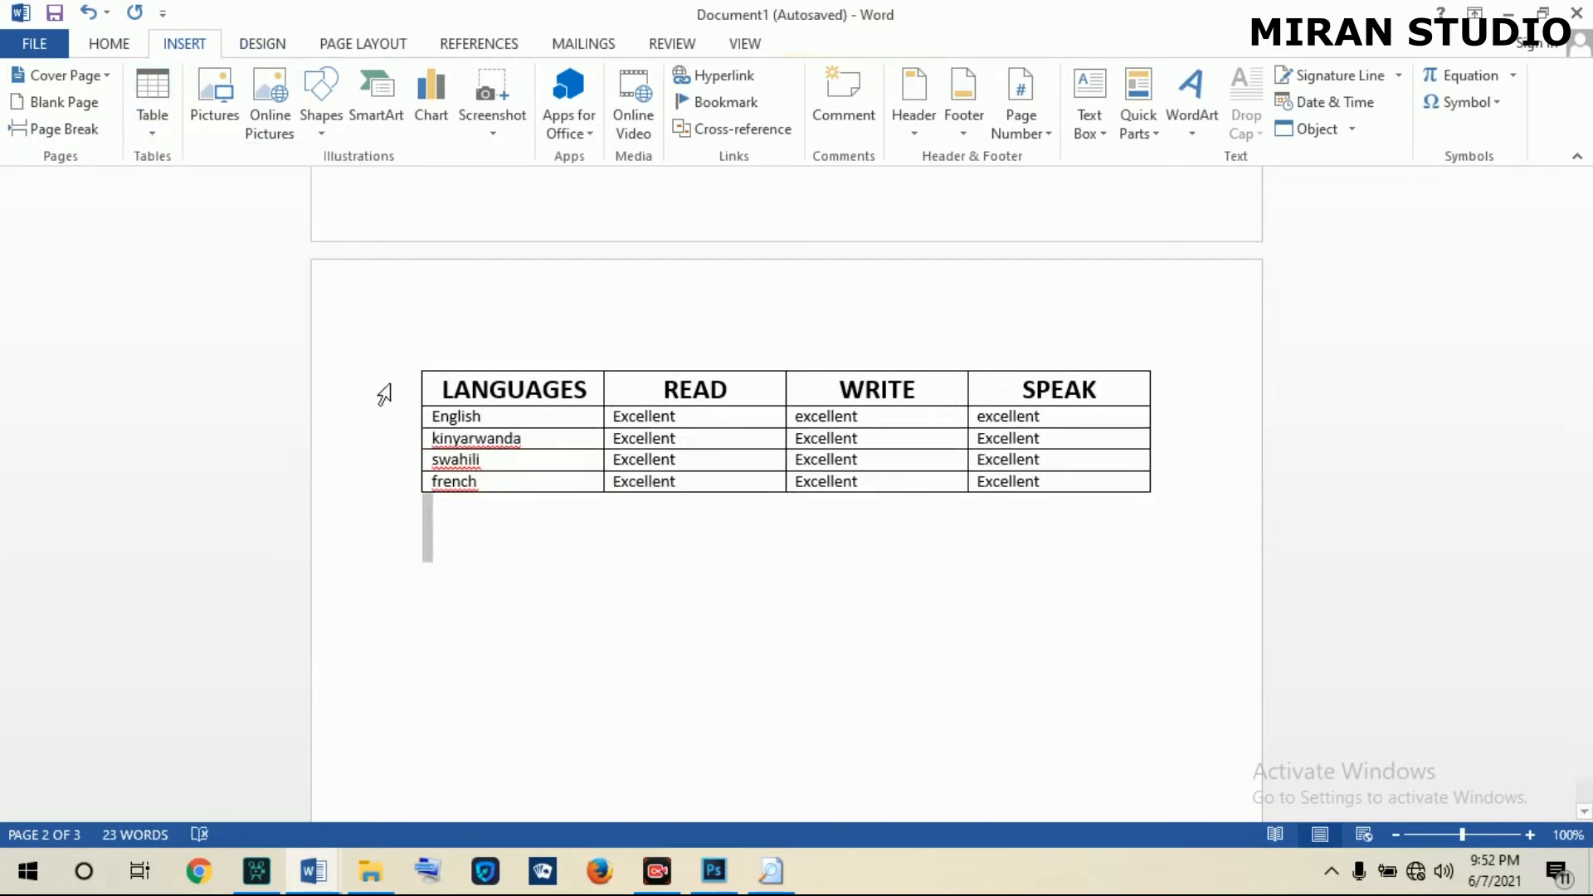
left_click(439, 553)
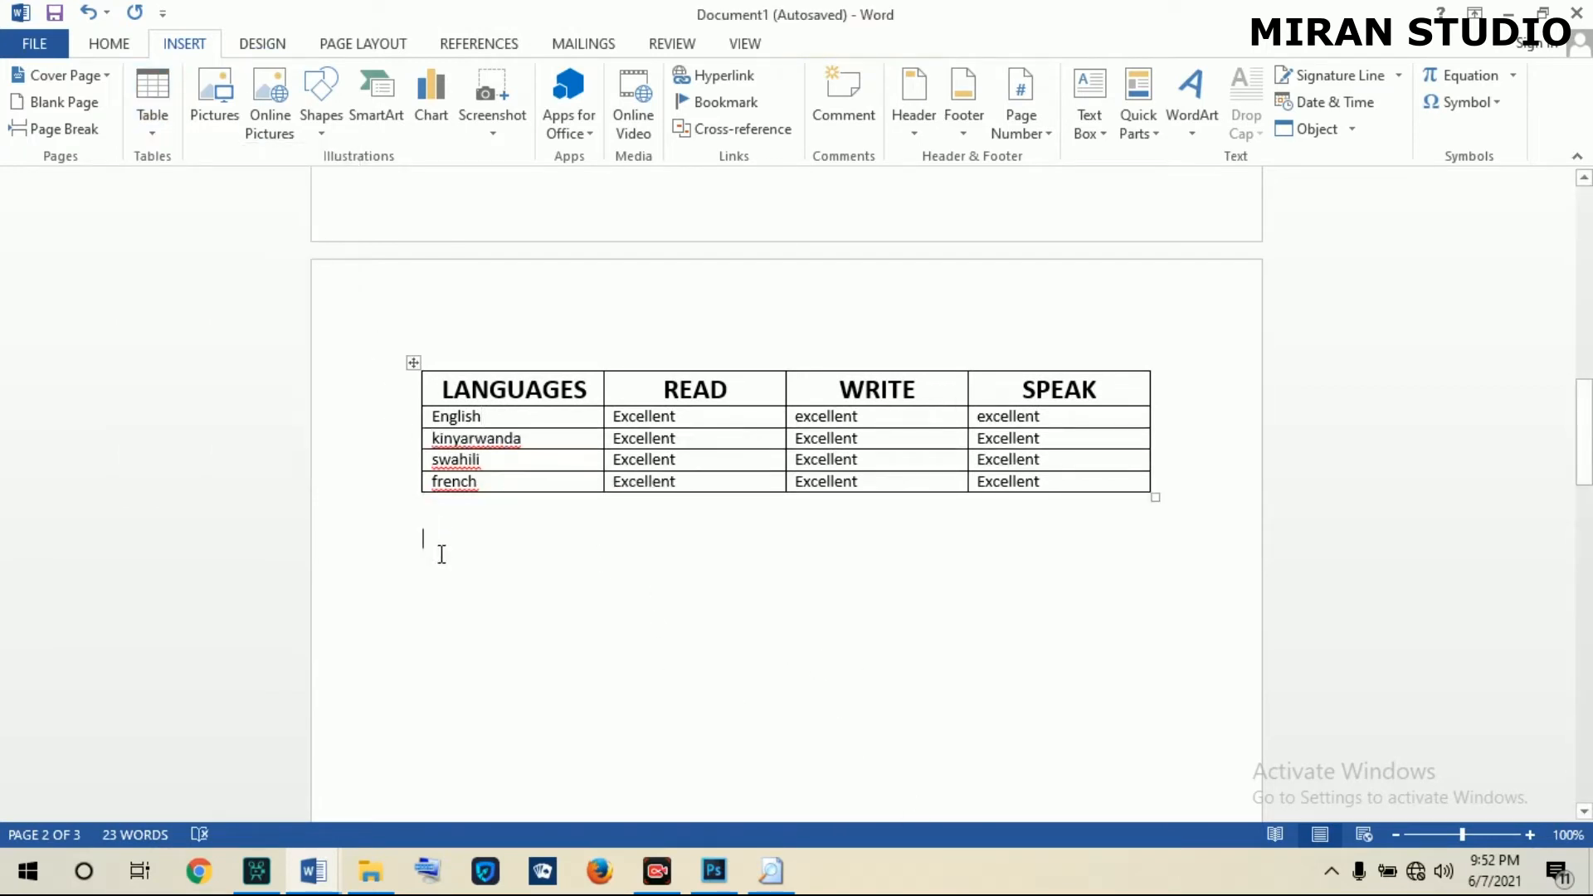
left_click(158, 149)
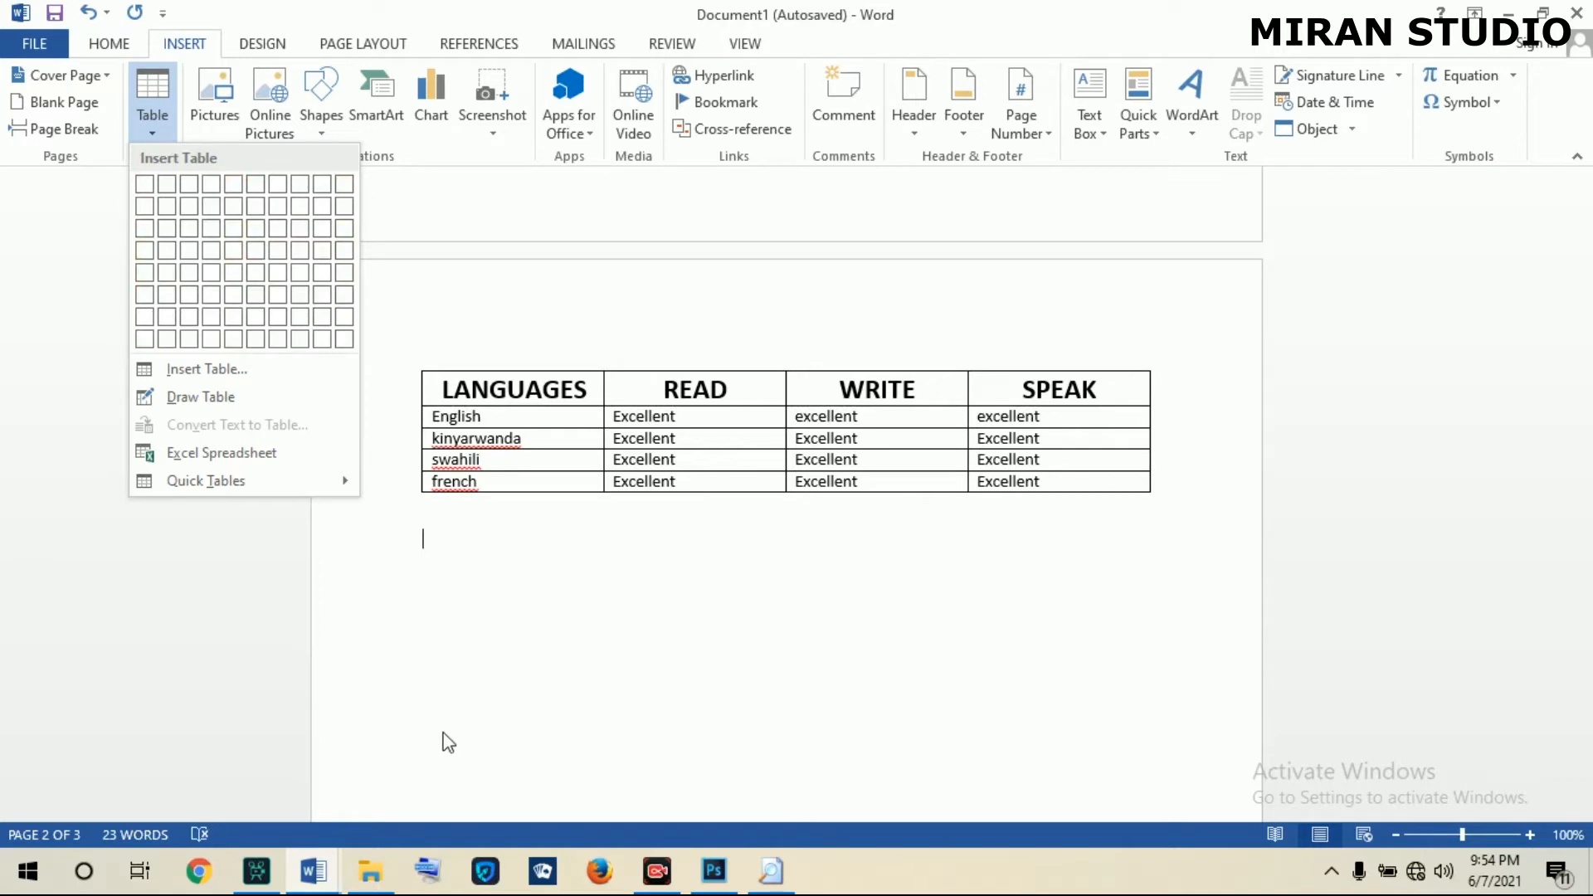
left_click(202, 368)
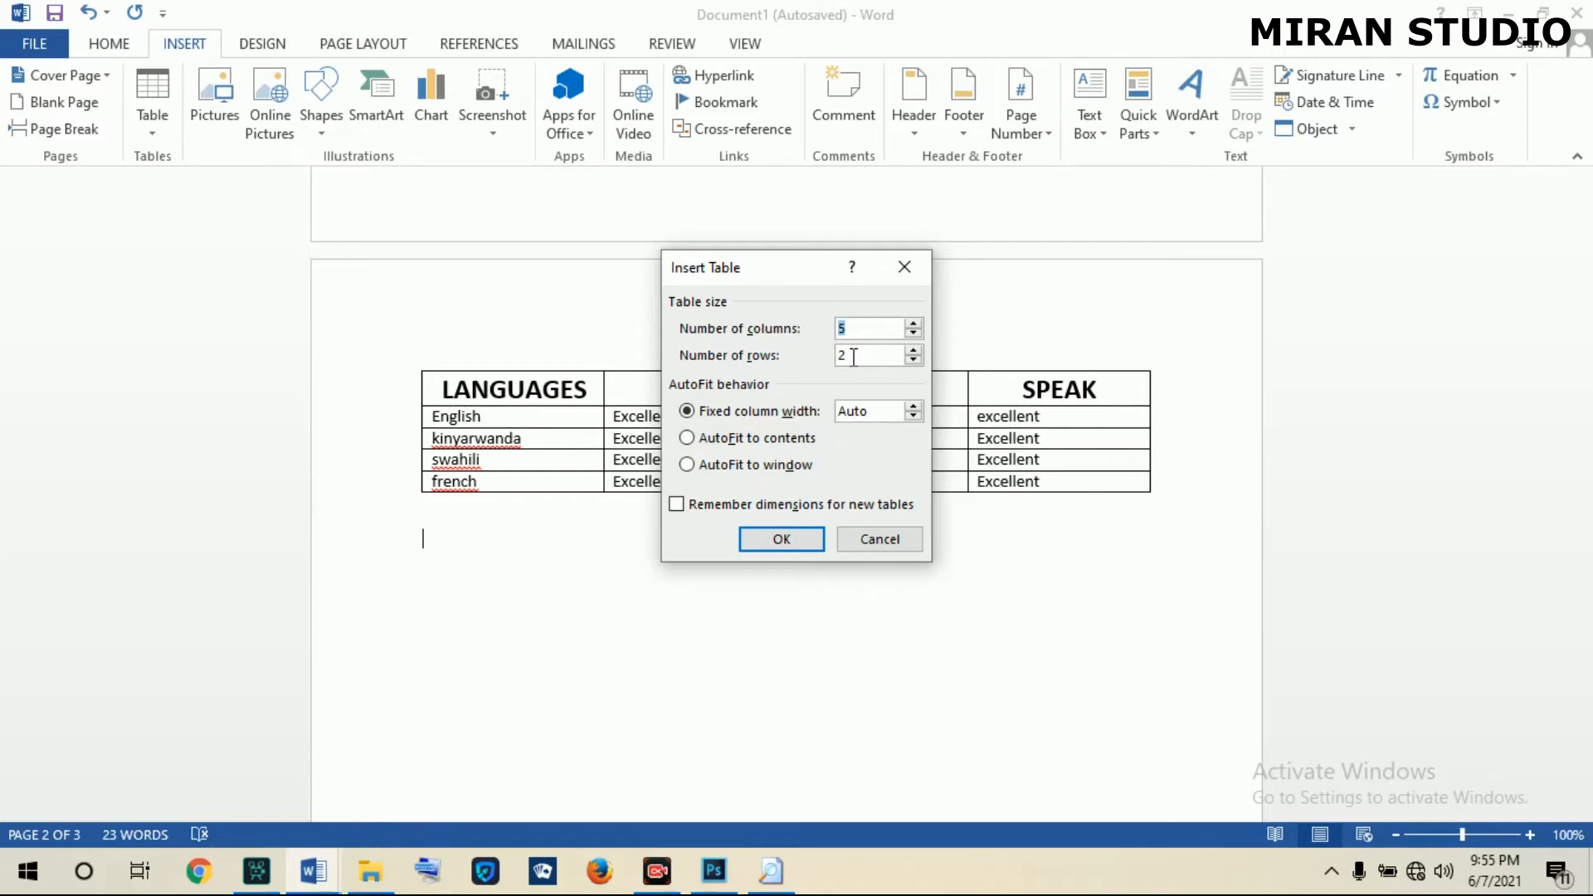
left_click(869, 544)
Add a blank page at the end of the document, after the page with the red-shaded table.
left_click_drag(1583, 437, 1584, 749)
scroll(804, 724, "up", 4)
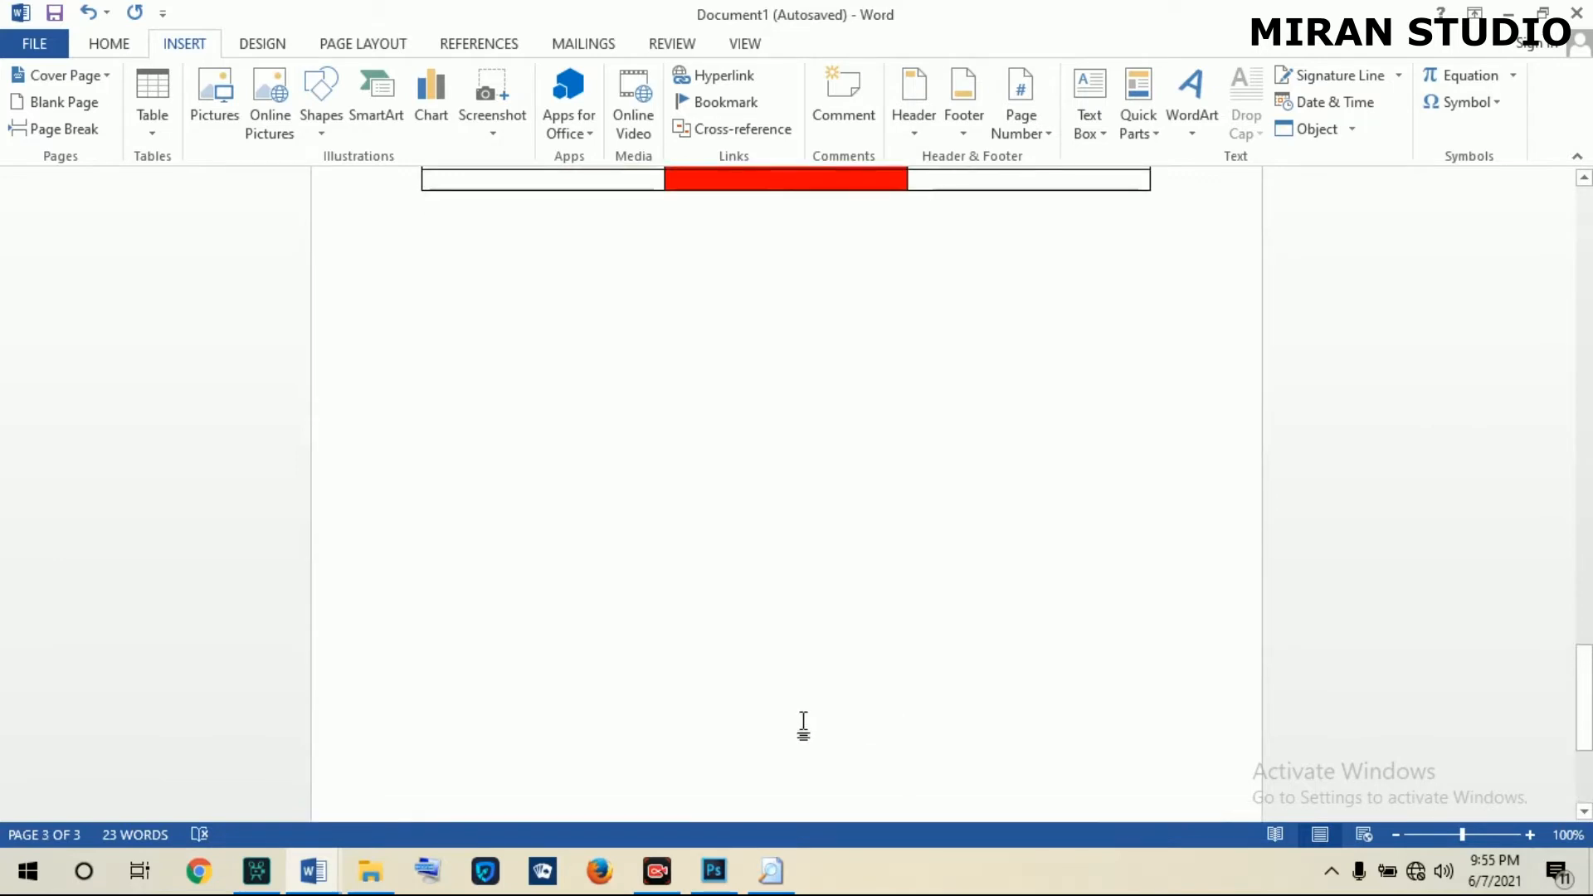
left_click(38, 106)
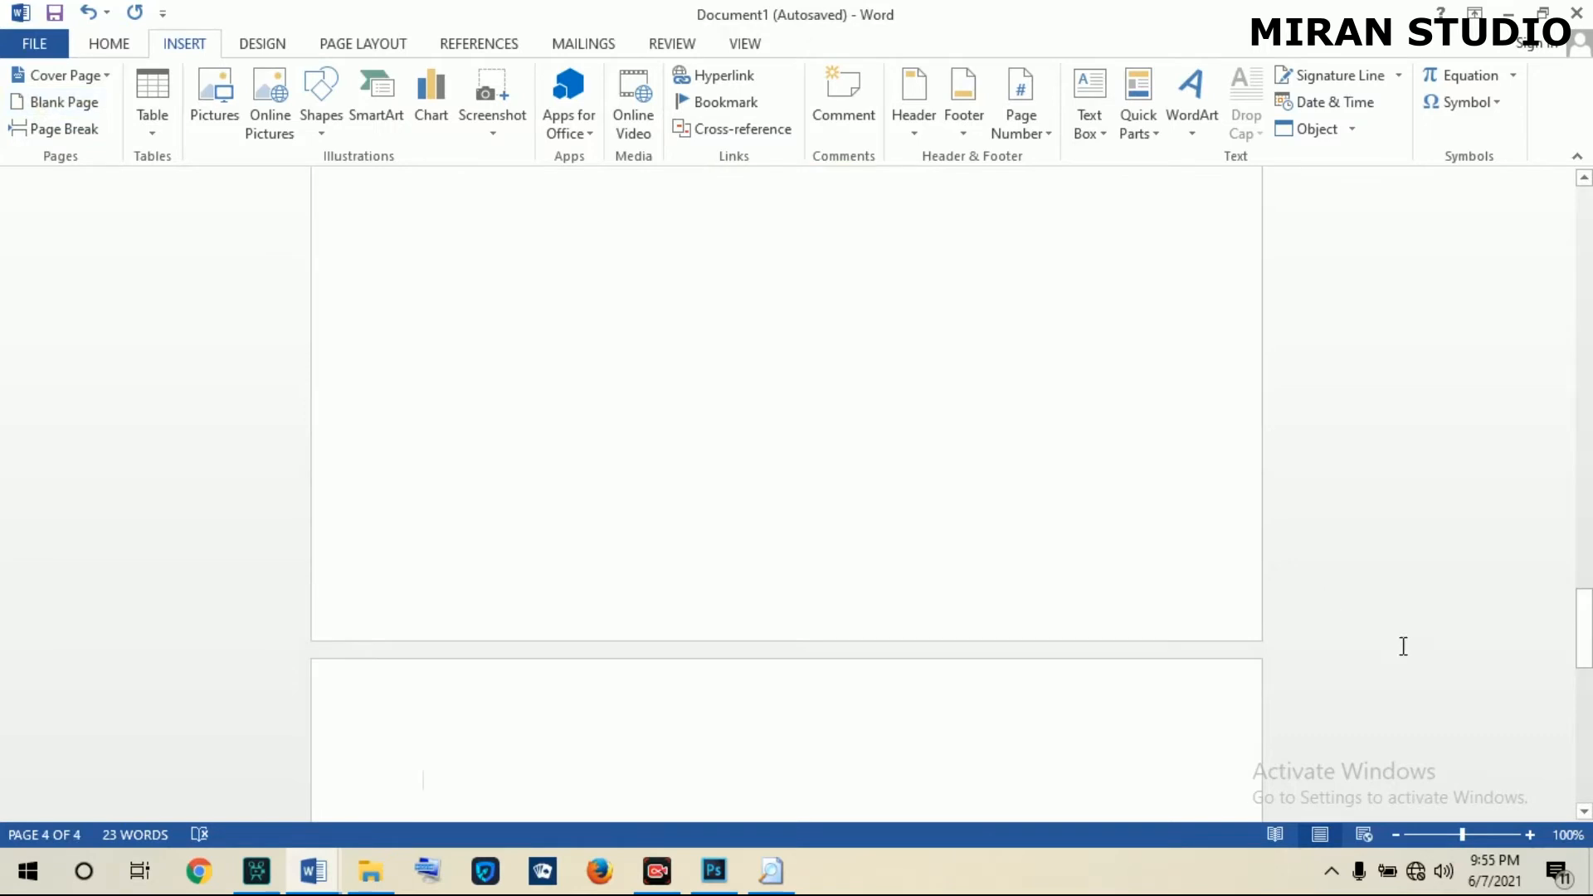
Insert a table with 6 columns and 30 rows on the new blank page, keeping the automatic fixed column width.
left_click_drag(1584, 629, 1585, 683)
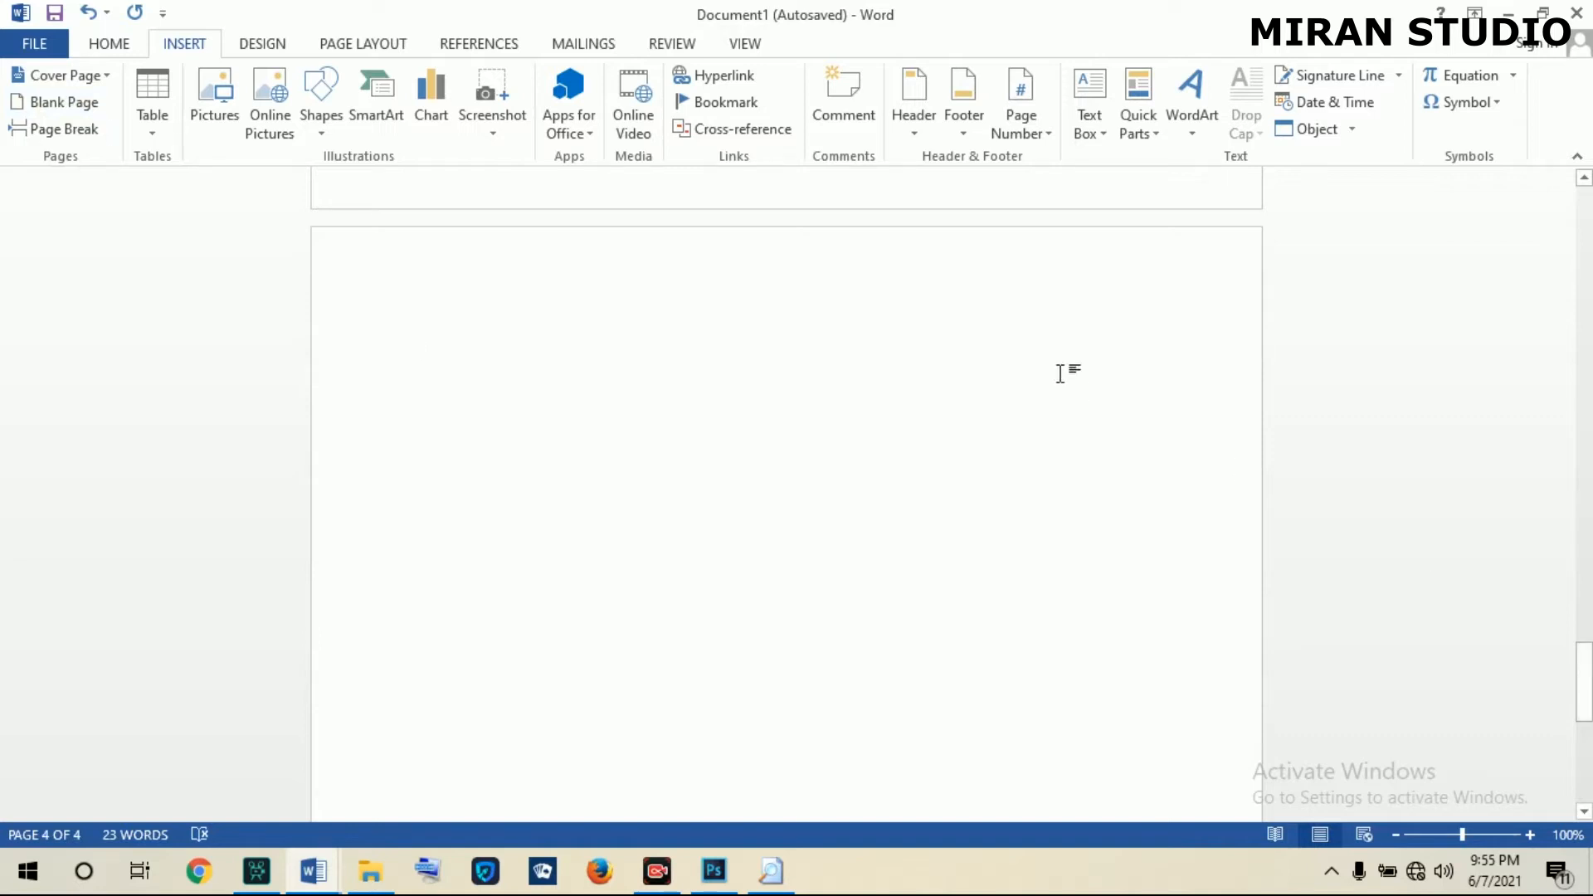
left_click(152, 136)
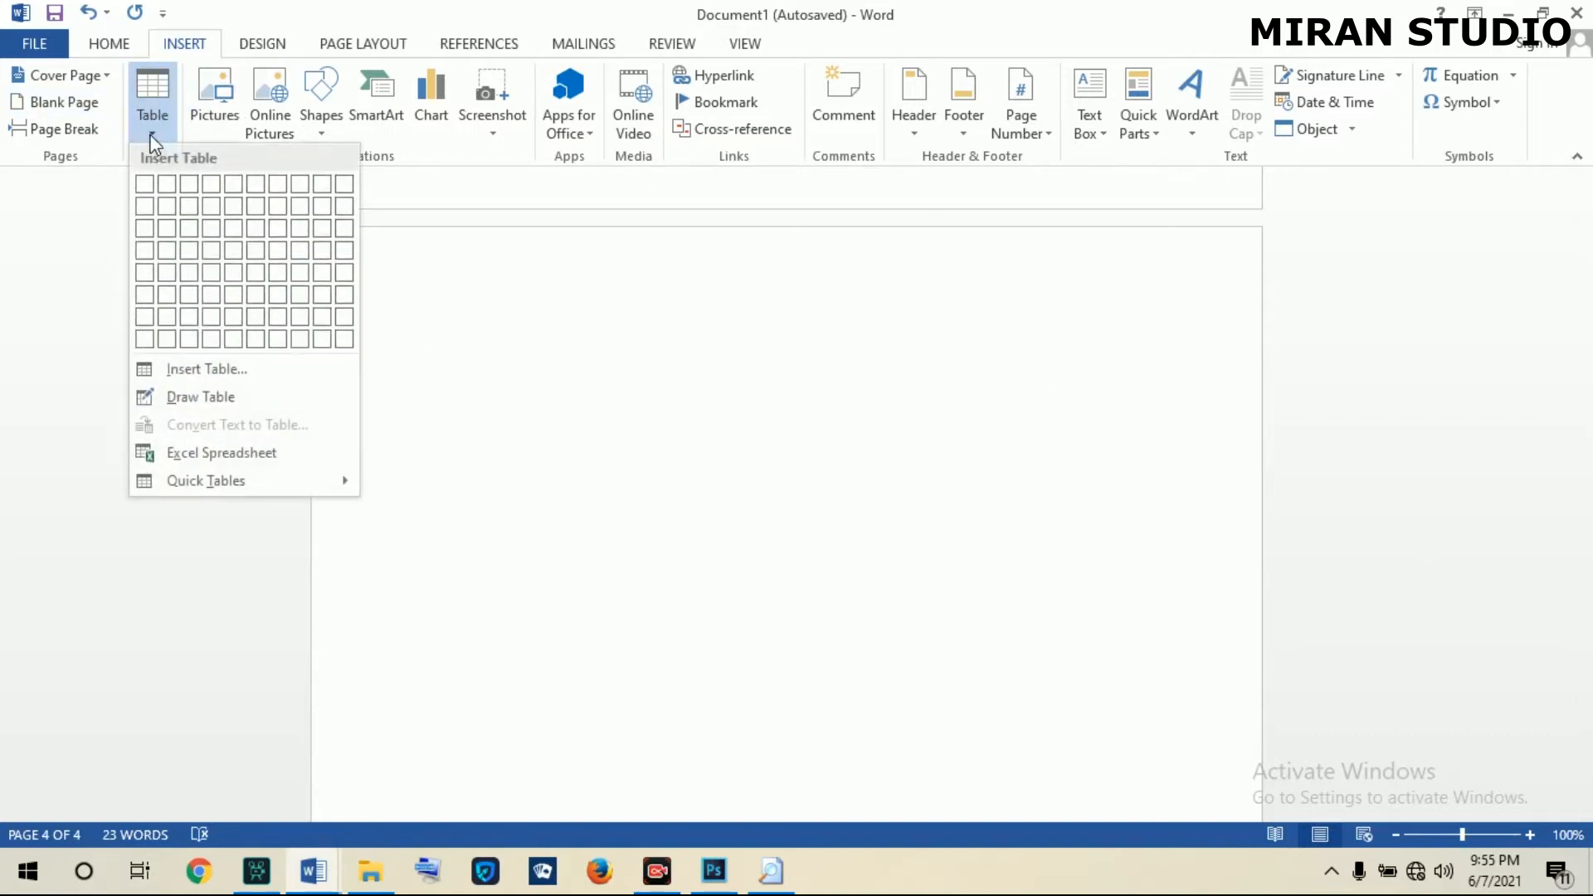
left_click(187, 380)
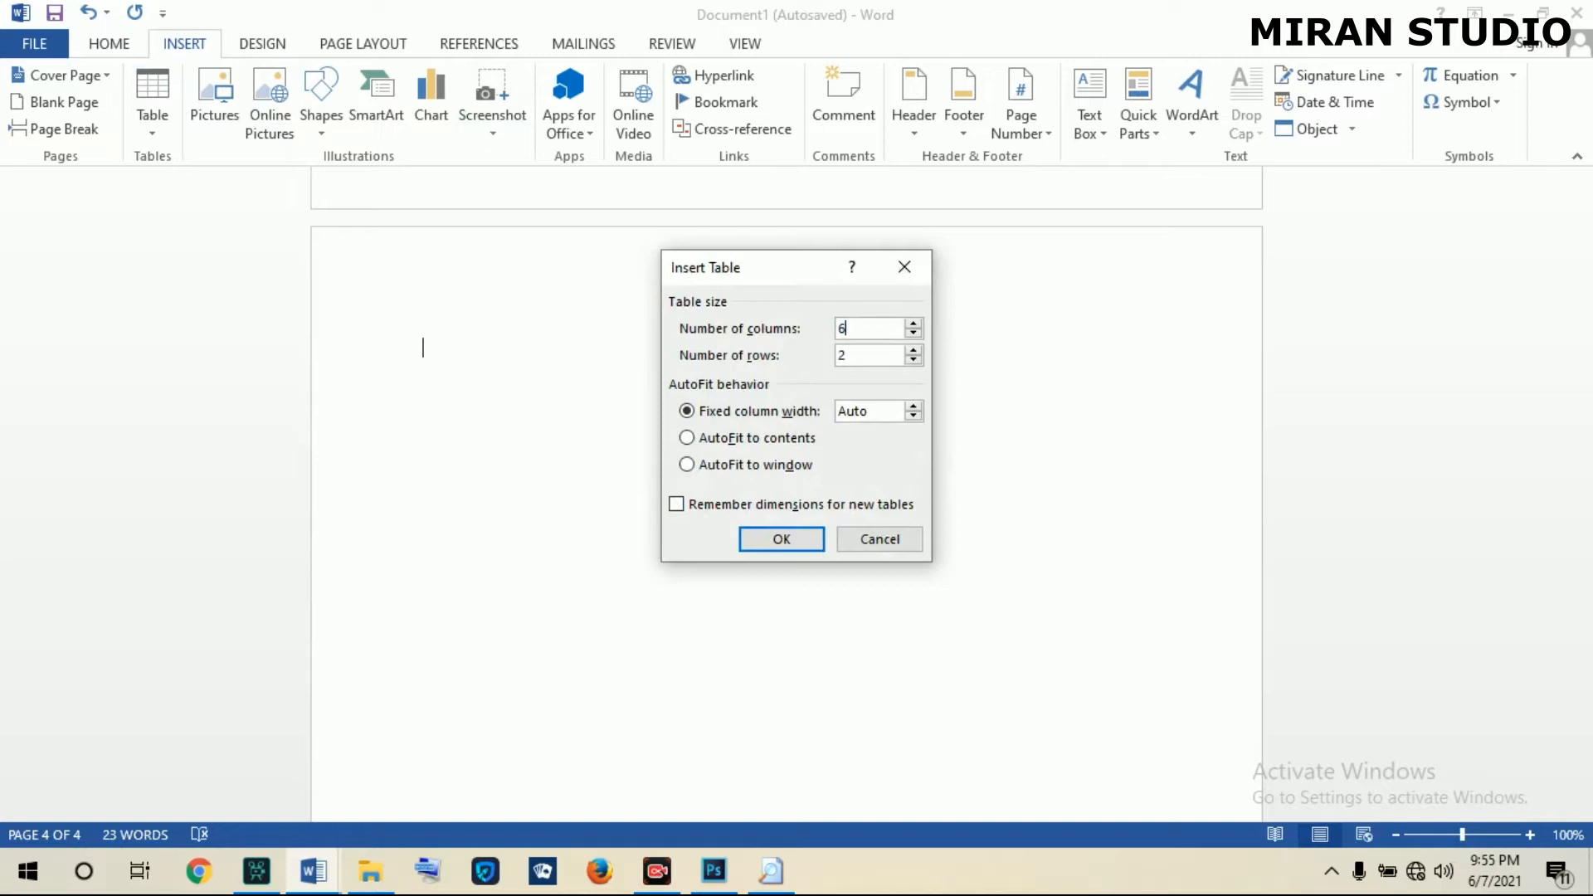
left_click_drag(868, 354, 772, 365)
type("30")
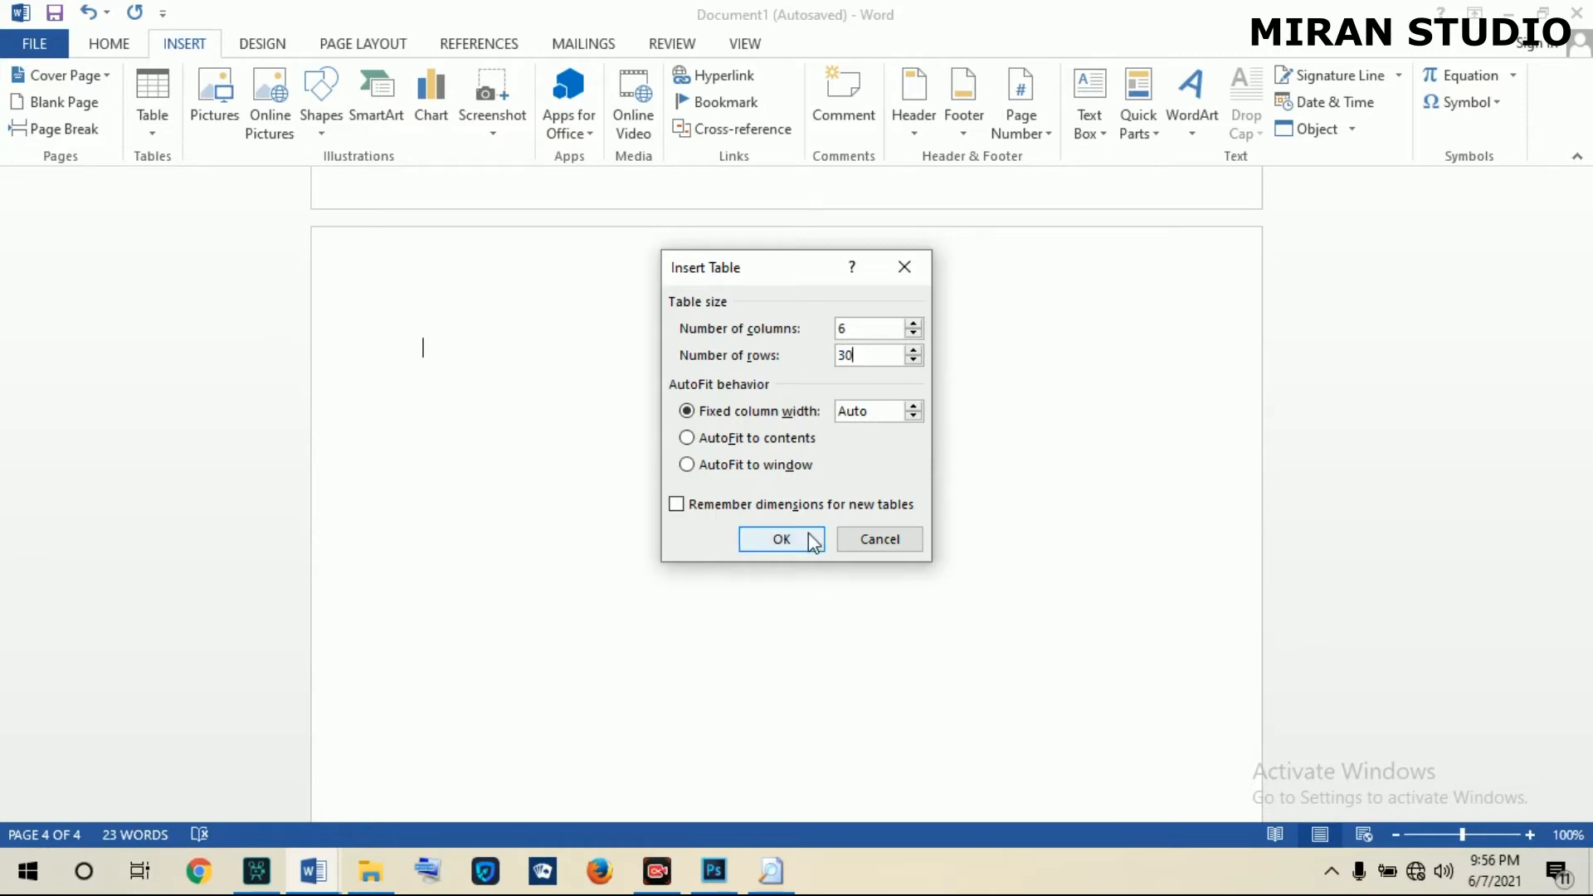
left_click(784, 539)
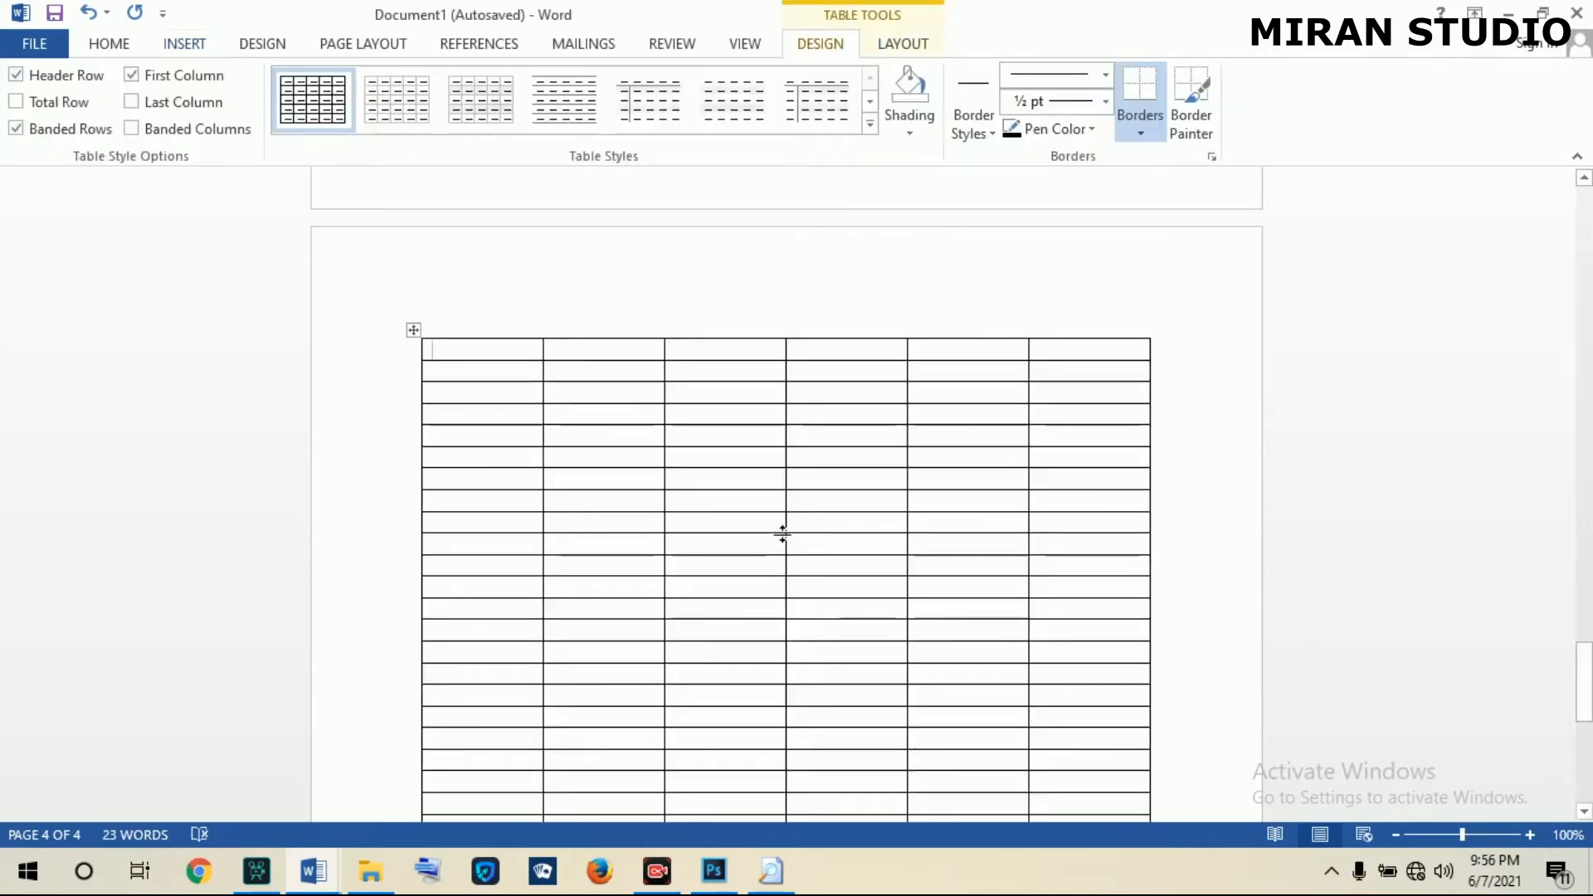
left_click_drag(1585, 675, 1586, 688)
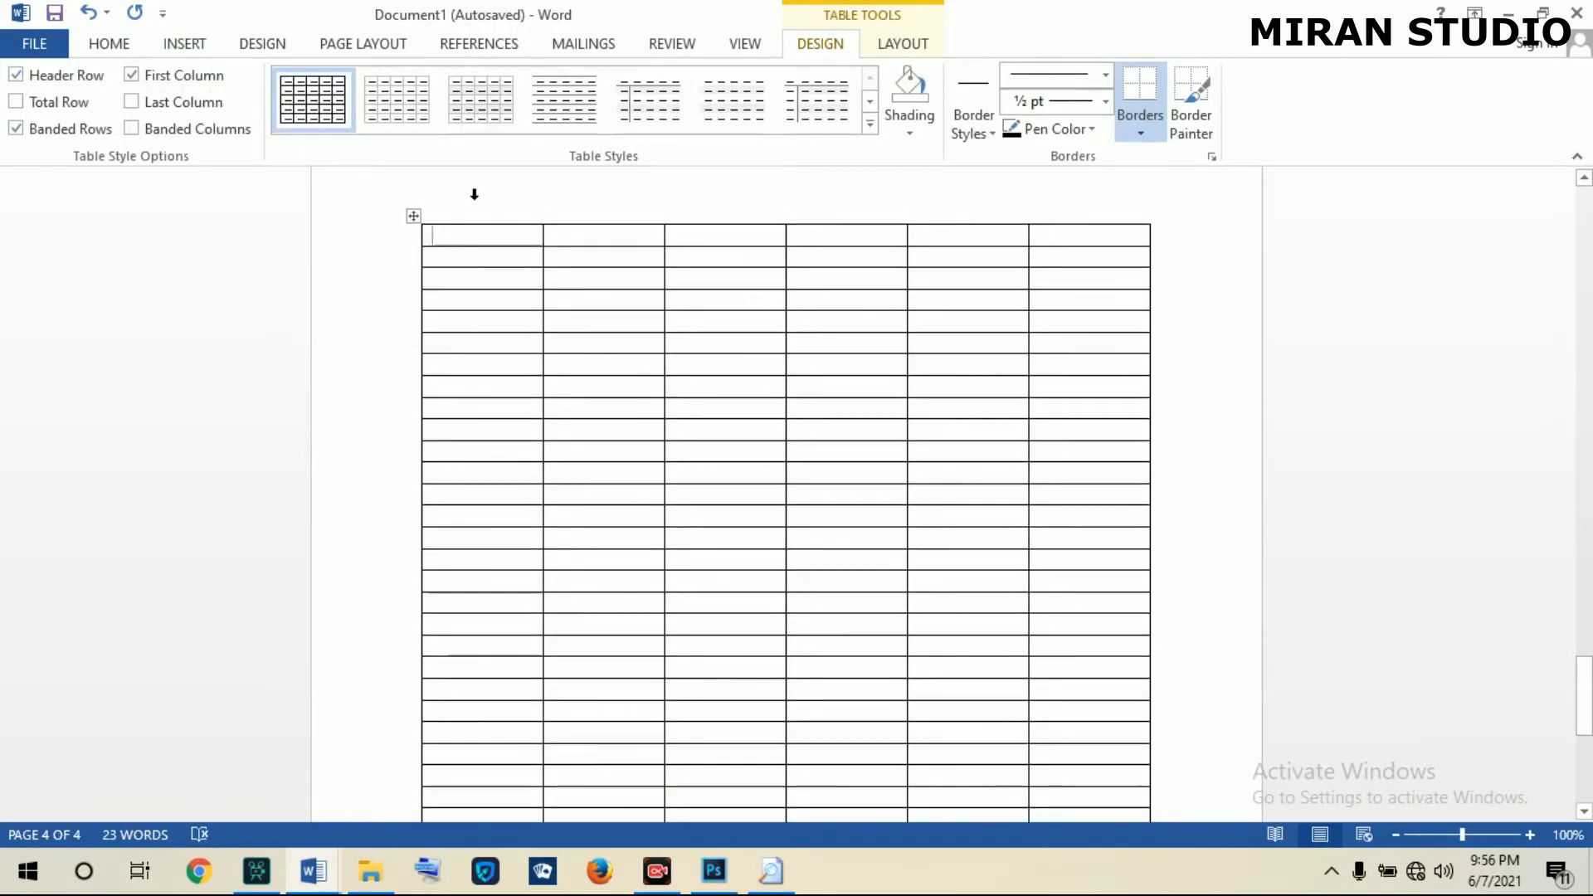
left_click(466, 236)
left_click_drag(466, 236, 491, 757)
left_click(562, 235)
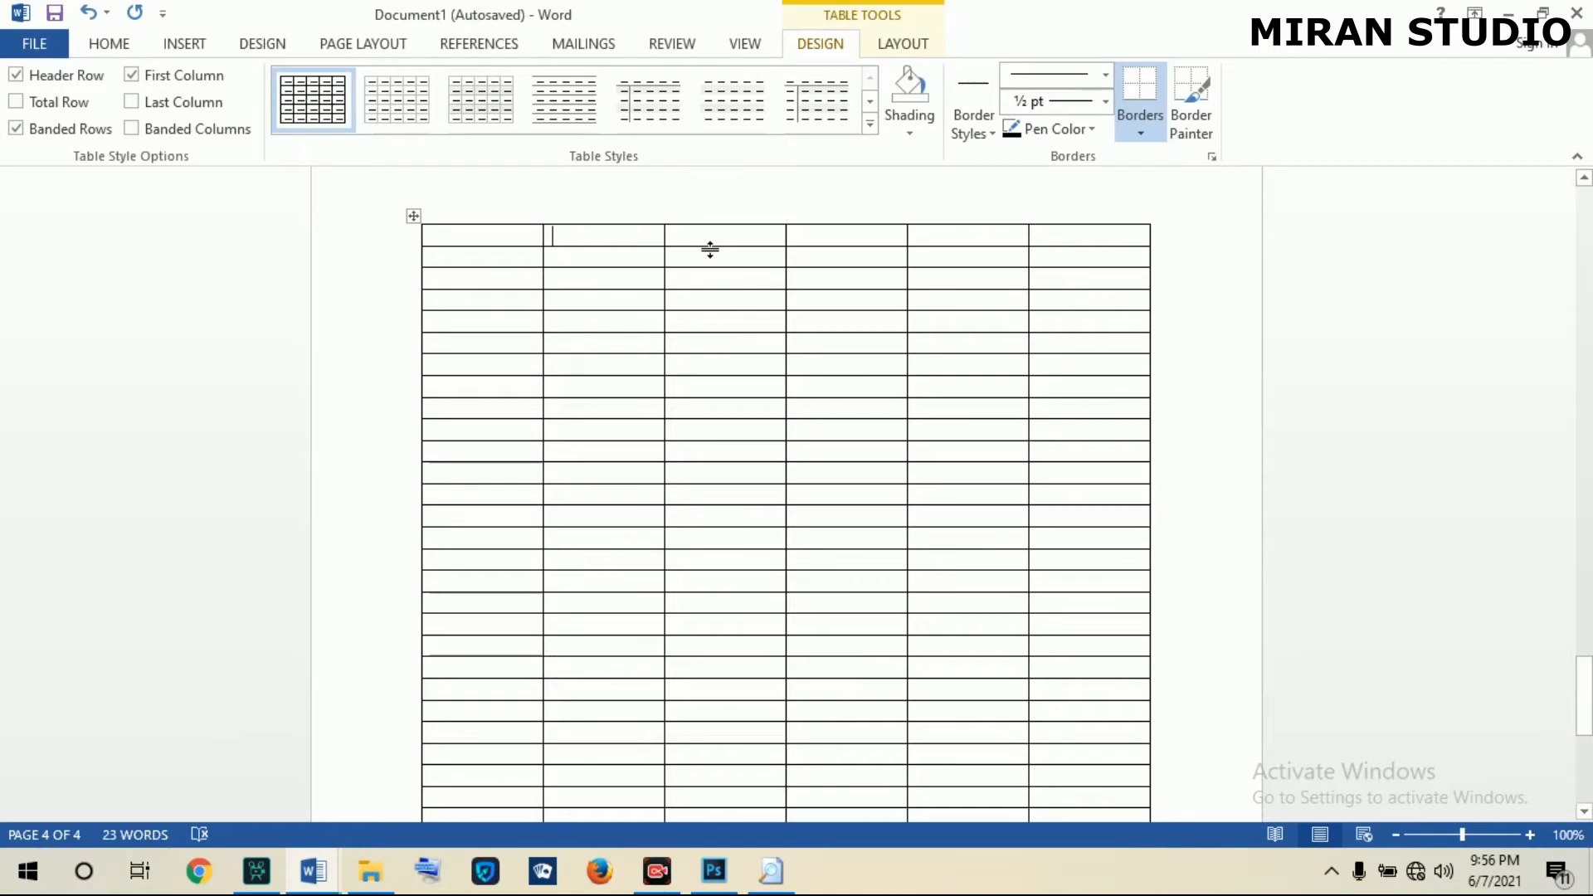
left_click(702, 241)
left_click(837, 241)
left_click(922, 241)
left_click(1054, 245)
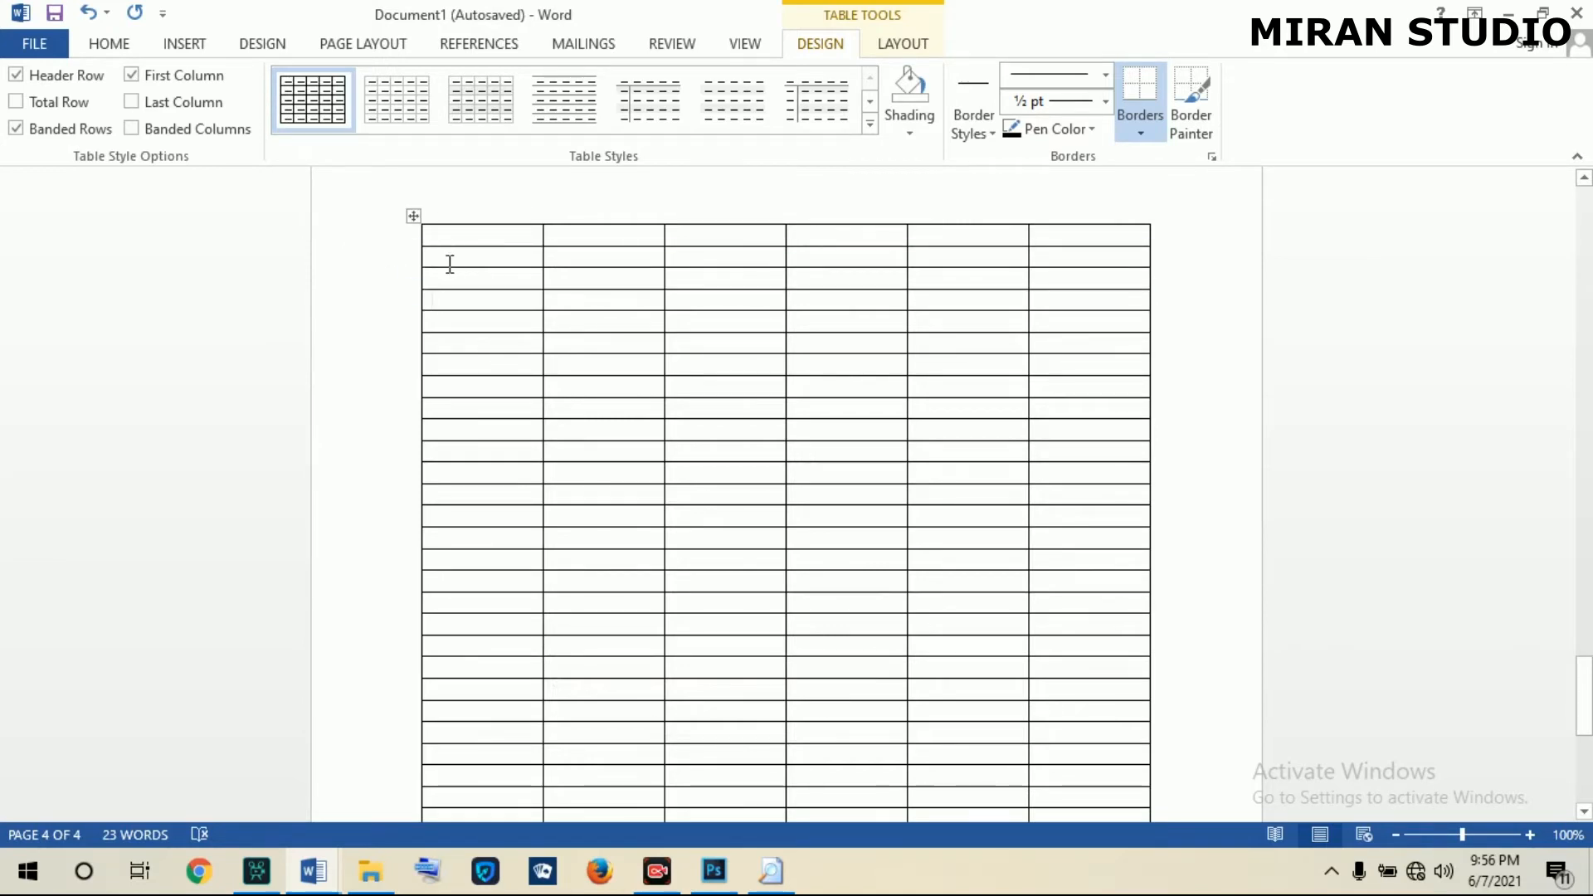
Enter NO as the first column's header in the new table and make its O superscript.
left_click(455, 236)
type("NO")
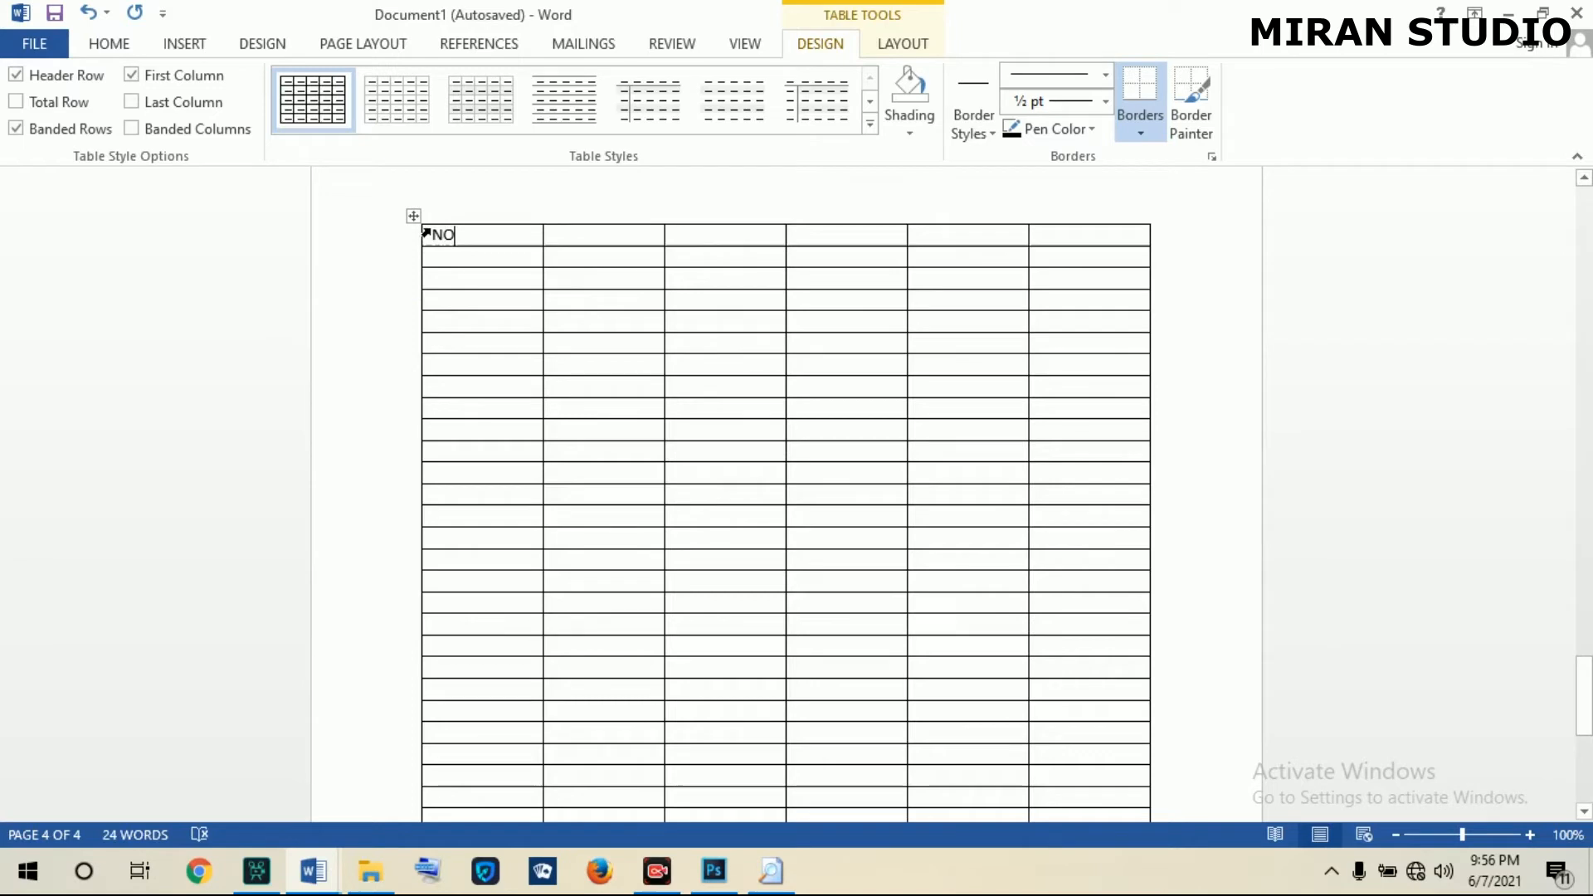
left_click_drag(443, 236, 453, 234)
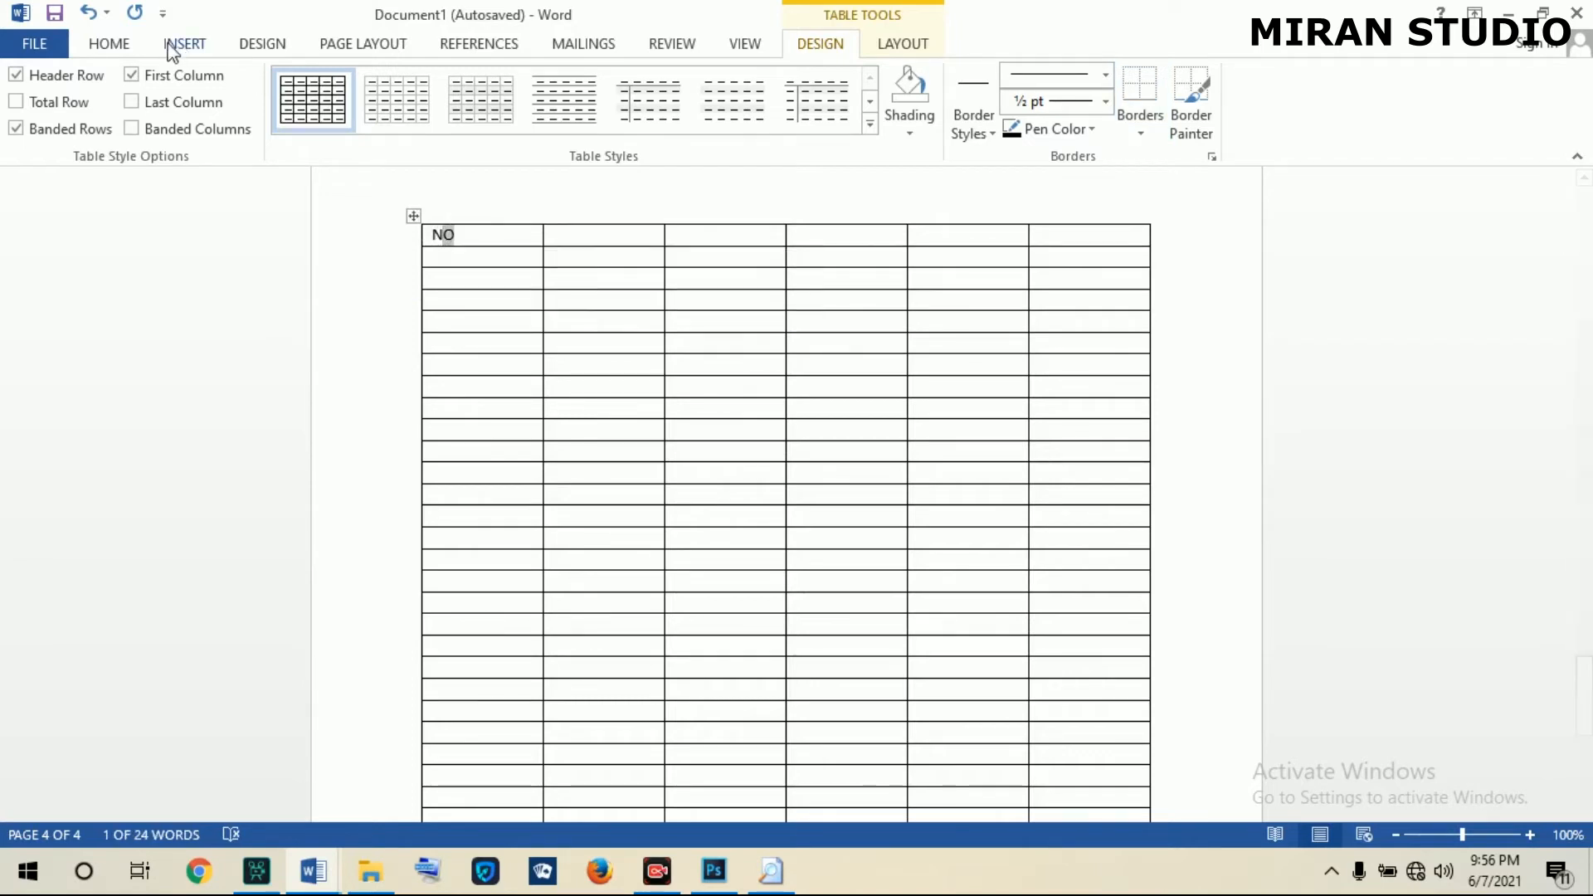
left_click(114, 45)
left_click(337, 122)
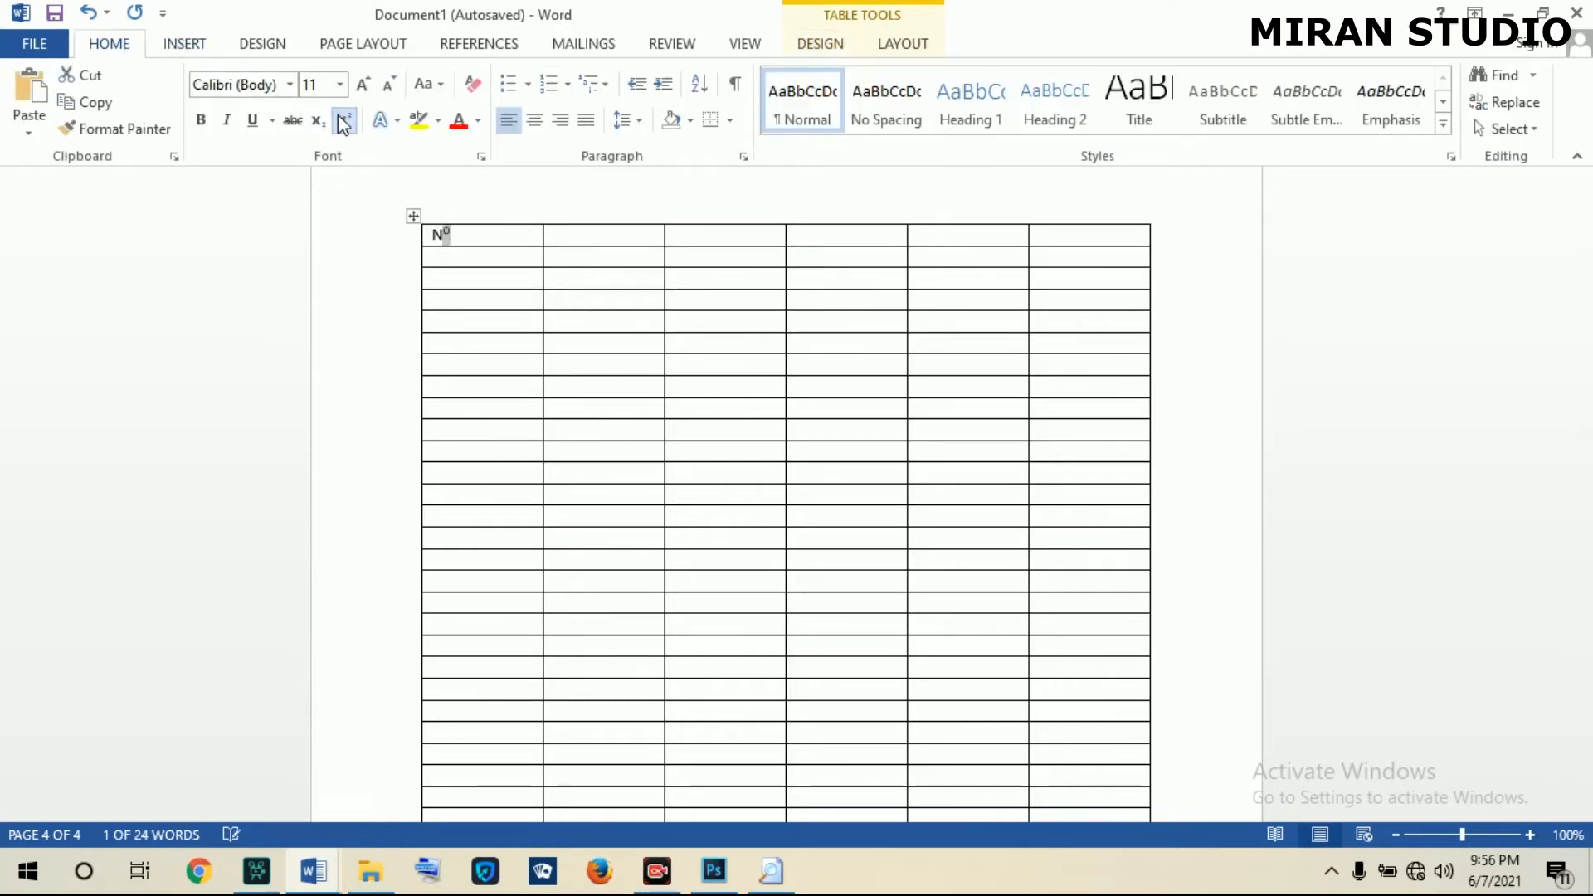
Enter NAMES and AGES as the headers of the second and third columns.
left_click(561, 240)
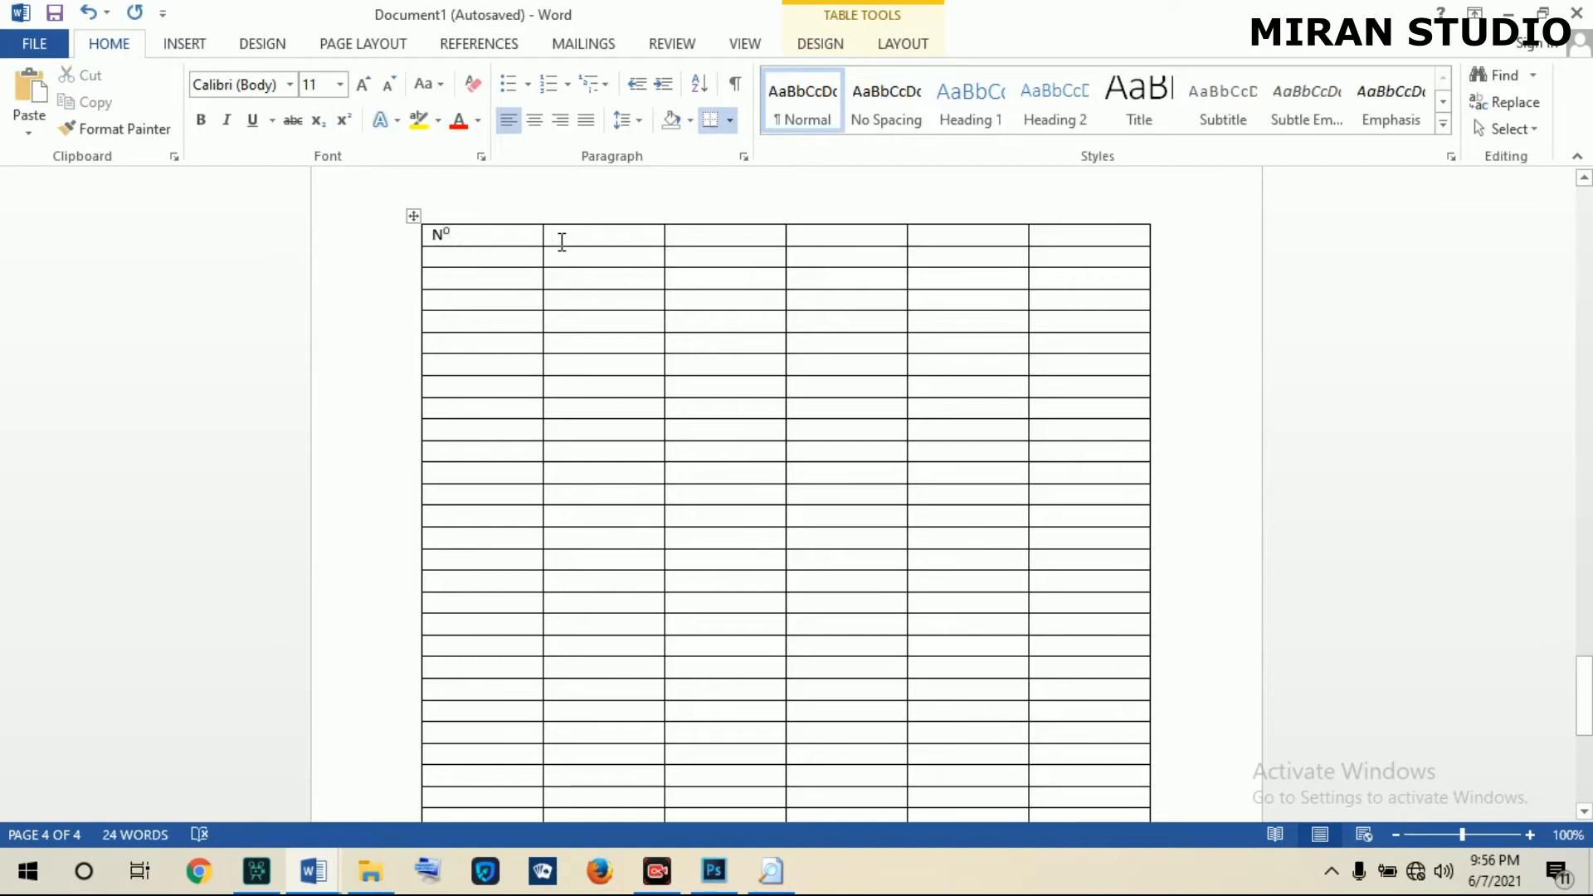
type("NAMES")
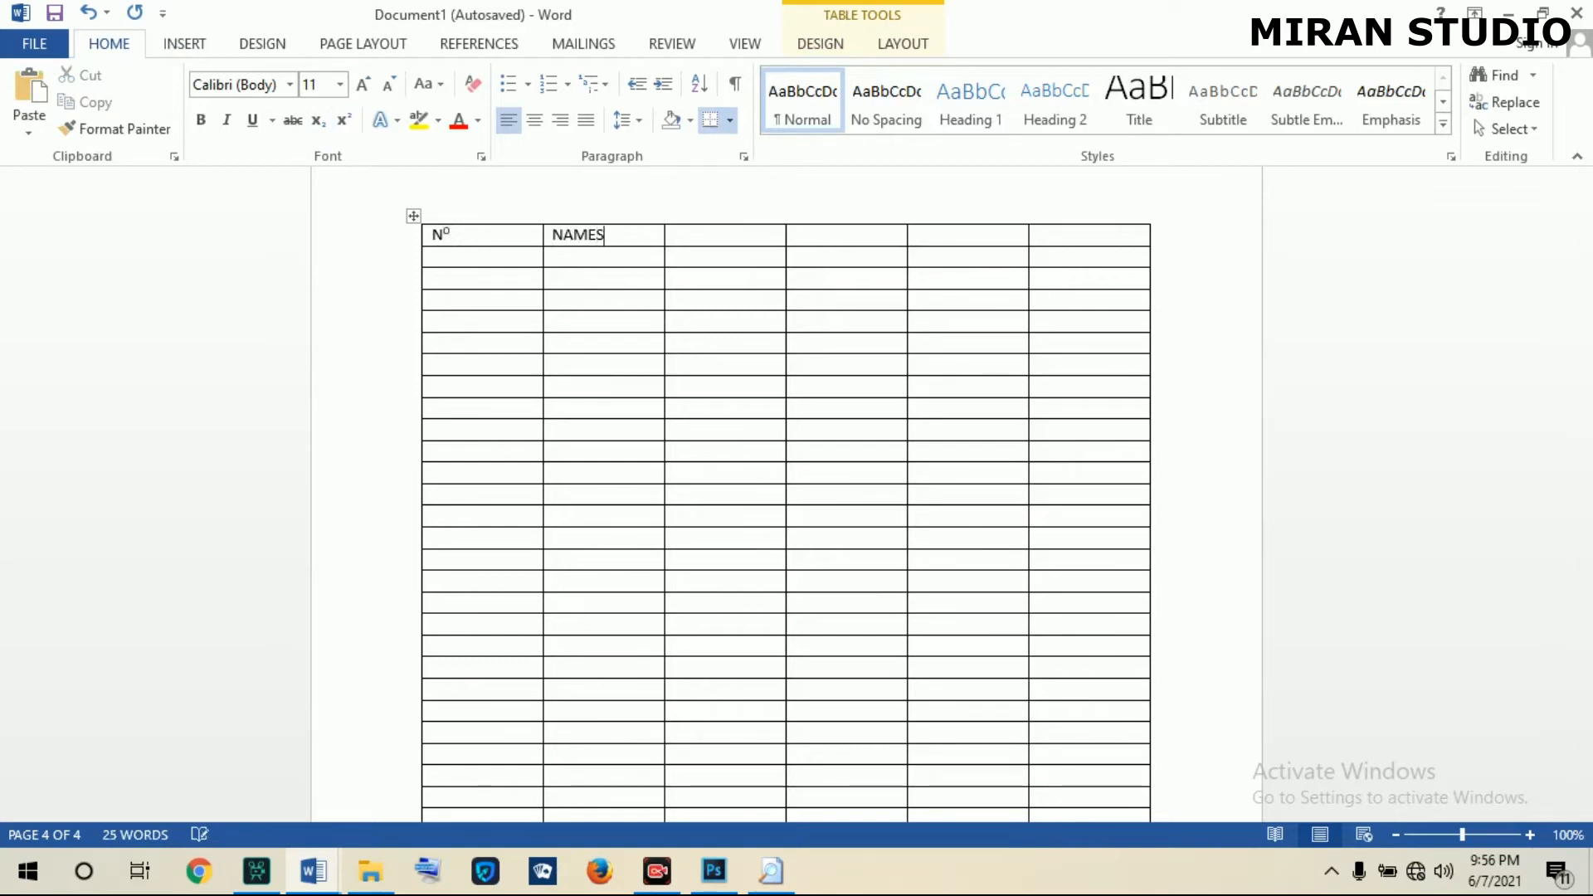
left_click(705, 239)
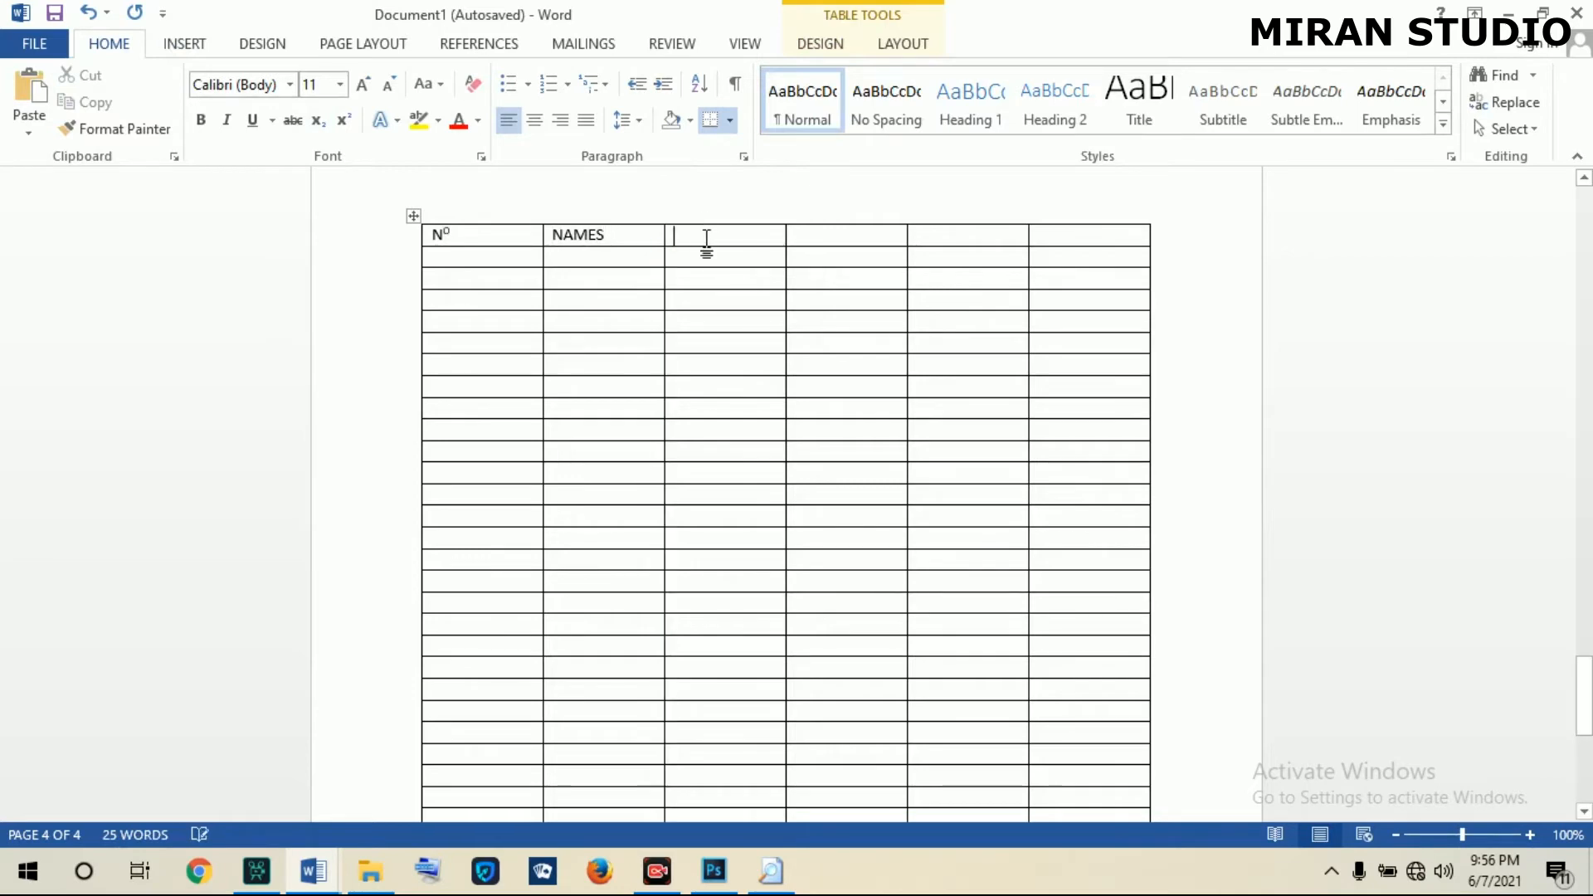
type("AGE")
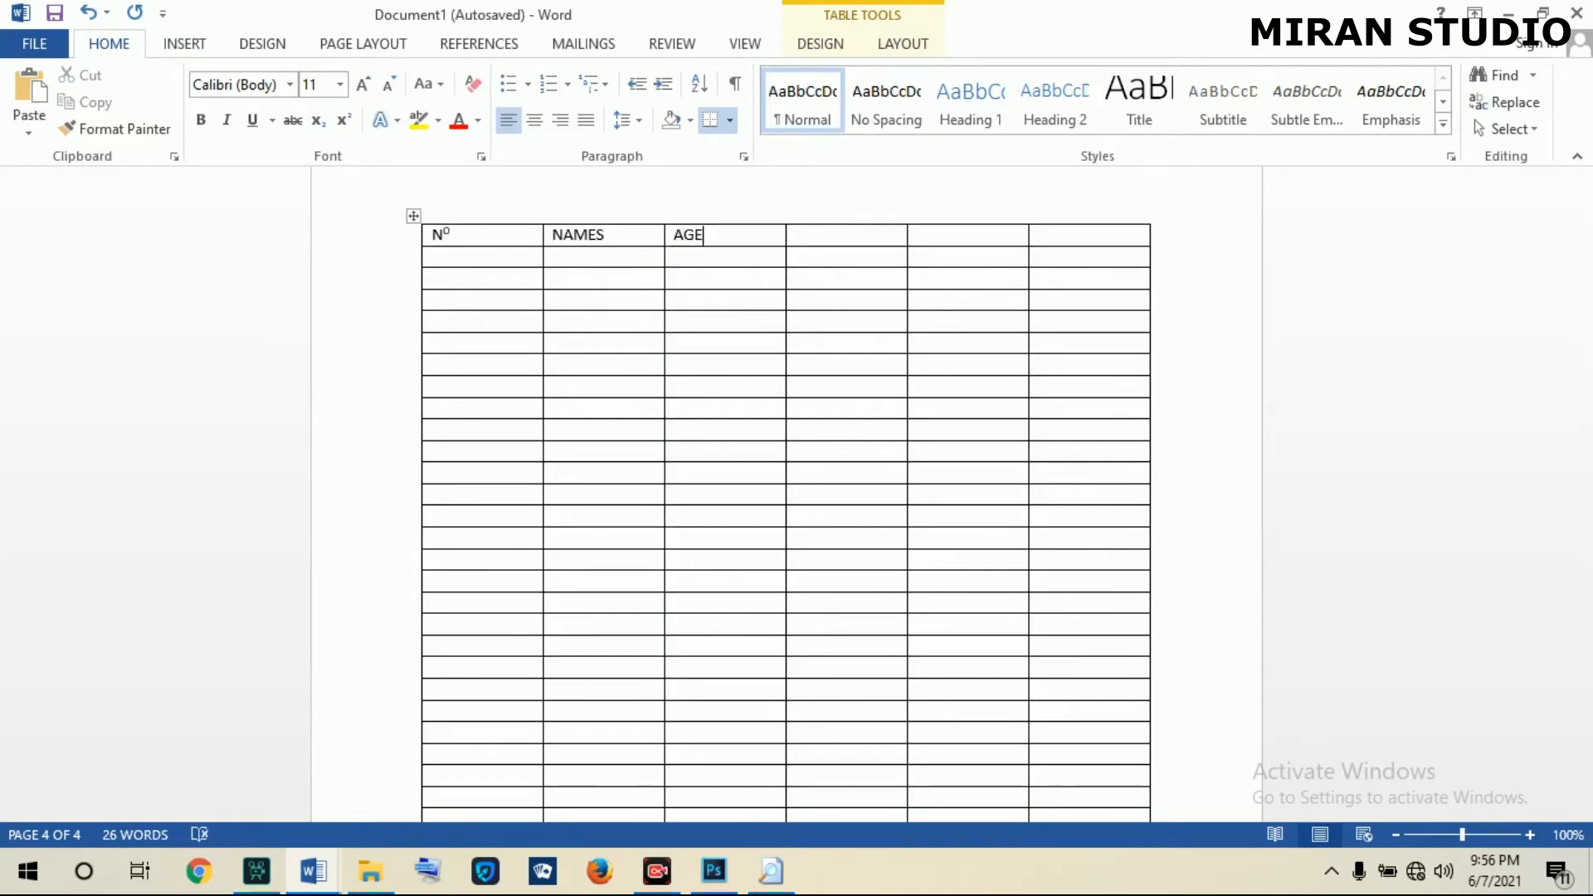
type("S")
left_click(826, 239)
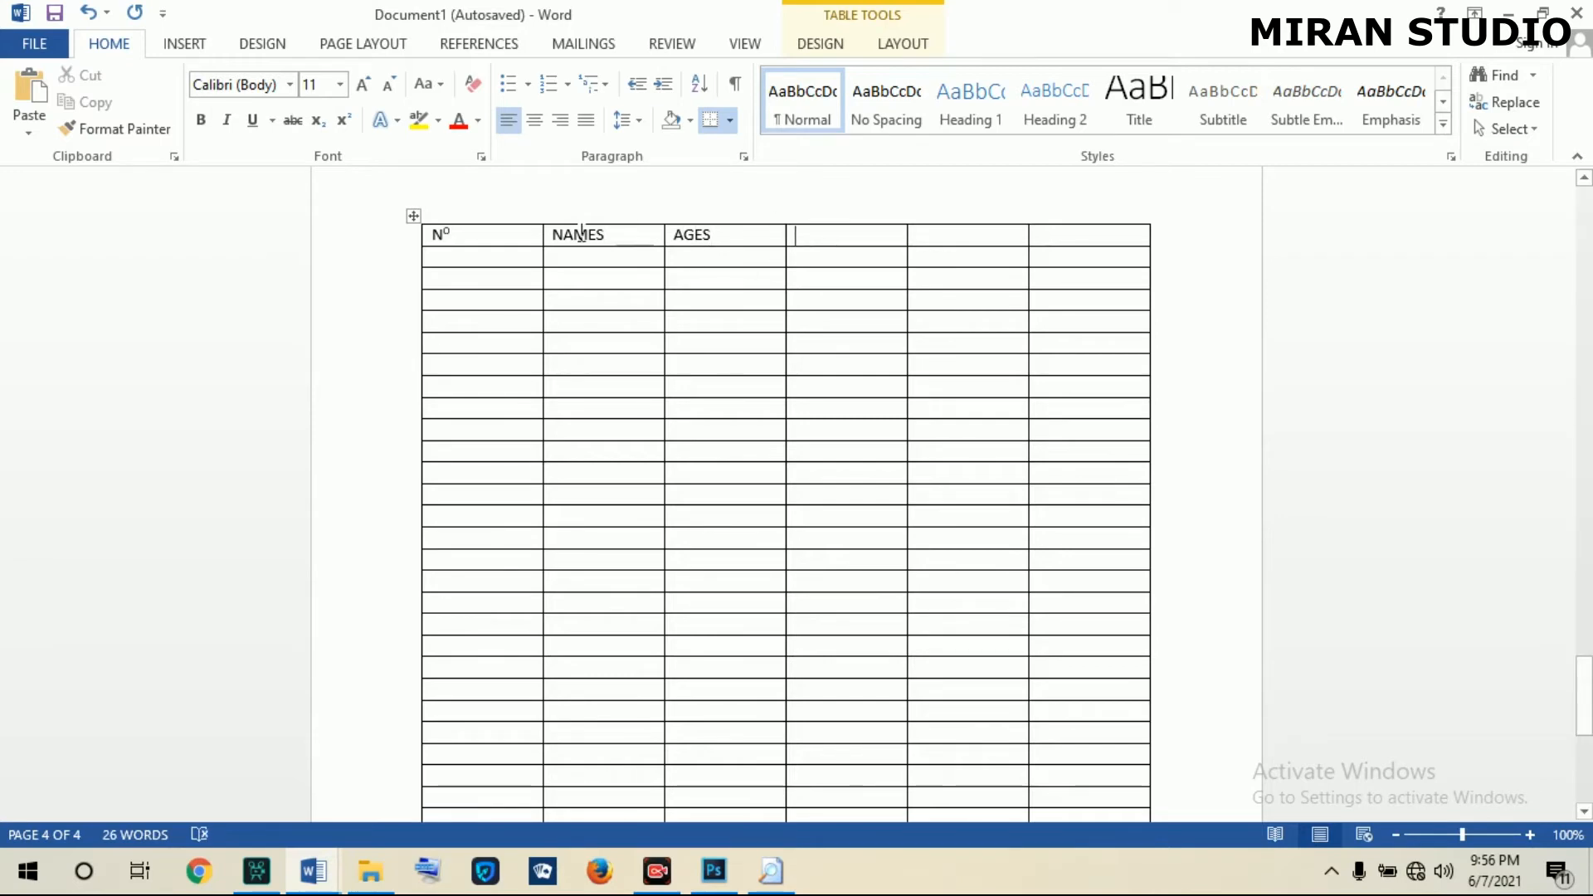
Make the whole header row bold, 20 pt and centred.
left_click(386, 244)
left_click(201, 119)
left_click(364, 84)
left_click(365, 86)
left_click(365, 87)
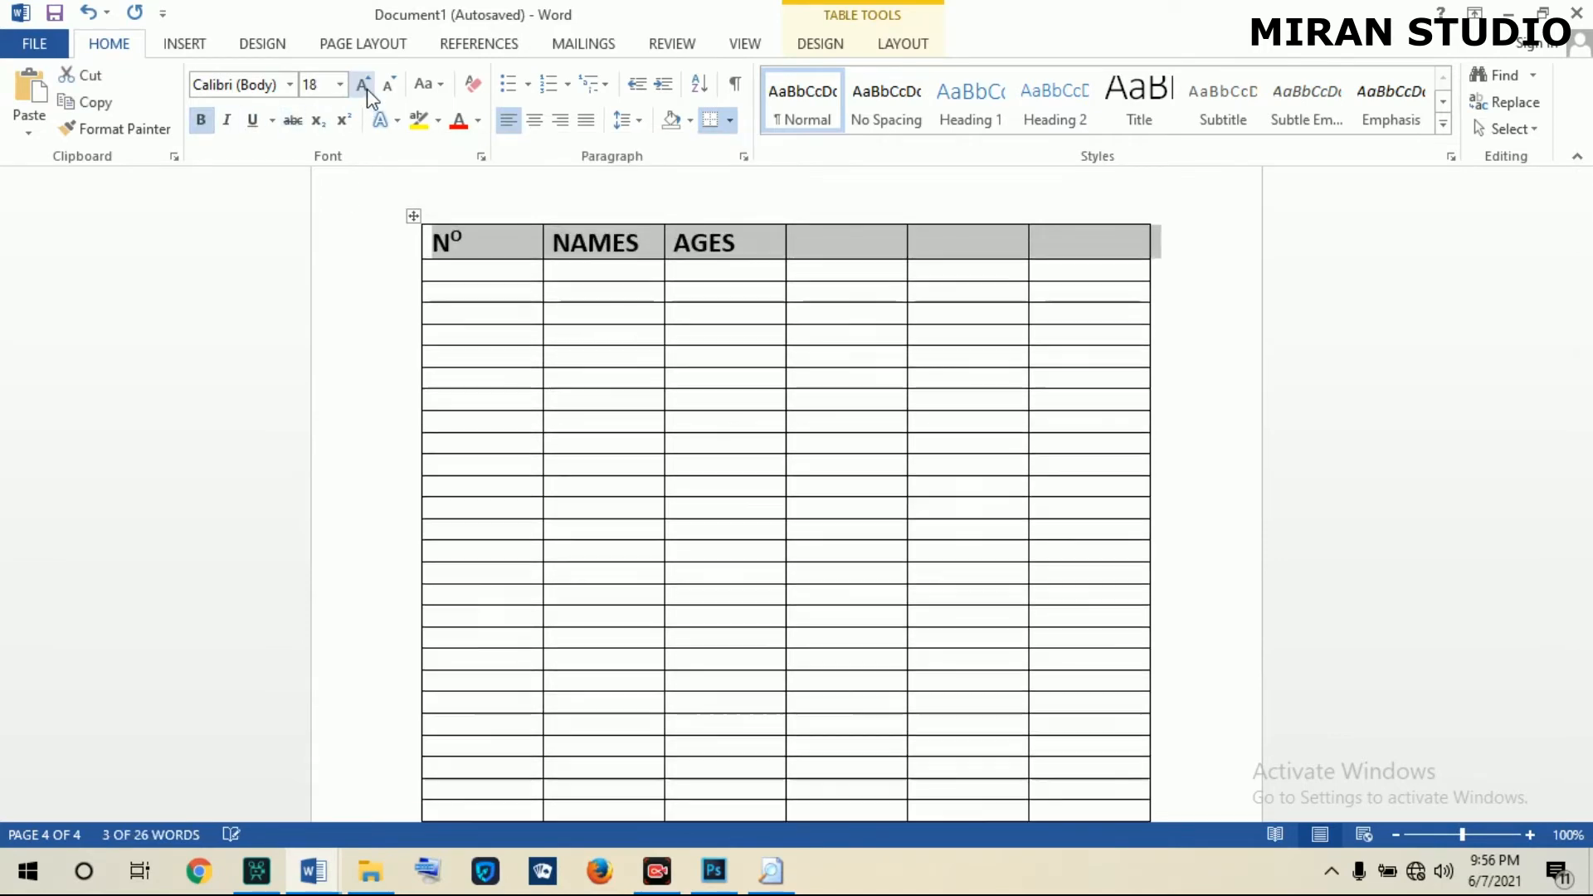
left_click(365, 86)
left_click(366, 86)
left_click(536, 121)
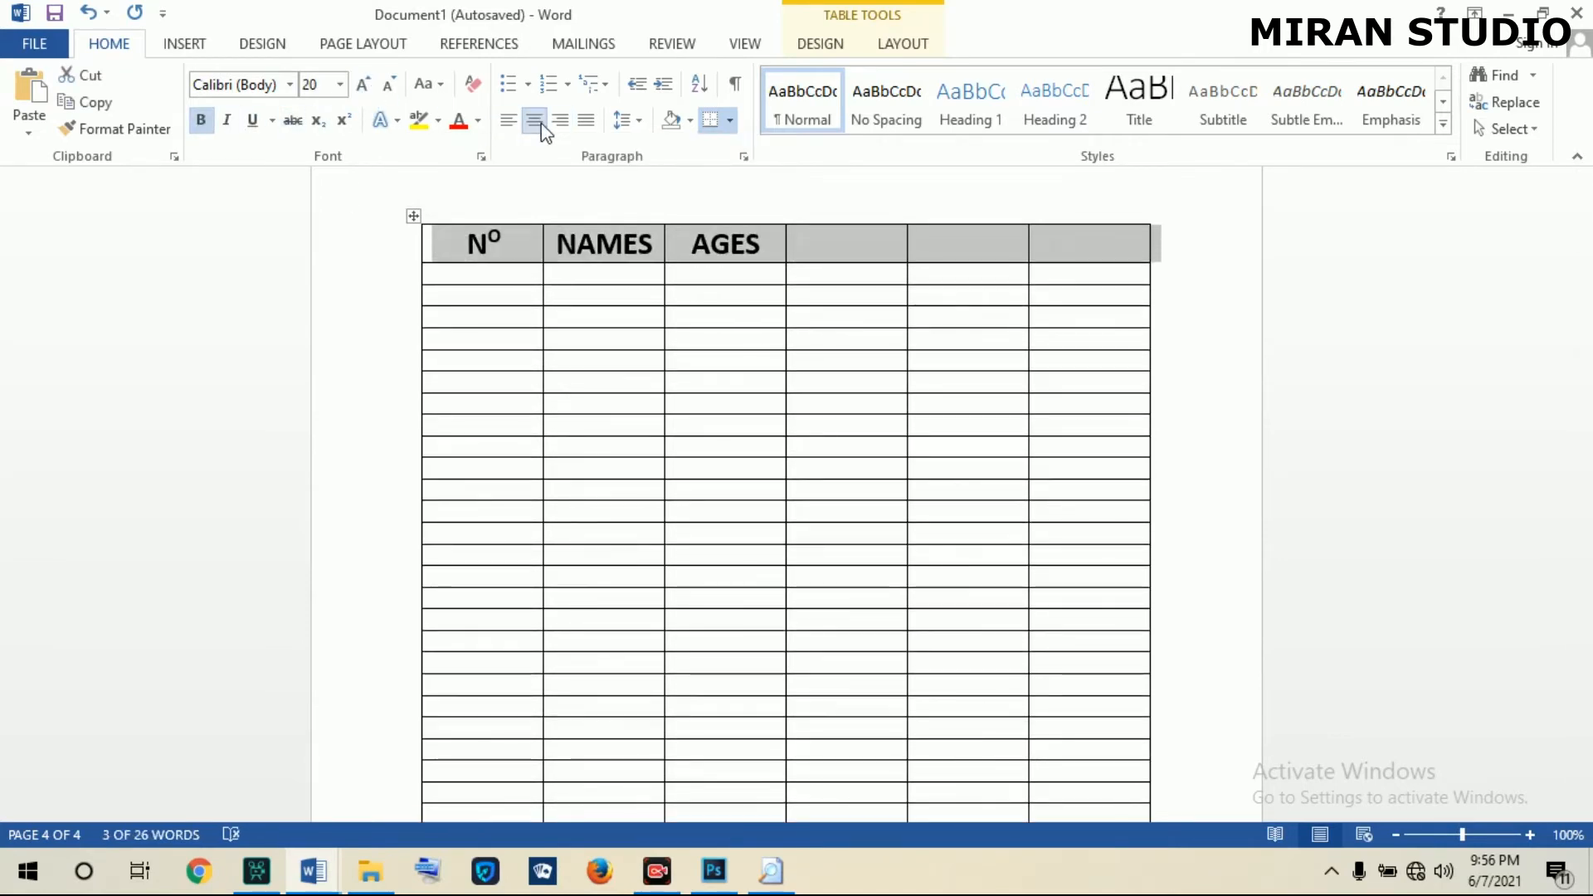
Reduce the header row's font size to 16 pt.
left_click(455, 277)
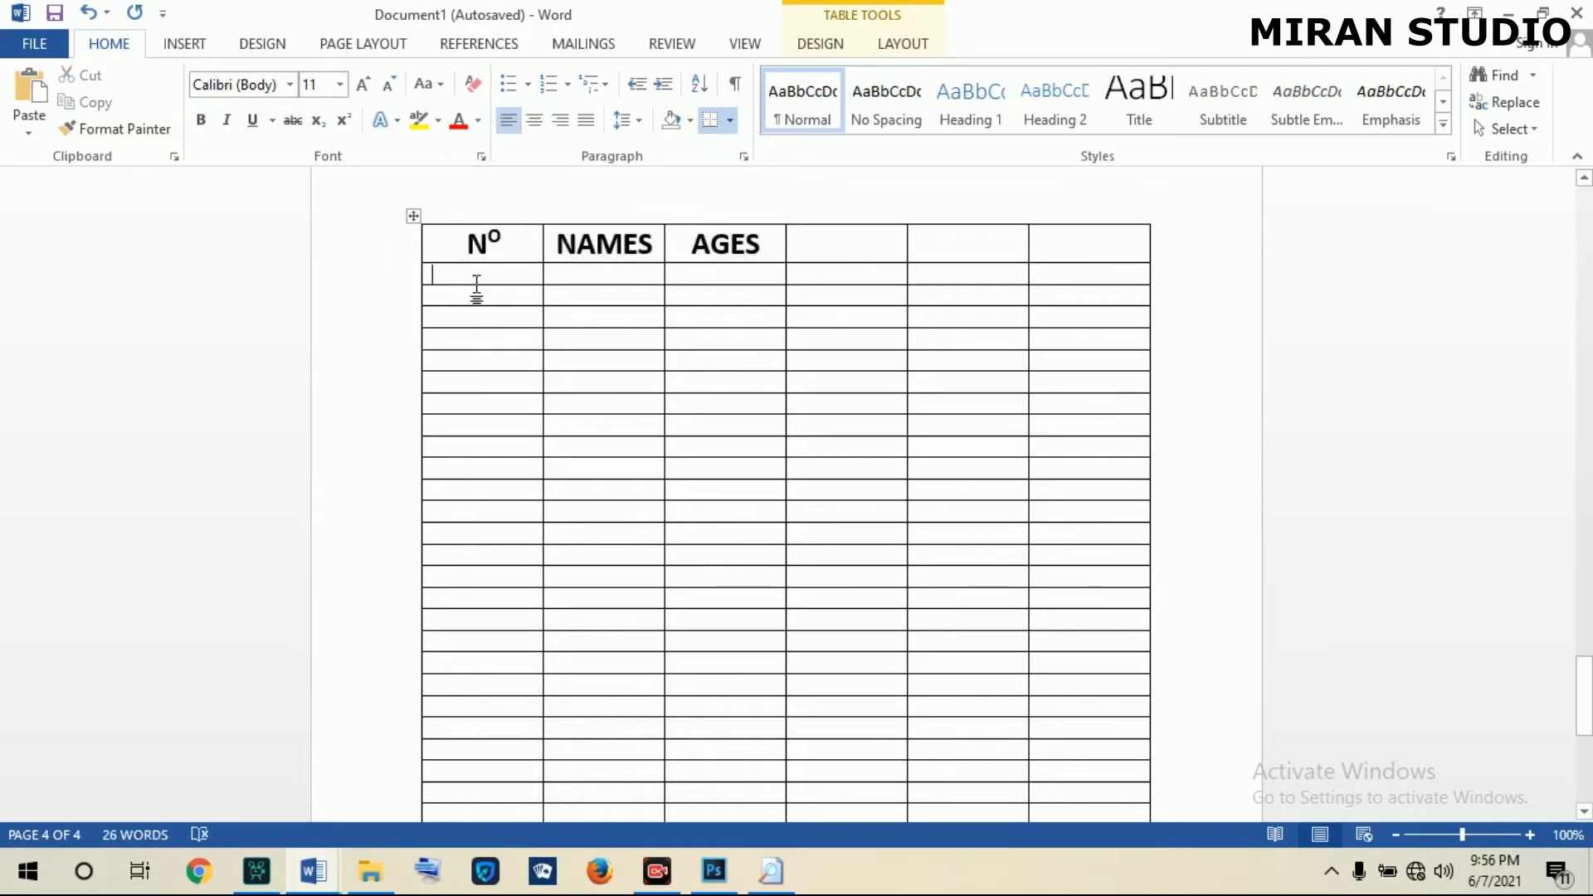
left_click(384, 246)
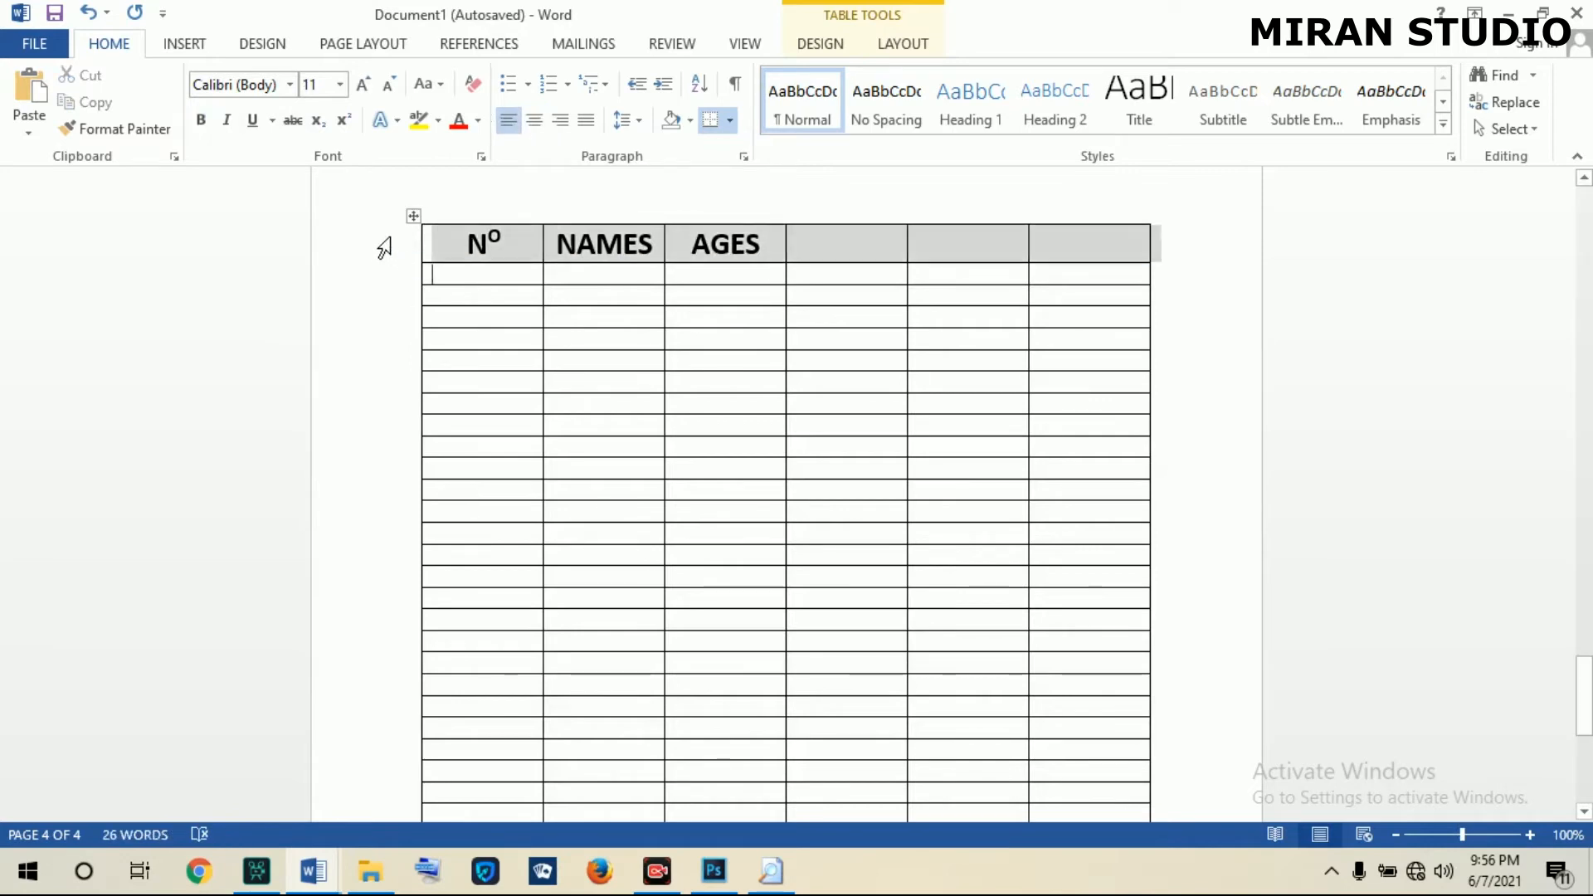
left_click(363, 88)
left_click(388, 84)
left_click(388, 85)
left_click(388, 85)
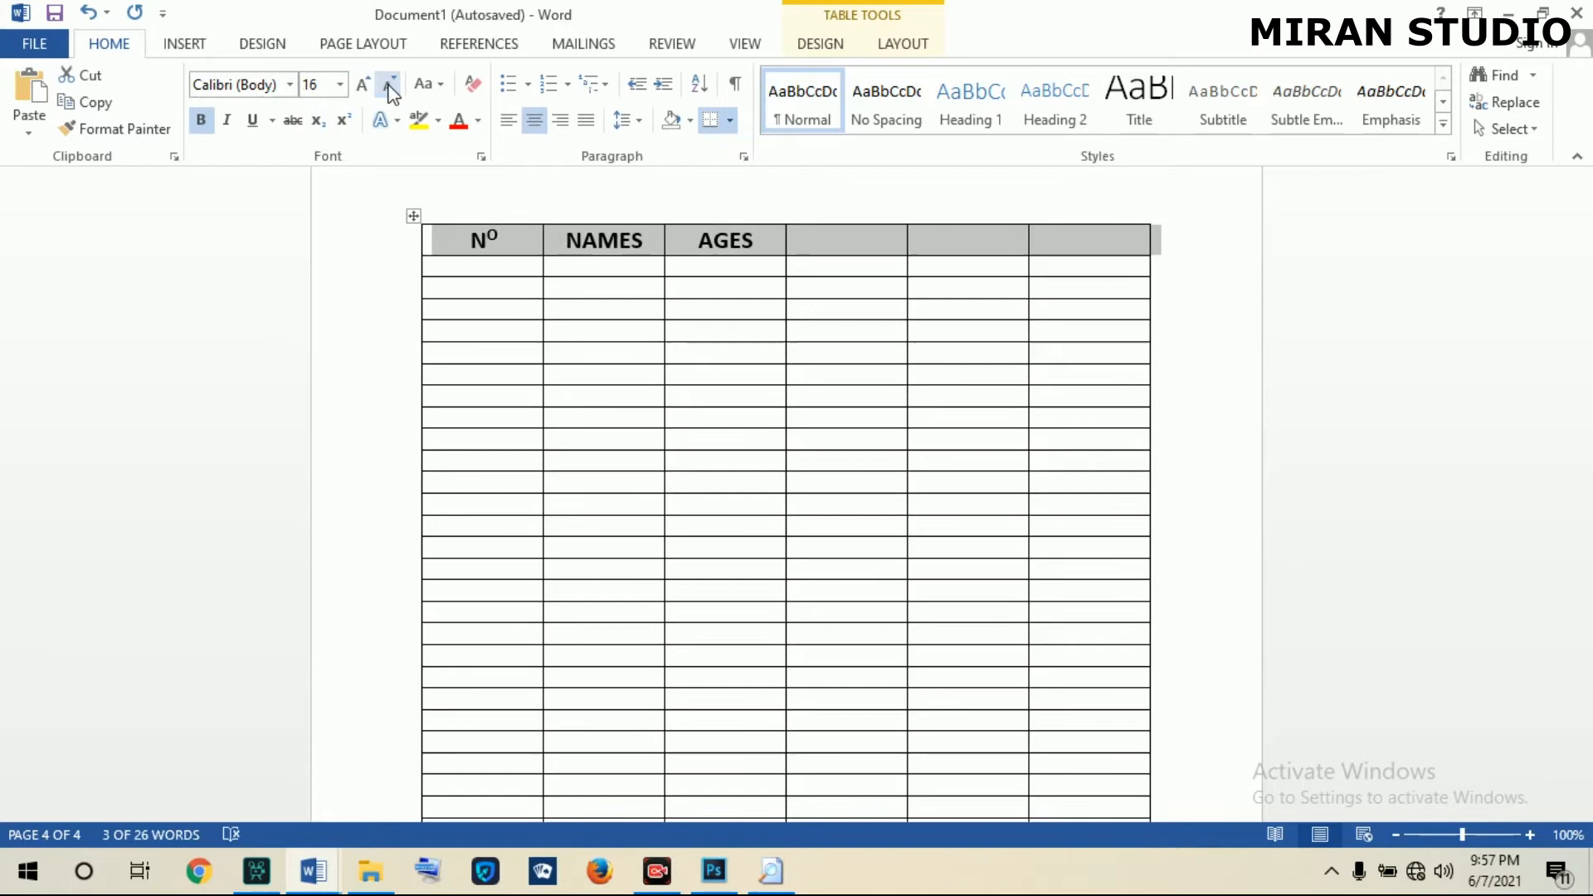
Set the font size of the first 17 blank rows below the header to 16 pt across all columns.
left_click(463, 270)
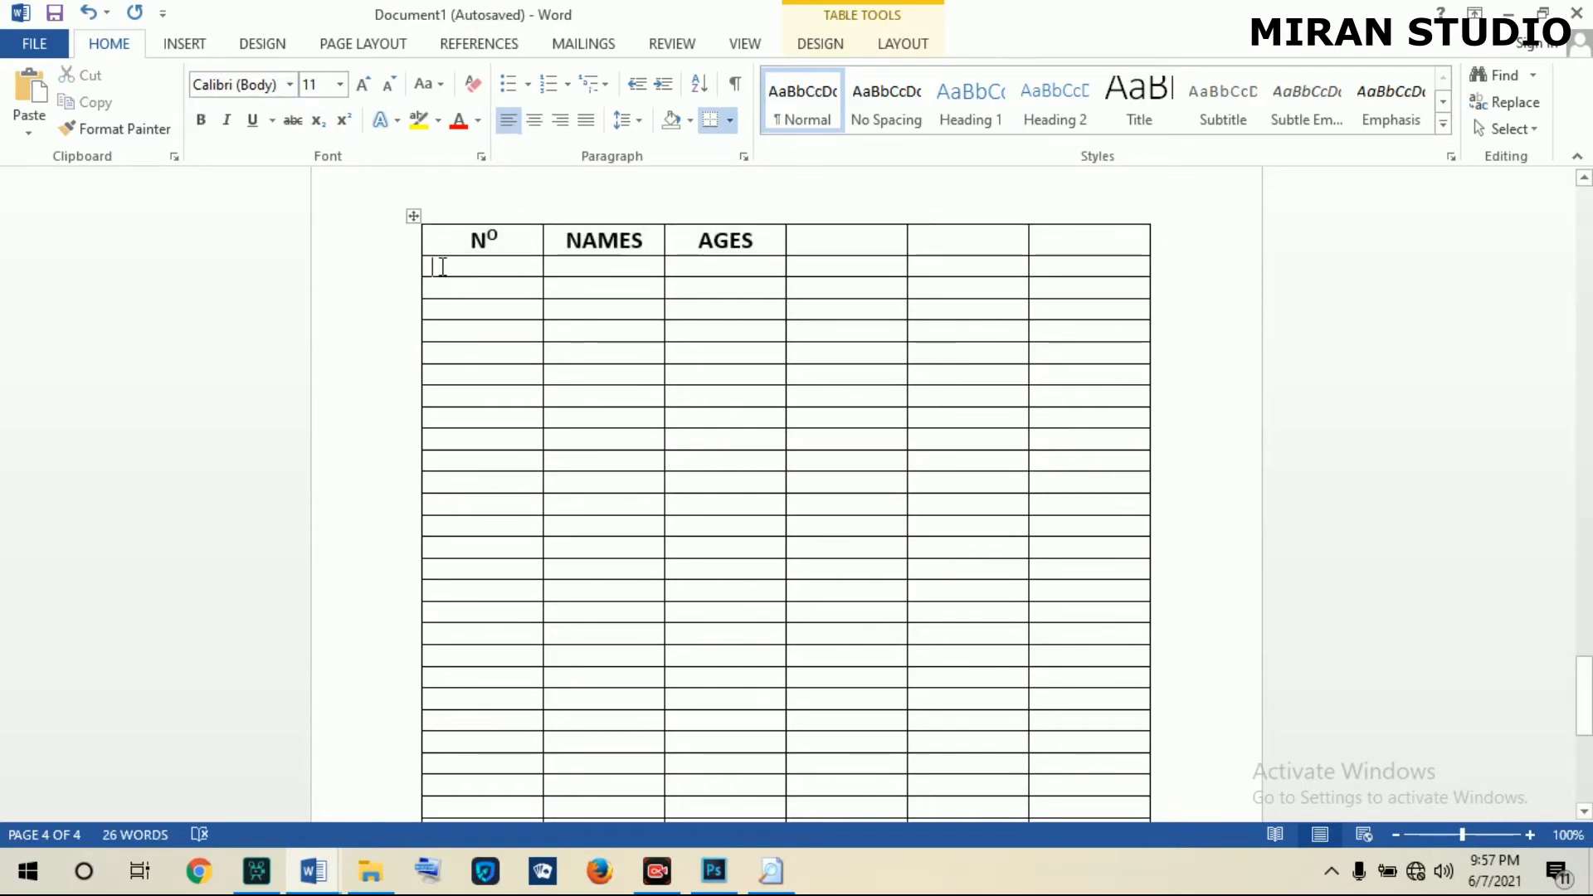
left_click_drag(440, 263, 562, 302)
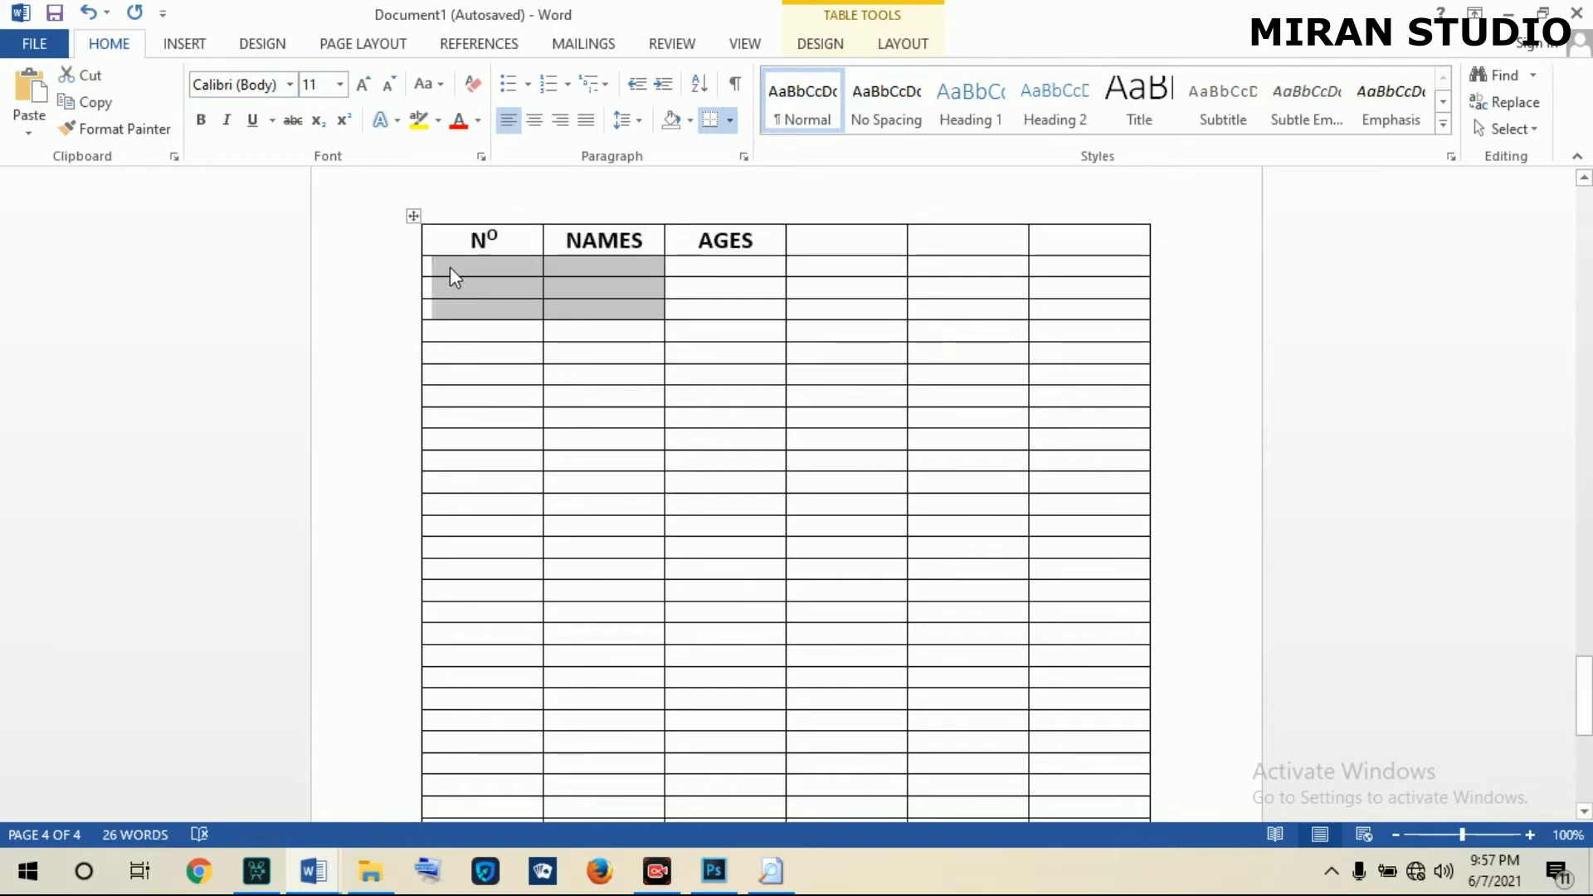
left_click(413, 215)
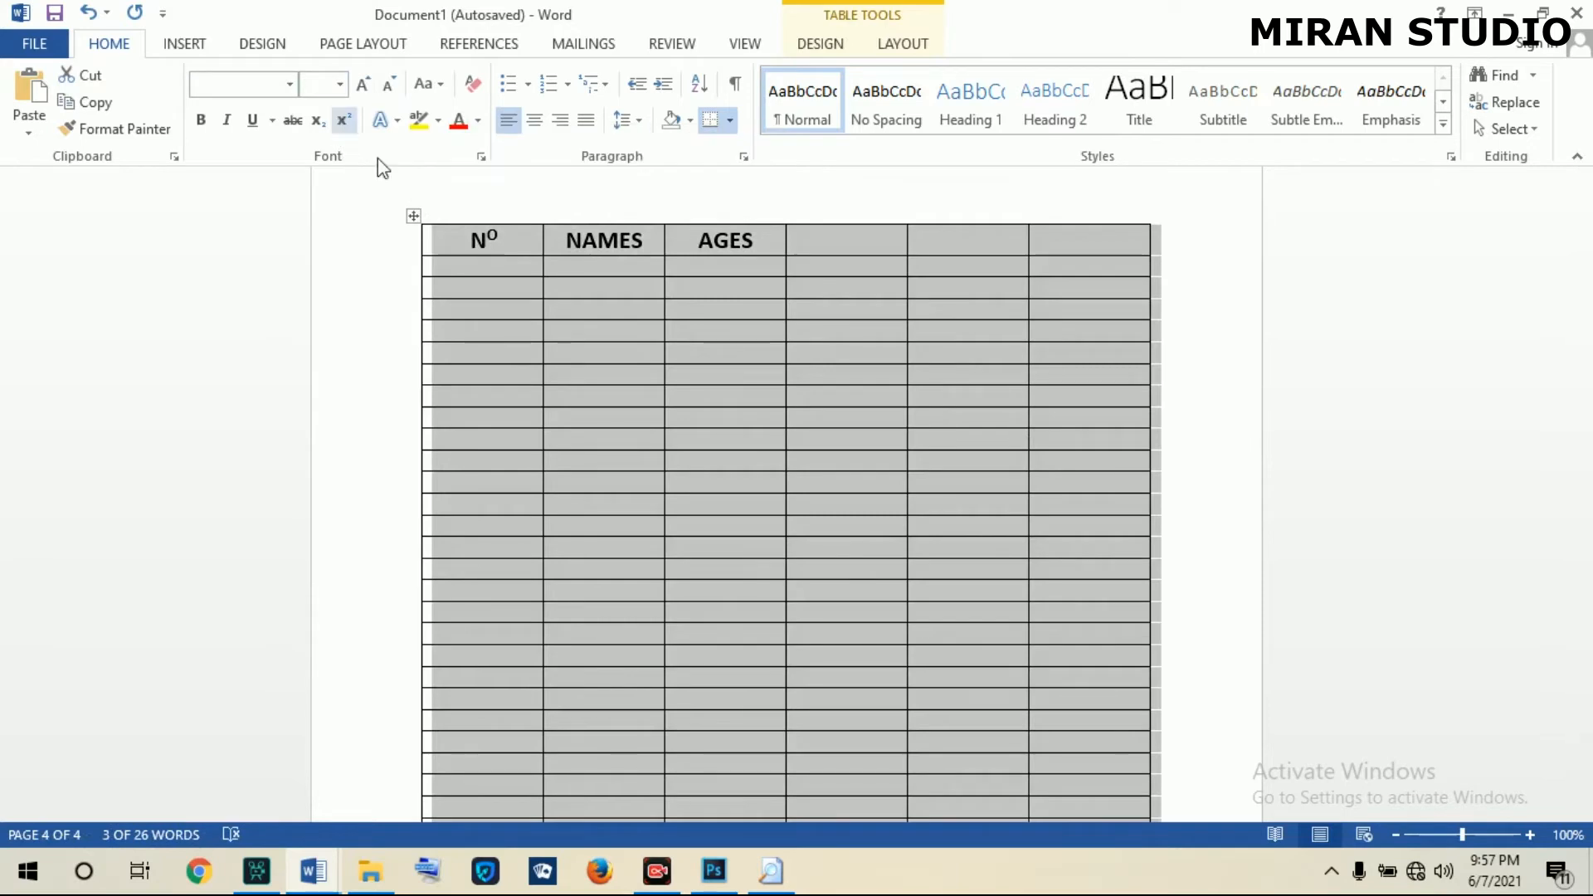
left_click(462, 274)
left_click_drag(451, 278, 1103, 623)
left_click(340, 84)
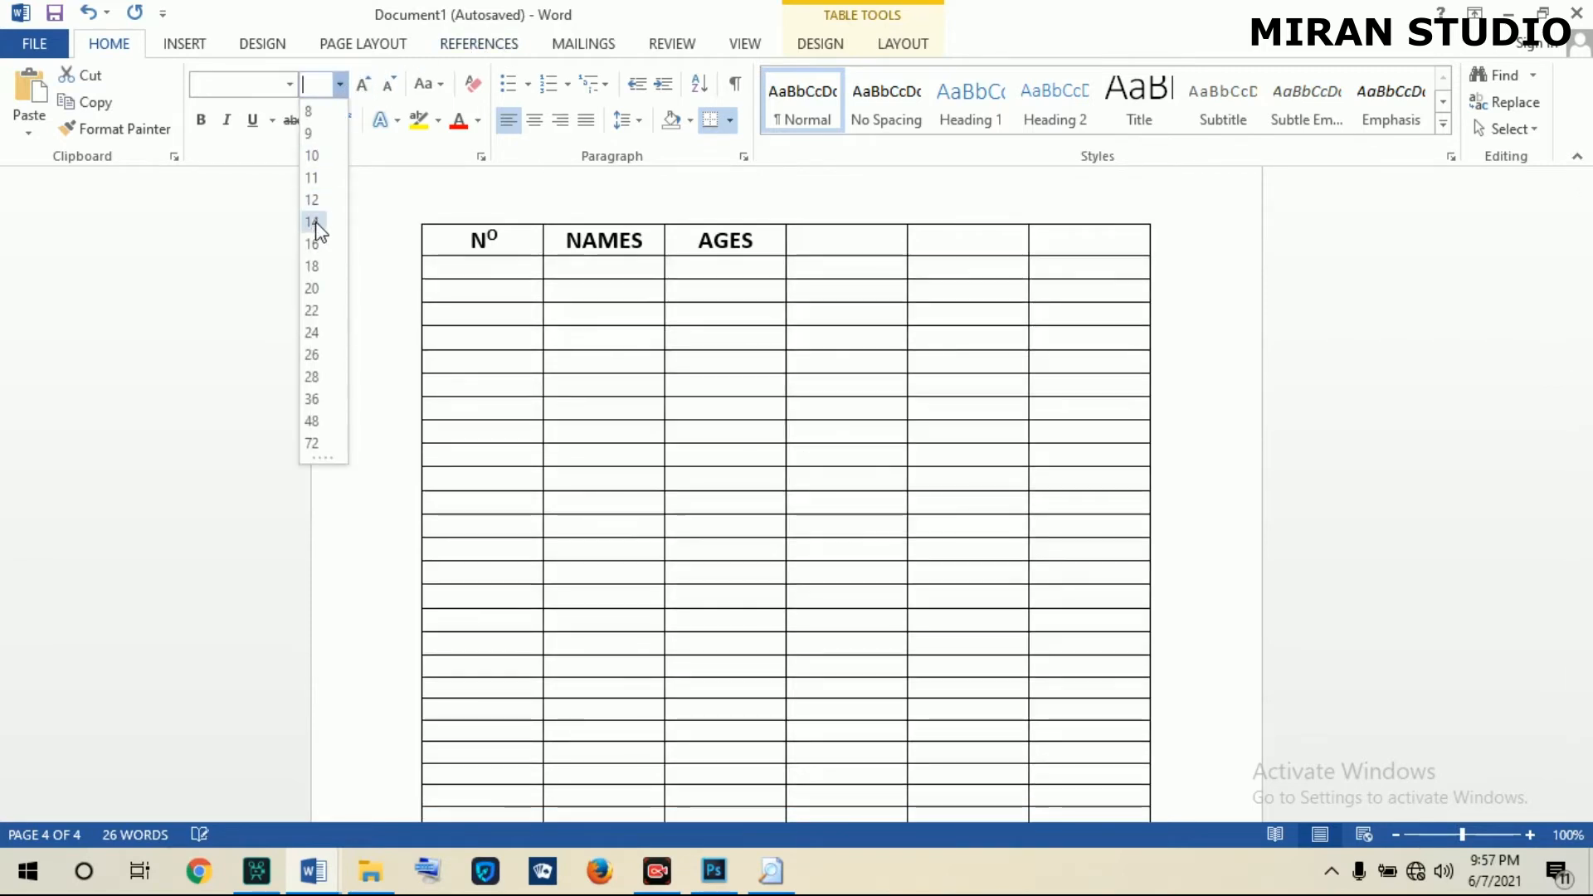
left_click(313, 245)
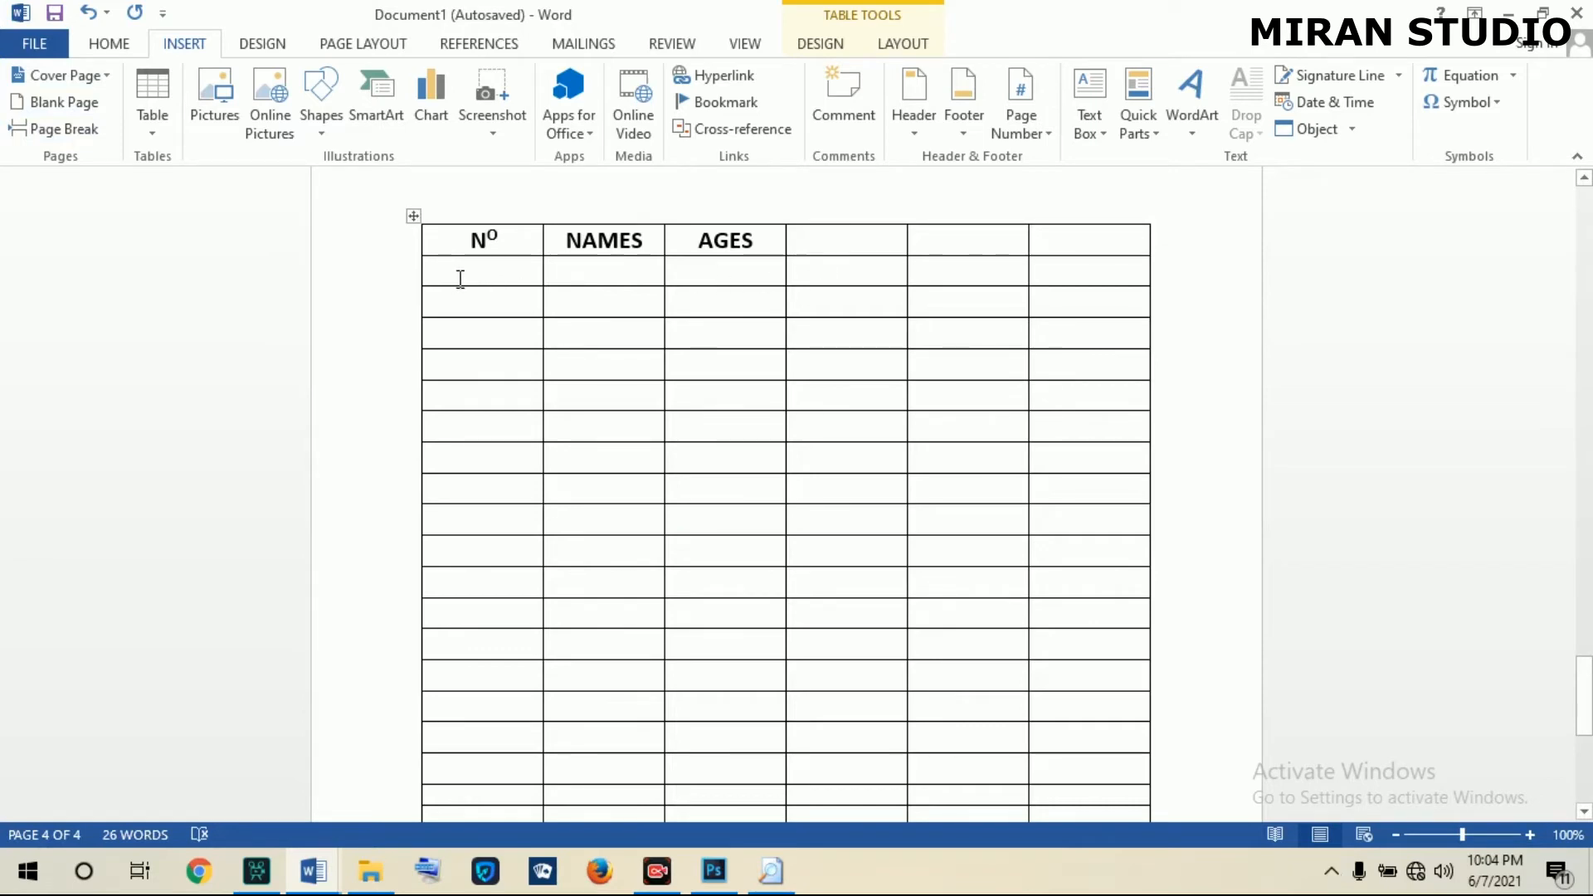
Narrow the number column, widen NAMES on both sides at the expense of AGES, and slightly narrow the fourth column.
left_click(485, 271)
left_click(601, 266)
left_click(498, 281)
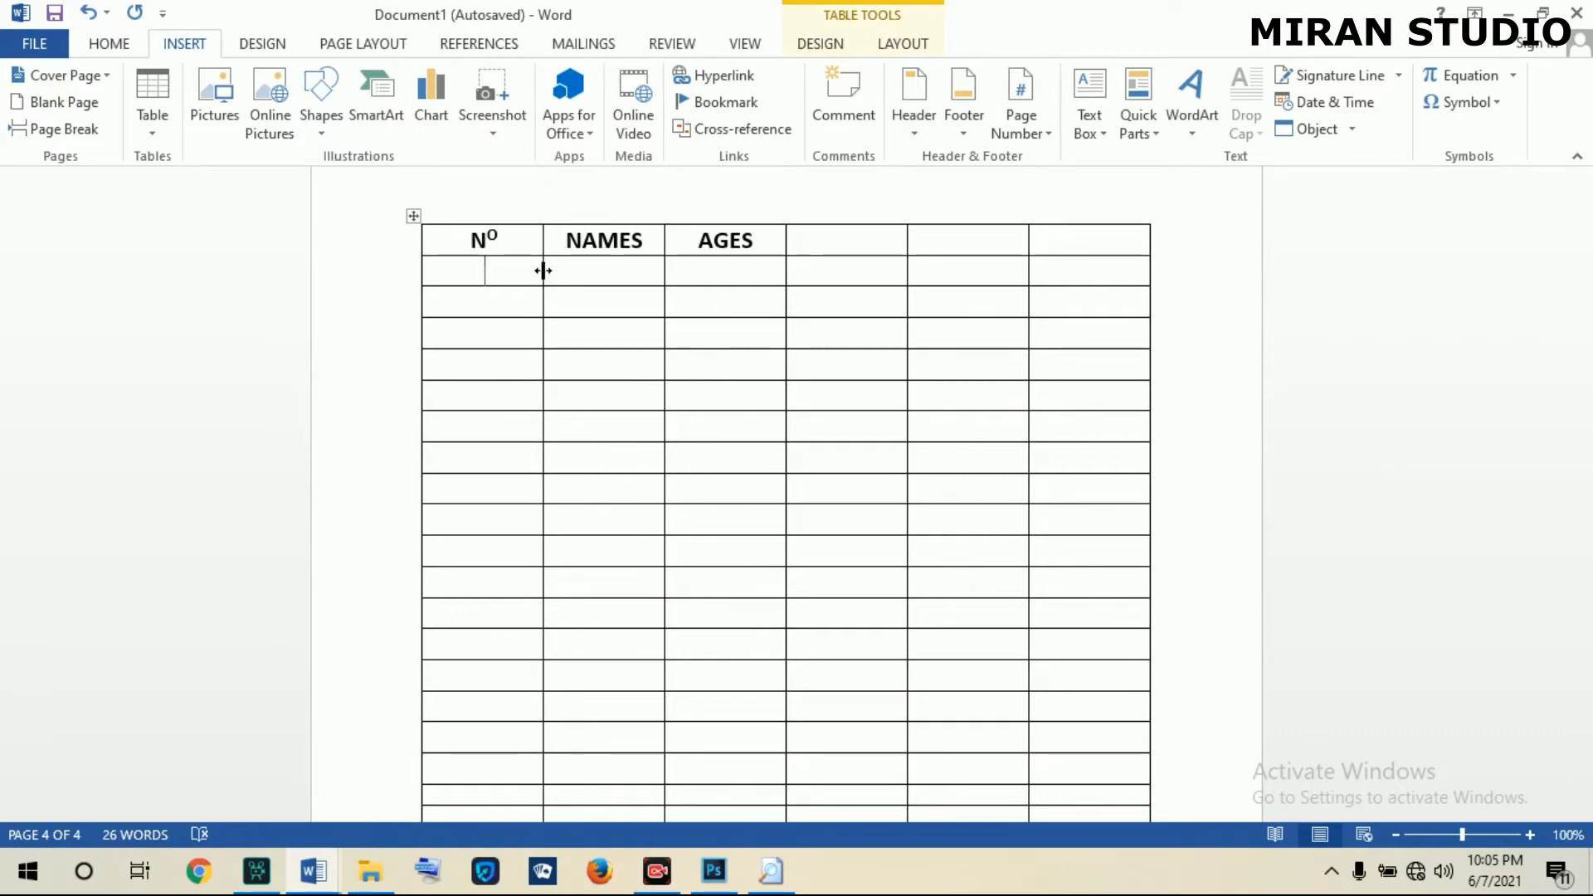
left_click_drag(540, 276, 466, 272)
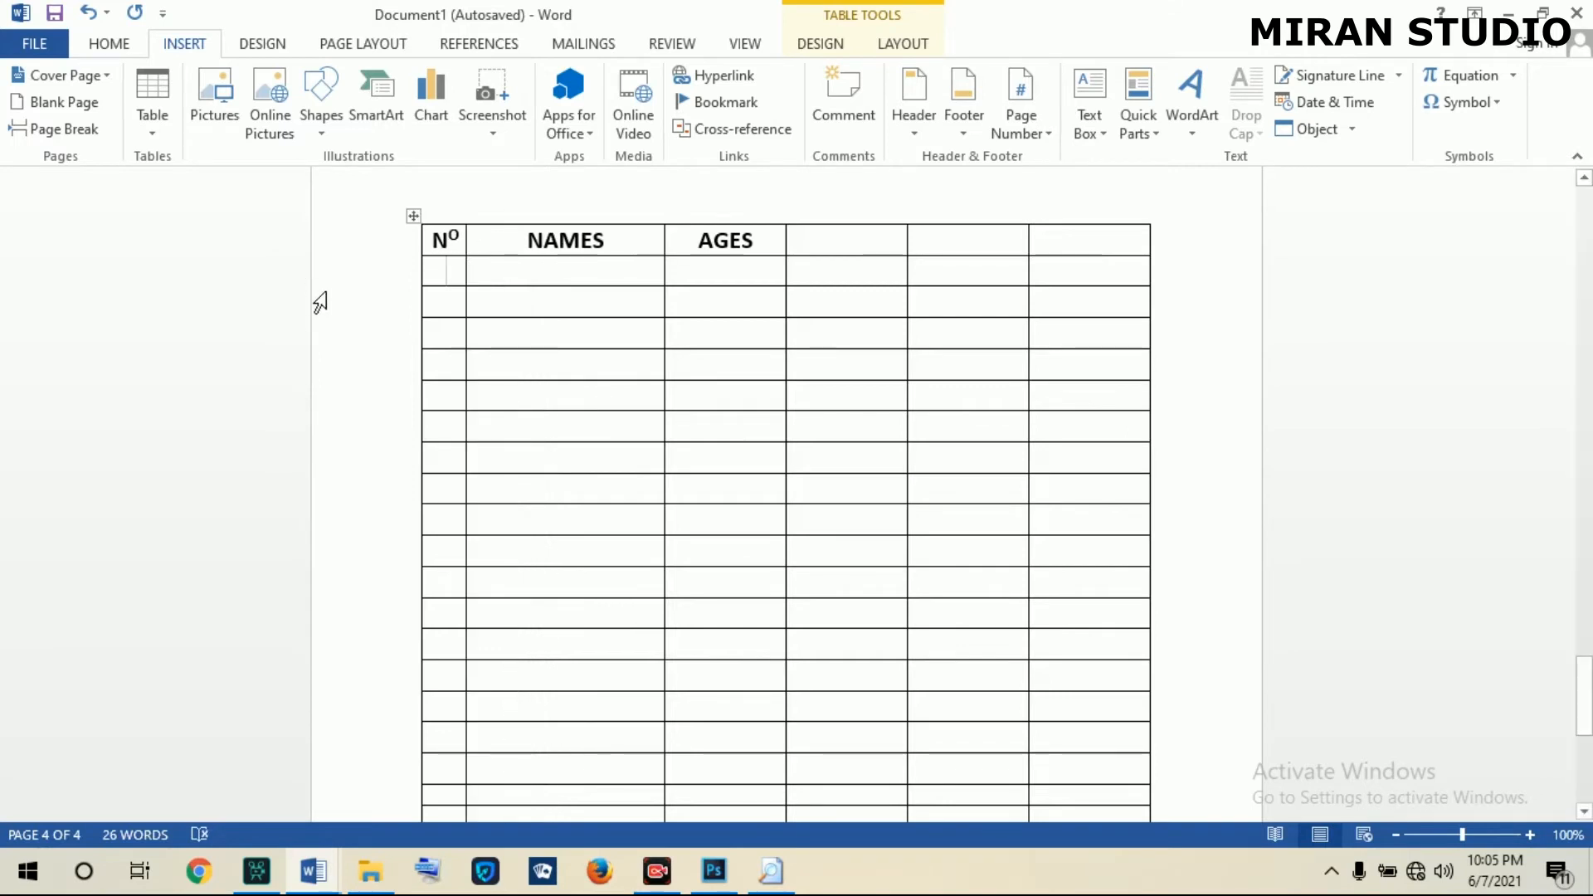
left_click_drag(466, 273, 482, 271)
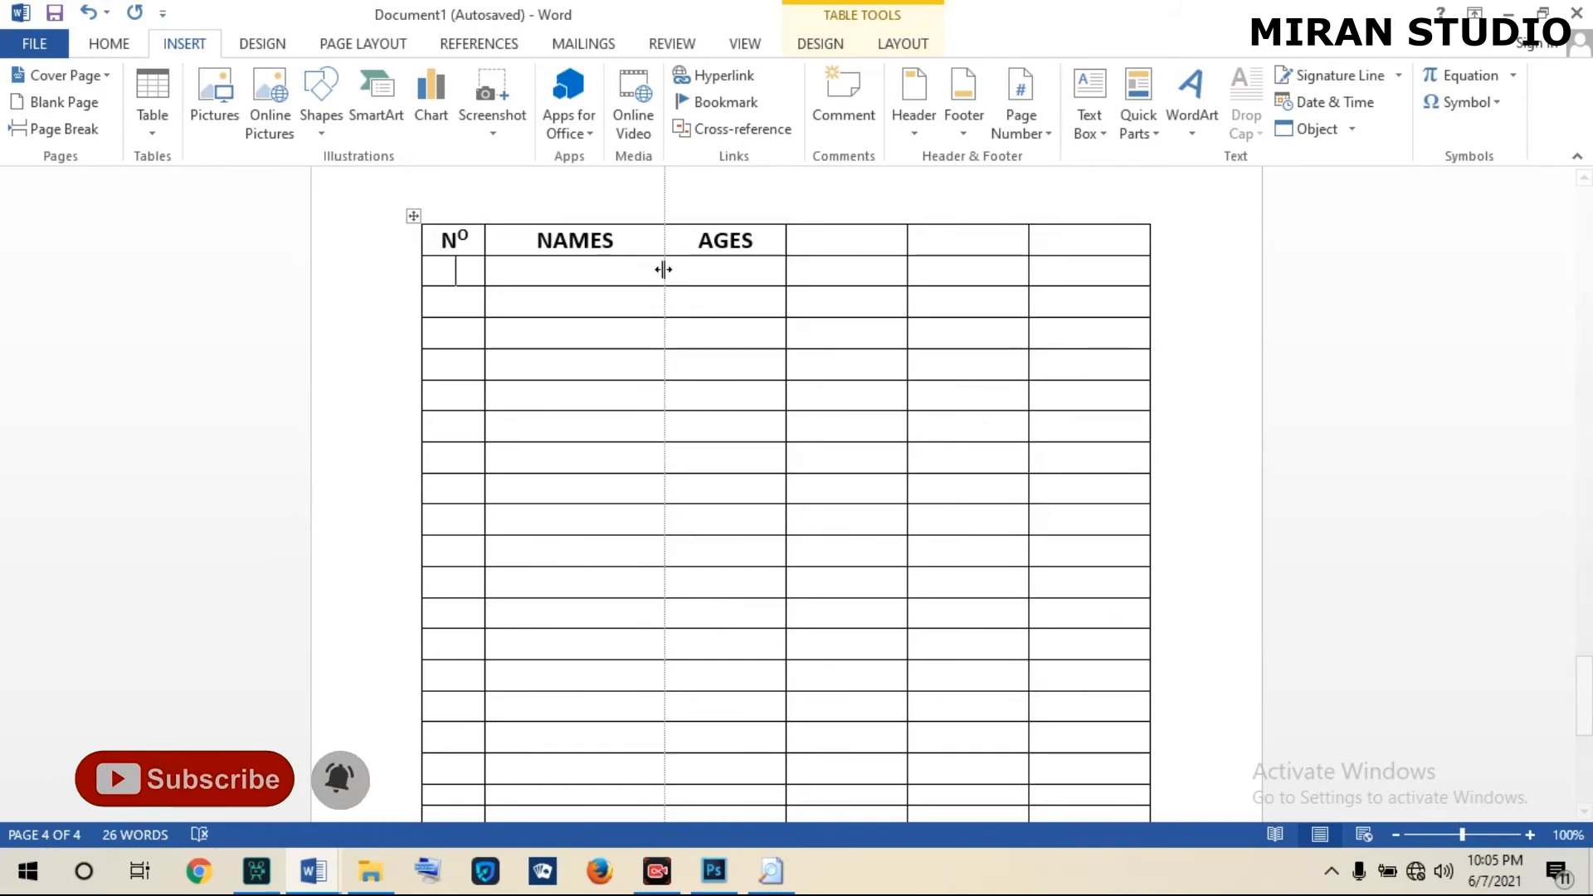
left_click_drag(664, 270, 702, 270)
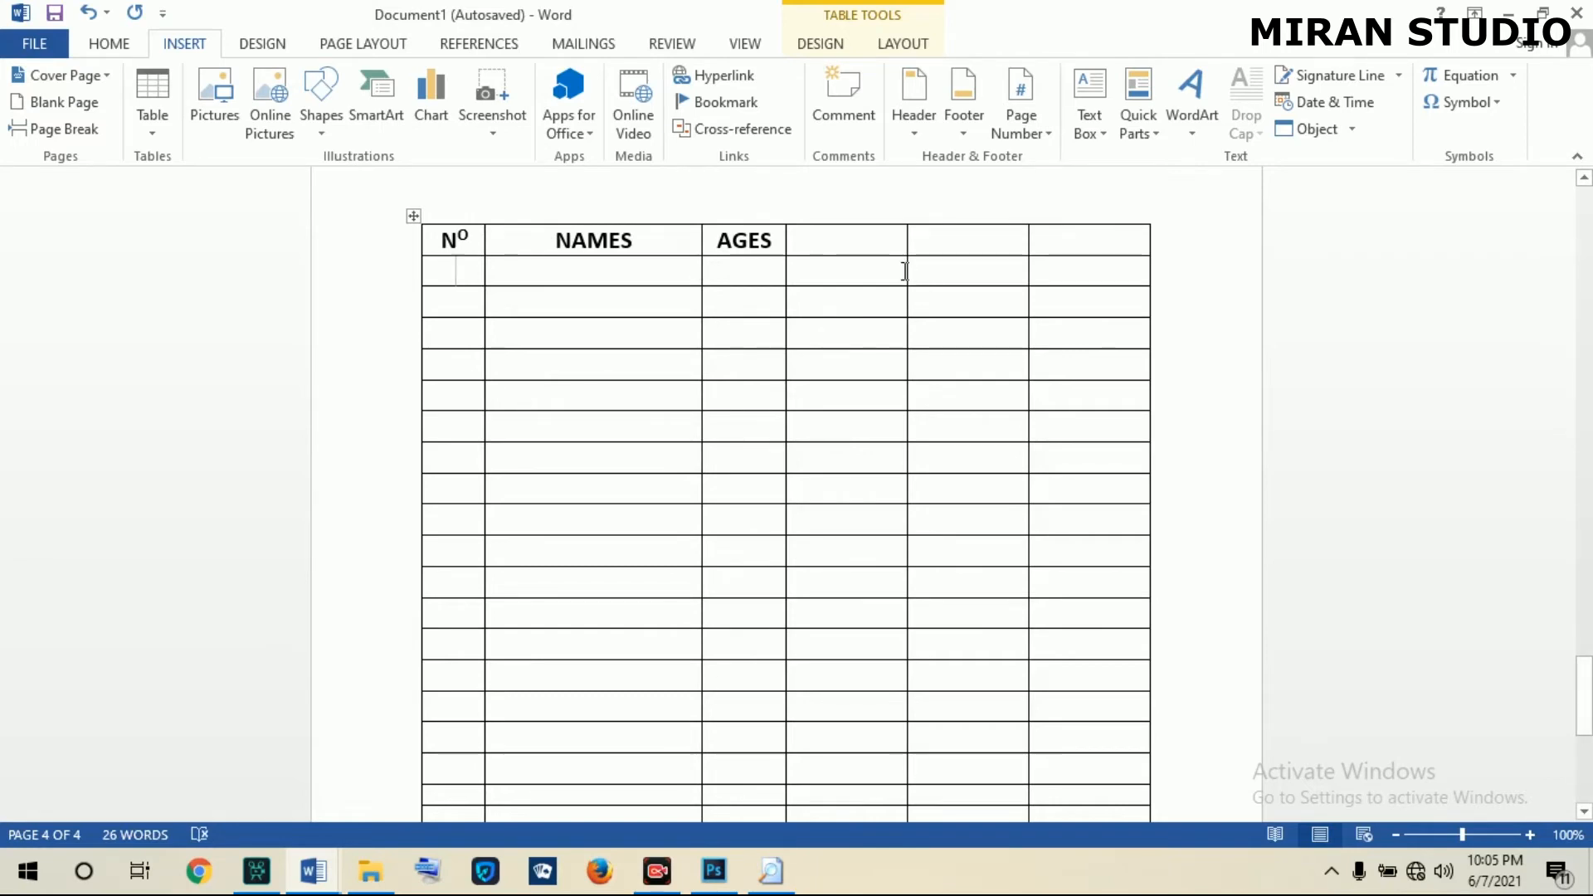
mouse_move(904, 270)
left_mouse_down()
mouse_move(846, 268)
mouse_move(892, 274)
left_mouse_up()
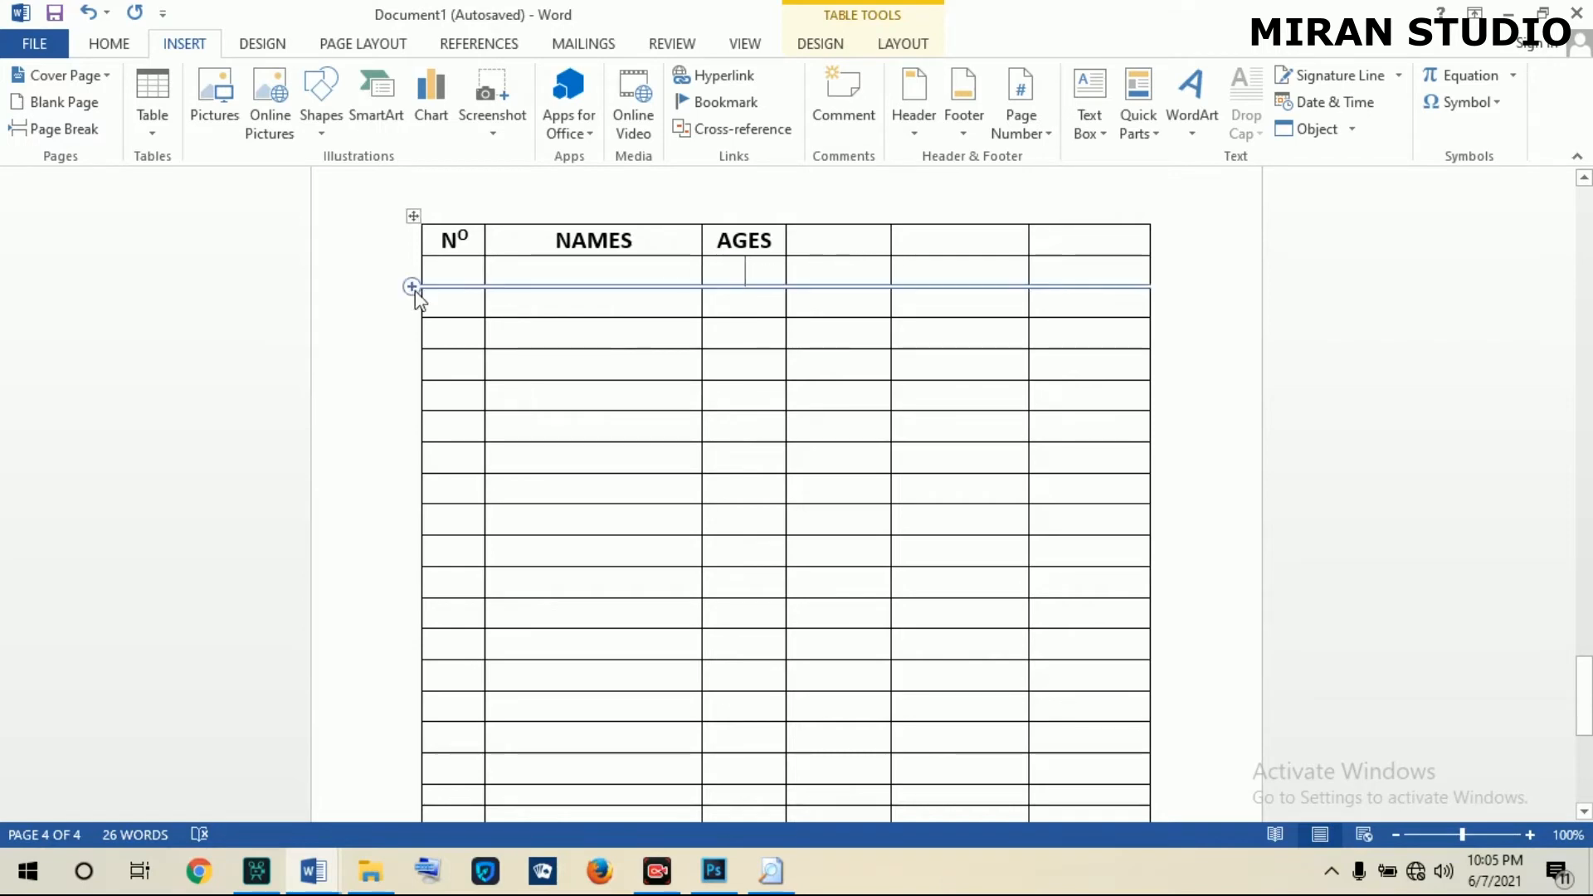
Try narrowing only the single NAMES cell in the first blank row, and undo that width change.
left_click(520, 276)
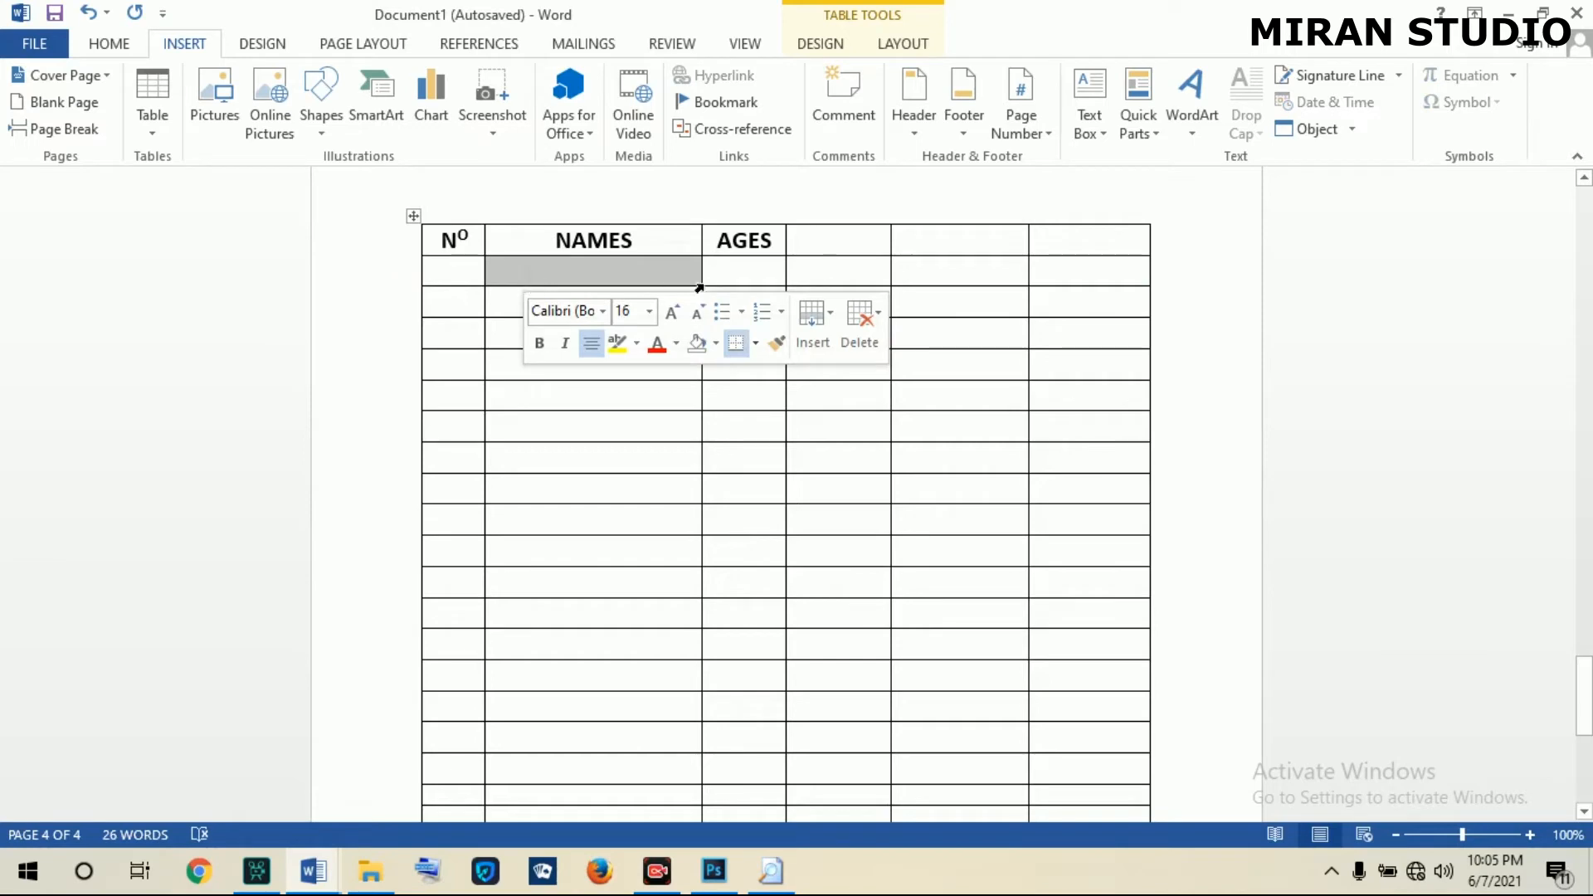
left_click_drag(702, 272, 674, 272)
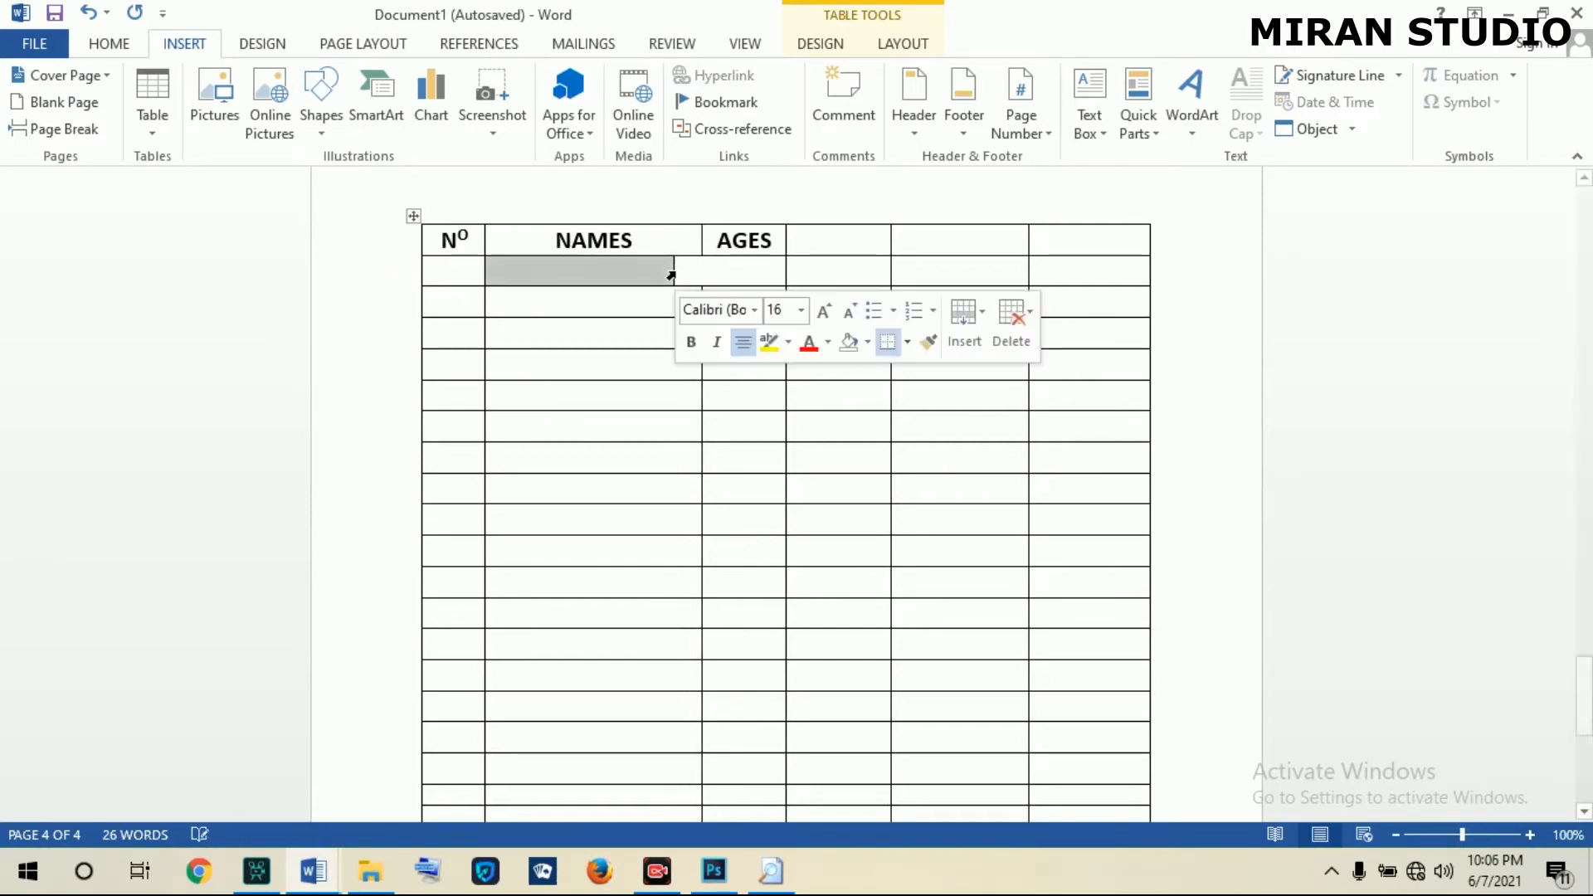
left_click(655, 462)
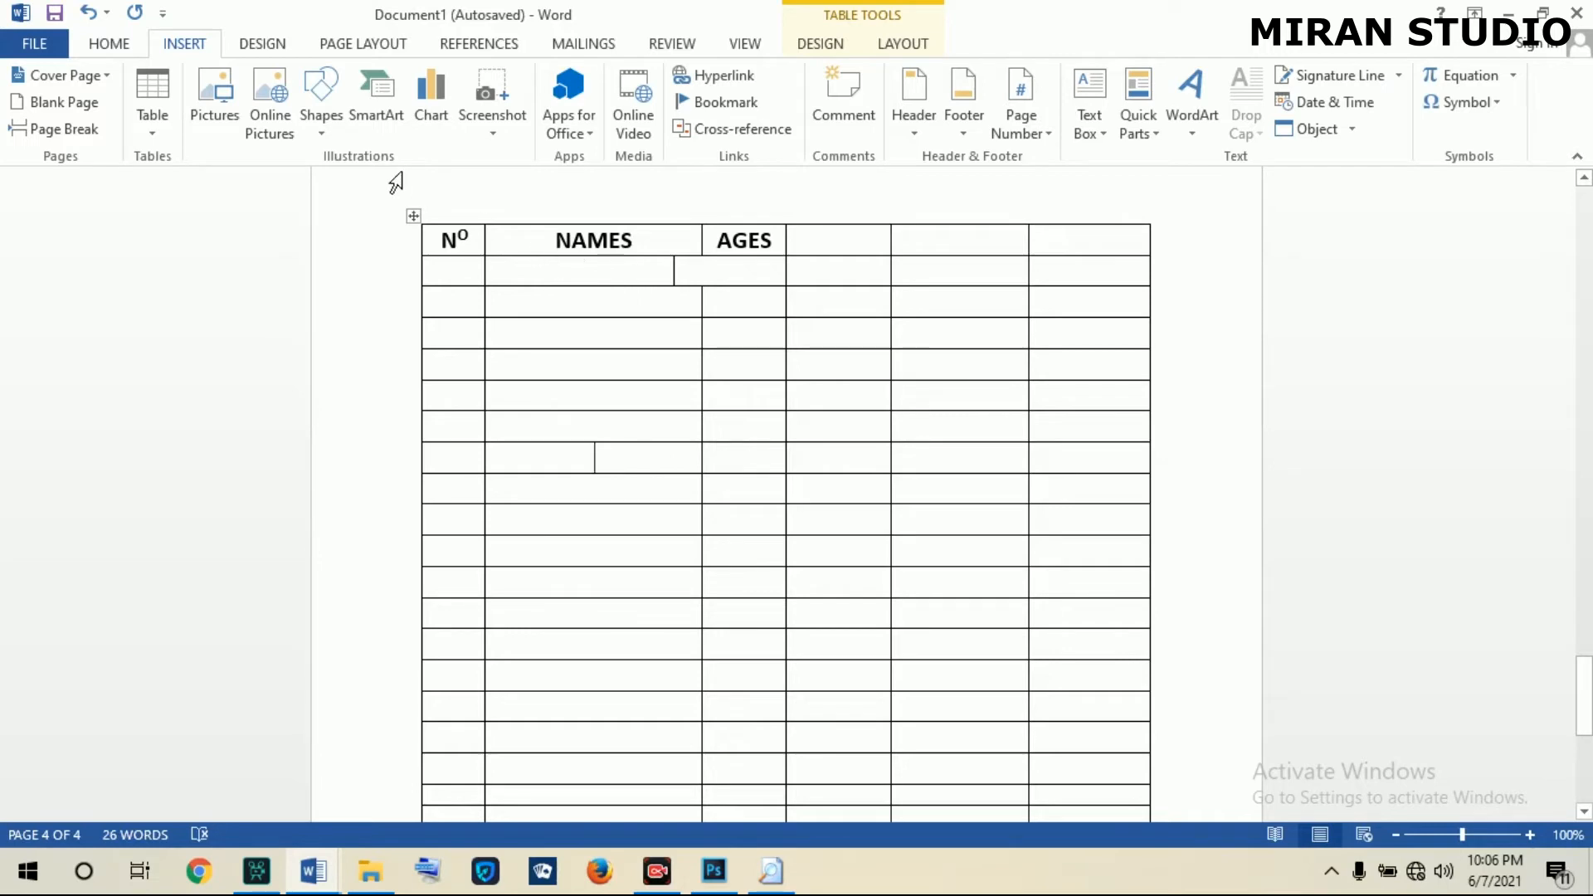
left_click(87, 12)
left_click(87, 13)
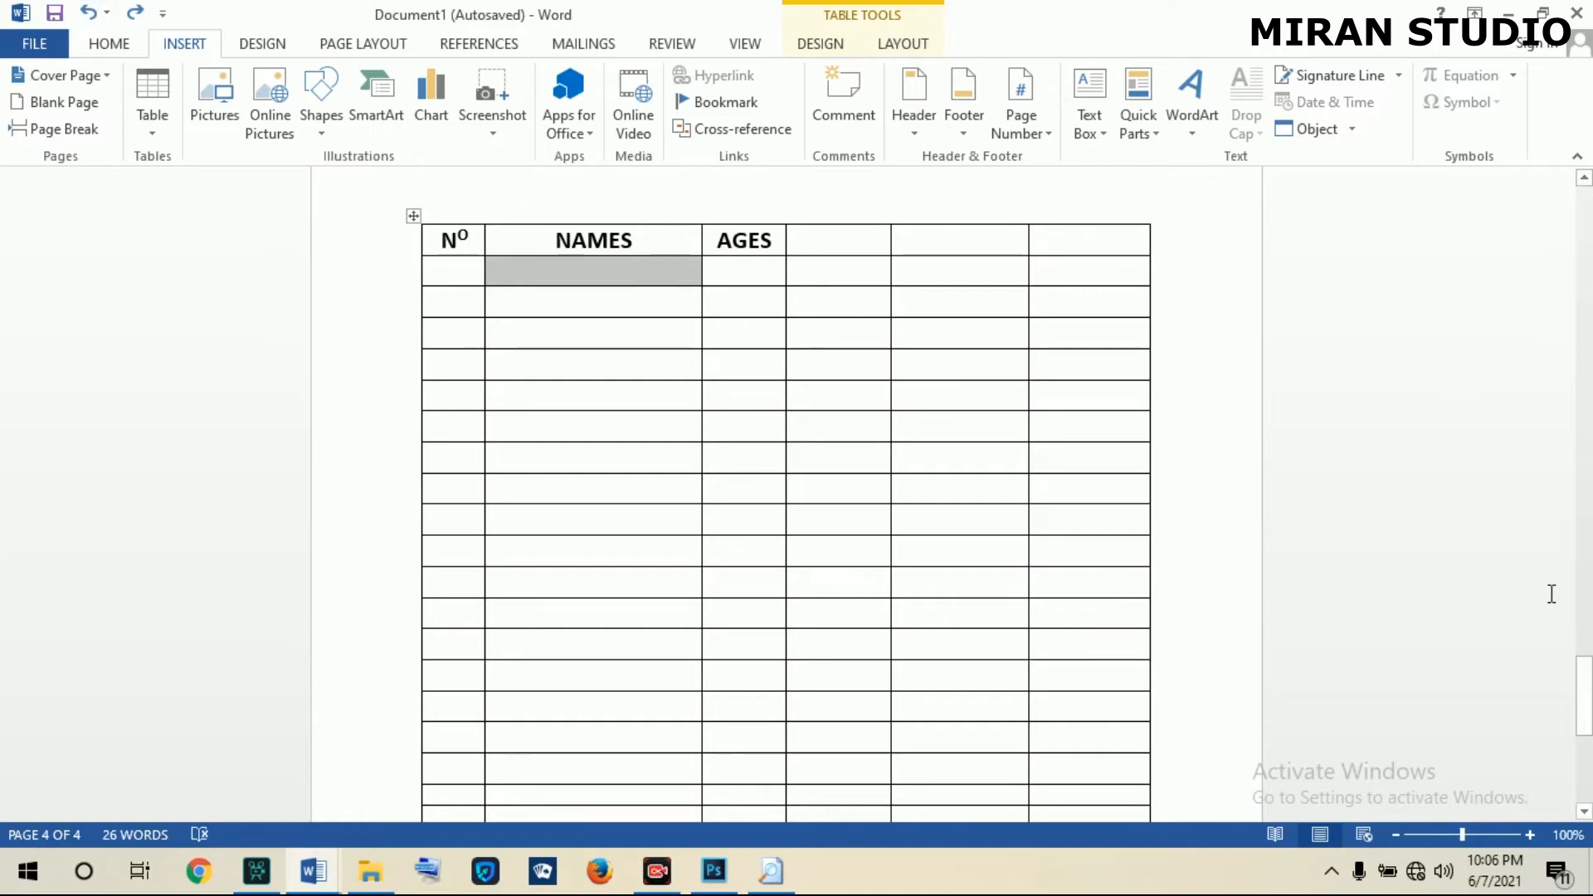
mouse_move(1585, 699)
left_mouse_down()
mouse_move(1587, 746)
mouse_move(1587, 652)
mouse_move(1586, 699)
left_mouse_up()
left_click(152, 136)
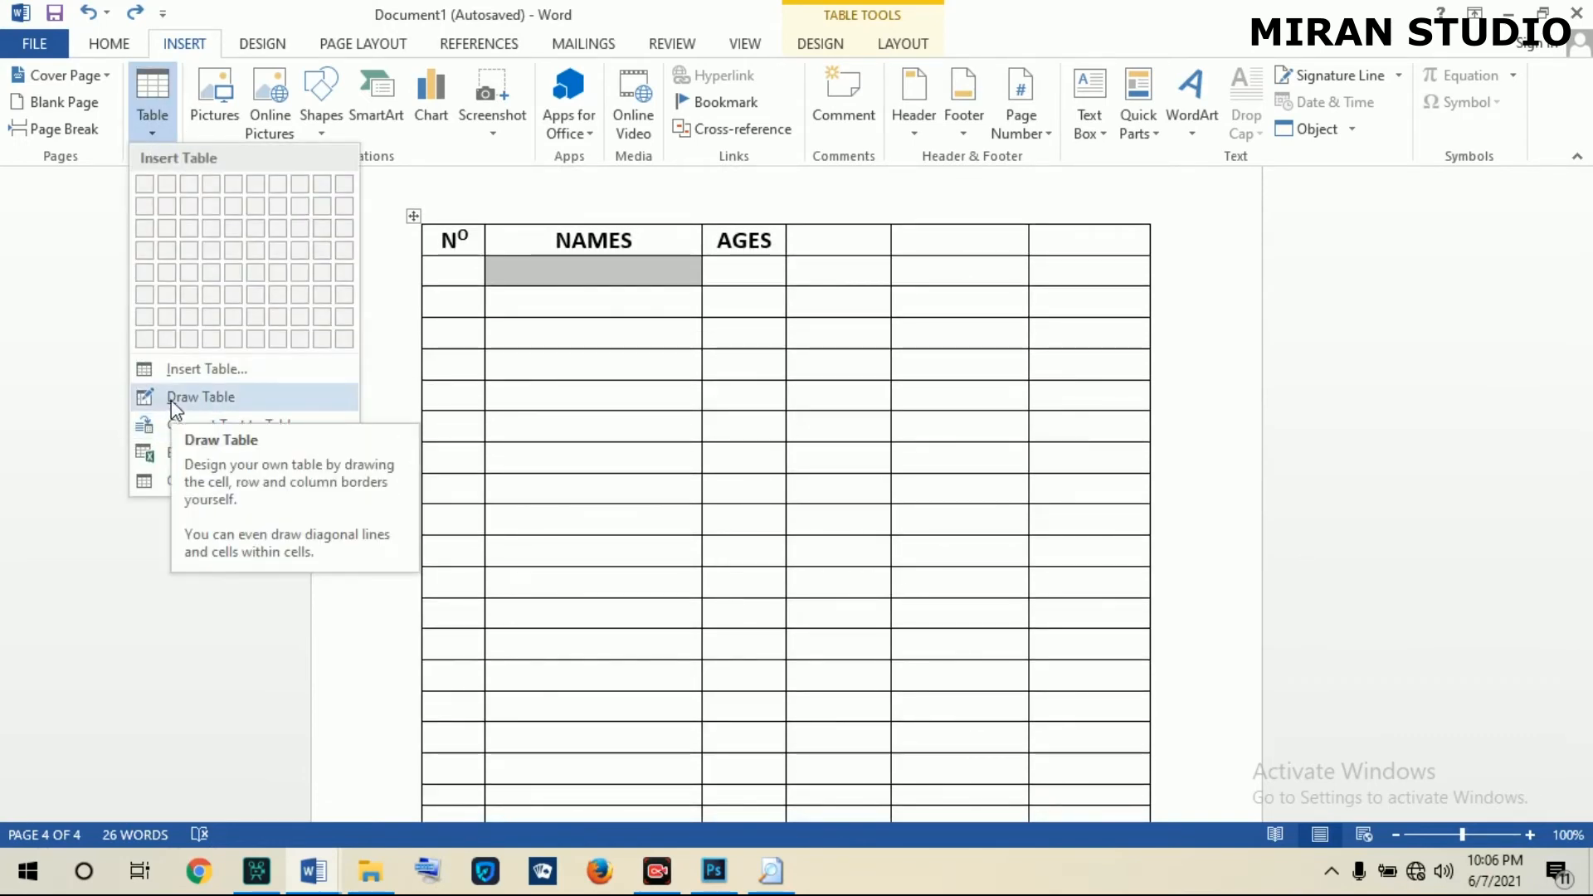
left_click(883, 332)
left_click(876, 309)
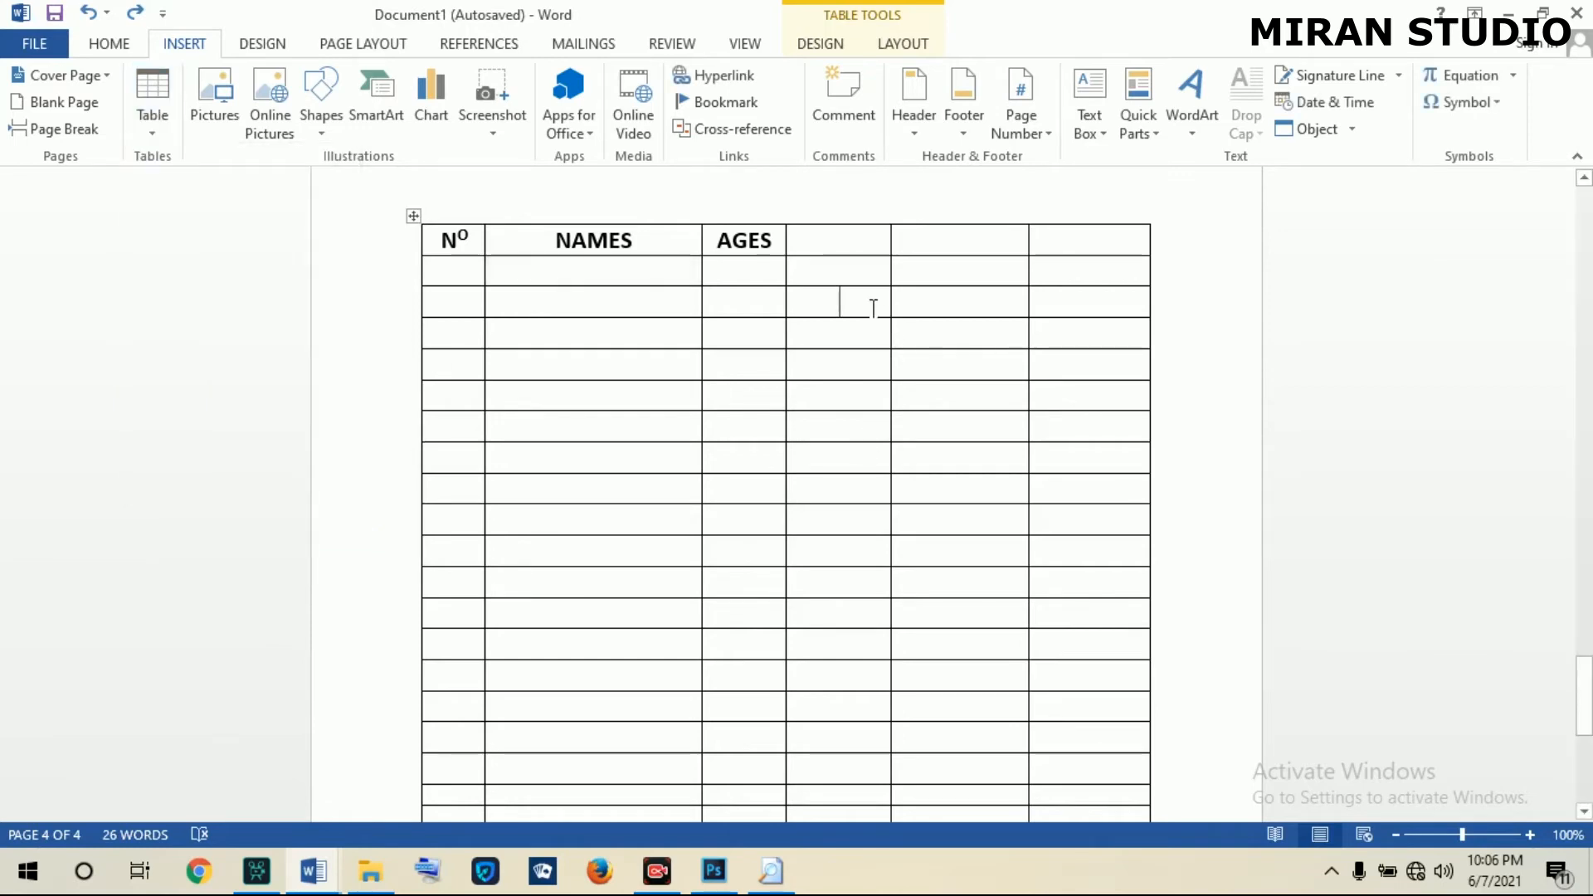
Draw an extra bordered cell below the french row of the languages table, spanning the LANGUAGES and READ columns.
left_click_drag(1585, 698, 1583, 378)
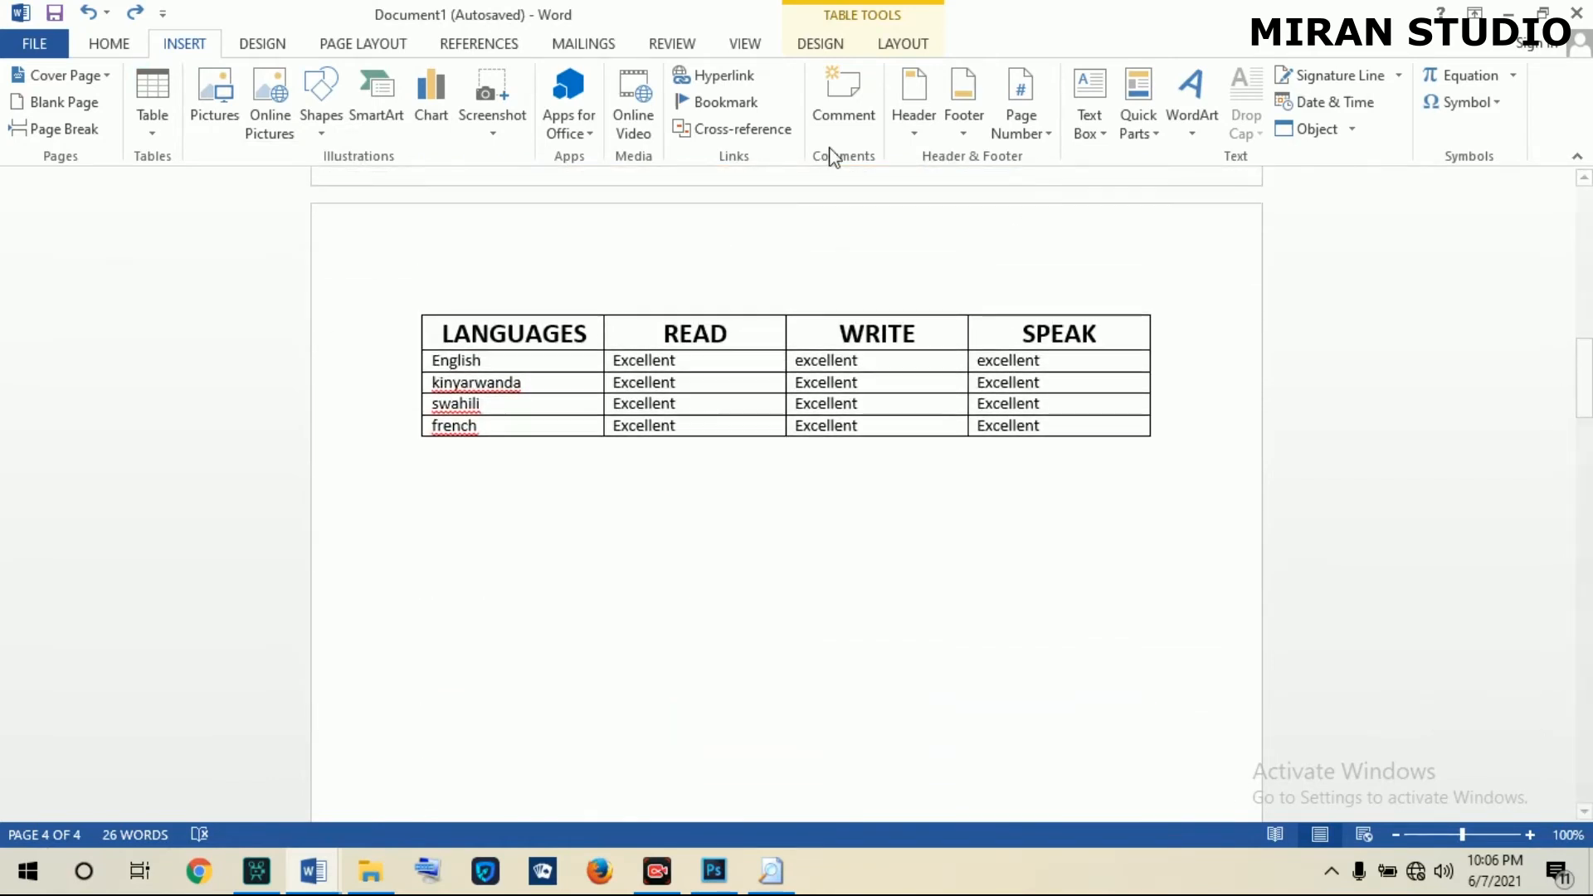
left_click(150, 129)
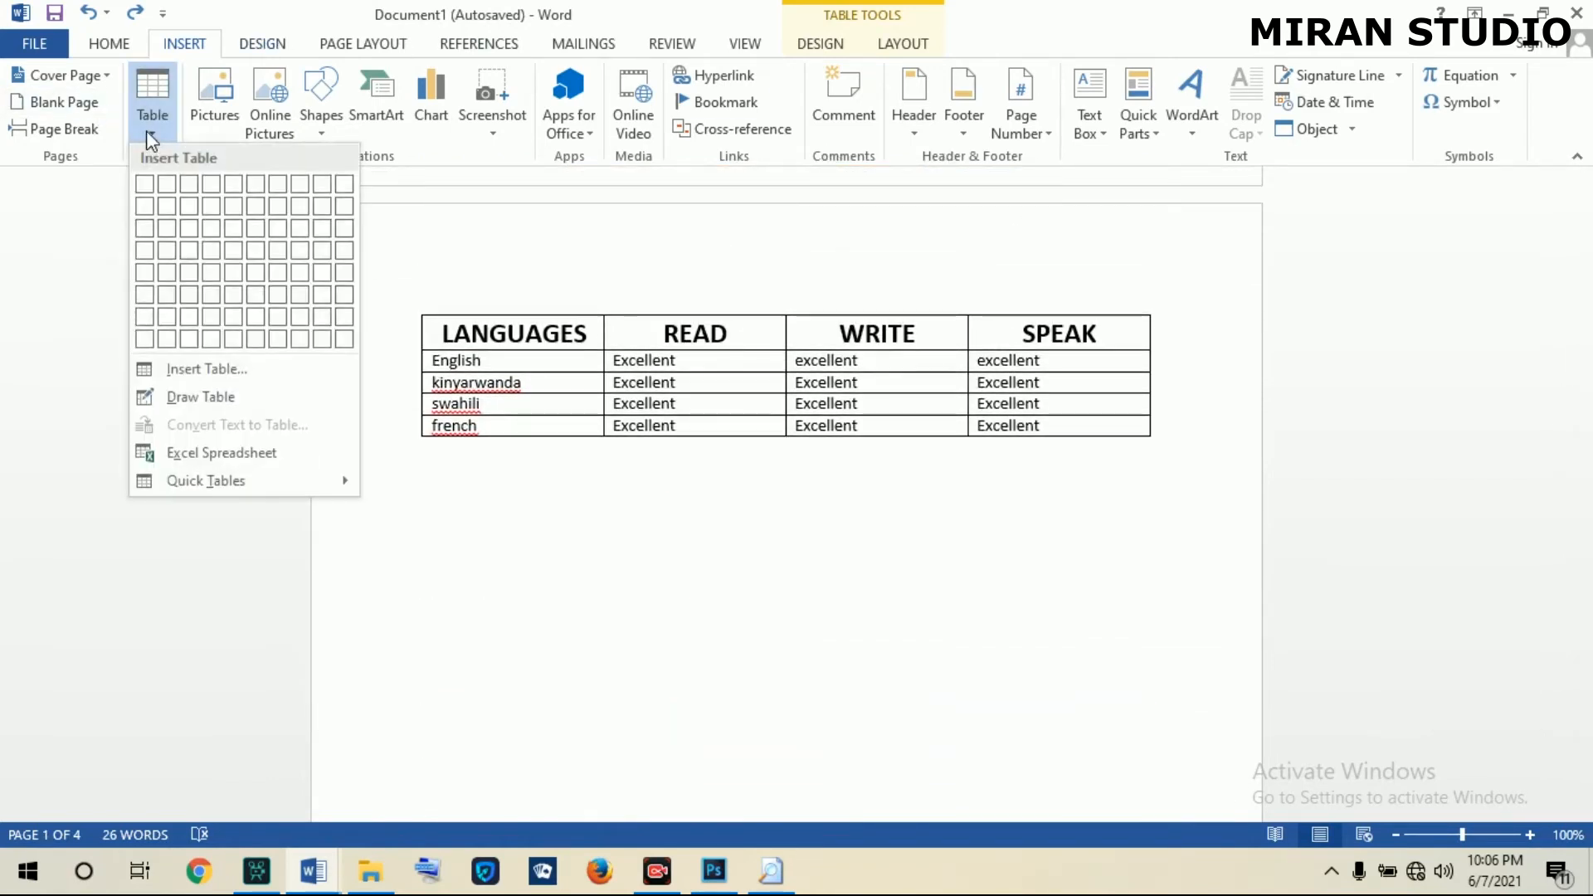
left_click(170, 396)
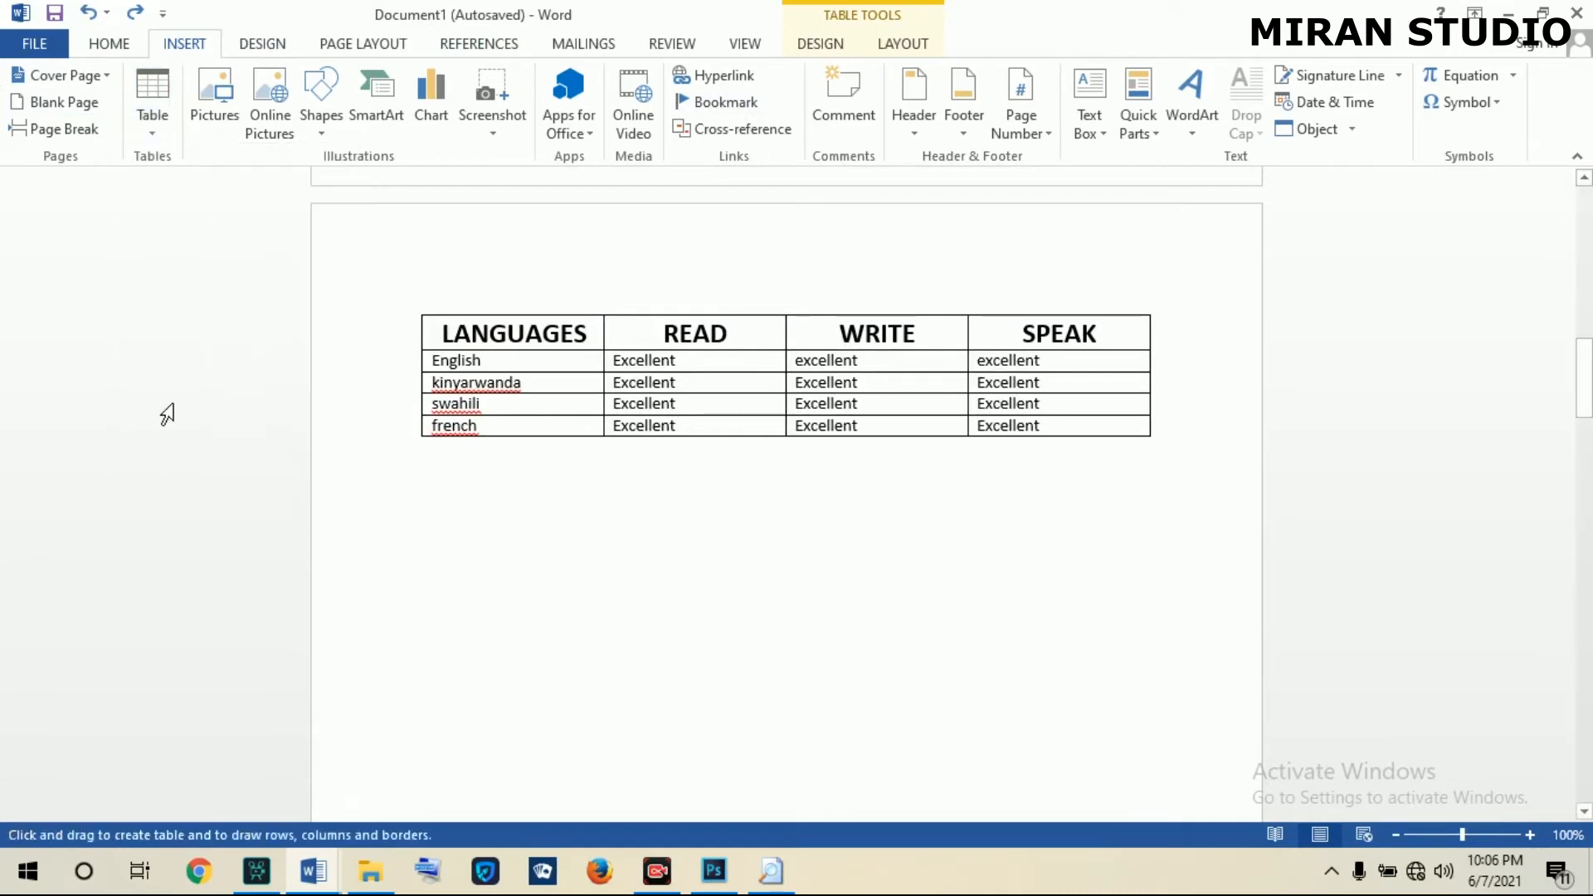
mouse_move(421, 437)
left_mouse_down()
mouse_move(512, 478)
mouse_move(720, 508)
mouse_move(790, 498)
left_mouse_up()
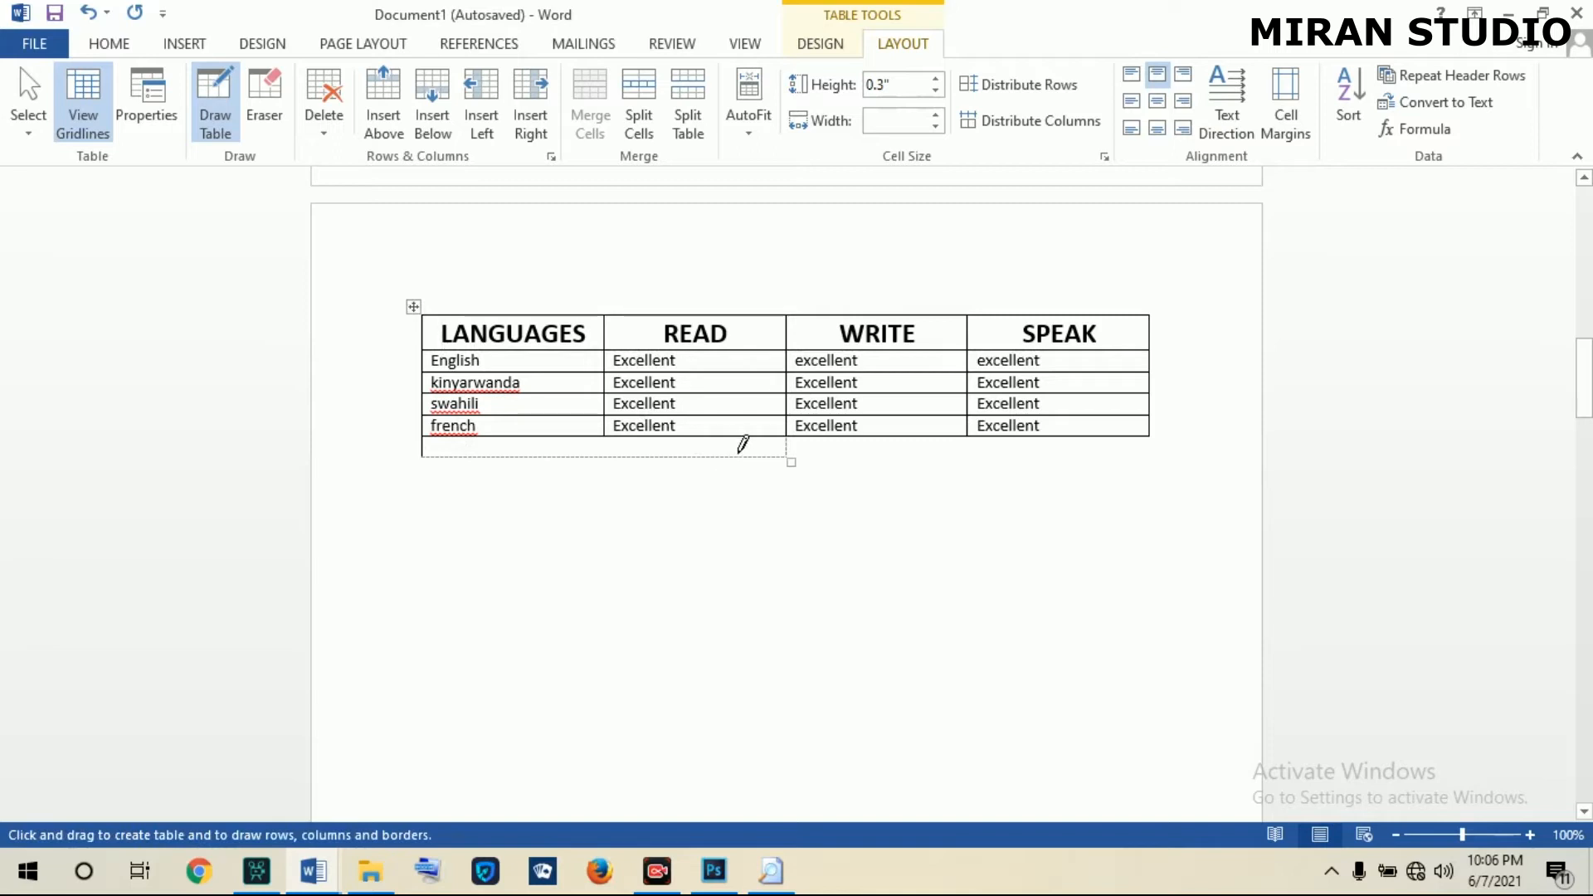
left_click_drag(739, 456, 757, 456)
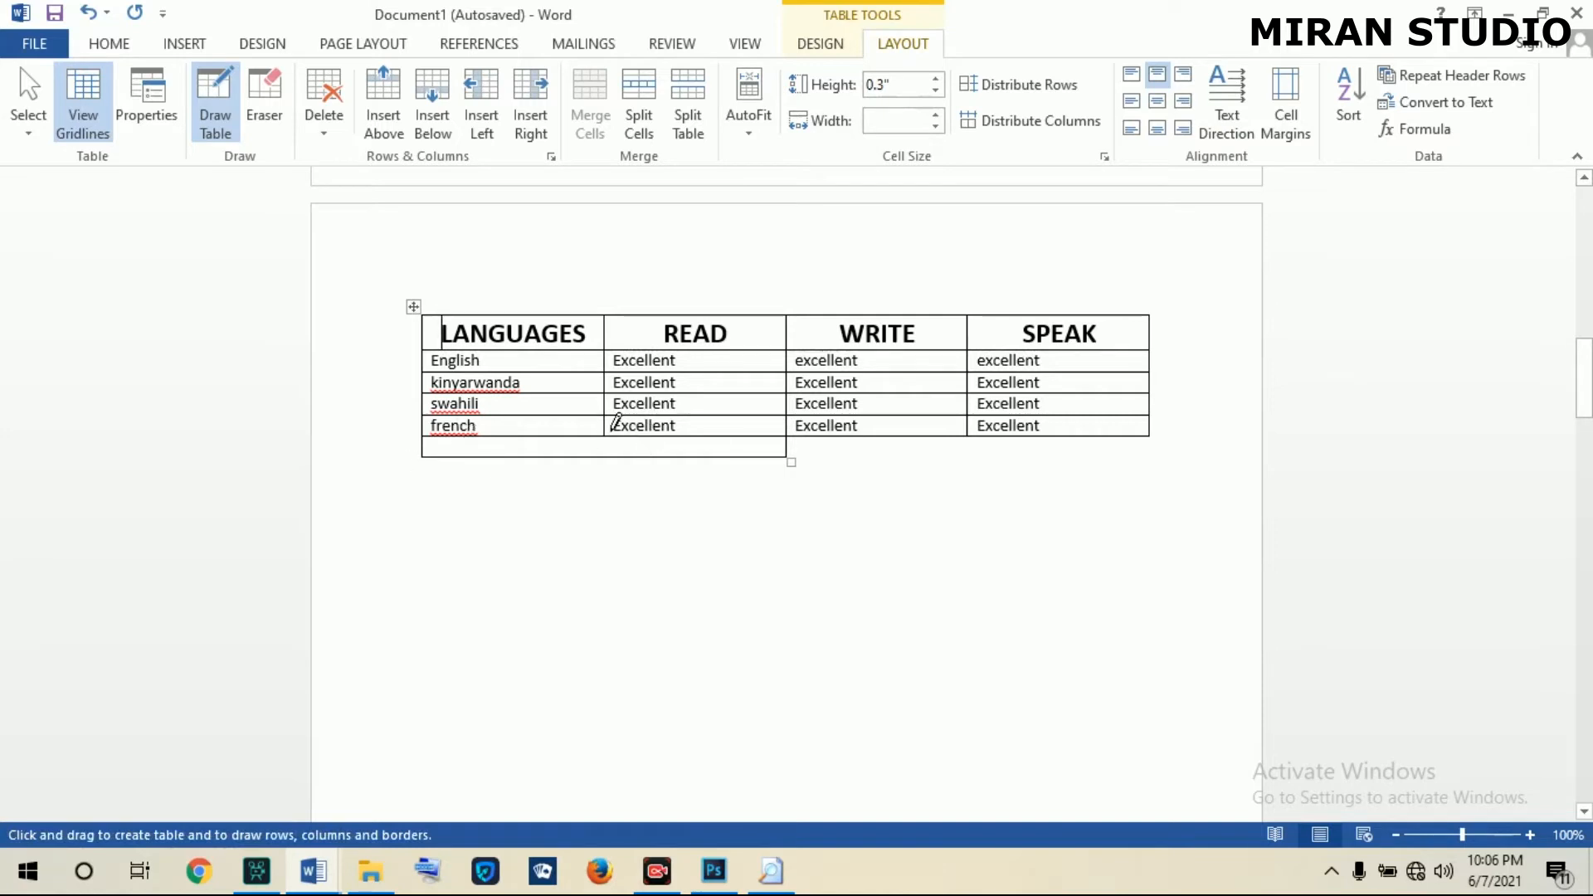
Split the extra row under the languages table into two cells, and draw another two-cell row below it.
left_click_drag(606, 427, 607, 456)
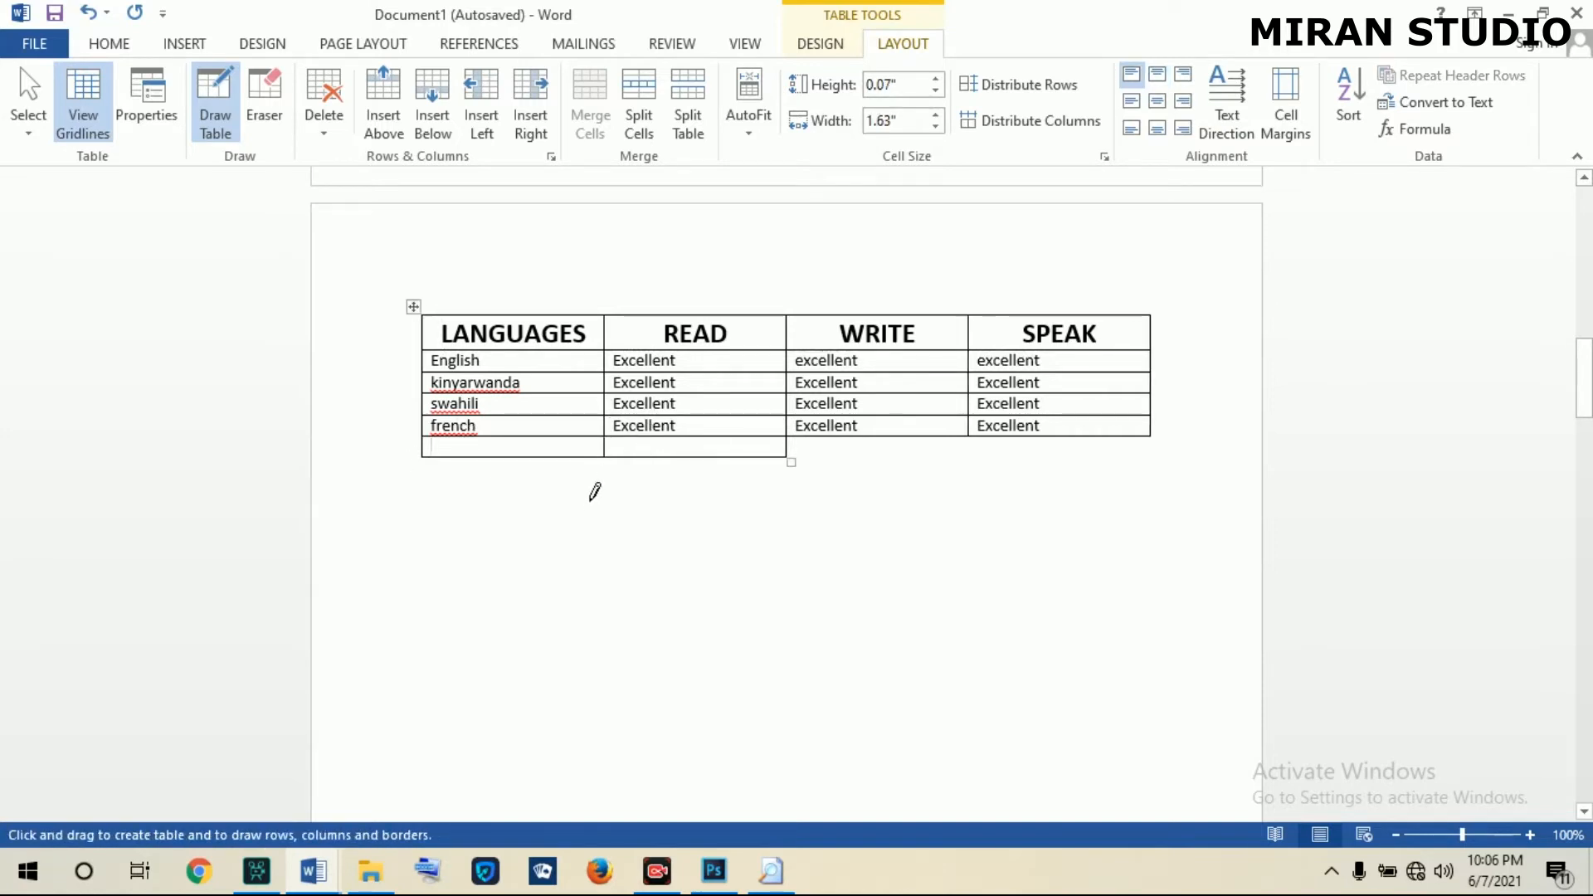
mouse_move(422, 455)
left_mouse_down()
mouse_move(452, 485)
mouse_move(790, 486)
left_mouse_up()
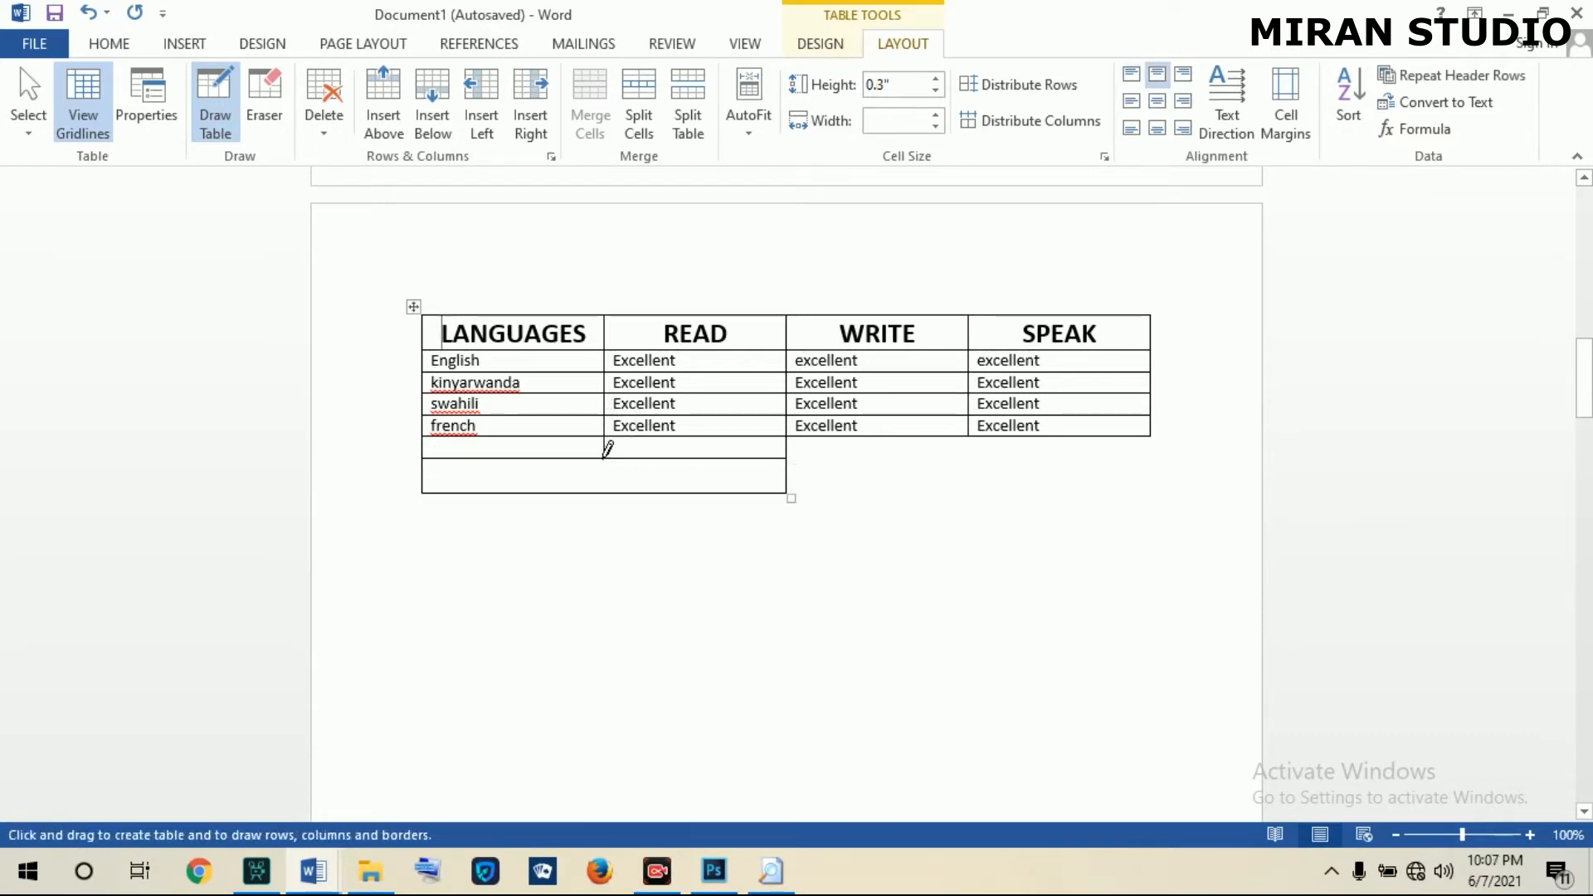
left_click_drag(611, 452, 610, 481)
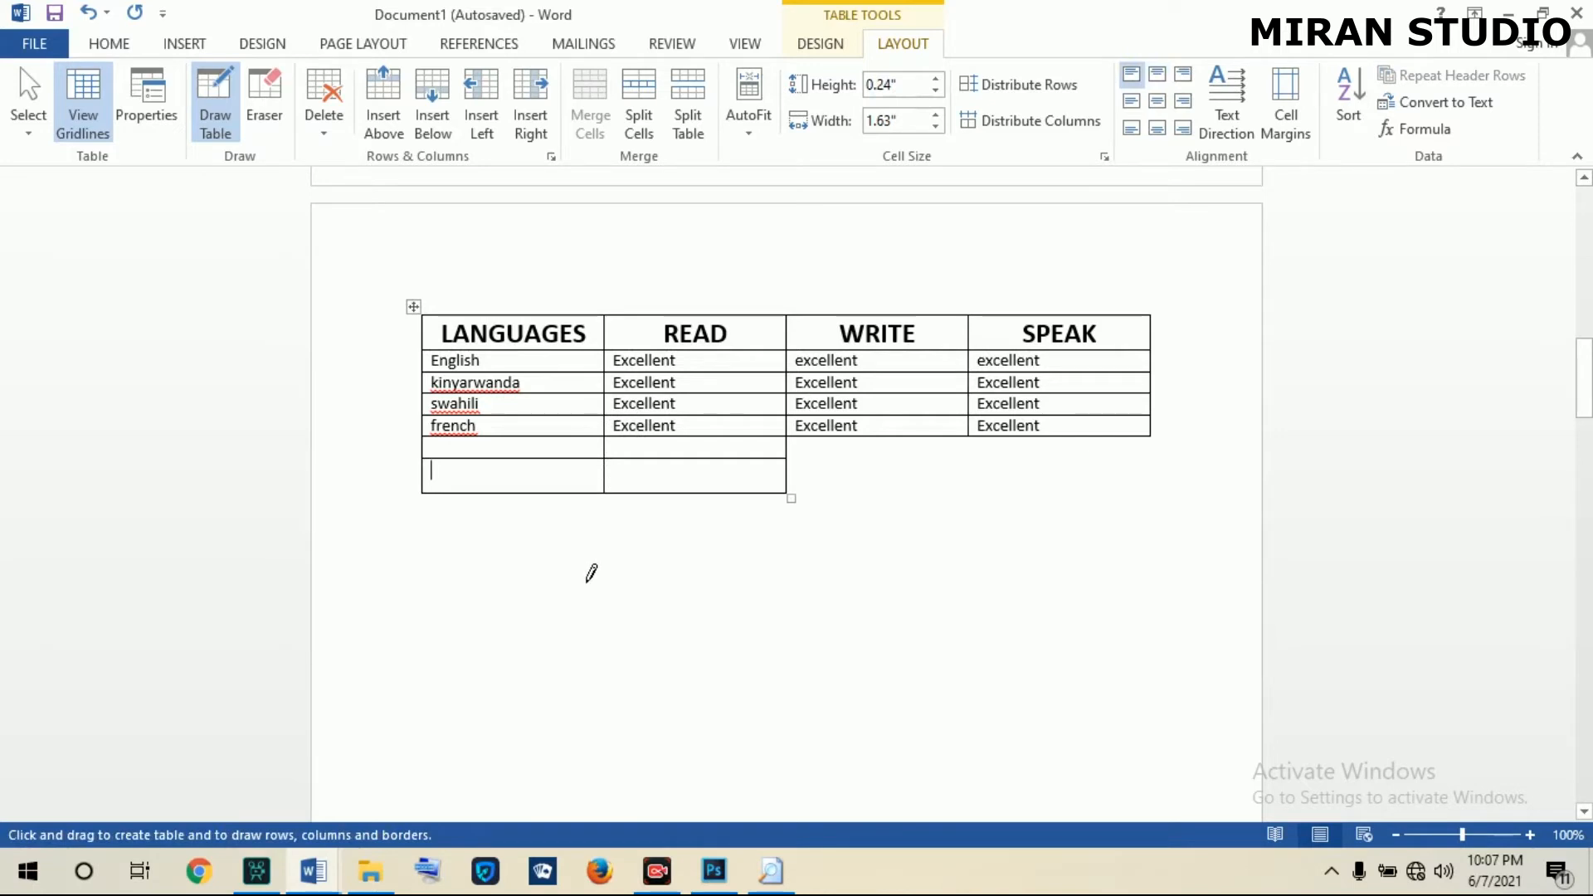
Look over the languages table's properties and the available table insertion options, including Quick Tables.
left_click(137, 141)
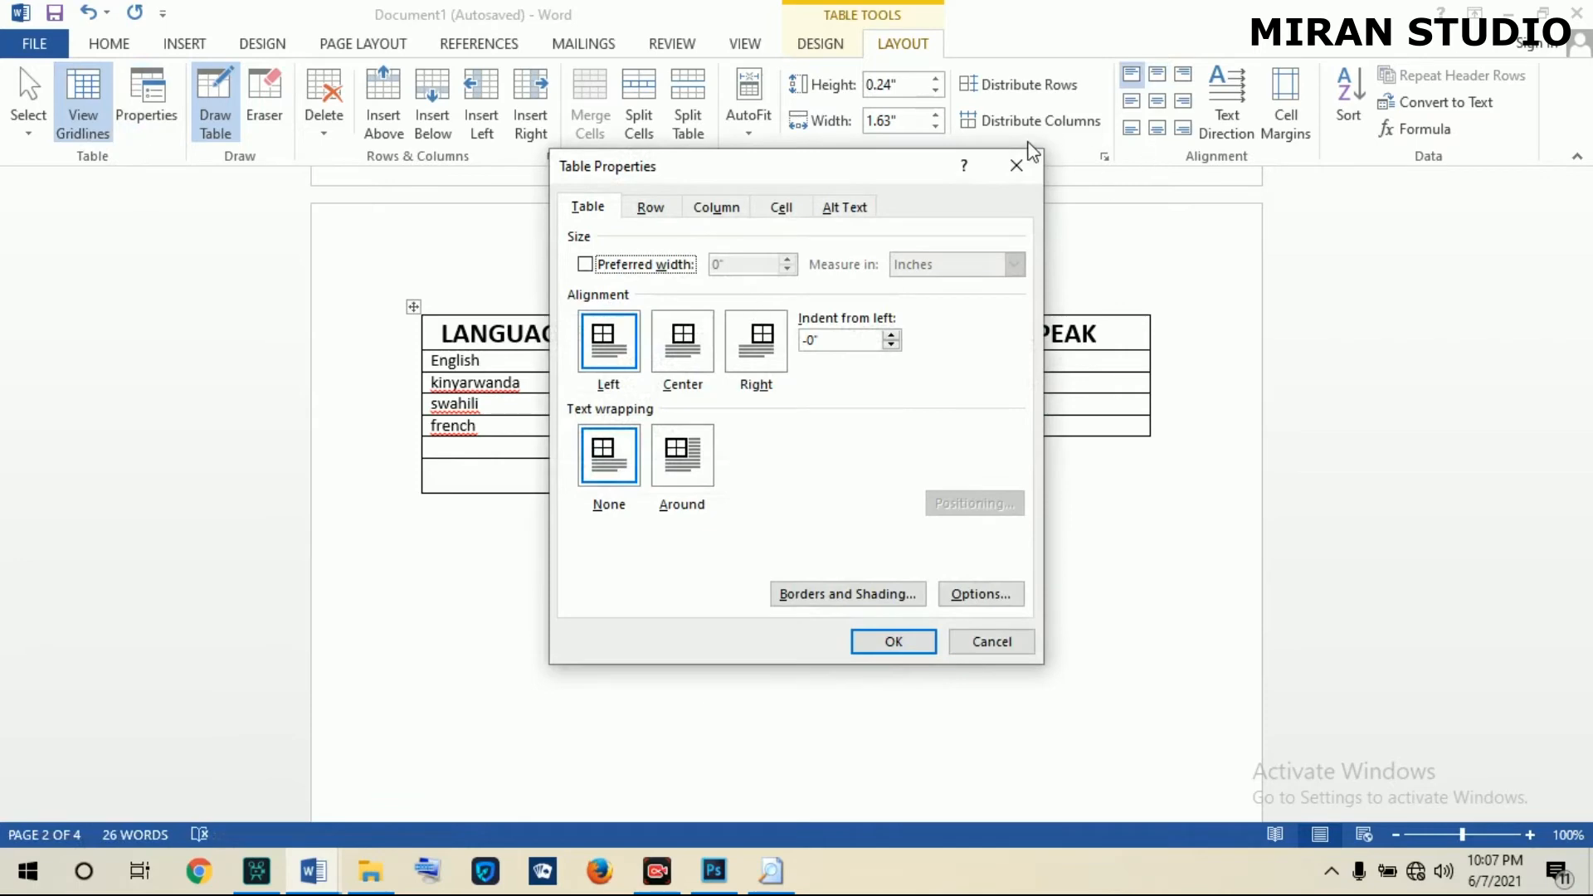
left_click(1025, 166)
left_click(181, 46)
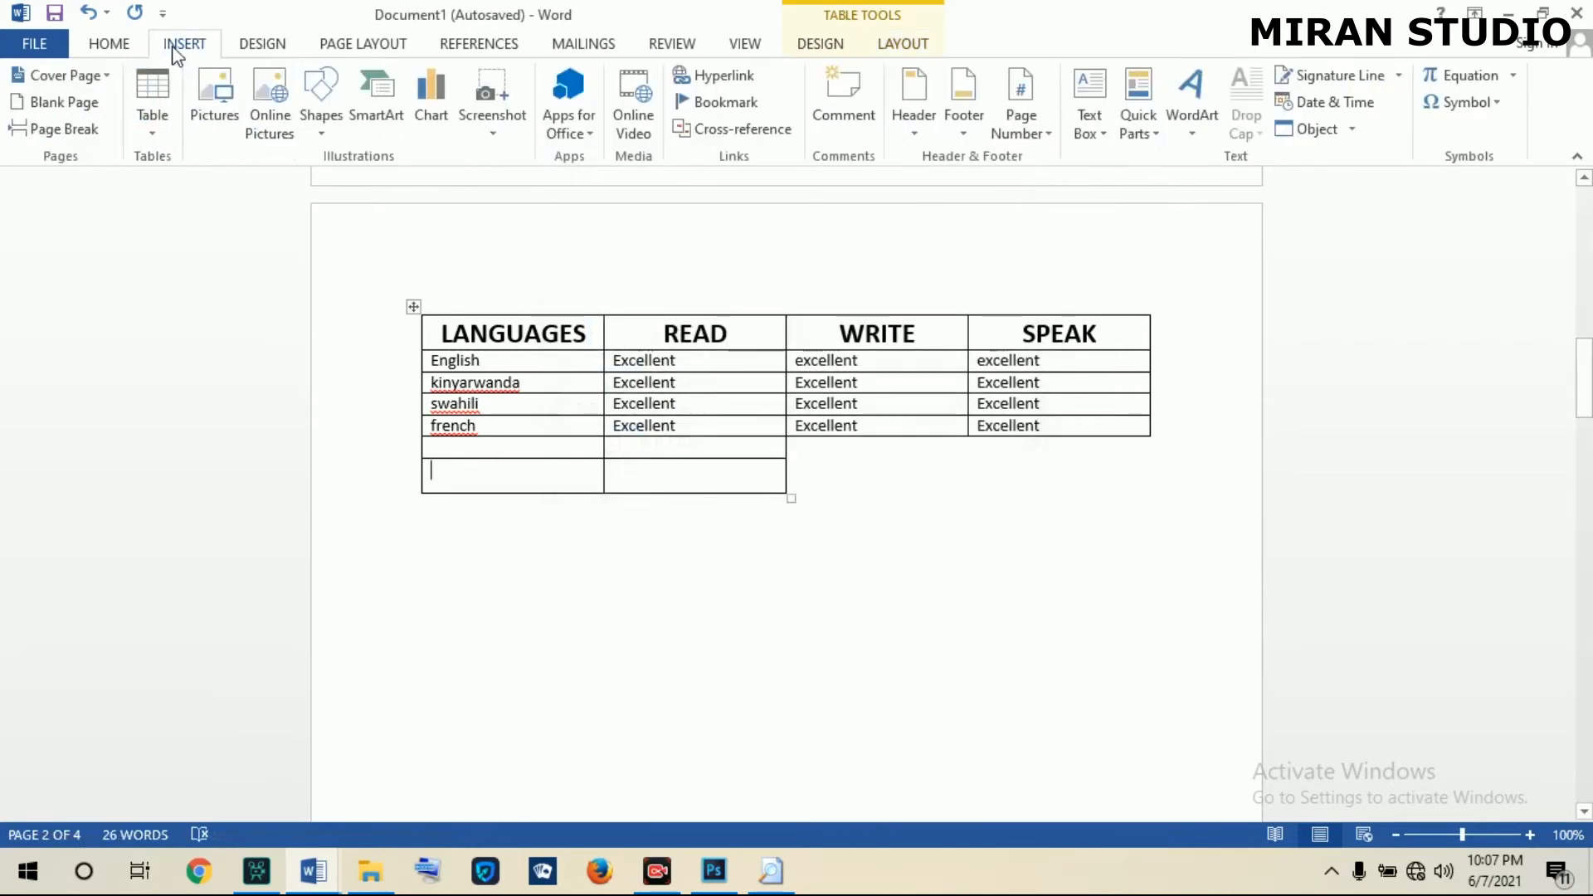
left_click(148, 132)
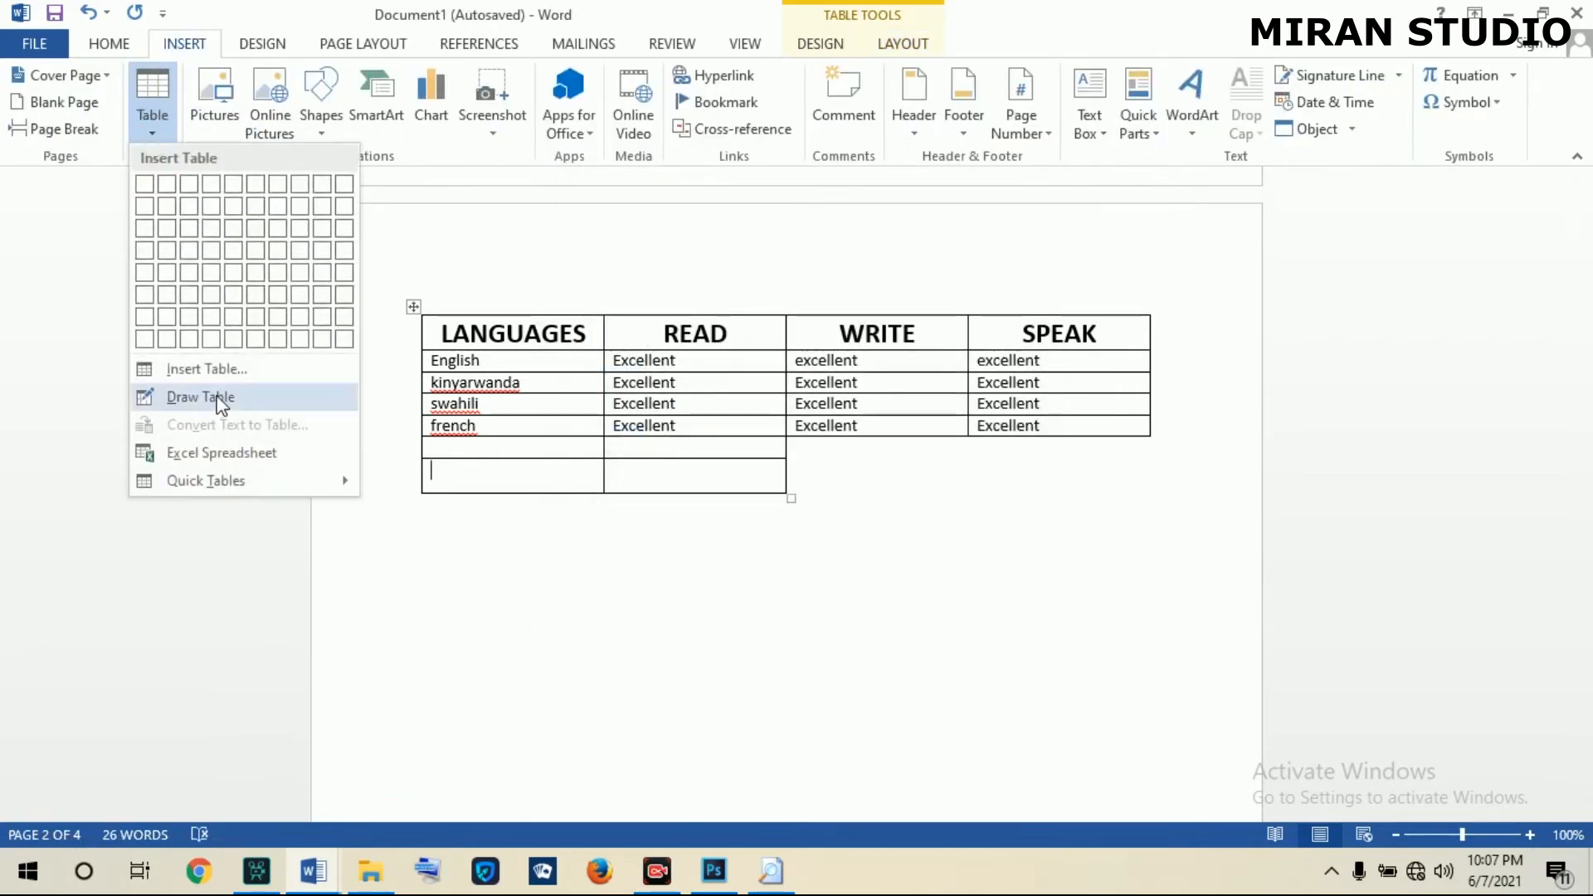
left_click(220, 480)
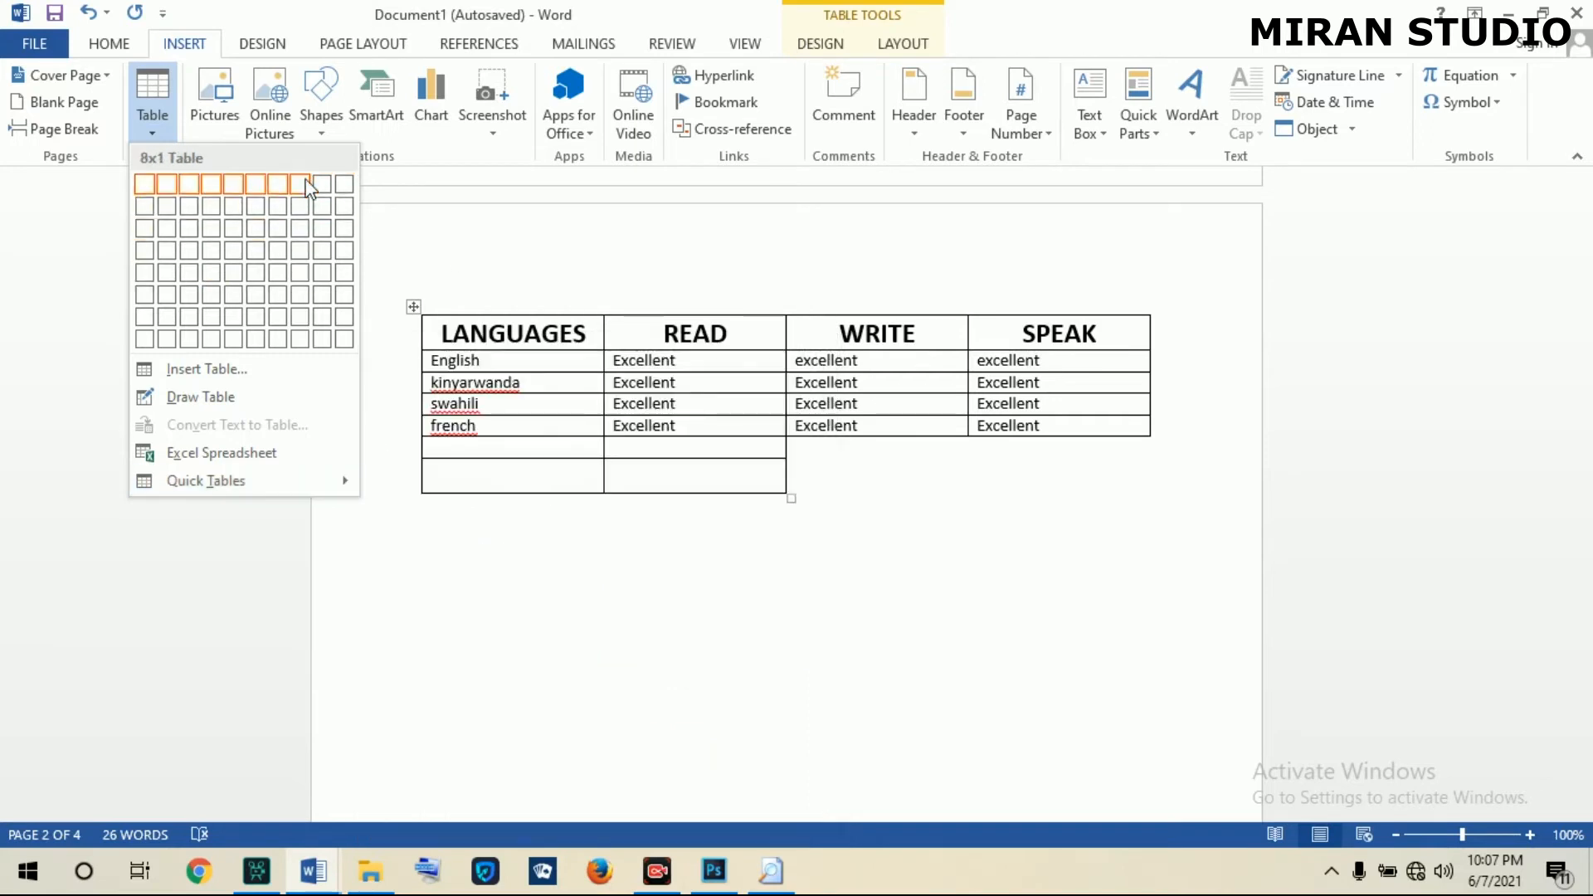
left_click(438, 190)
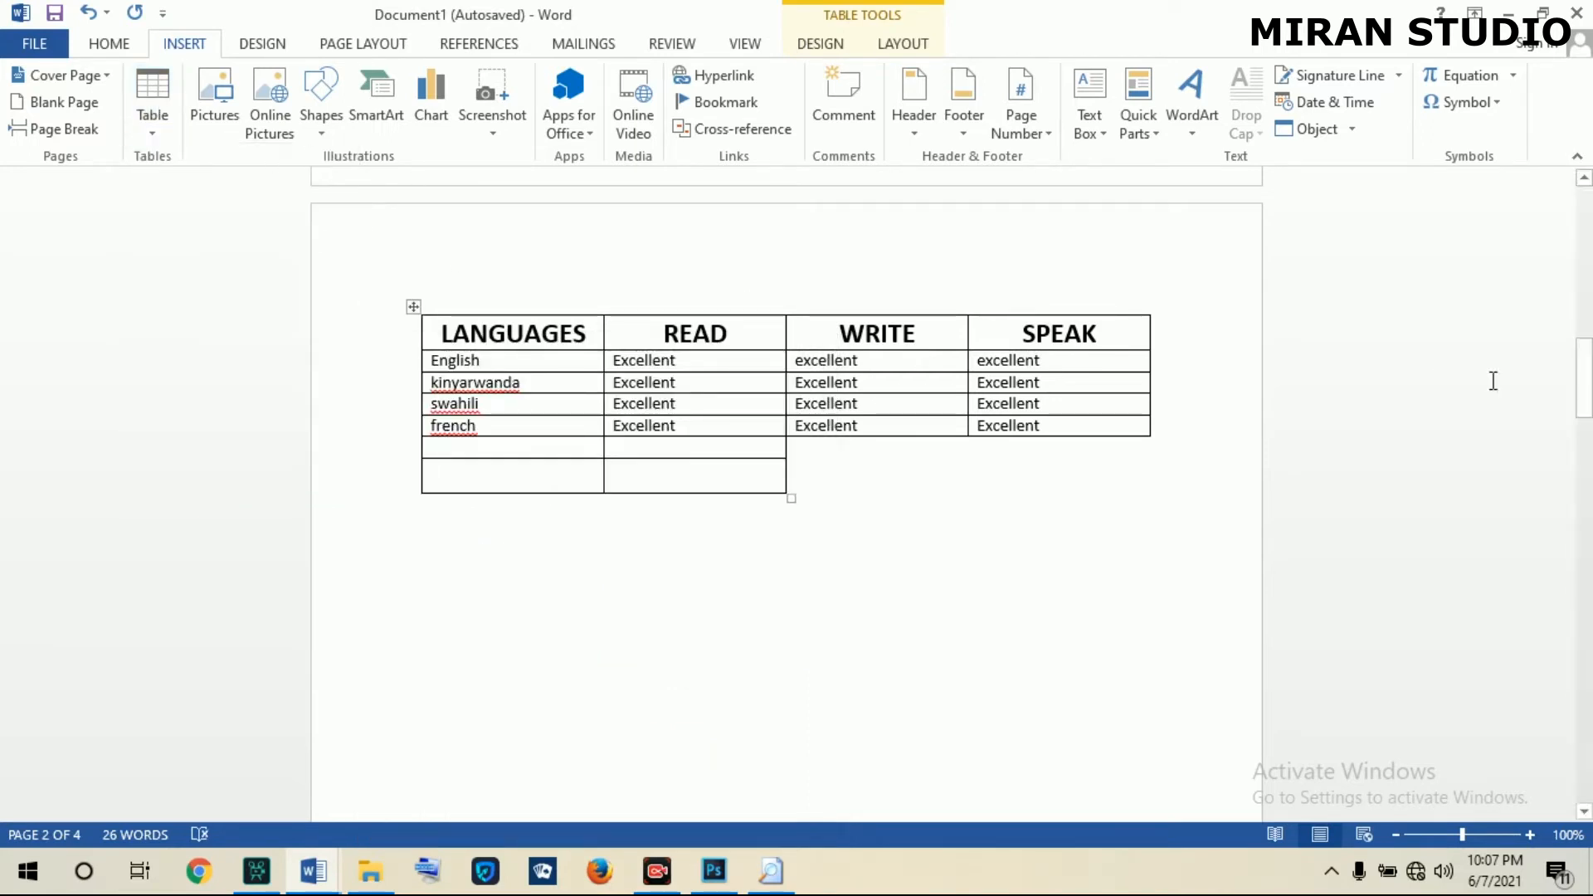
Examine the table design and layout tools for the NAMES table and the languages table.
left_click_drag(1584, 373, 1584, 673)
left_click(591, 376)
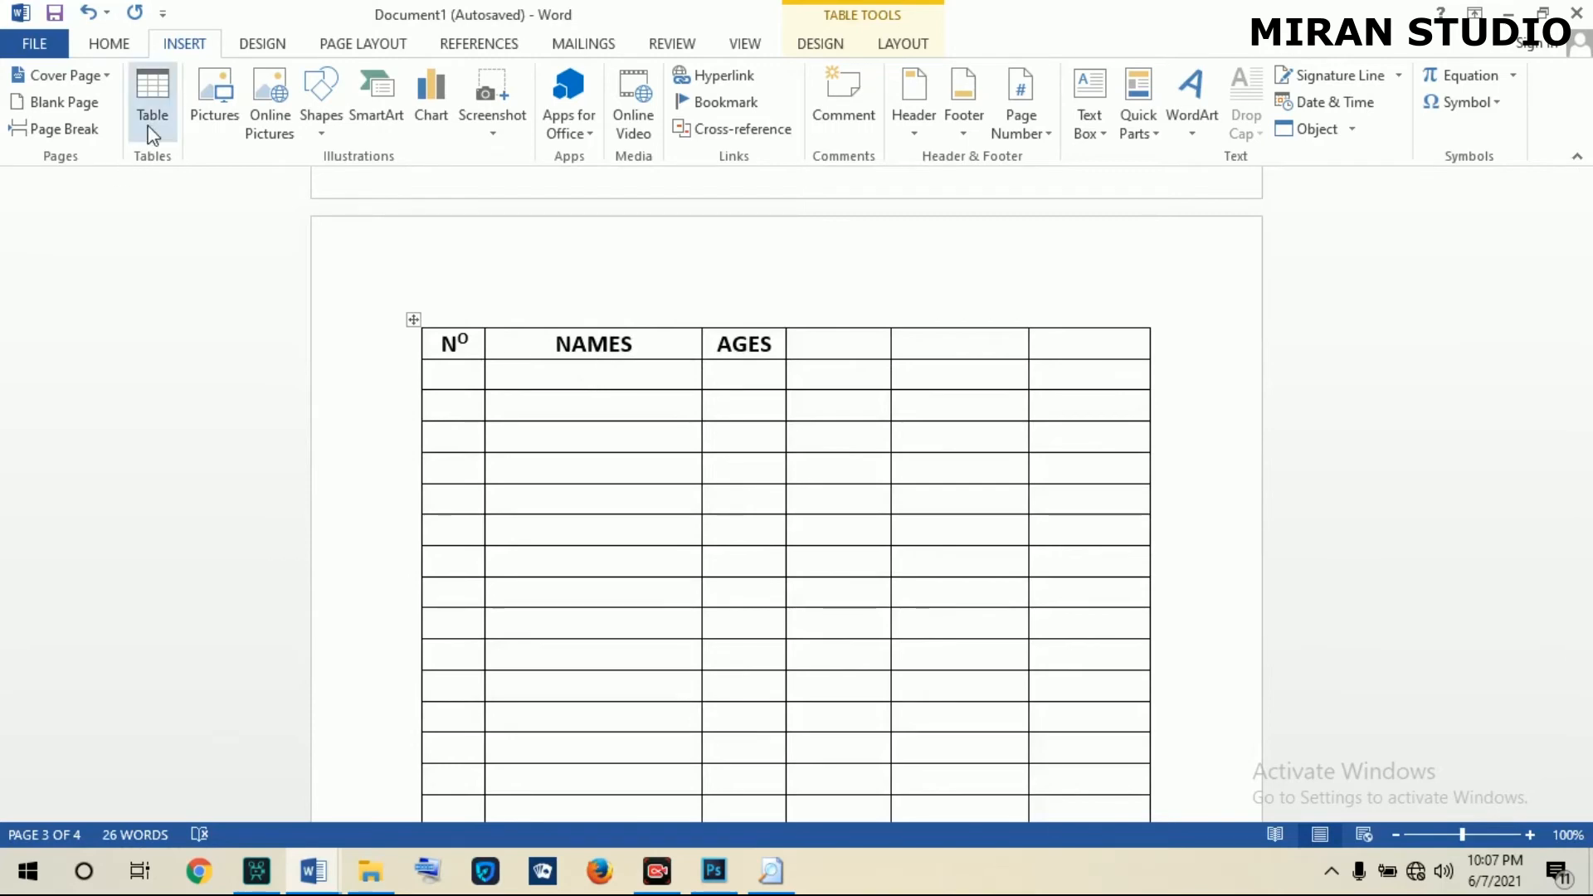
left_click(819, 50)
left_click(896, 47)
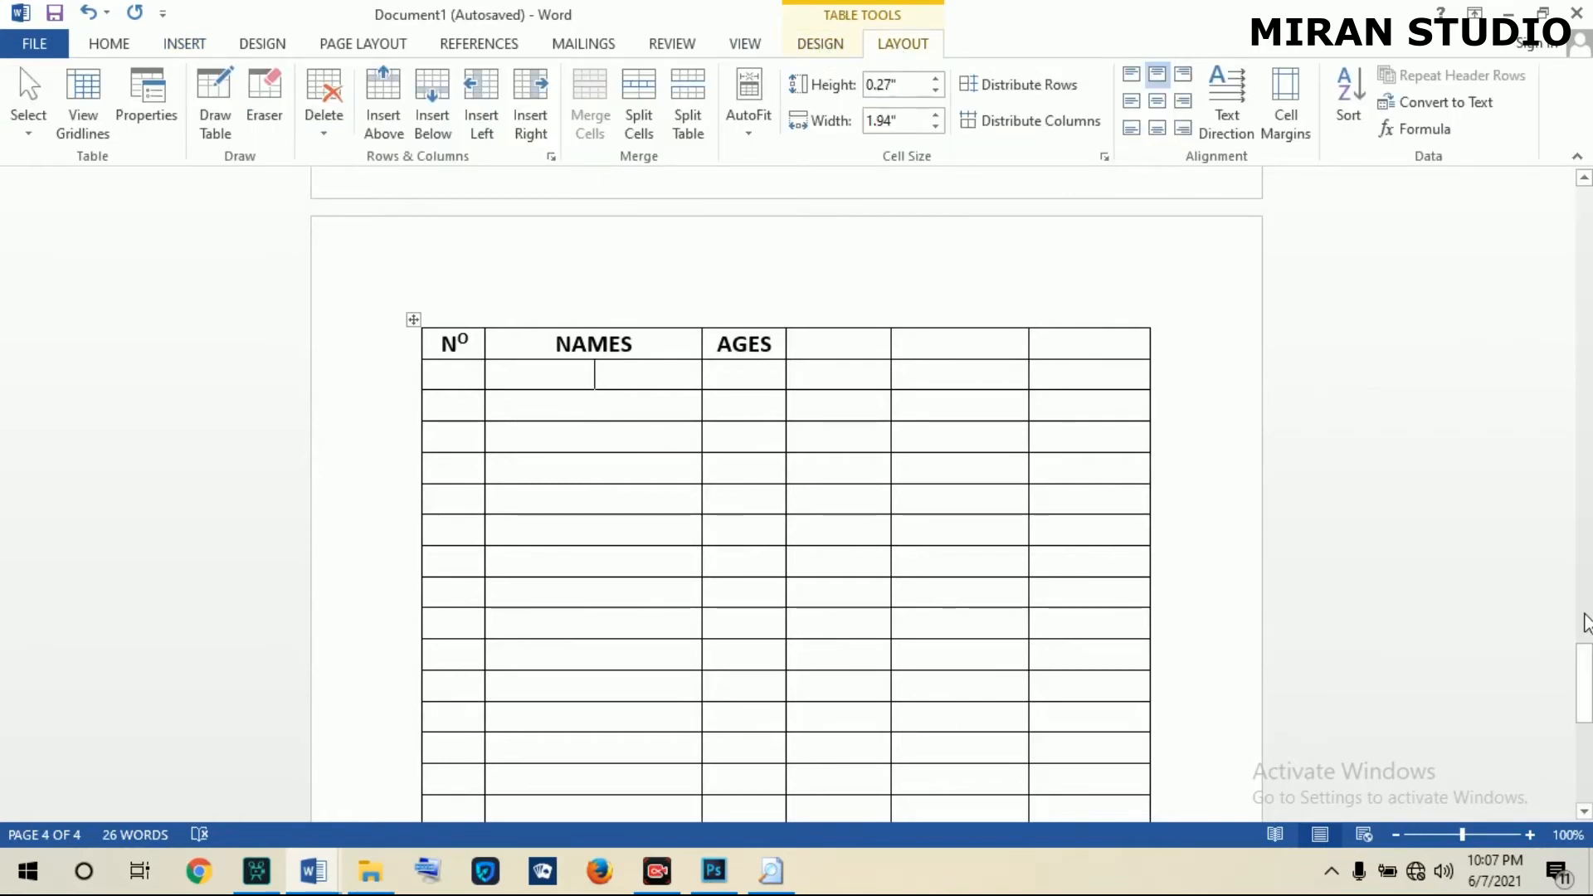
left_click_drag(1587, 691, 1586, 577)
left_click(635, 404)
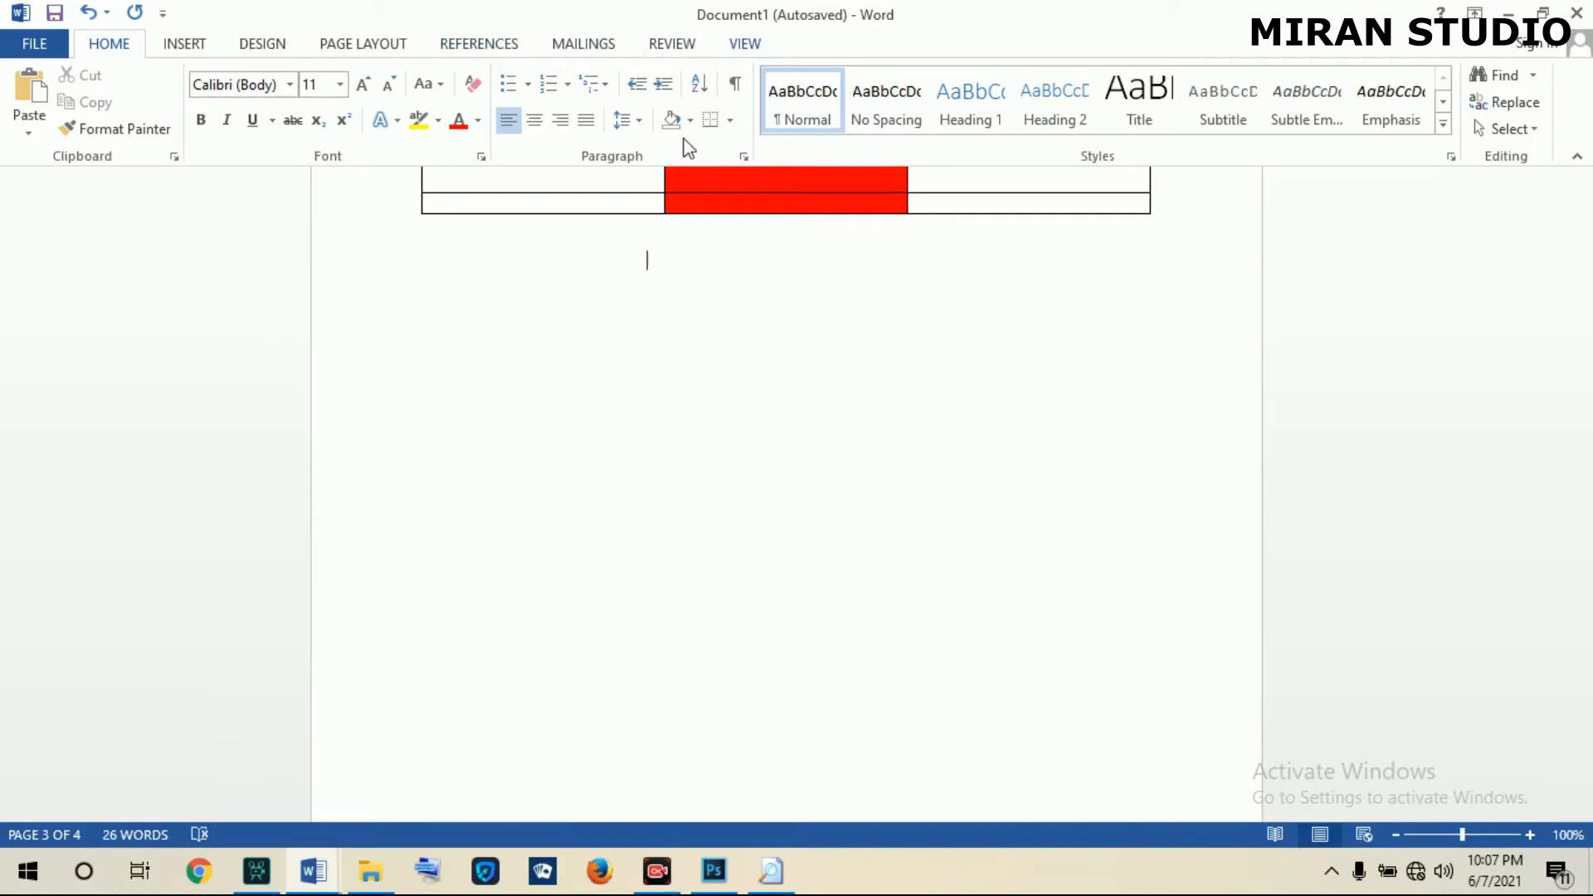
left_click_drag(1584, 575, 1584, 377)
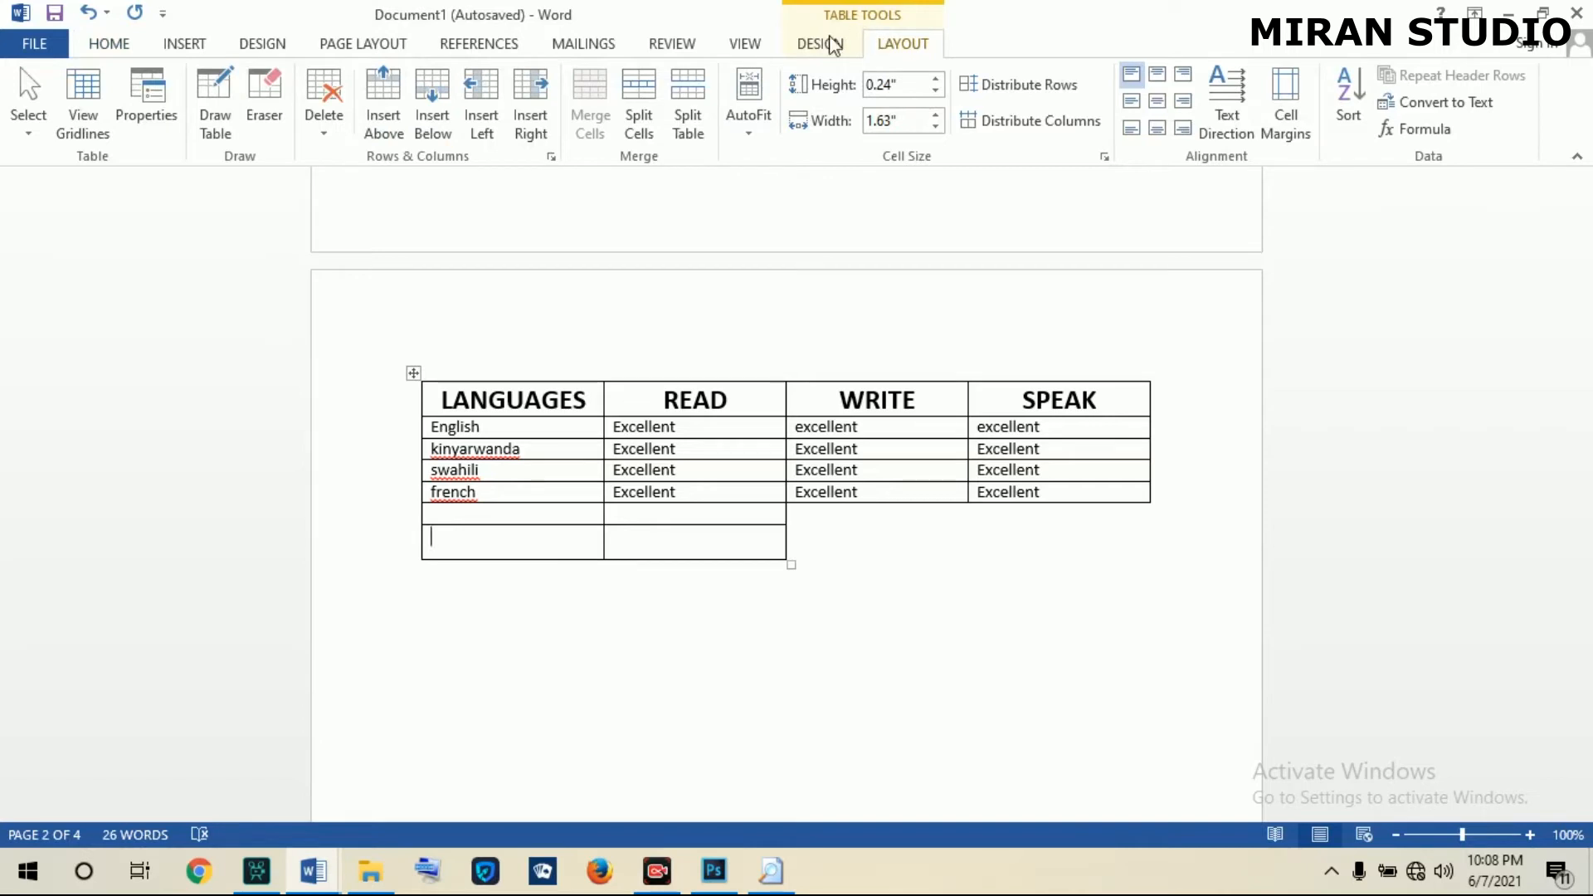
left_click(815, 48)
left_click(888, 48)
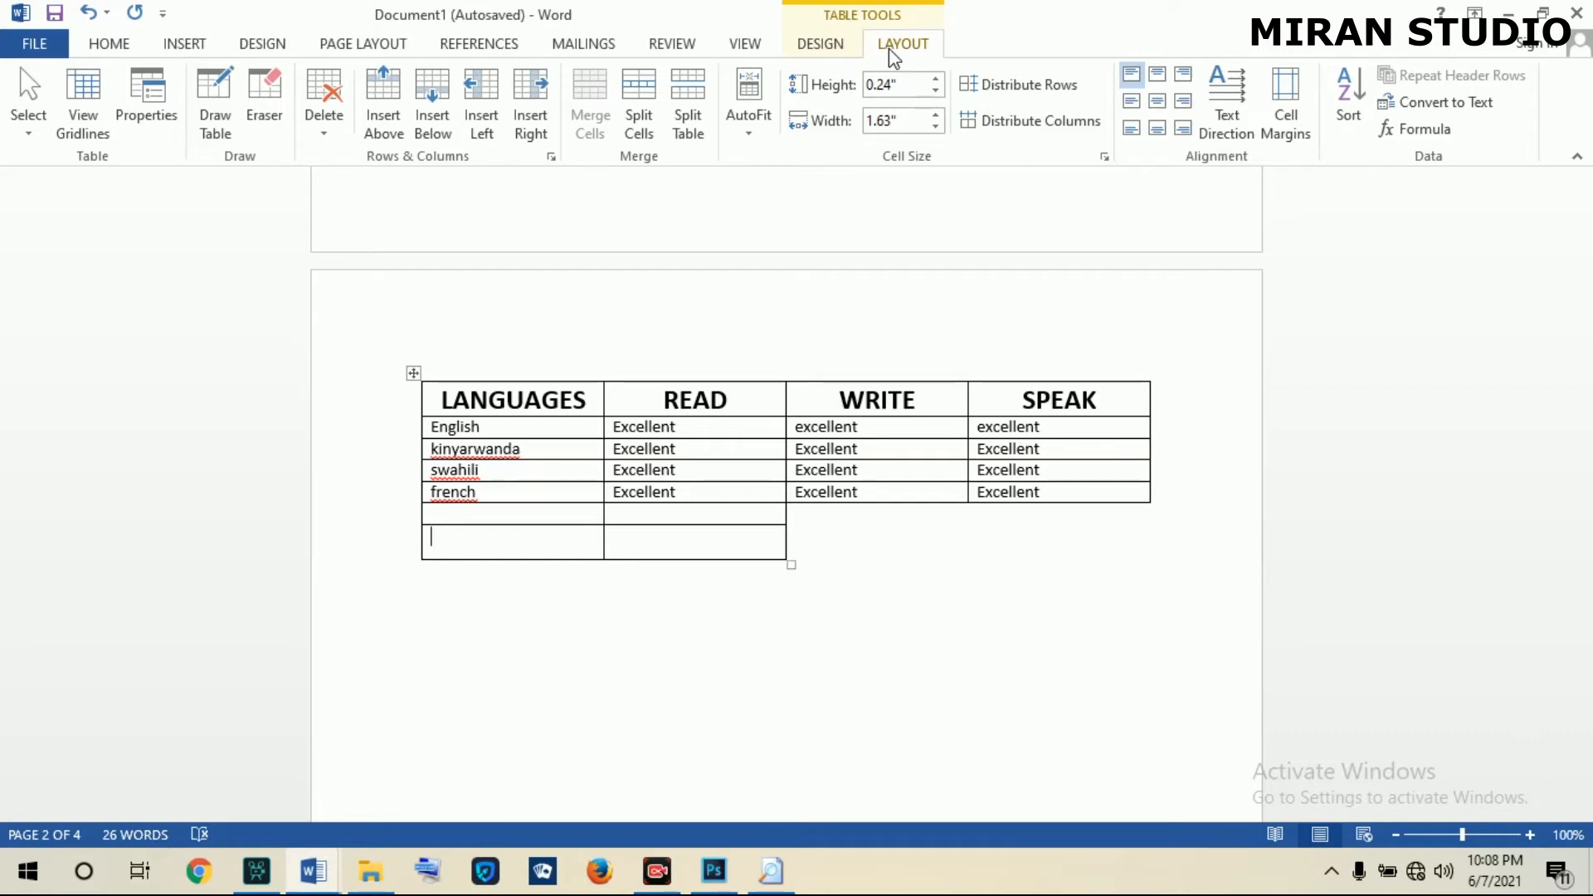
left_click(843, 48)
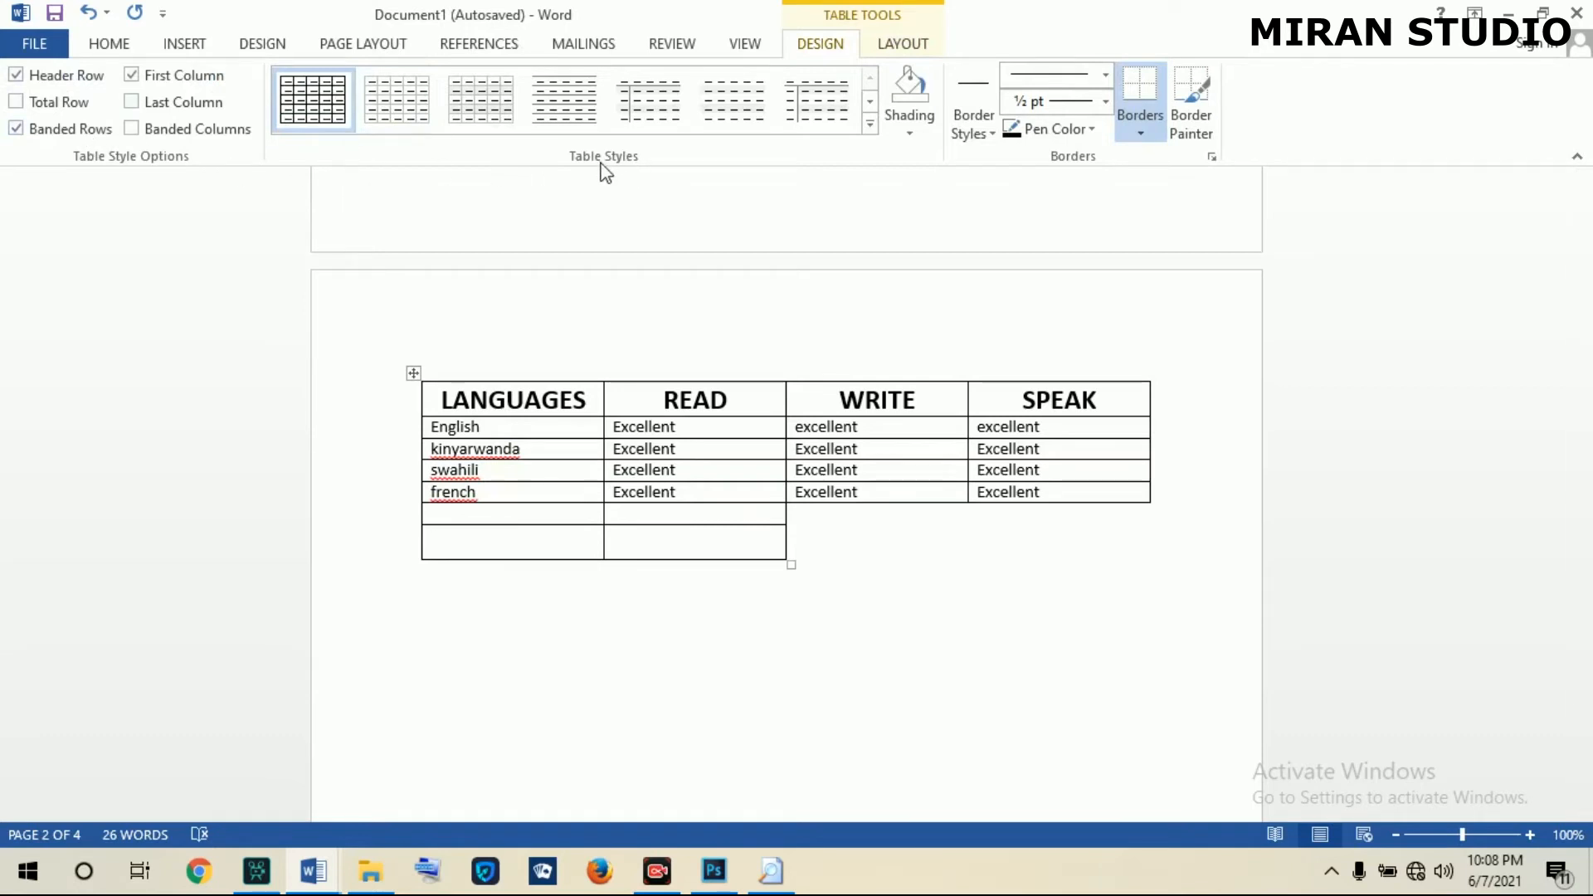
Try the light grey grid style, followed by a plain banded style without outer borders, on the NAMES table.
left_click_drag(1584, 378, 1589, 720)
left_click(621, 289)
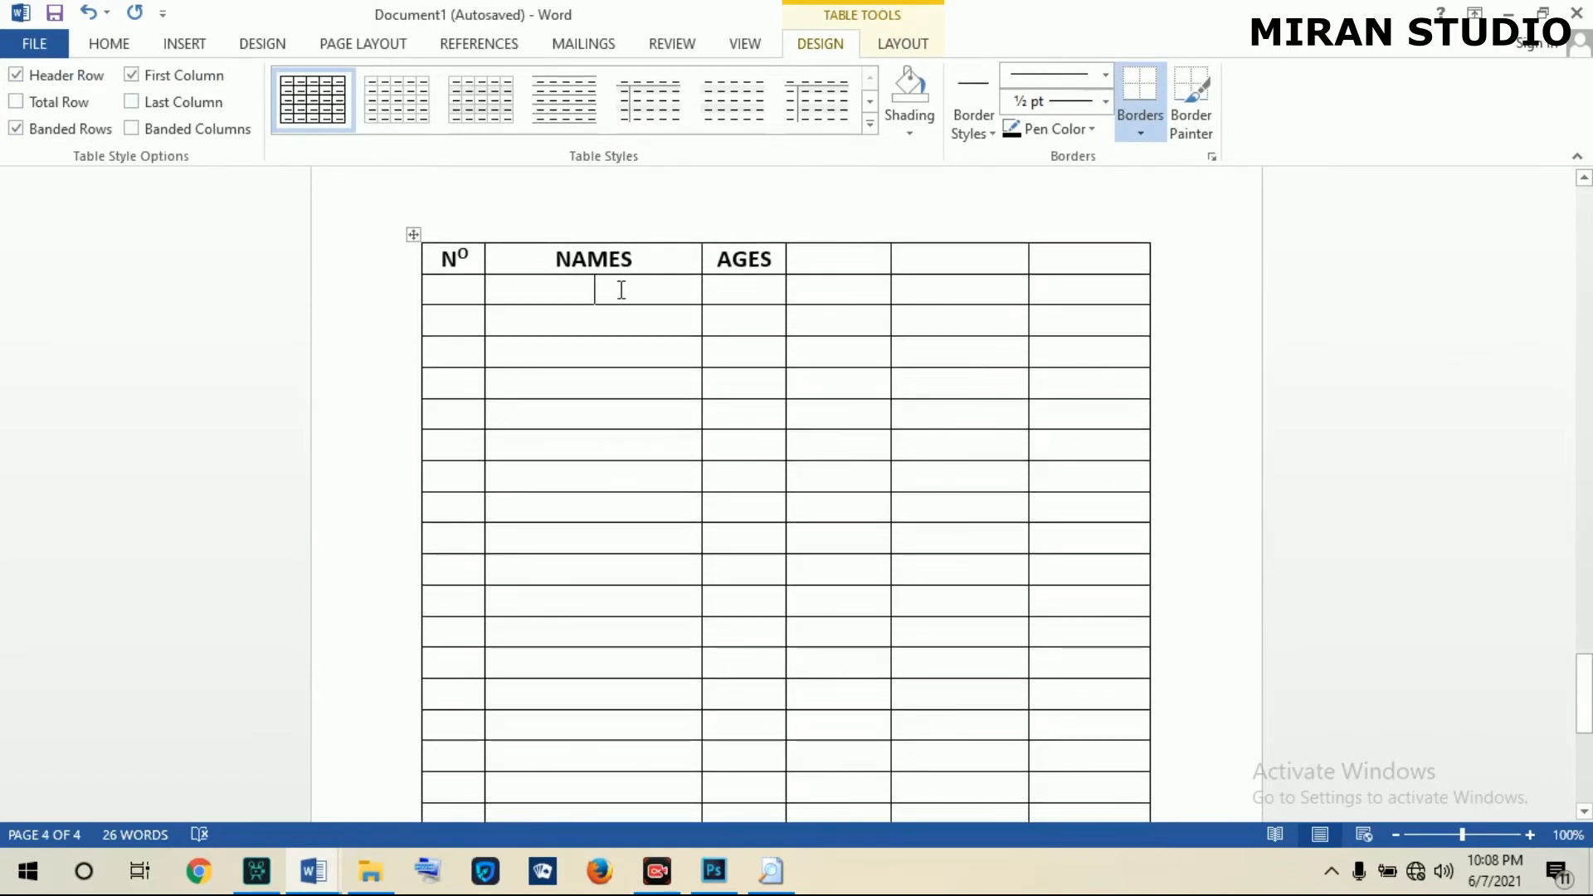
left_click(397, 108)
left_click(681, 359)
left_click(759, 363)
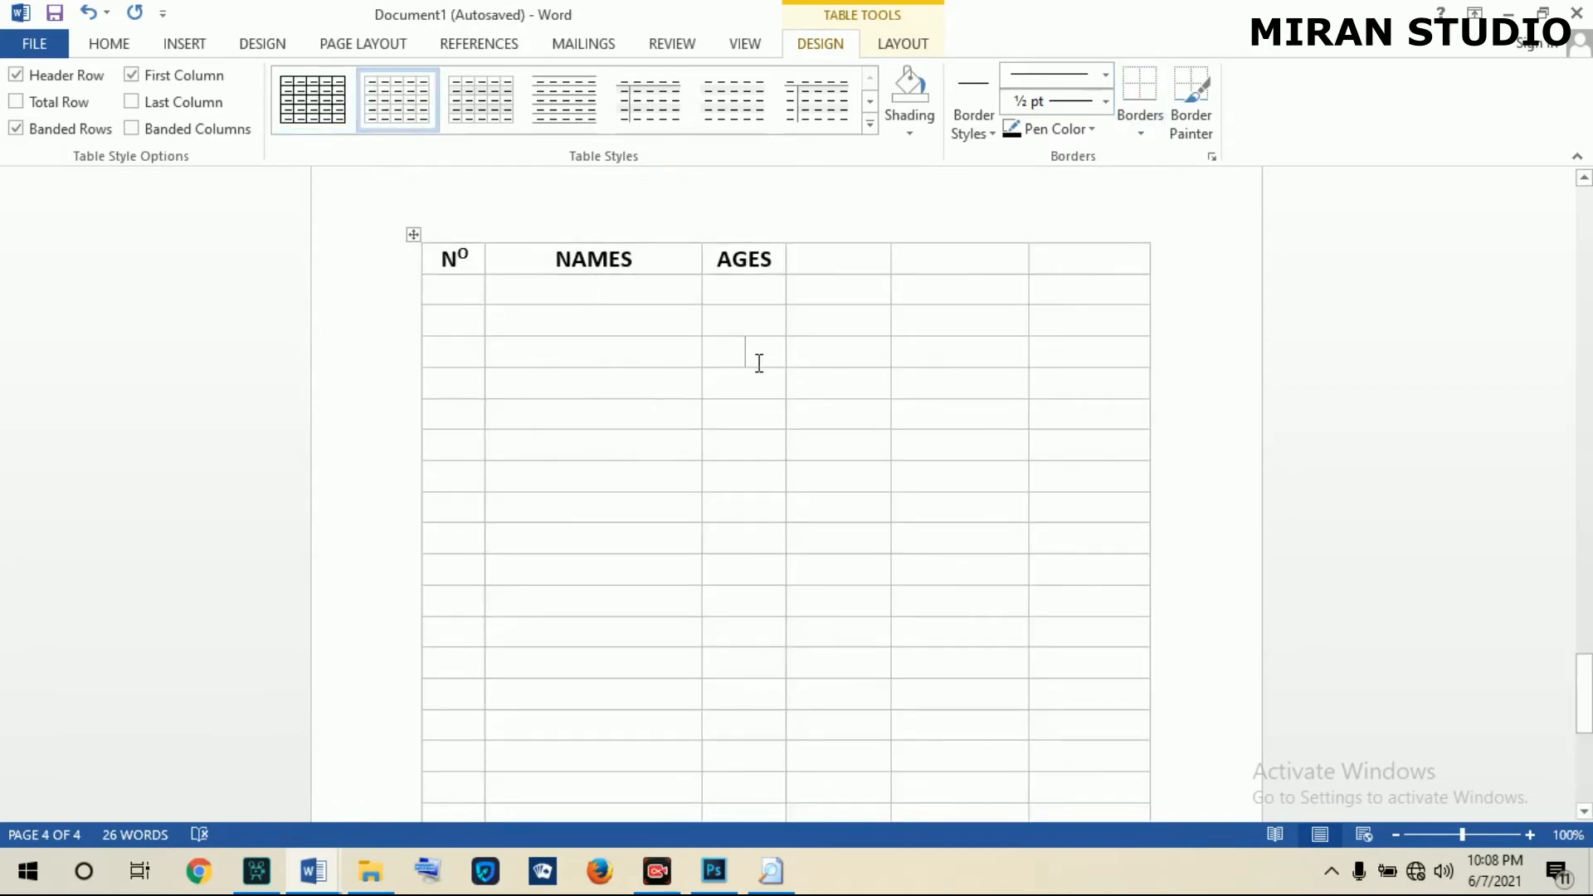
left_click(644, 125)
left_click(651, 289)
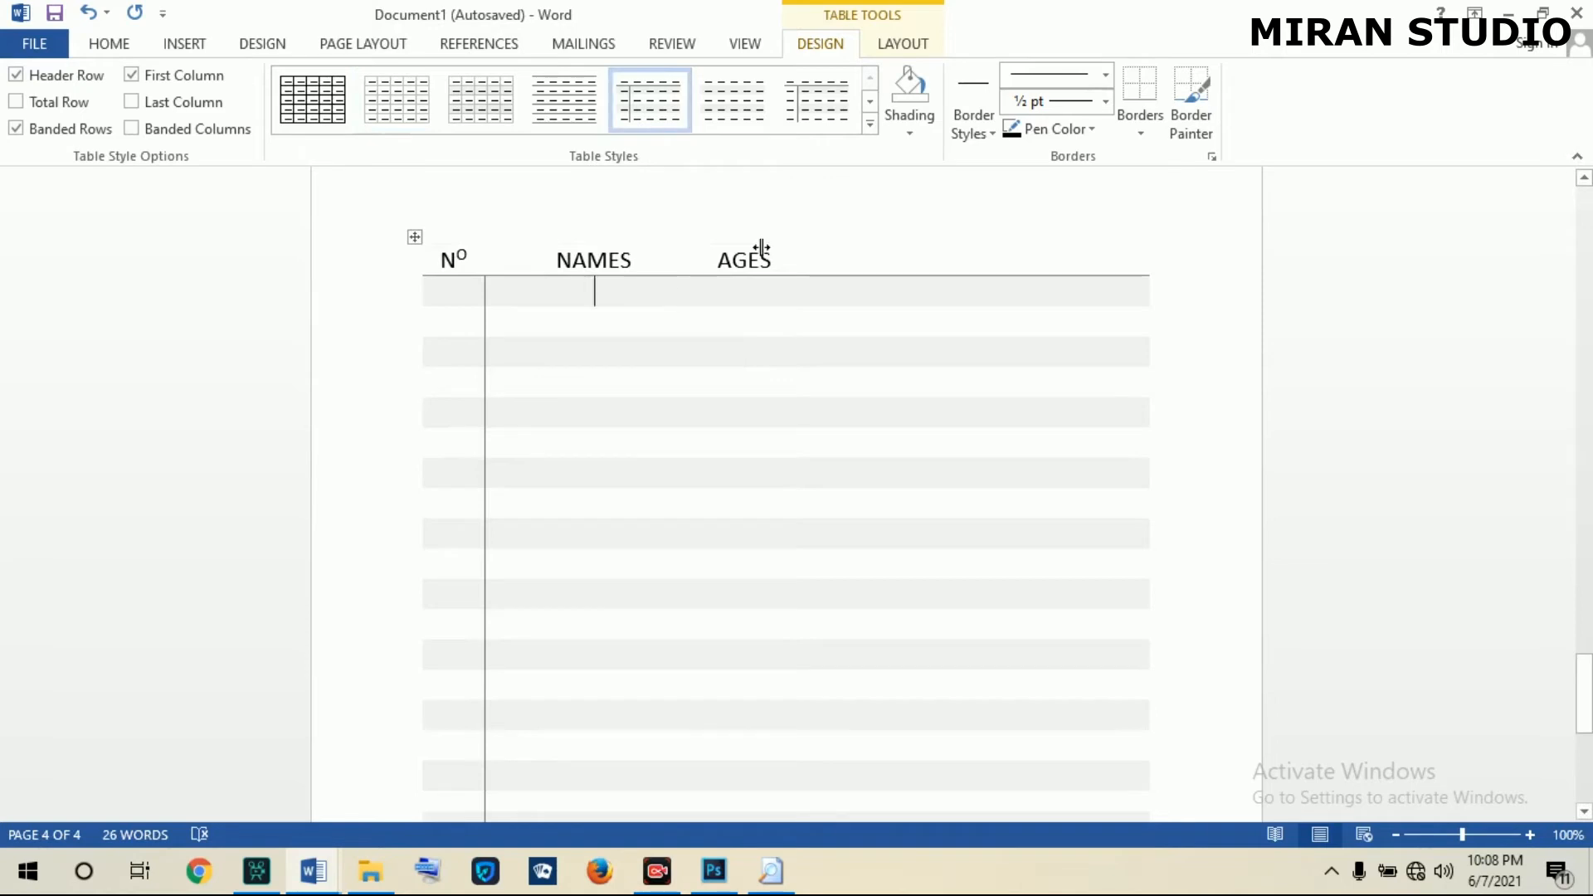
Try banded grid styles with black, blue and orange header rows on the NAMES table.
left_click(870, 127)
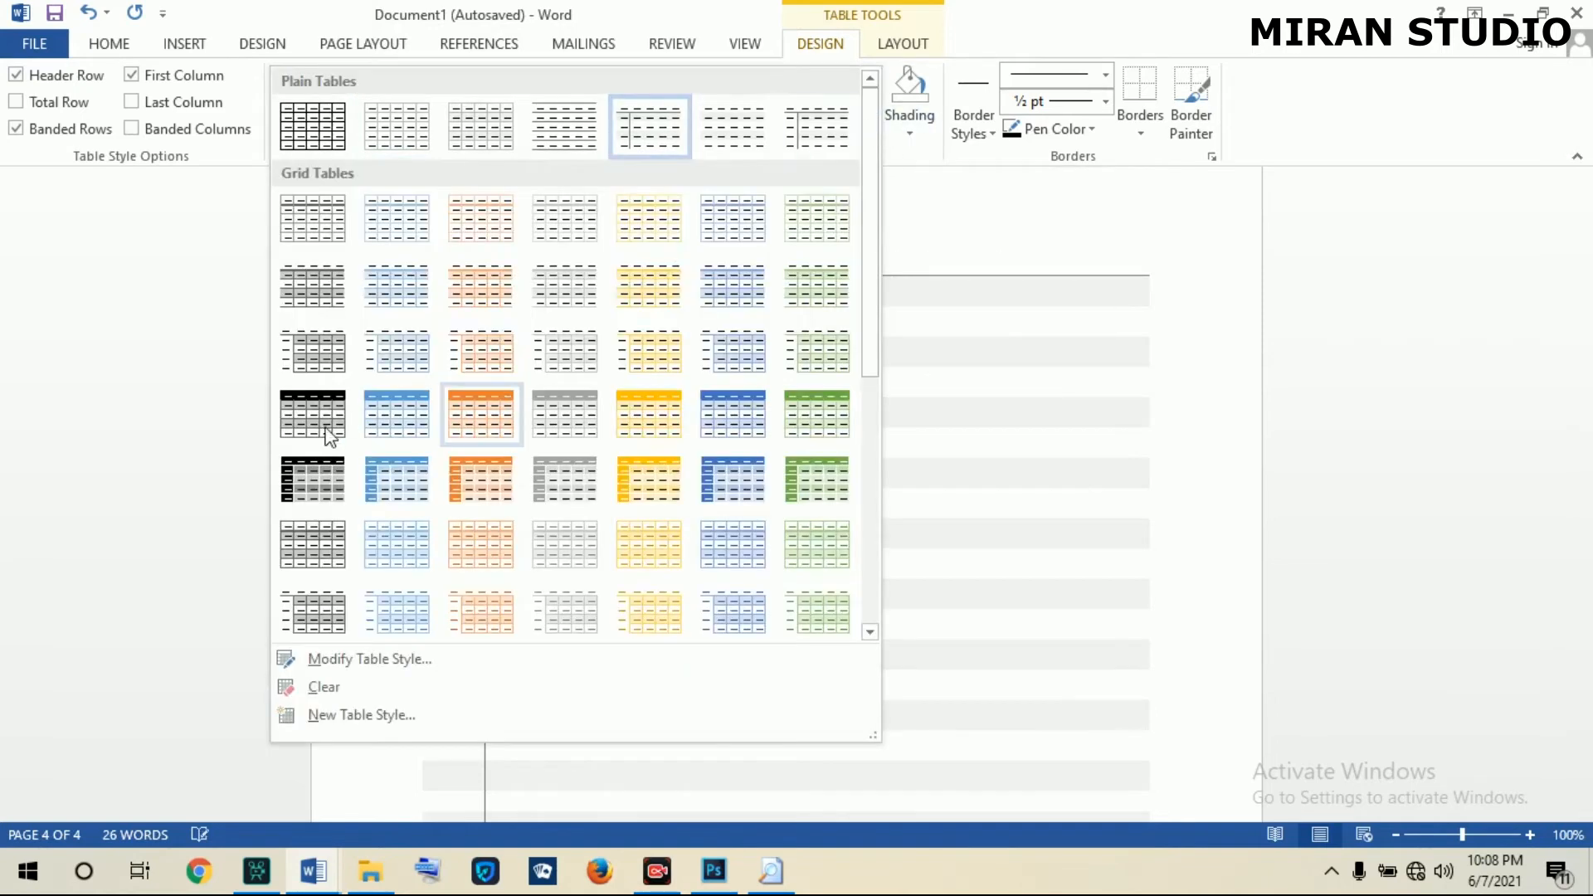
left_click(300, 419)
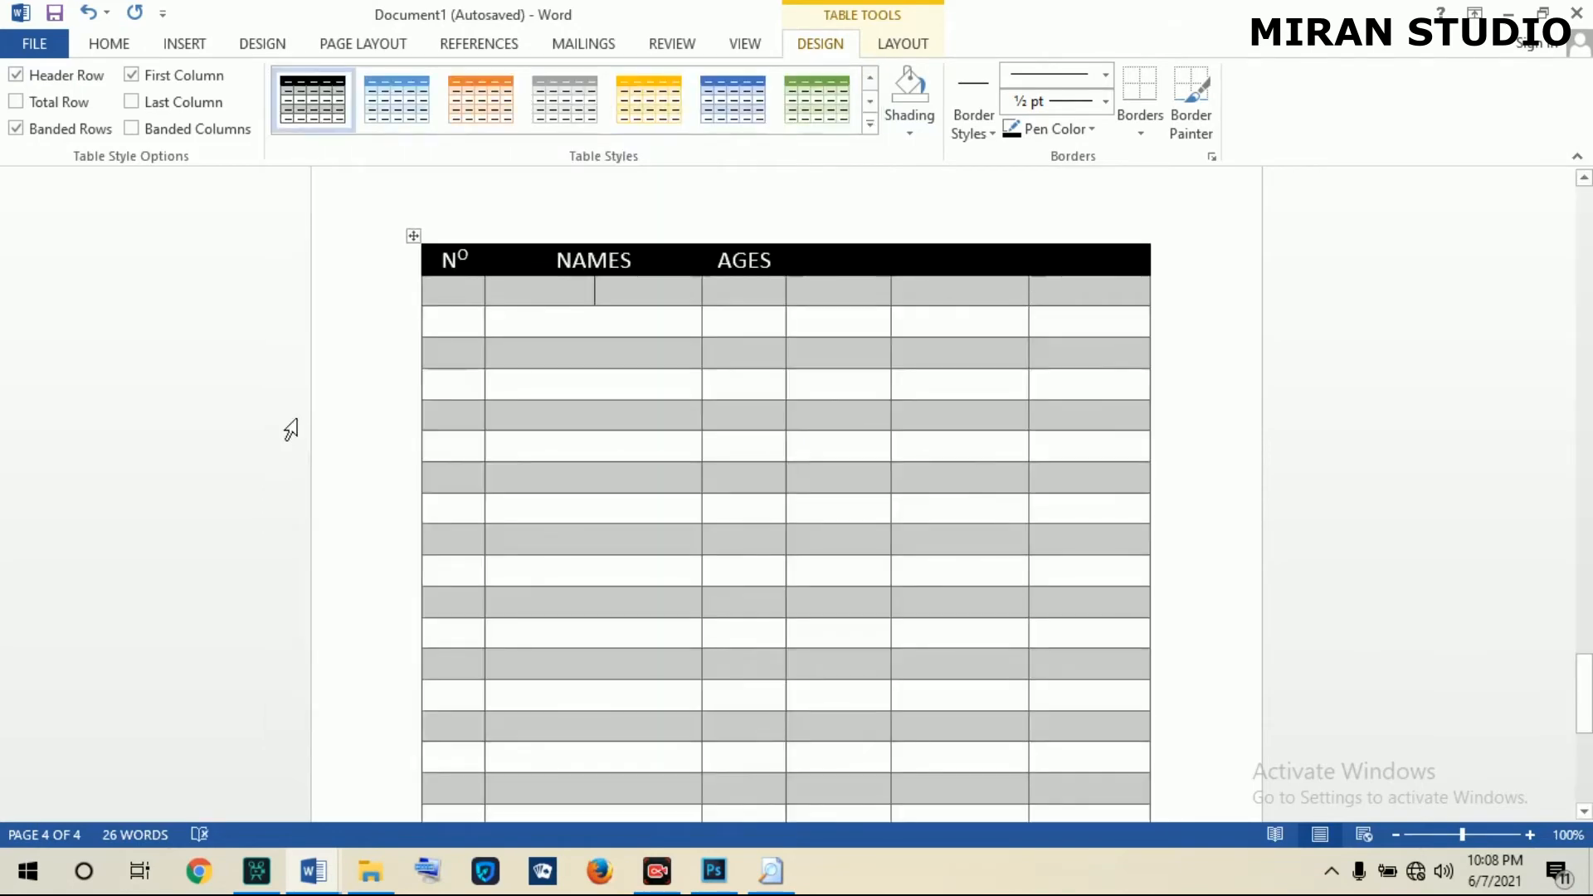
left_click(554, 292)
left_click(390, 98)
left_click(478, 100)
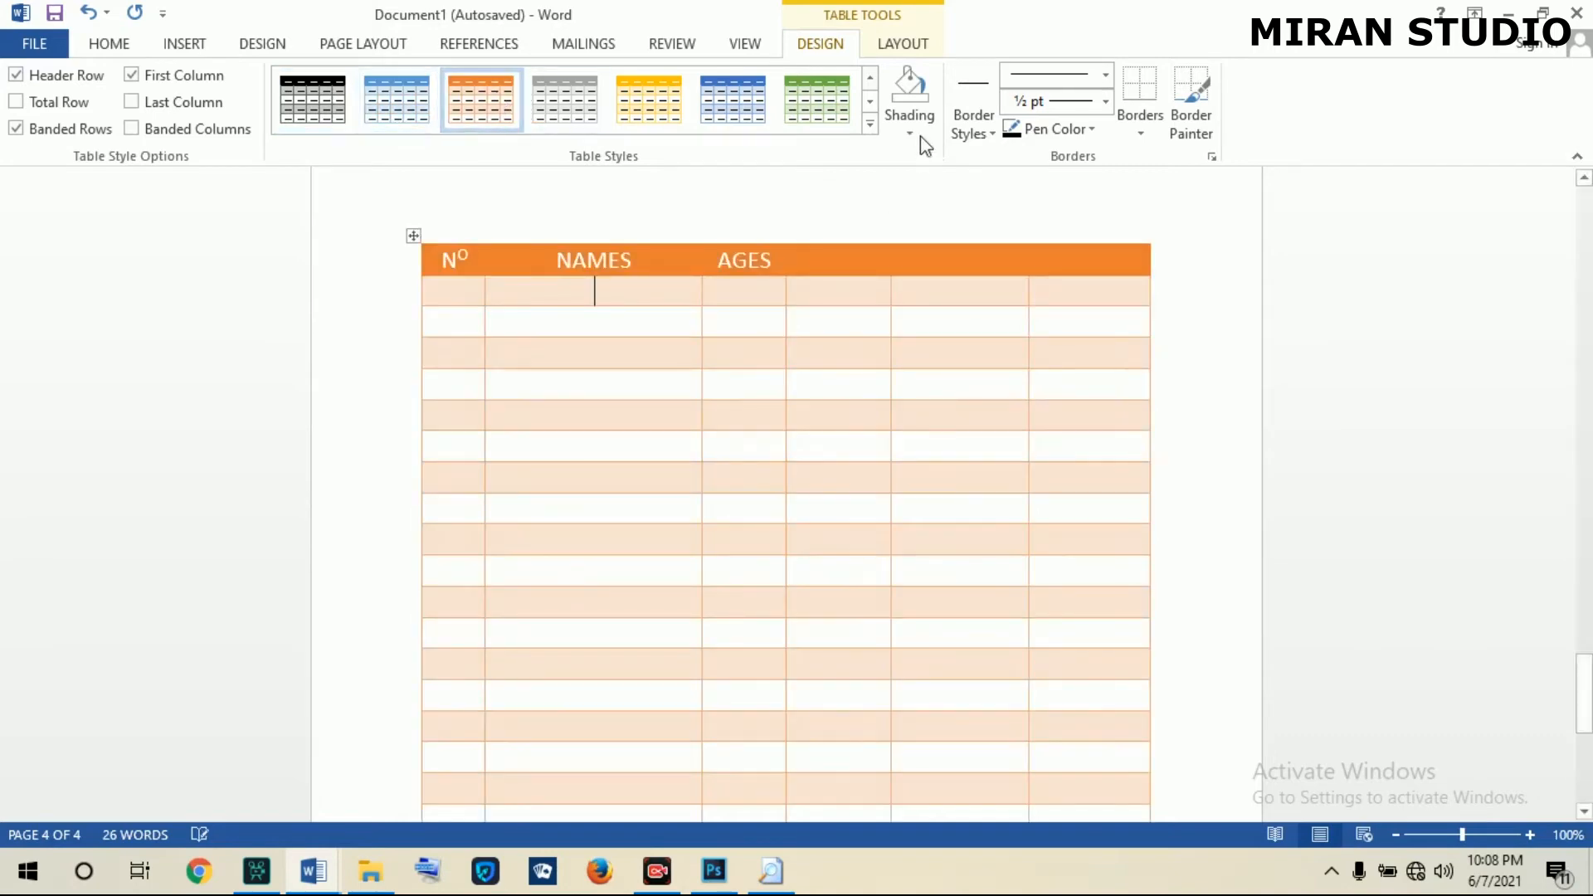
Try the list table style with a black header and grey banded rows on the NAMES table.
left_click(870, 123)
left_click_drag(878, 226, 889, 368)
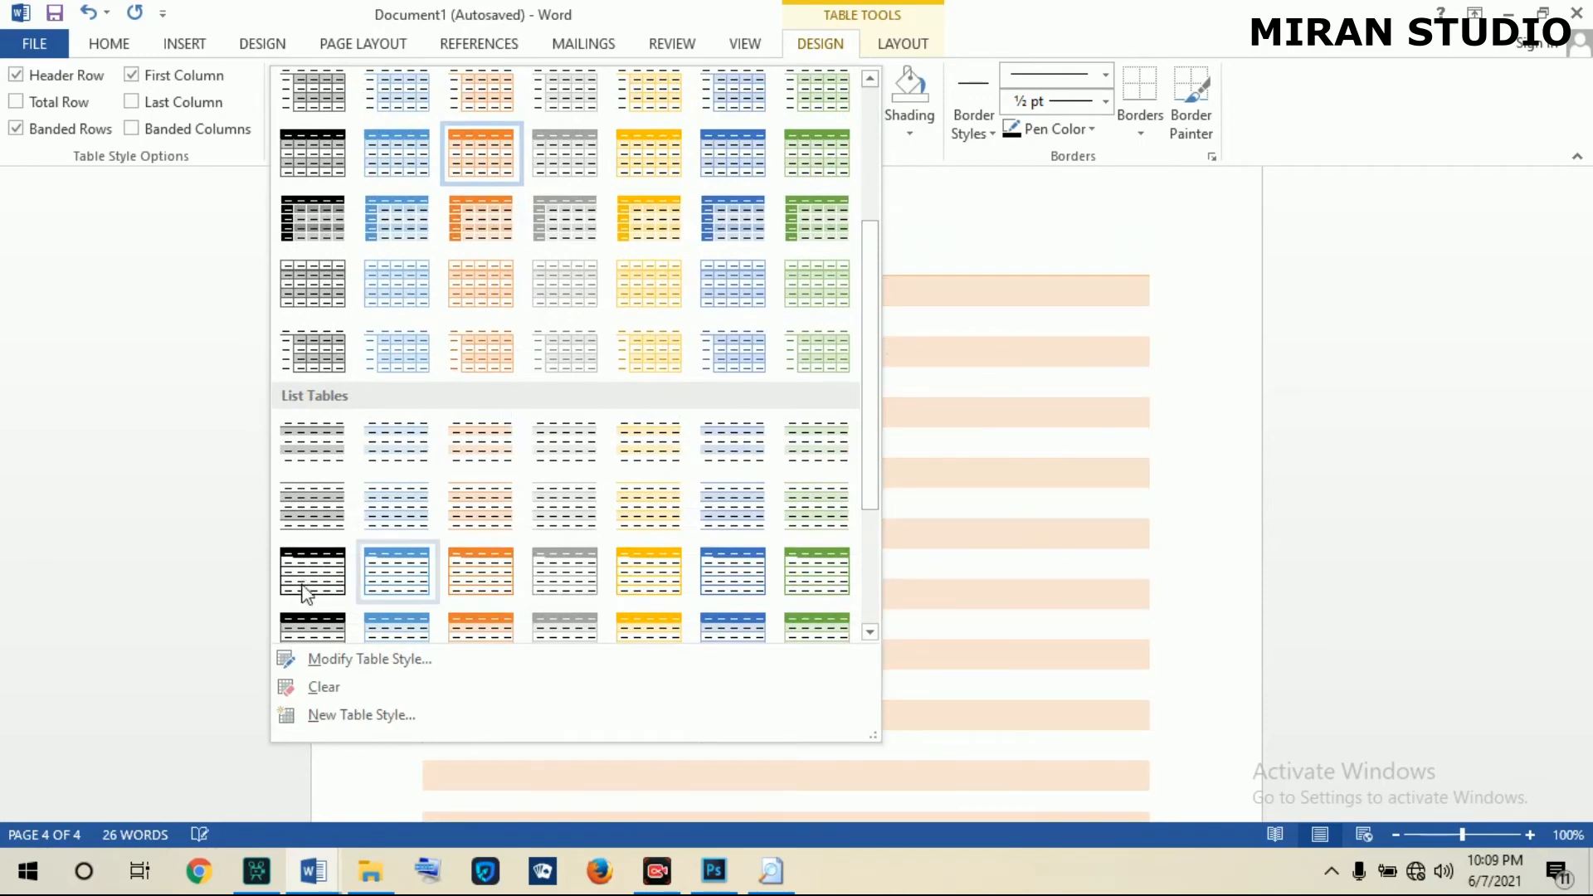
left_click(314, 627)
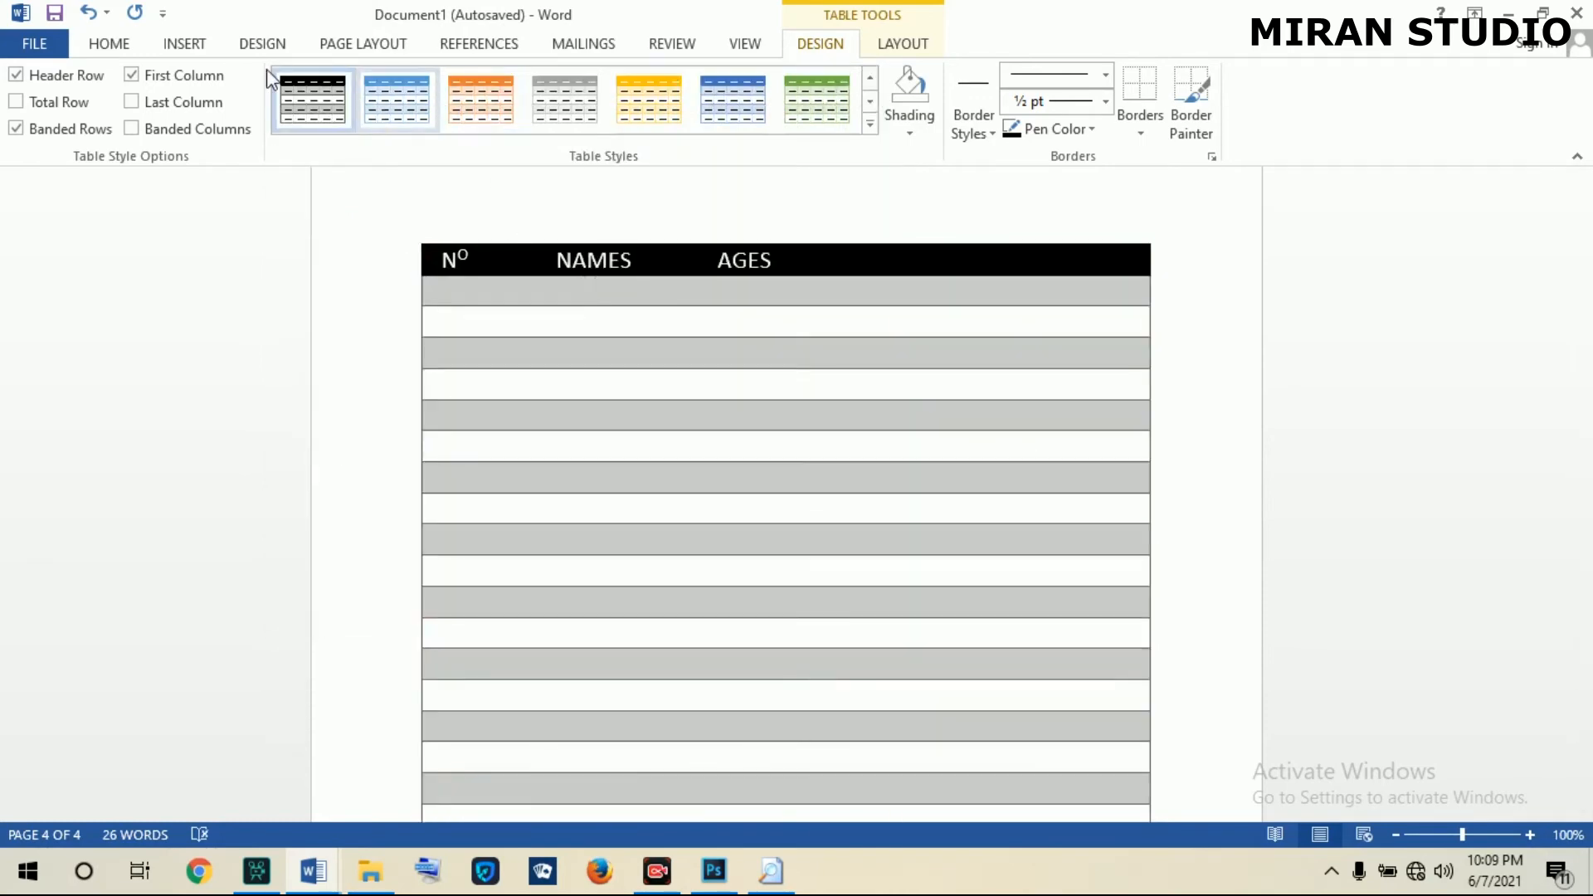
left_click(516, 207)
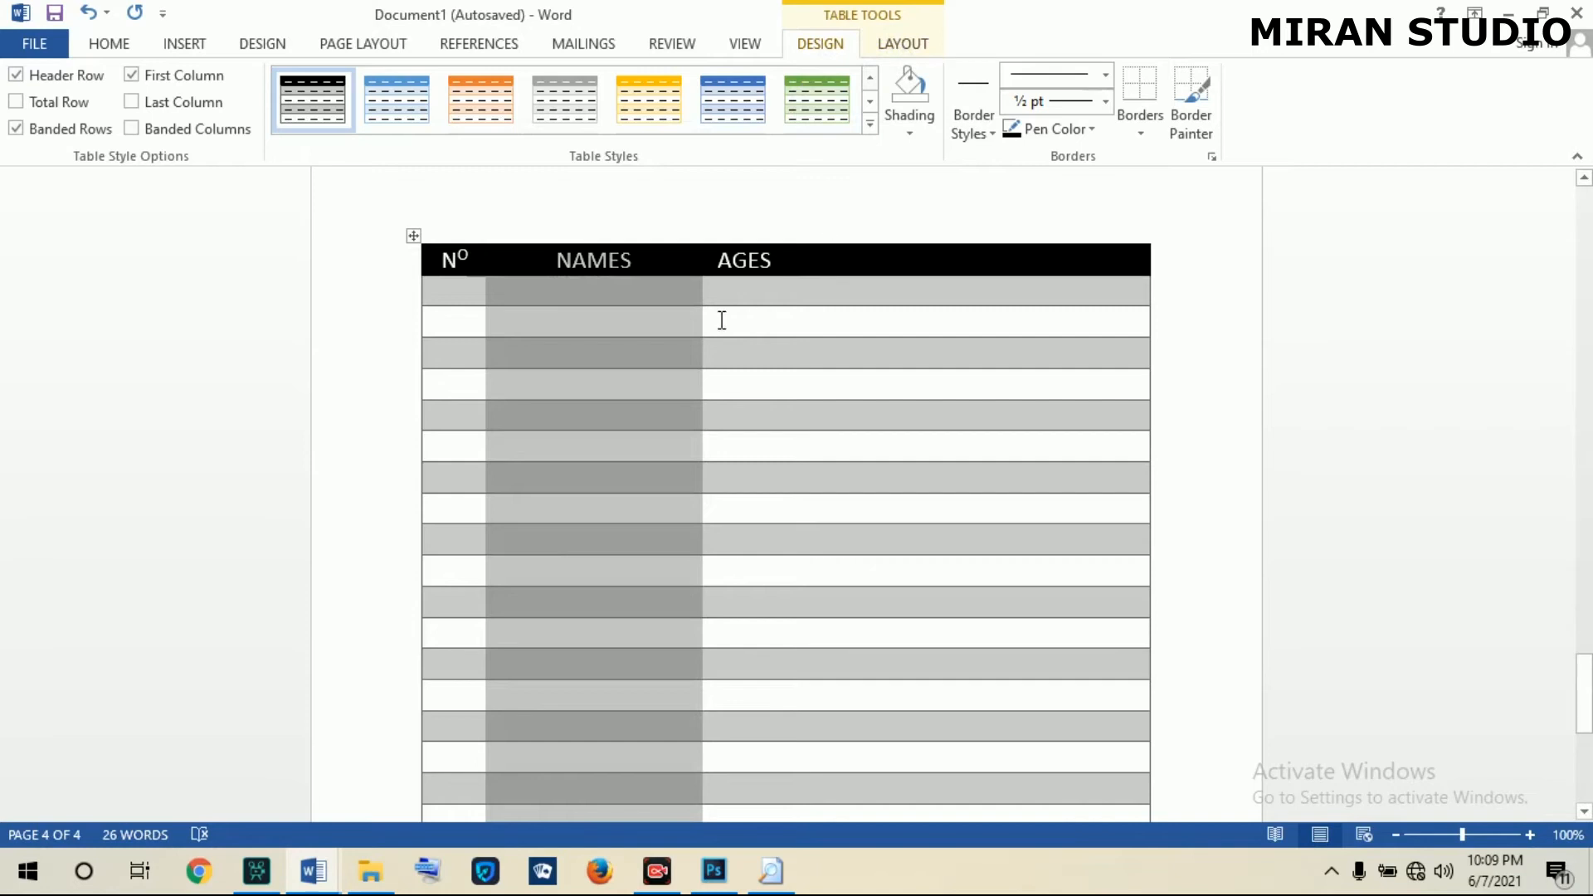
left_click(728, 291)
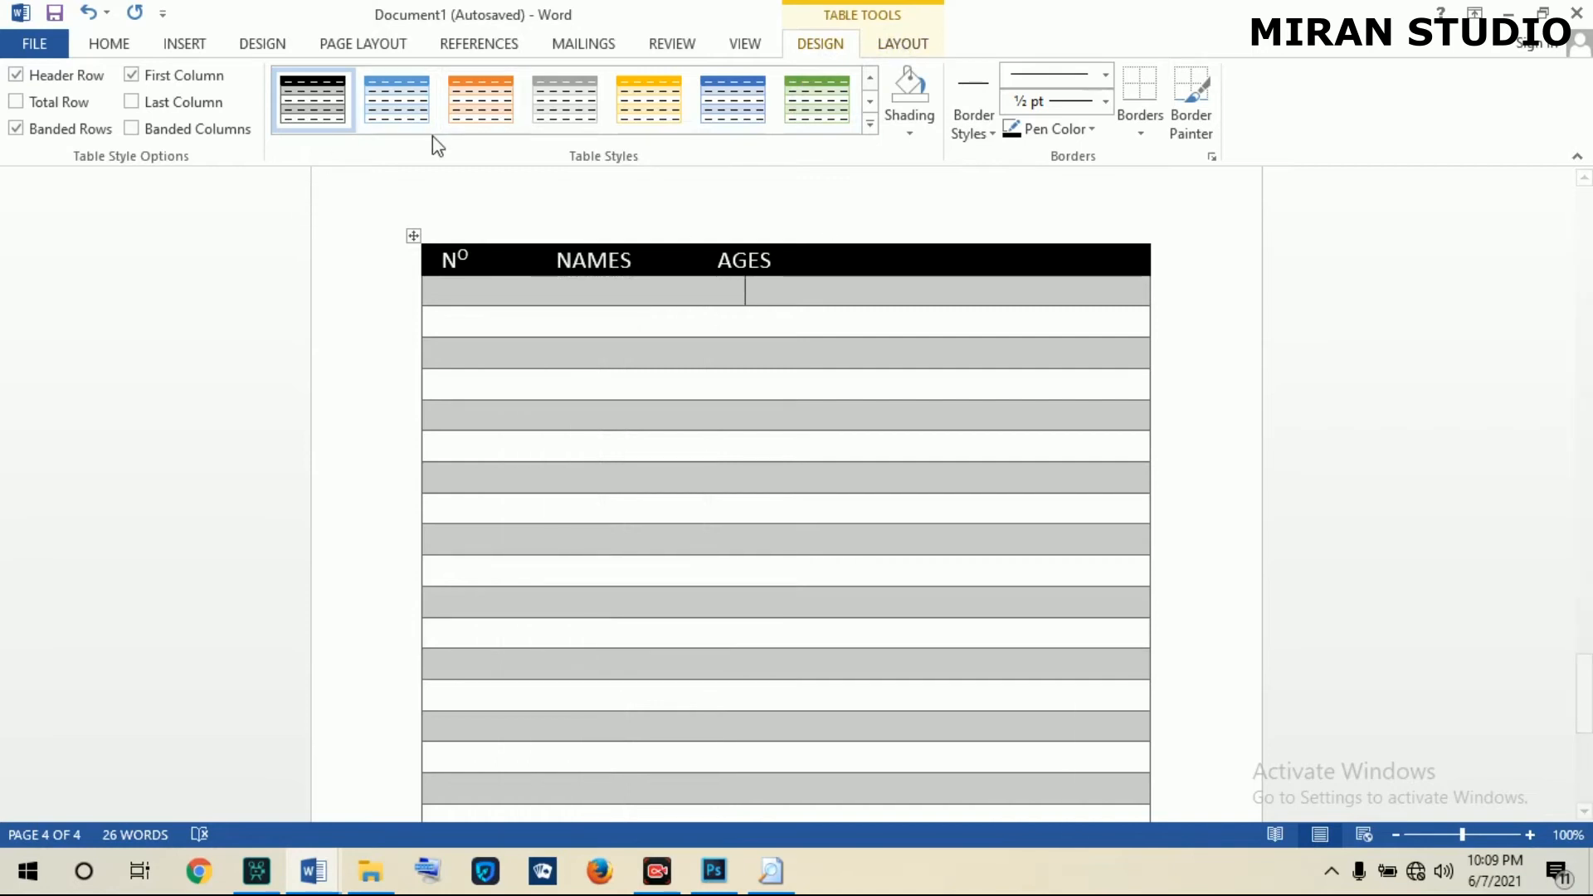
Browse the table styles and apply the plain black-bordered grid style to the NAMES table.
left_click(870, 101)
left_click(870, 101)
left_click(870, 100)
left_click(870, 100)
left_click(871, 124)
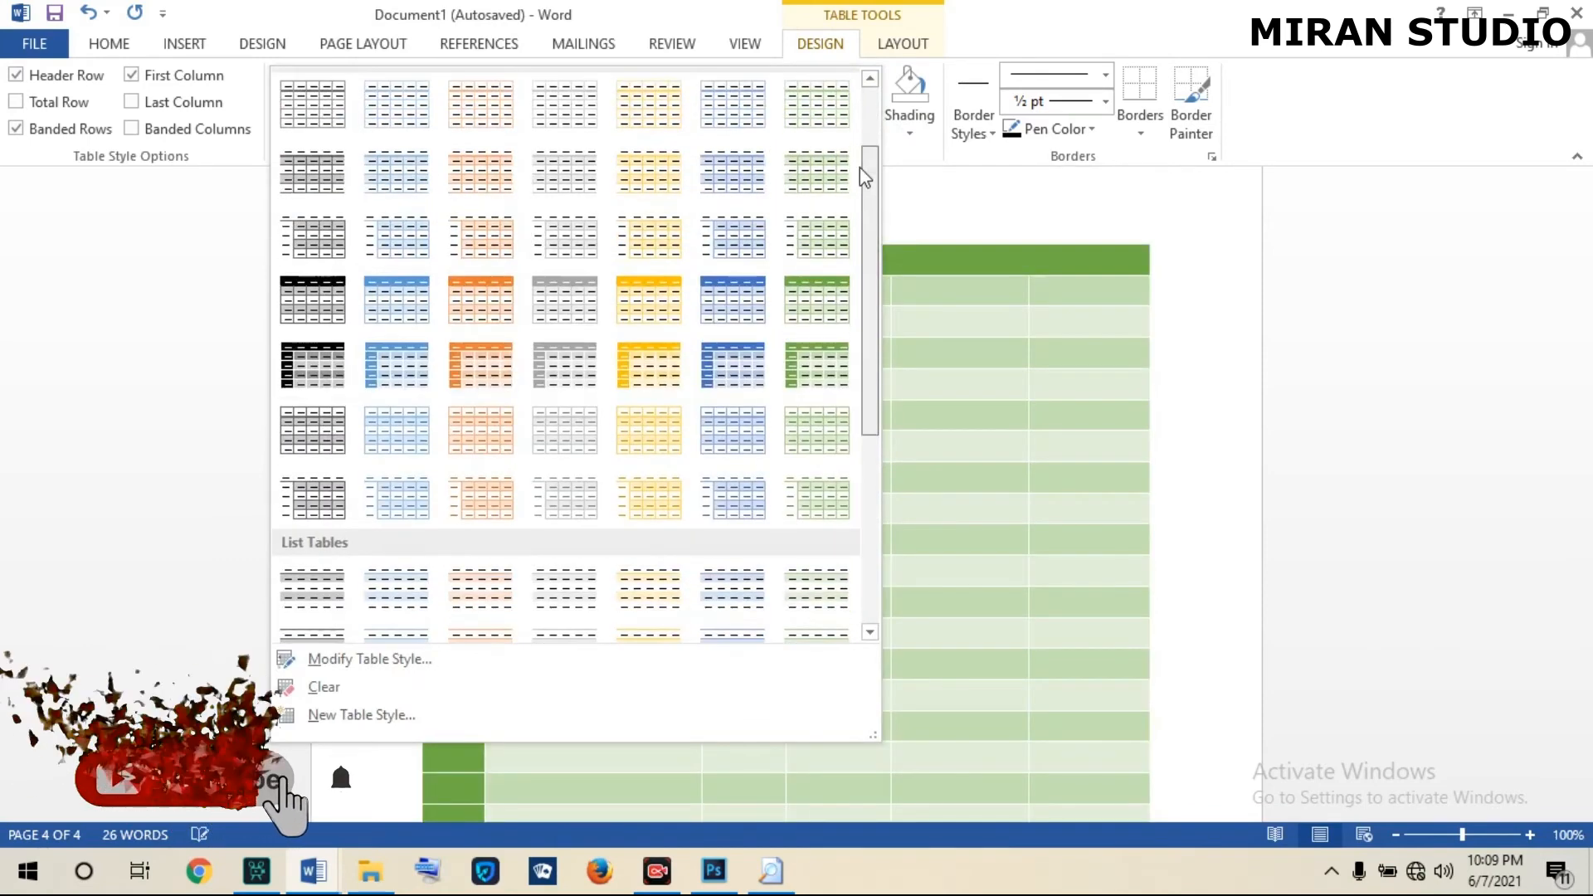
scroll(866, 177, "up", 2)
left_click(313, 125)
left_click(565, 287)
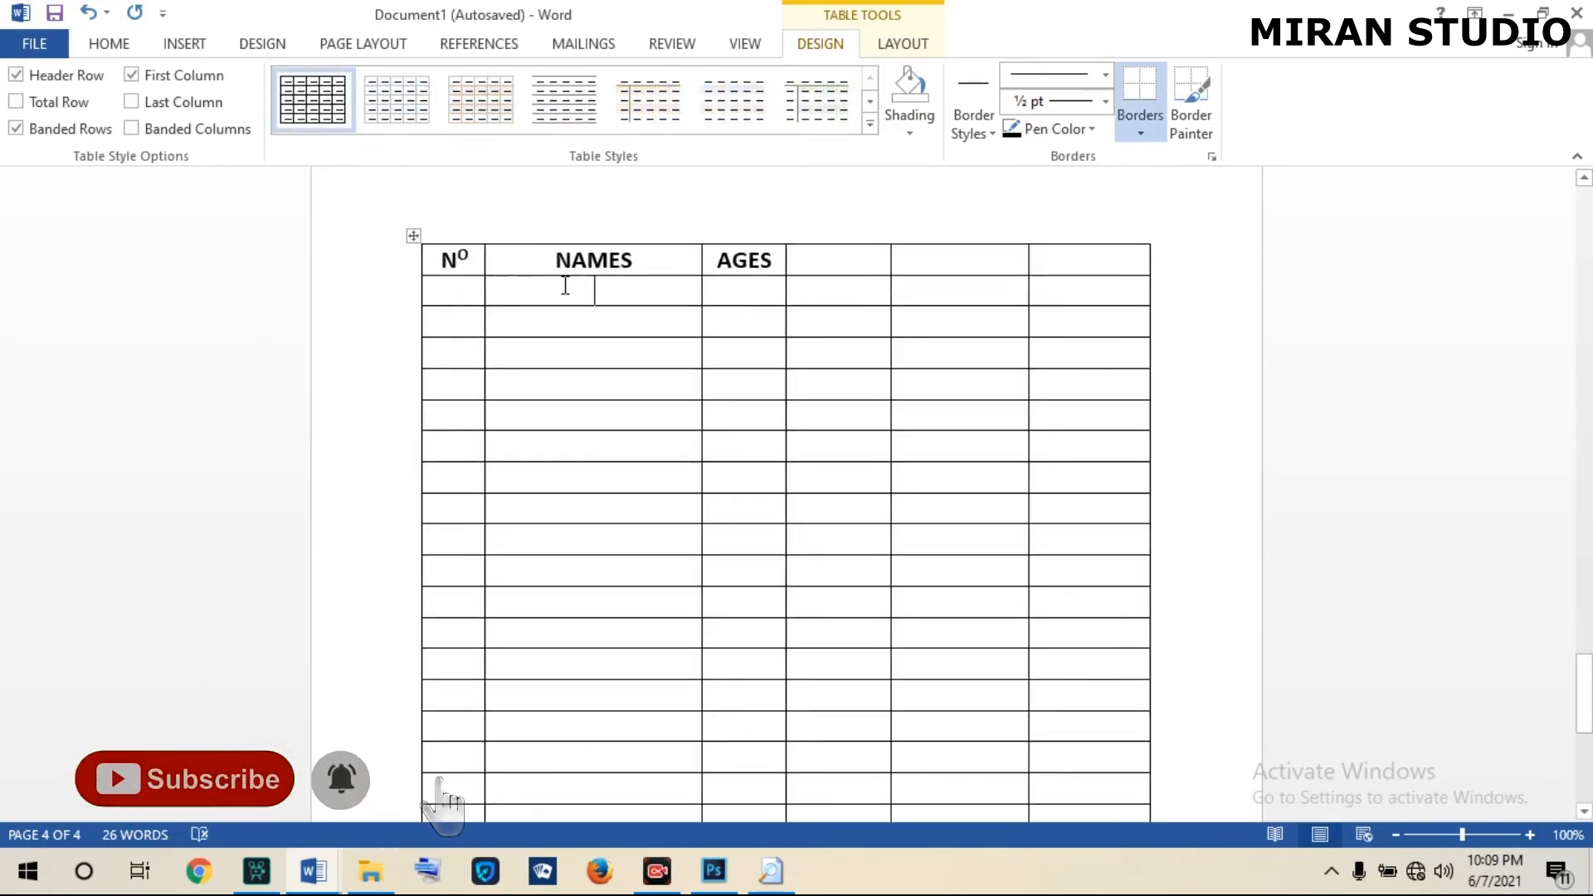
left_click(915, 138)
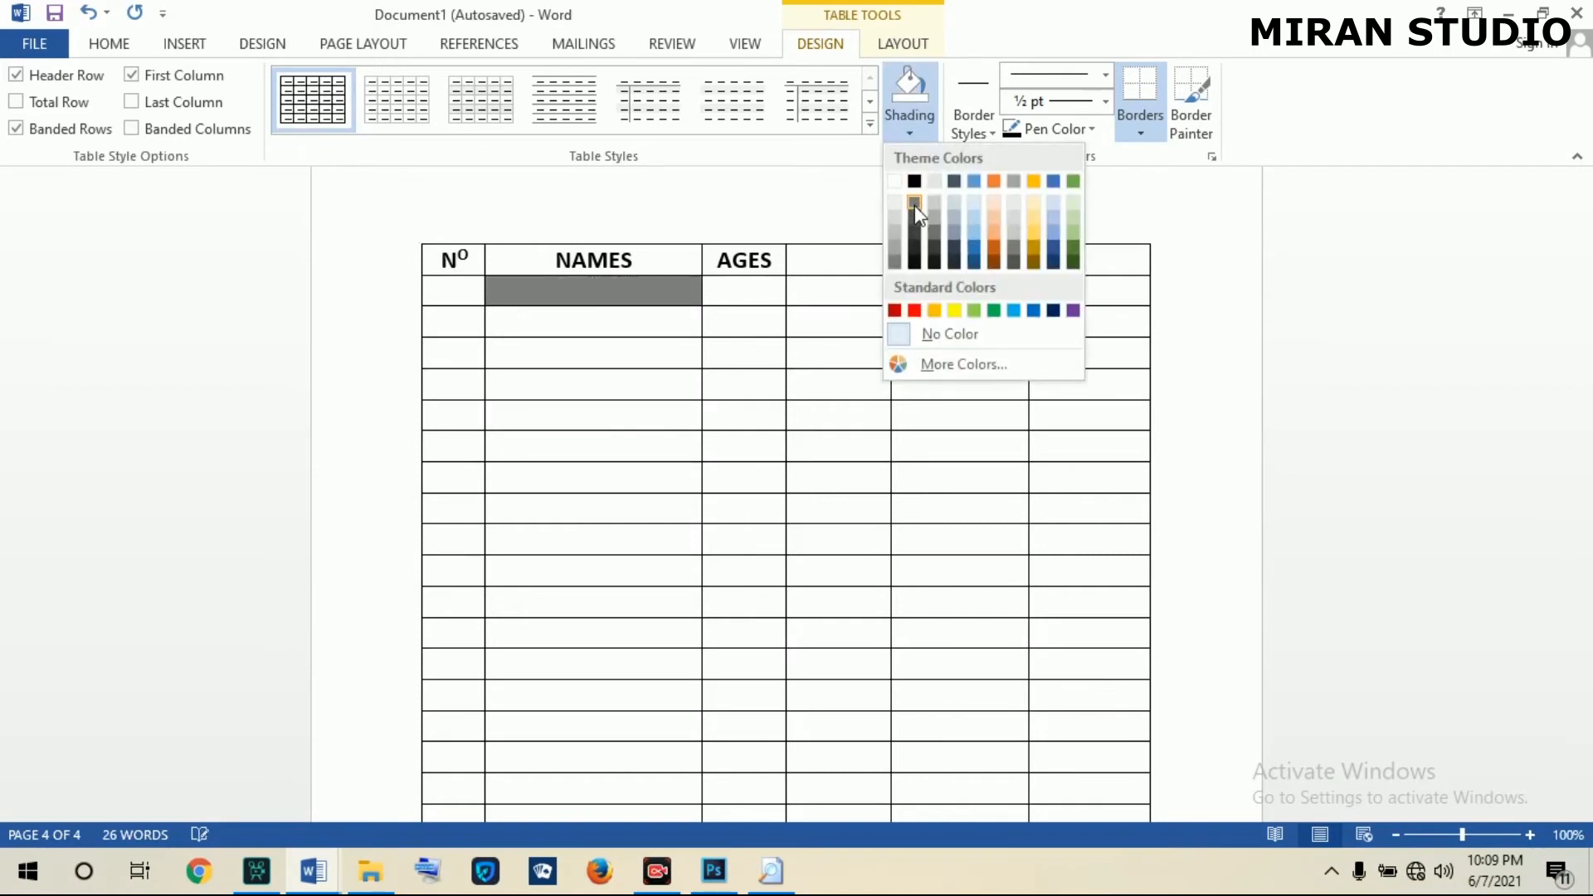
left_click(186, 46)
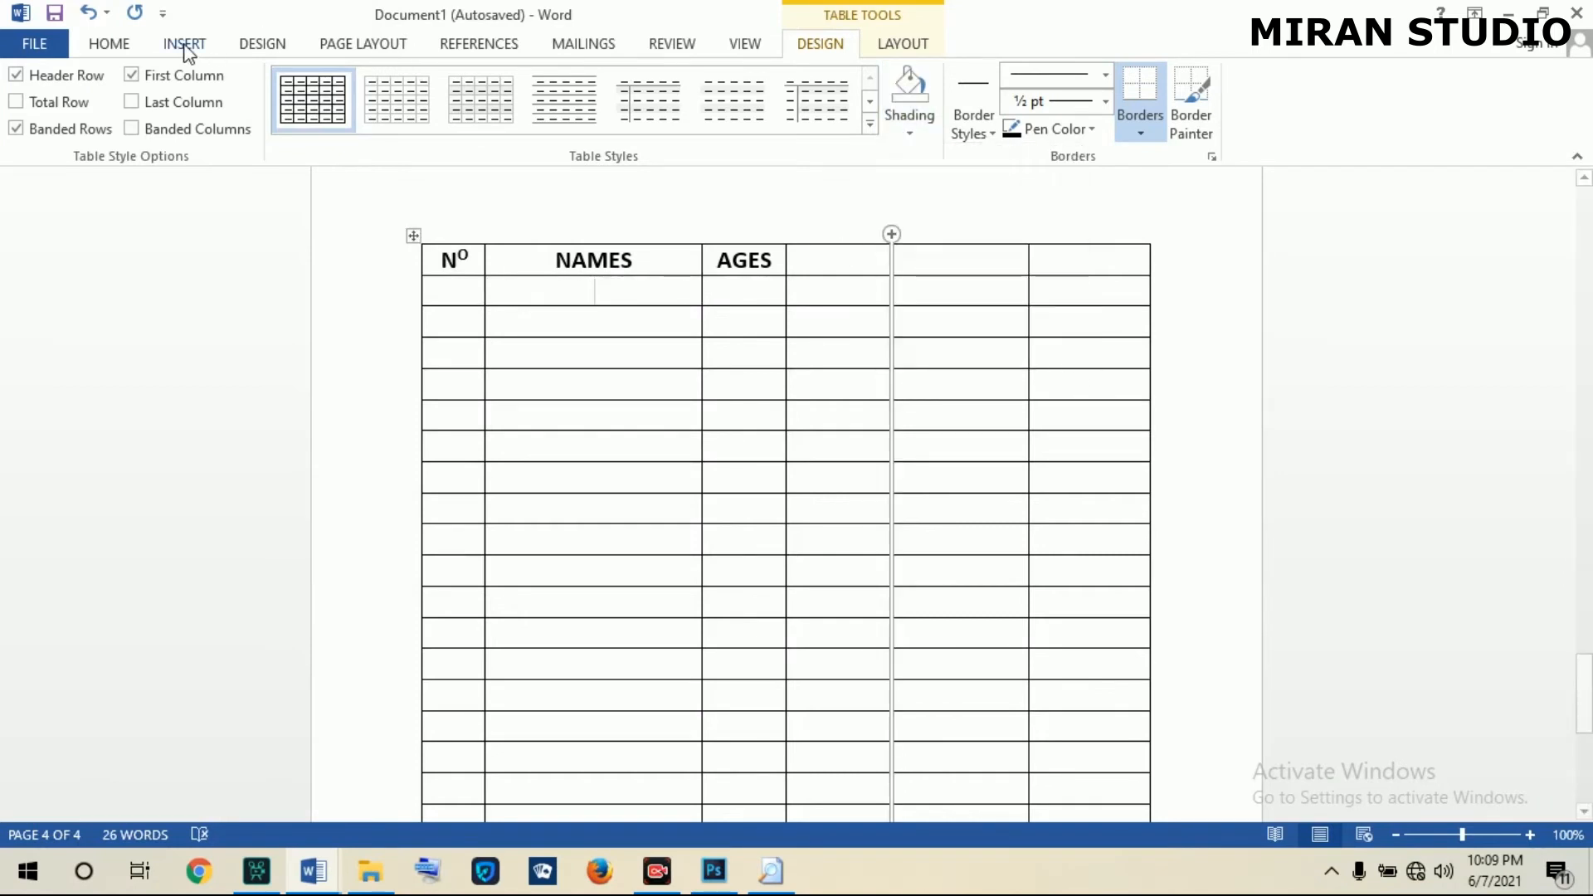
left_click(110, 44)
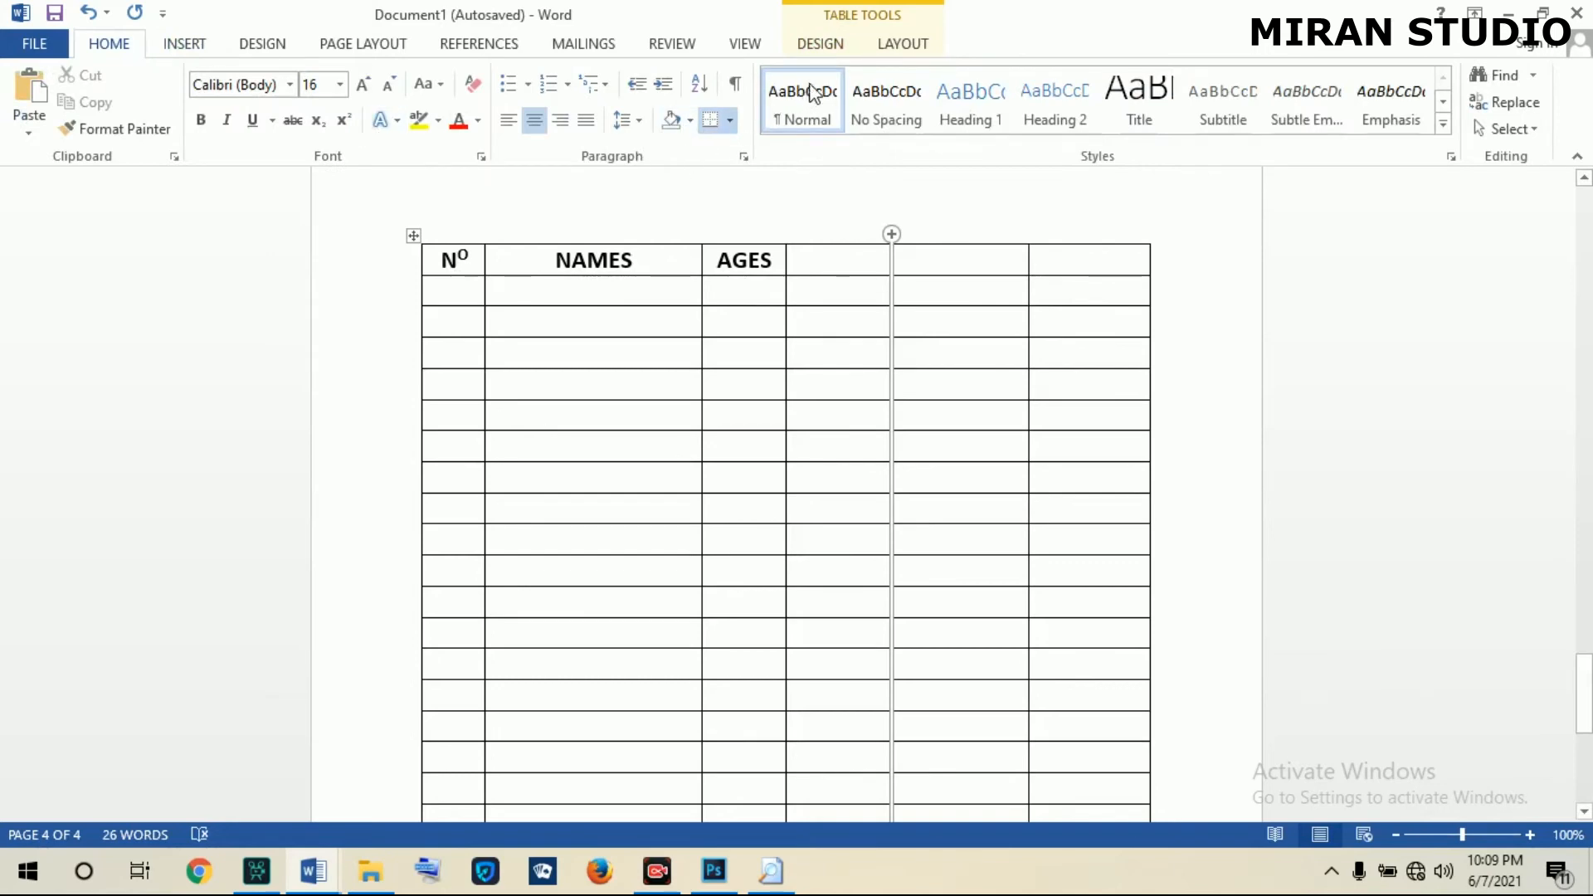
left_click(822, 44)
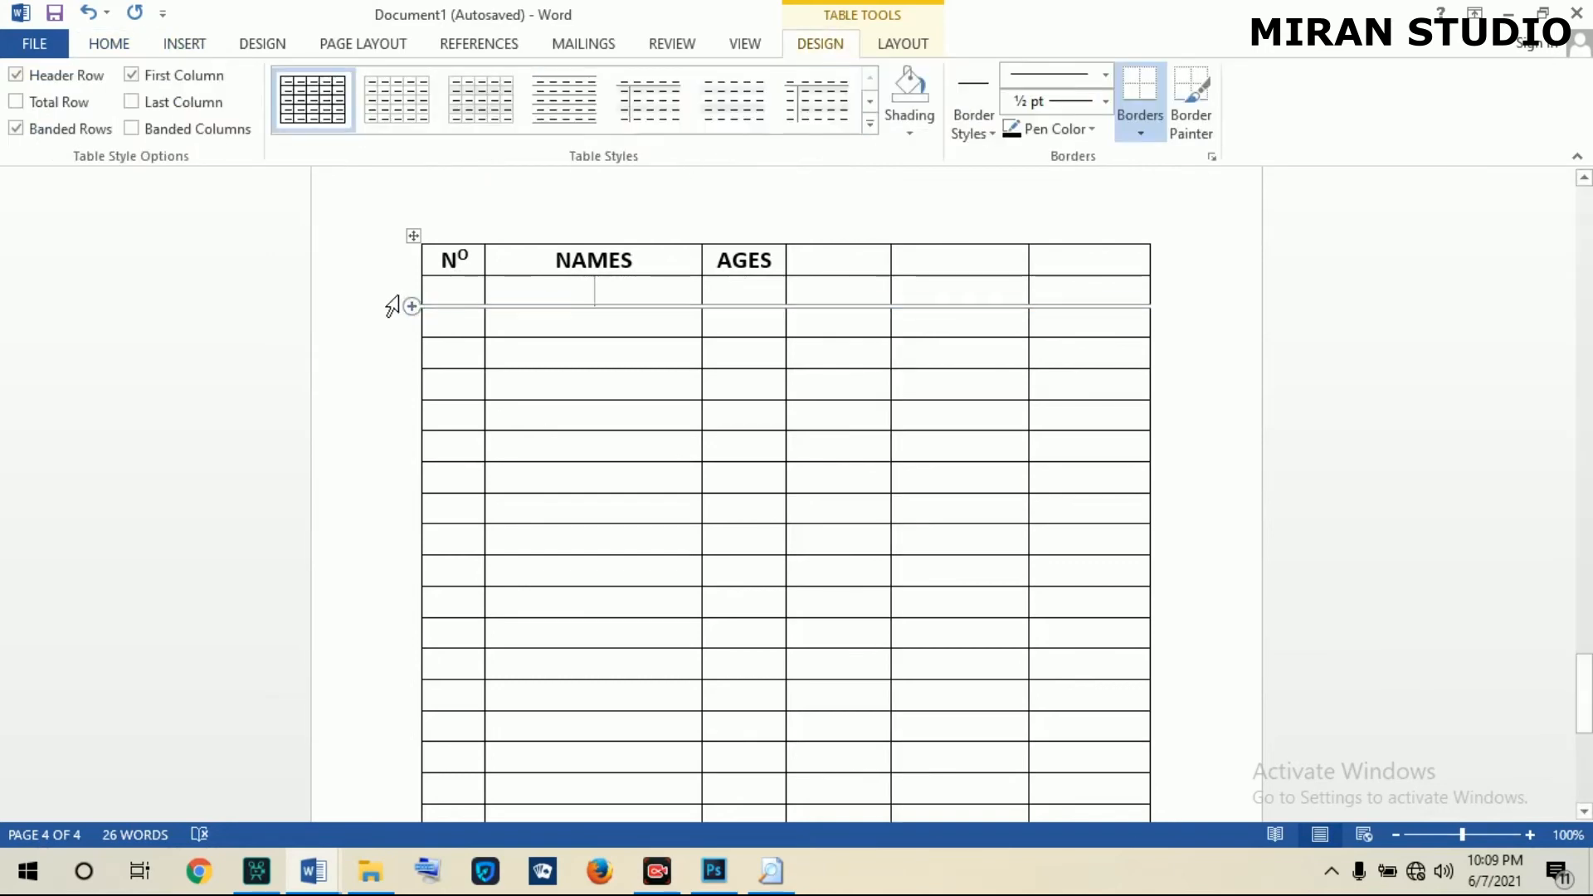
Shade the whole header row of the NAMES table with a light grey theme colour.
left_click(391, 259)
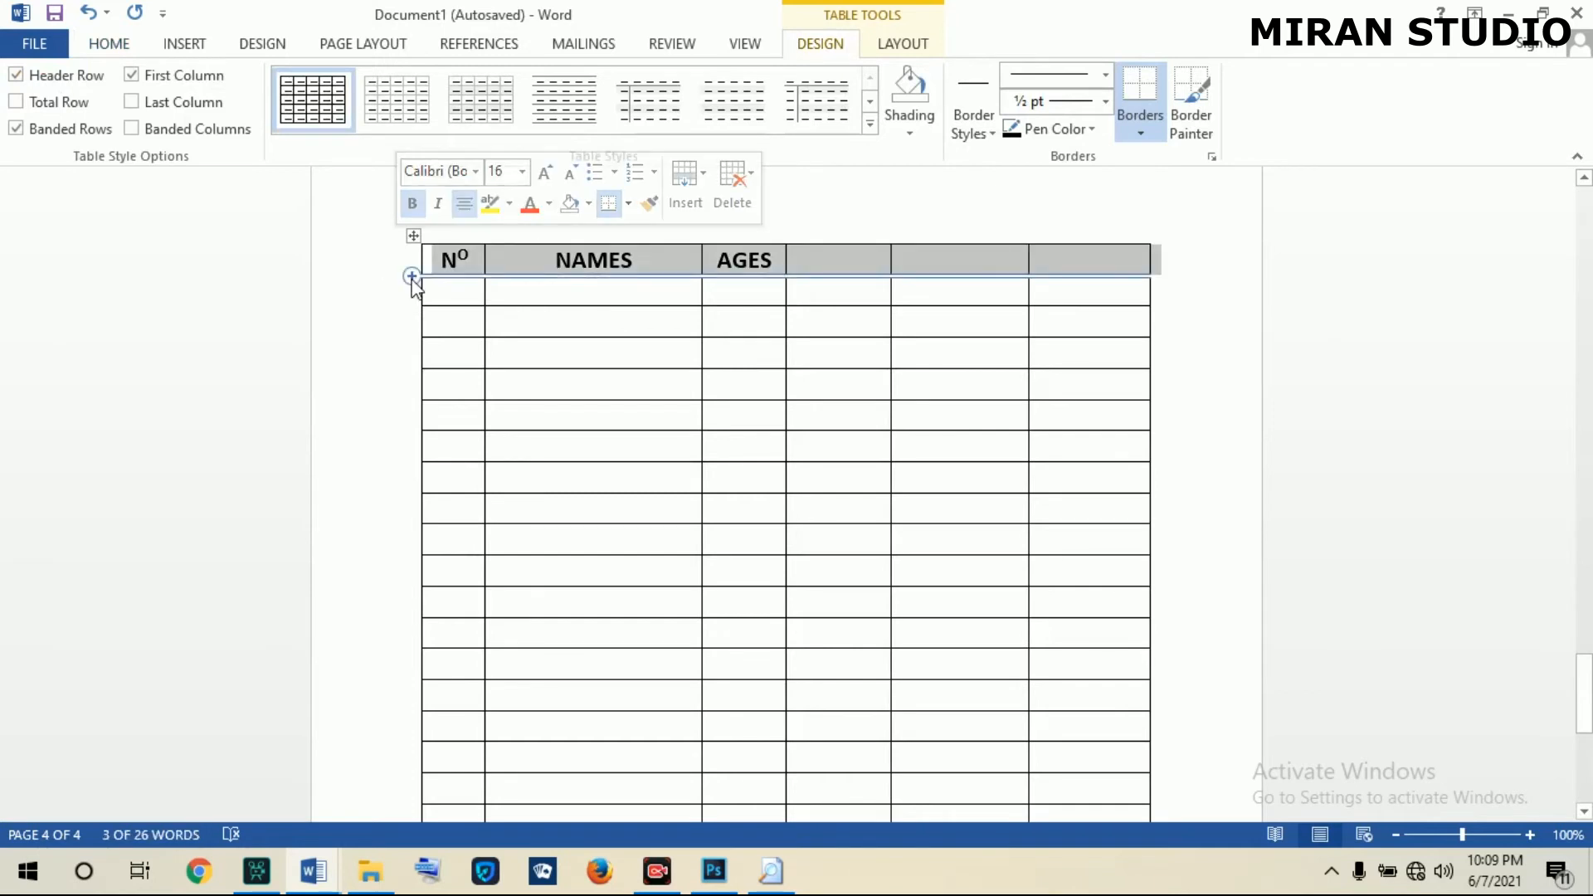
left_click(455, 257)
left_click(440, 260)
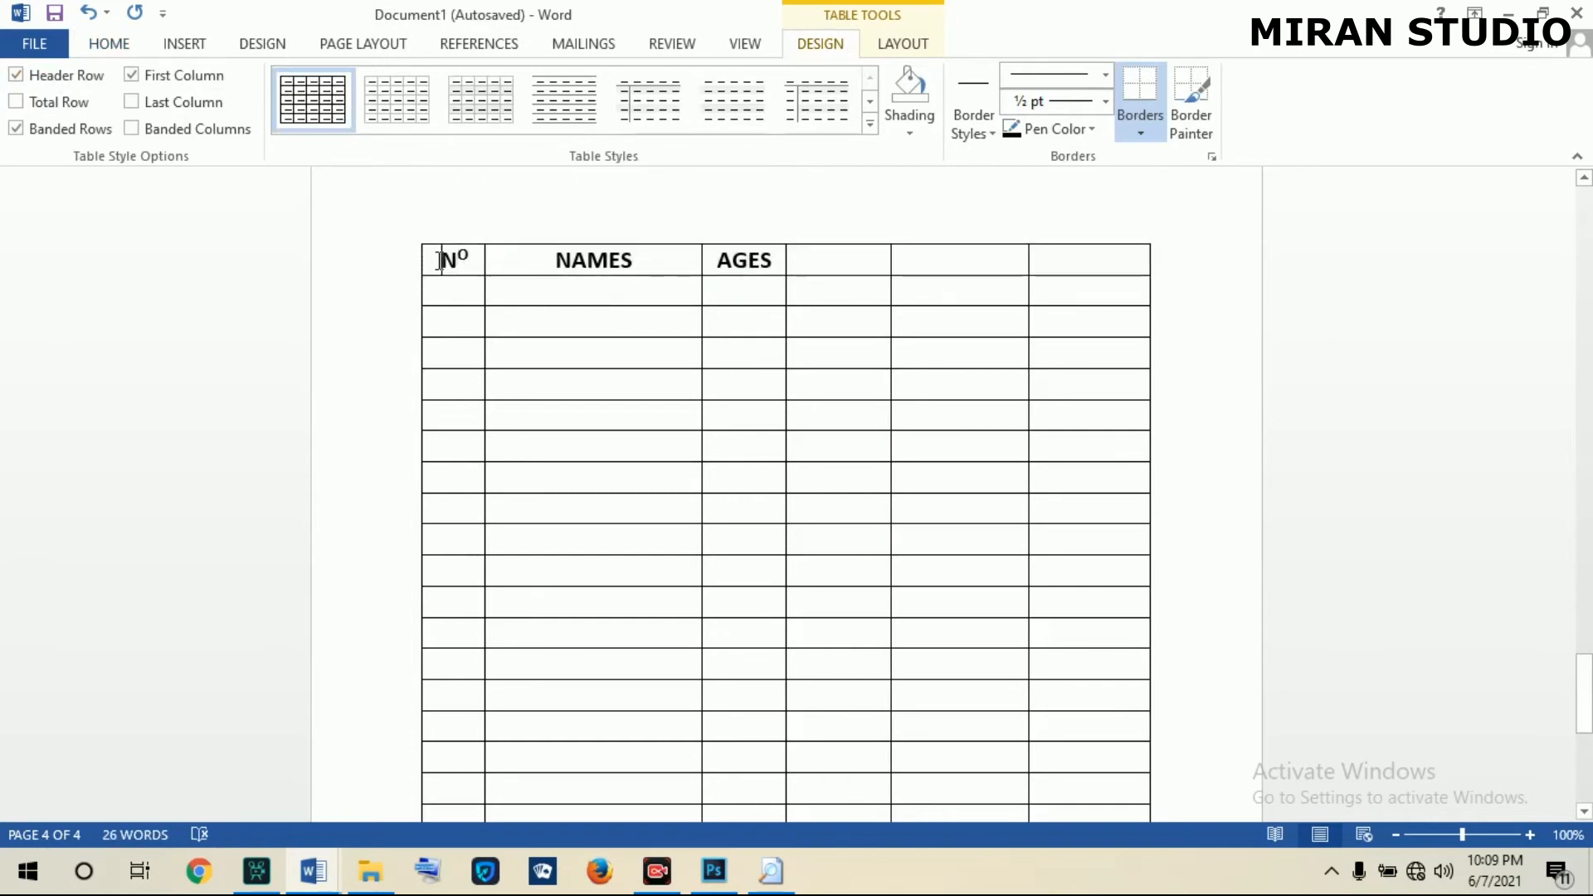
left_click_drag(465, 260, 794, 265)
left_click_drag(893, 262, 1083, 257)
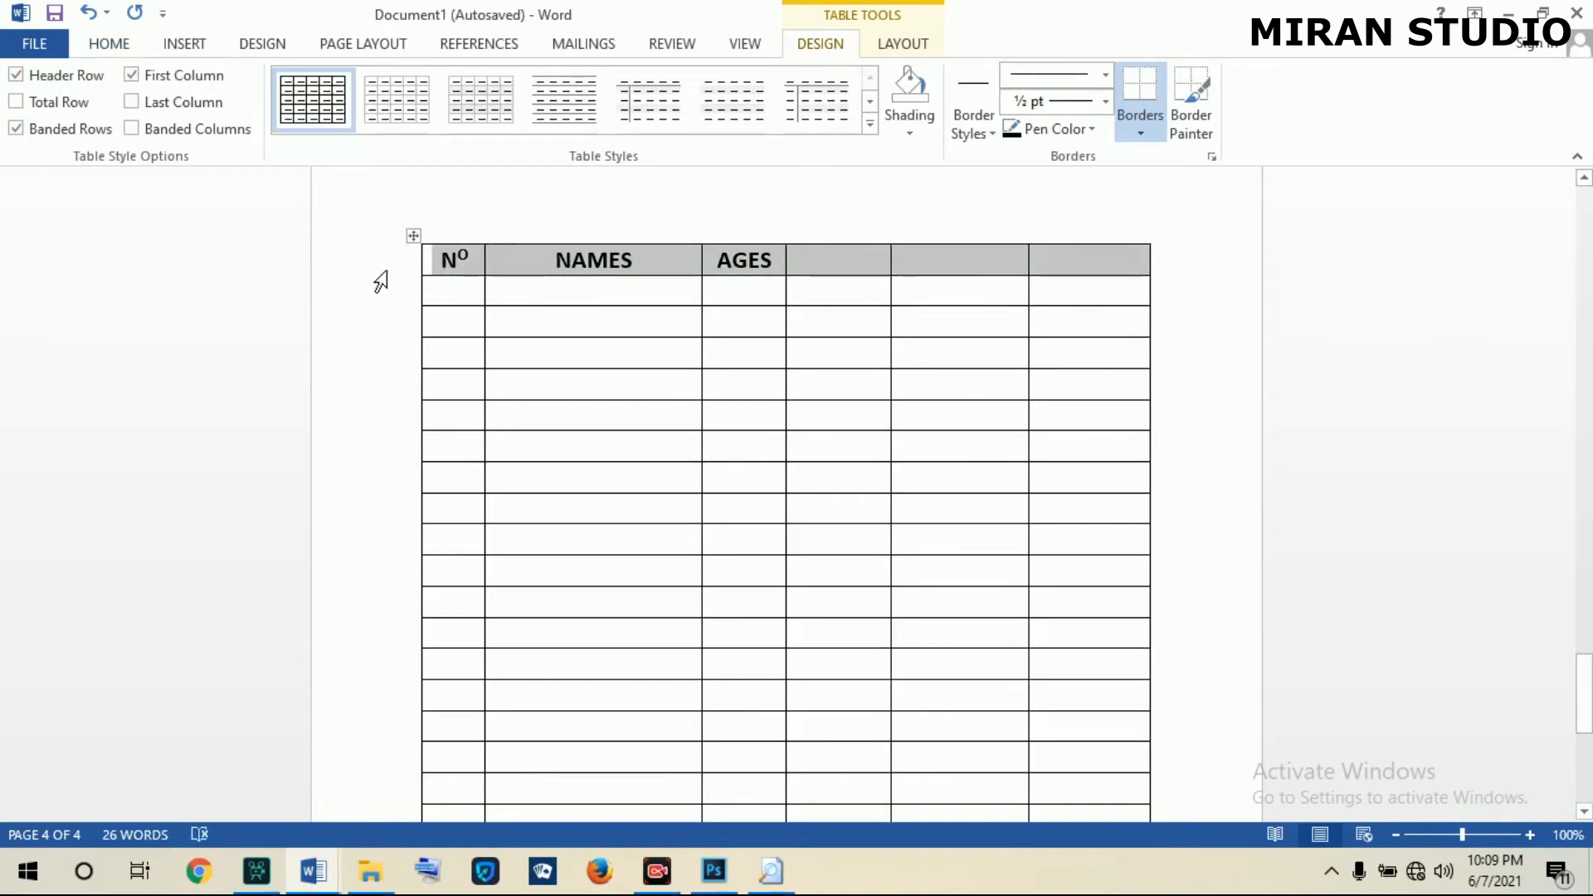
left_click(907, 133)
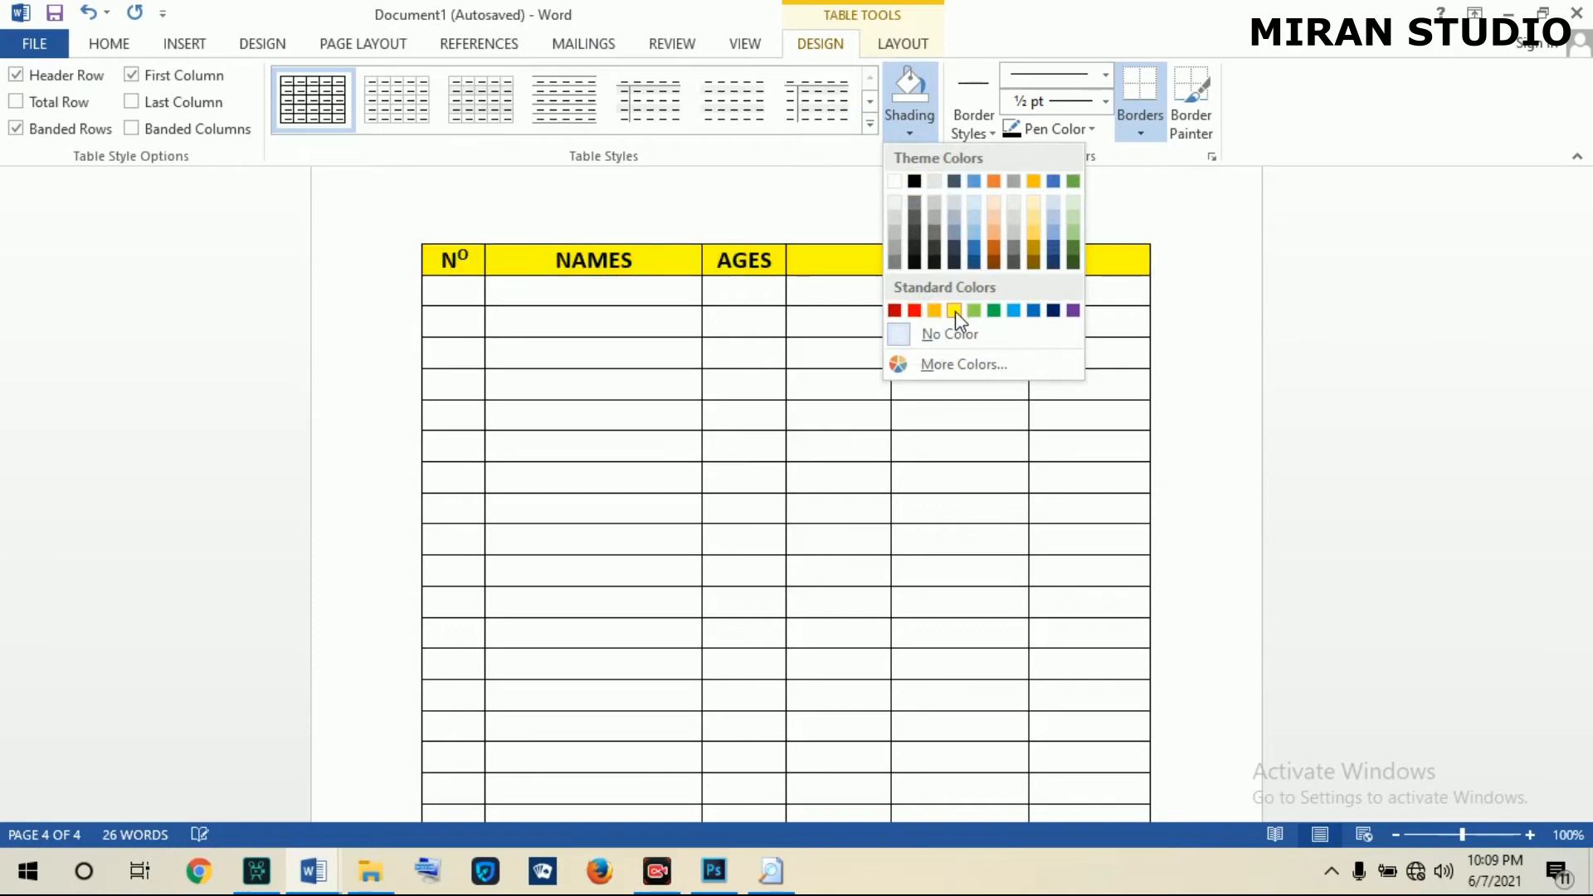
left_click(1016, 222)
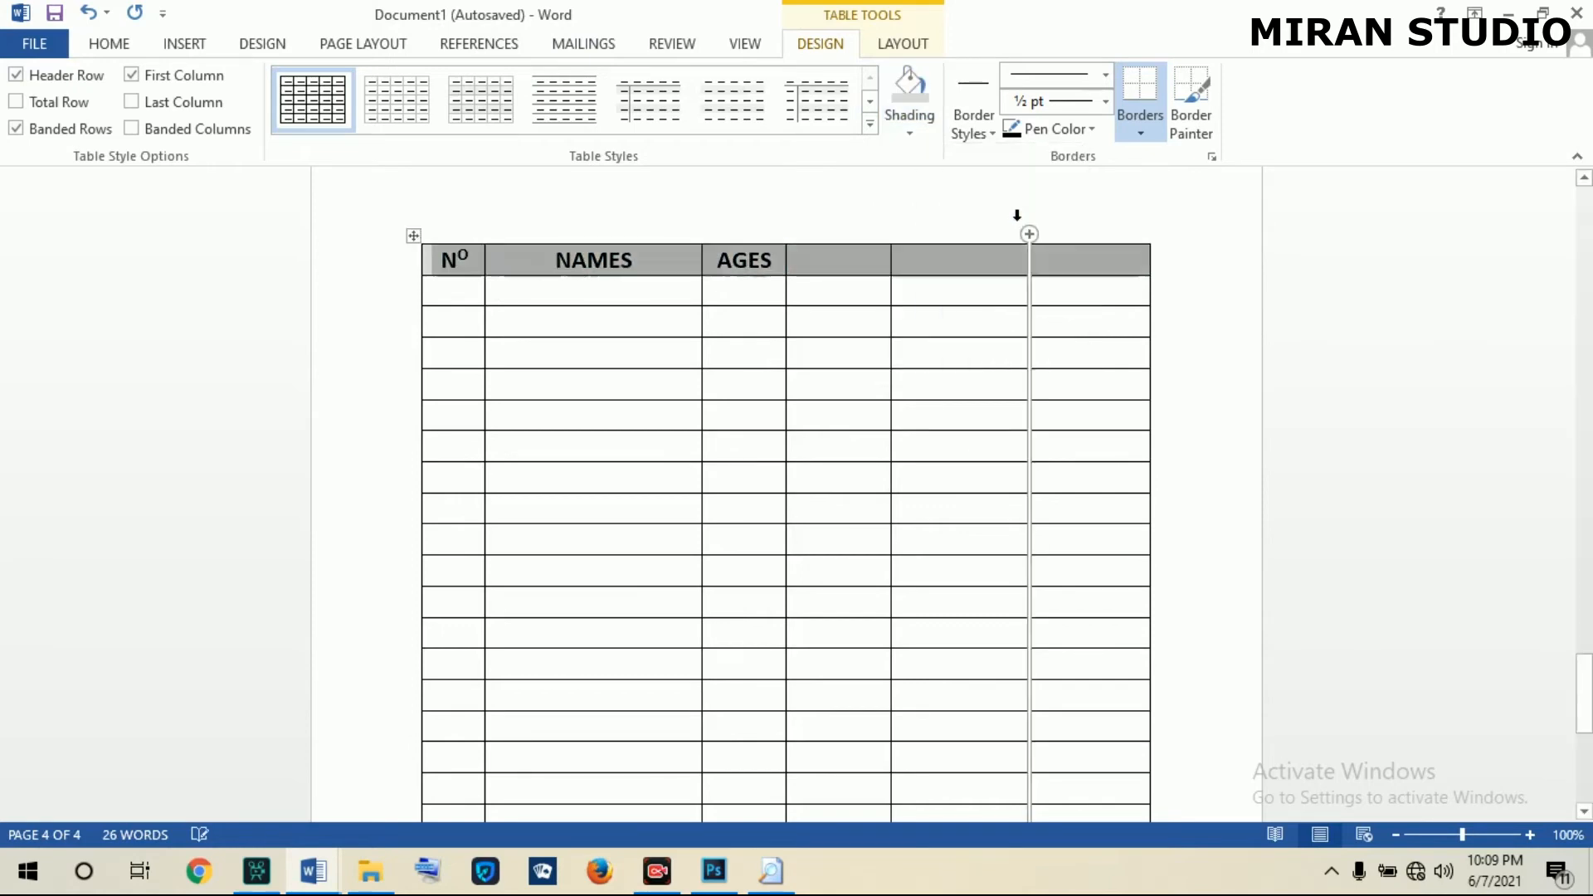
Deselect the header row of the NAMES table and view the available theme border styles.
left_click(798, 329)
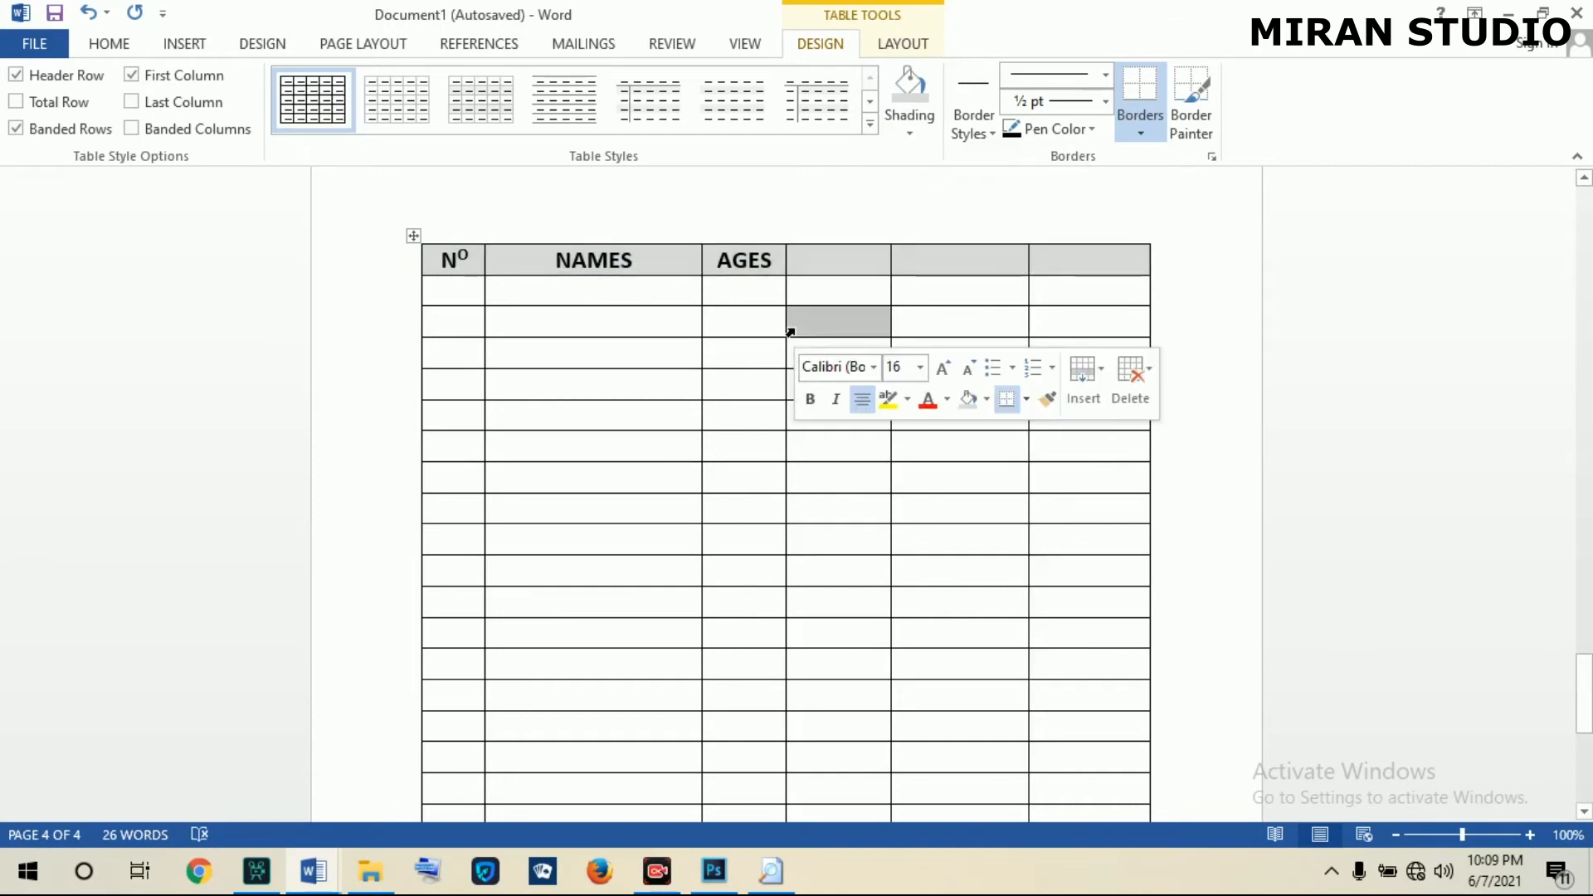
left_click(452, 289)
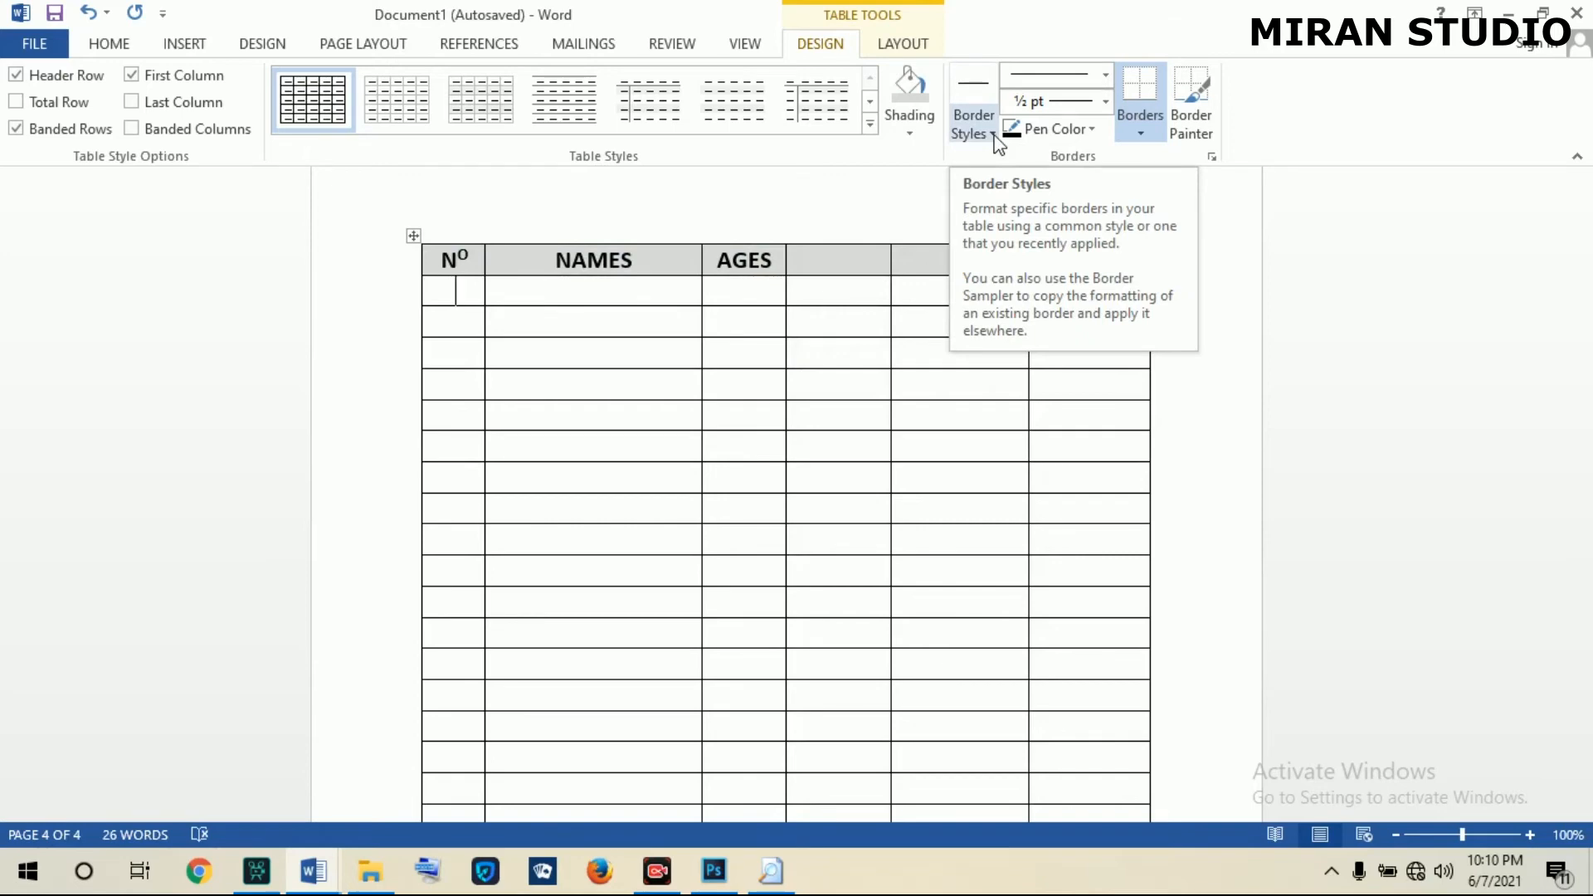
left_click(994, 136)
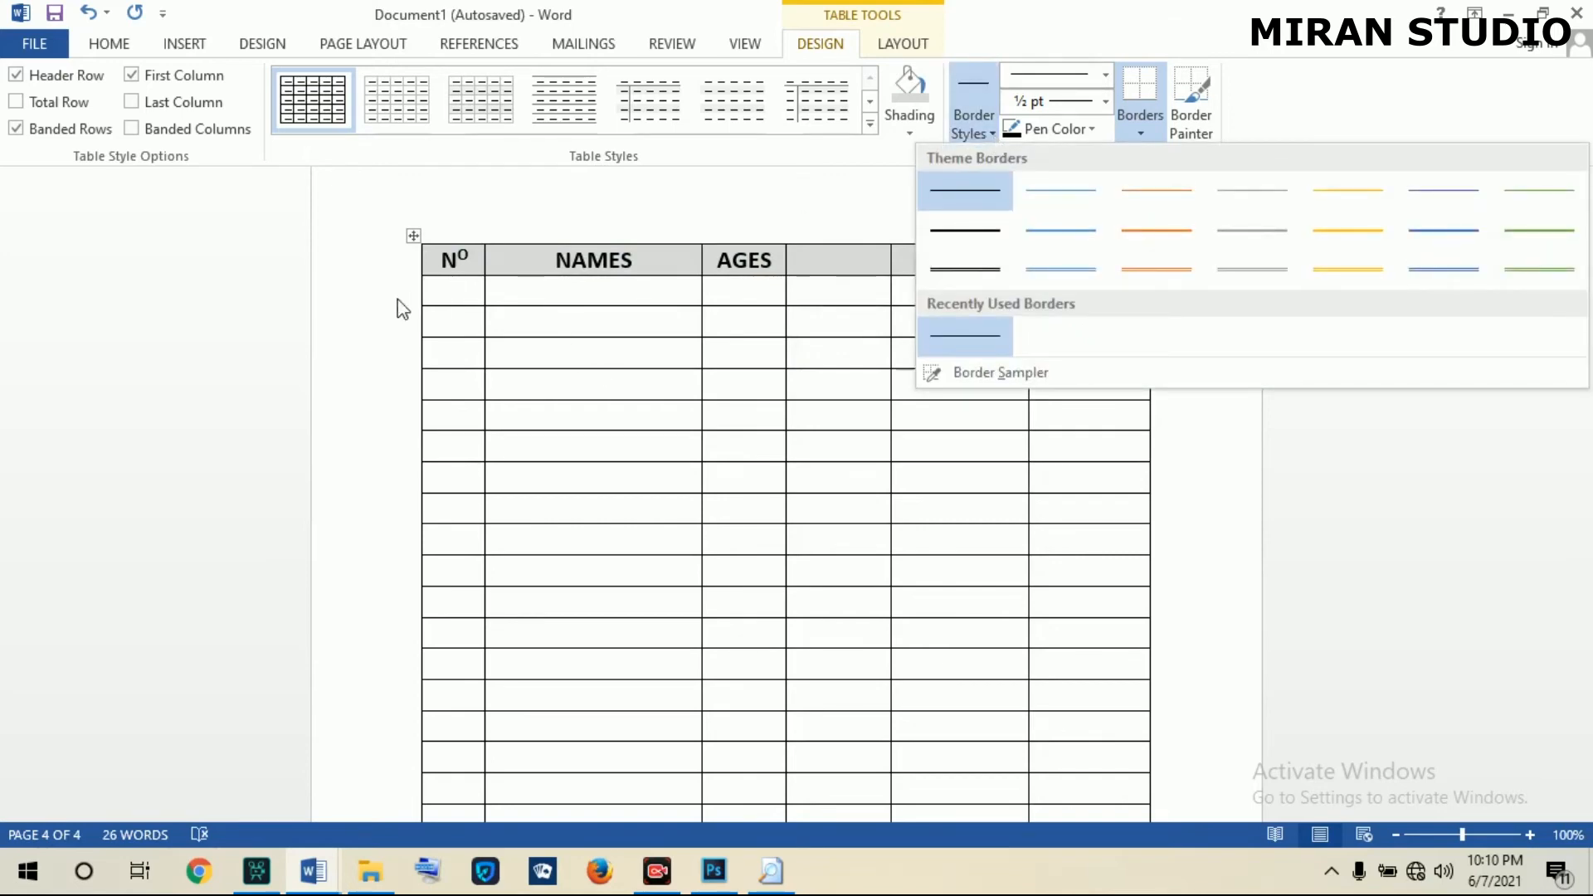
left_click(522, 300)
Paint black double-line theme borders above and below the AGES cell in the NAMES table's second blank row.
left_click_drag(458, 290, 1099, 416)
left_click_drag(455, 320, 1049, 441)
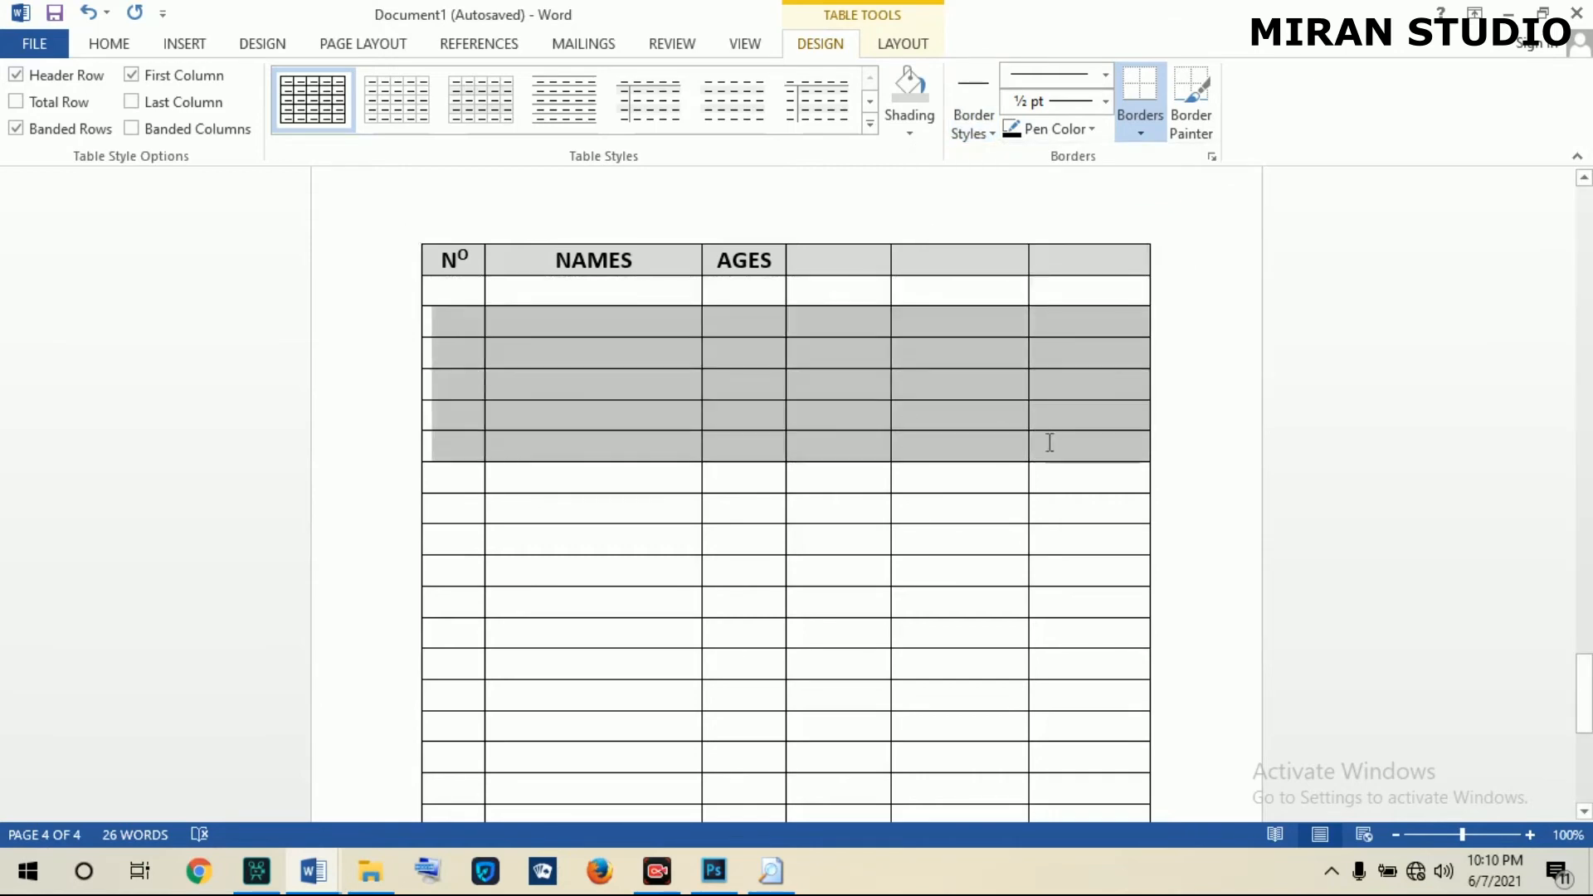
left_click(988, 137)
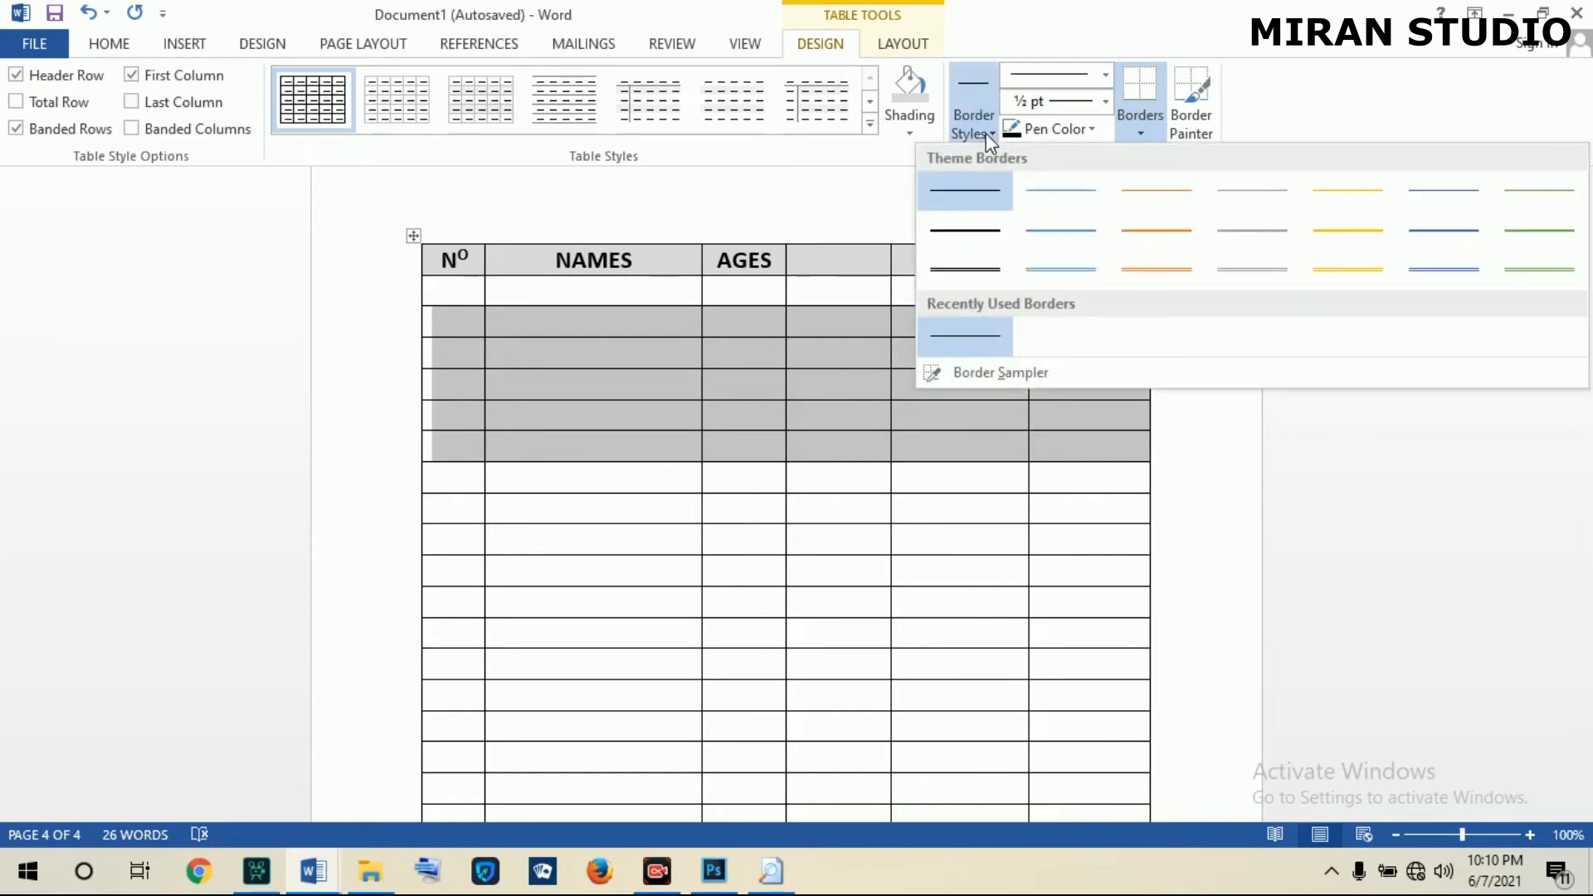
left_click(963, 266)
left_click(757, 306)
left_click(752, 338)
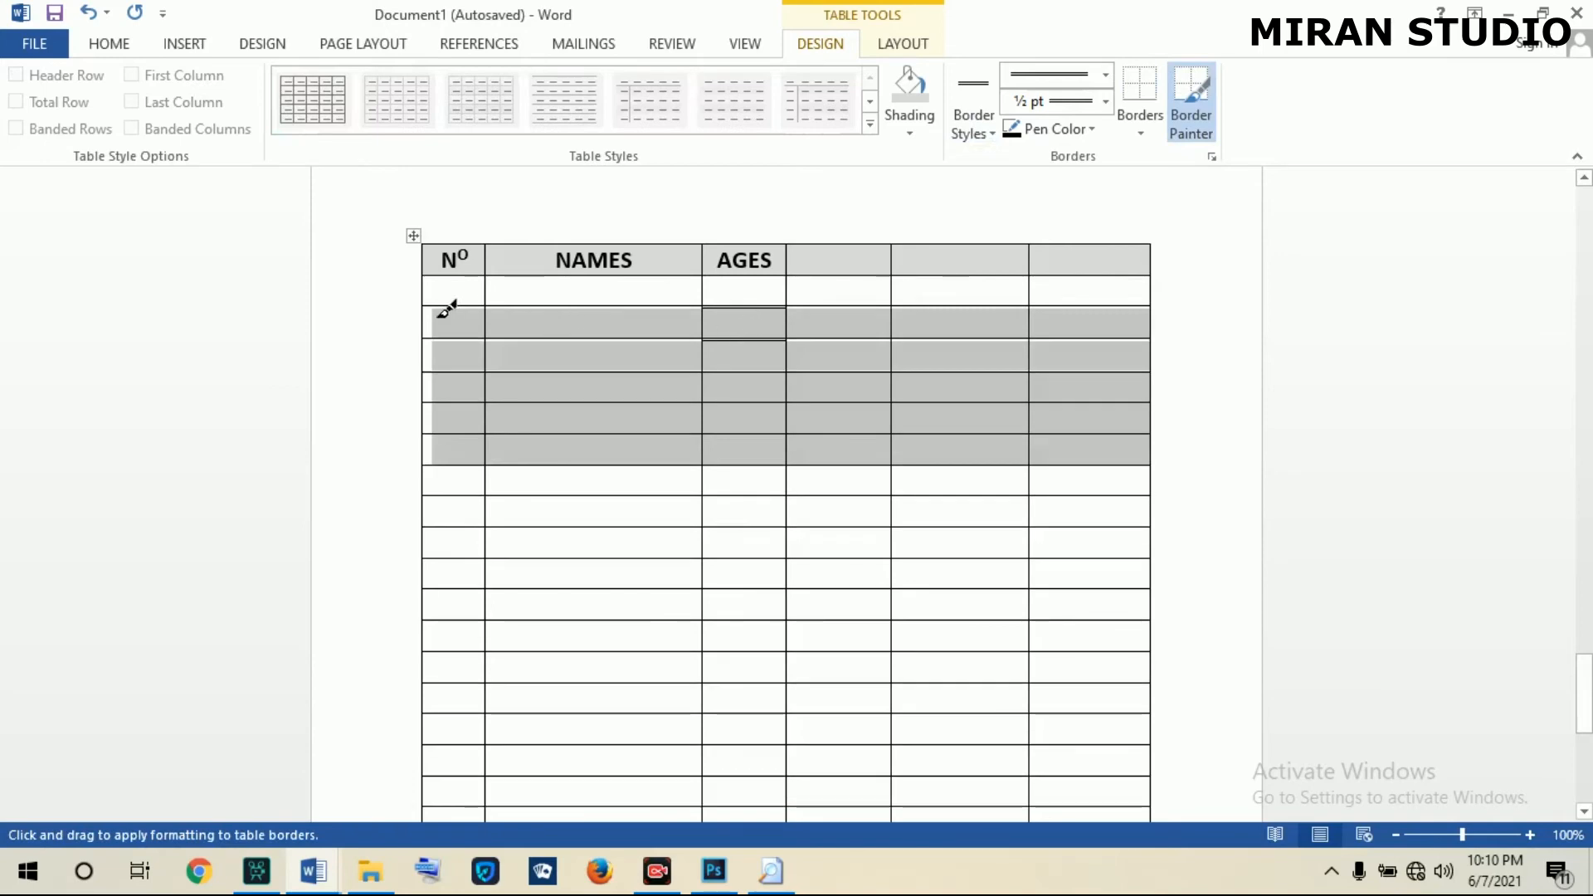
left_click(439, 317)
key("Escape")
left_click(1014, 445, "shift")
left_click(759, 332)
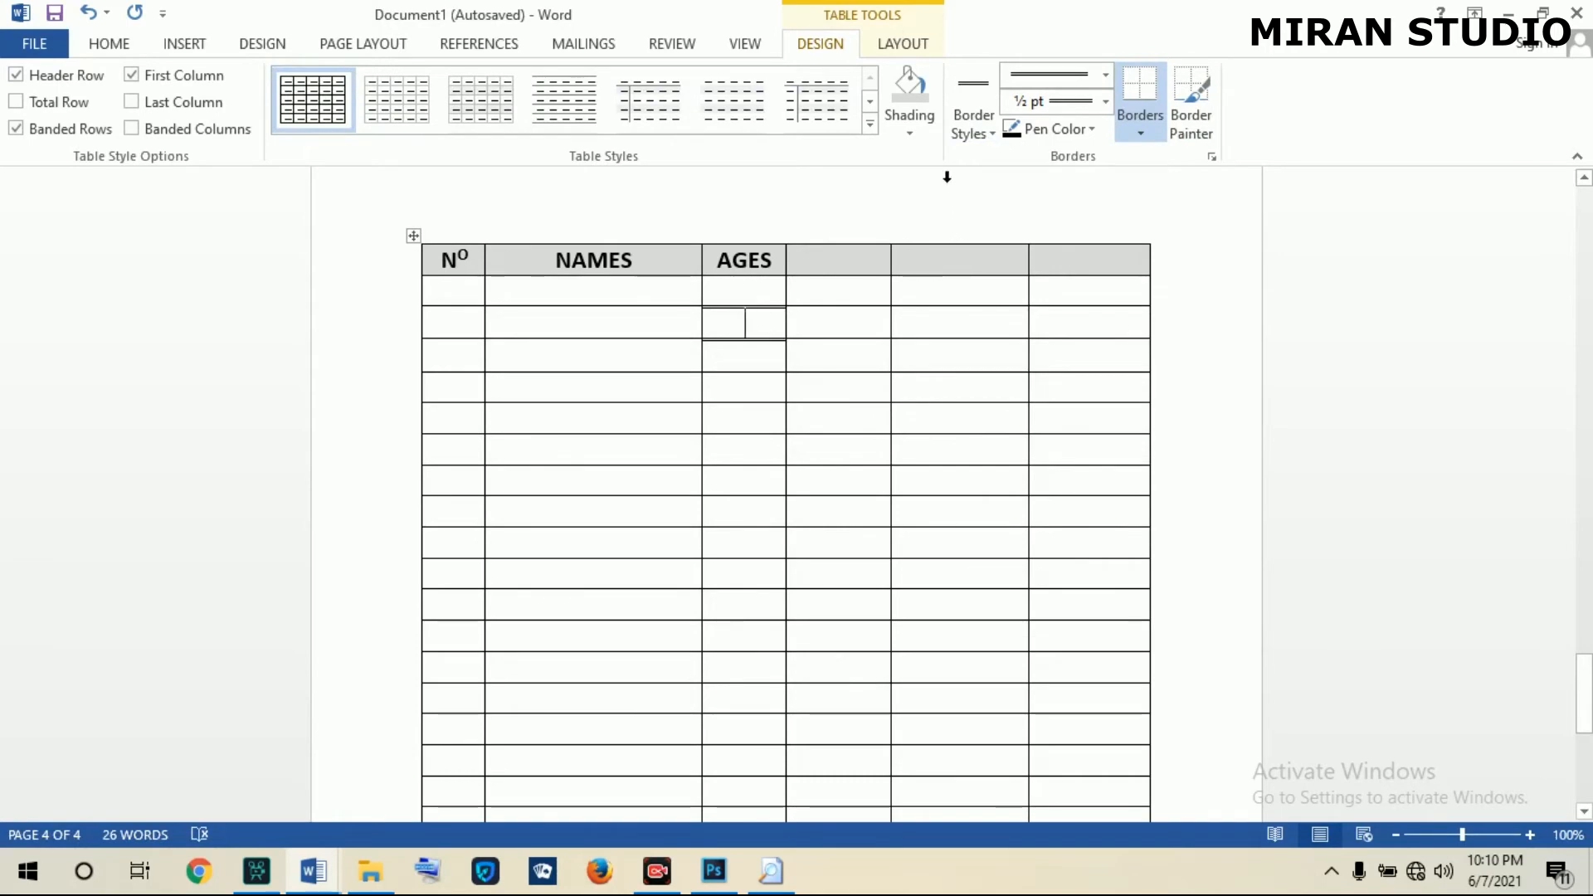
Add a blank page after the NAMES table and insert a table with four columns and three rows on it.
scroll(789, 498, "down", 5)
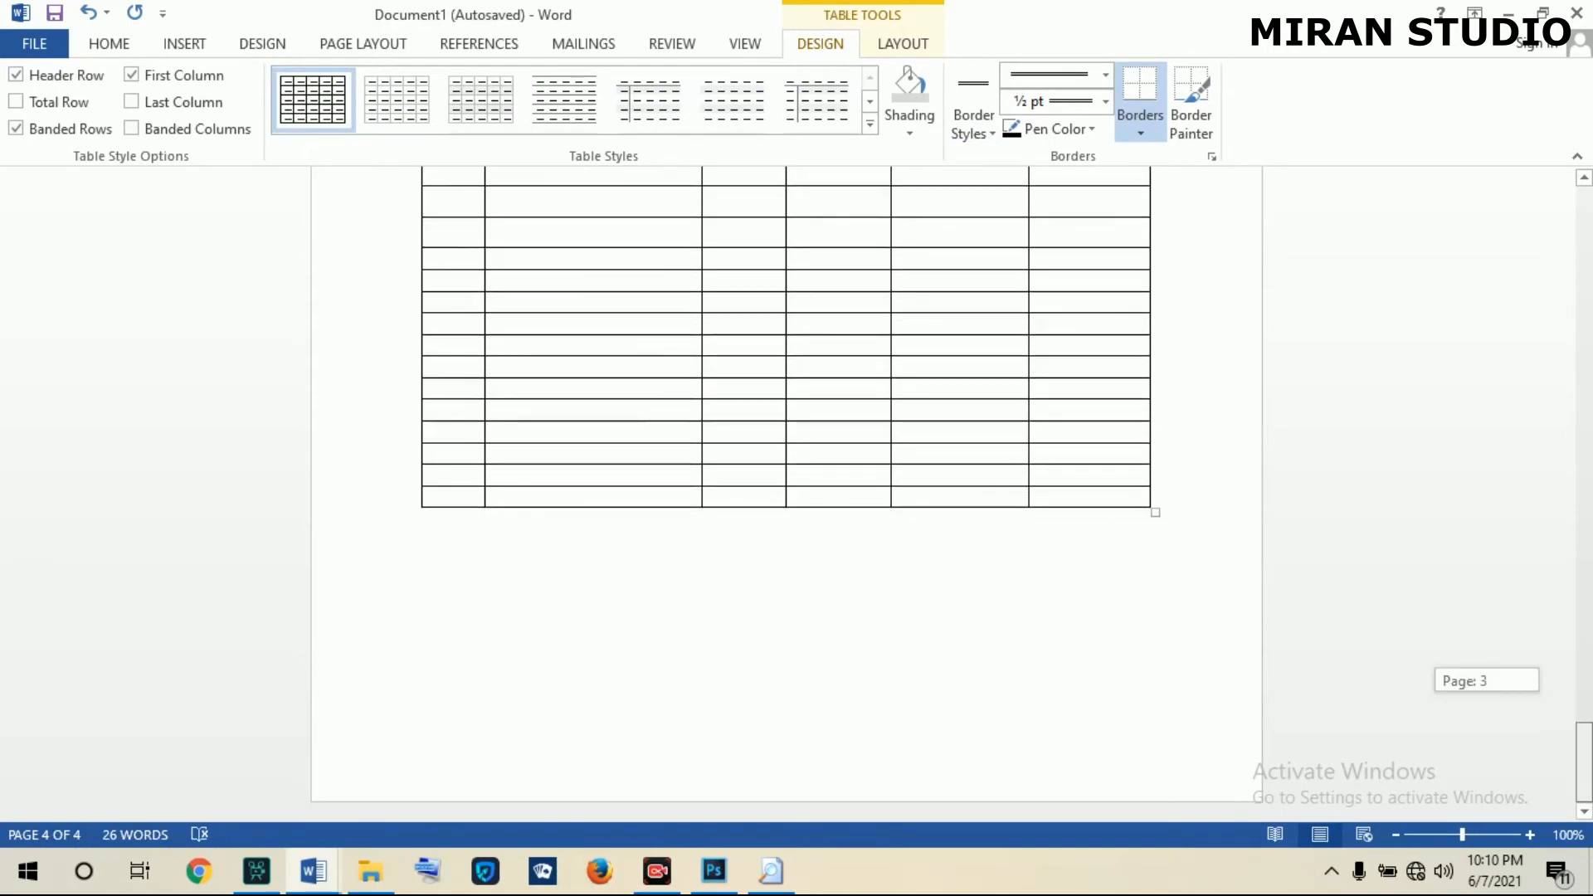
left_click(547, 671)
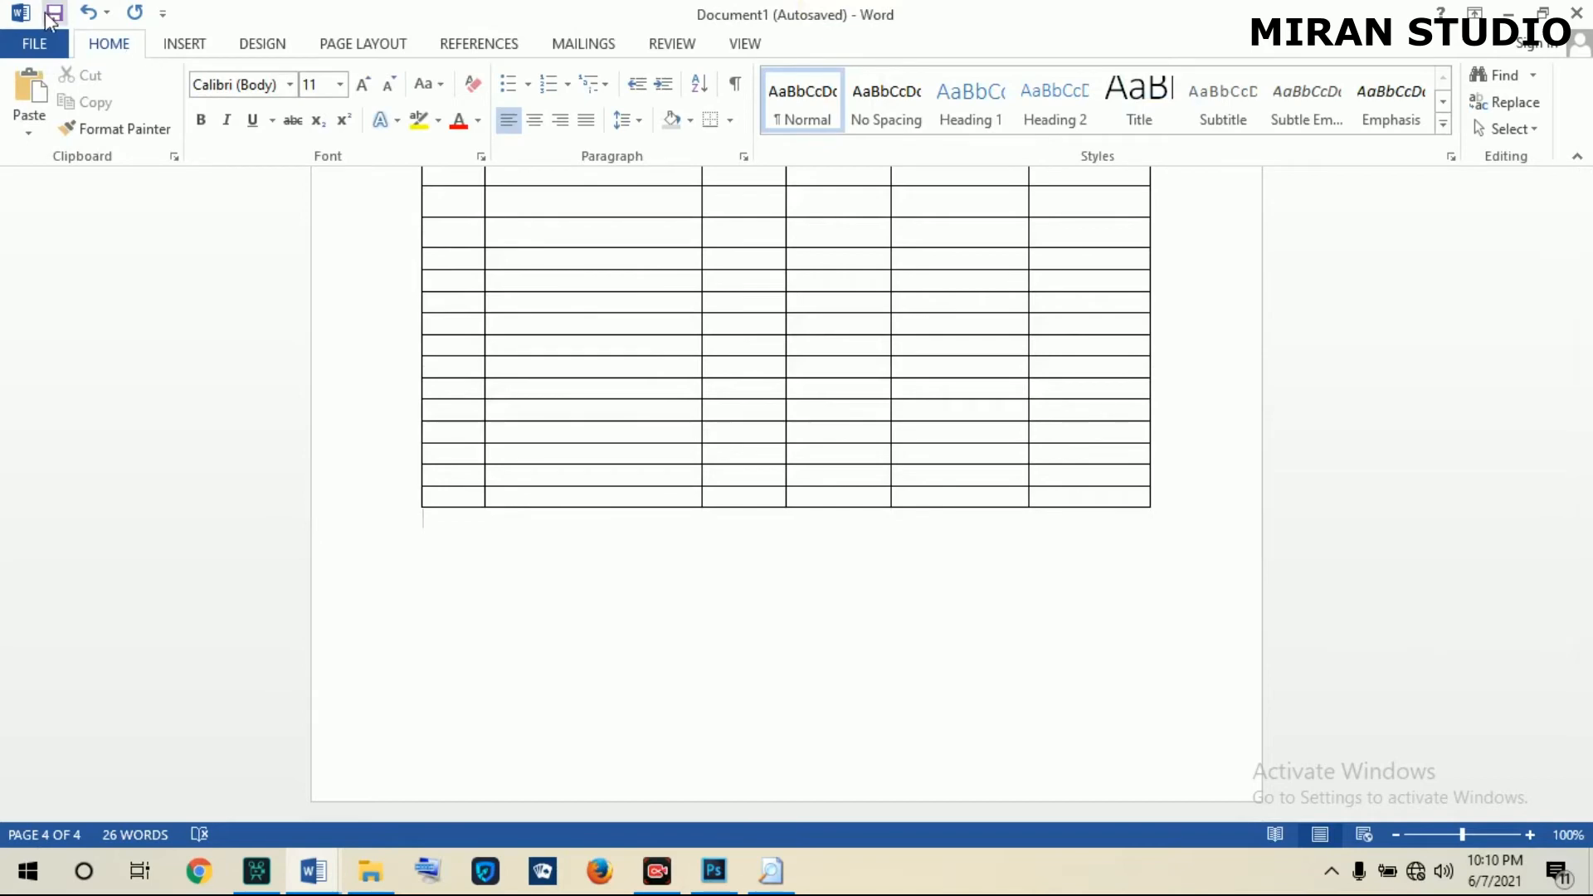
left_click(169, 45)
left_click(65, 101)
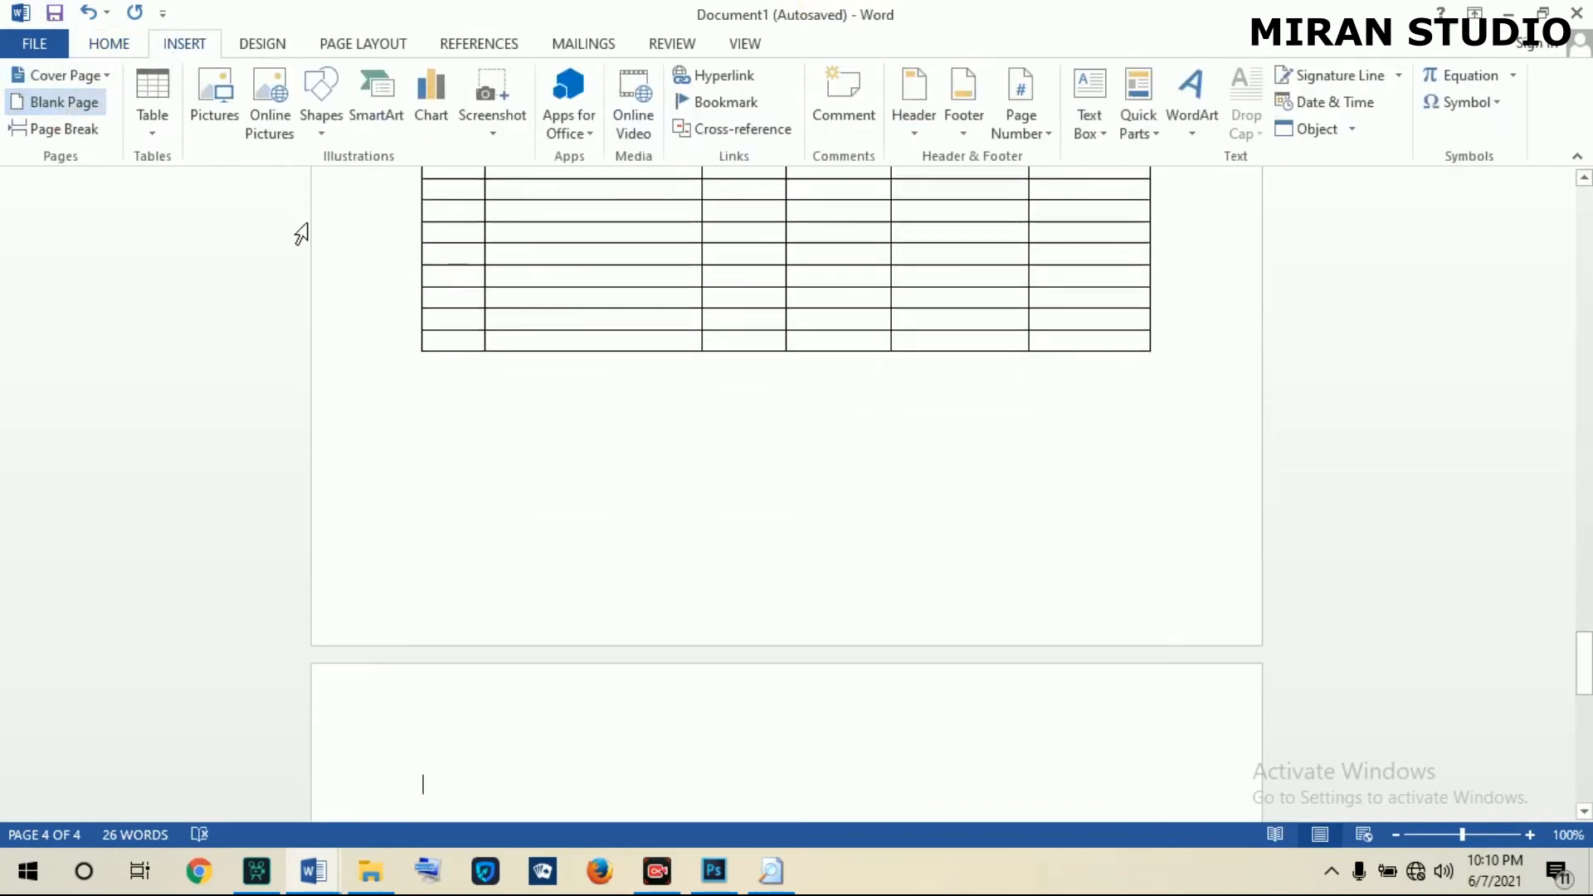
left_click_drag(1584, 664, 1584, 703)
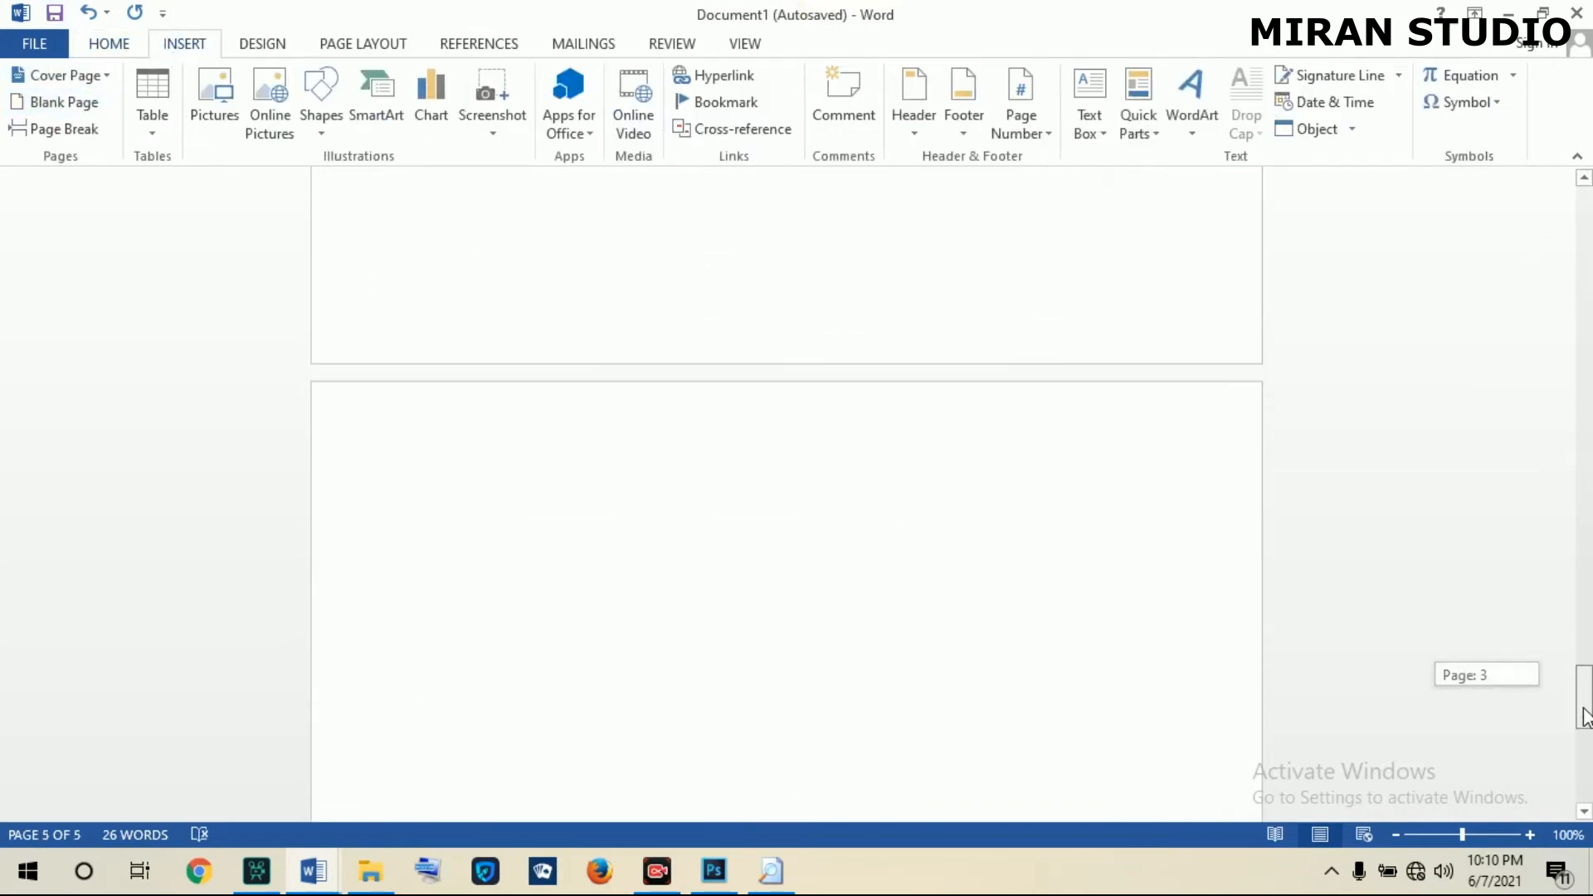
left_click(151, 125)
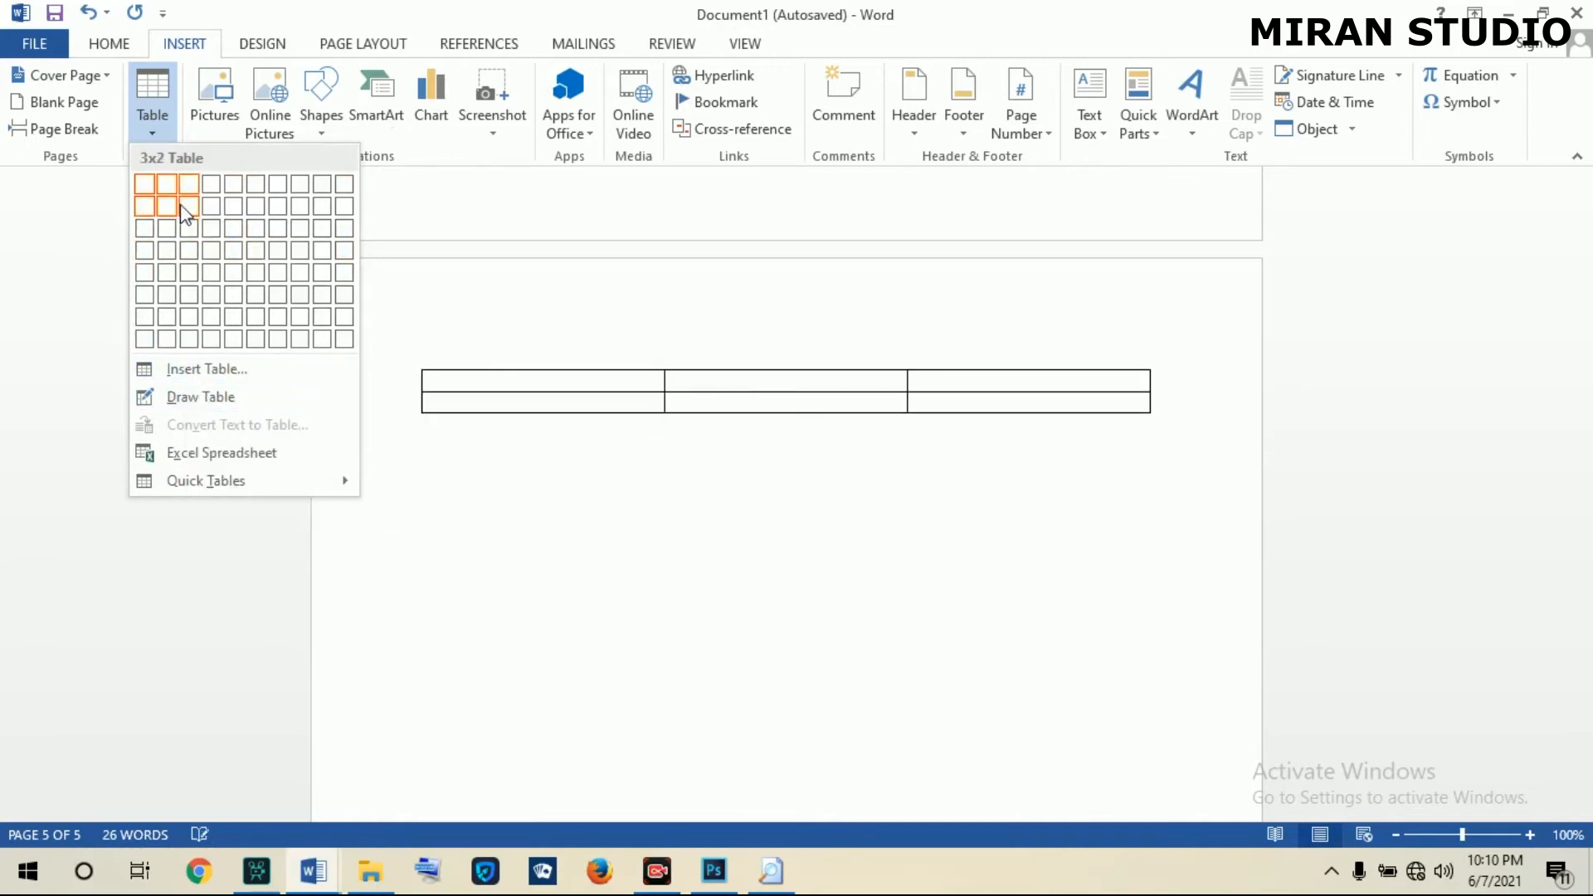
left_click(209, 229)
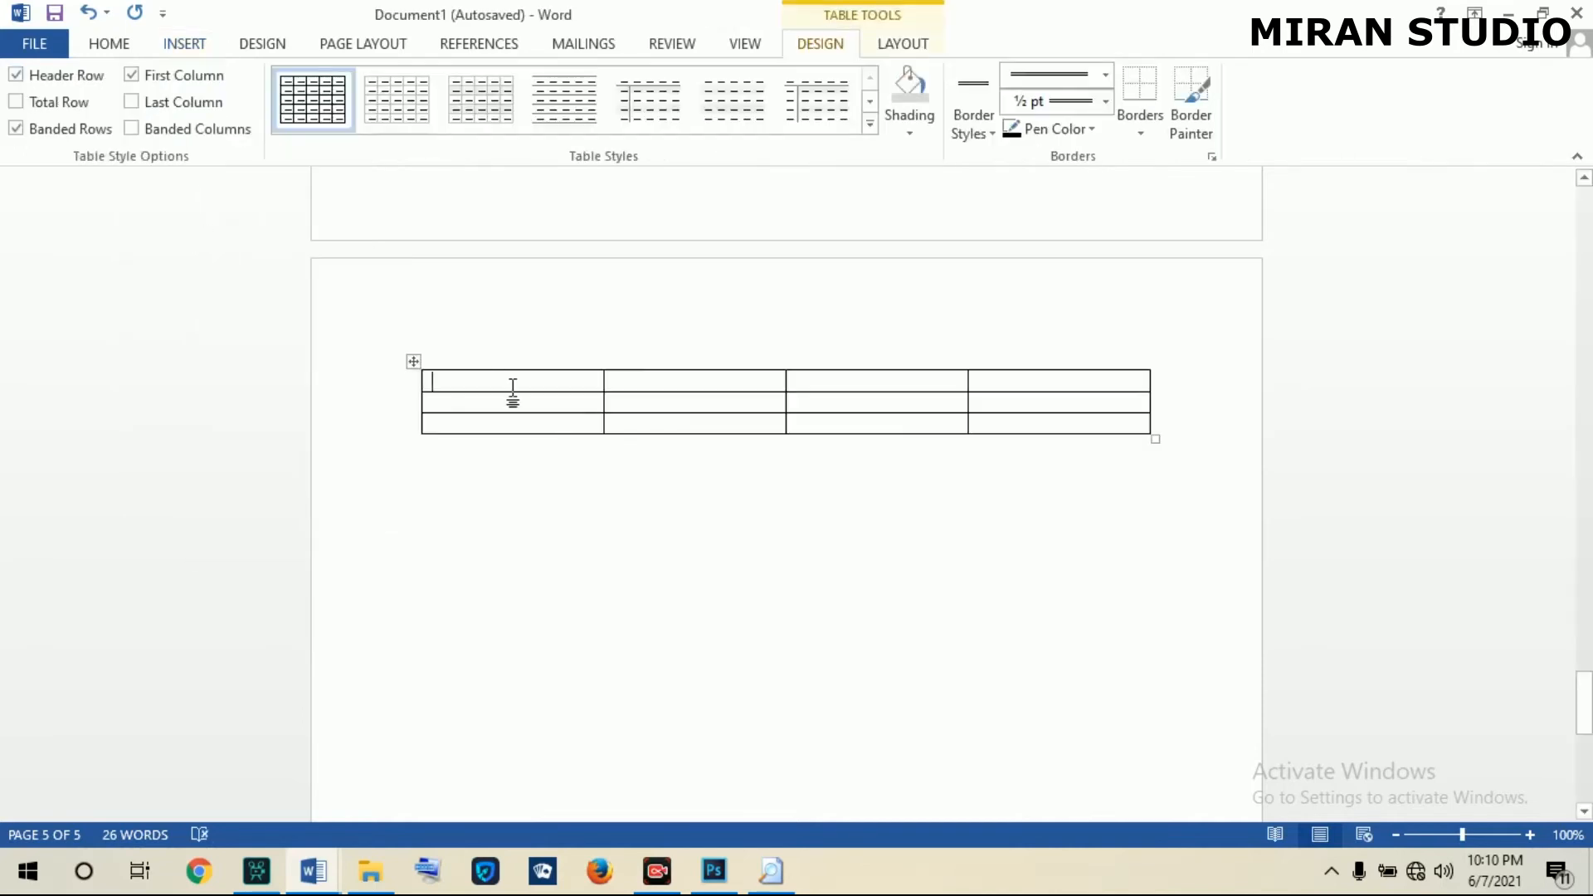
Paint the border below the new table's first row with the ½ pt black double line across all four columns.
left_click(971, 135)
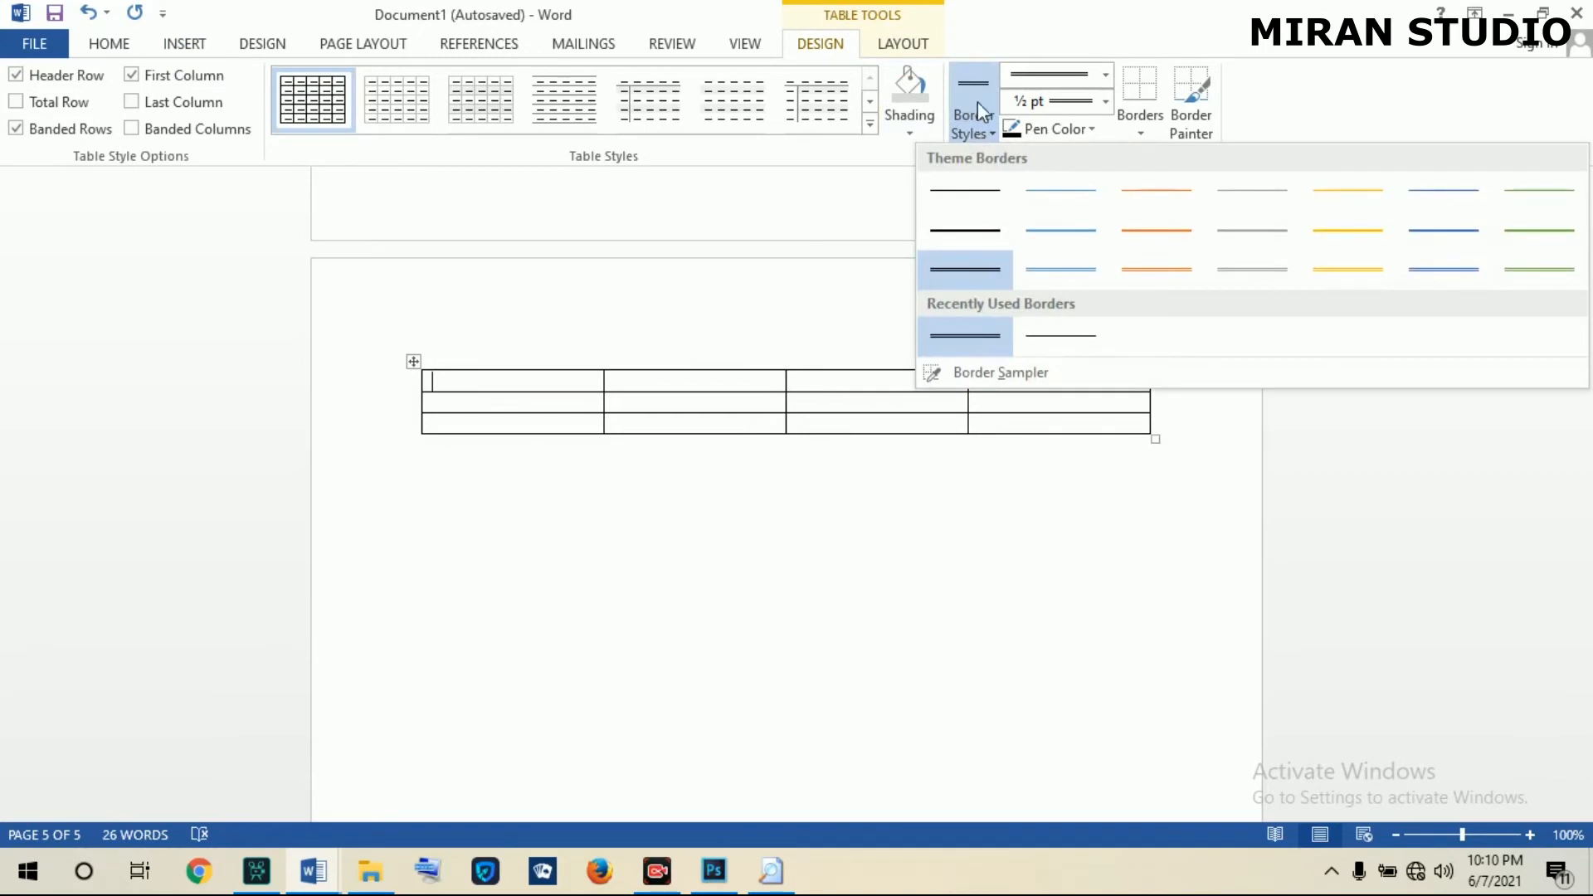
left_click(975, 98)
left_click(411, 363)
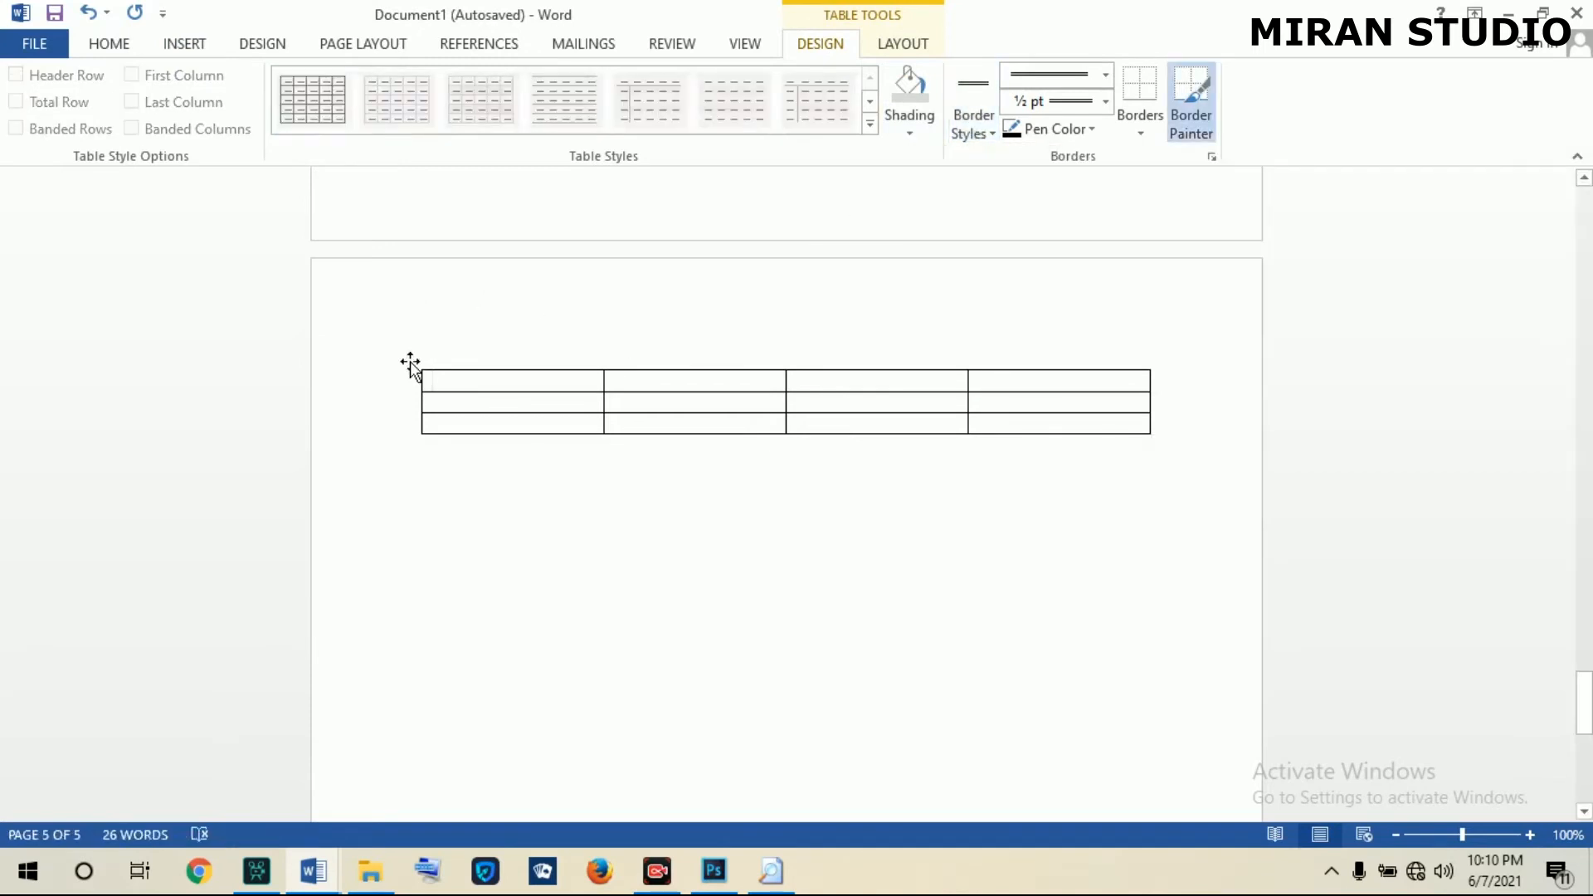
left_click(410, 363)
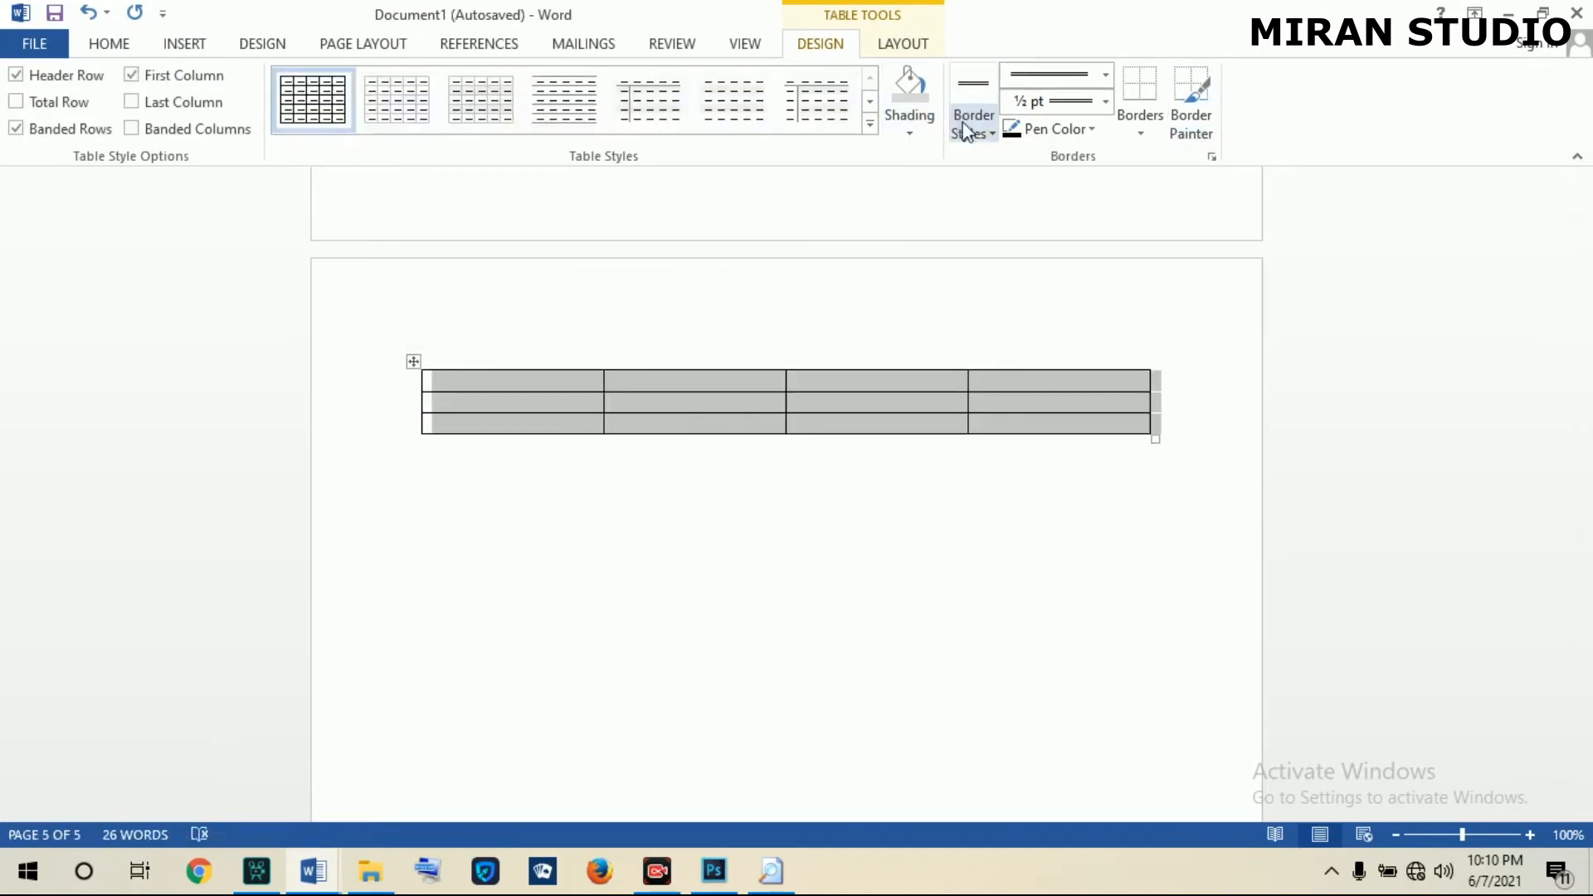
left_click(973, 86)
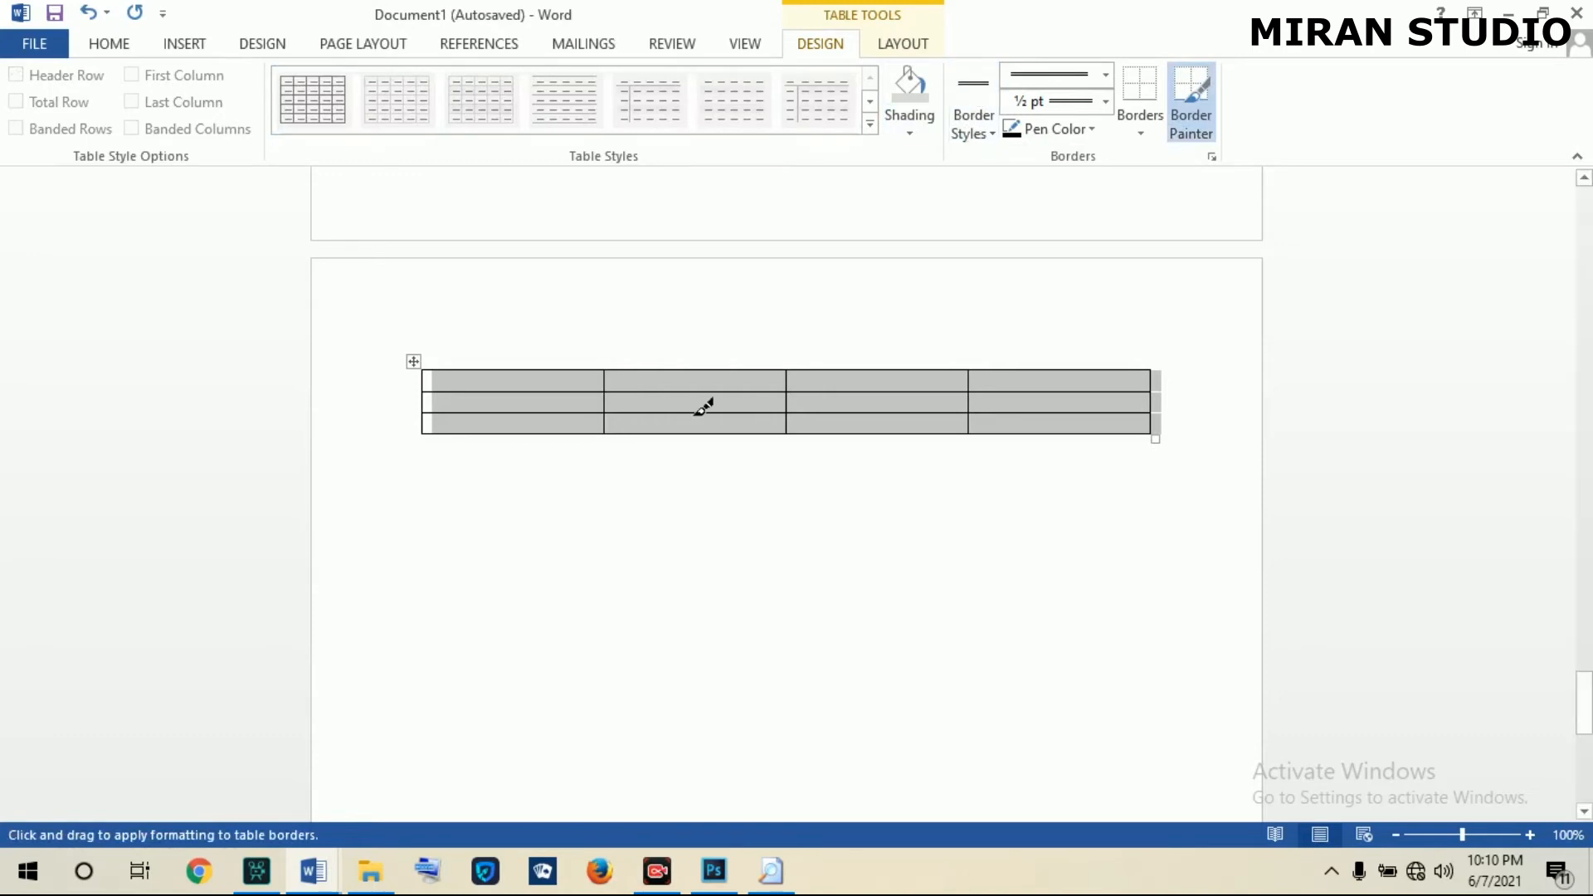
left_click_drag(602, 389, 770, 383)
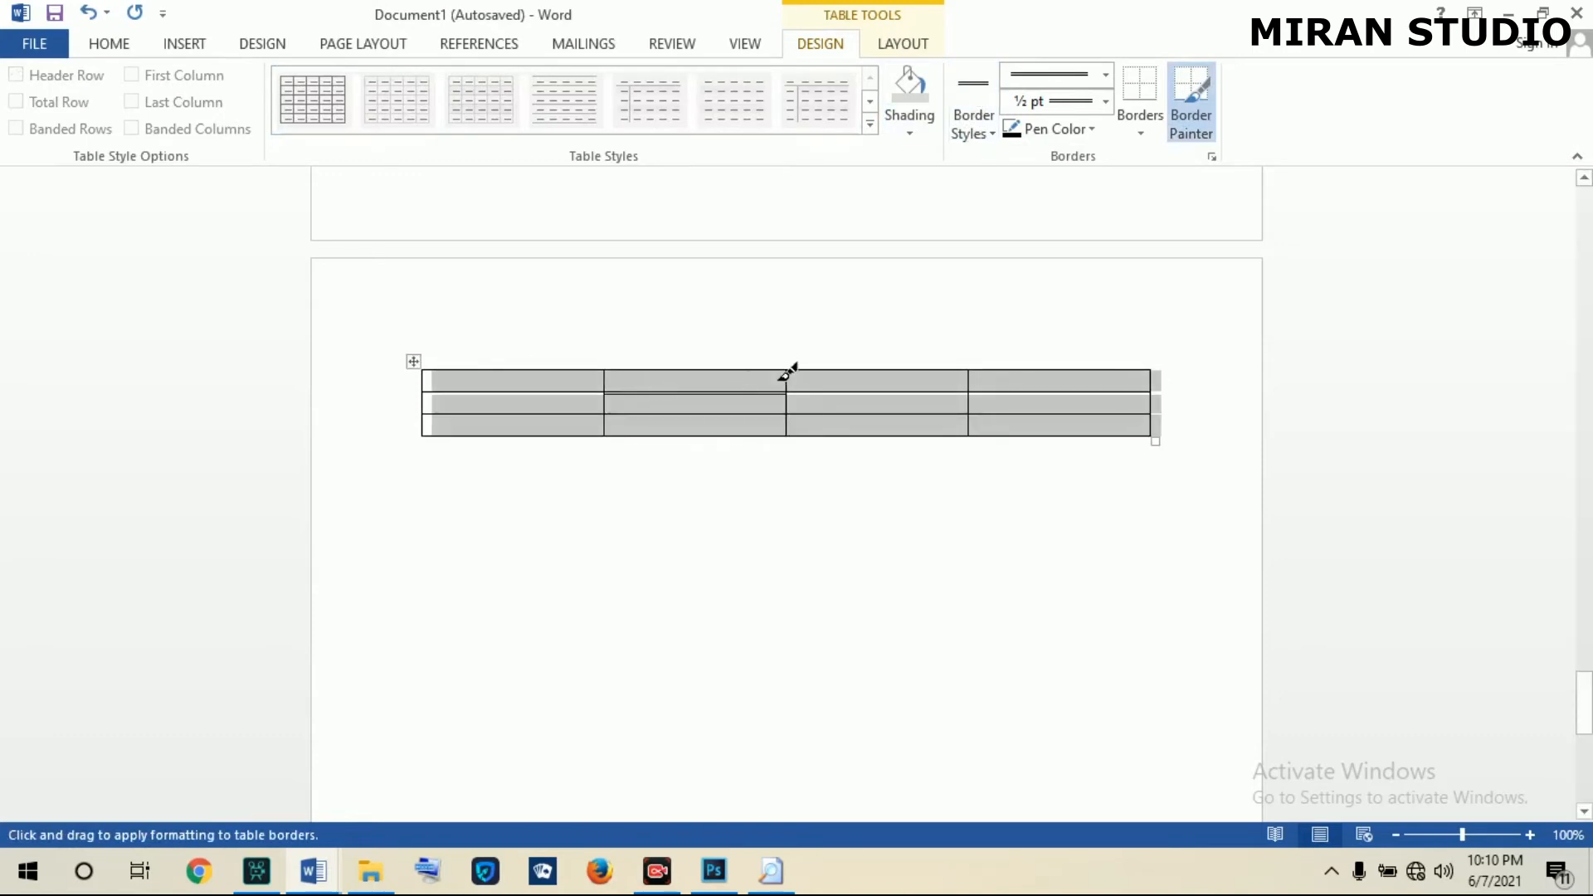
left_click(809, 385)
left_click(513, 383)
left_click(1022, 391)
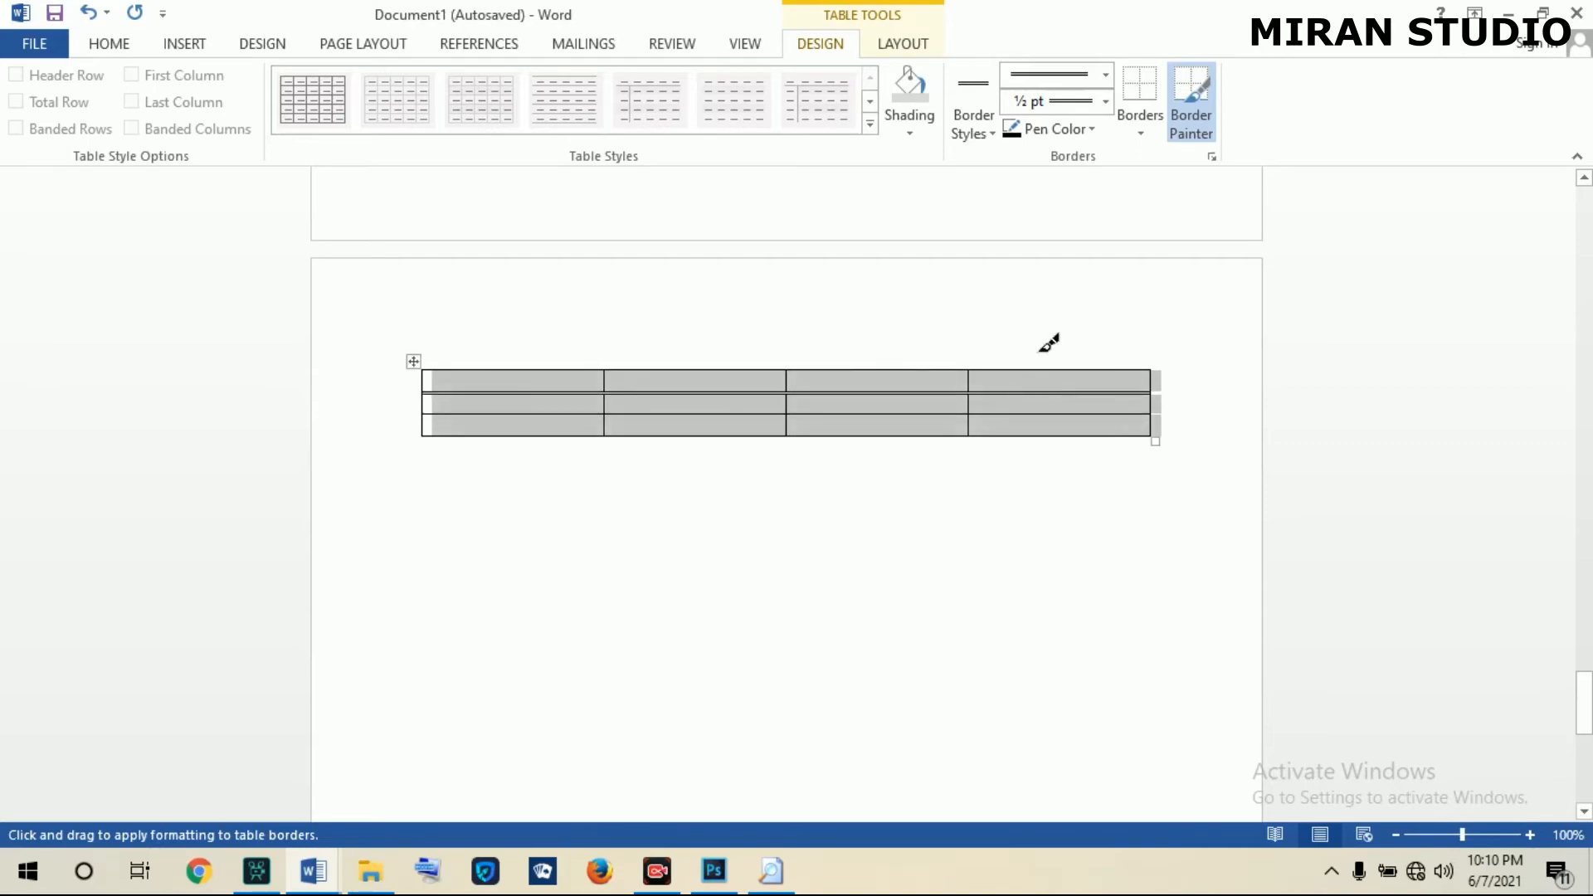
Set the line weight to 1 ½ pt and repaint the double border below the first row's first three cells.
left_click(1104, 103)
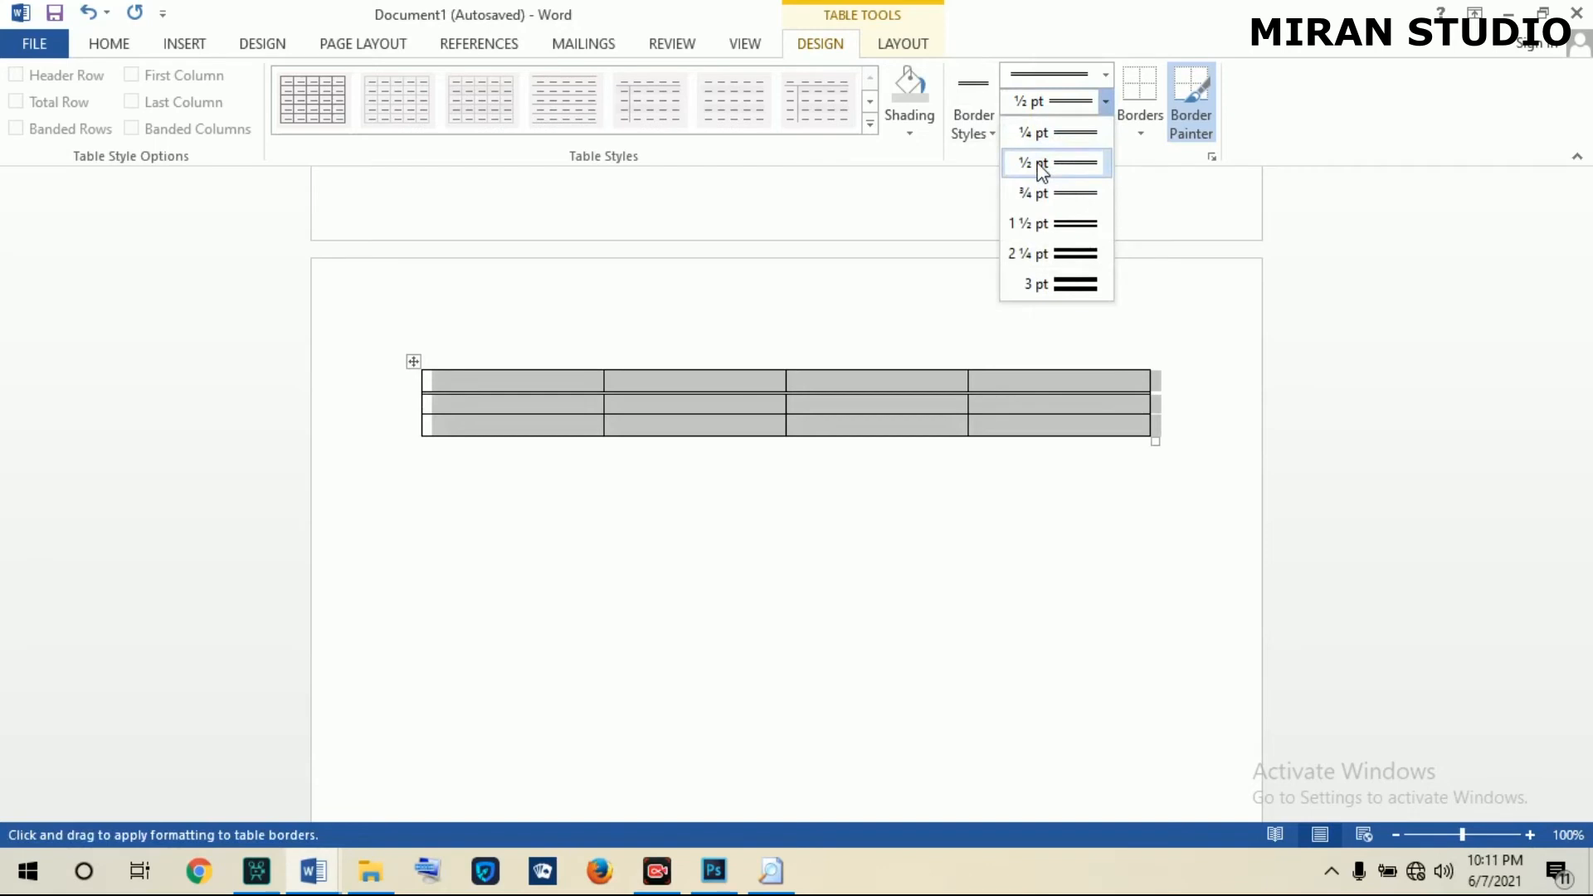
left_click(1032, 224)
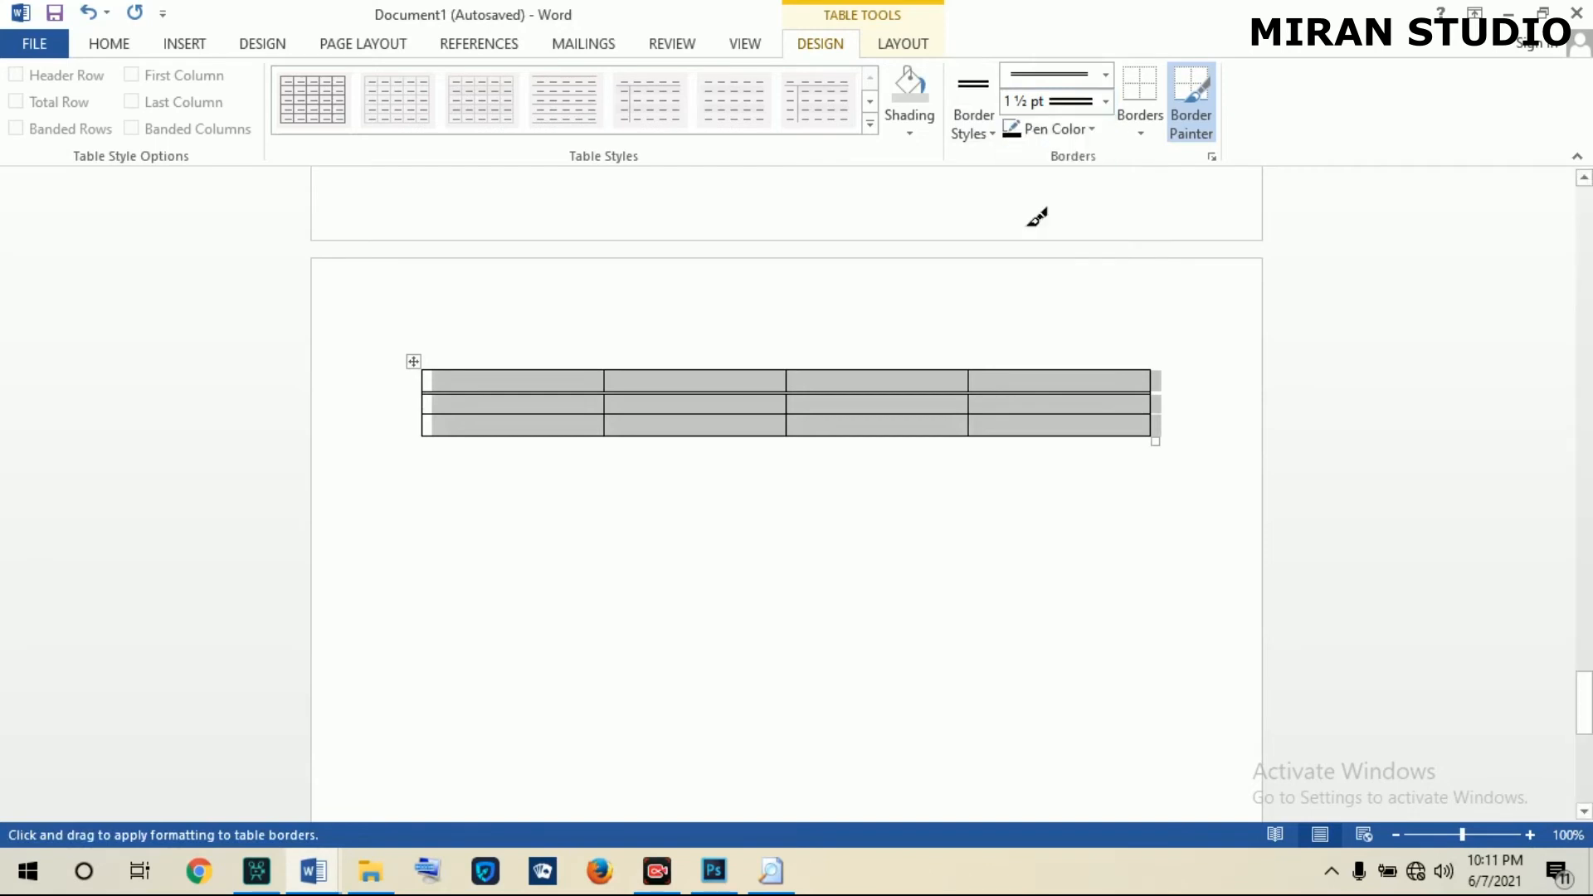
left_click(582, 393)
left_click(674, 387)
left_click(830, 390)
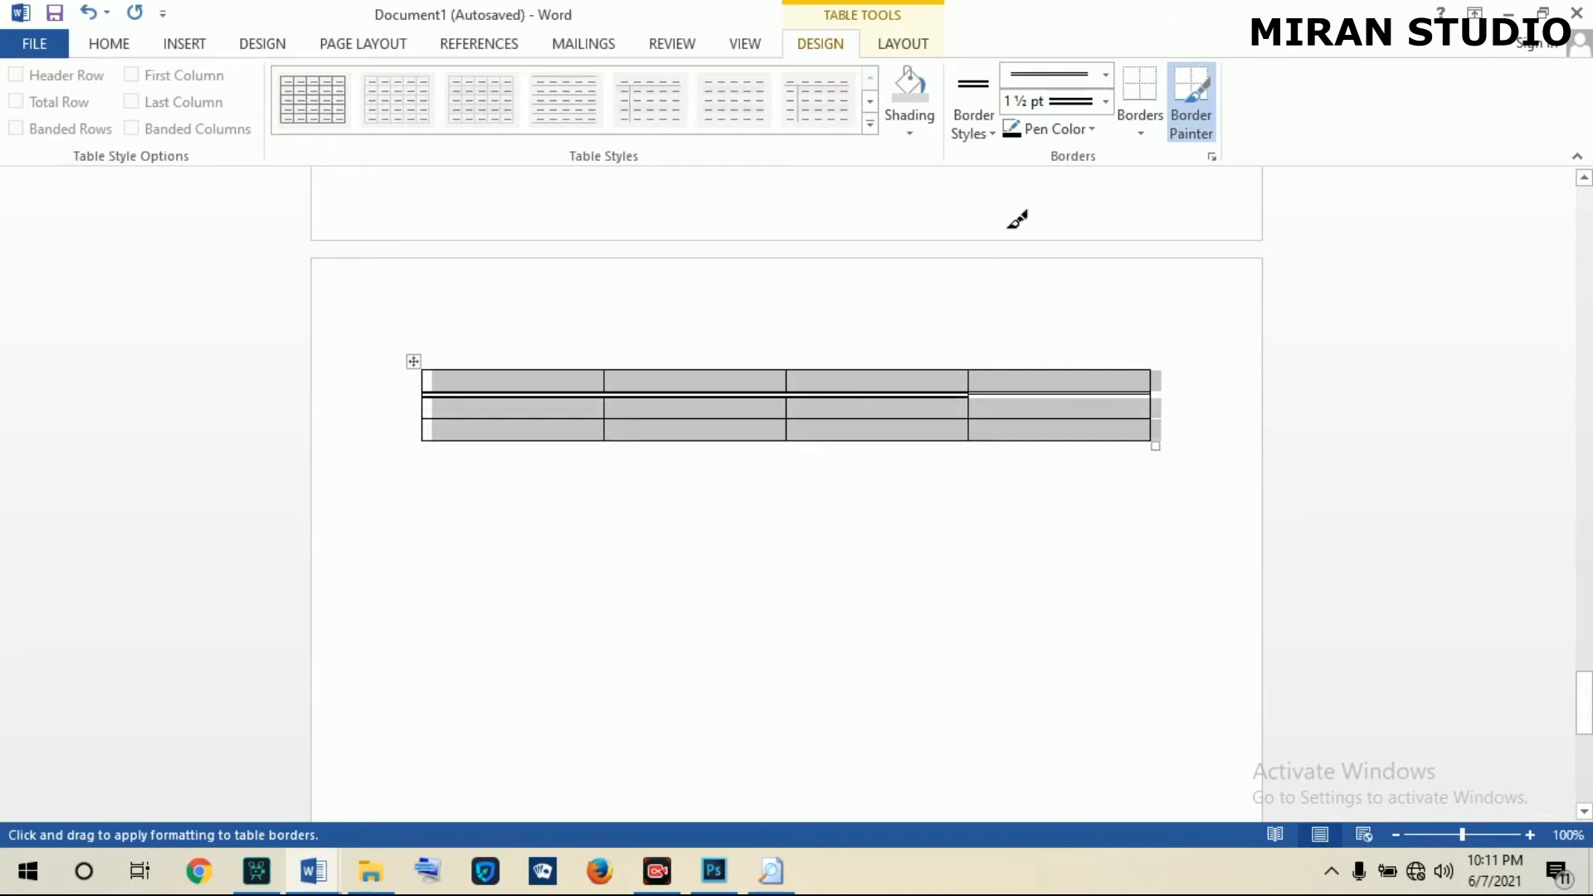
Choose the 1 ½ pt single black theme border and paint it below the first row across all four columns.
left_click(1106, 102)
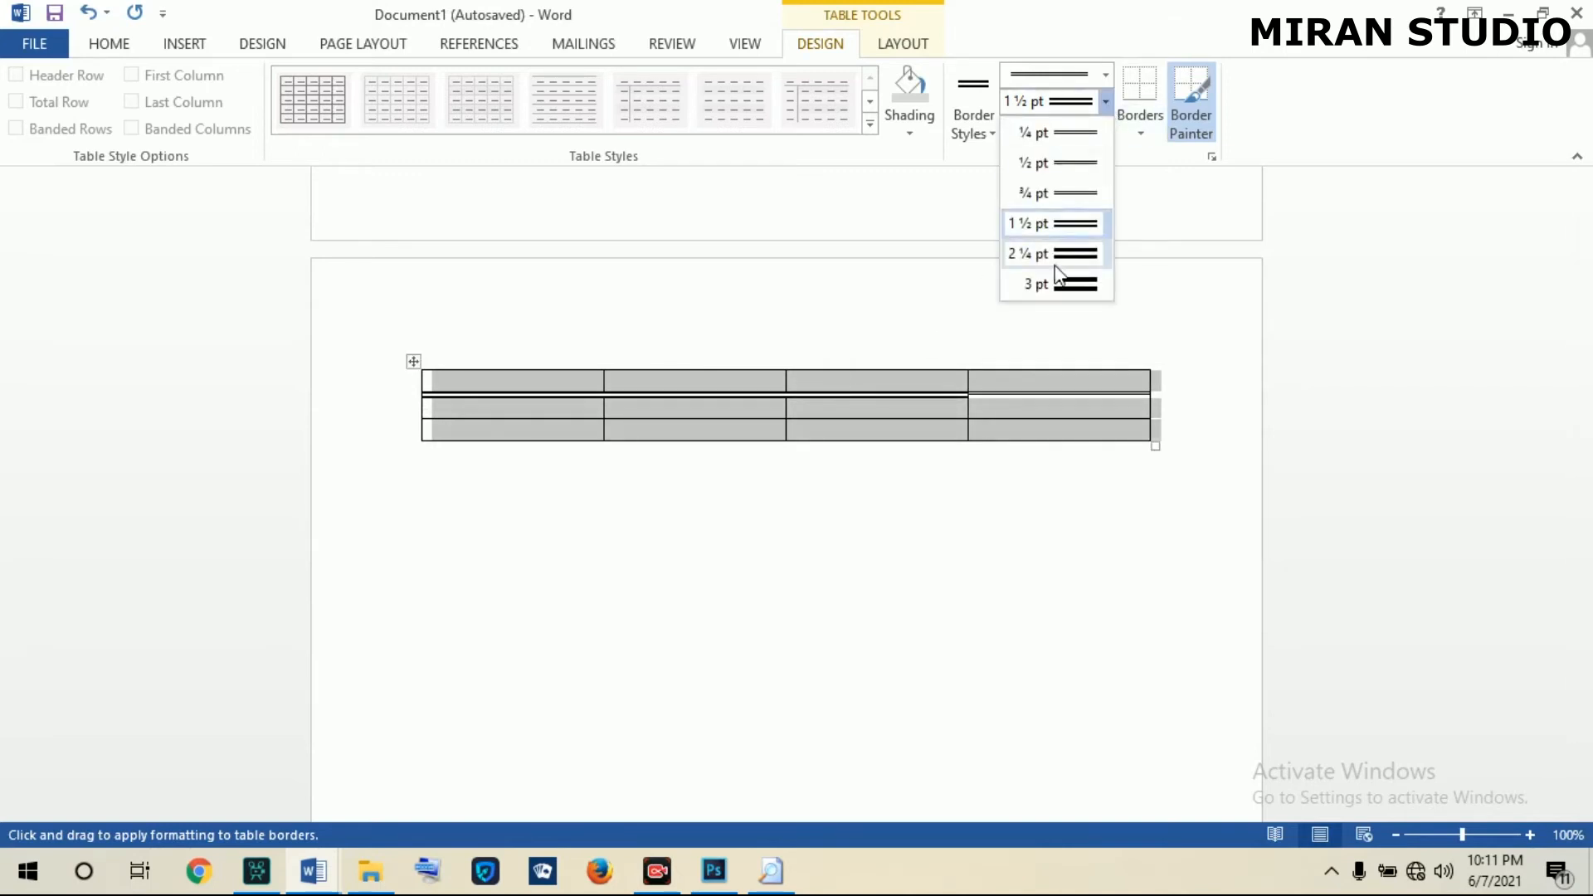
left_click(962, 140)
left_click(963, 139)
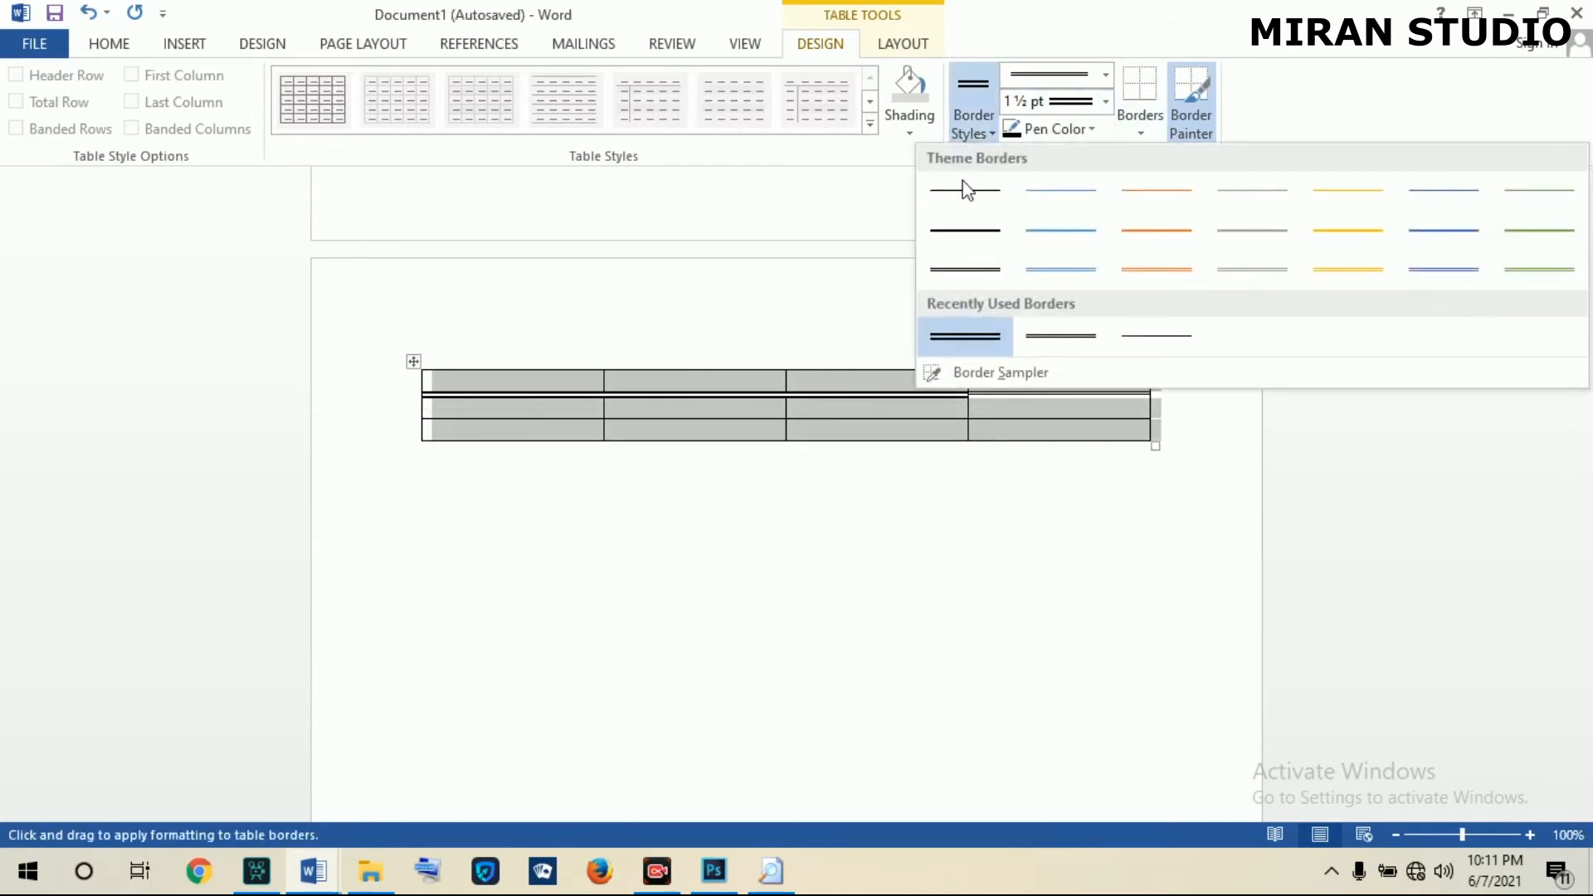
left_click(957, 226)
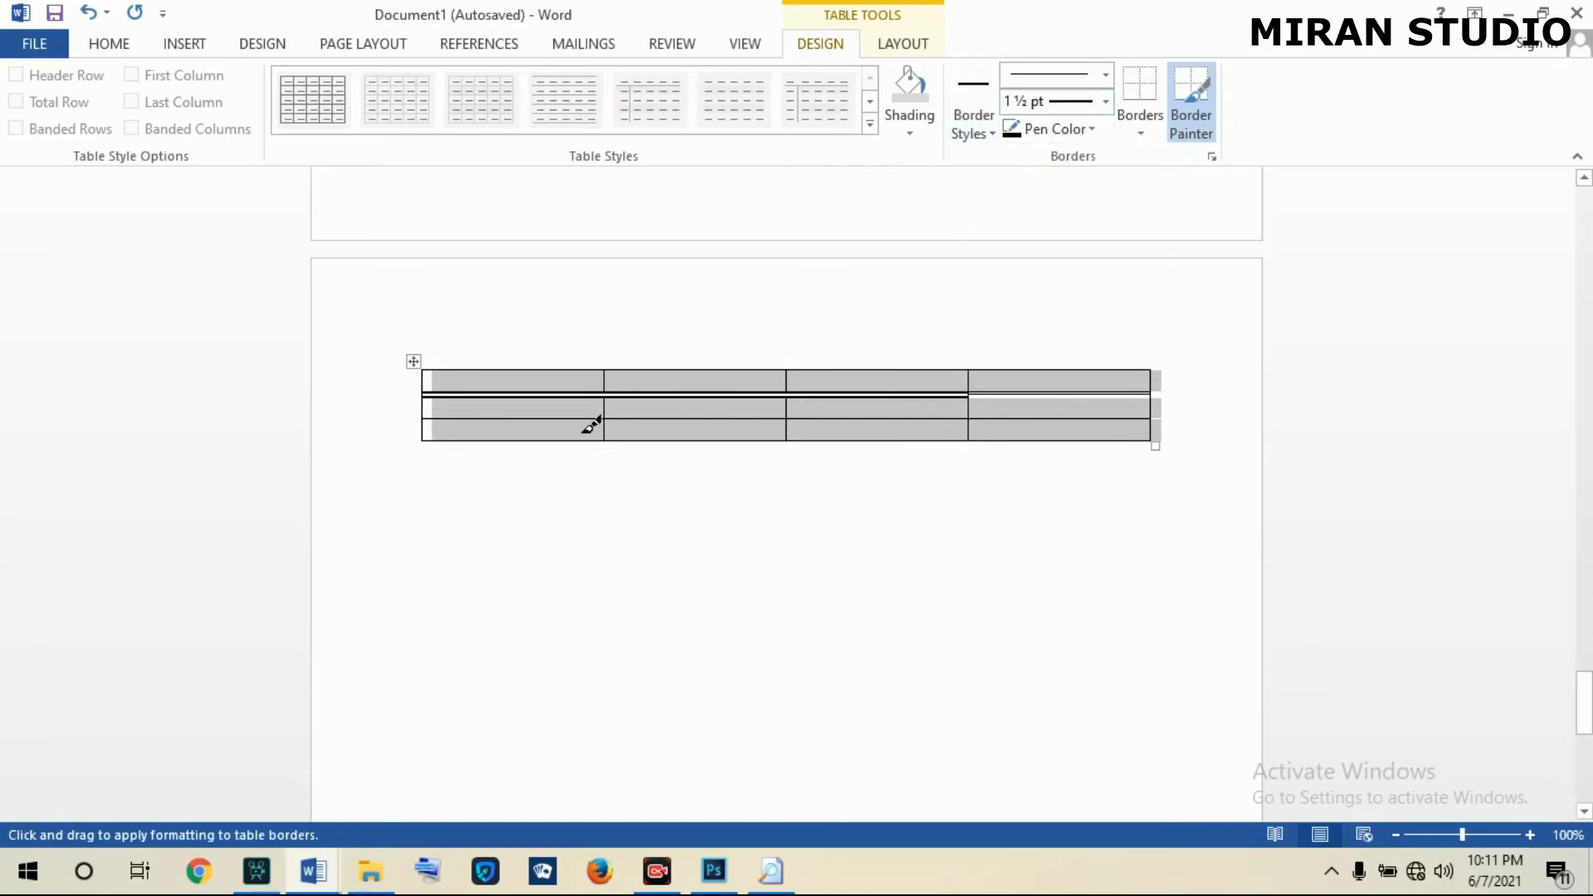
left_click(654, 380)
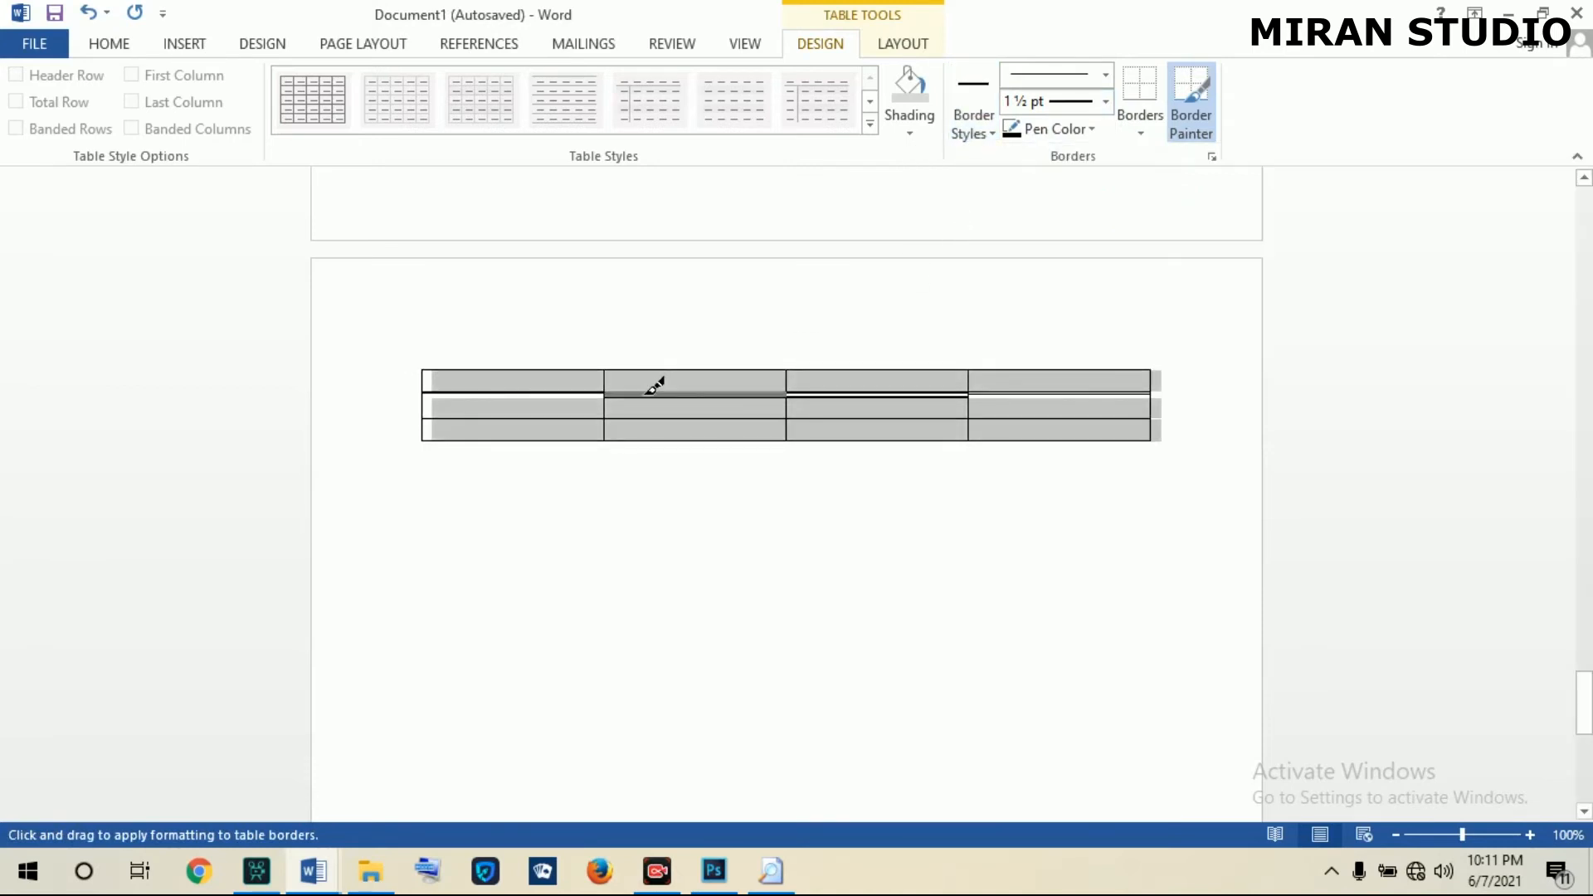
left_click(790, 397)
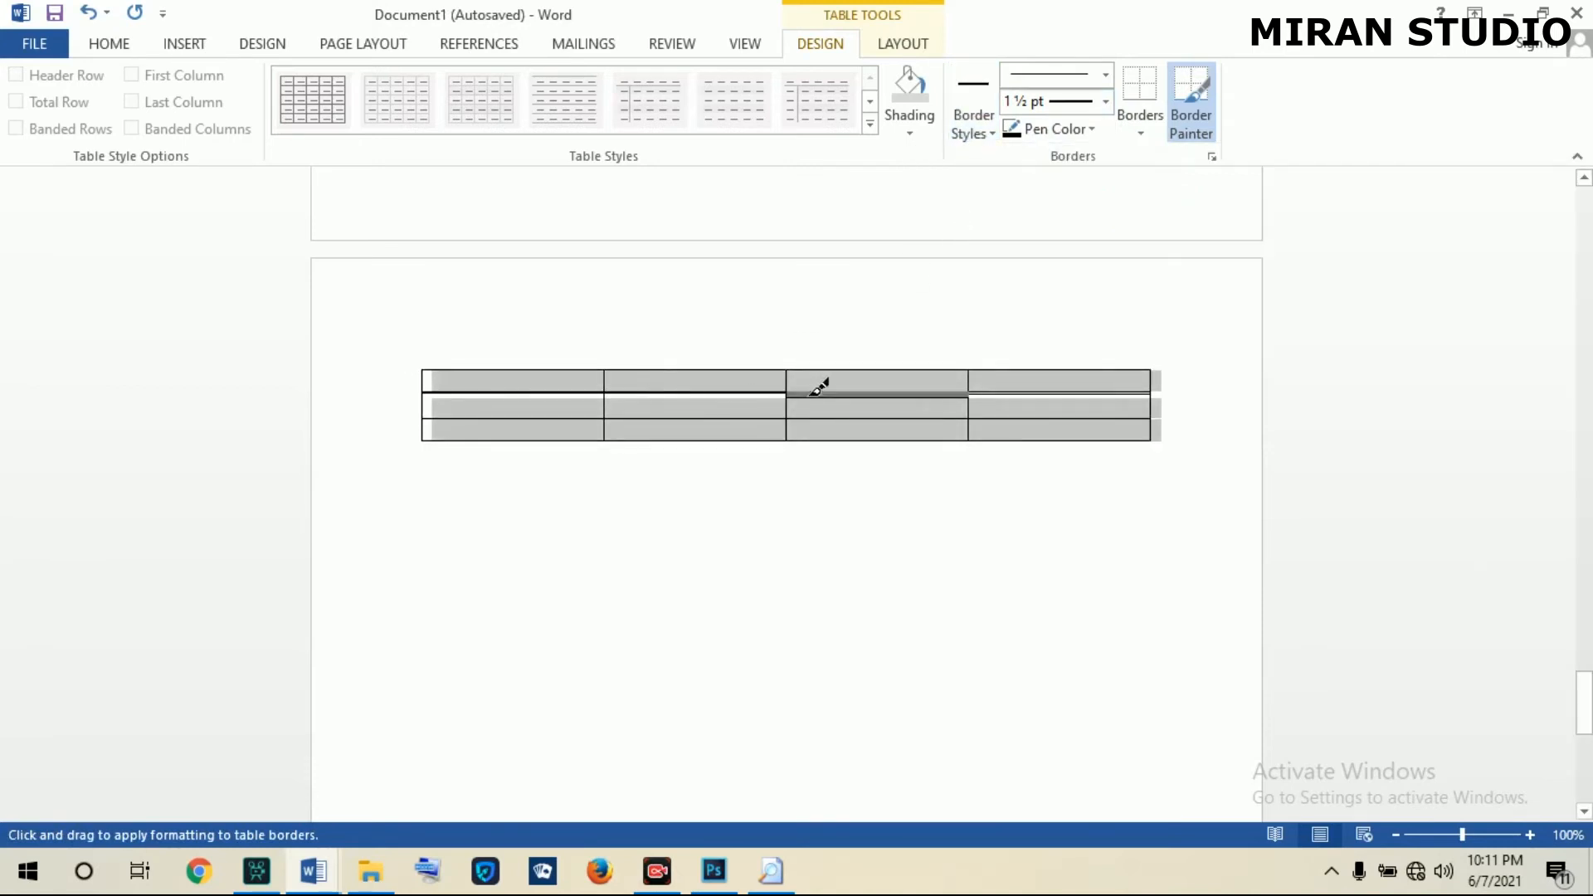
left_click(1033, 392)
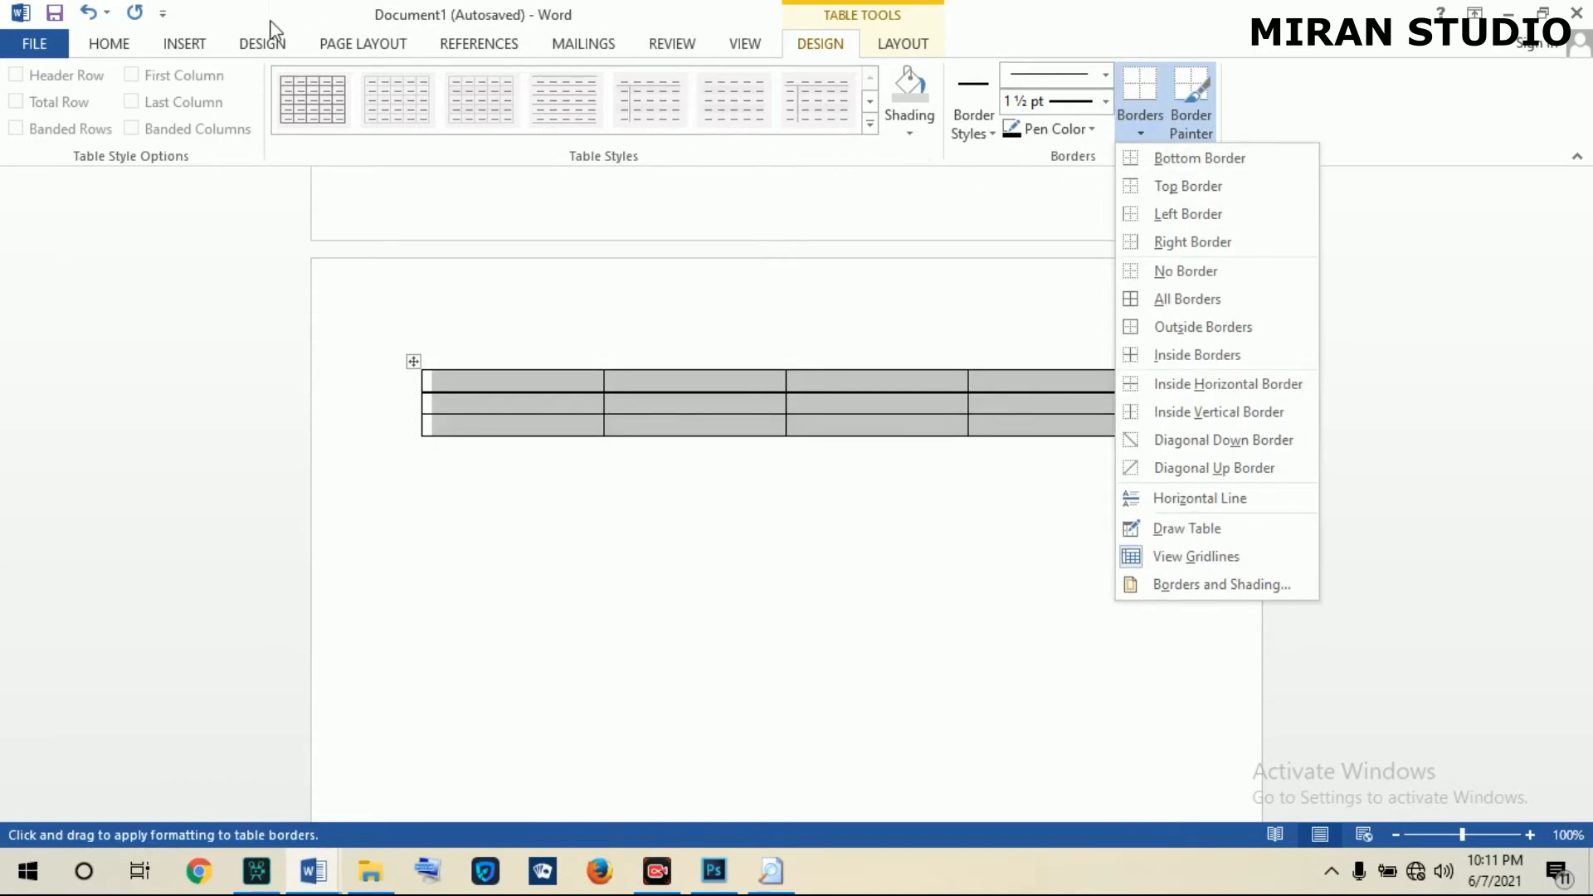
Examine the border options and the table style gallery available for the four-column table.
left_click(110, 45)
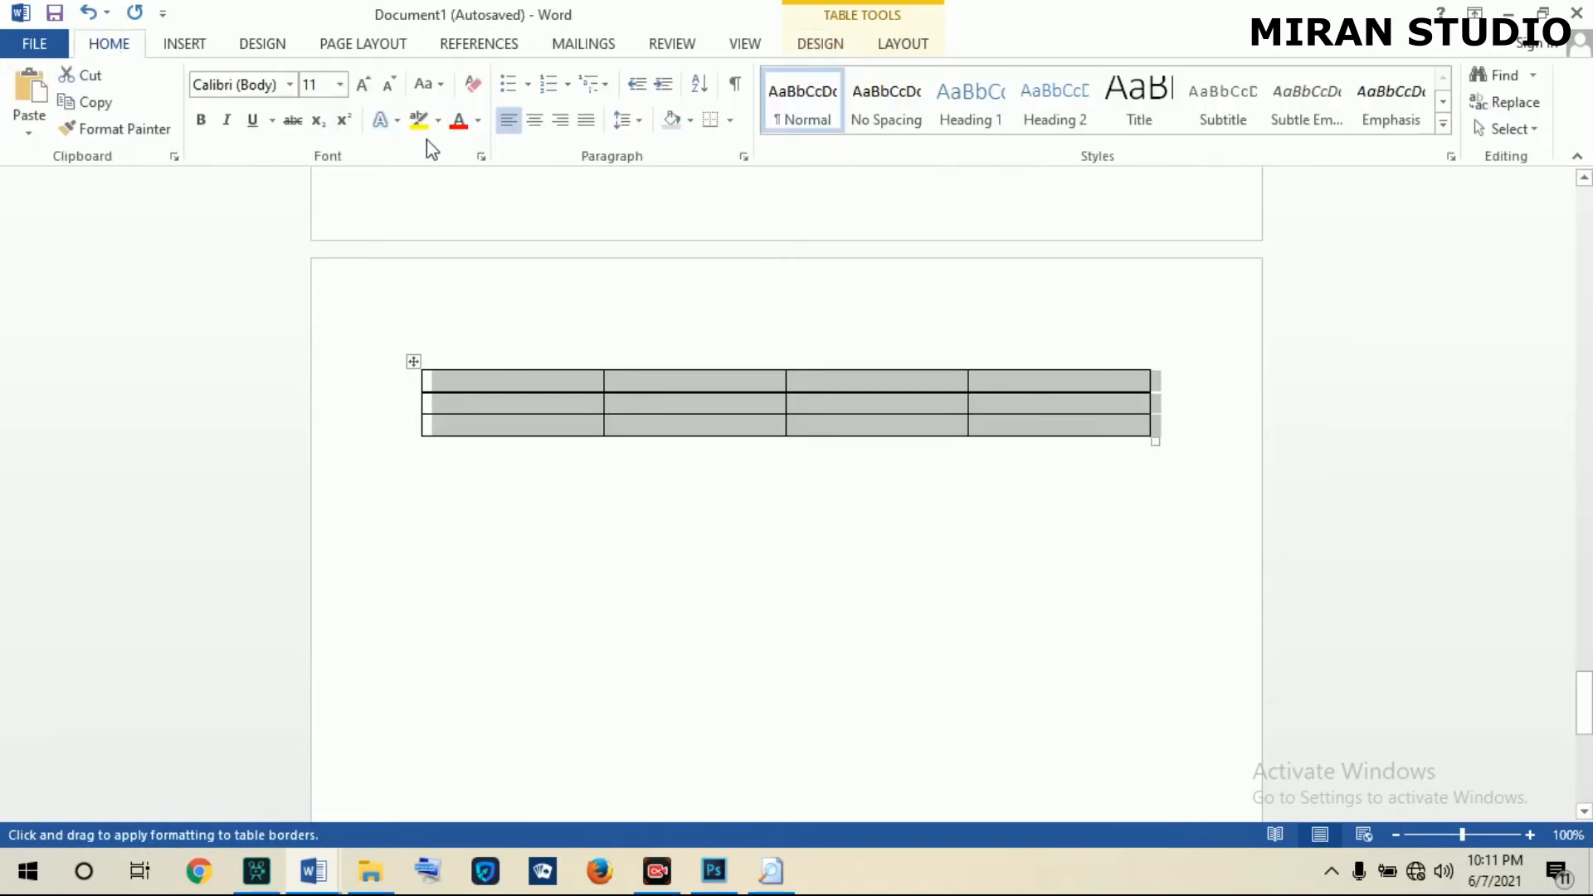
left_click(730, 121)
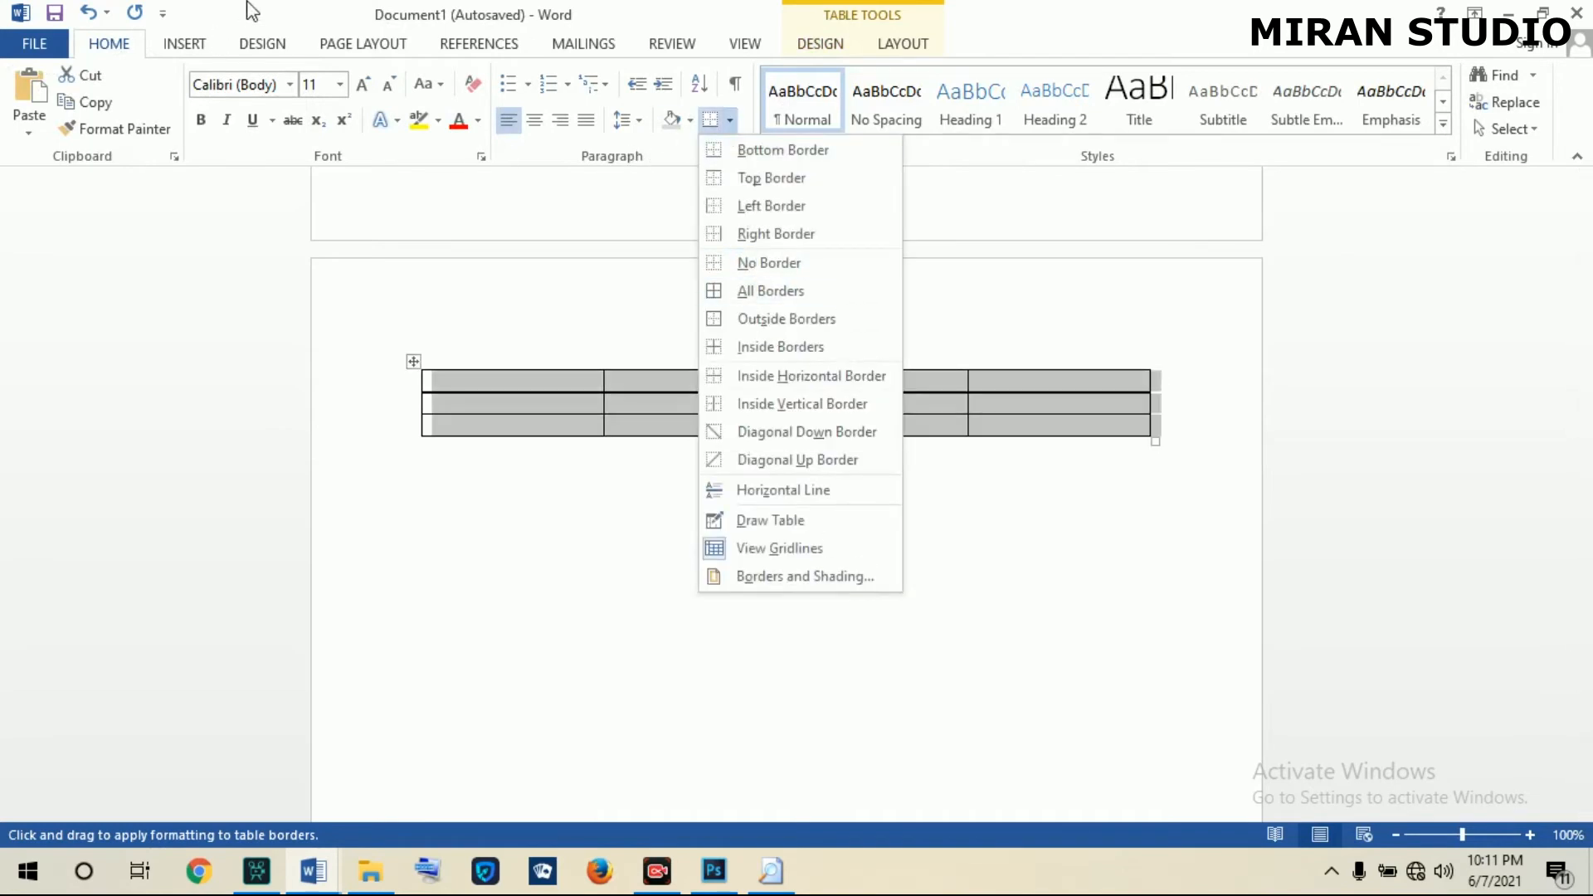
left_click(186, 46)
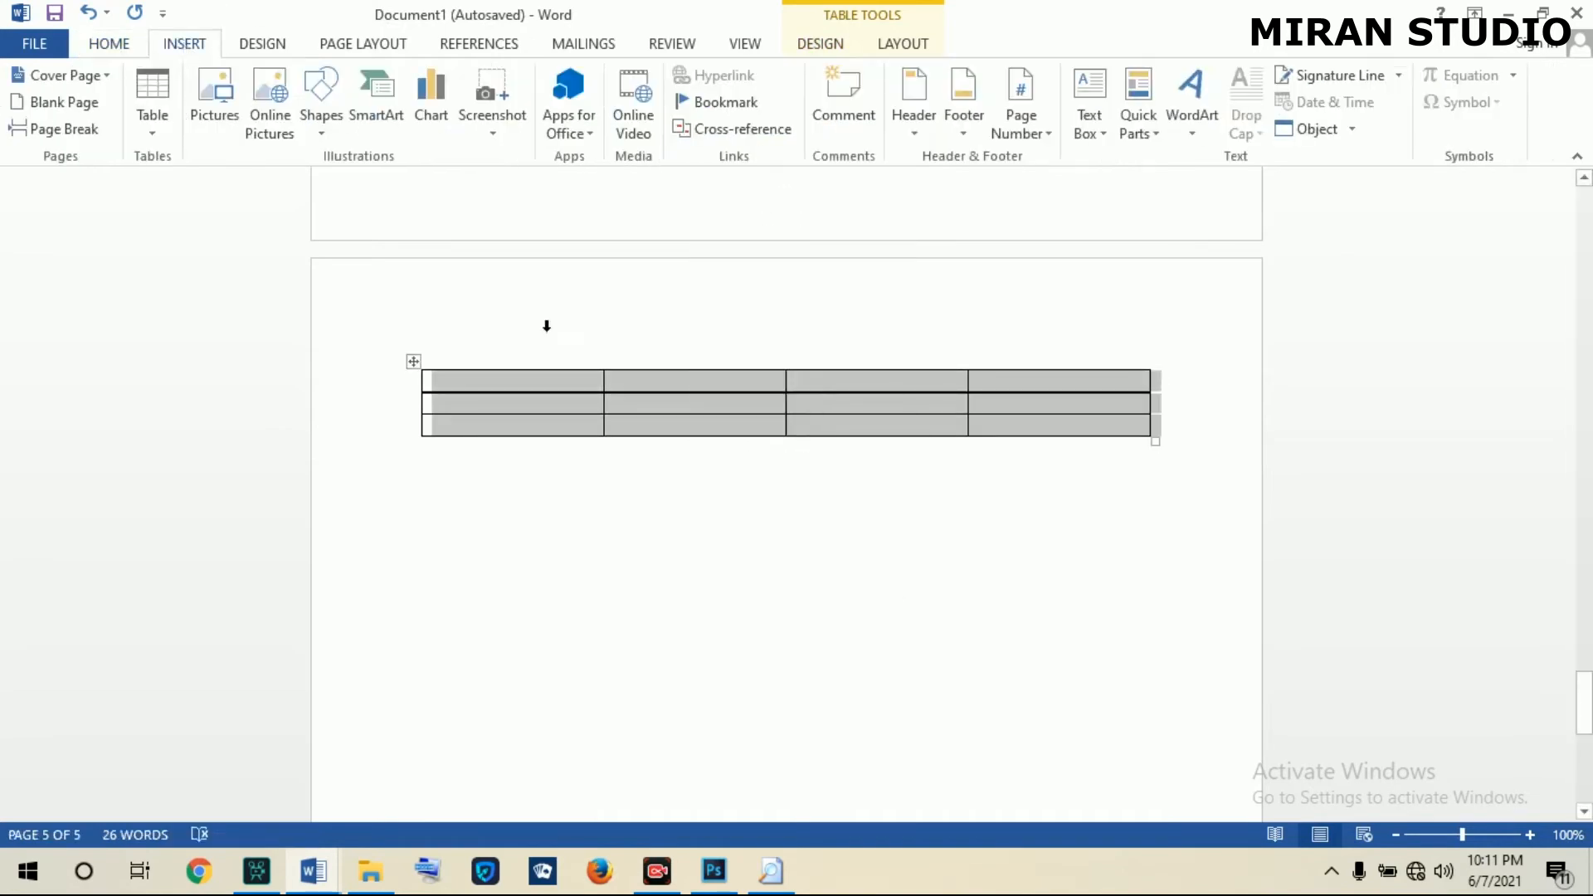
left_click(702, 387)
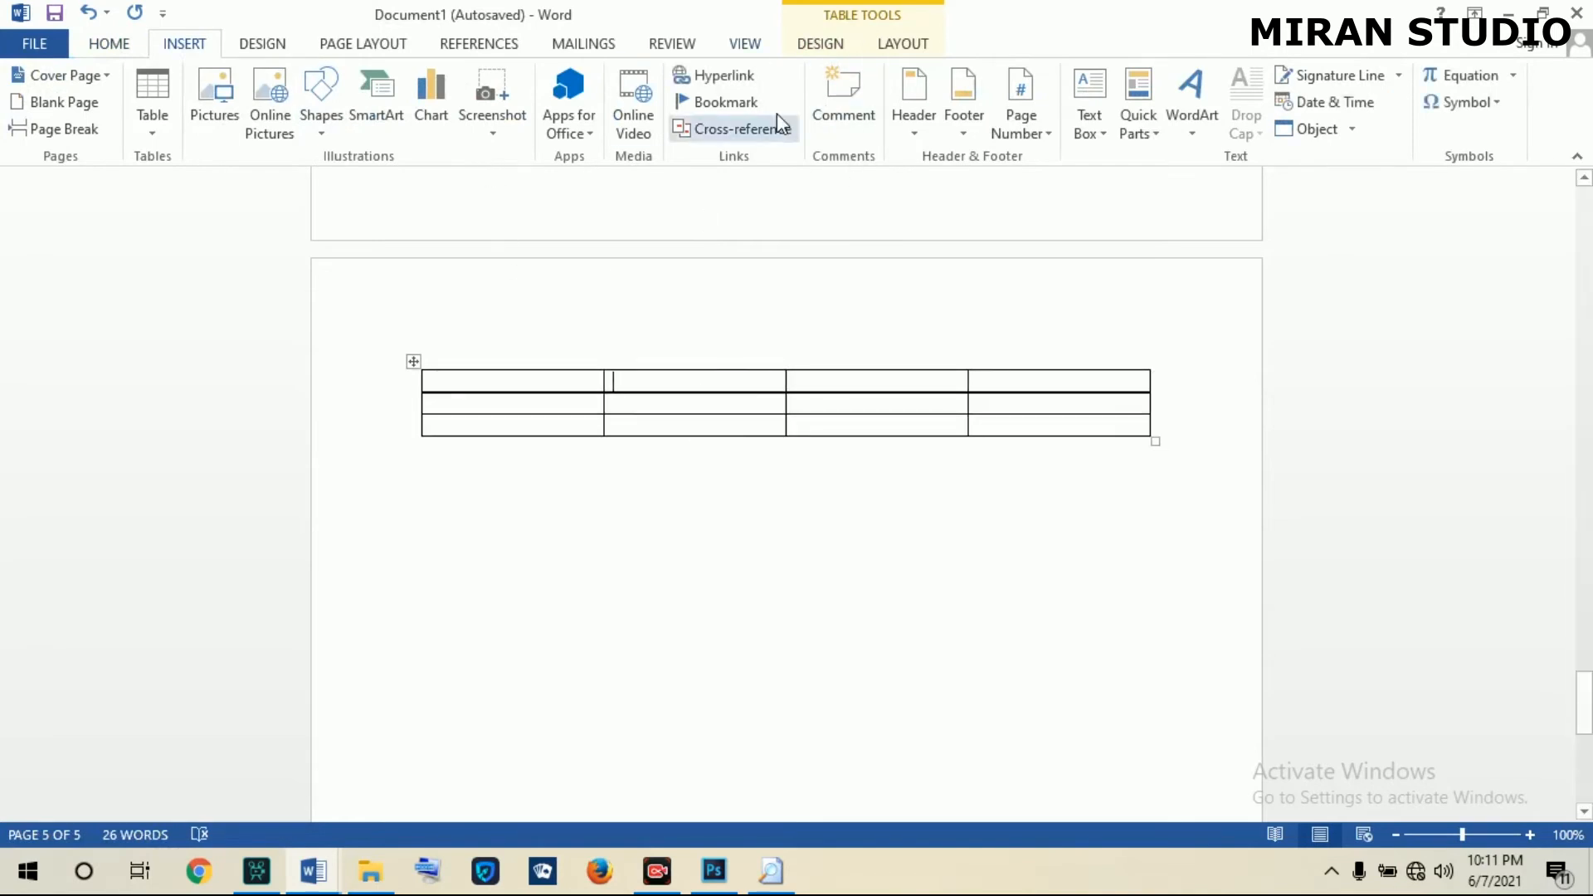
left_click(905, 43)
left_click(820, 46)
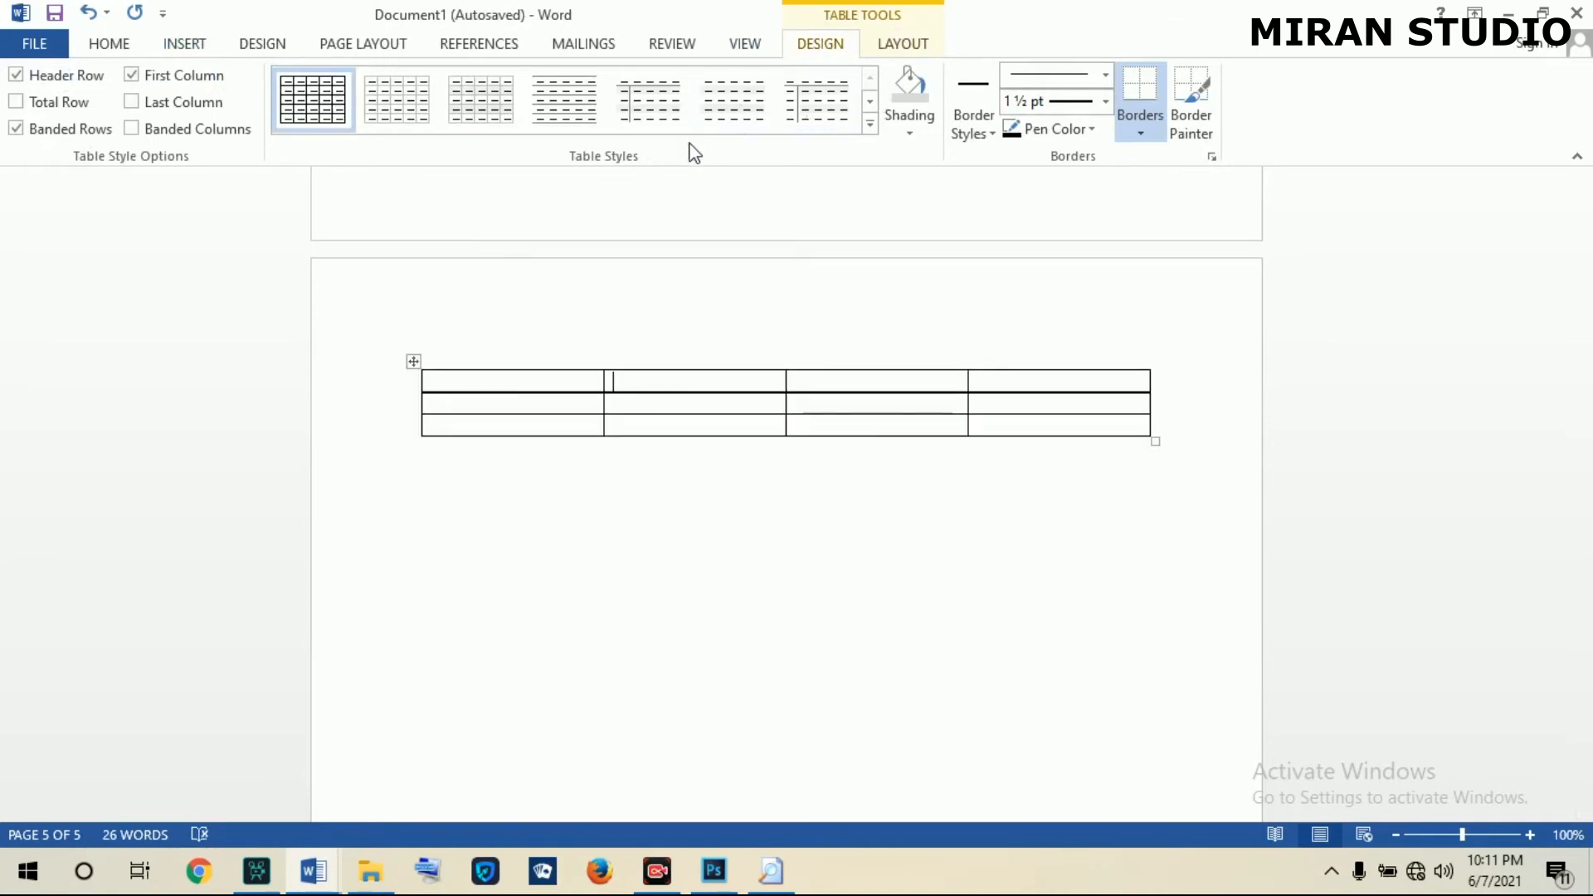
left_click(869, 126)
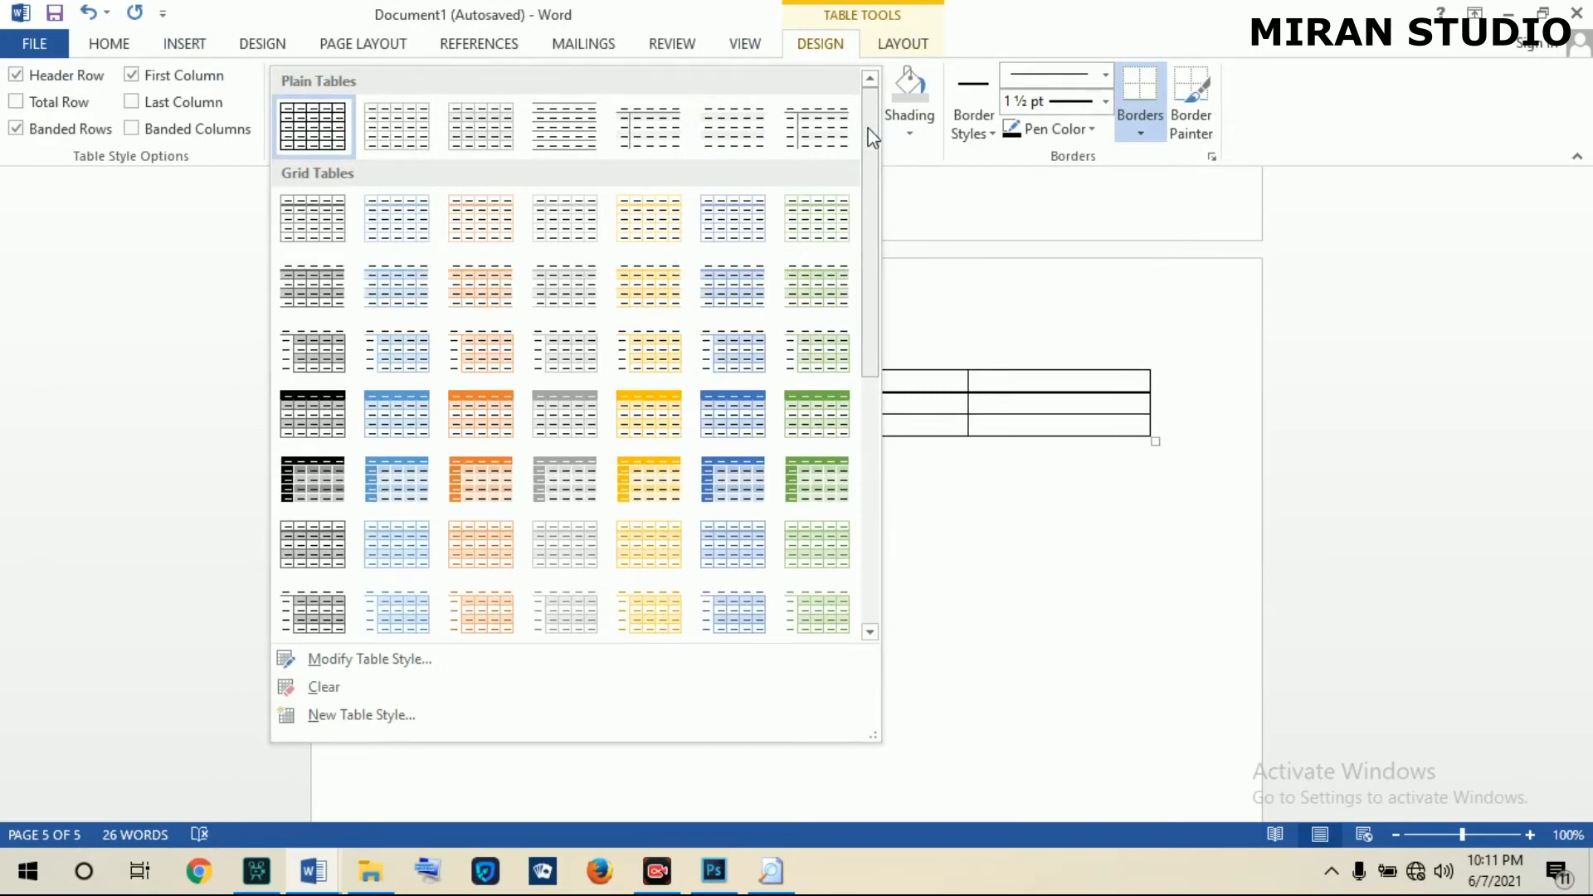
left_click(1191, 141)
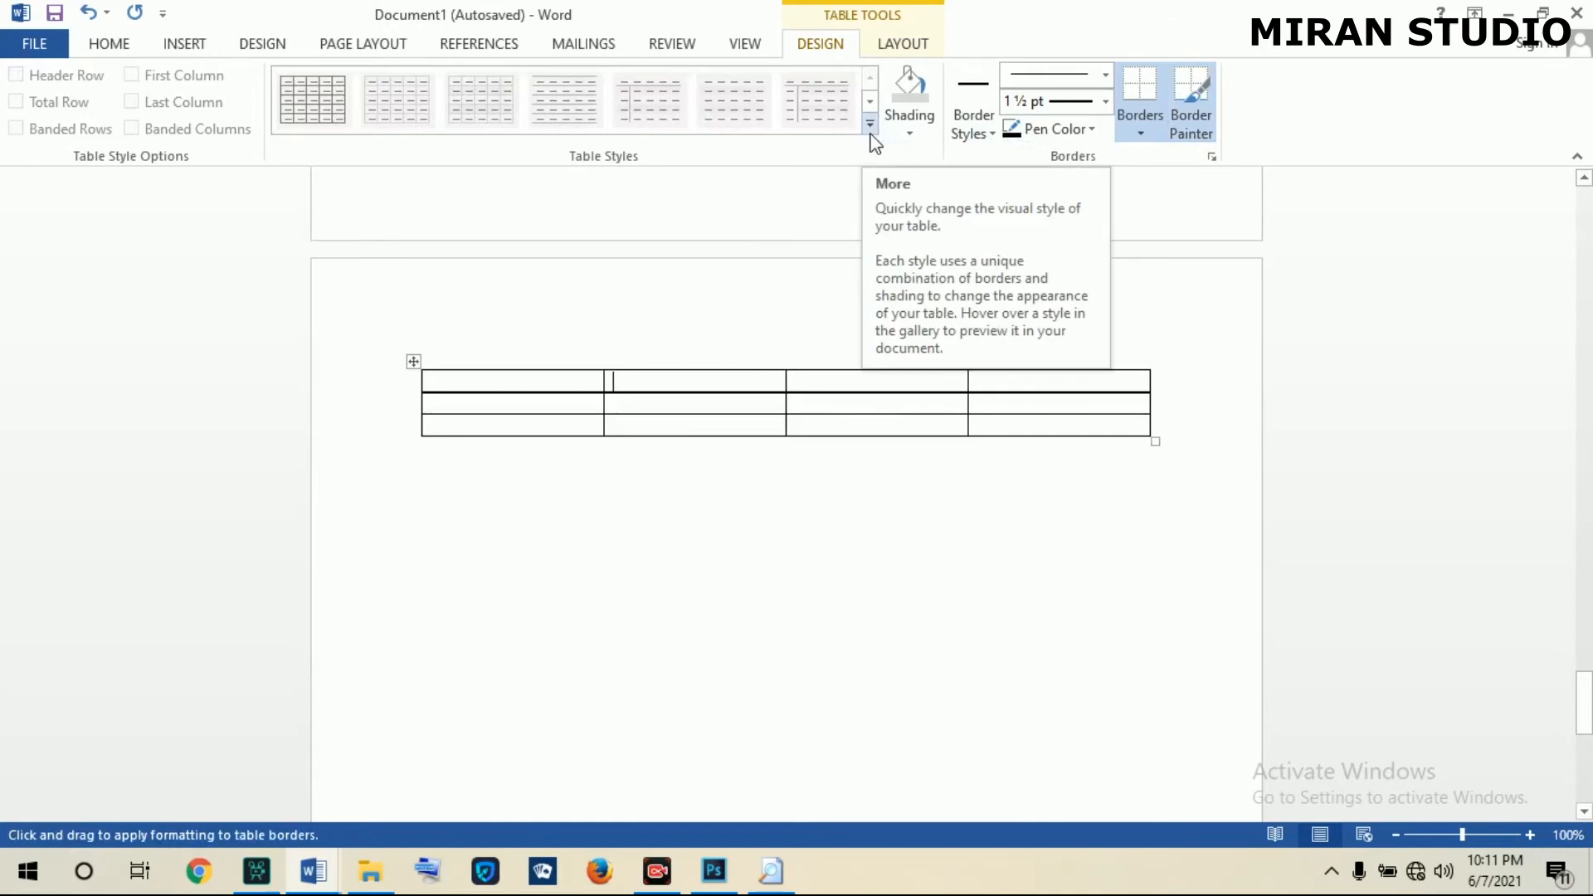
Draw an extra cell with solid side borders below the first column of the four-column table.
left_click(904, 47)
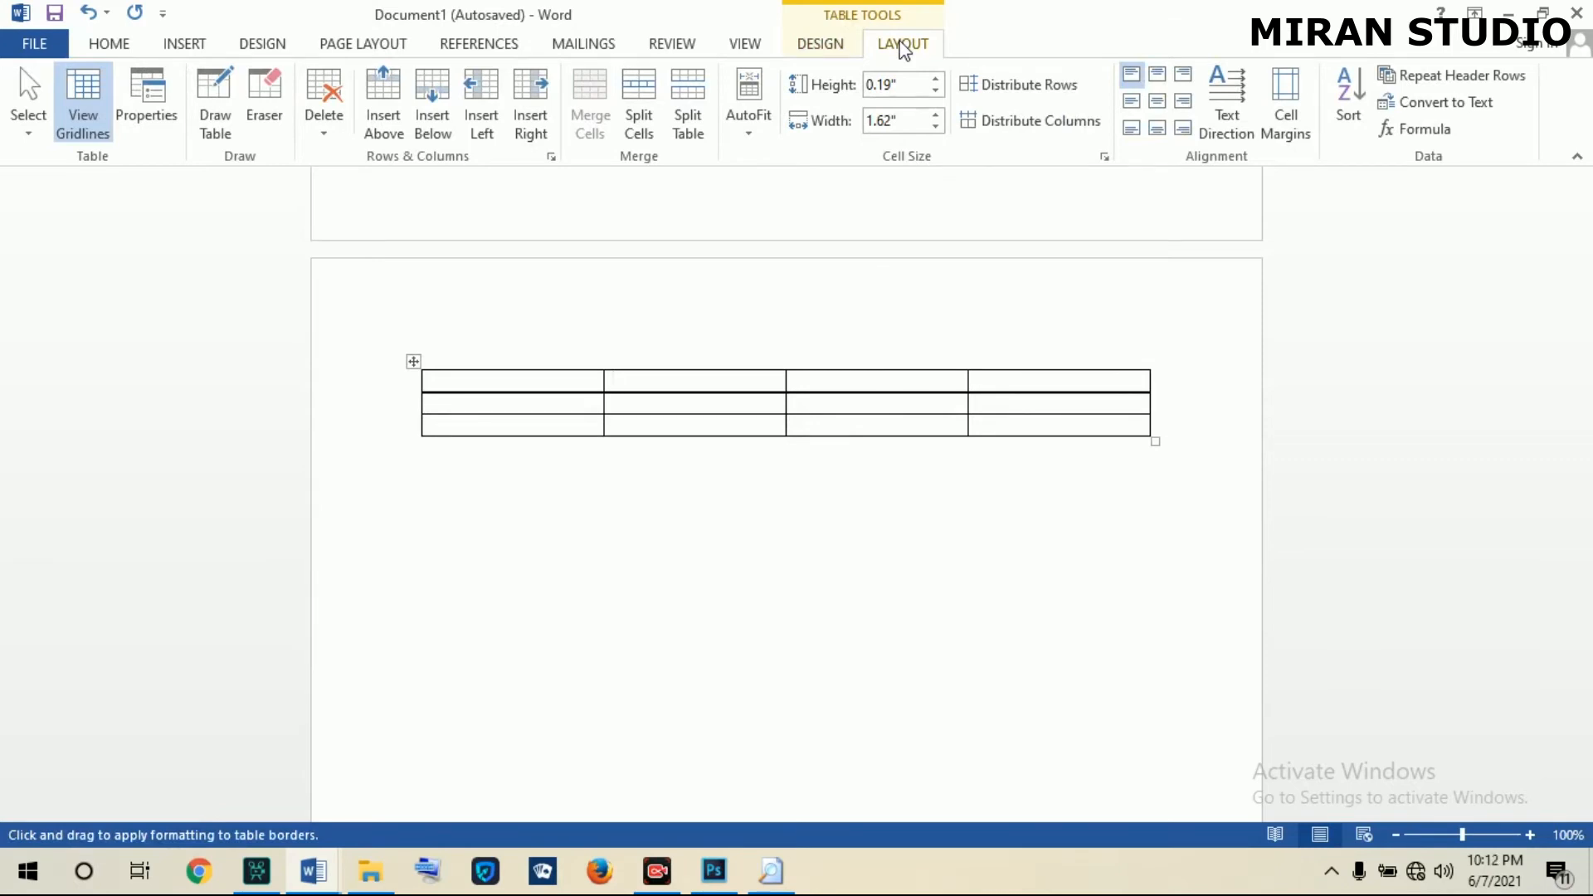
left_click(215, 125)
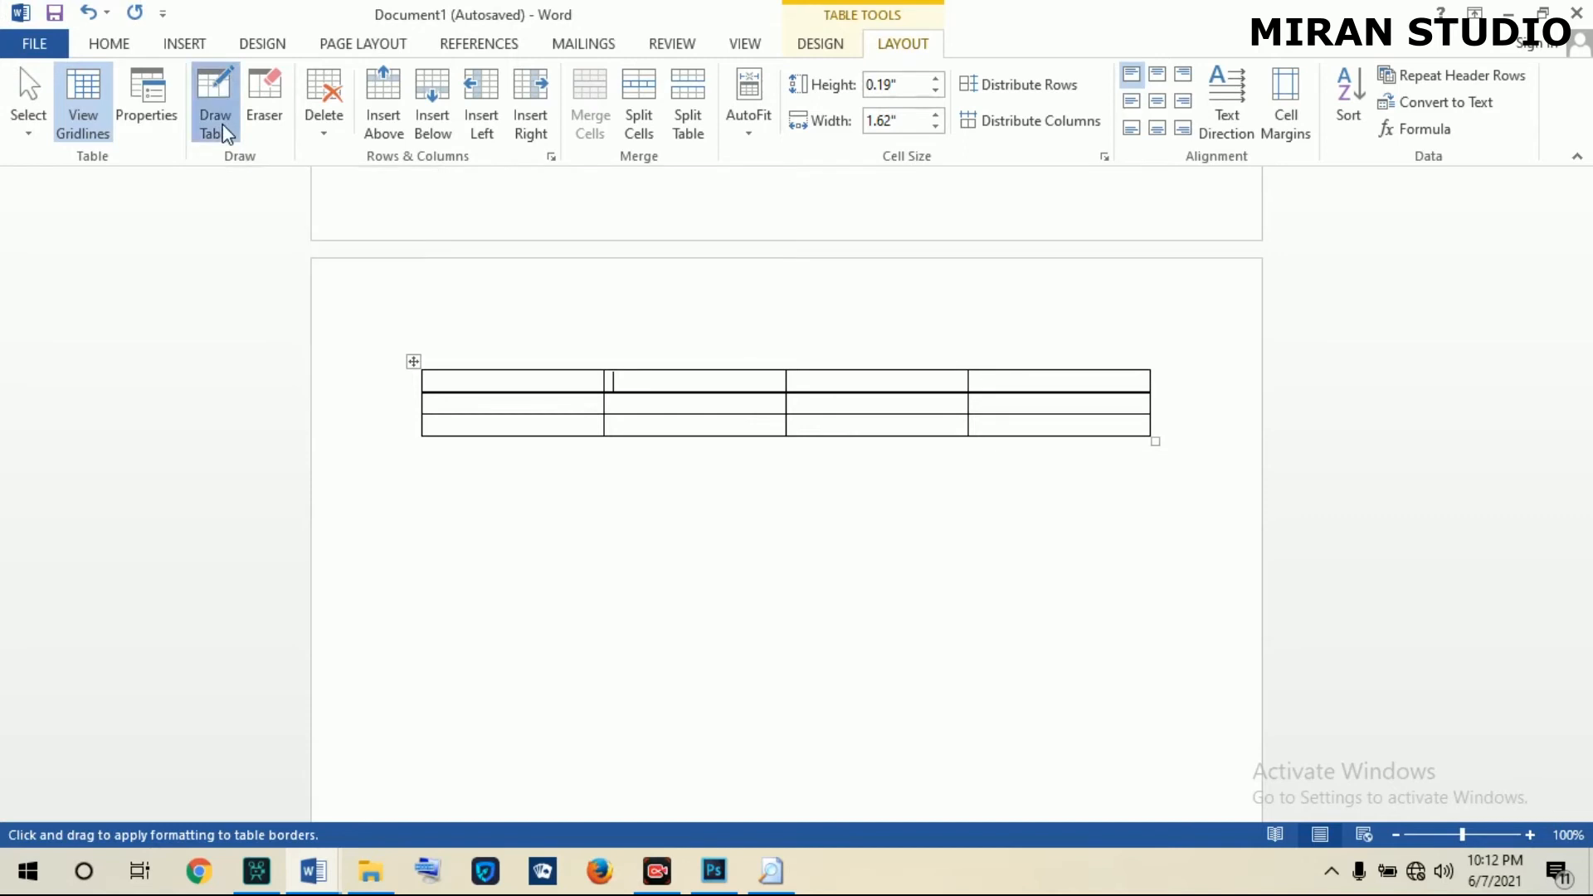
mouse_move(419, 436)
left_mouse_down()
mouse_move(567, 486)
mouse_move(607, 483)
mouse_move(591, 452)
mouse_move(606, 455)
left_mouse_up()
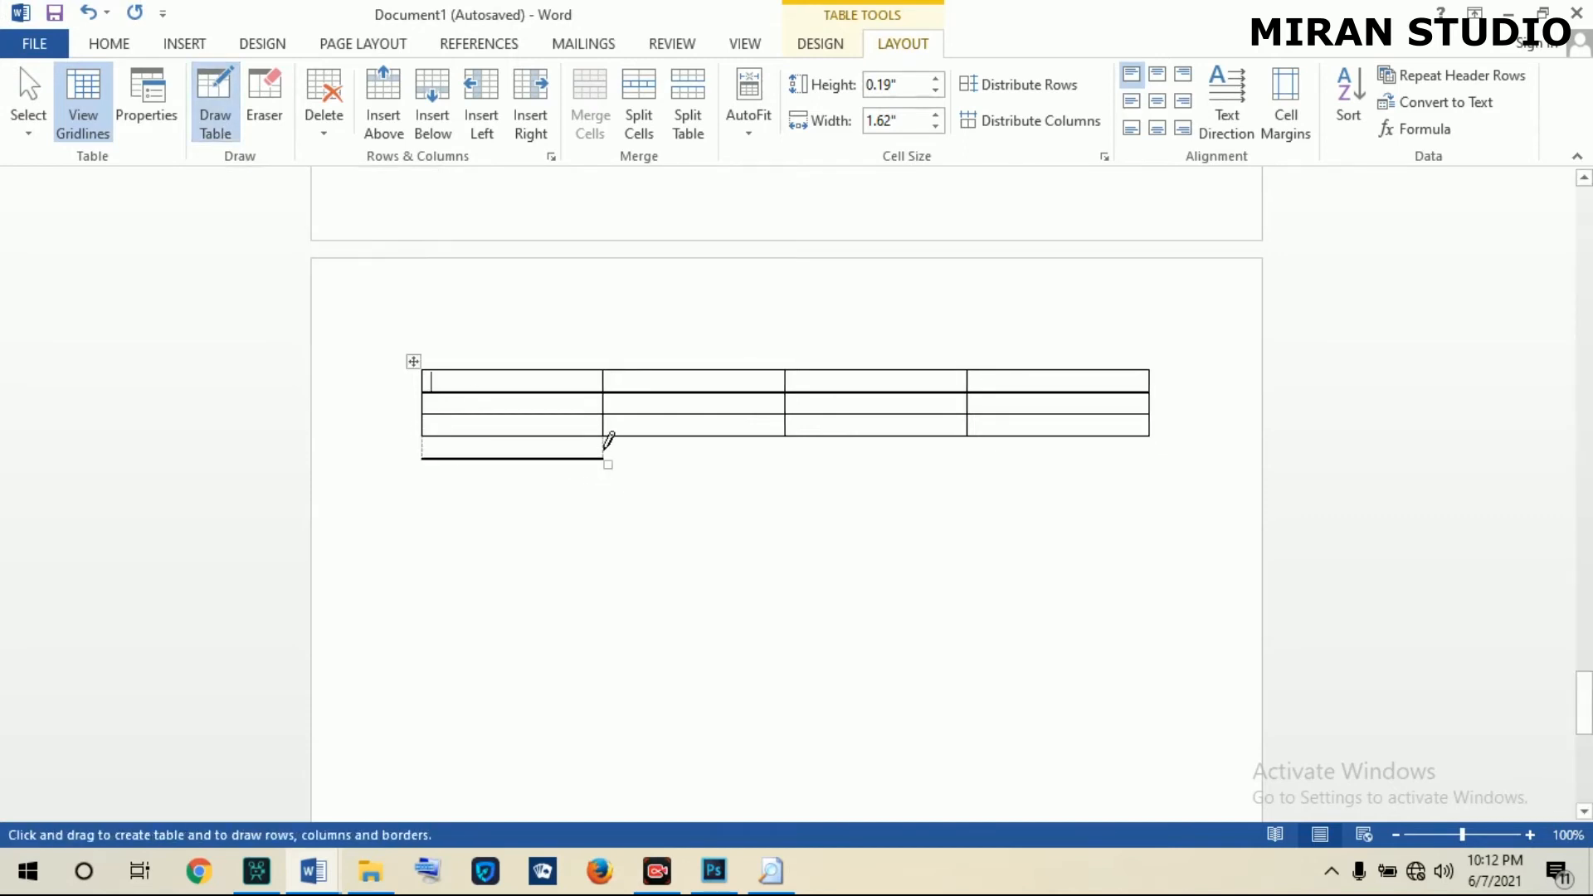
left_click(423, 447)
Erase the bottom and side borders of the extra cell below the table's first column.
left_click(265, 116)
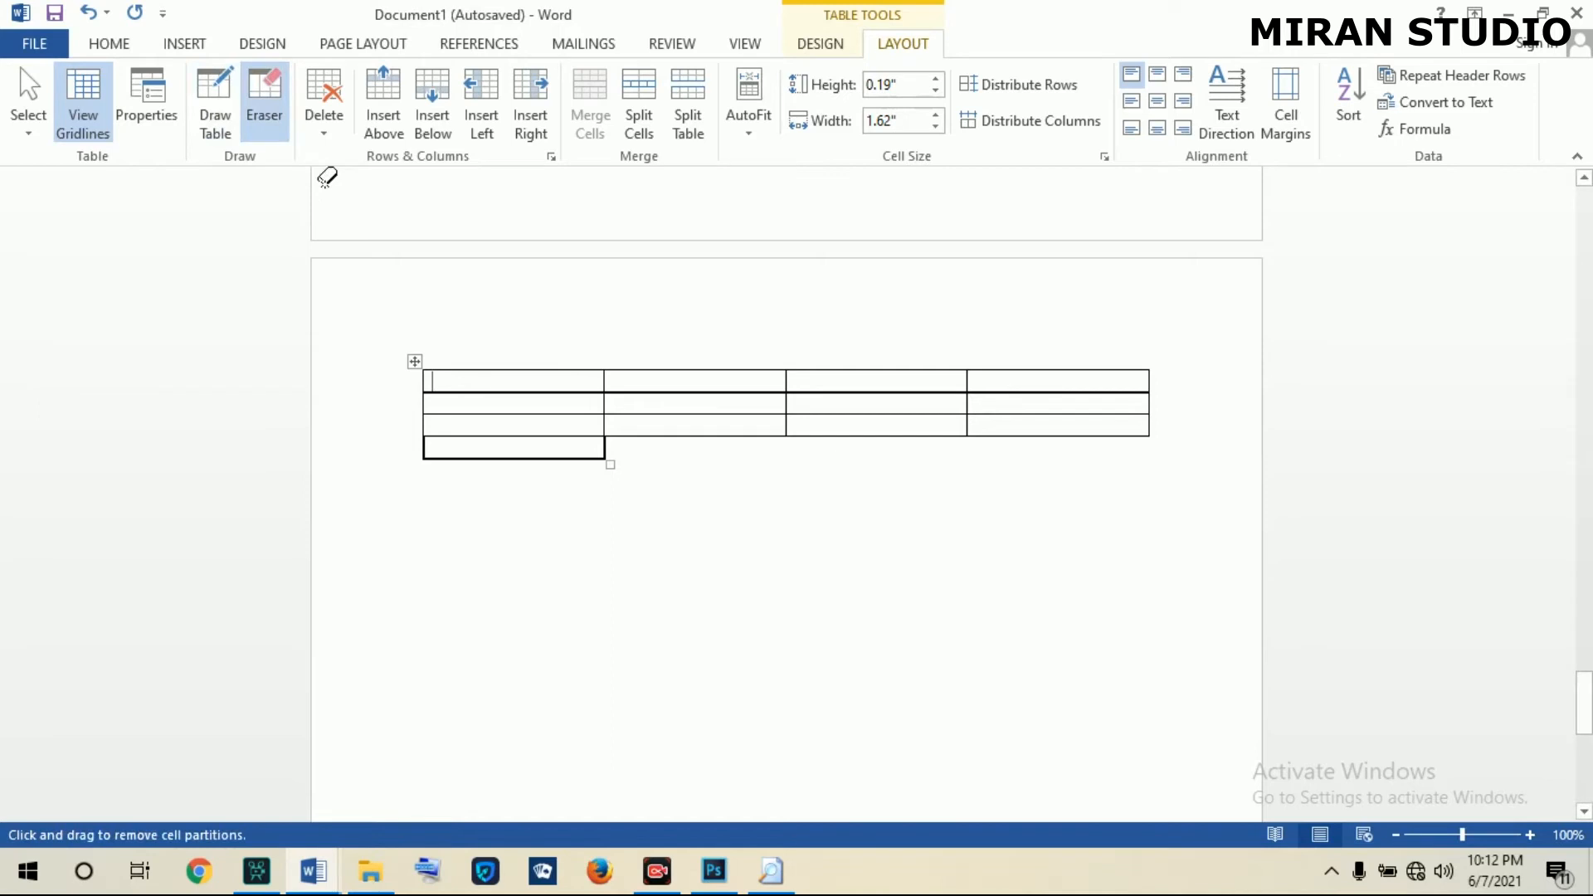
left_click(517, 458)
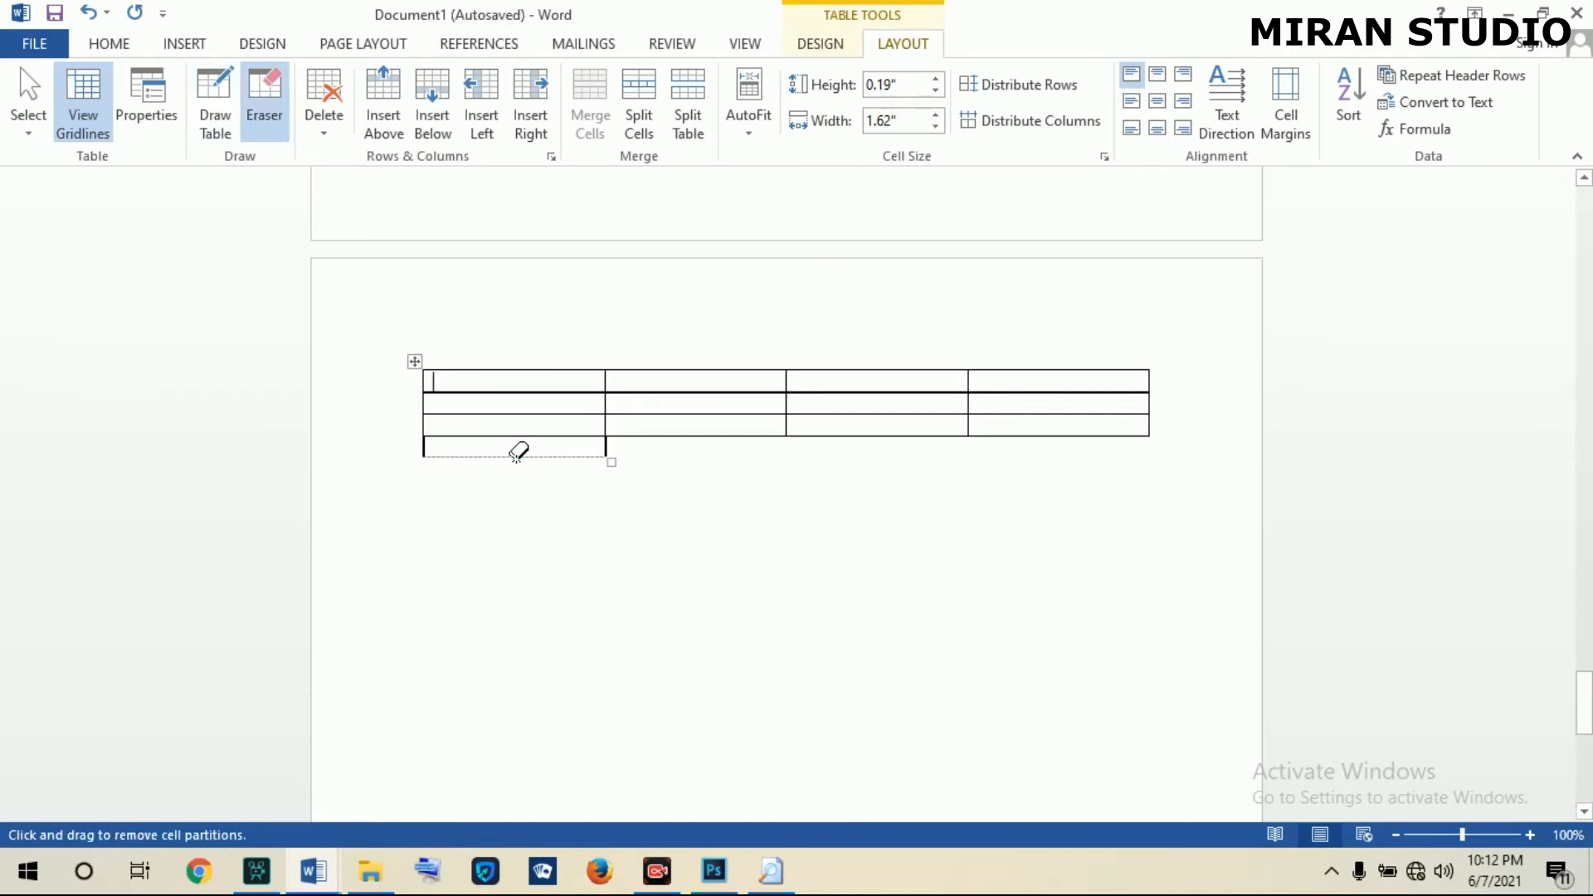
left_click(605, 443)
left_click(423, 447)
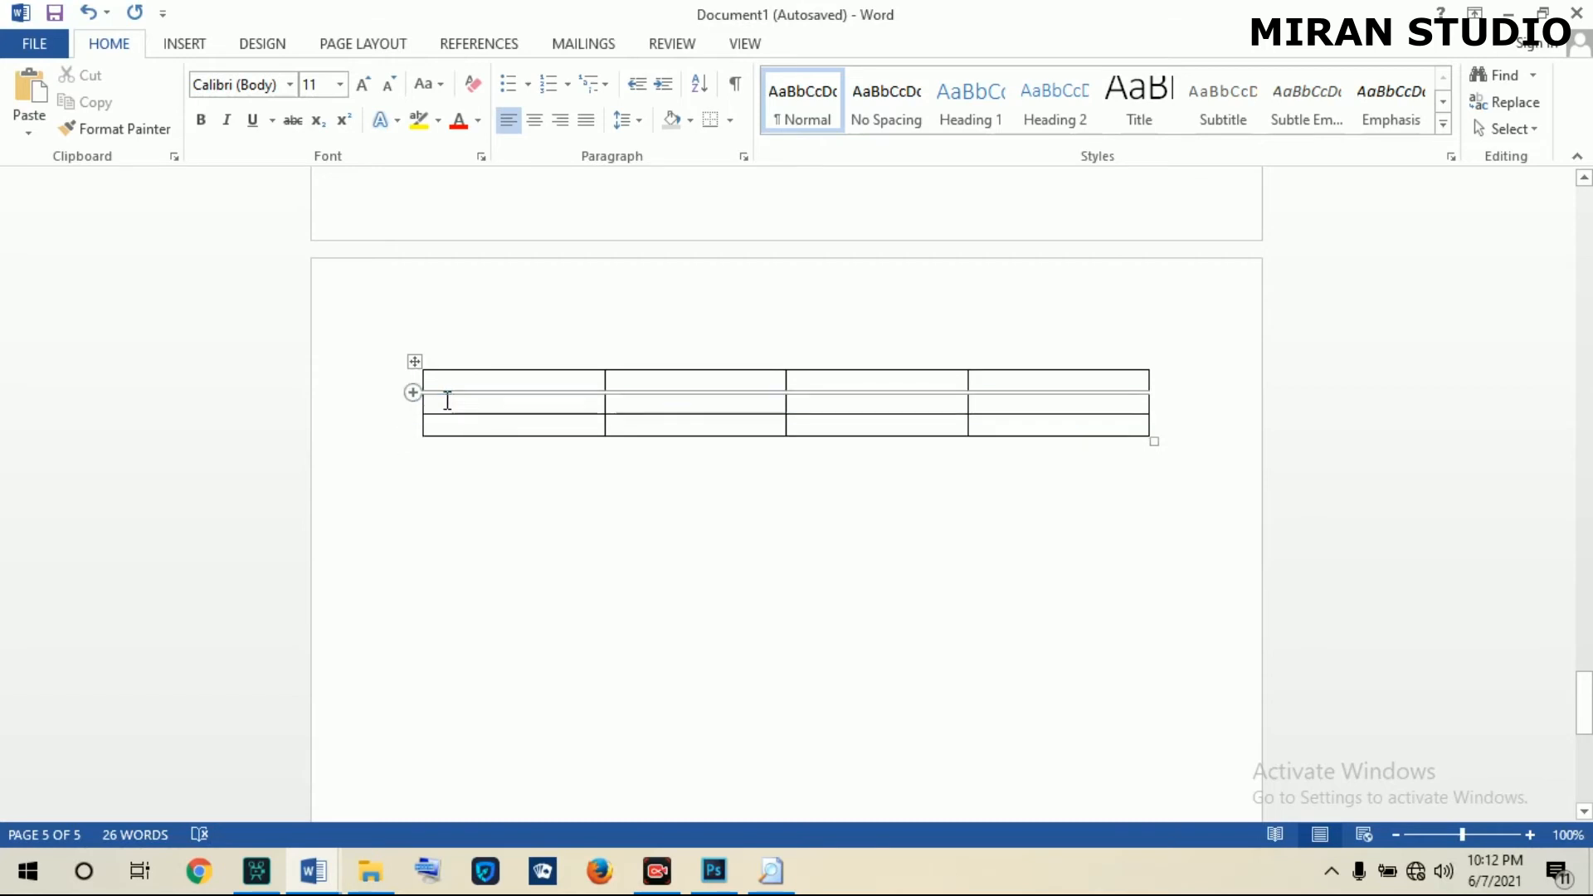
Erase the horizontal lines between the rows in the table's second and third columns, leaving one tall cell in each.
left_click(494, 425)
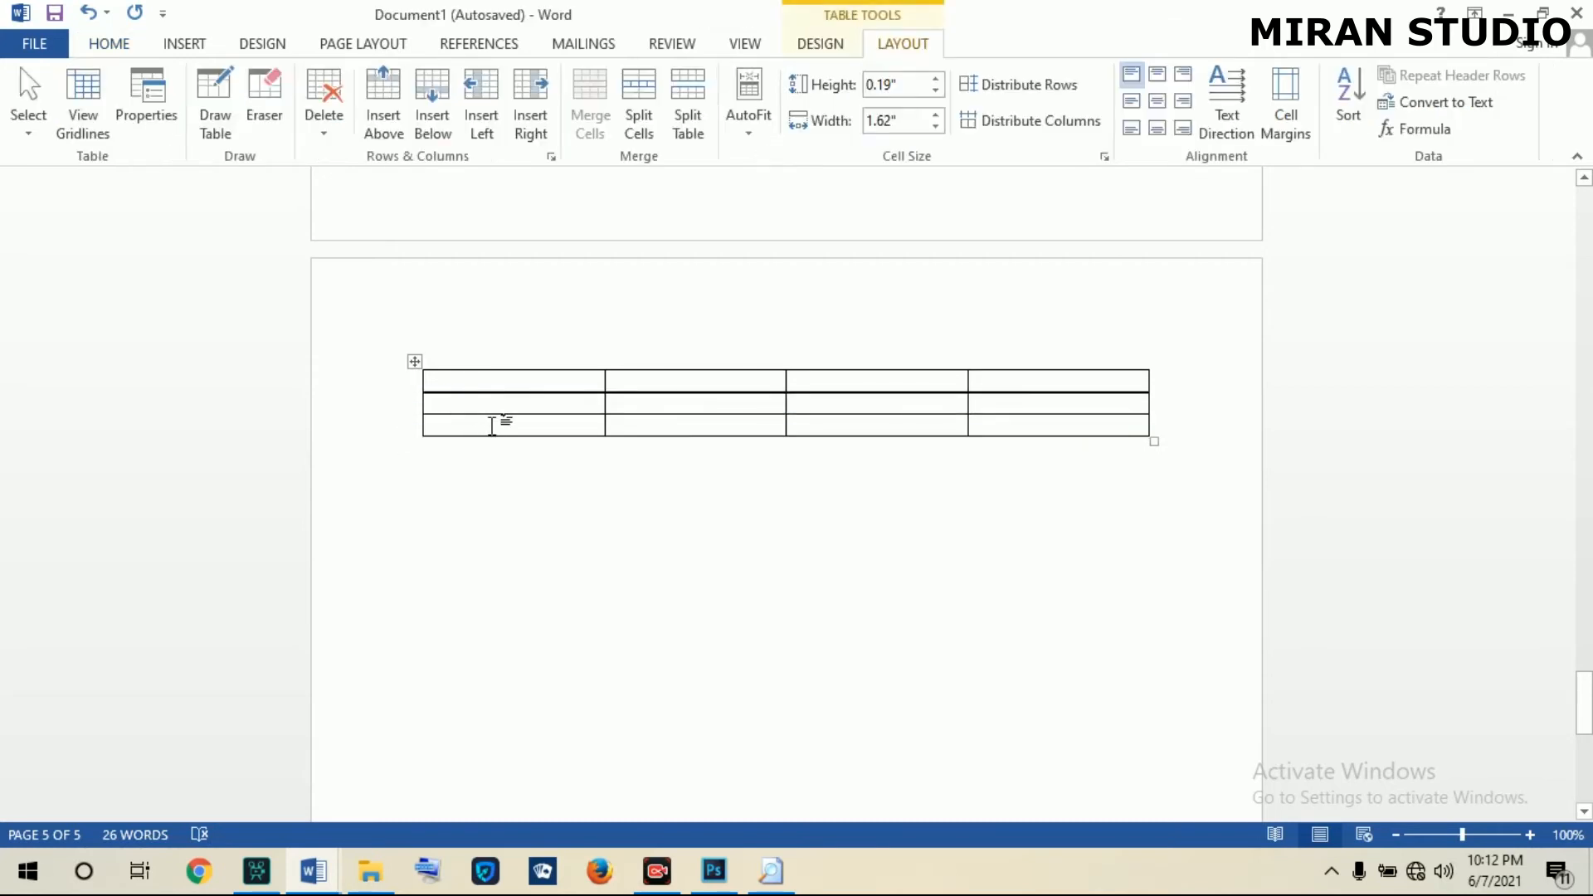
left_click(265, 99)
left_click(682, 390)
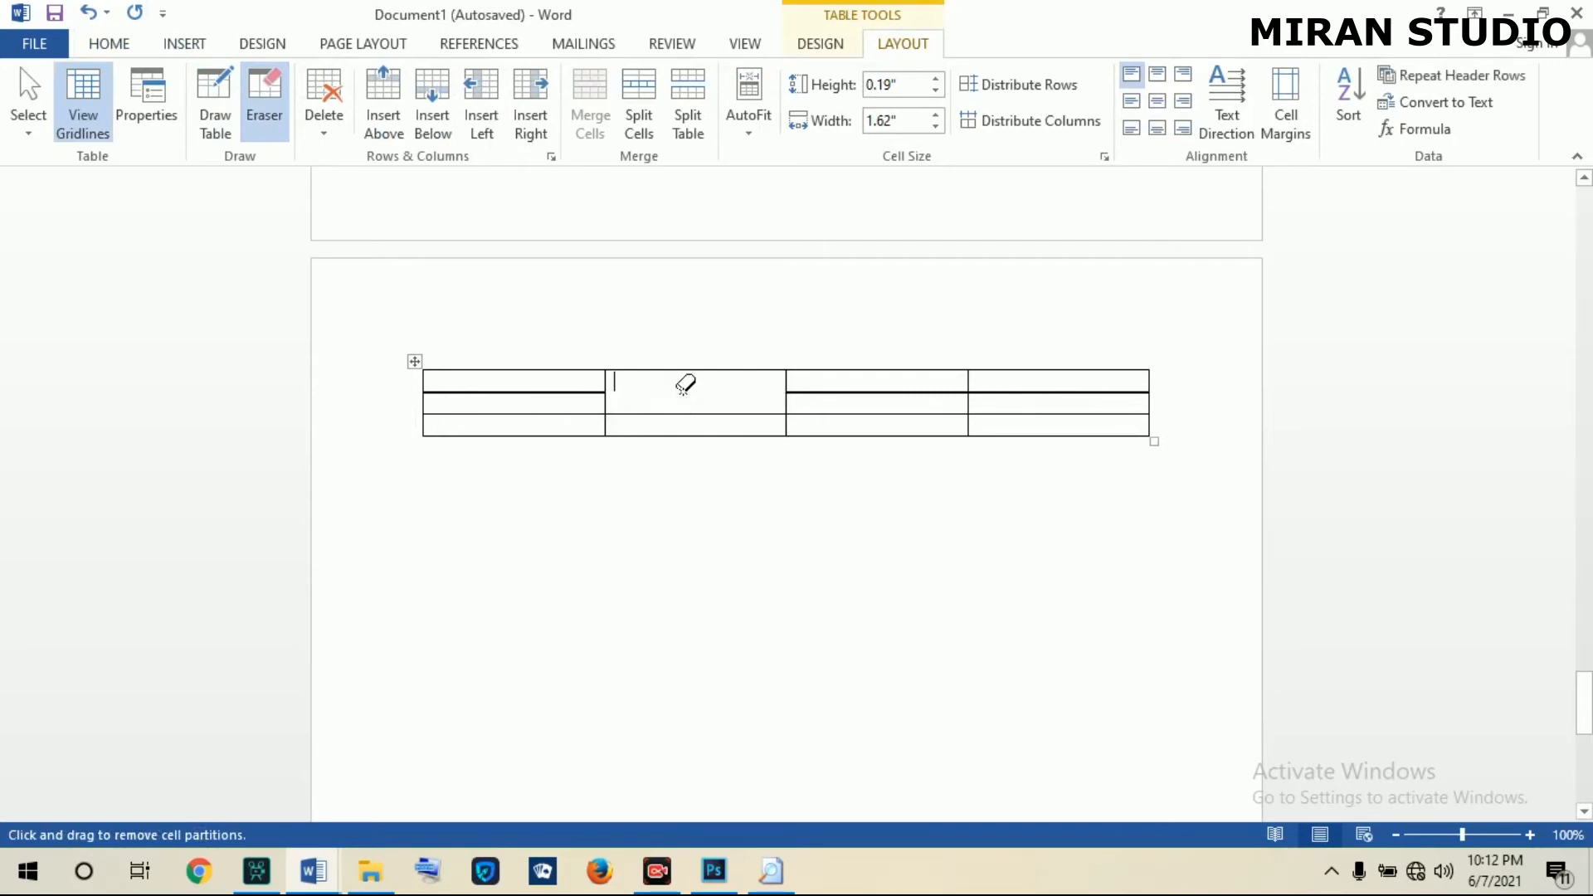
left_click(688, 413)
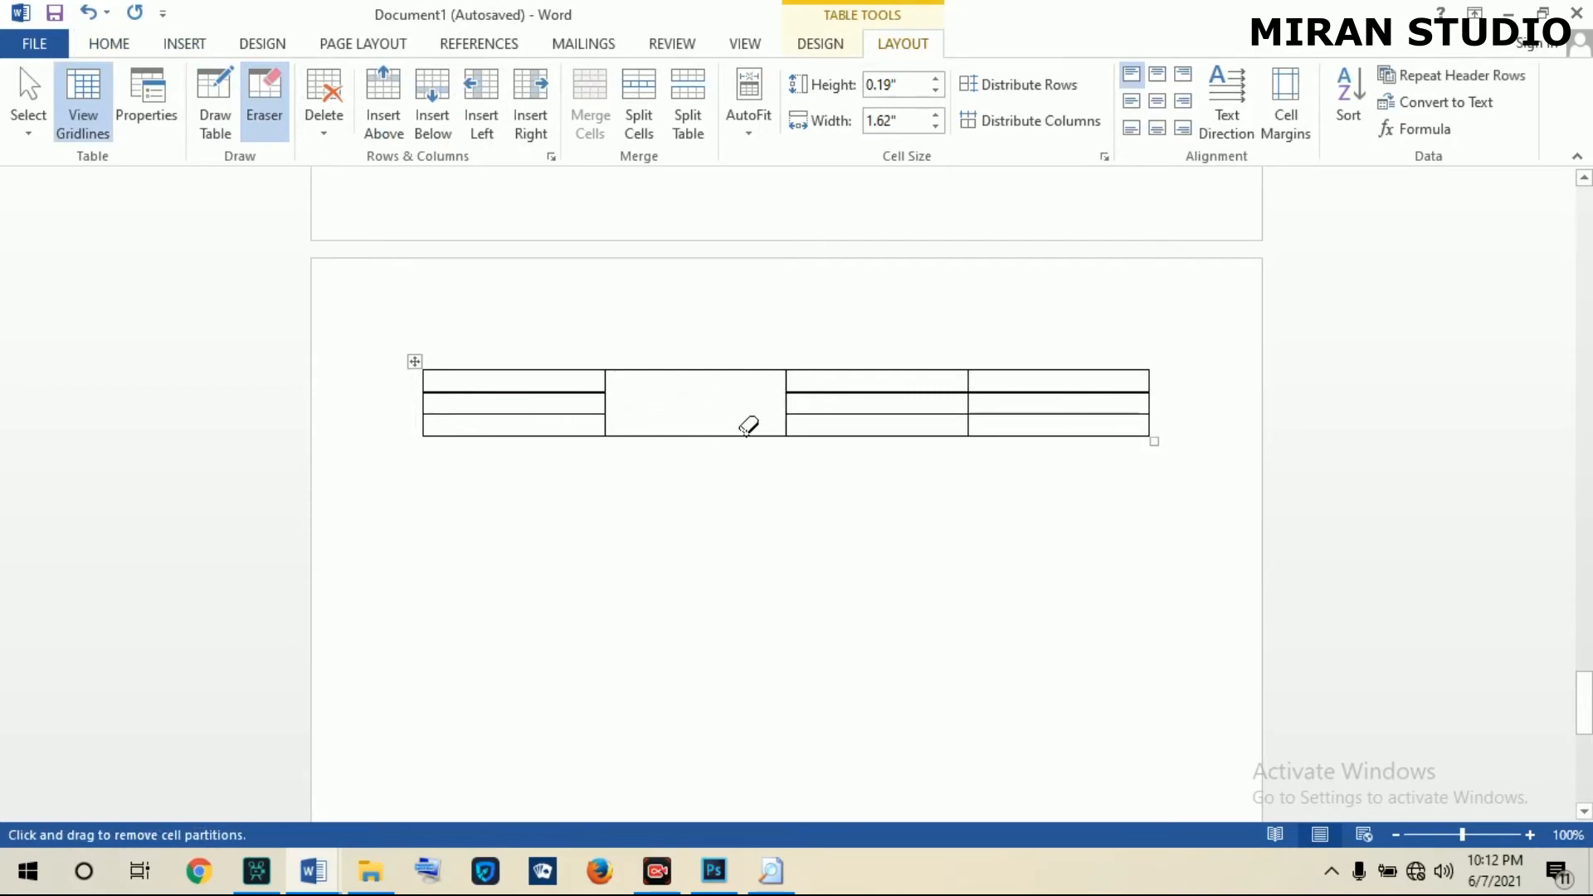
left_click(821, 388)
left_click(830, 411)
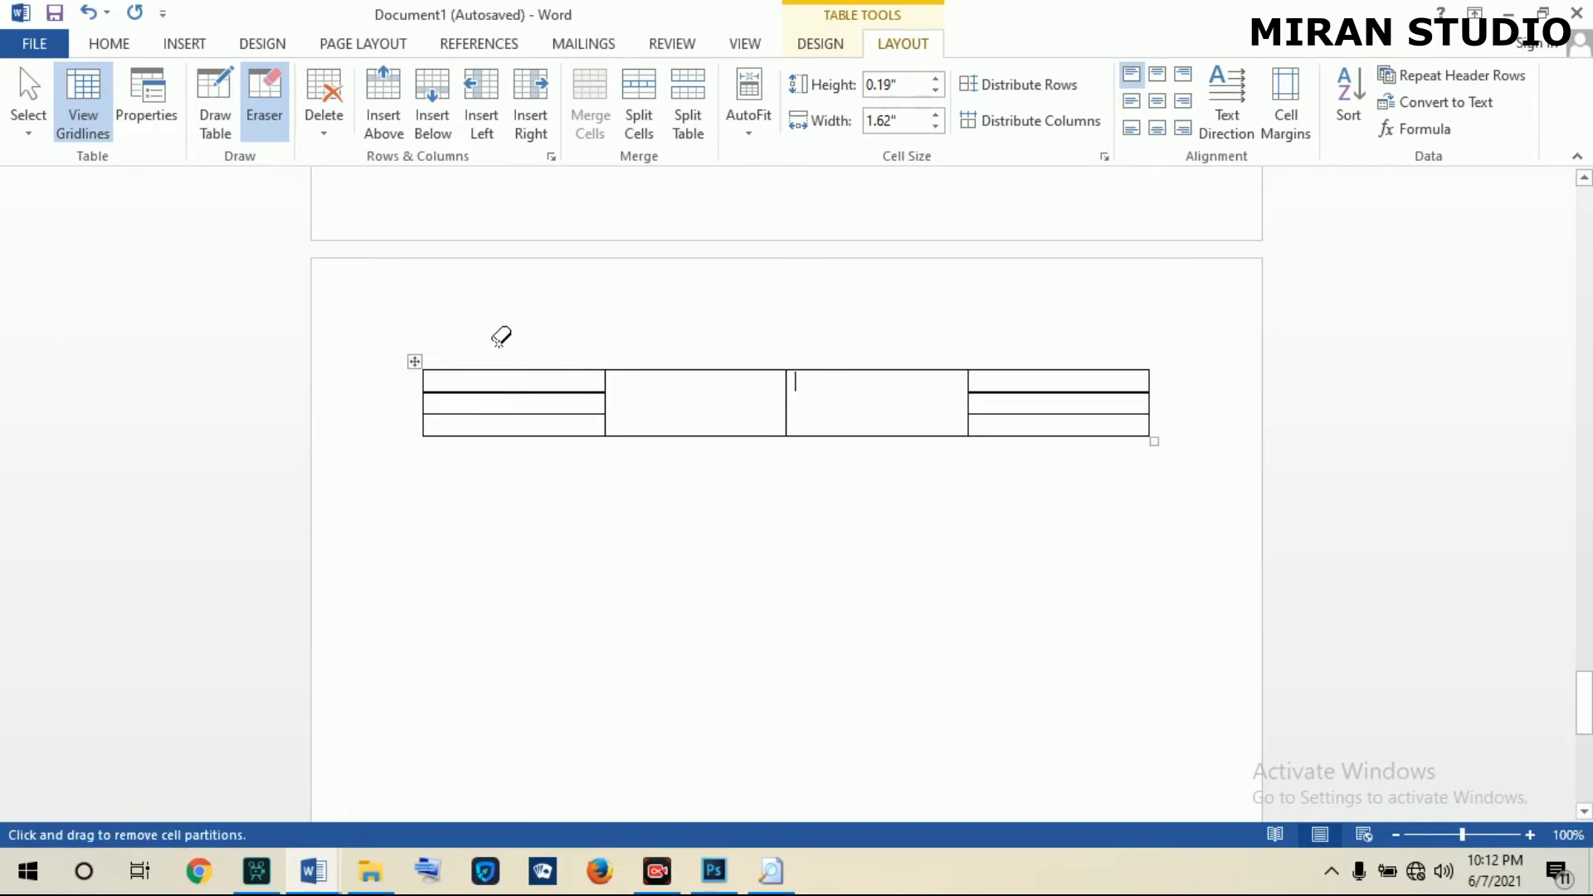
left_click(324, 124)
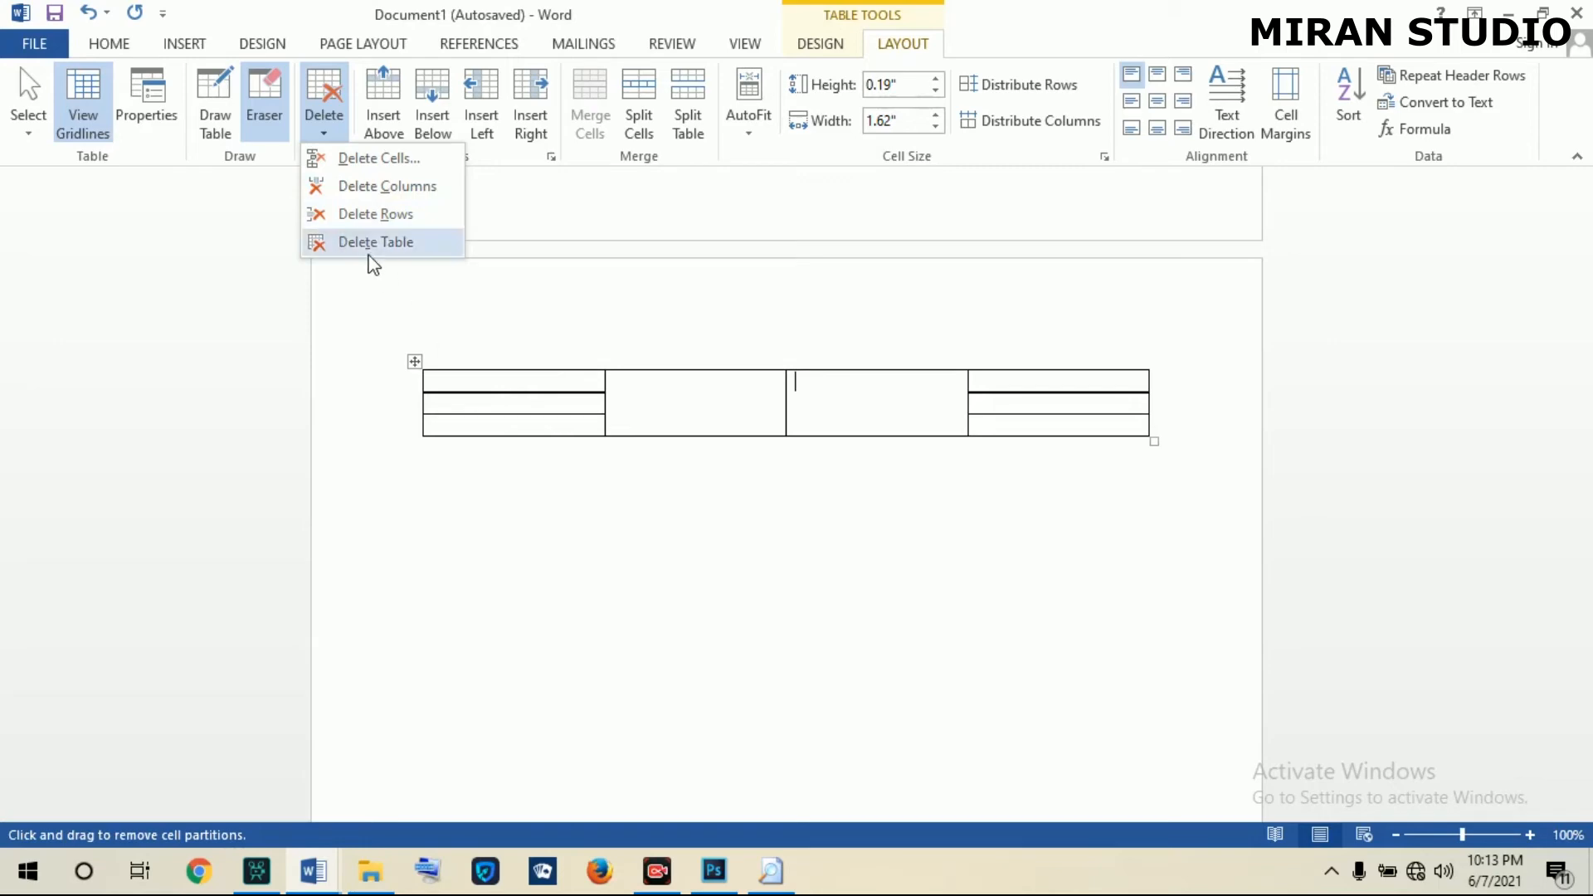
left_click(472, 379)
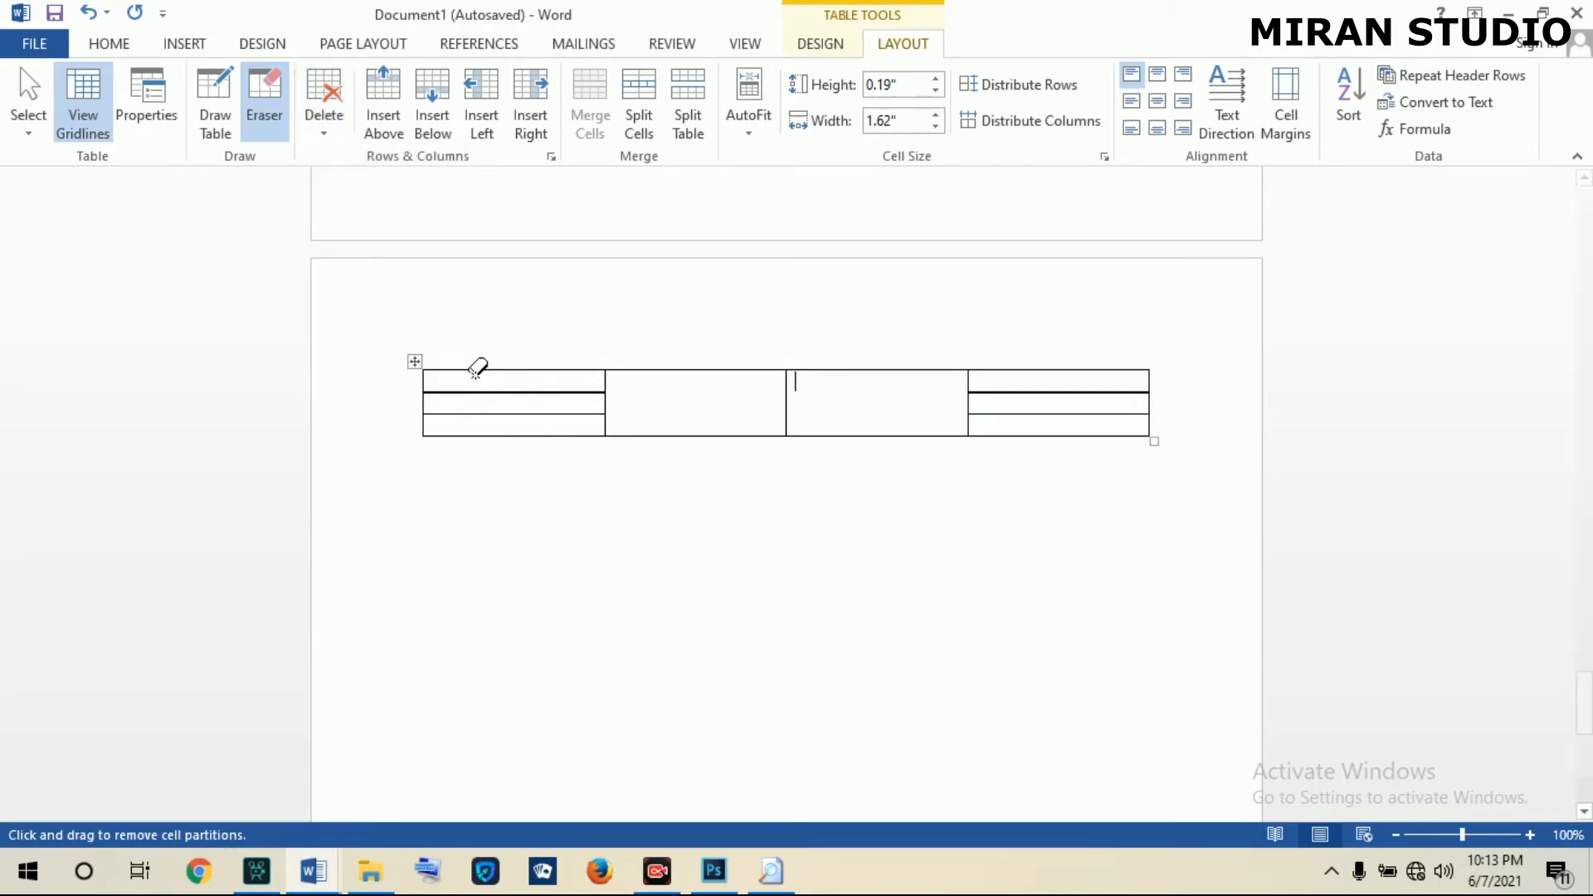
key("Escape")
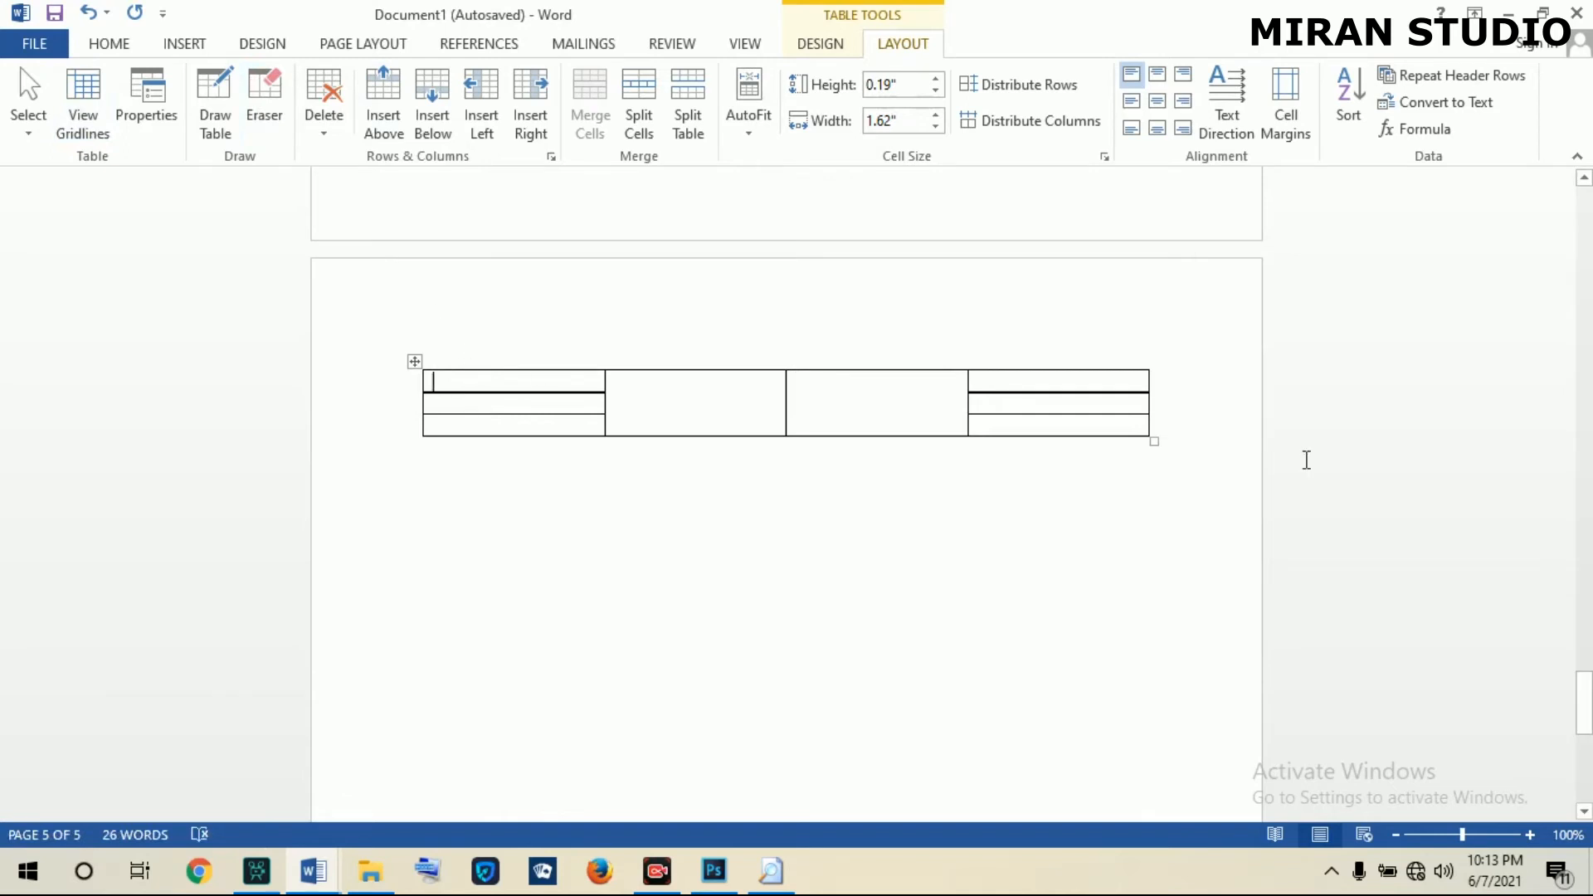
Delete the two empty rows below the french row of the languages table.
left_click_drag(1584, 704, 1581, 362)
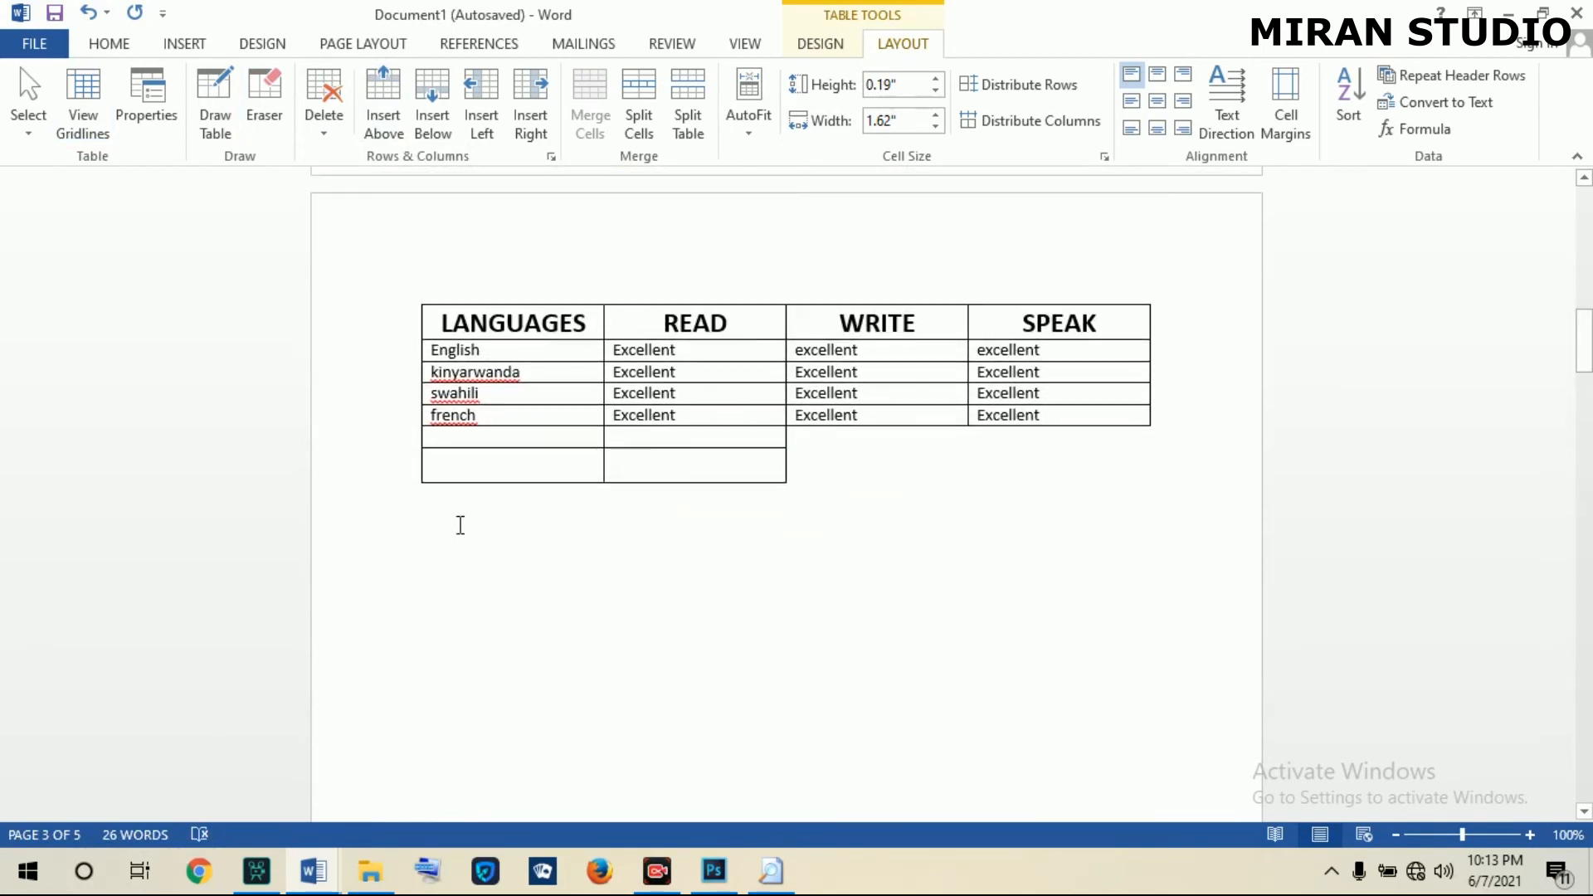
left_click(442, 437)
left_click(326, 125)
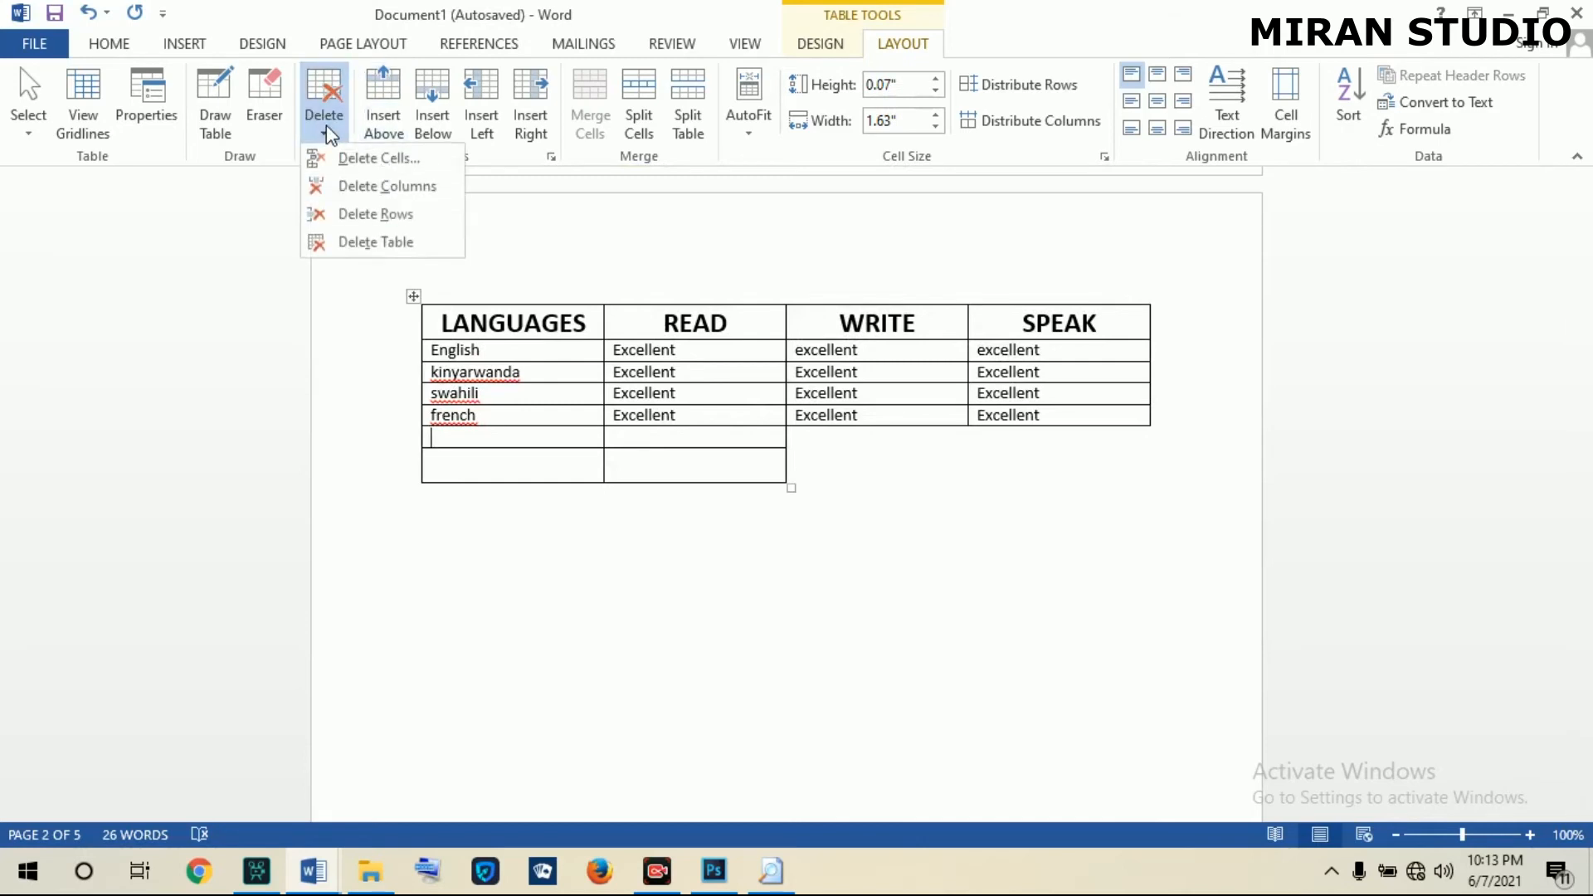
left_click(375, 214)
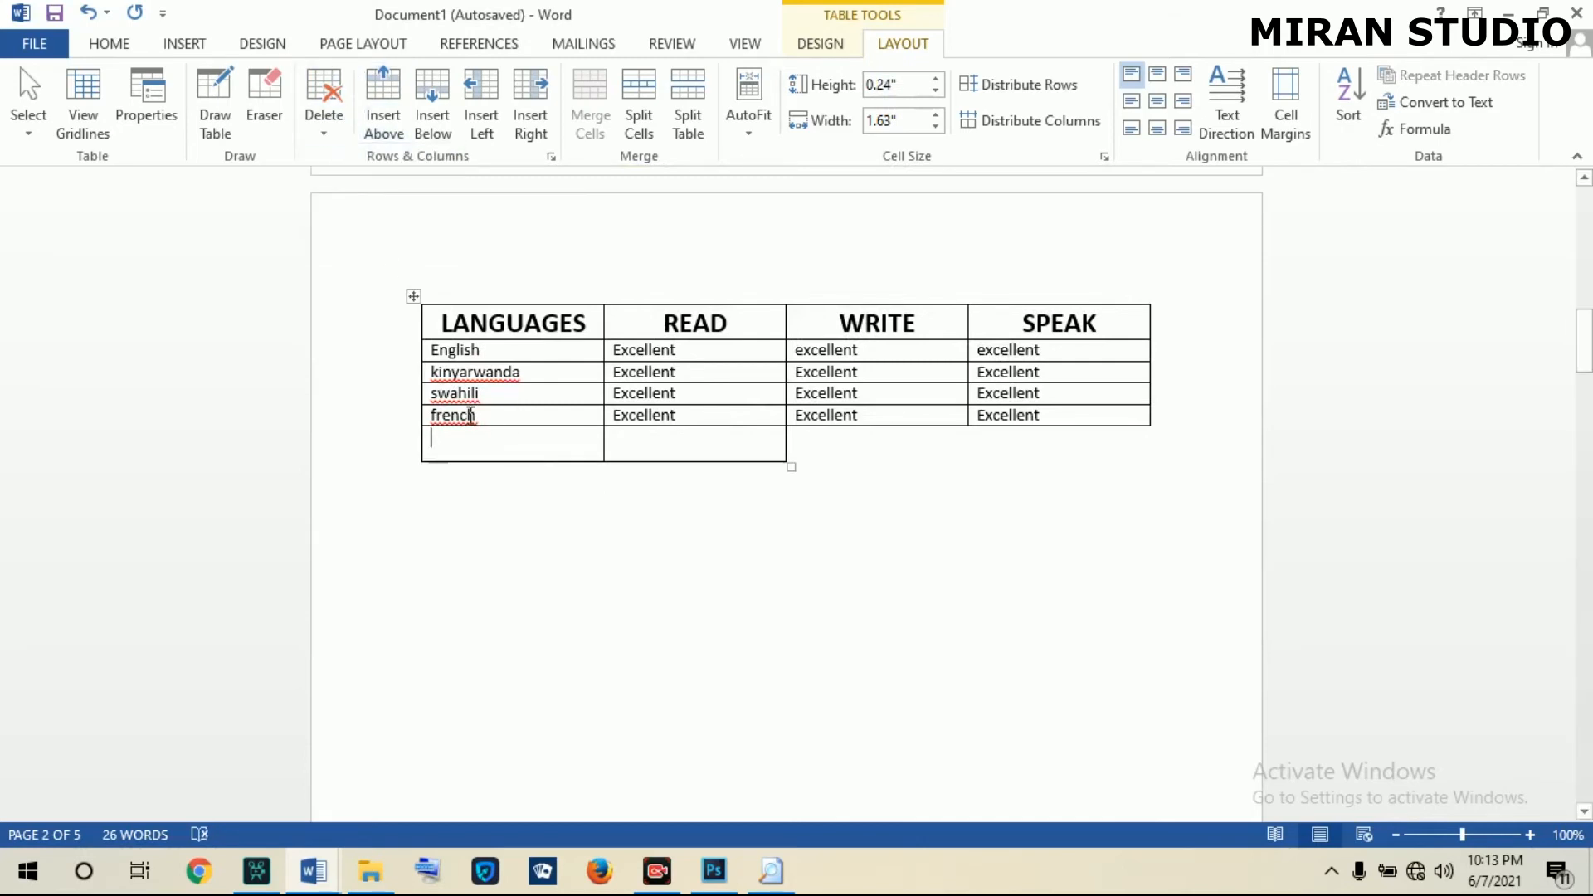
left_click(322, 123)
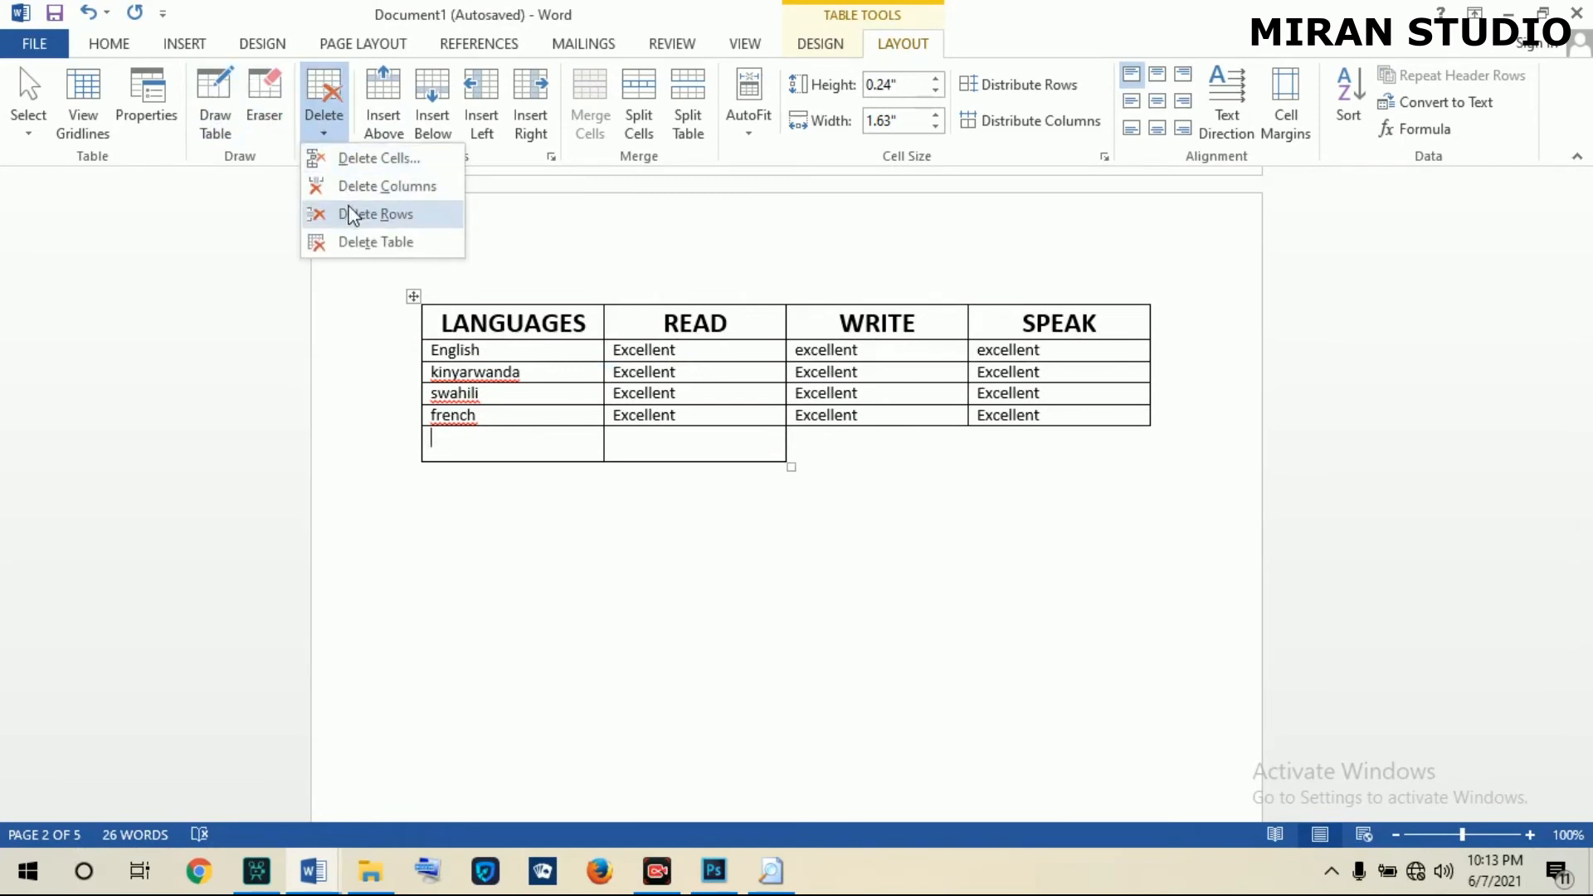
left_click(359, 213)
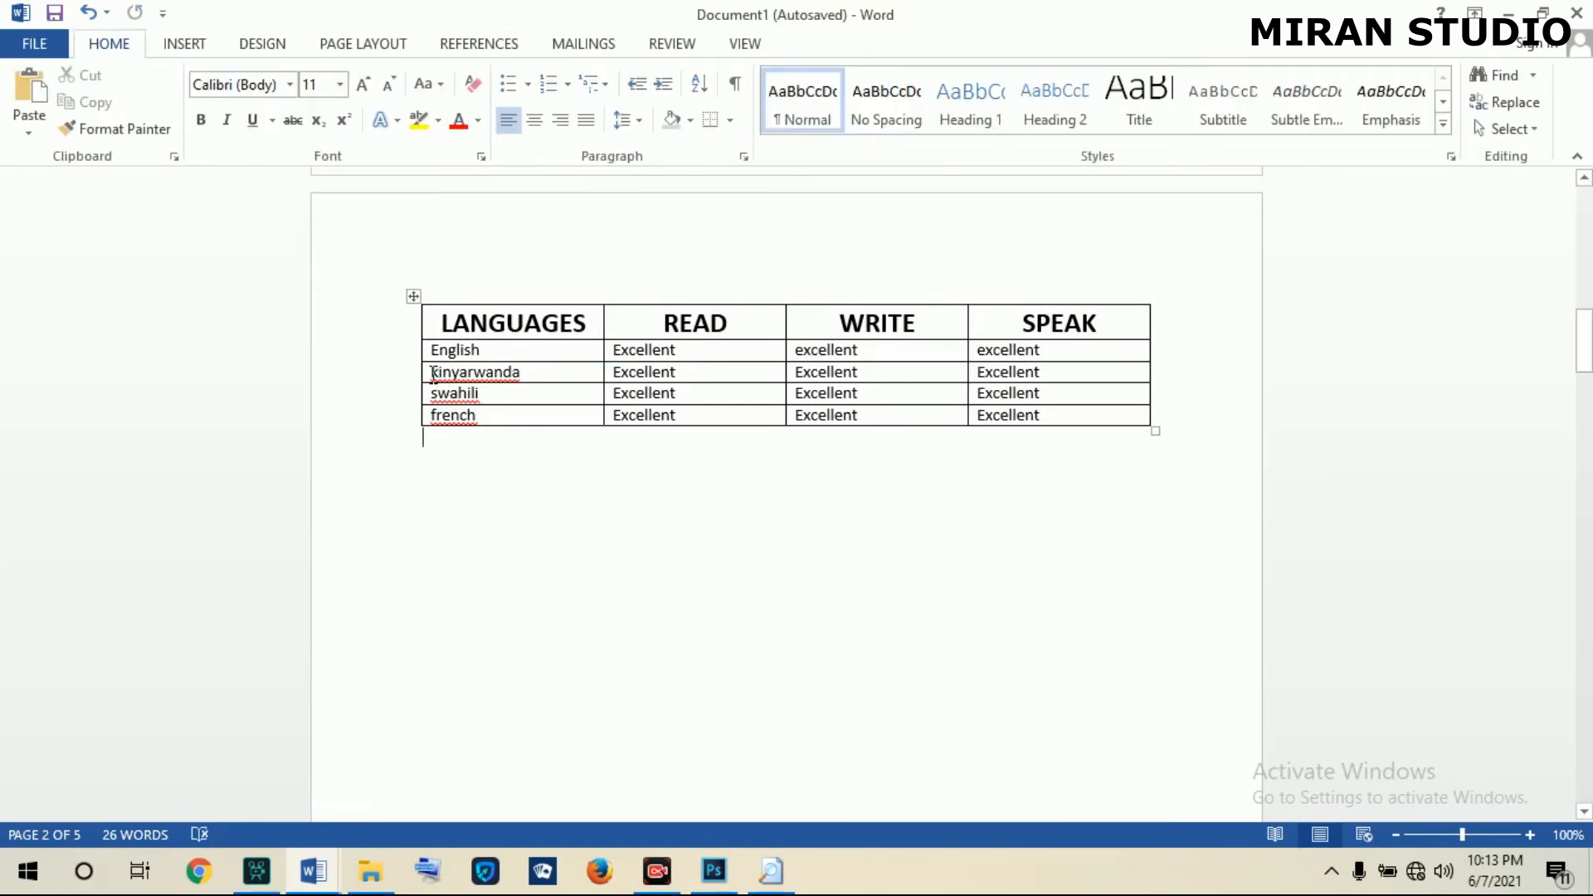
Delete the kinyarwanda row from the languages table and undo the deletion.
left_click(432, 372)
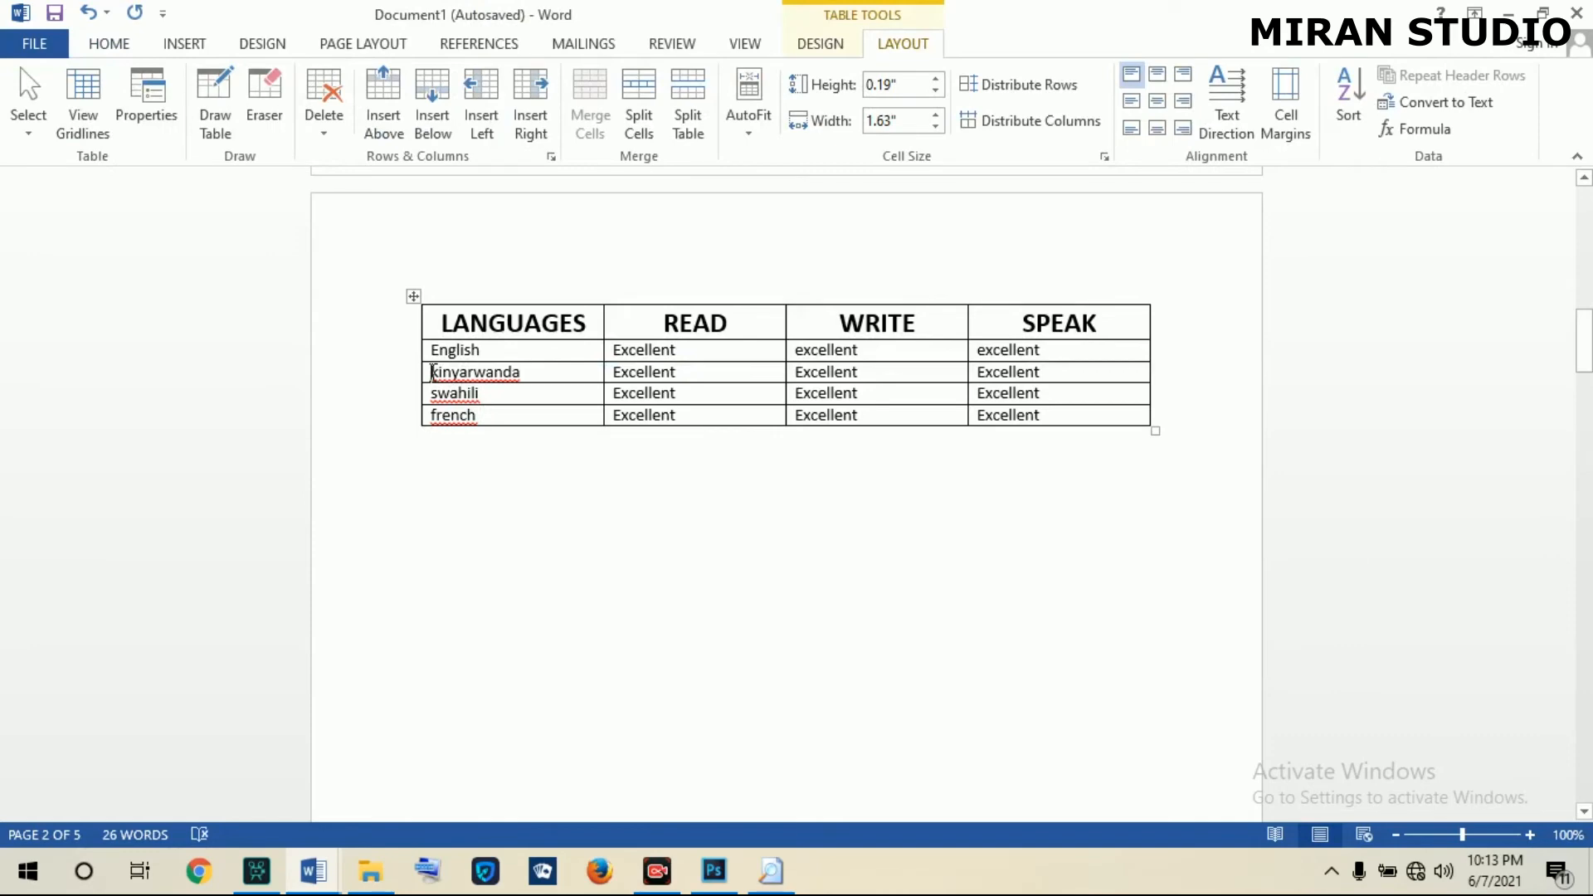
left_click(325, 124)
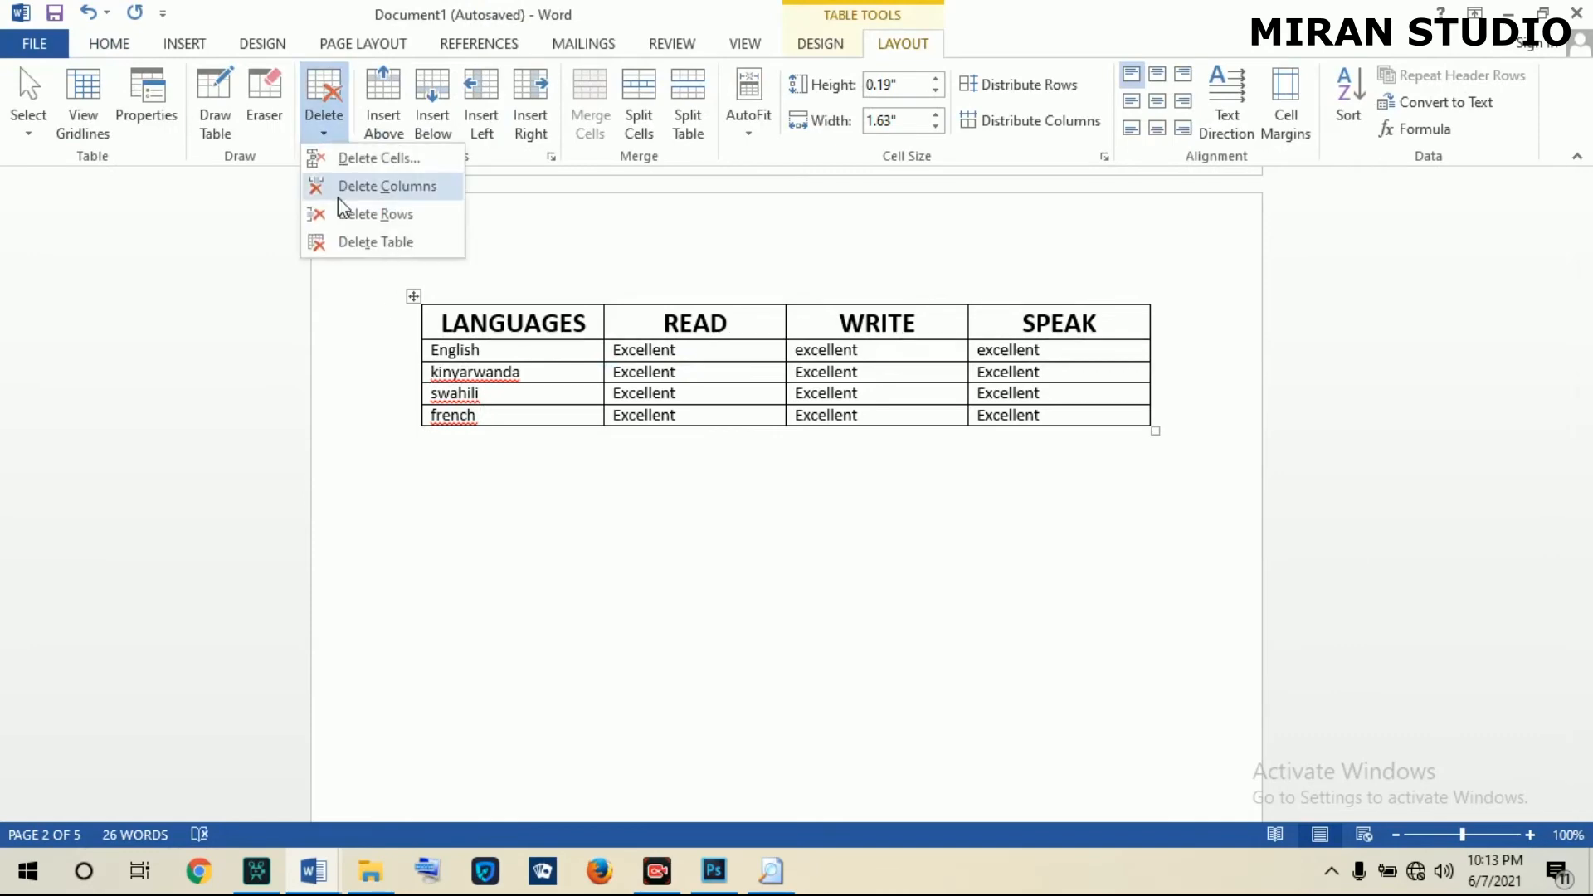
left_click(346, 215)
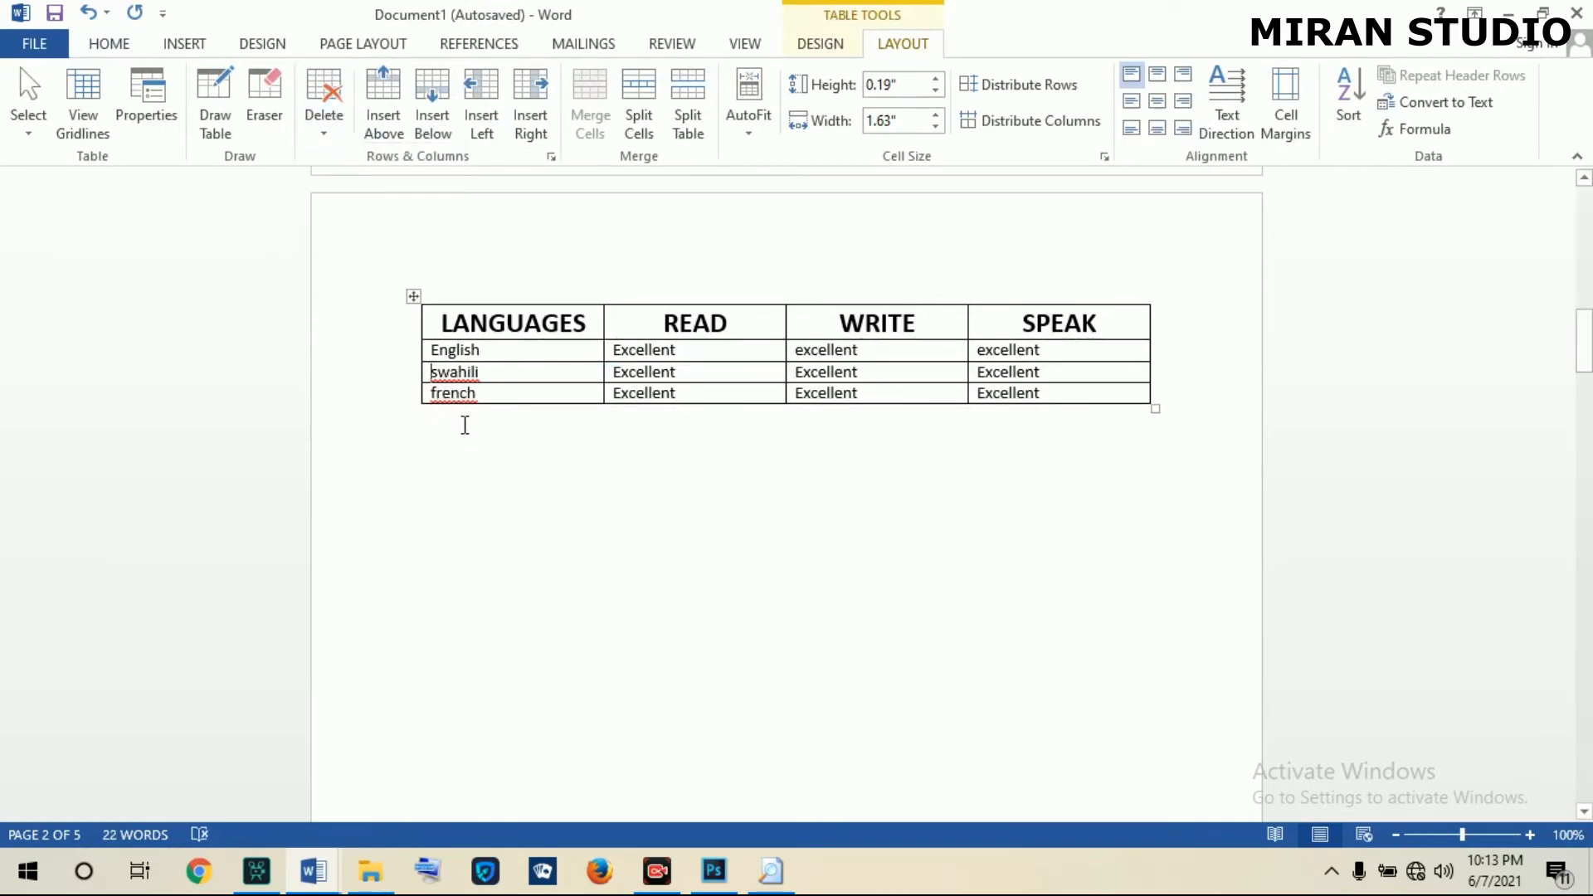
left_click(87, 12)
Delete the READ column from the languages table and undo the deletion.
left_click(324, 116)
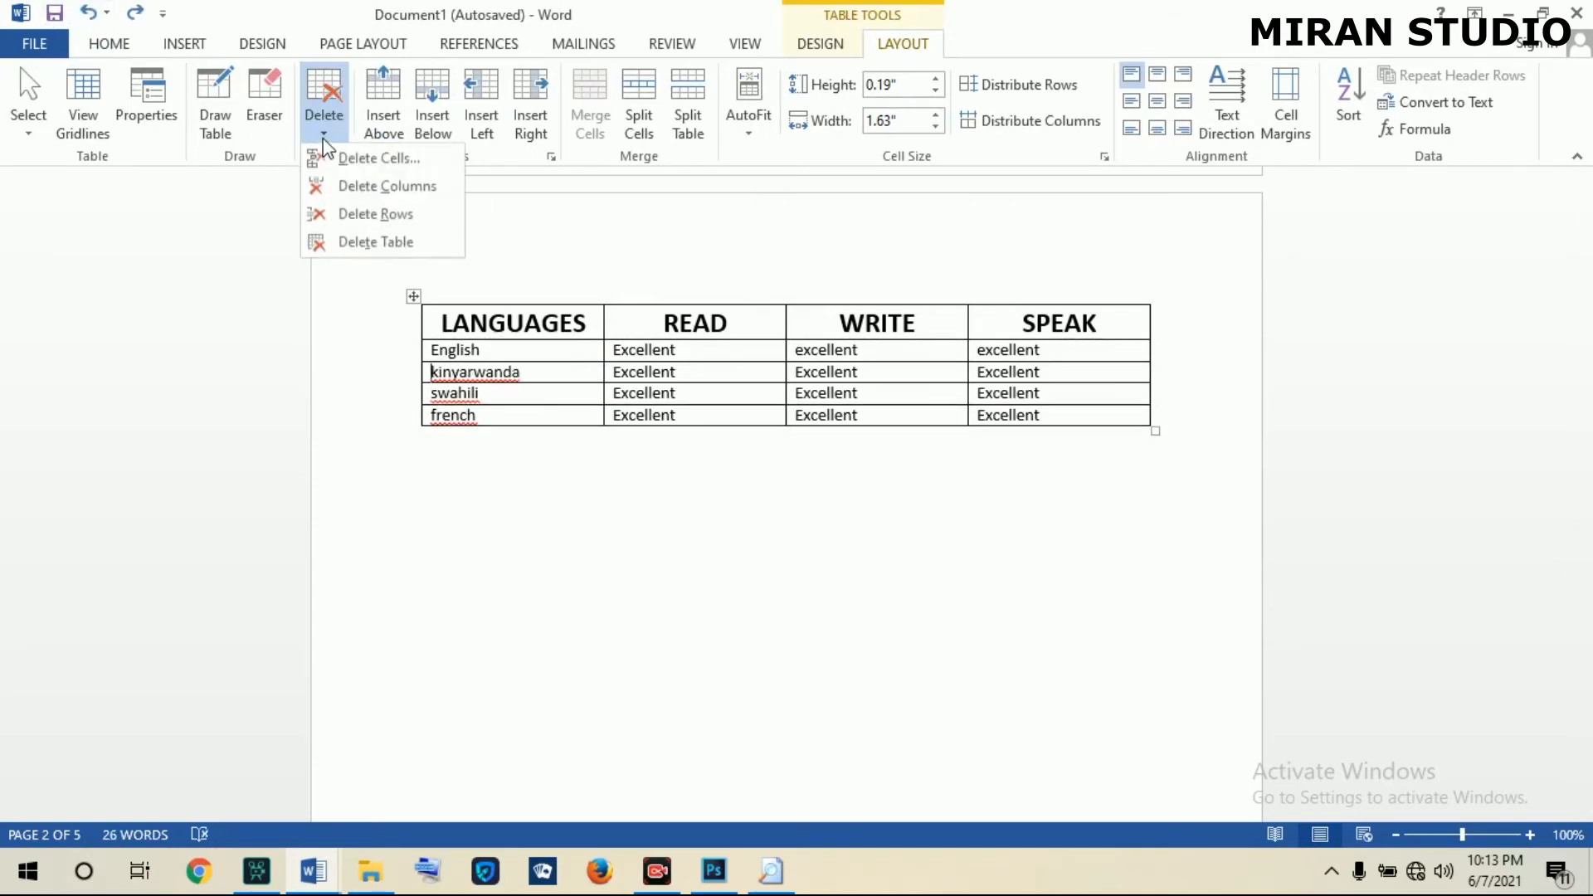
left_click(724, 318)
left_click(733, 316)
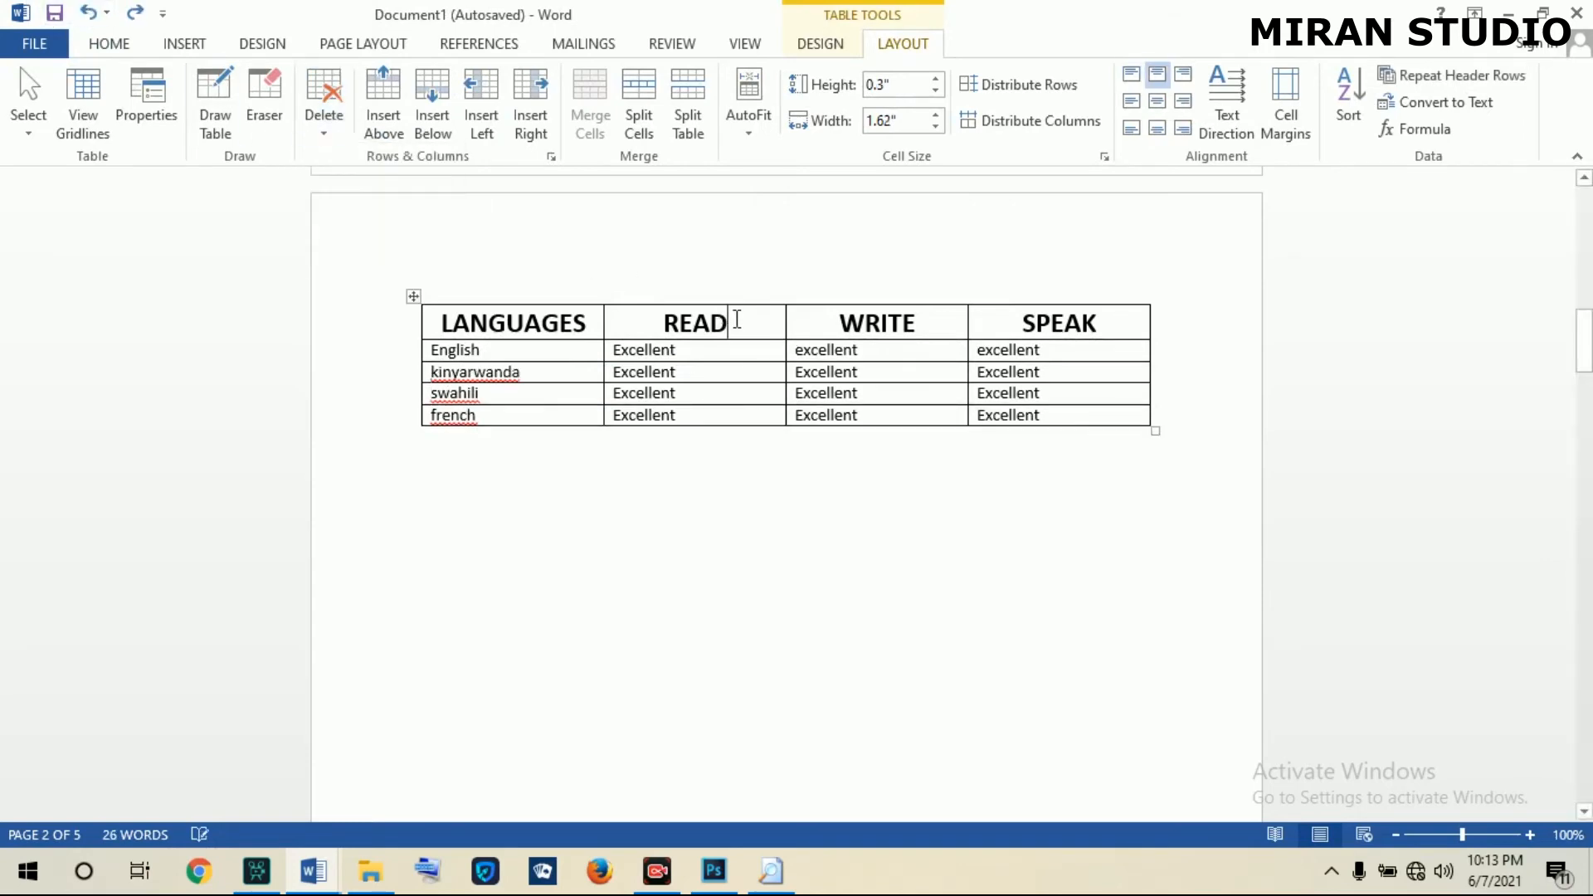
left_click(326, 140)
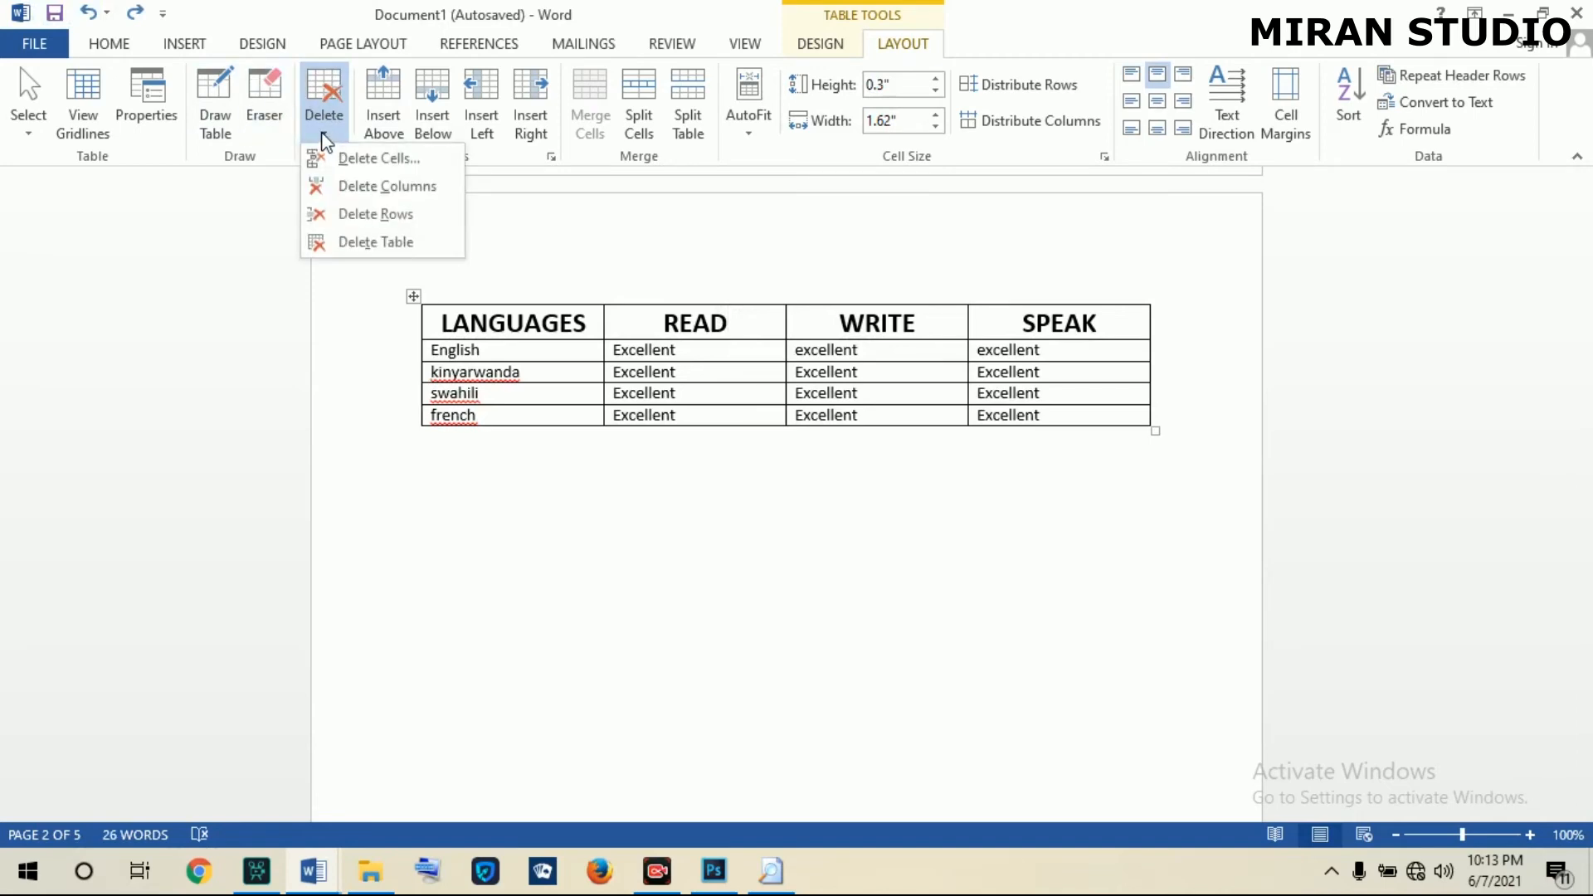
left_click(355, 189)
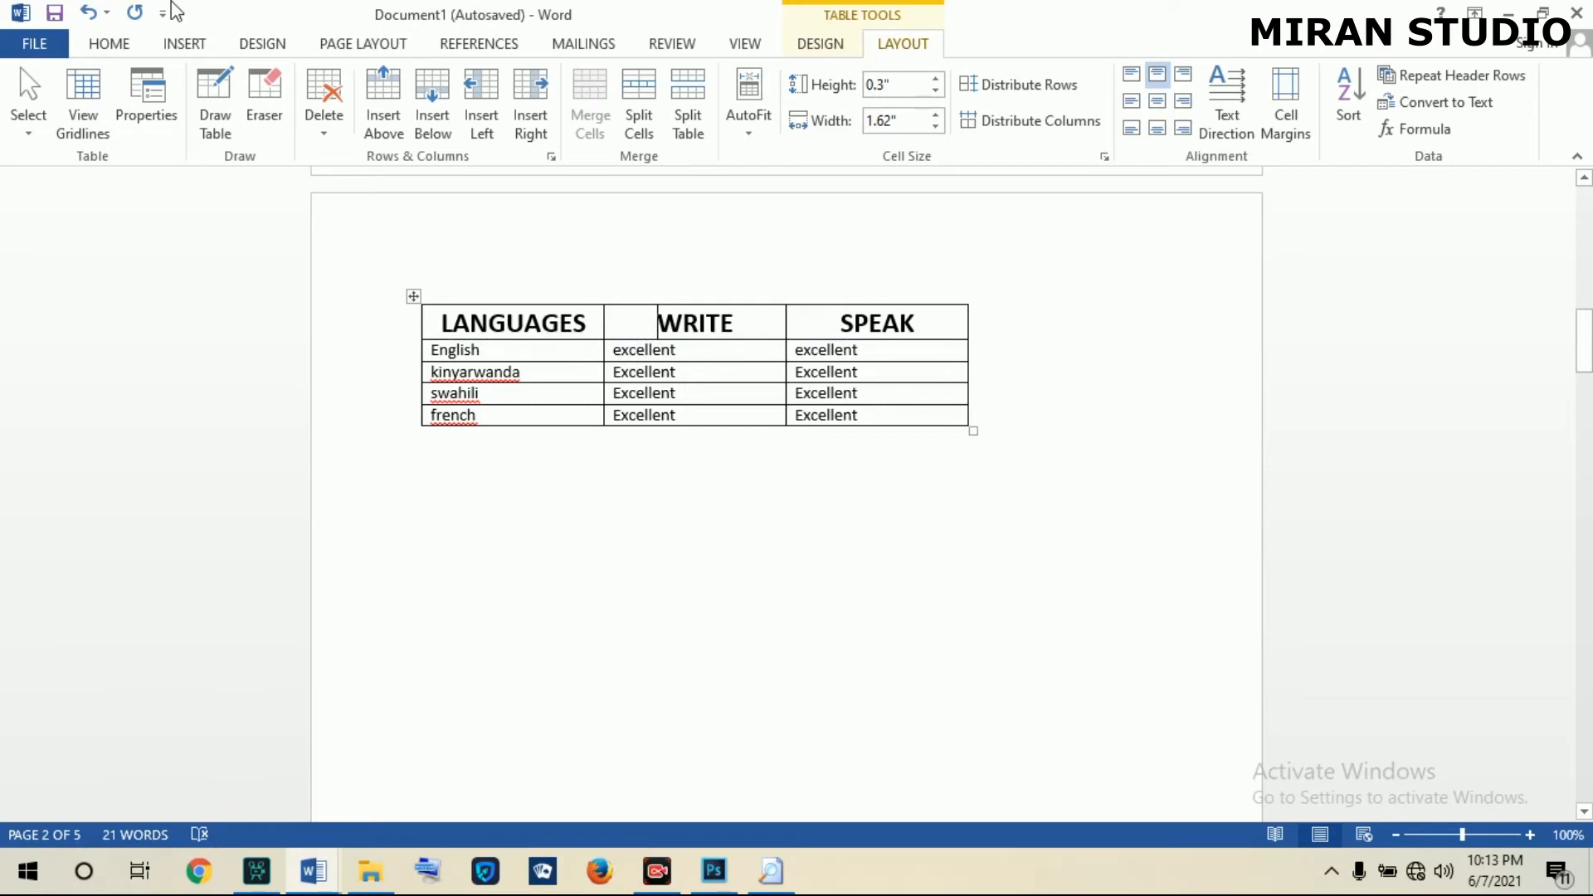
left_click(88, 12)
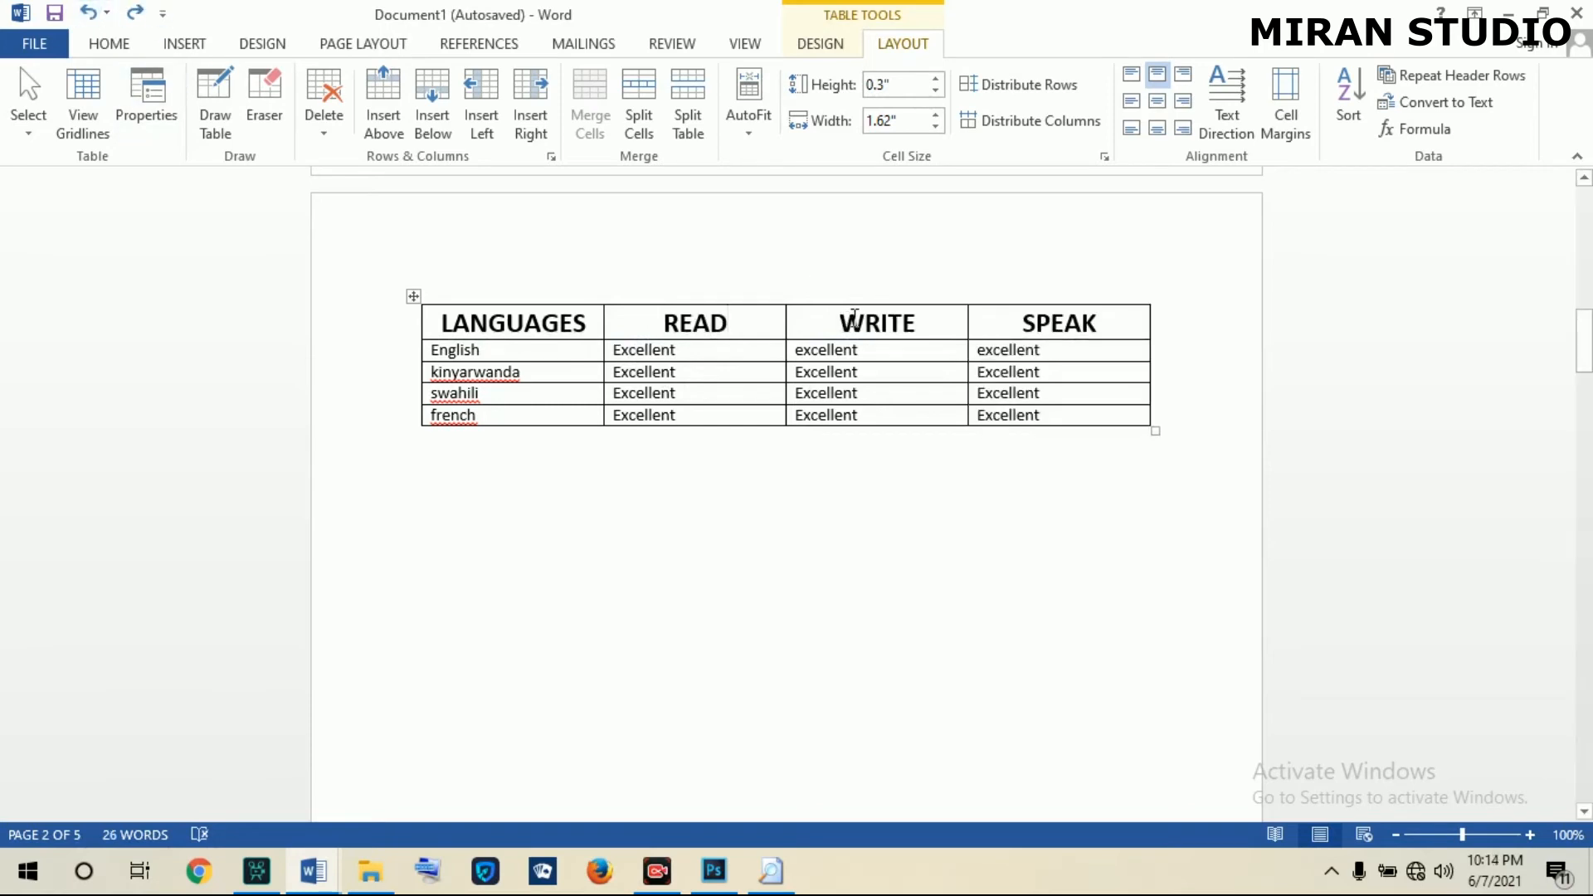
Delete the WRITE column from the languages table and undo the deletion.
left_click(323, 120)
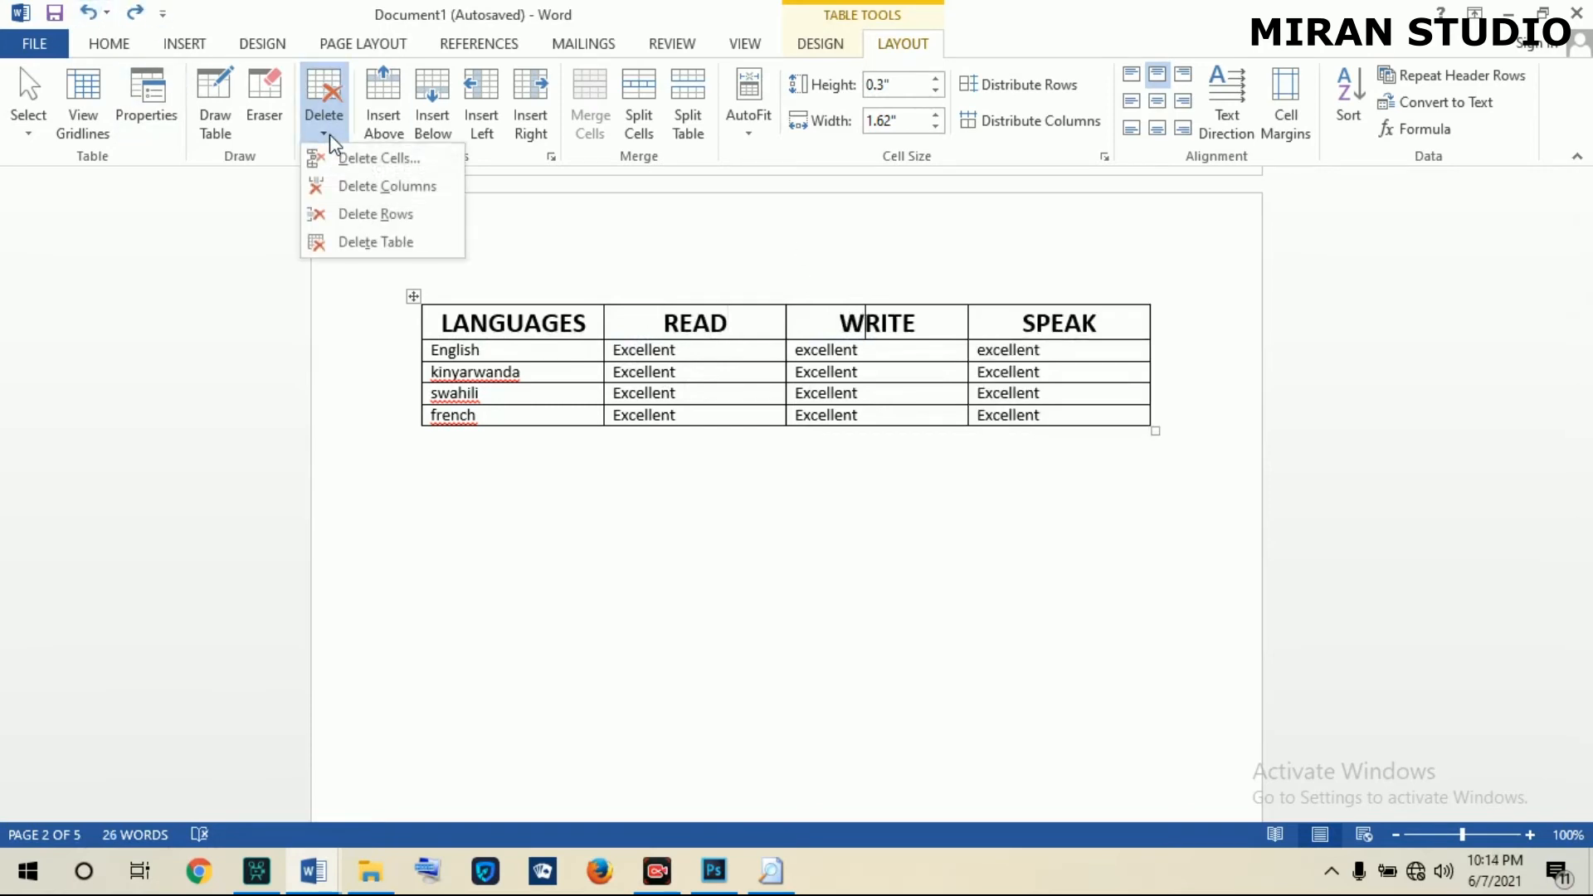
left_click(374, 187)
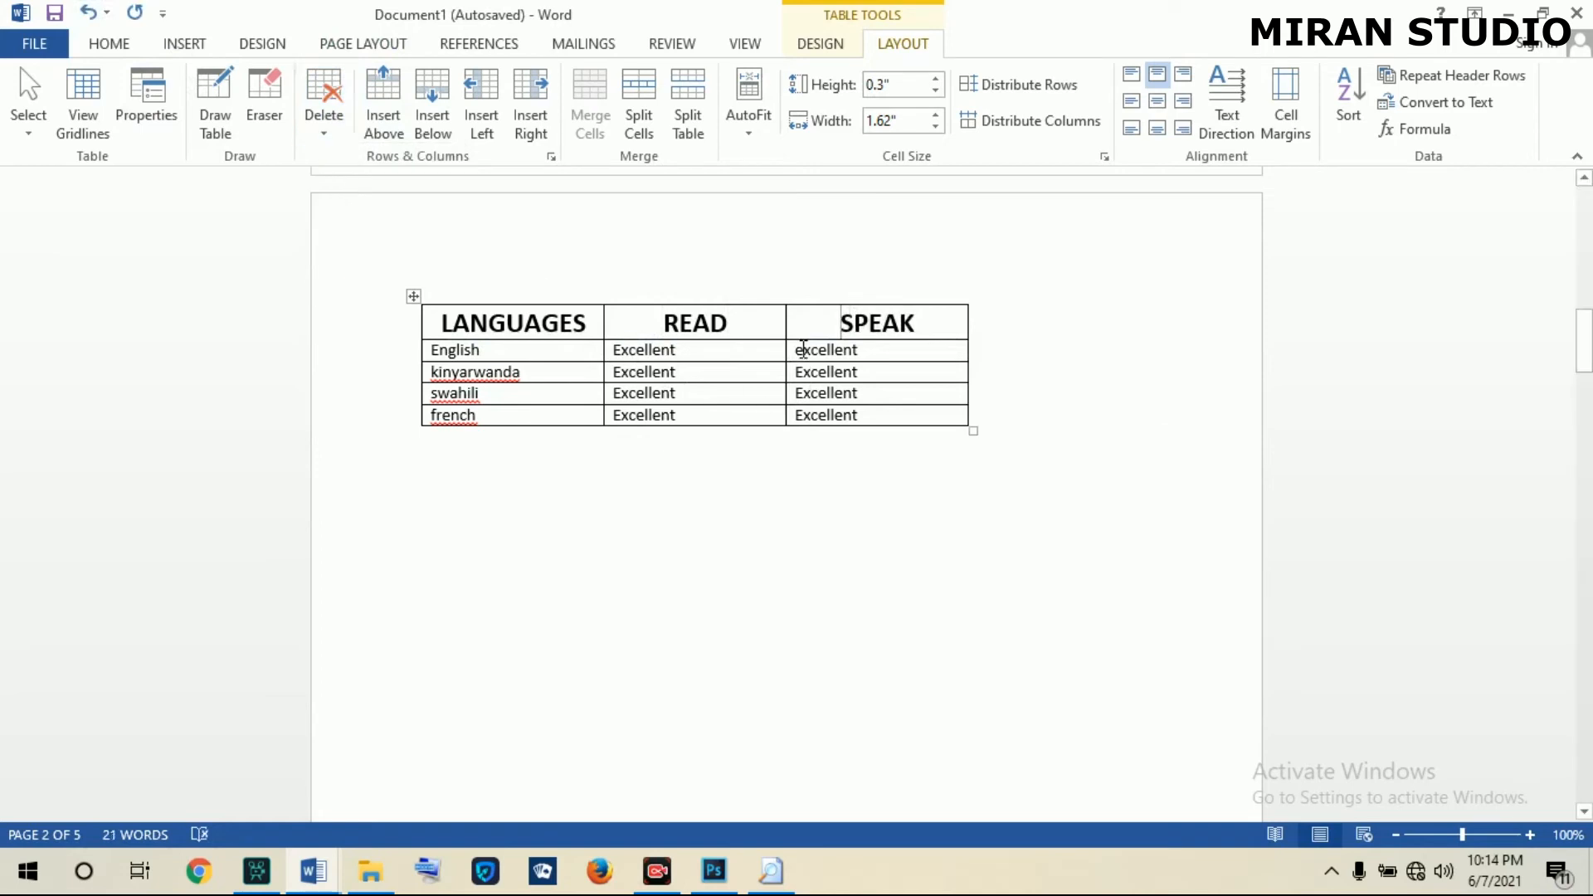
left_click(89, 13)
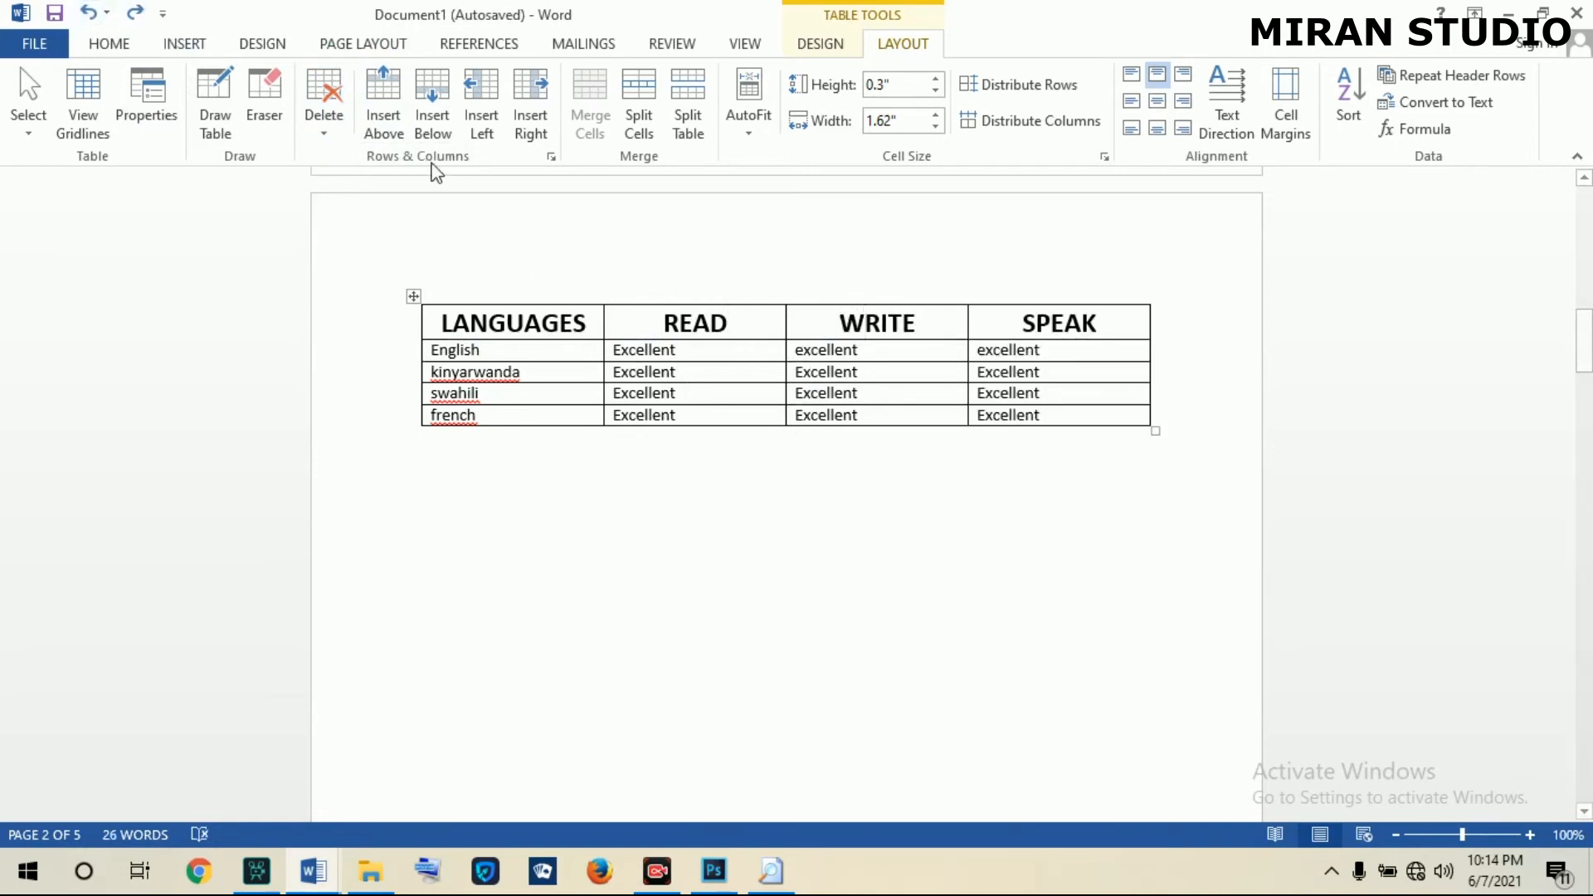
Delete only the LANGUAGES header cell with the Shift cells left option and undo the deletion.
left_click(493, 331)
left_click(336, 131)
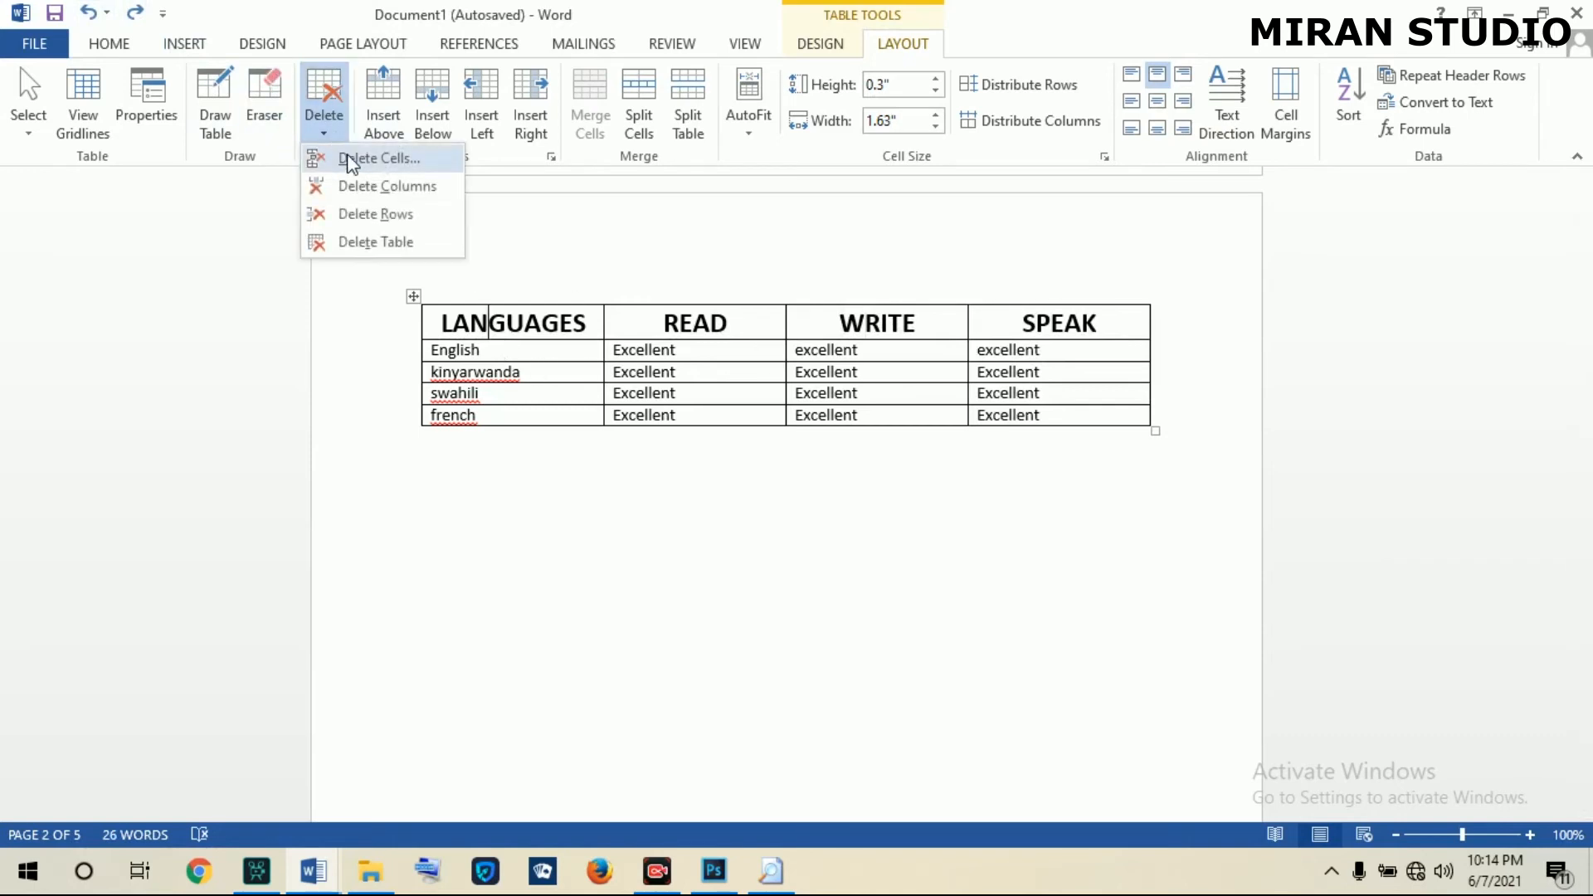
left_click(350, 159)
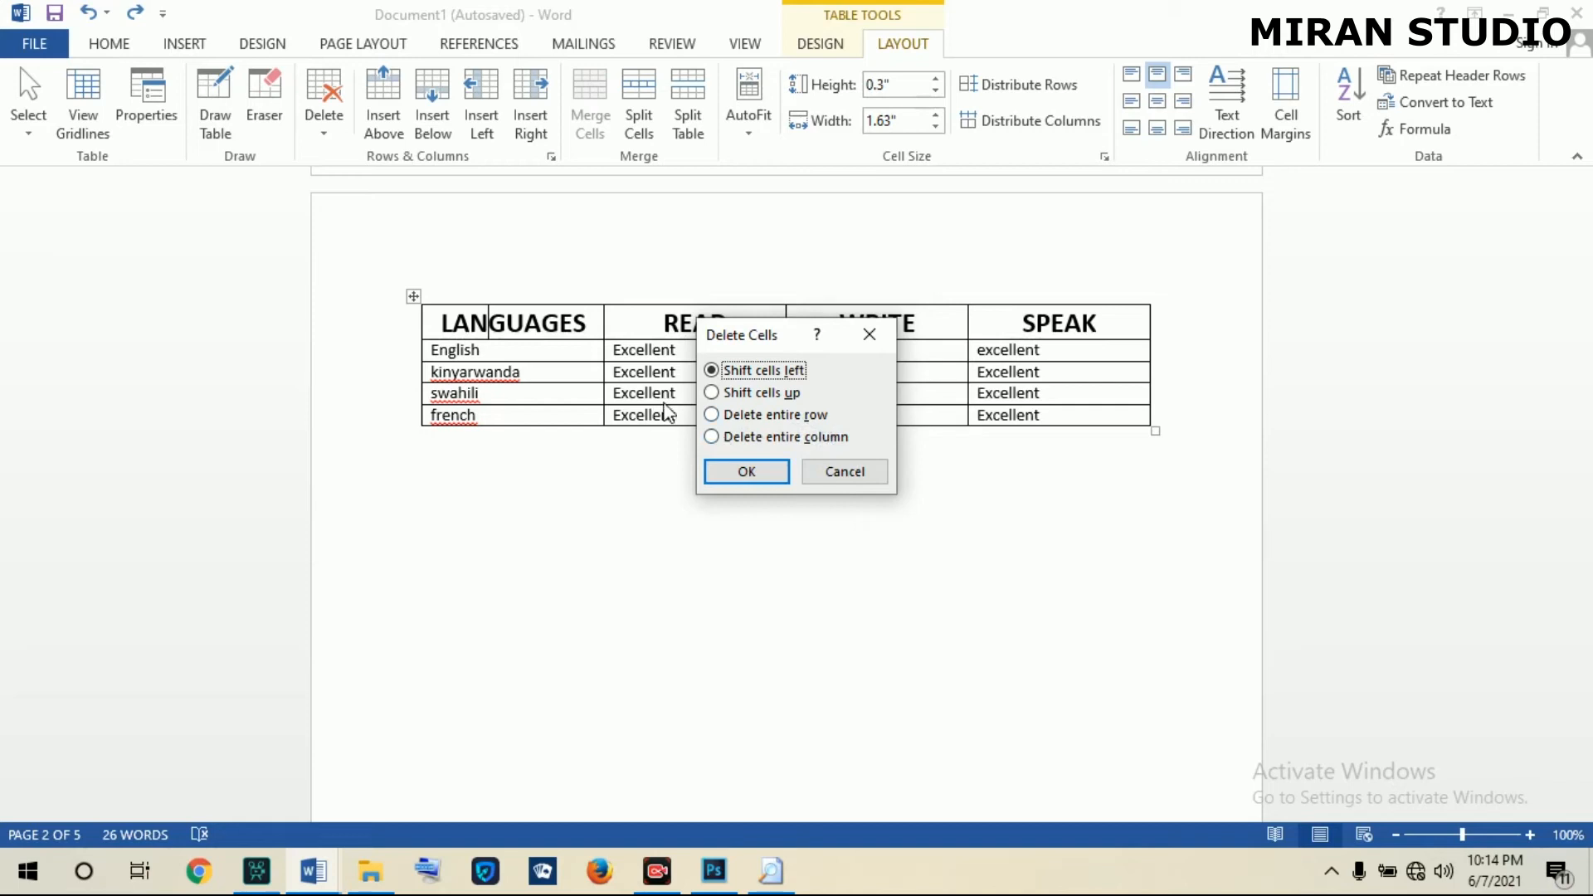
left_click(735, 478)
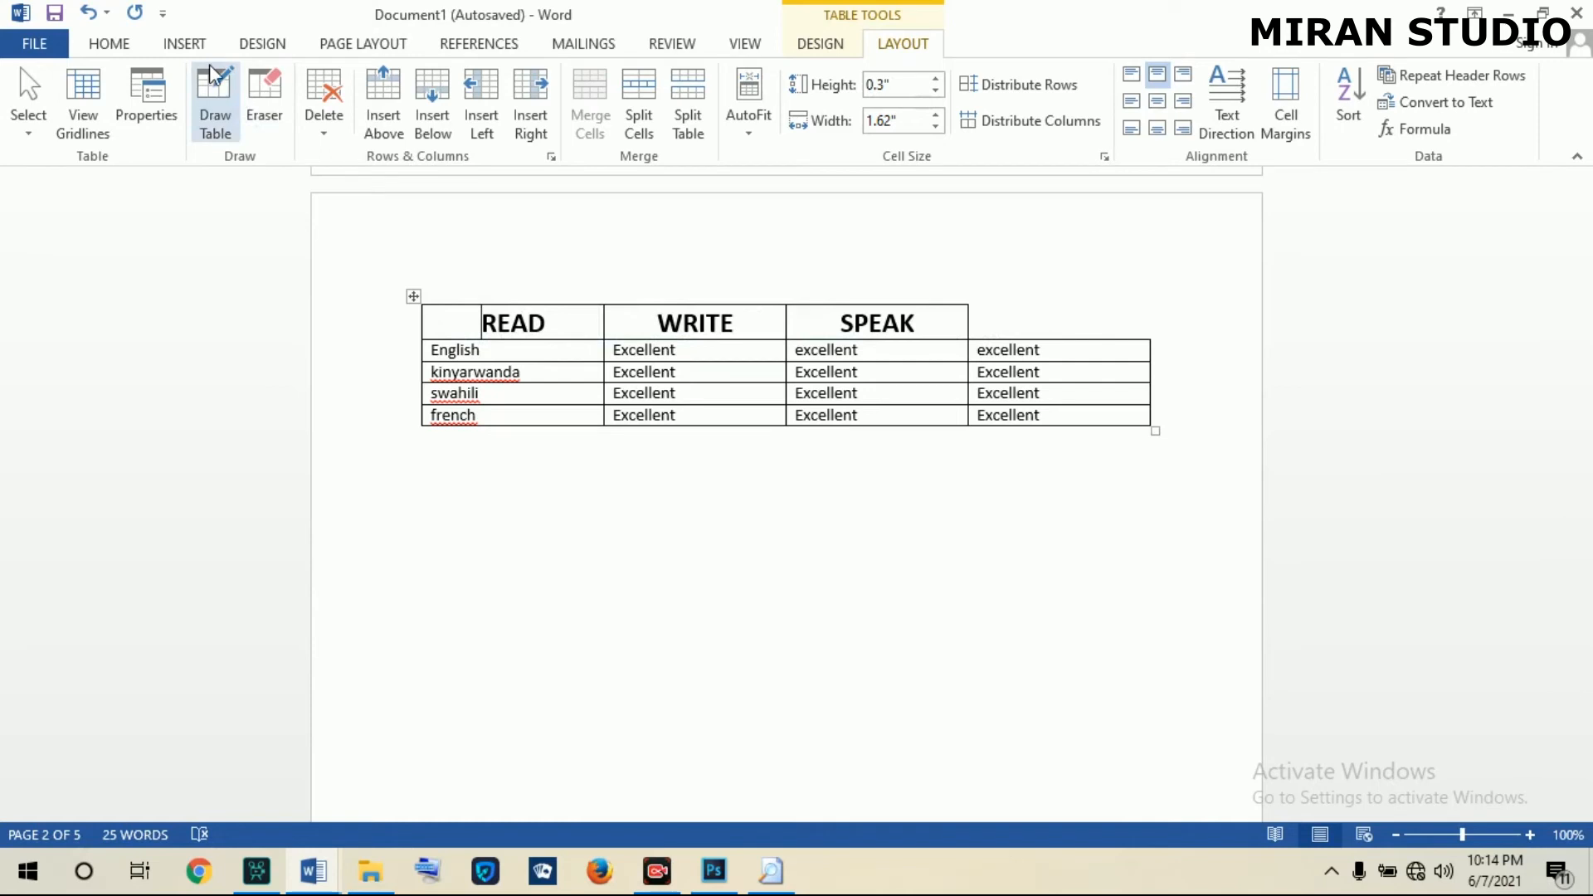
left_click(87, 12)
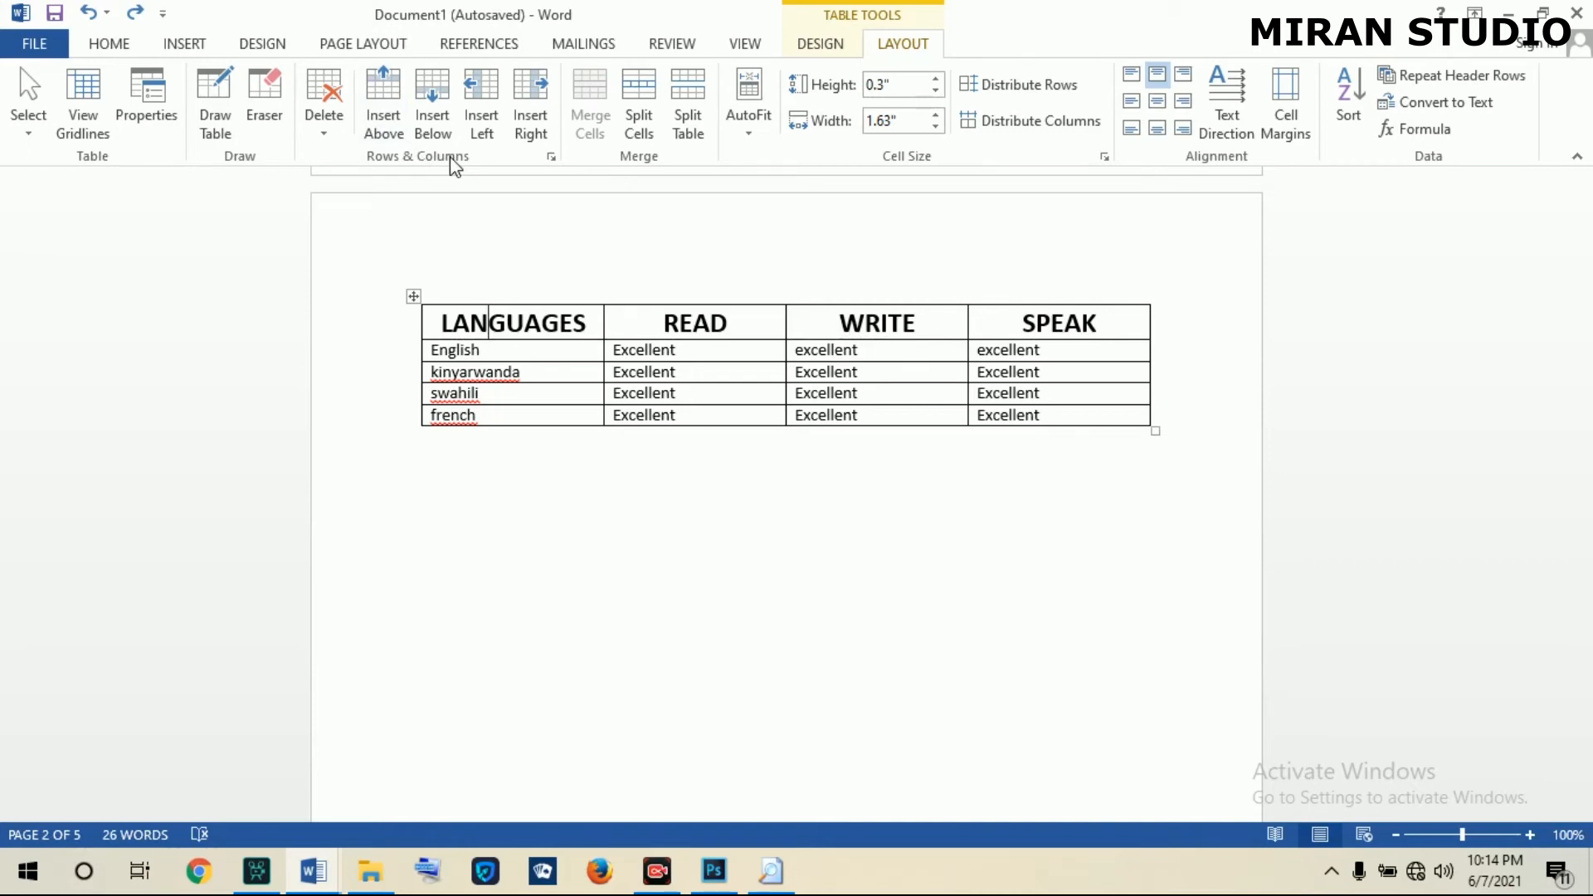
Insert a blank column to the left of the READ column in the languages table.
left_click(631, 324)
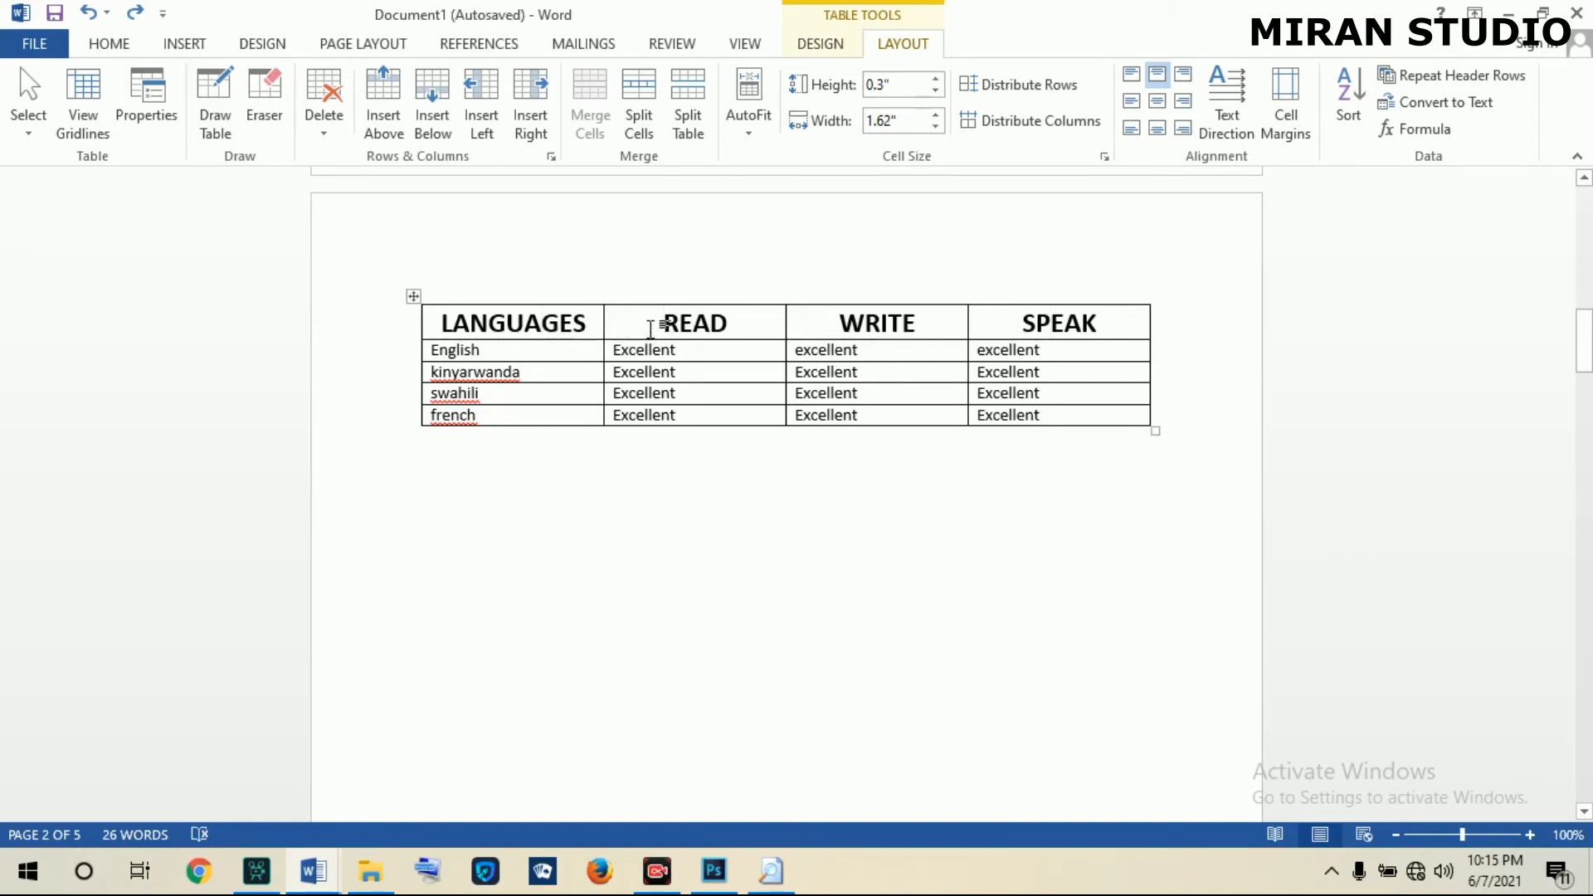
left_click(484, 133)
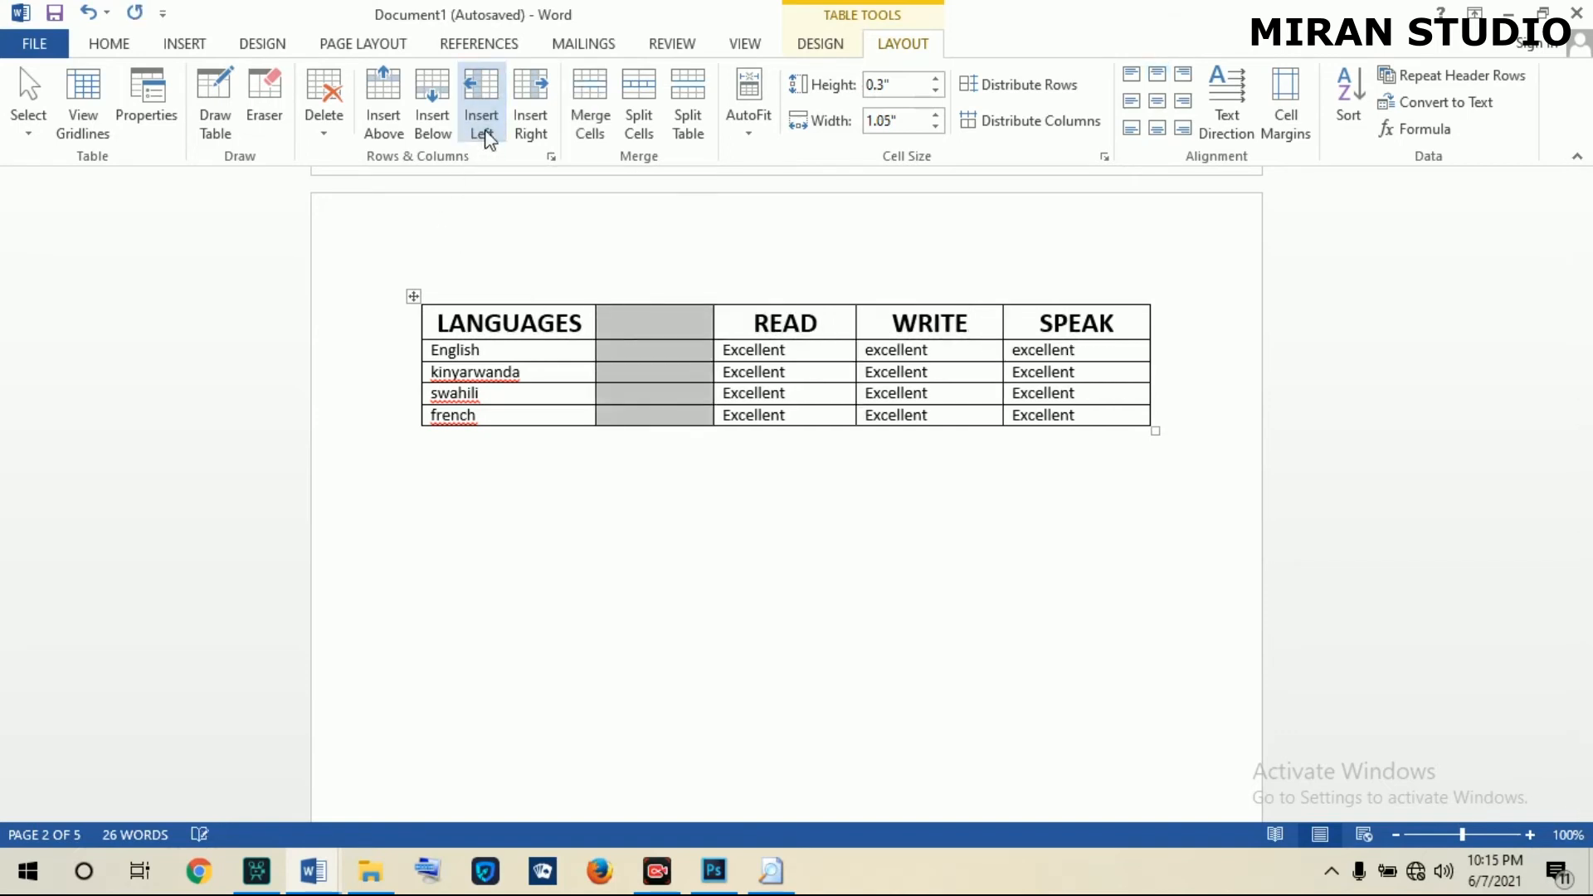
Undo the insertion of the blank column between LANGUAGES and READ.
left_click(625, 320)
left_click_drag(648, 316, 630, 402)
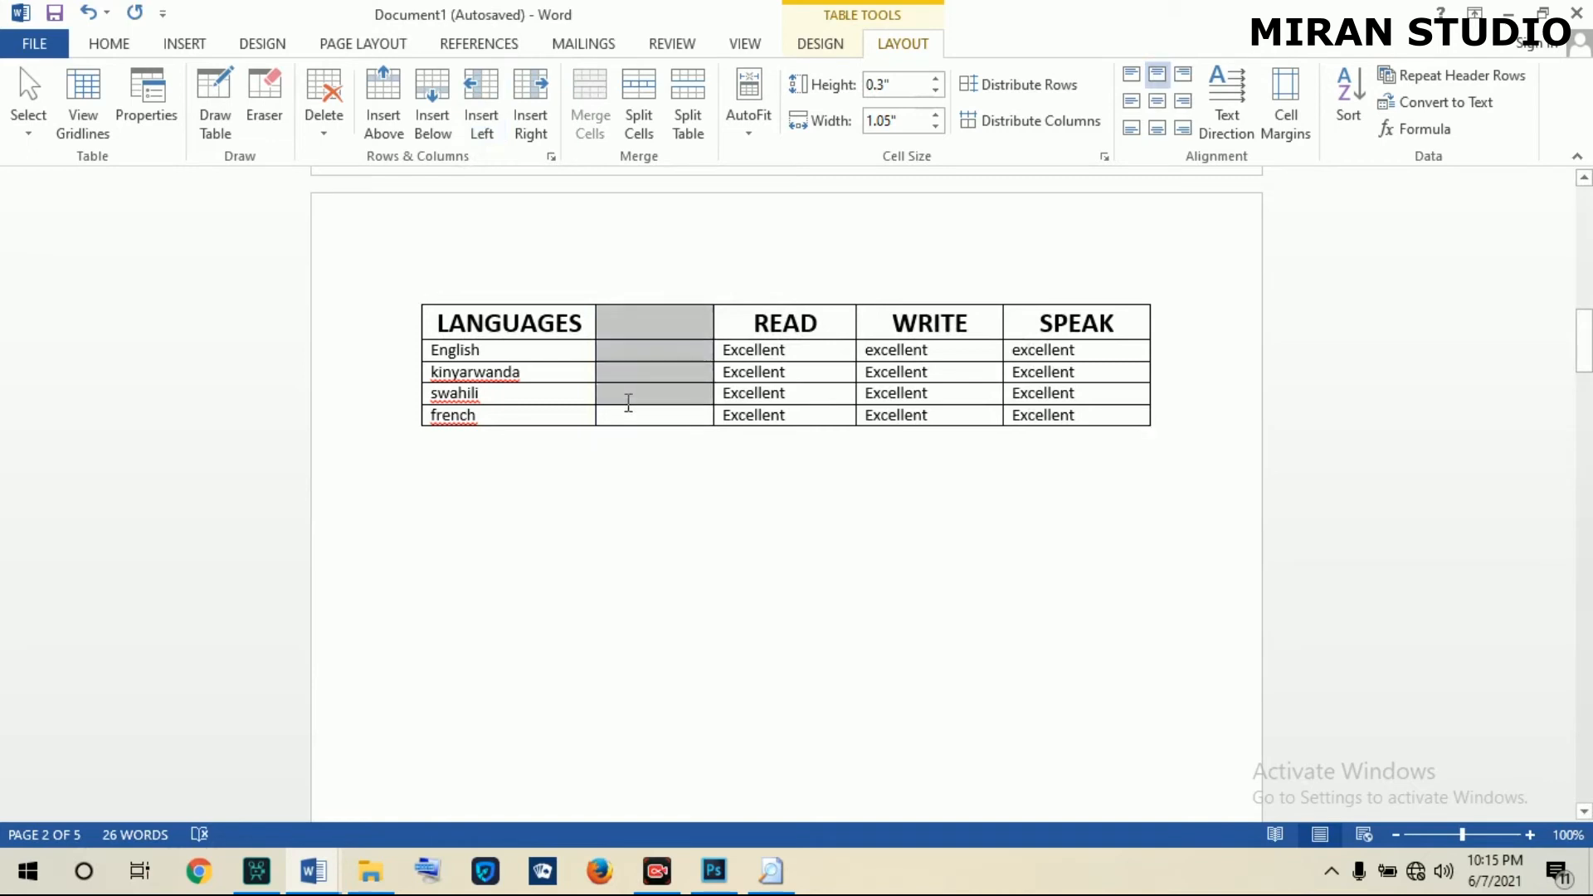
left_click(629, 336)
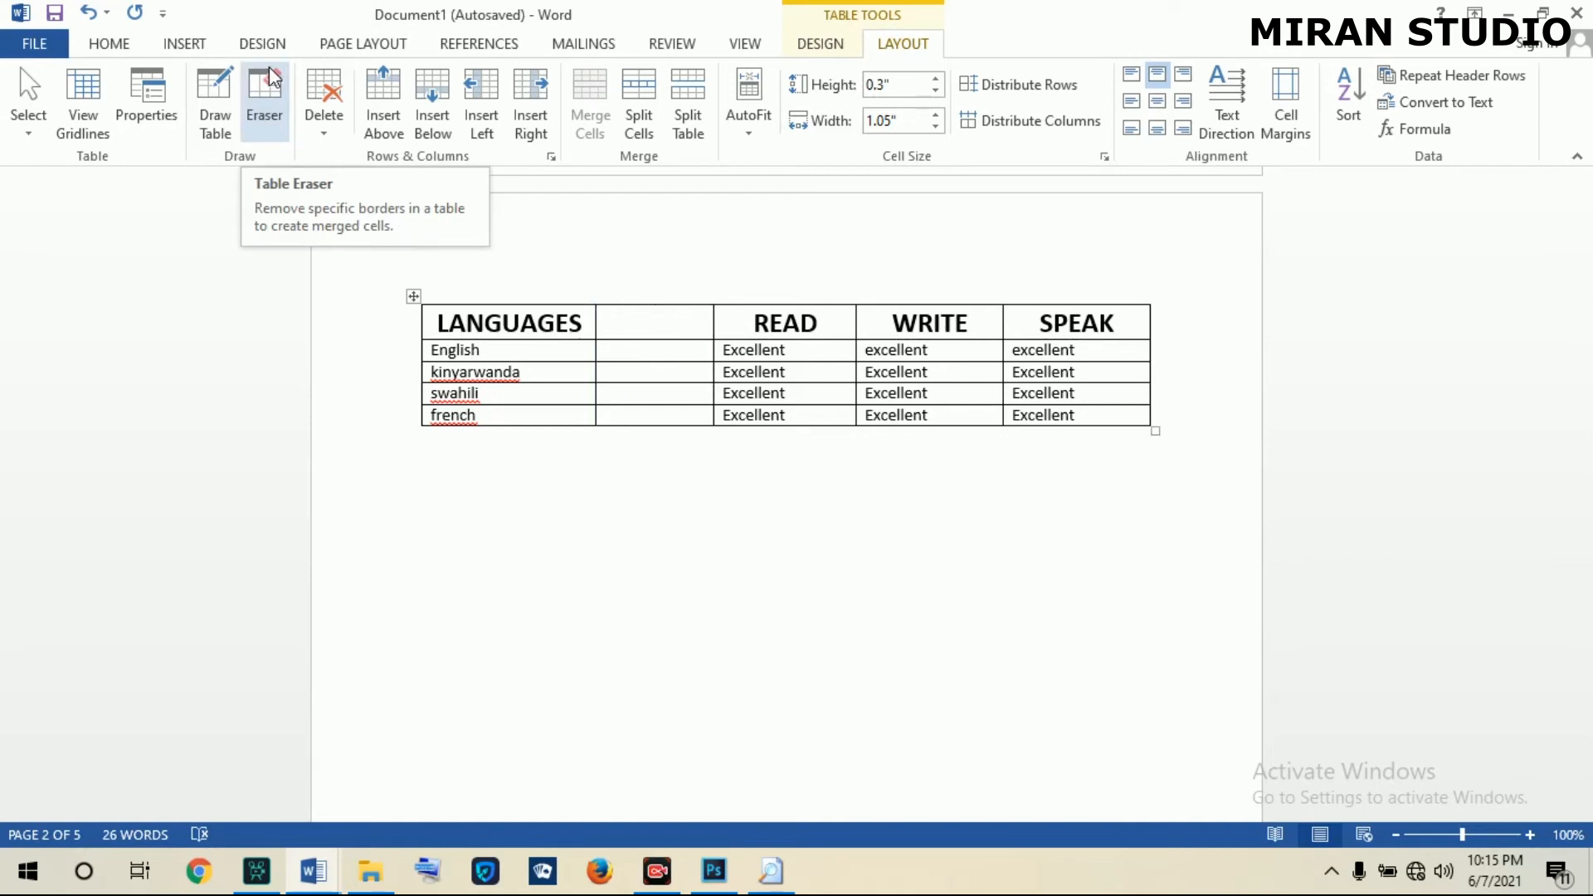
left_click(88, 13)
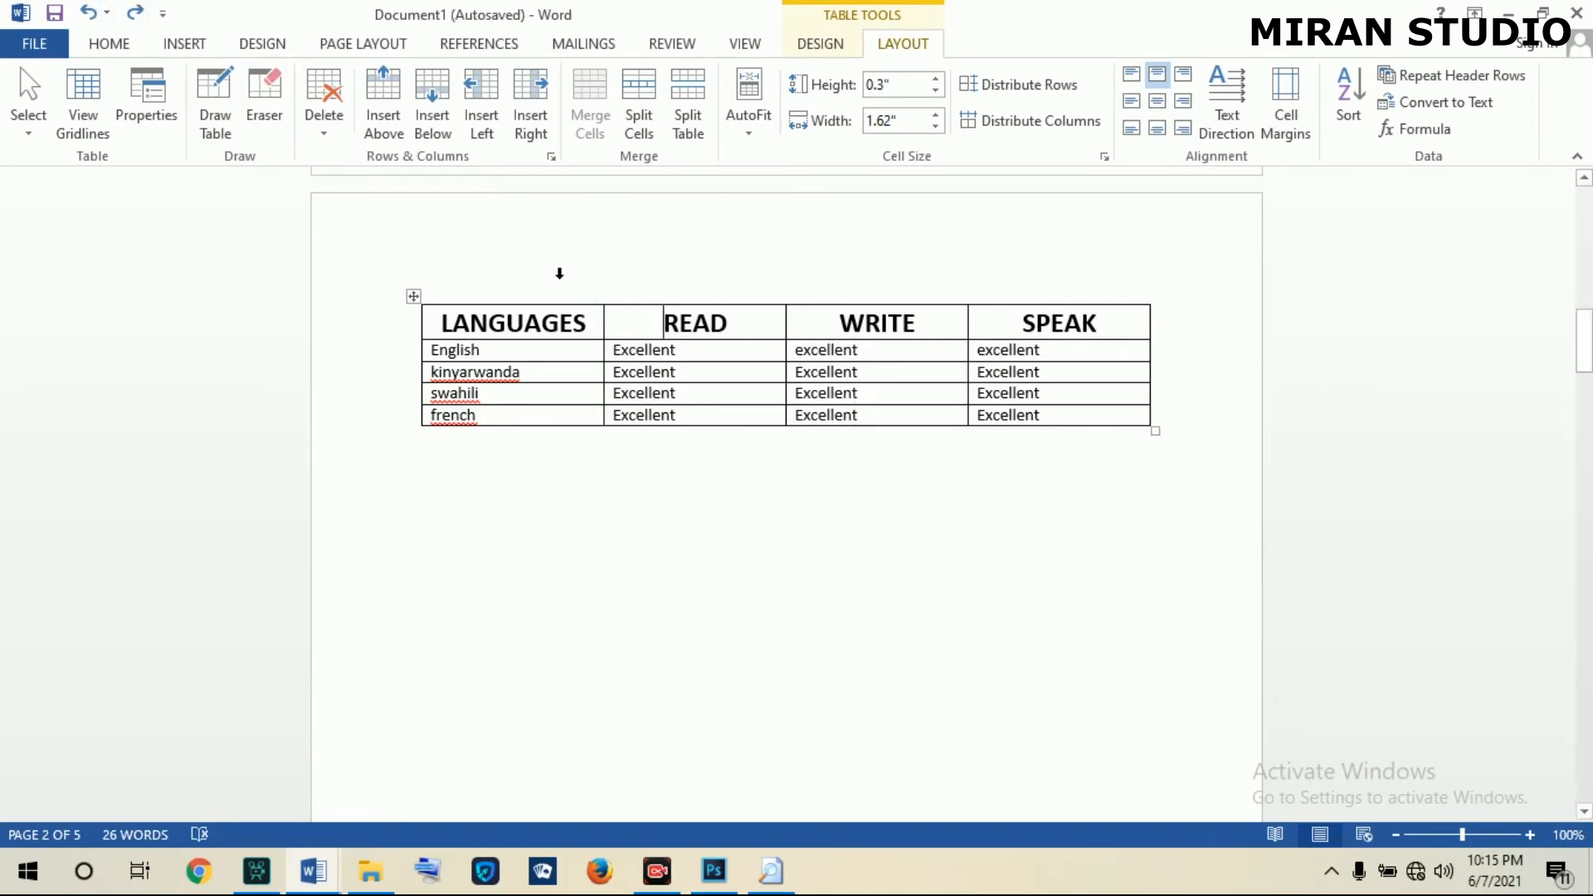
Insert a blank column to the right of the LANGUAGES column and undo the insertion.
left_click(655, 330)
left_click(534, 143)
left_click(624, 328)
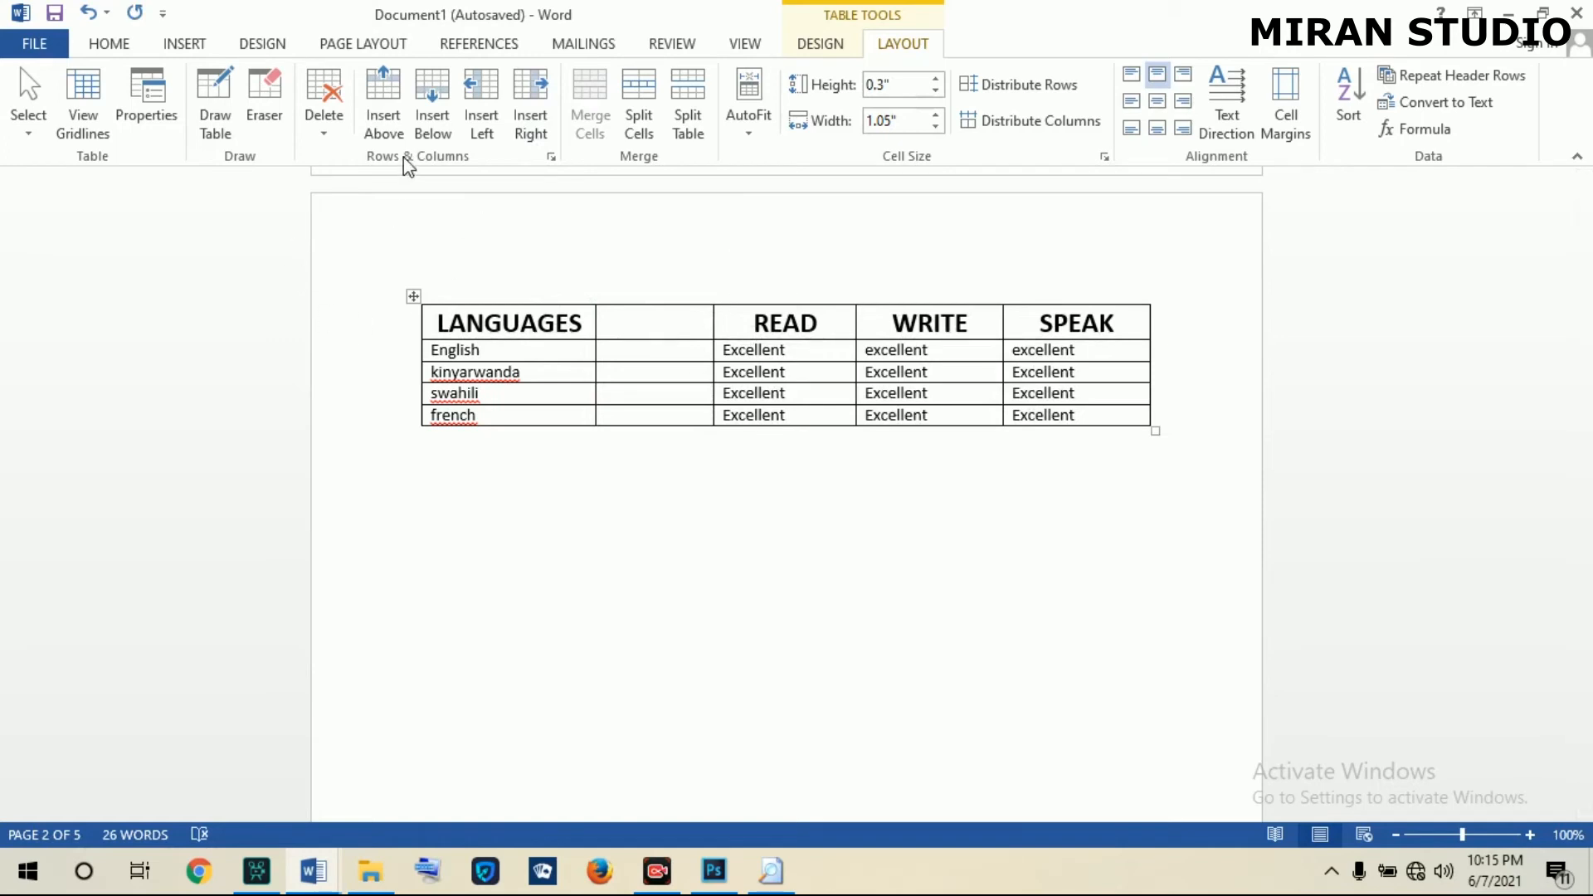
left_click(88, 12)
Insert seven blank rows below the English row of the languages table.
left_click(453, 372)
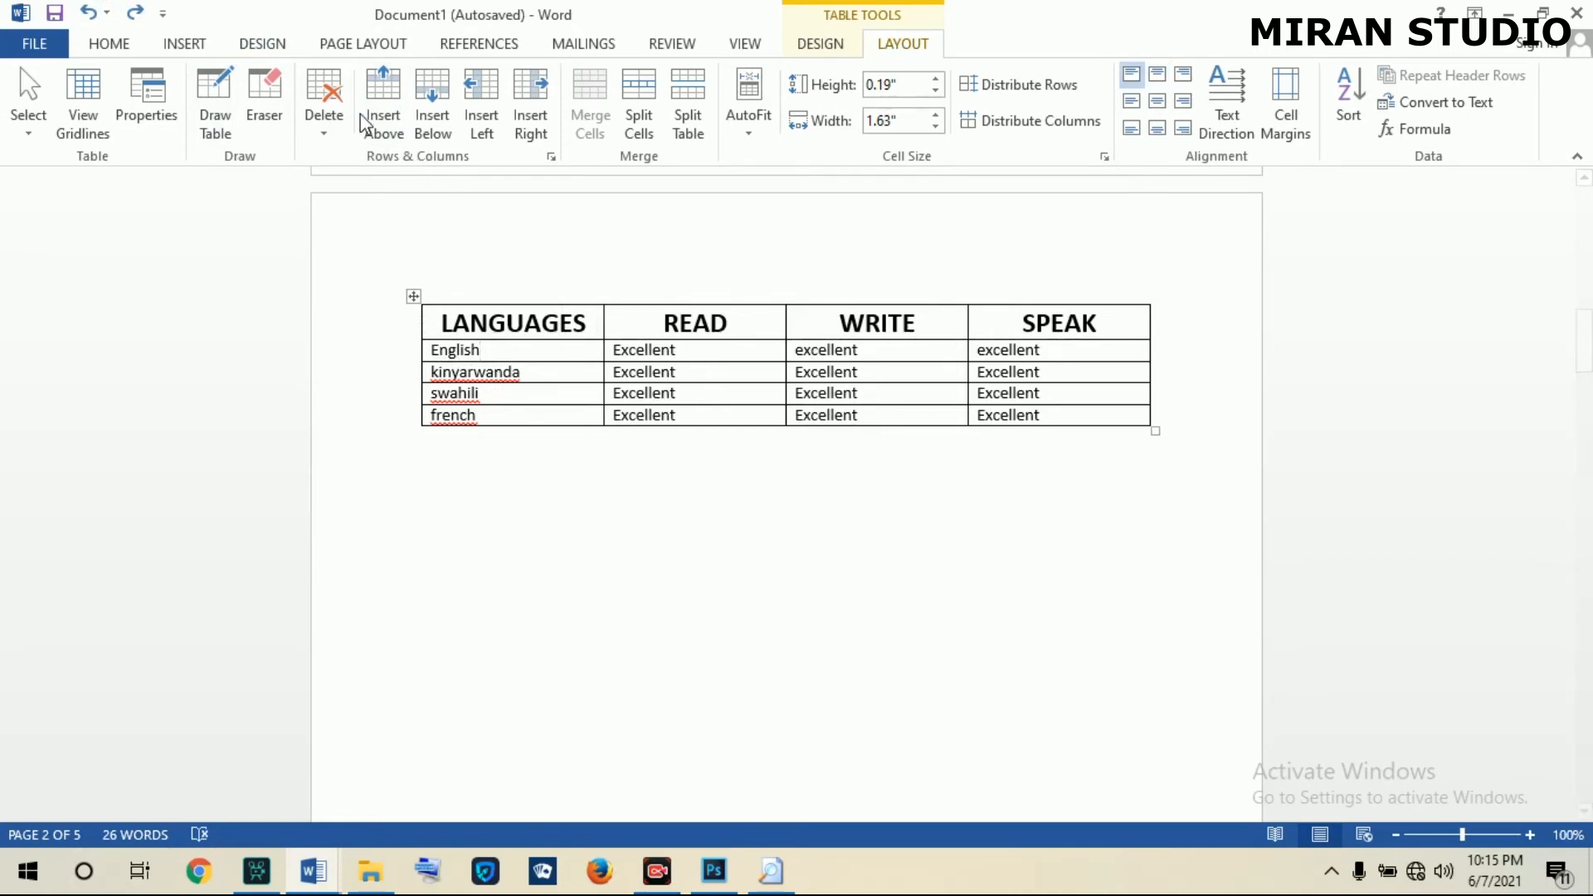
left_click(429, 119)
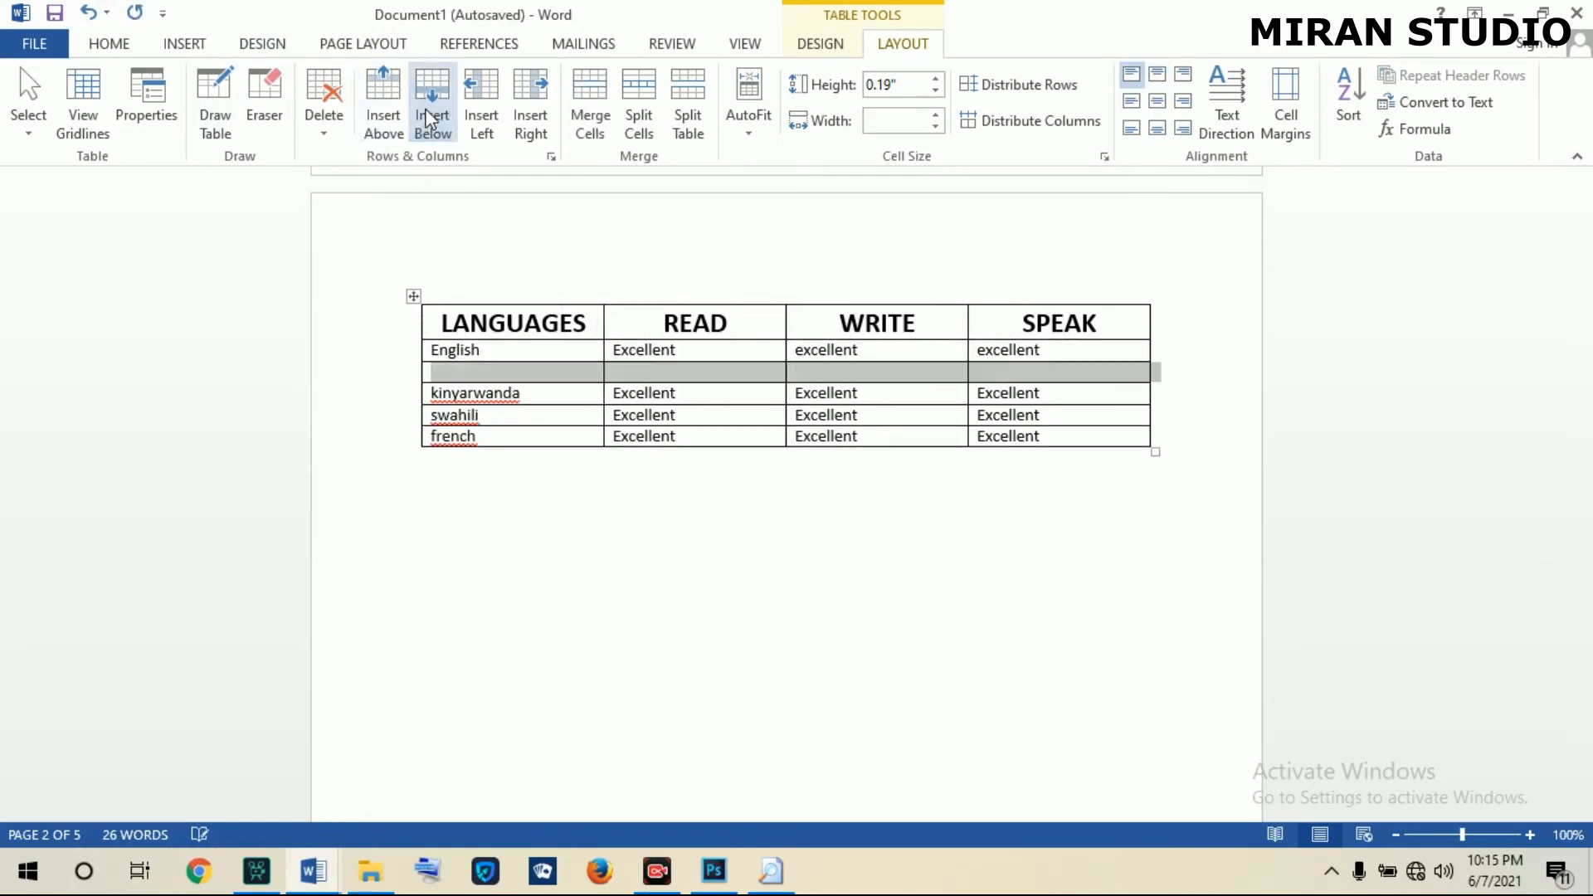
left_click(480, 367)
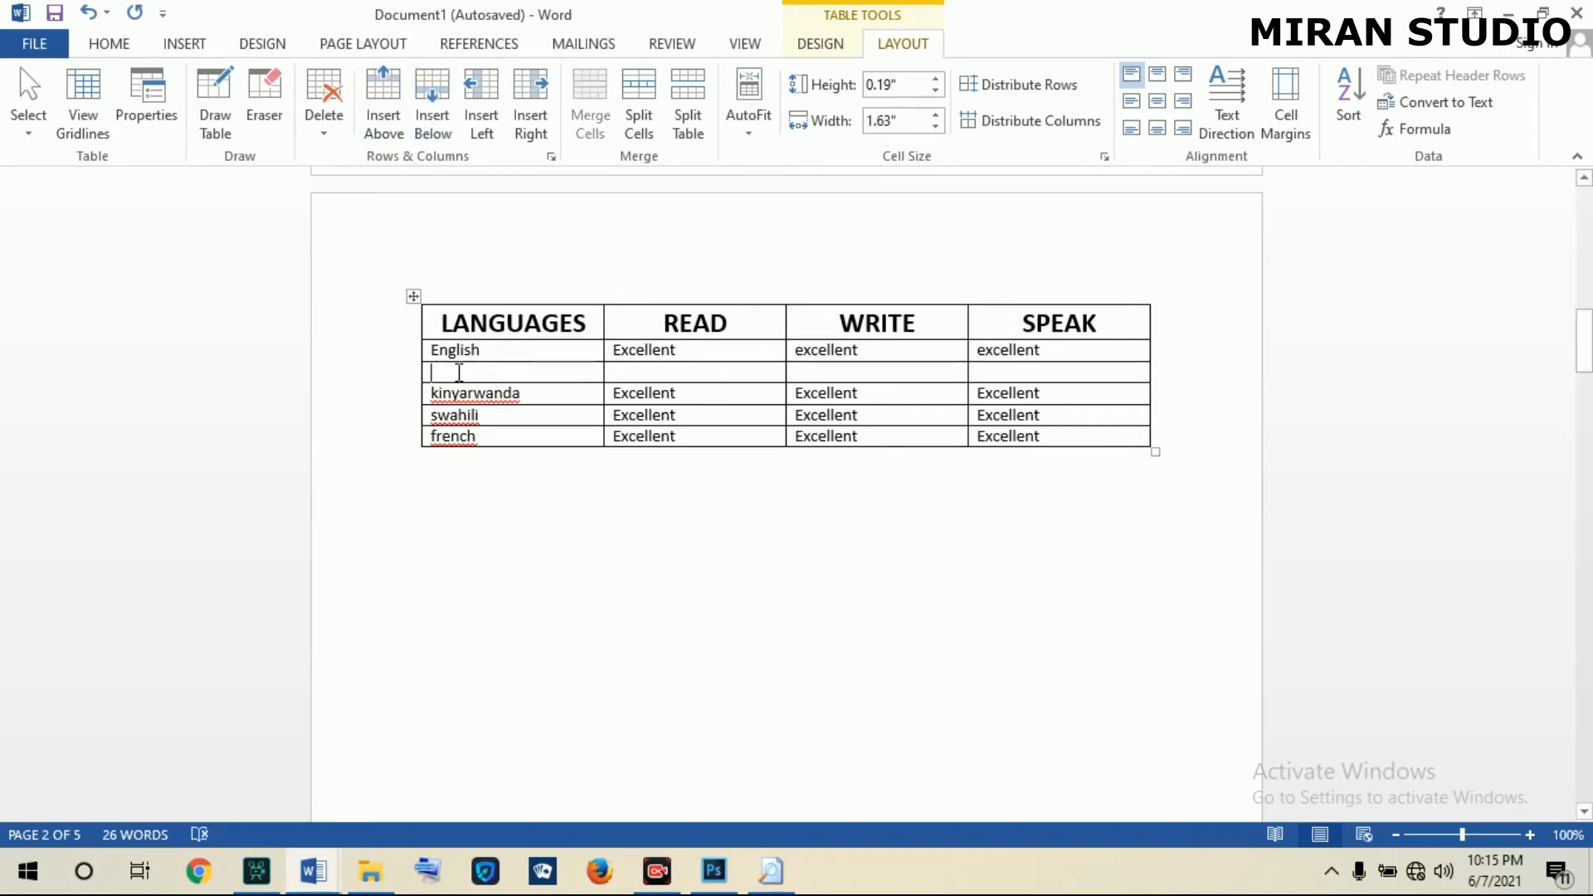
left_click(427, 118)
left_click(426, 118)
left_click(427, 117)
left_click(426, 118)
left_click(427, 118)
left_click(427, 118)
left_click(494, 434)
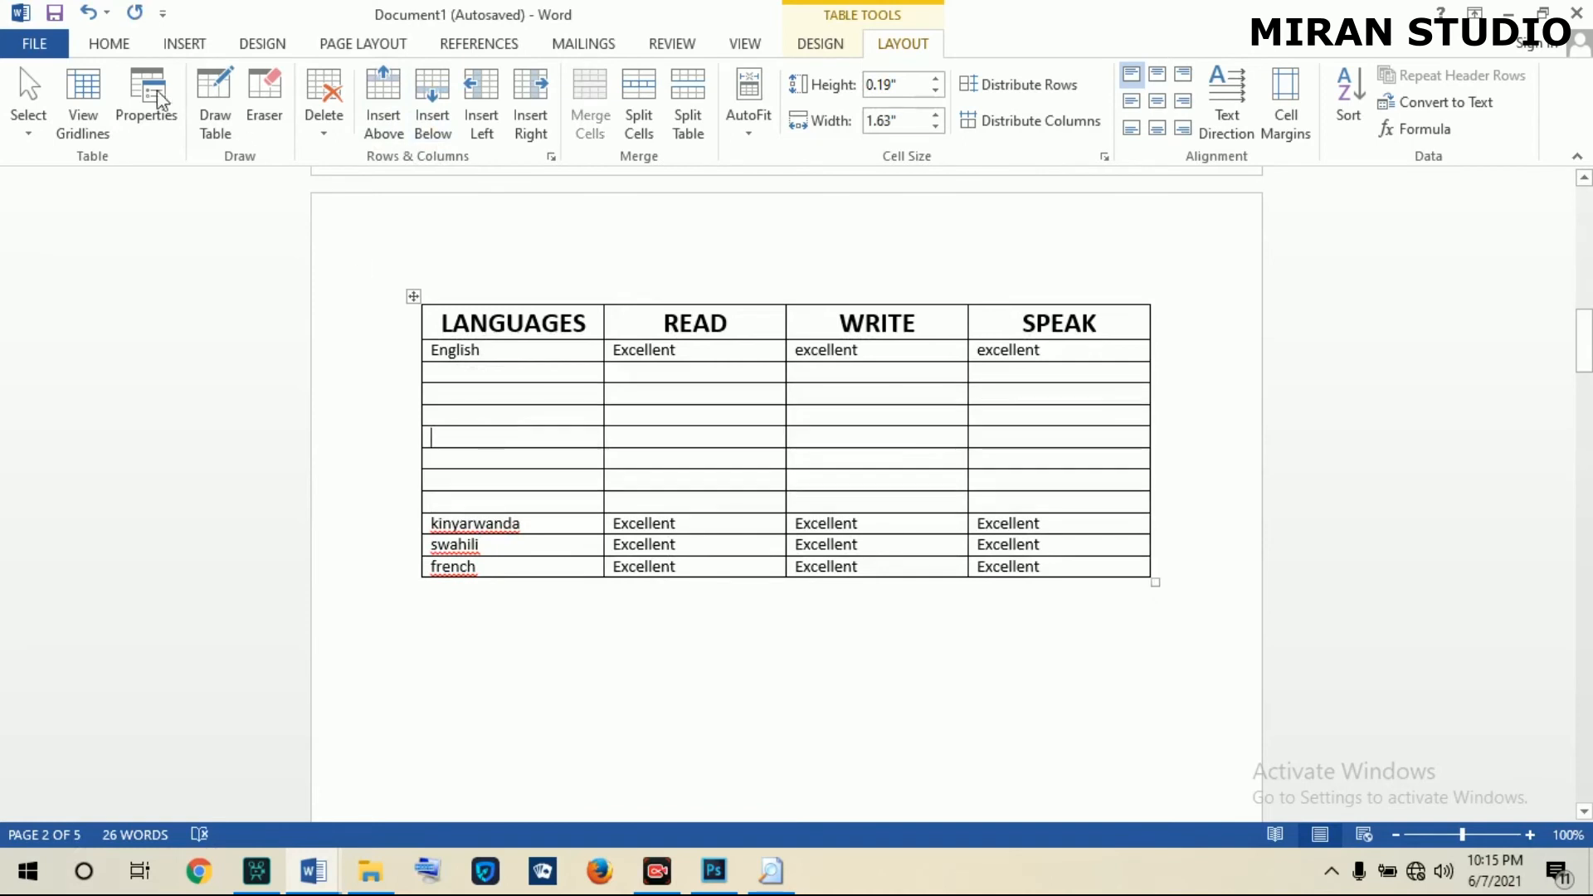
Undo all seven blank row insertions below the English row.
left_click(88, 13)
left_click(88, 13)
left_click(88, 13)
left_click(88, 13)
left_click(88, 13)
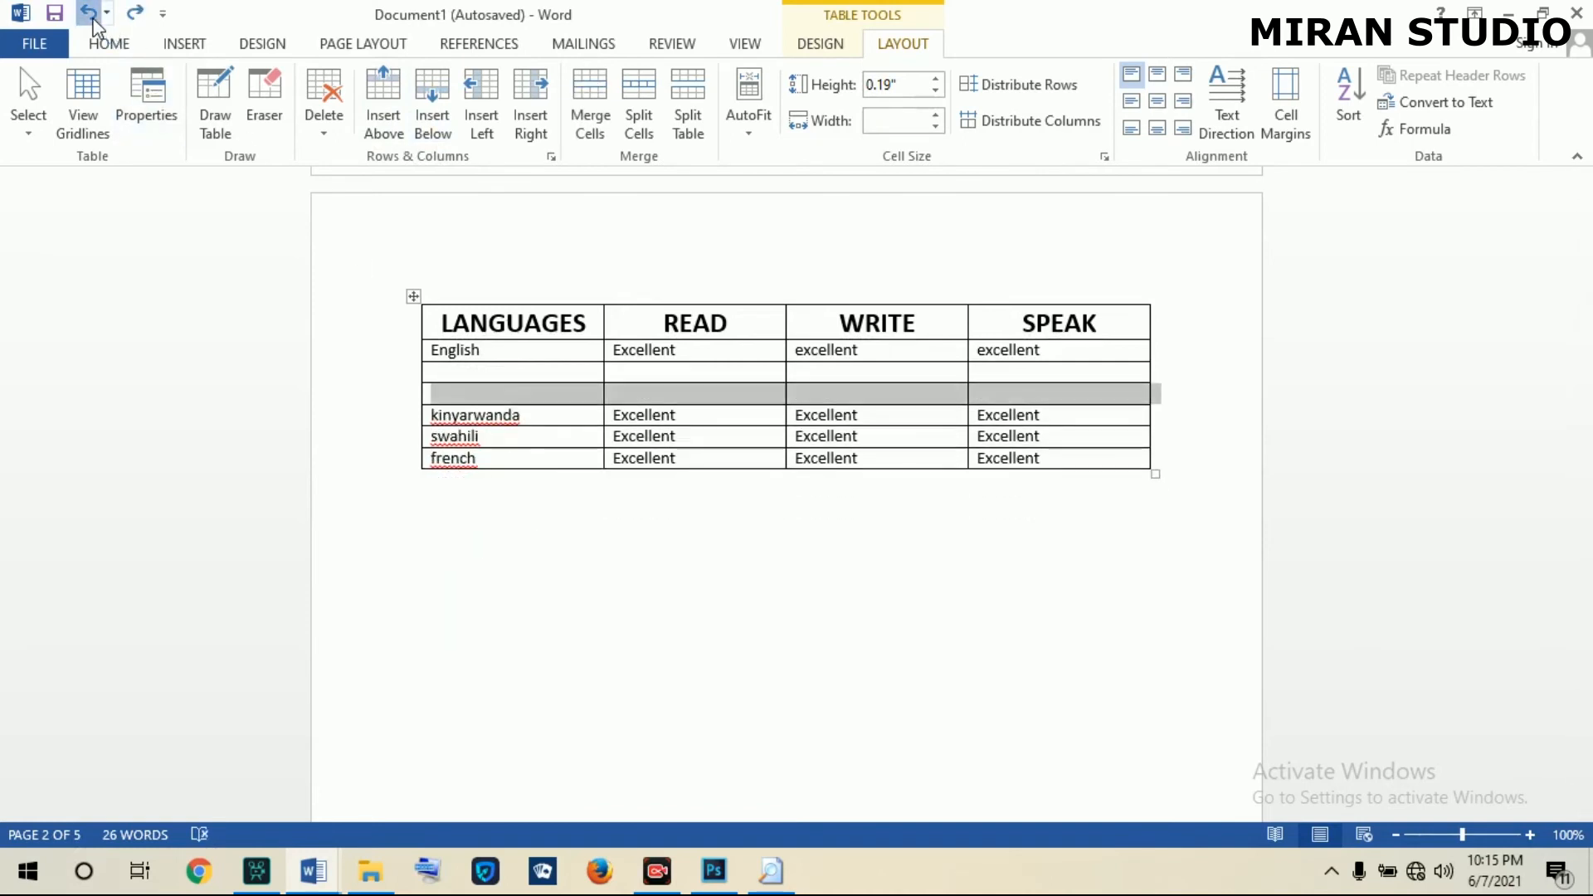
left_click(88, 13)
left_click(88, 13)
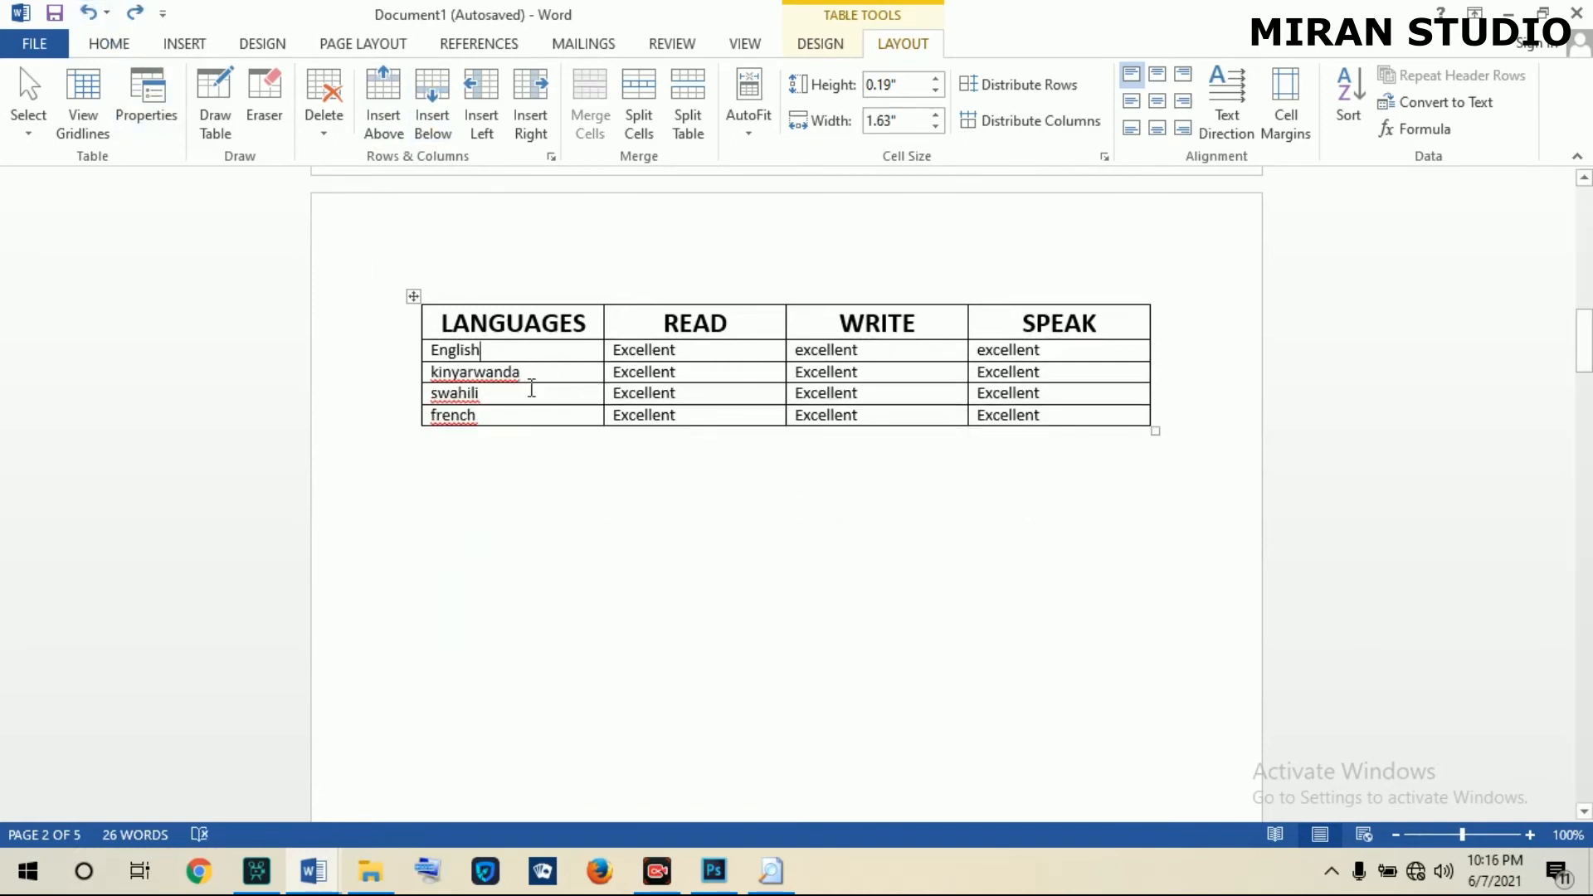
Insert seven blank rows above the kinyarwanda row of the languages table.
left_click(390, 101)
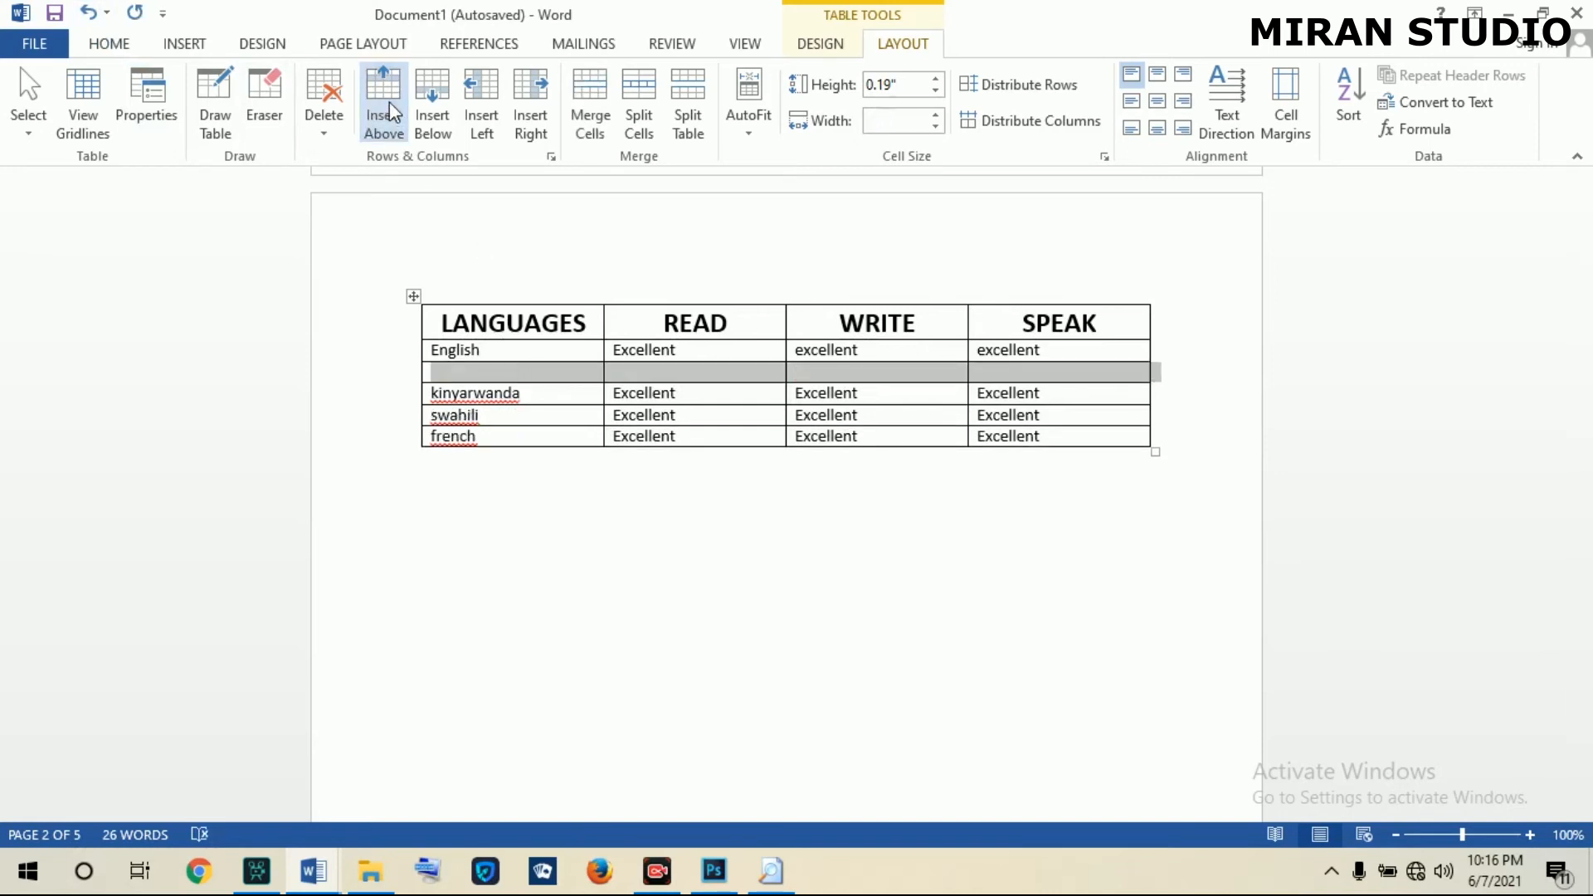
left_click(534, 374)
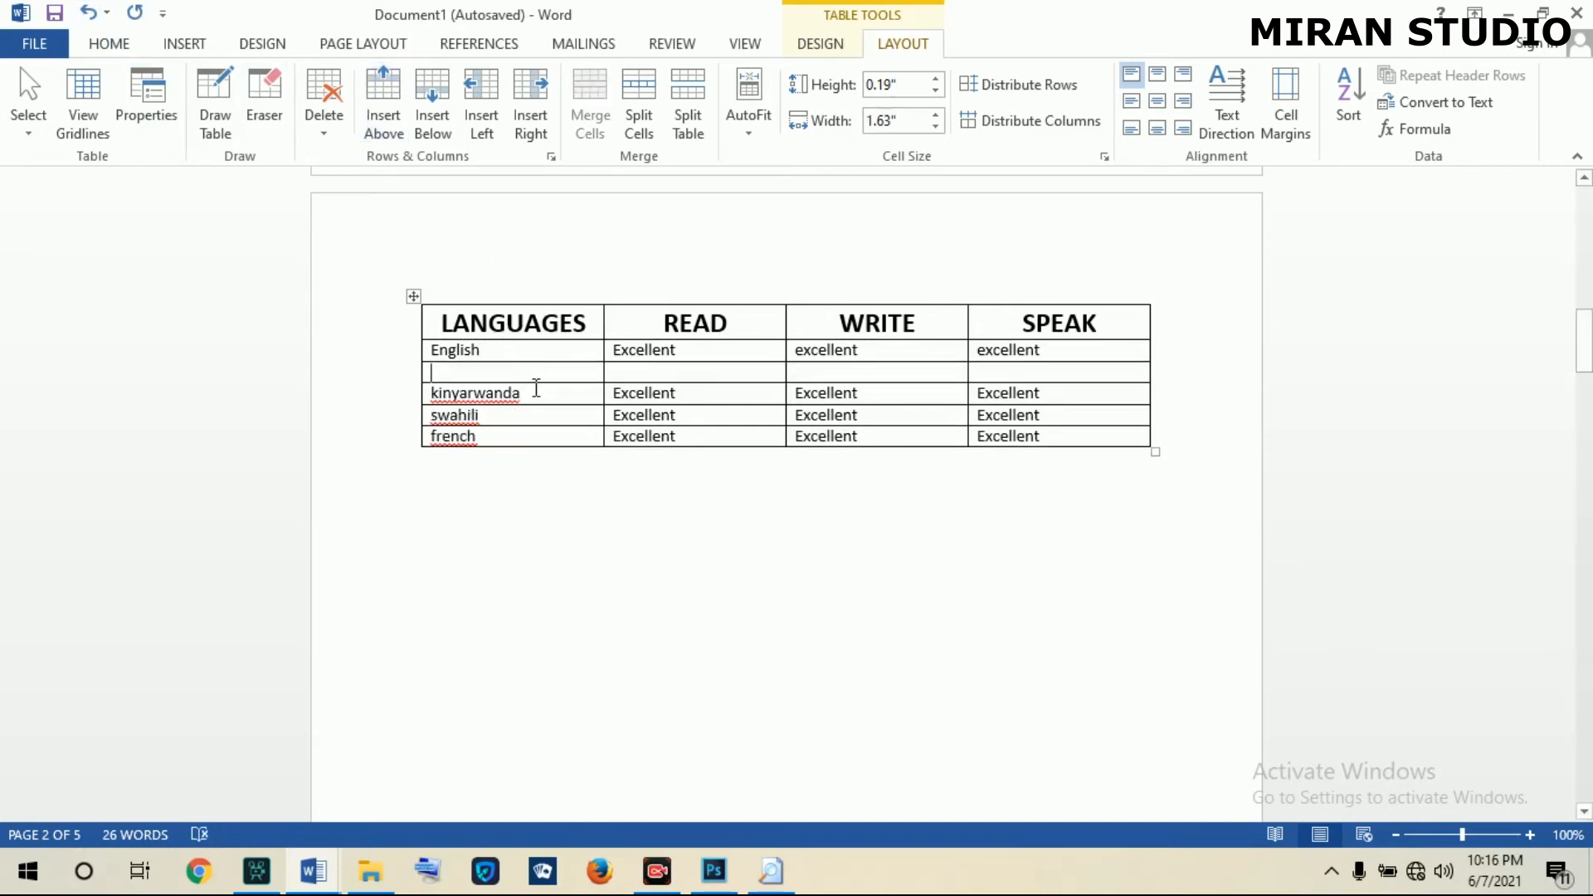
left_click(390, 123)
left_click(390, 123)
left_click(390, 122)
left_click(390, 123)
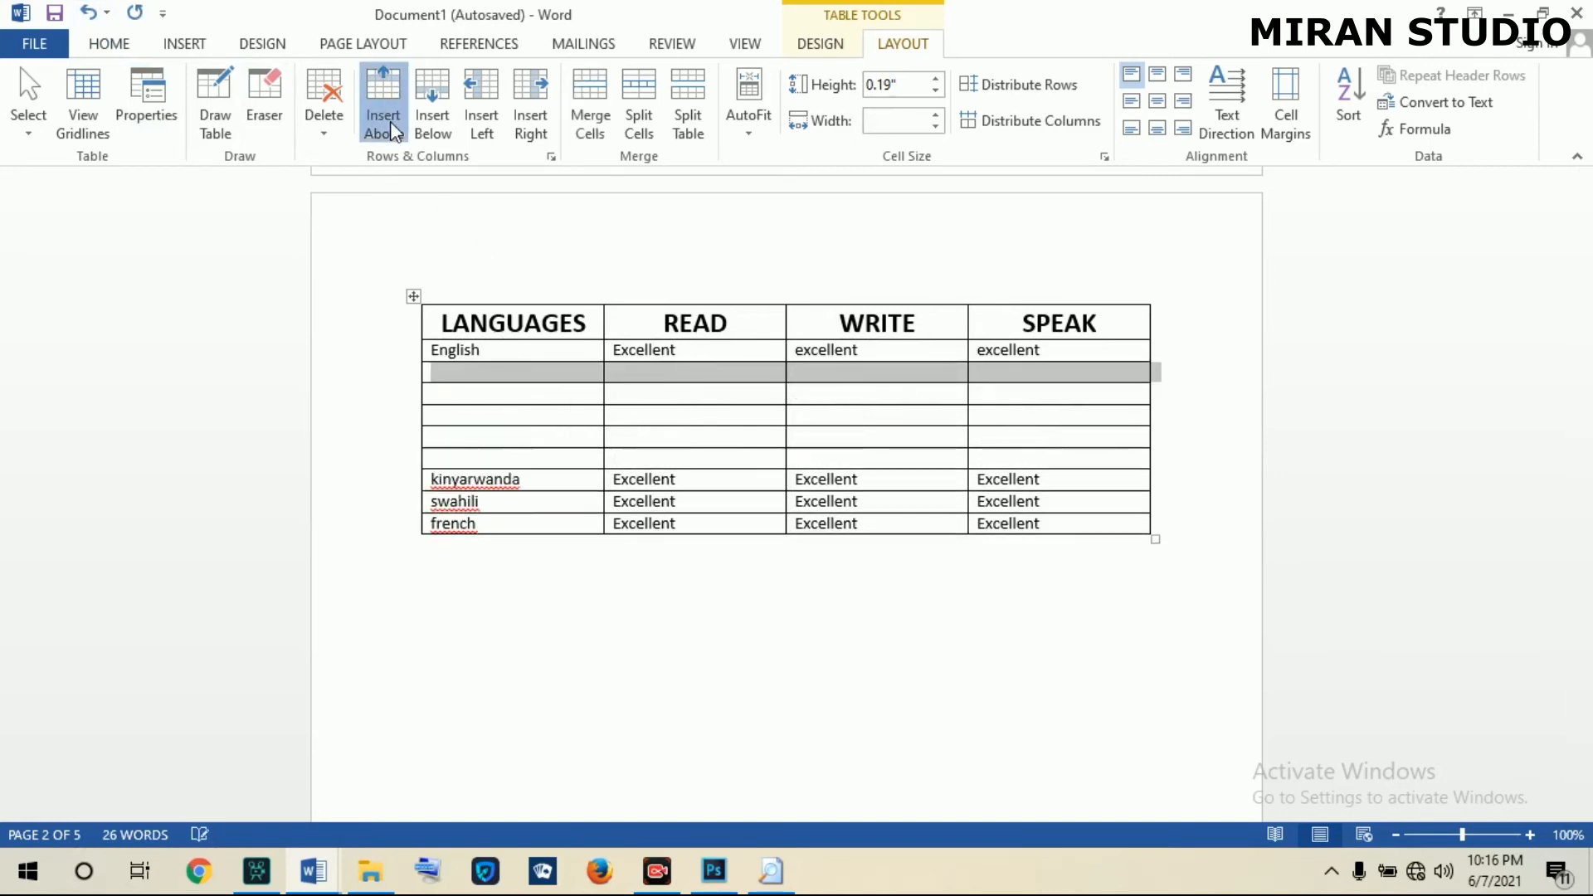
left_click(390, 123)
left_click(391, 123)
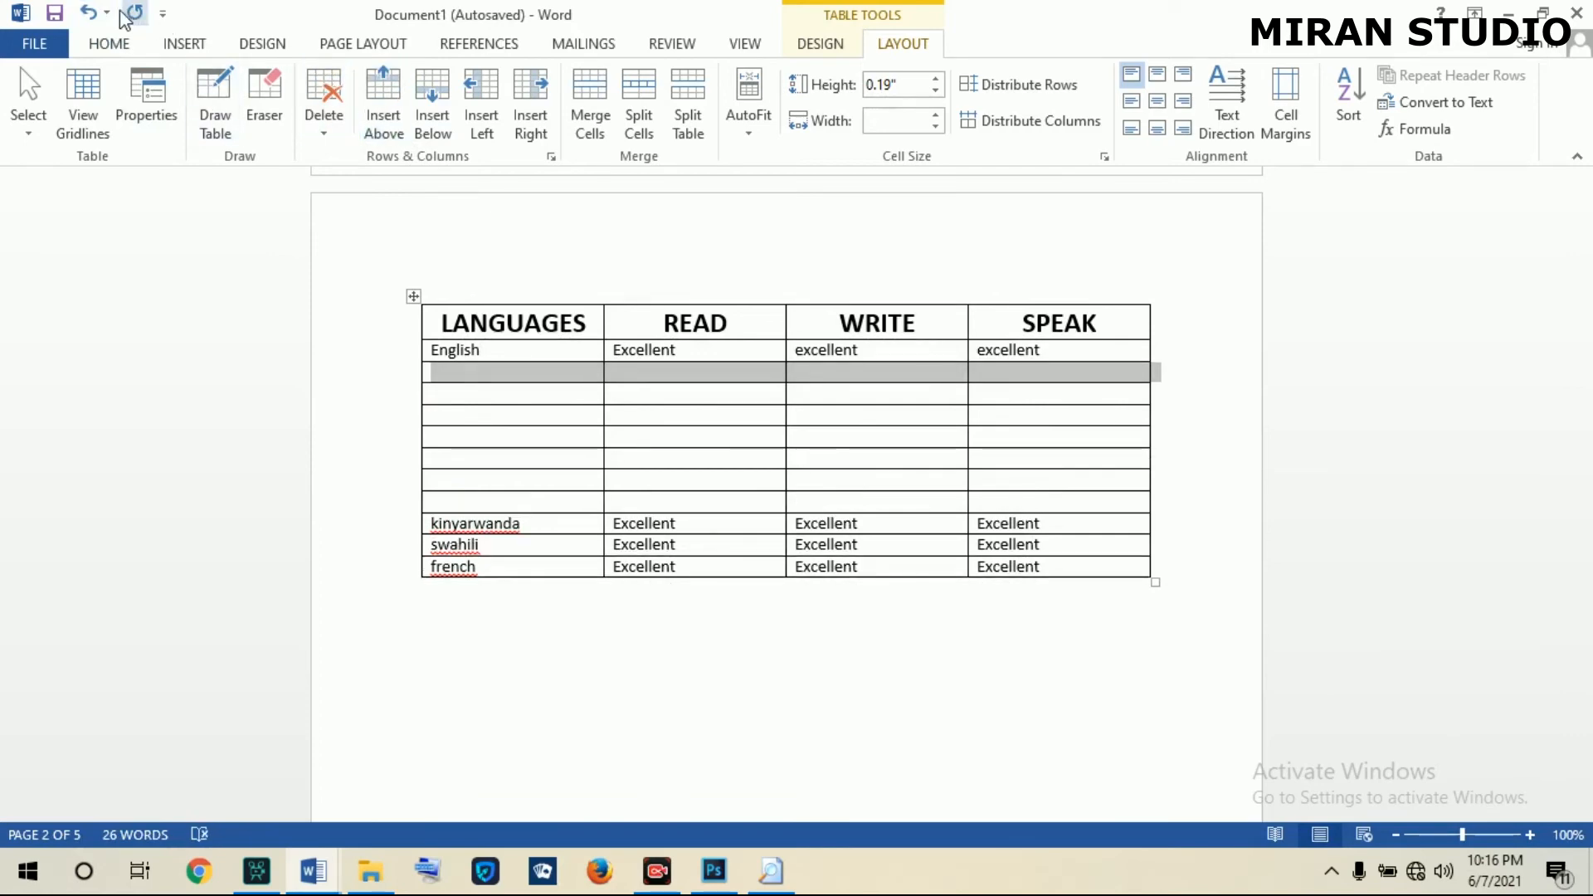
Undo all seven blank row insertions above the kinyarwanda row.
left_click(90, 14)
left_click(89, 14)
left_click(89, 14)
left_click(89, 14)
left_click(89, 14)
left_click(89, 15)
left_click(90, 14)
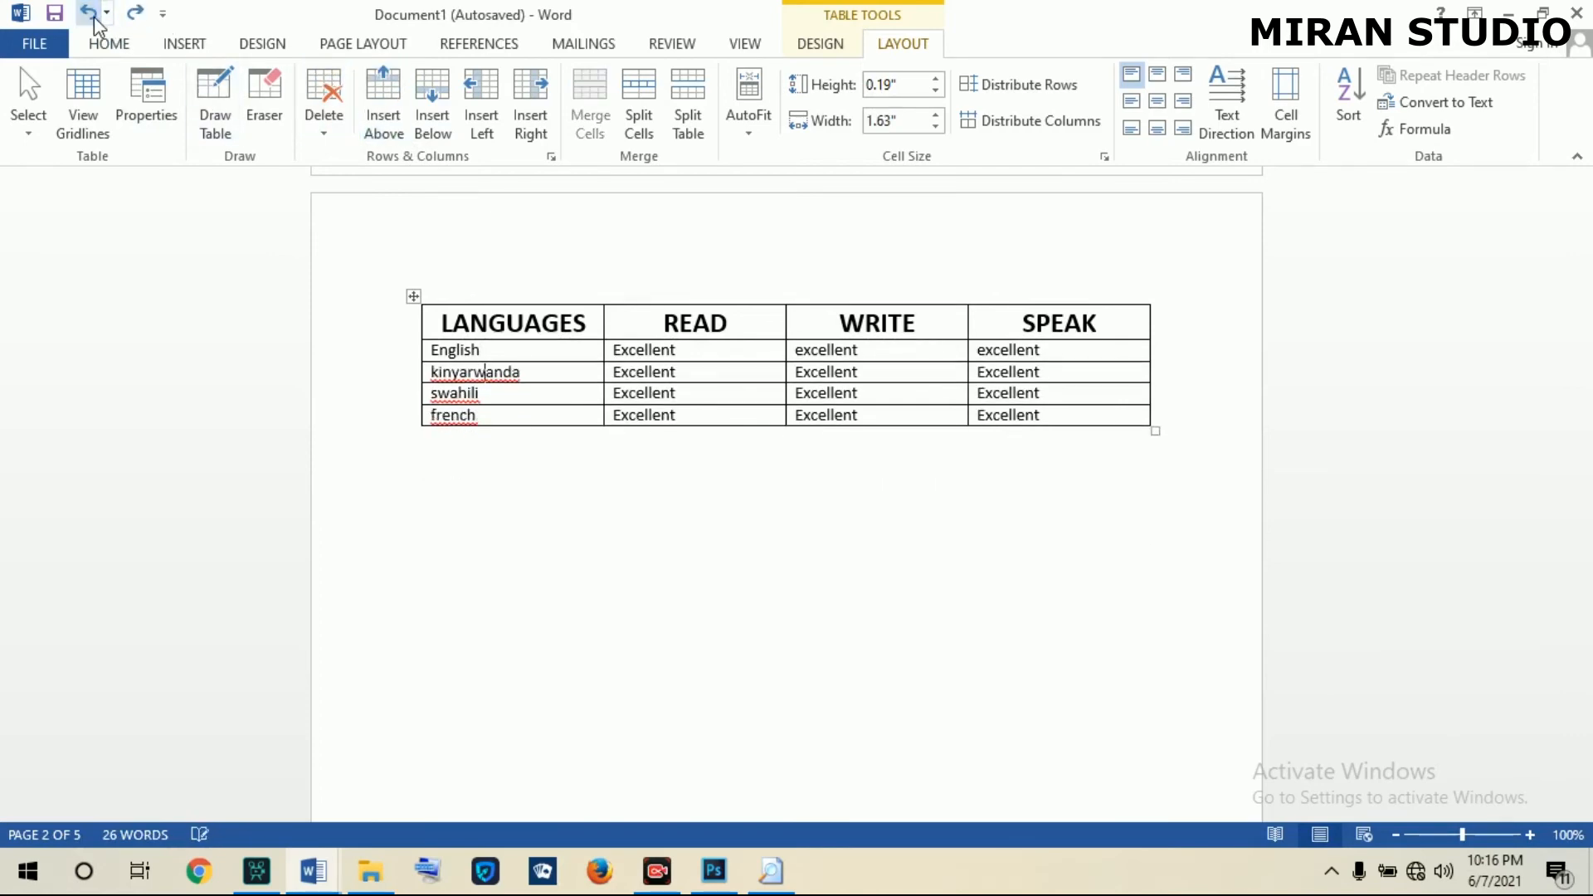
Insert four blank columns to the left of the READ column and undo the insertions.
left_click(661, 321)
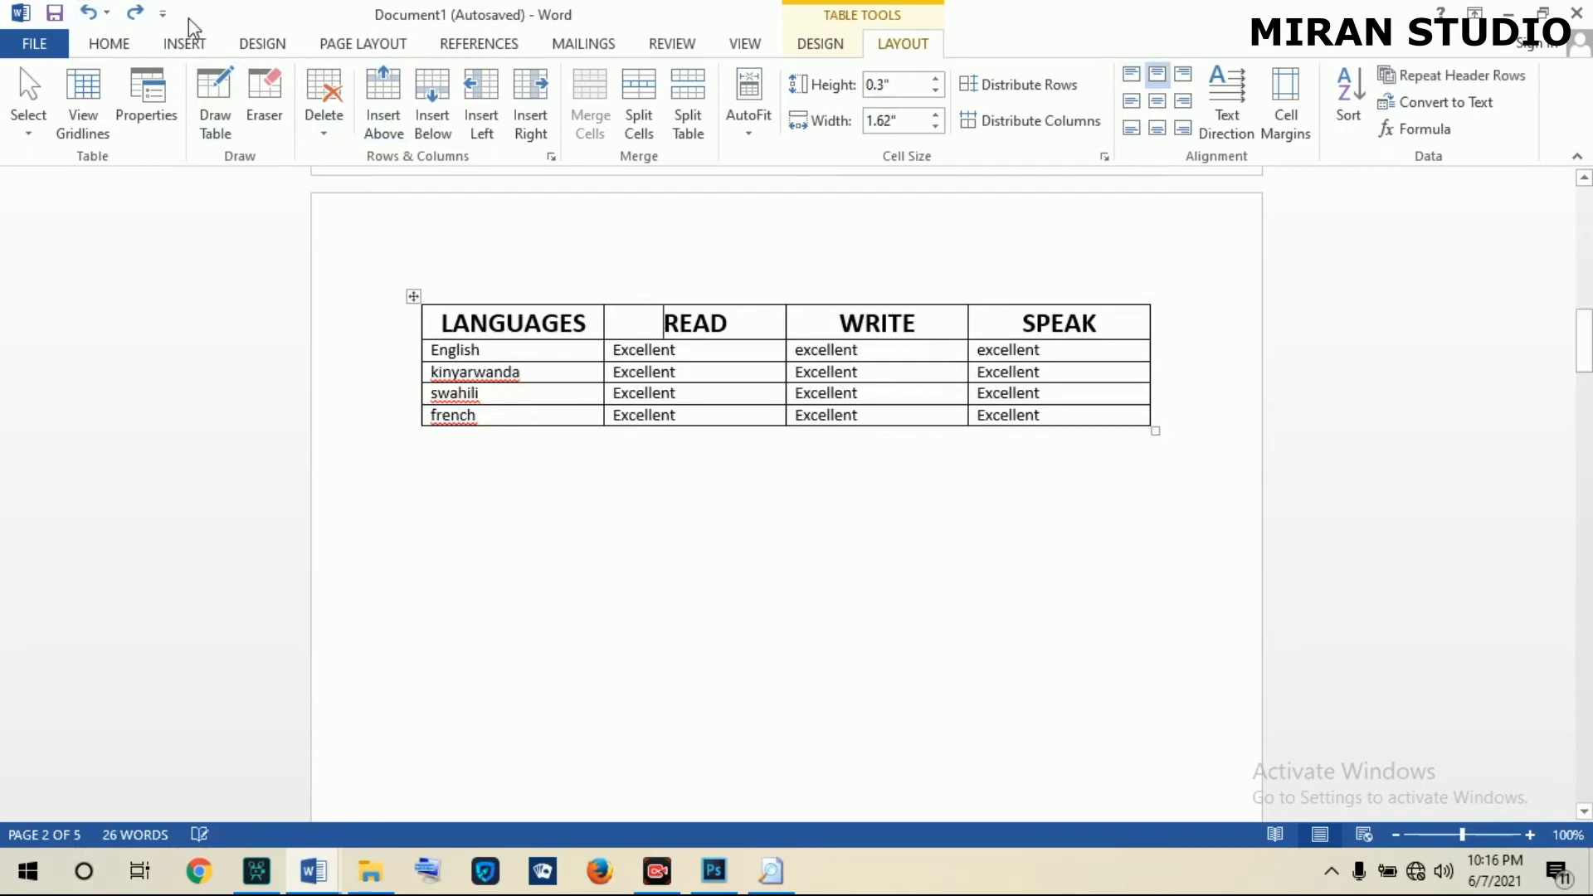
left_click(478, 101)
left_click(478, 101)
left_click(478, 102)
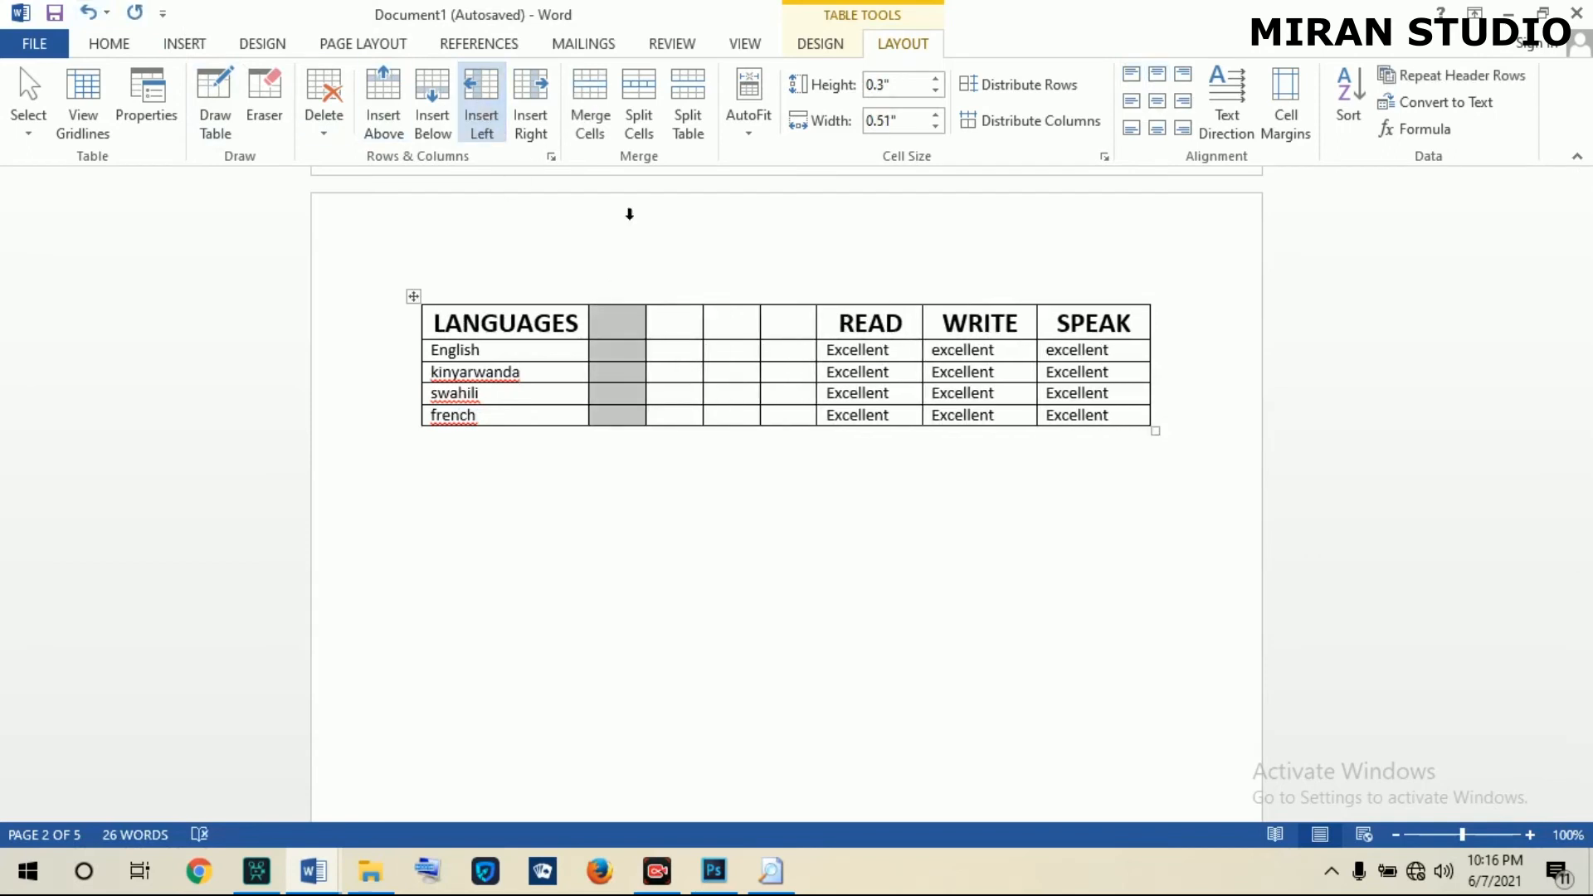
left_click(90, 14)
left_click(90, 14)
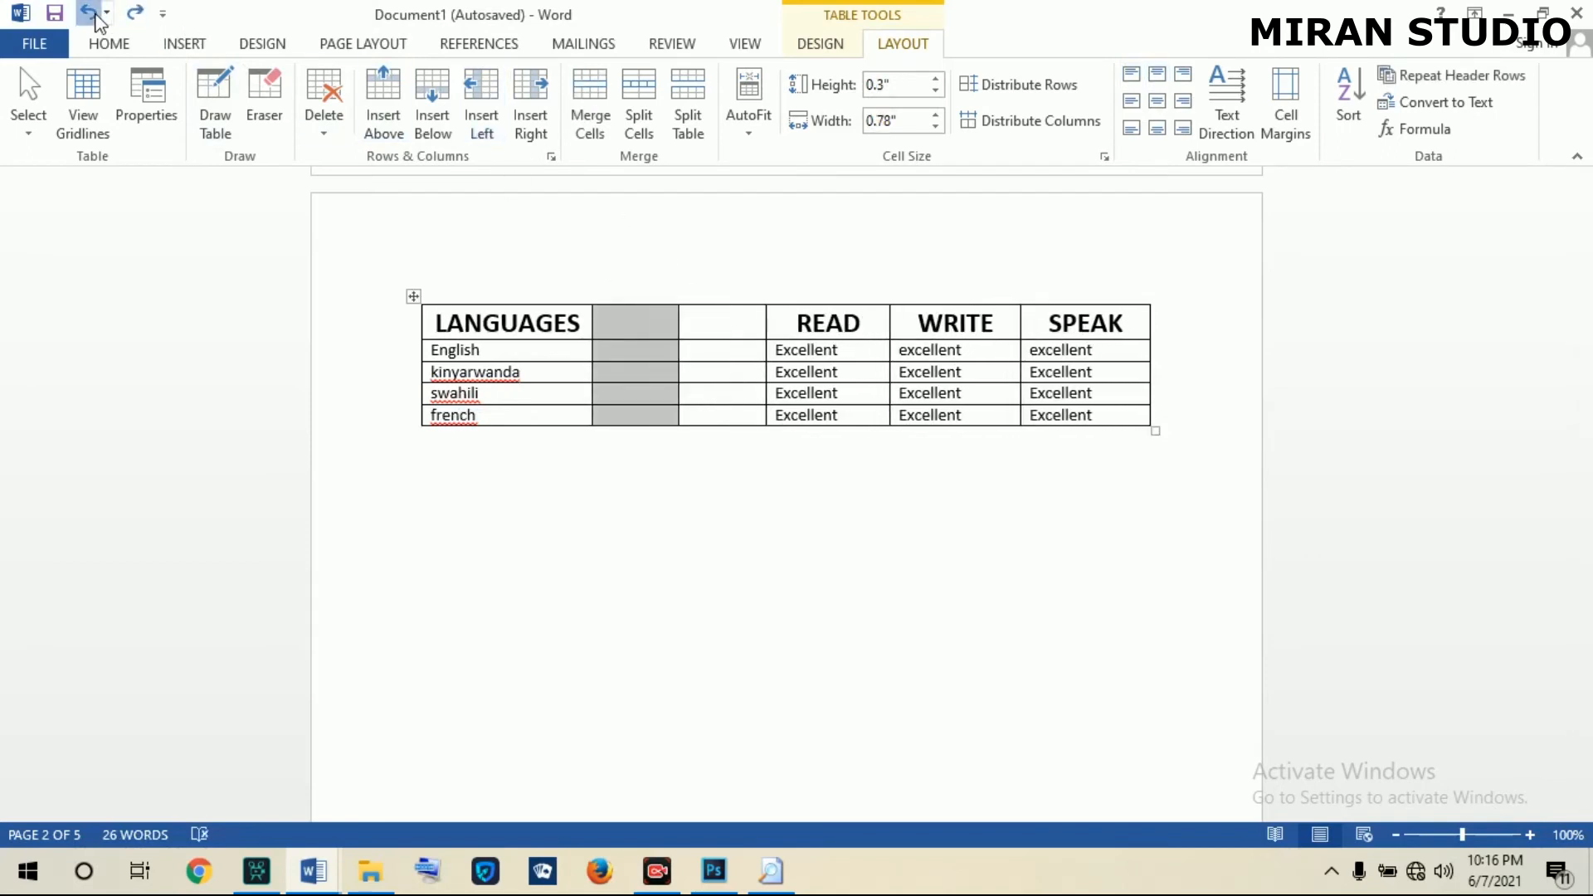
left_click(90, 14)
left_click(89, 14)
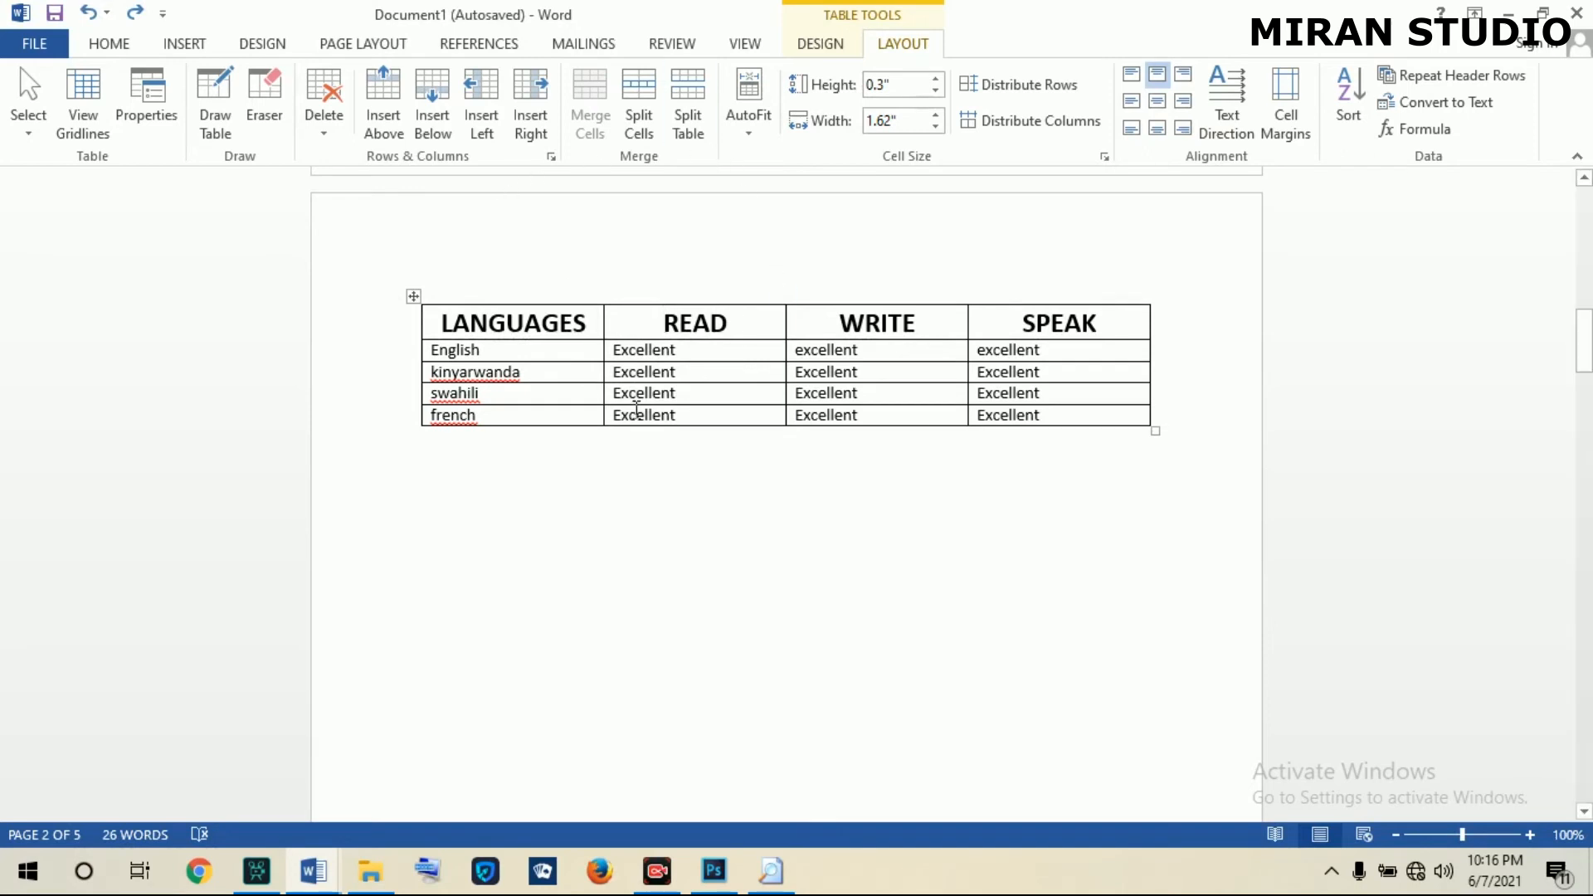
Insert a blank row above the header row of the languages table and merge its four cells into one.
mouse_move(606, 302)
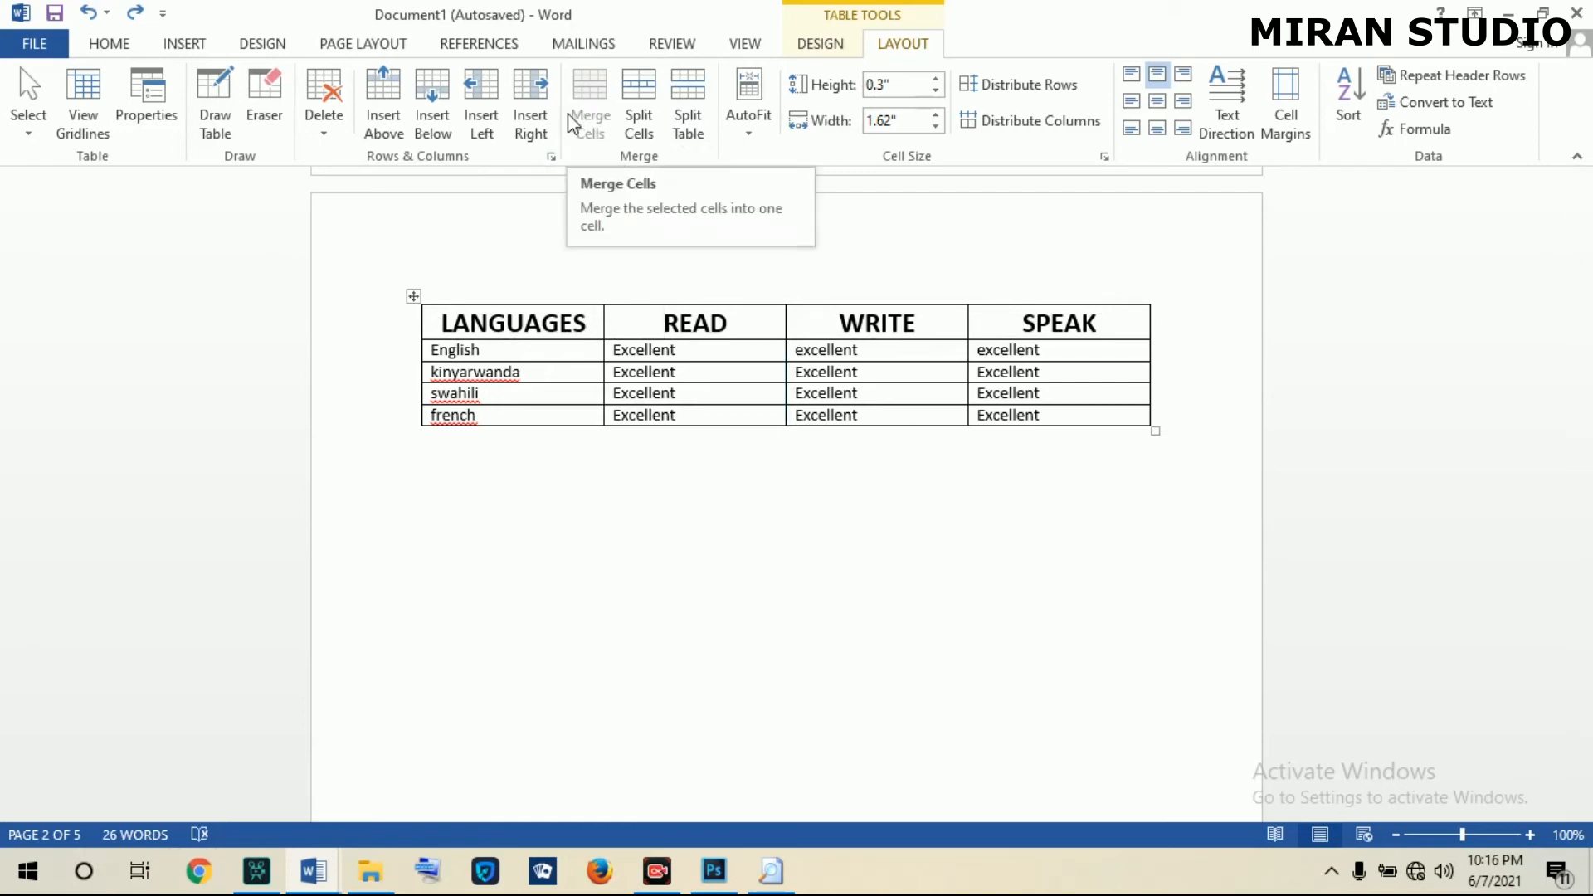
left_click(440, 322)
left_click(381, 98)
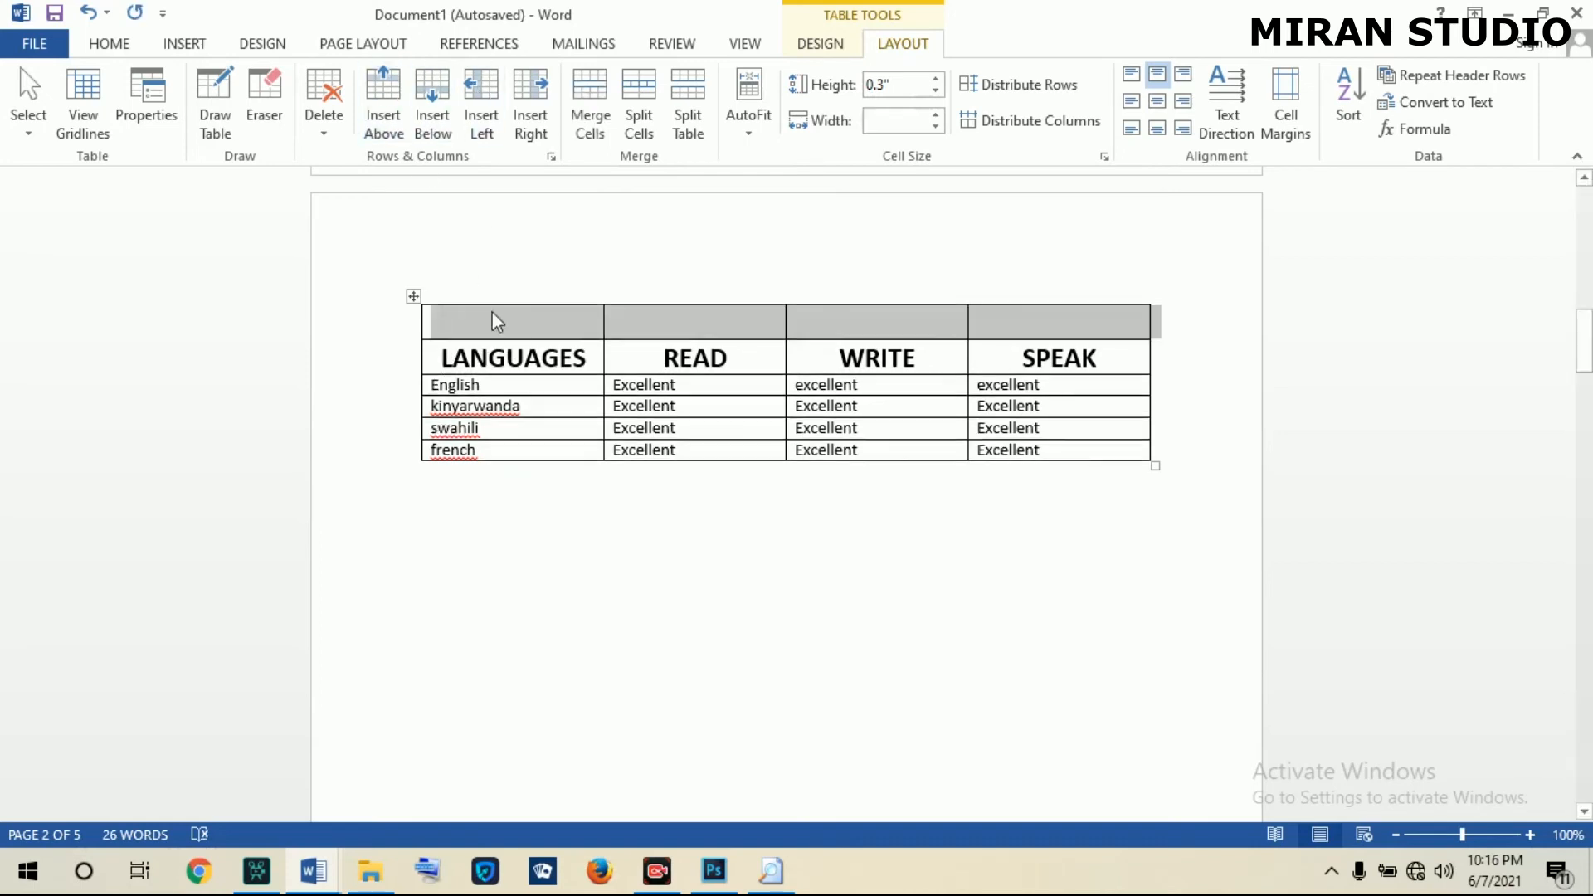
left_click(492, 312)
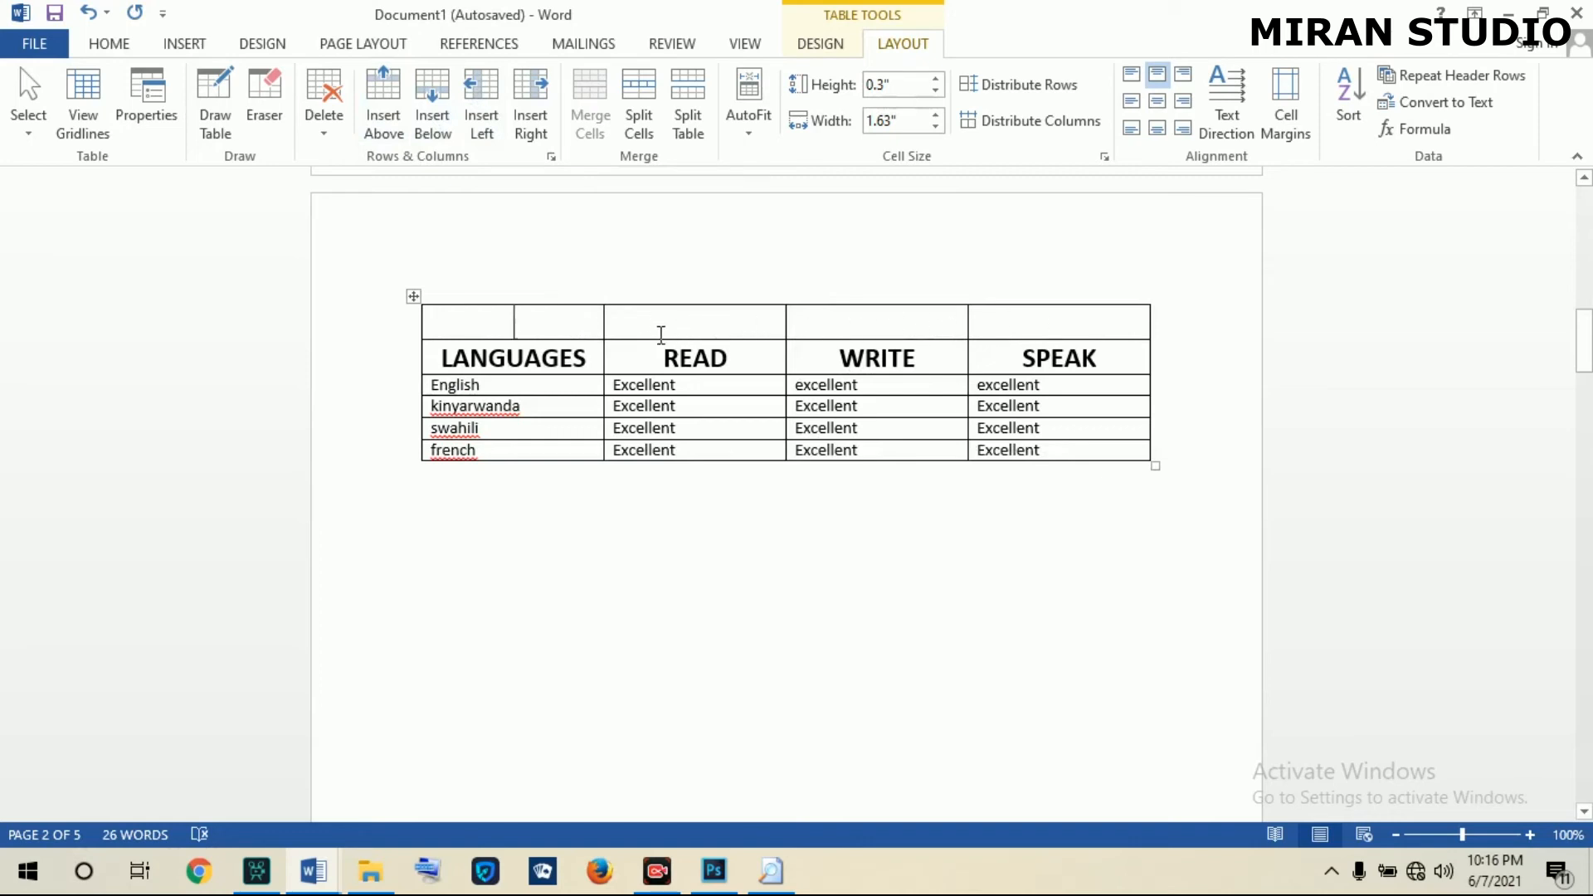
left_click_drag(559, 321, 1007, 332)
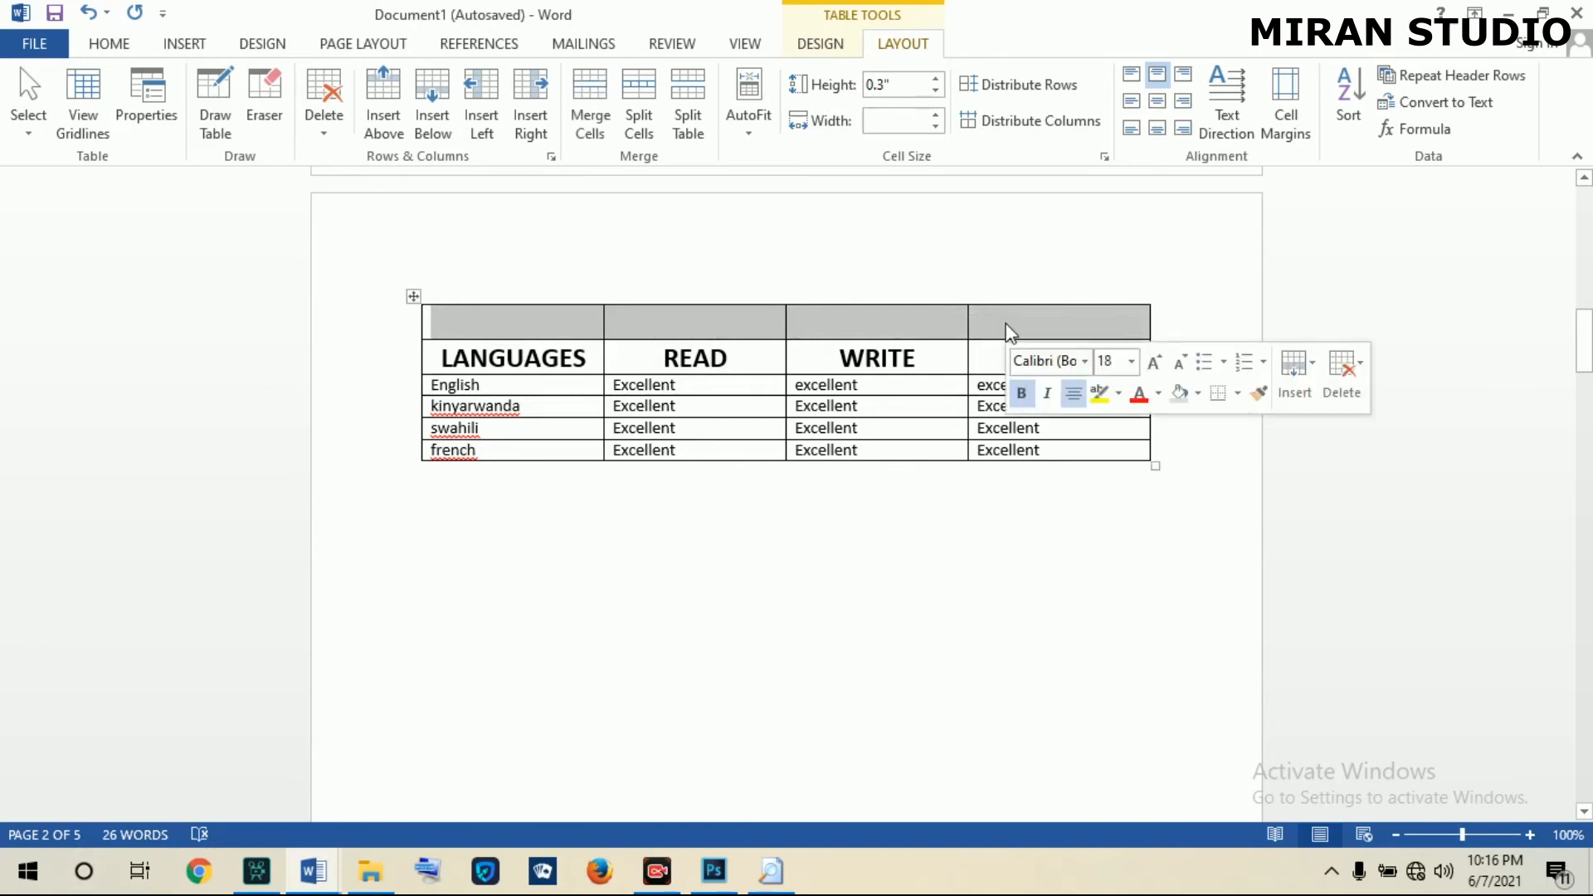
left_click(593, 97)
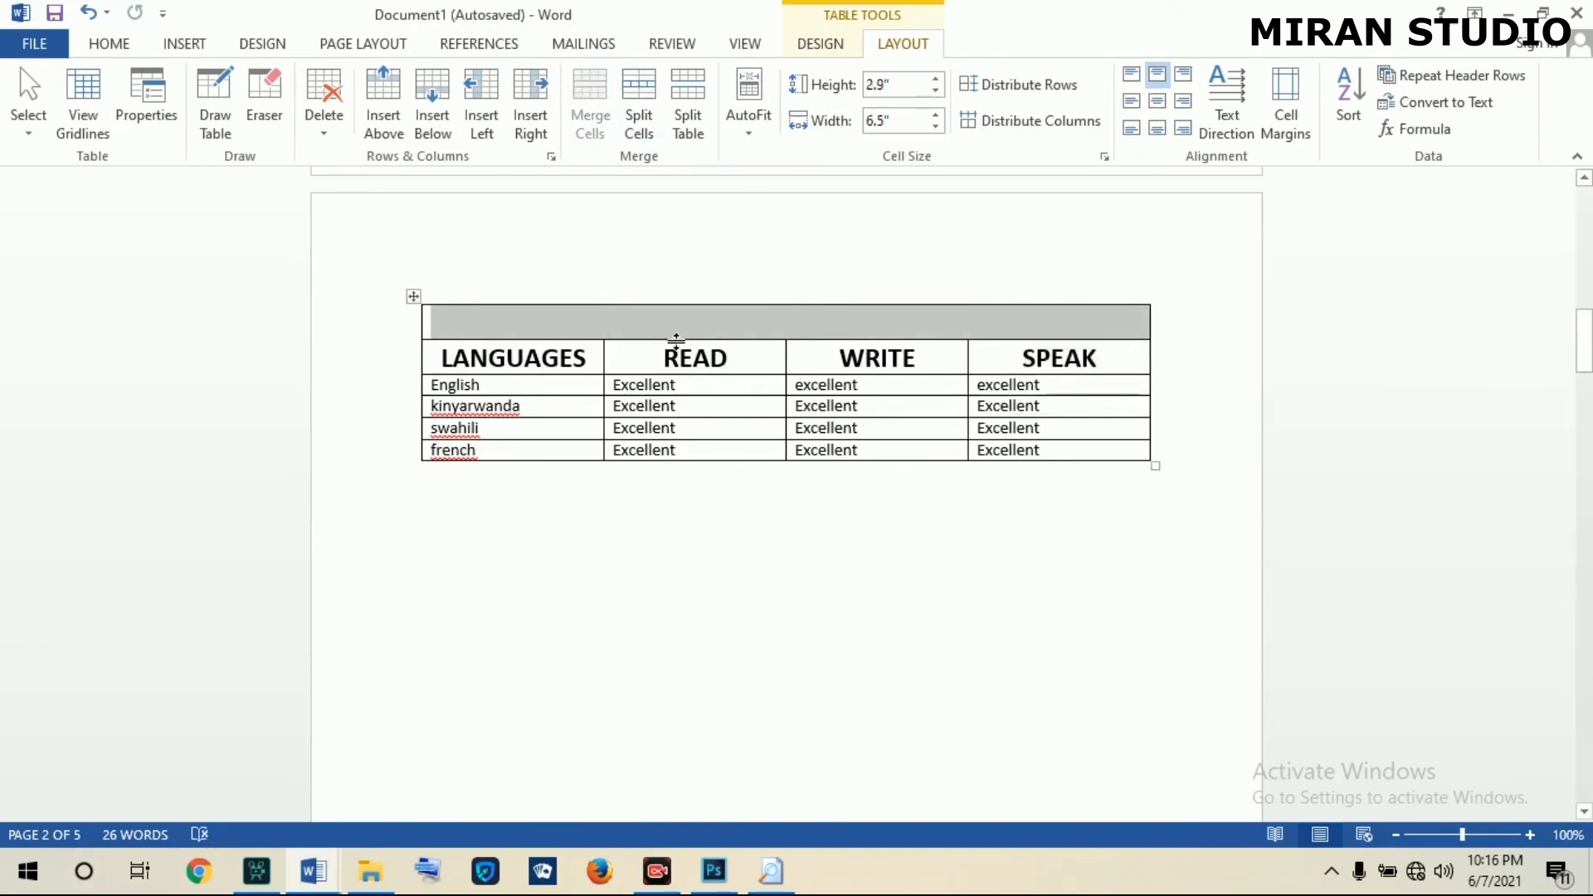
Enter the title LANGUAGES in the merged top row of the table.
left_click(626, 319)
left_click(711, 357)
left_click(708, 320)
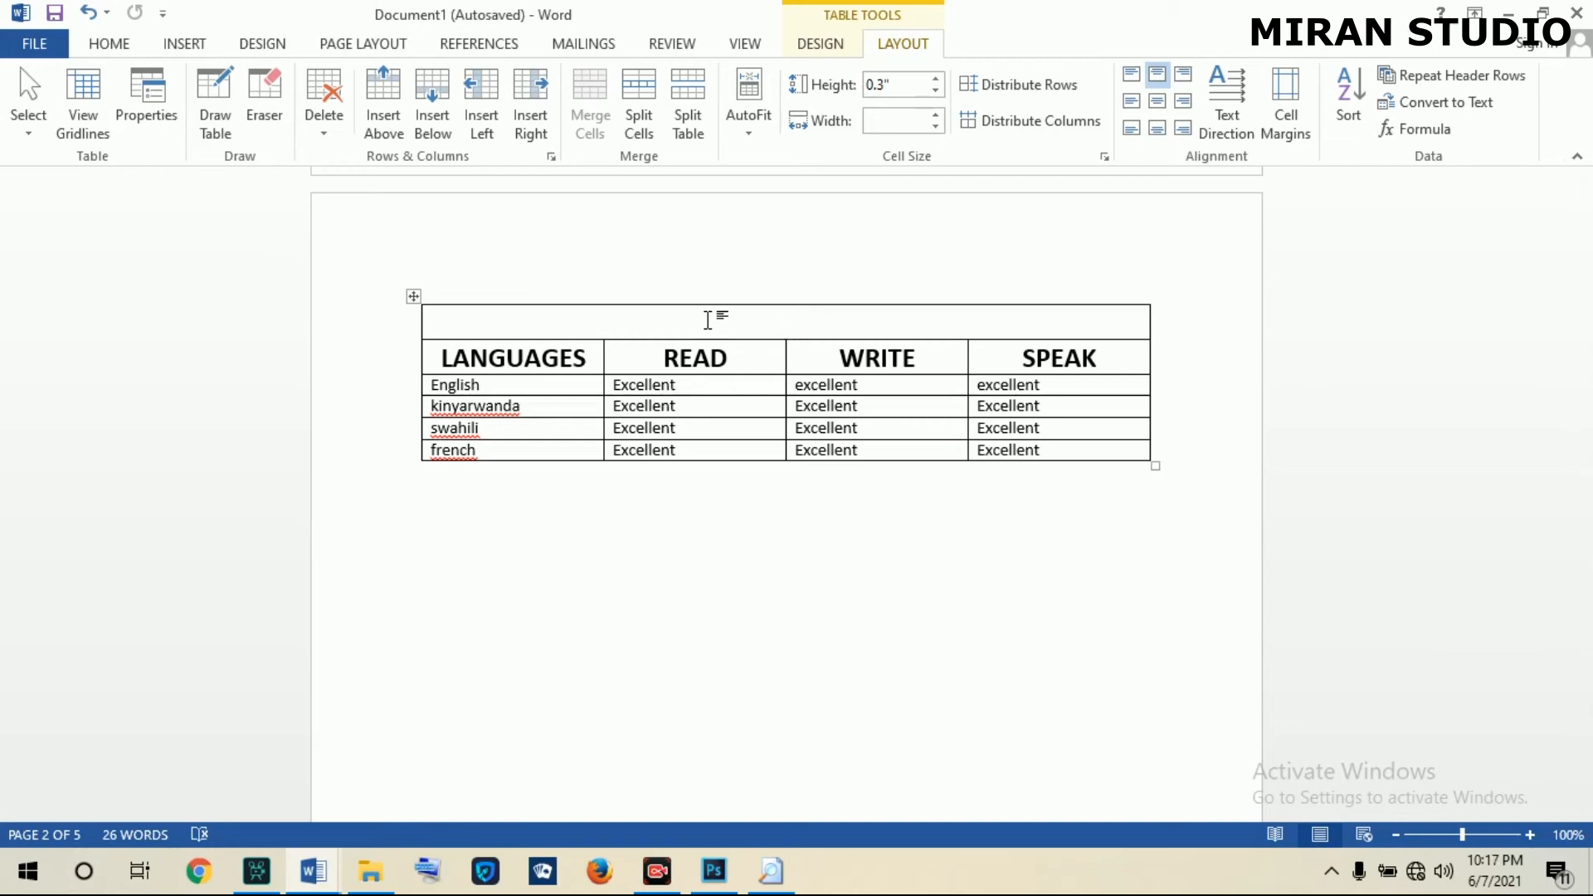
type("LANGU")
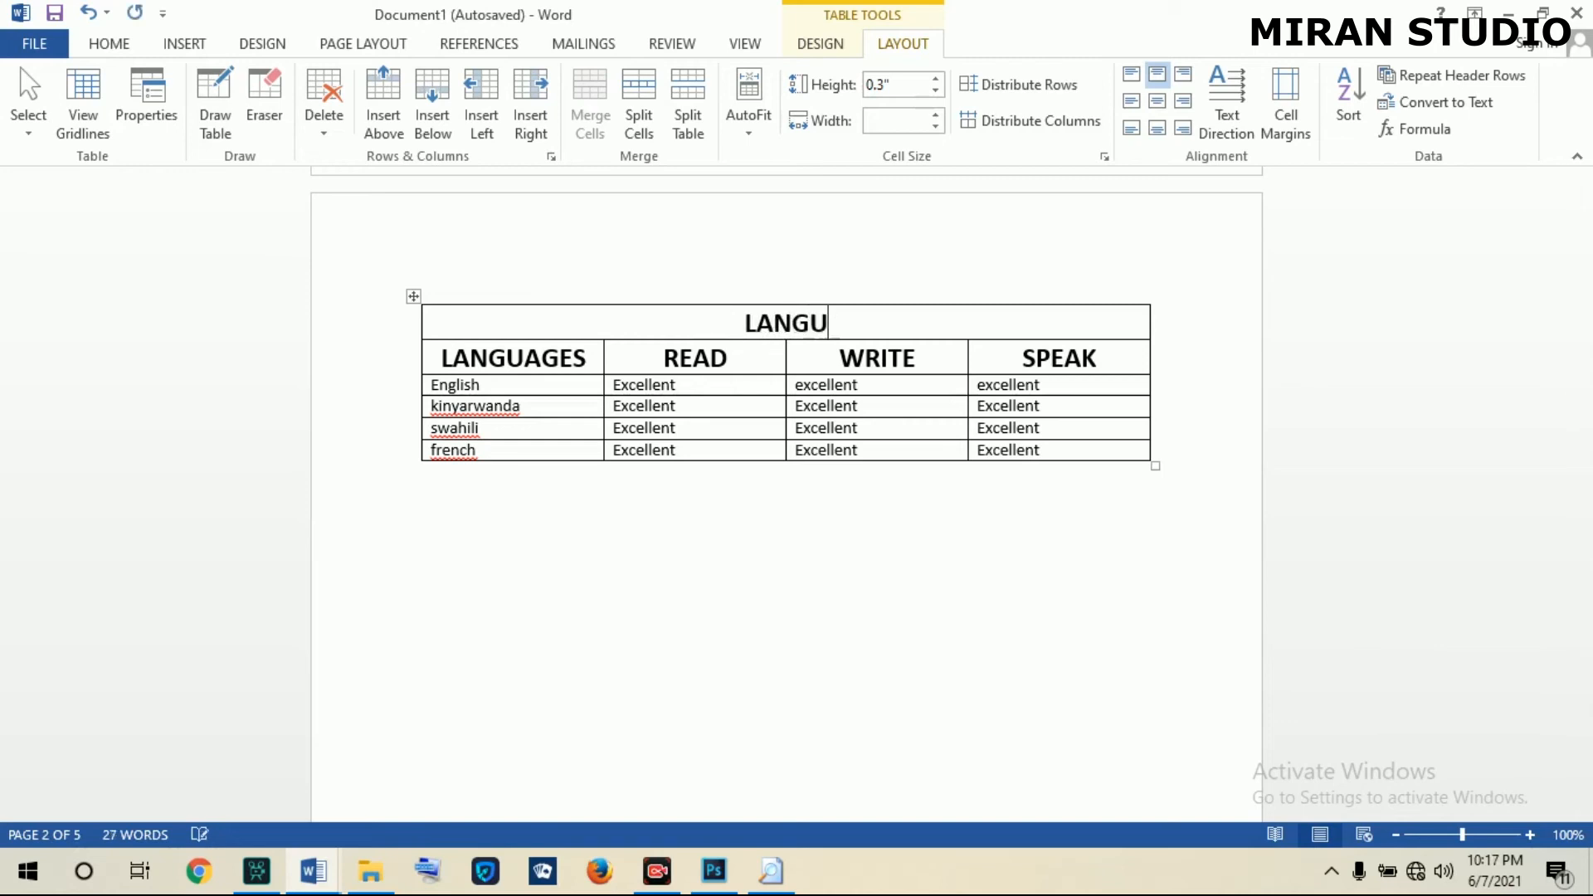
type("AGES")
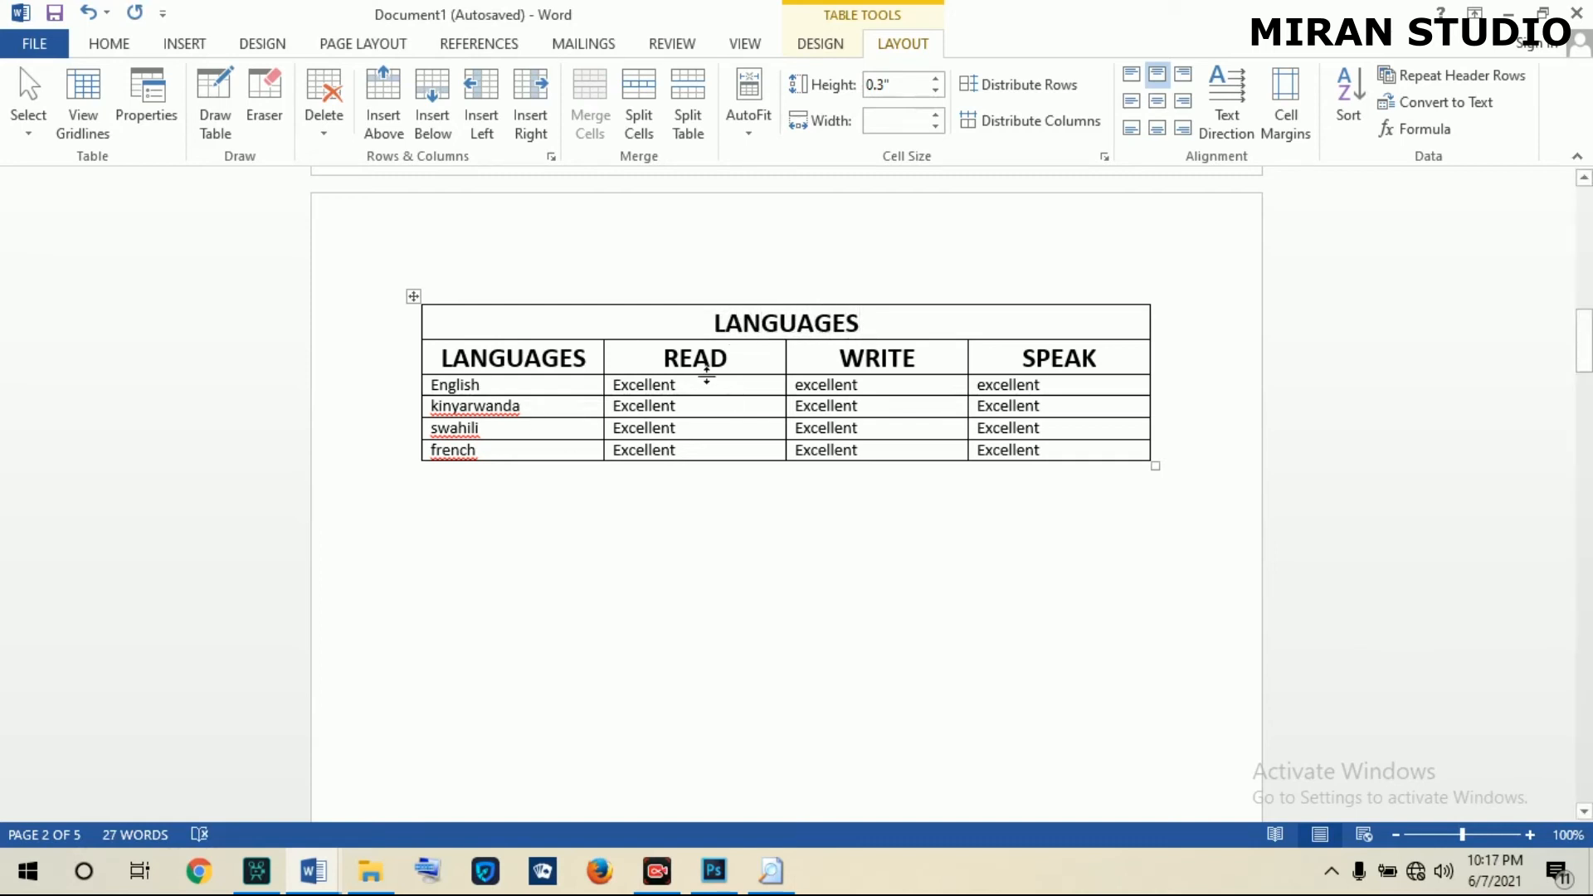
Insert a blank column to the right of the READ column and merge the top row's cells into one title cell.
left_click(621, 321)
left_click(750, 357)
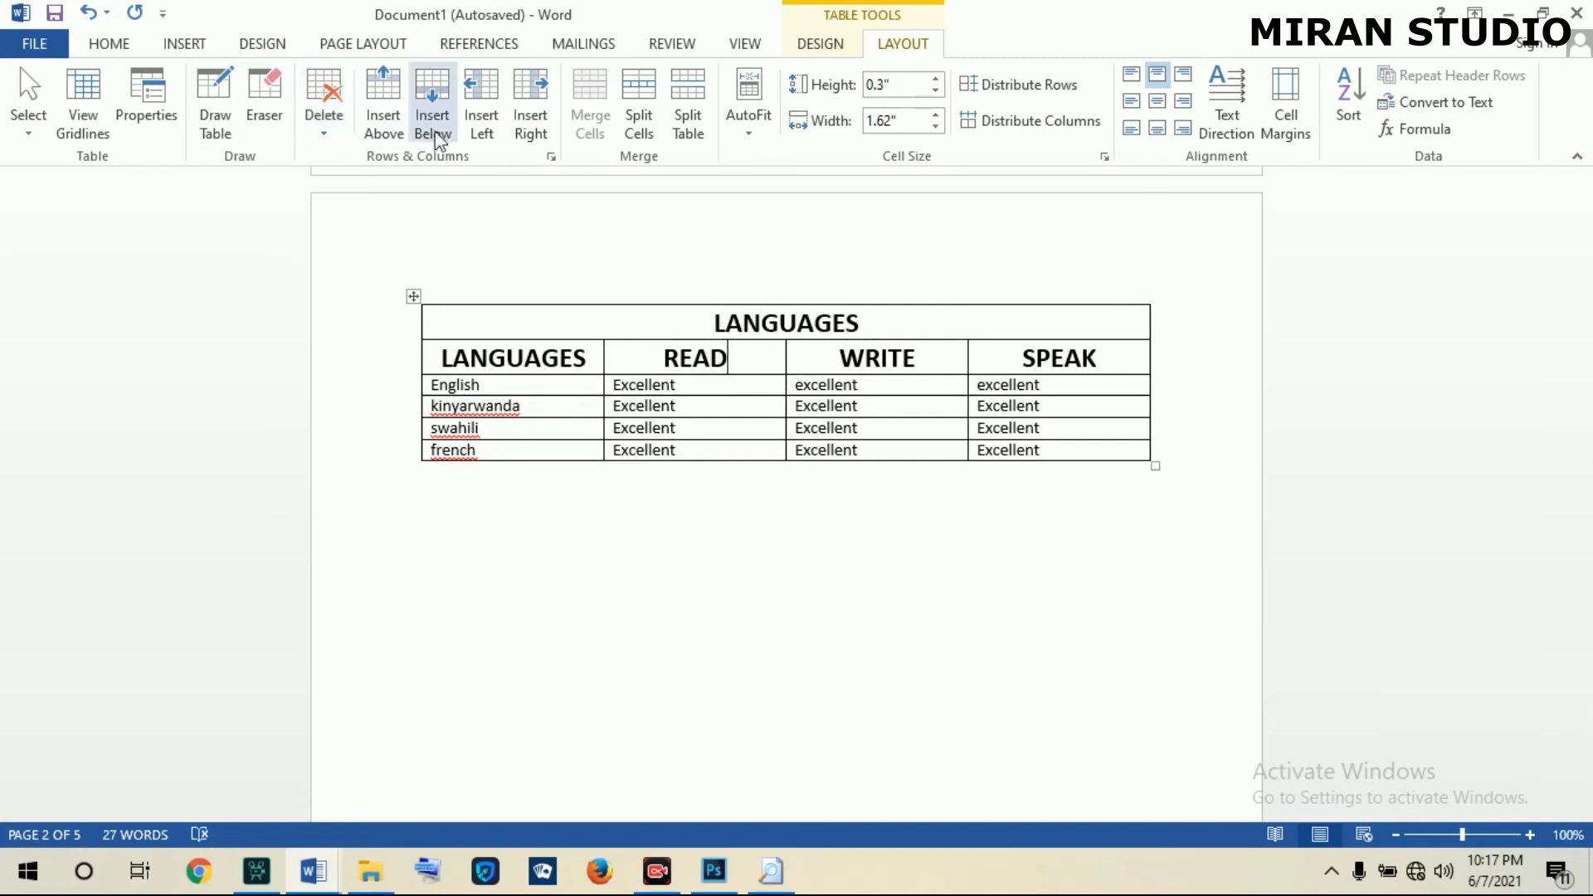
left_click(529, 108)
left_click(741, 391)
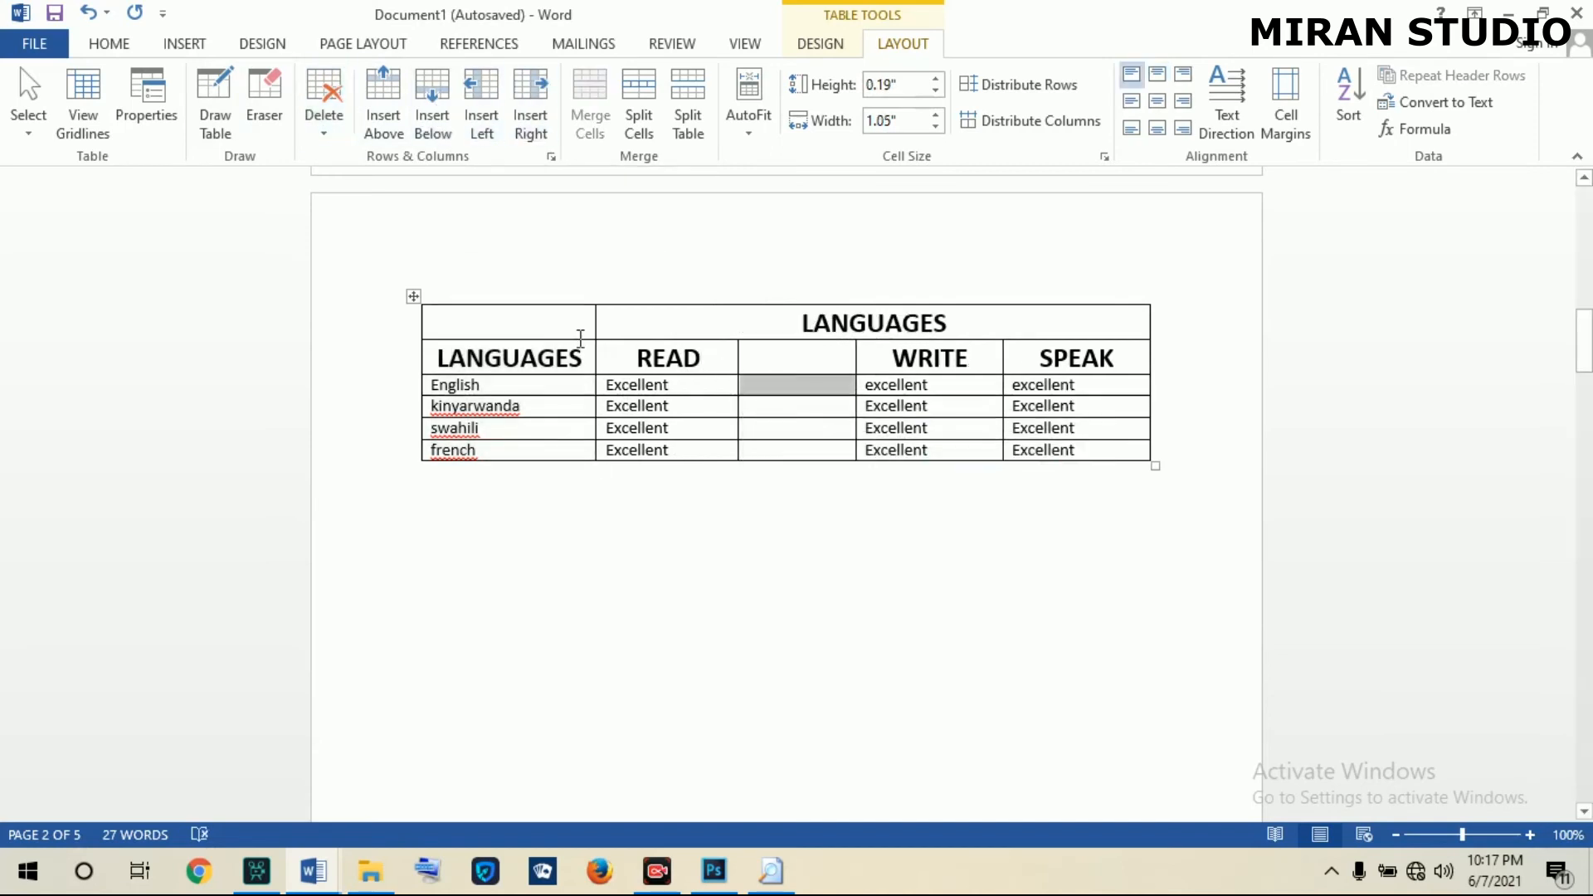
left_click_drag(565, 324, 633, 321)
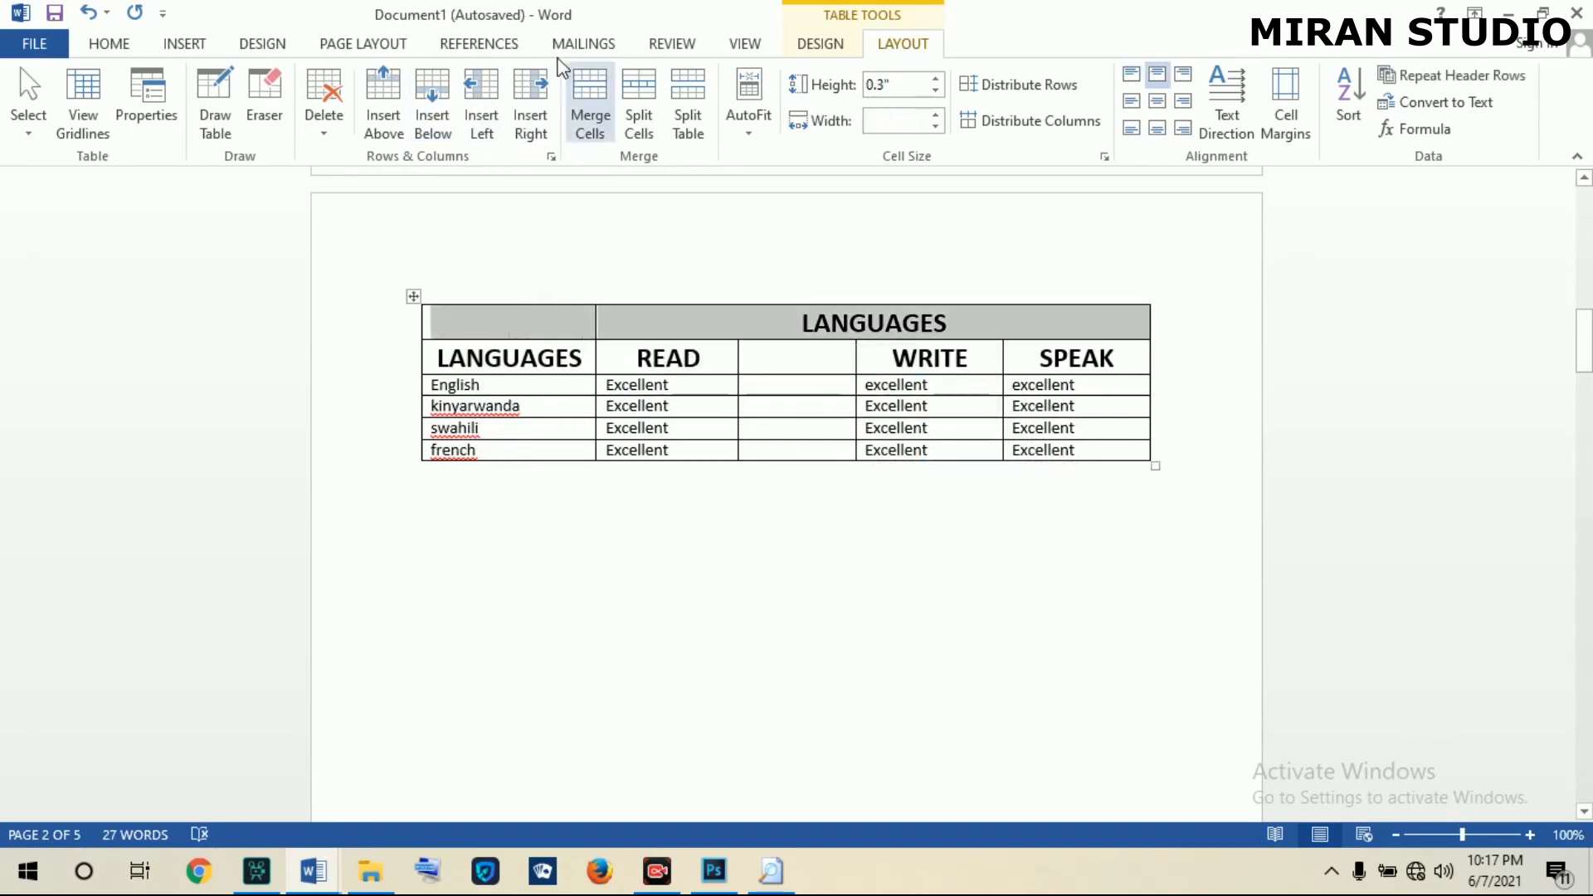
left_click(587, 93)
Merge the blank column's cells between READ and WRITE into one cell and enter LANGUAGES in it.
left_click_drag(772, 359, 807, 461)
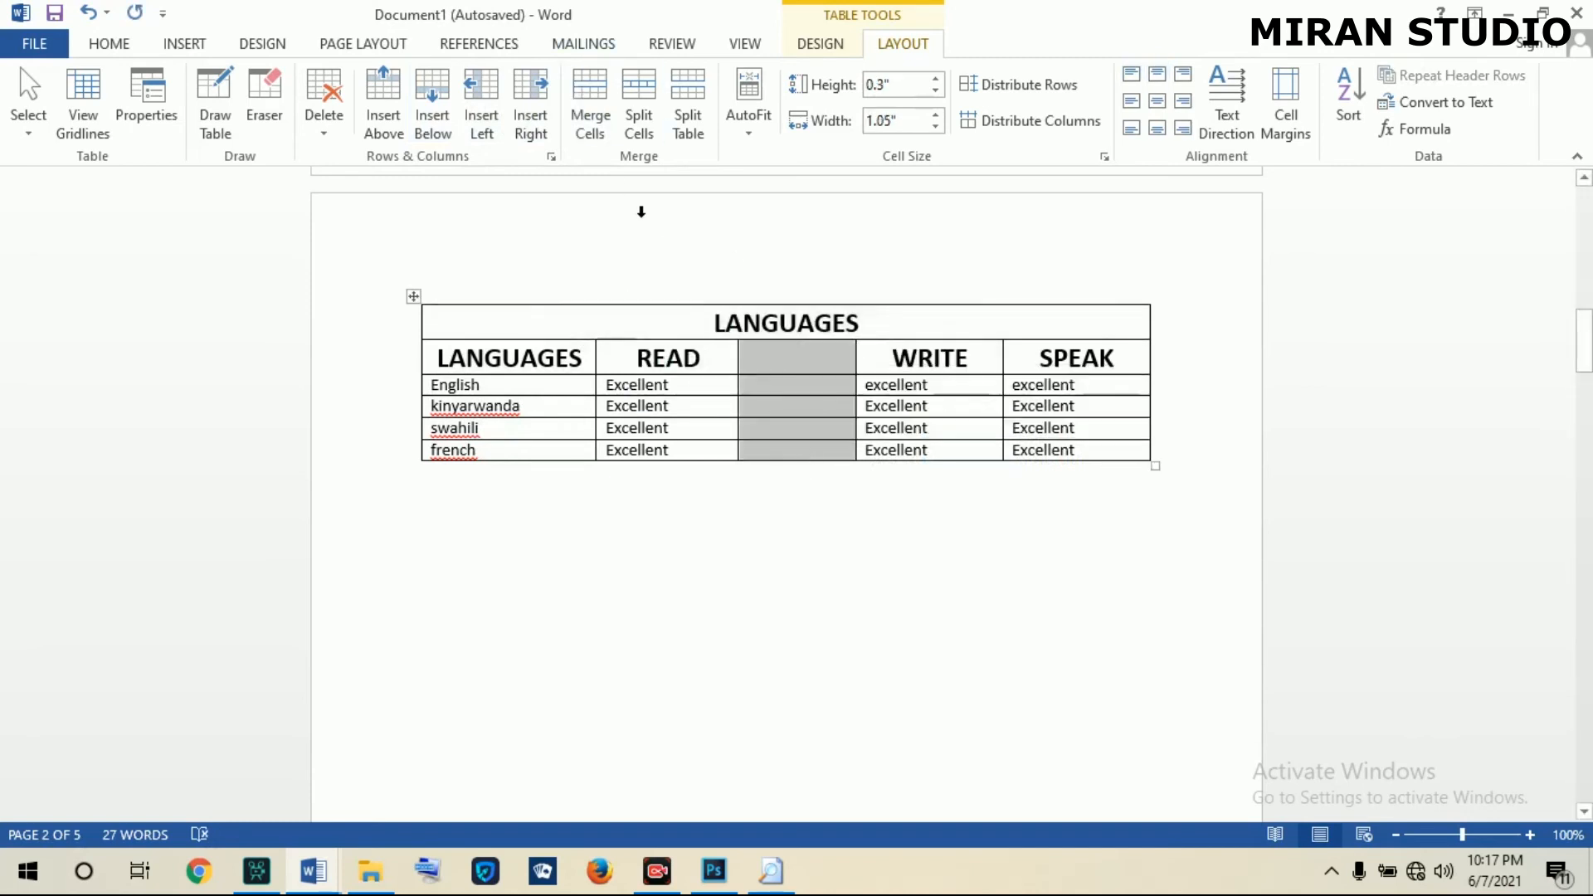
left_click(605, 131)
left_click(793, 413)
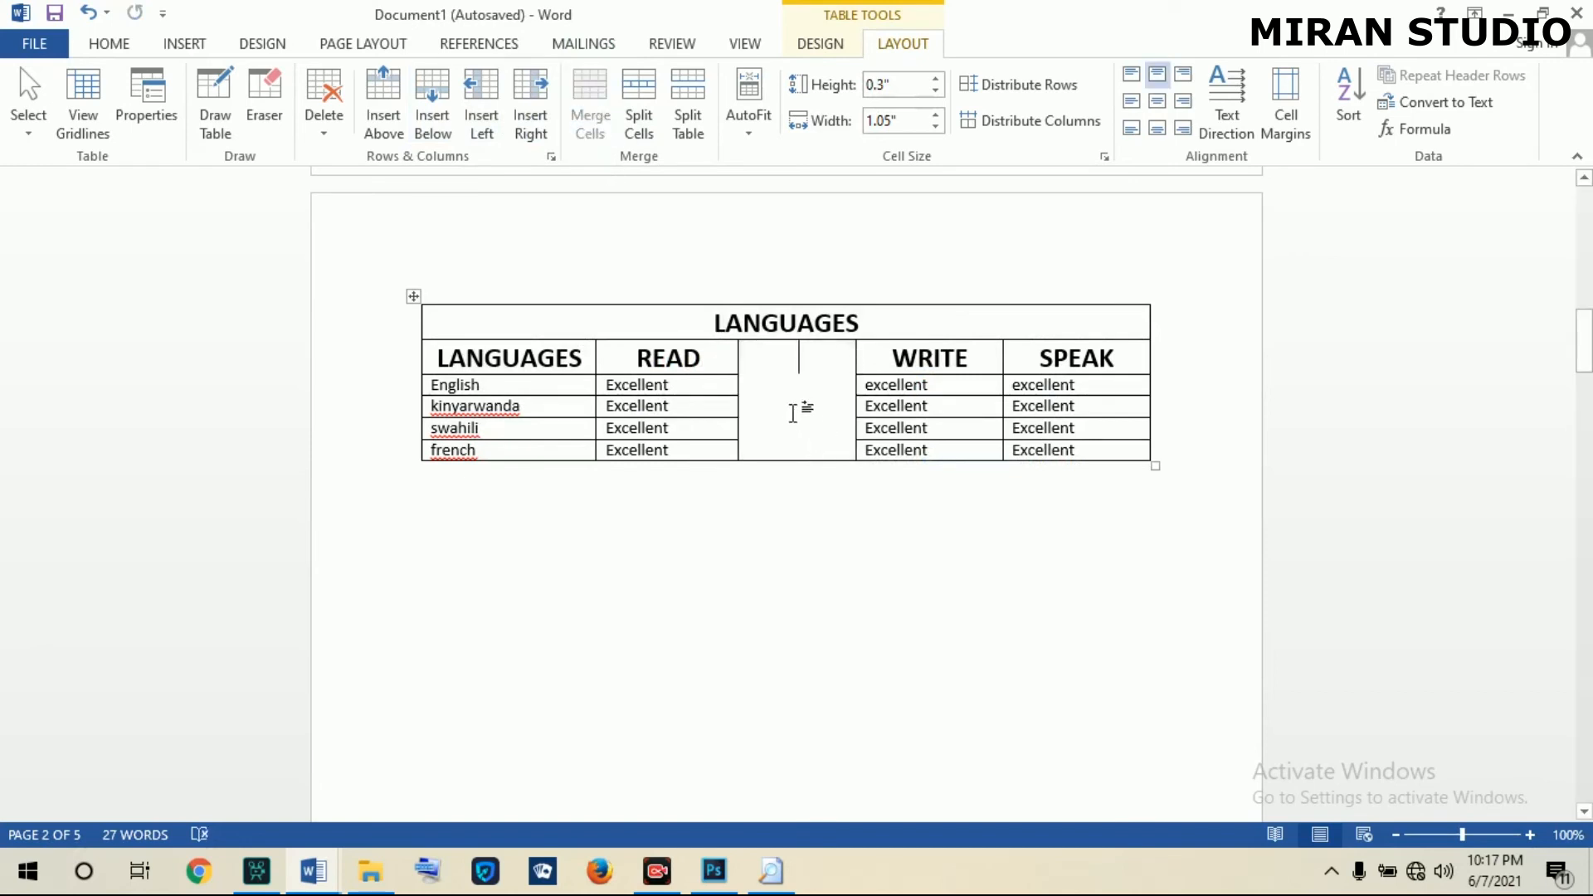
type("LAN")
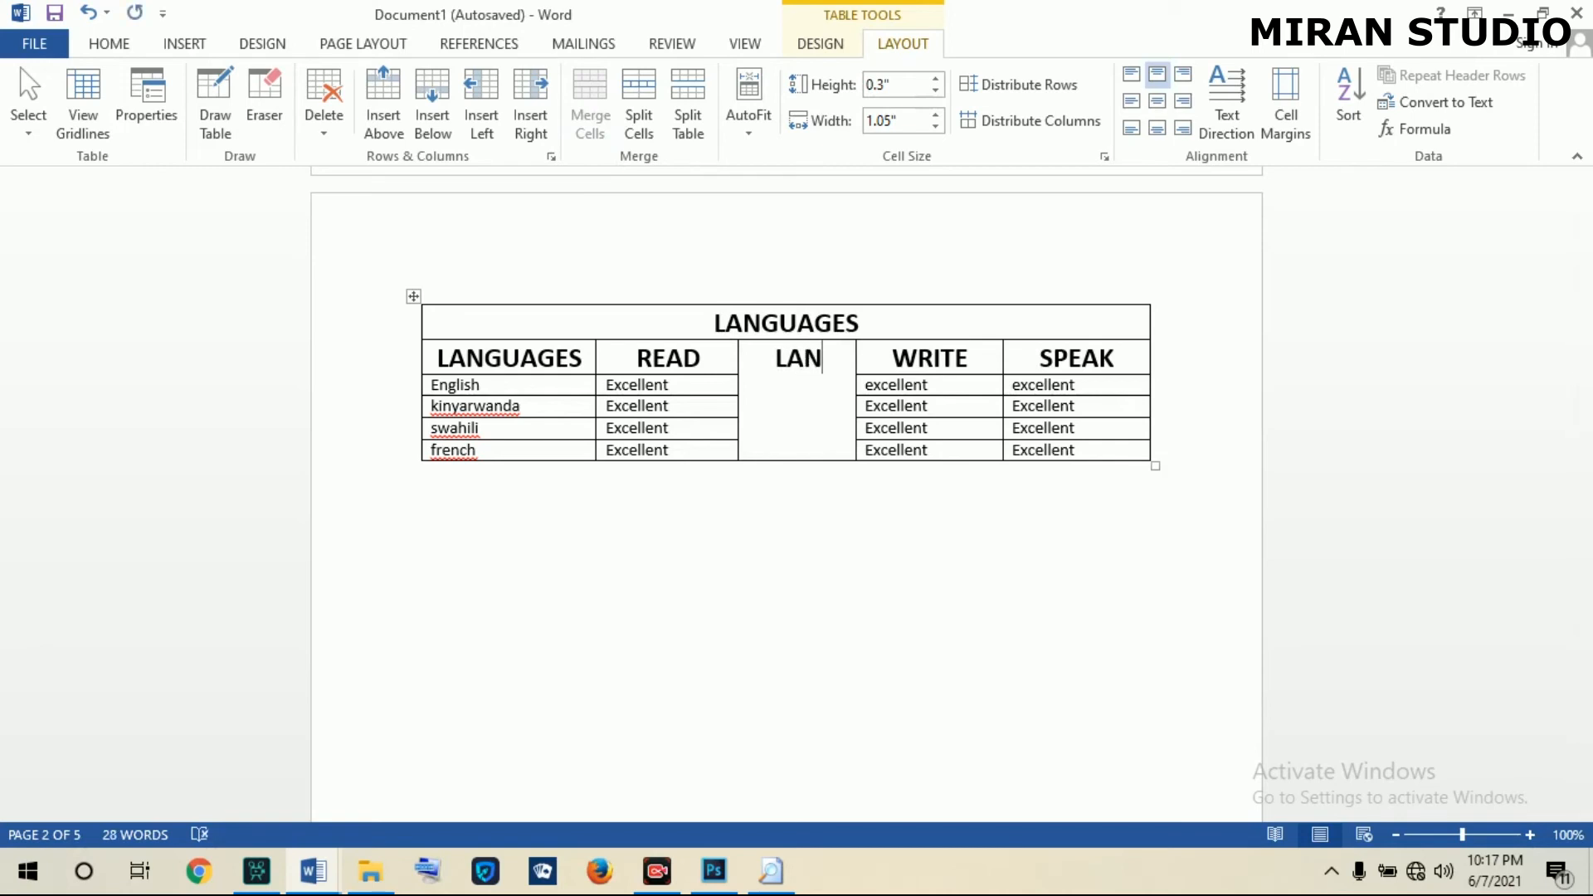
type("GUA")
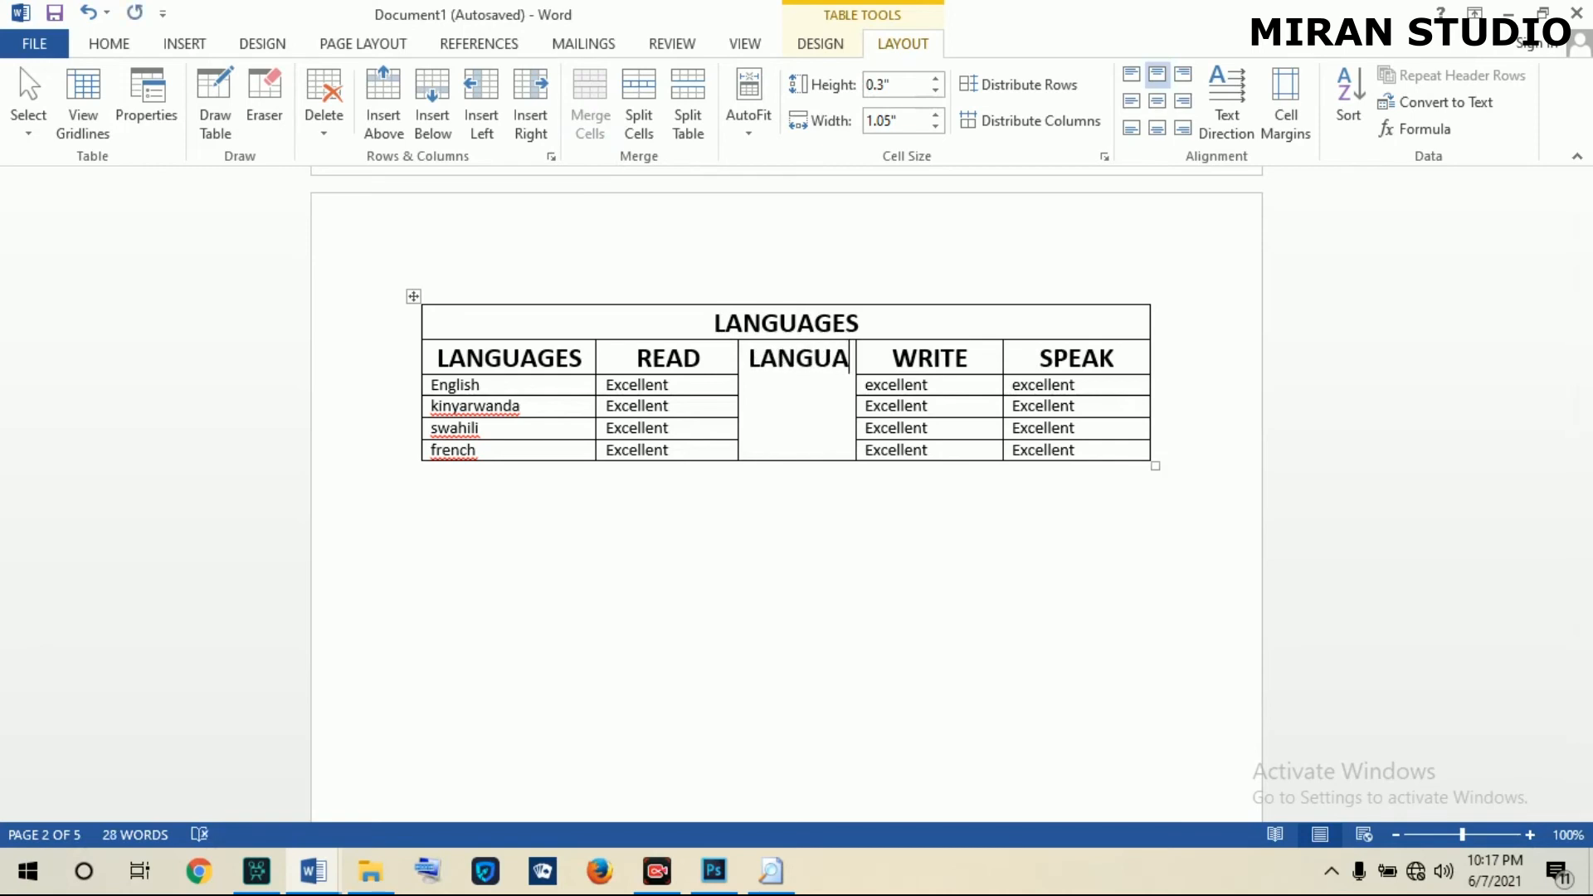
type("GES")
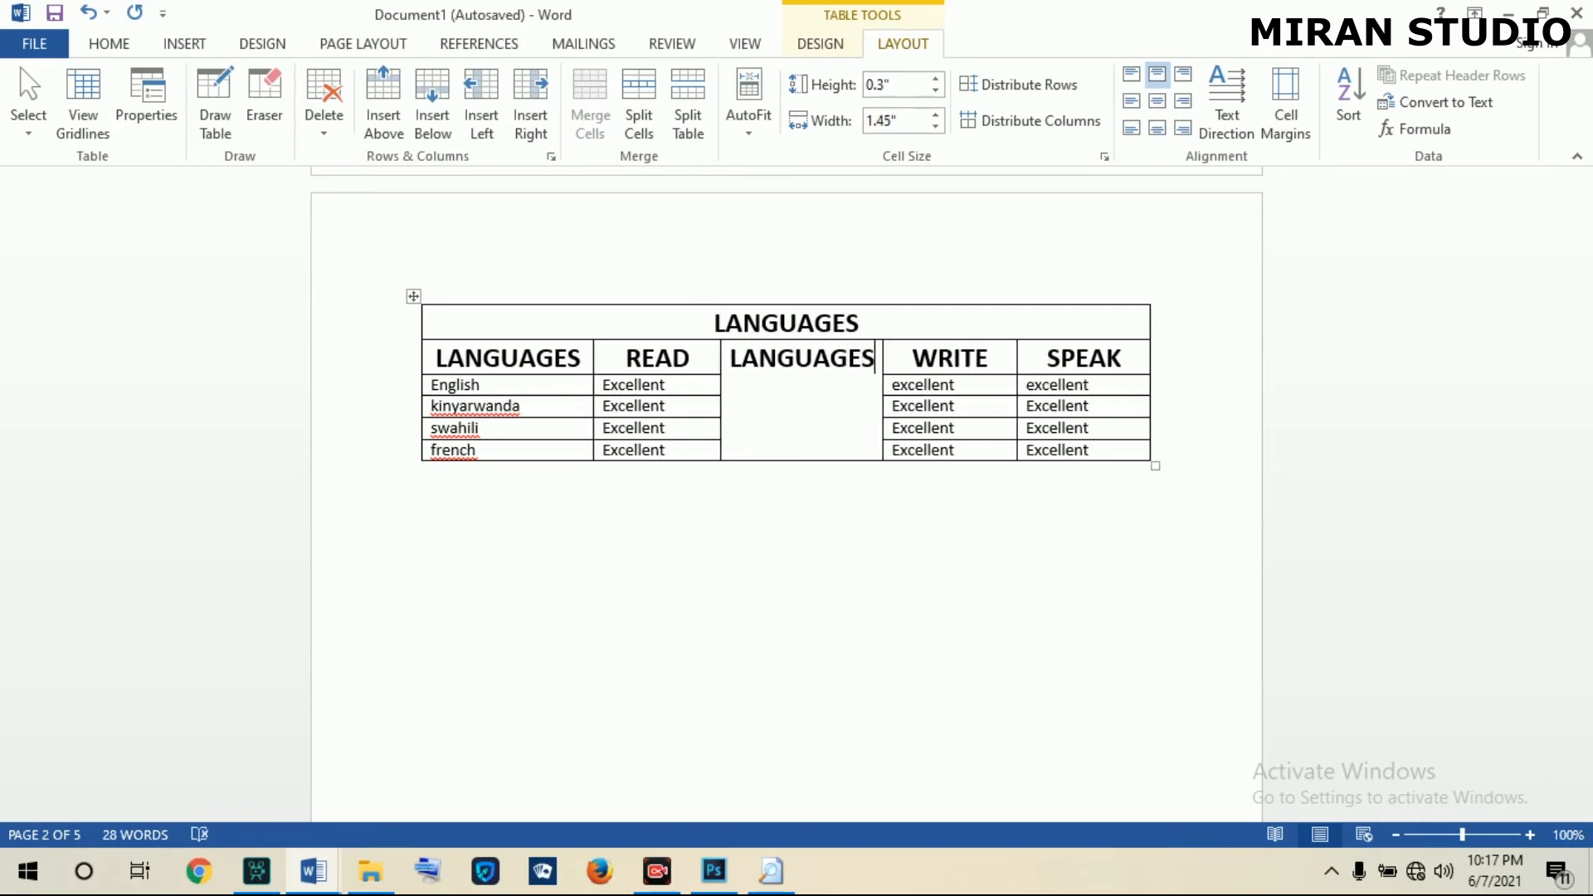
Insert four blank rows below the french row of the languages table.
left_click(768, 410)
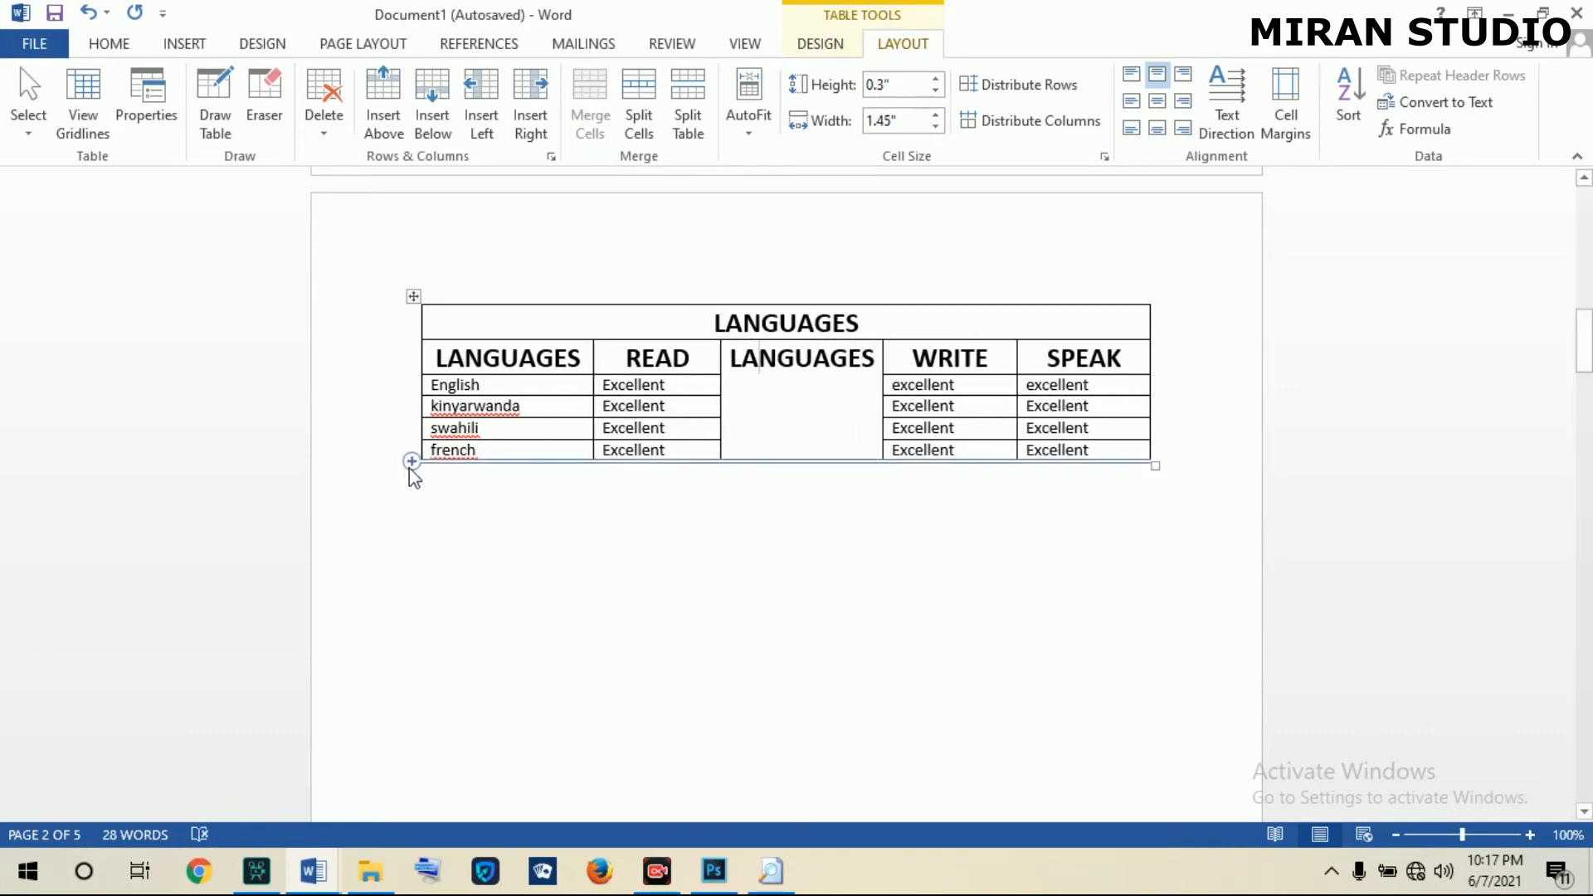
left_click(483, 452)
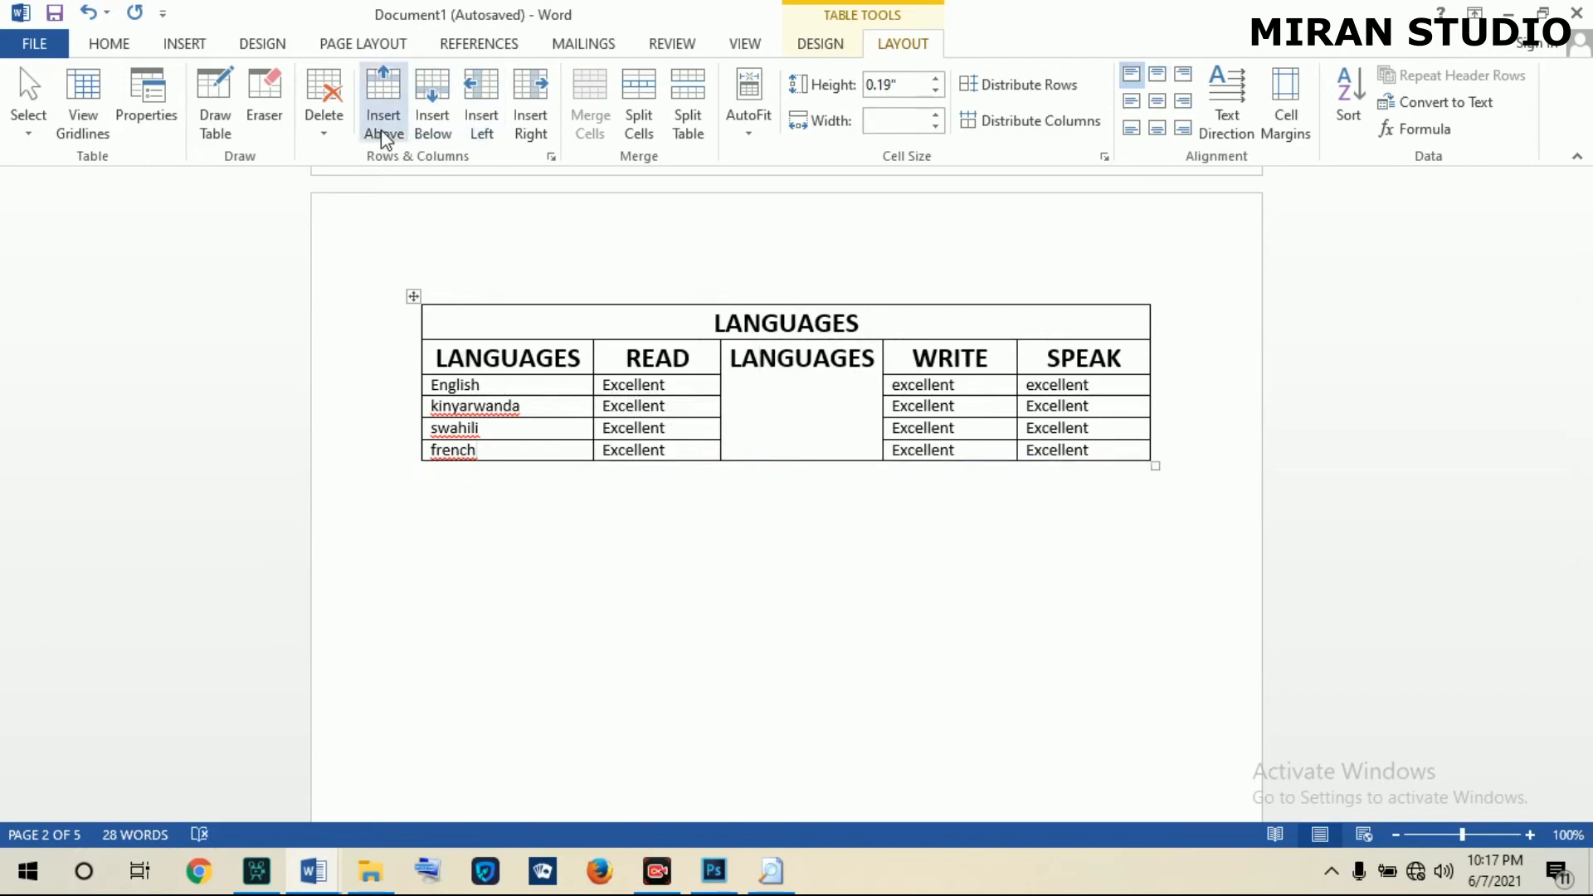
left_click(430, 118)
left_click(430, 118)
left_click(430, 118)
left_click(430, 118)
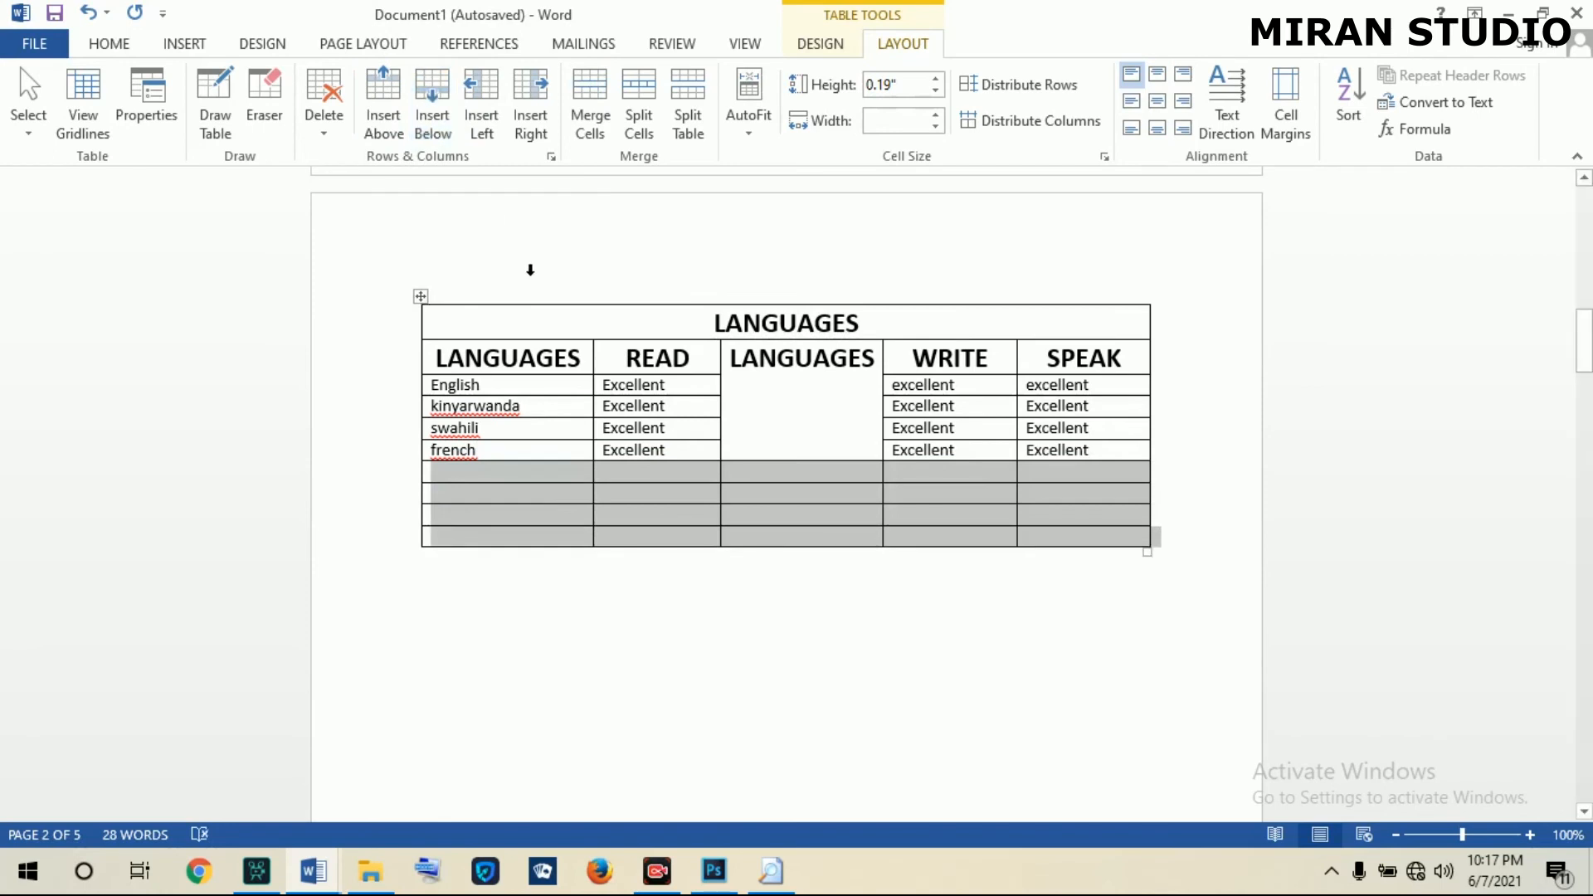
left_click(789, 544)
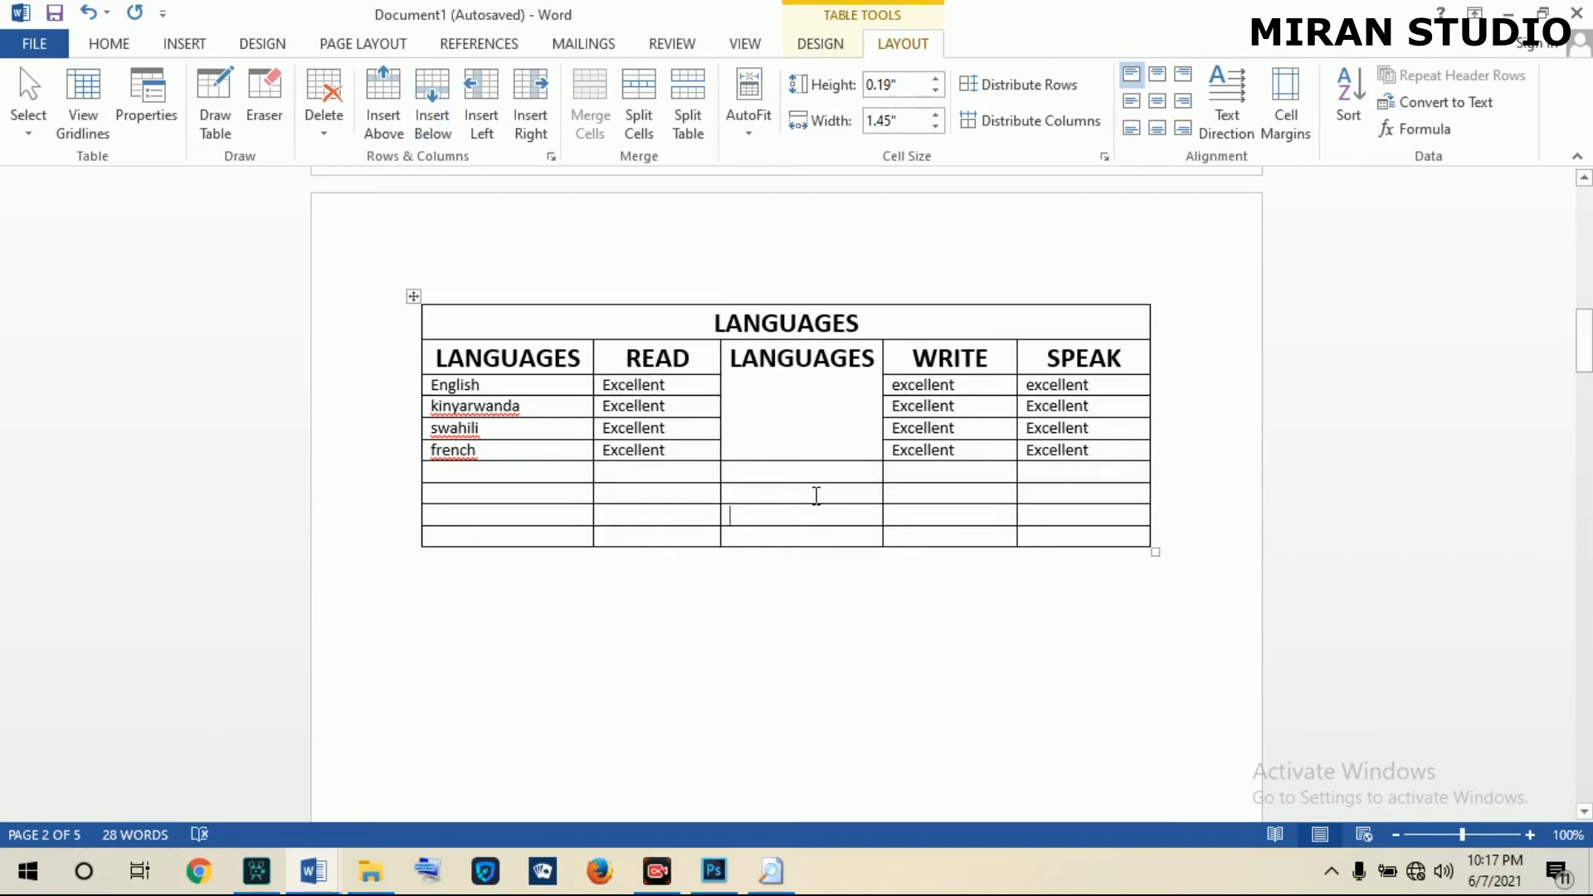
left_click_drag(795, 469, 809, 539)
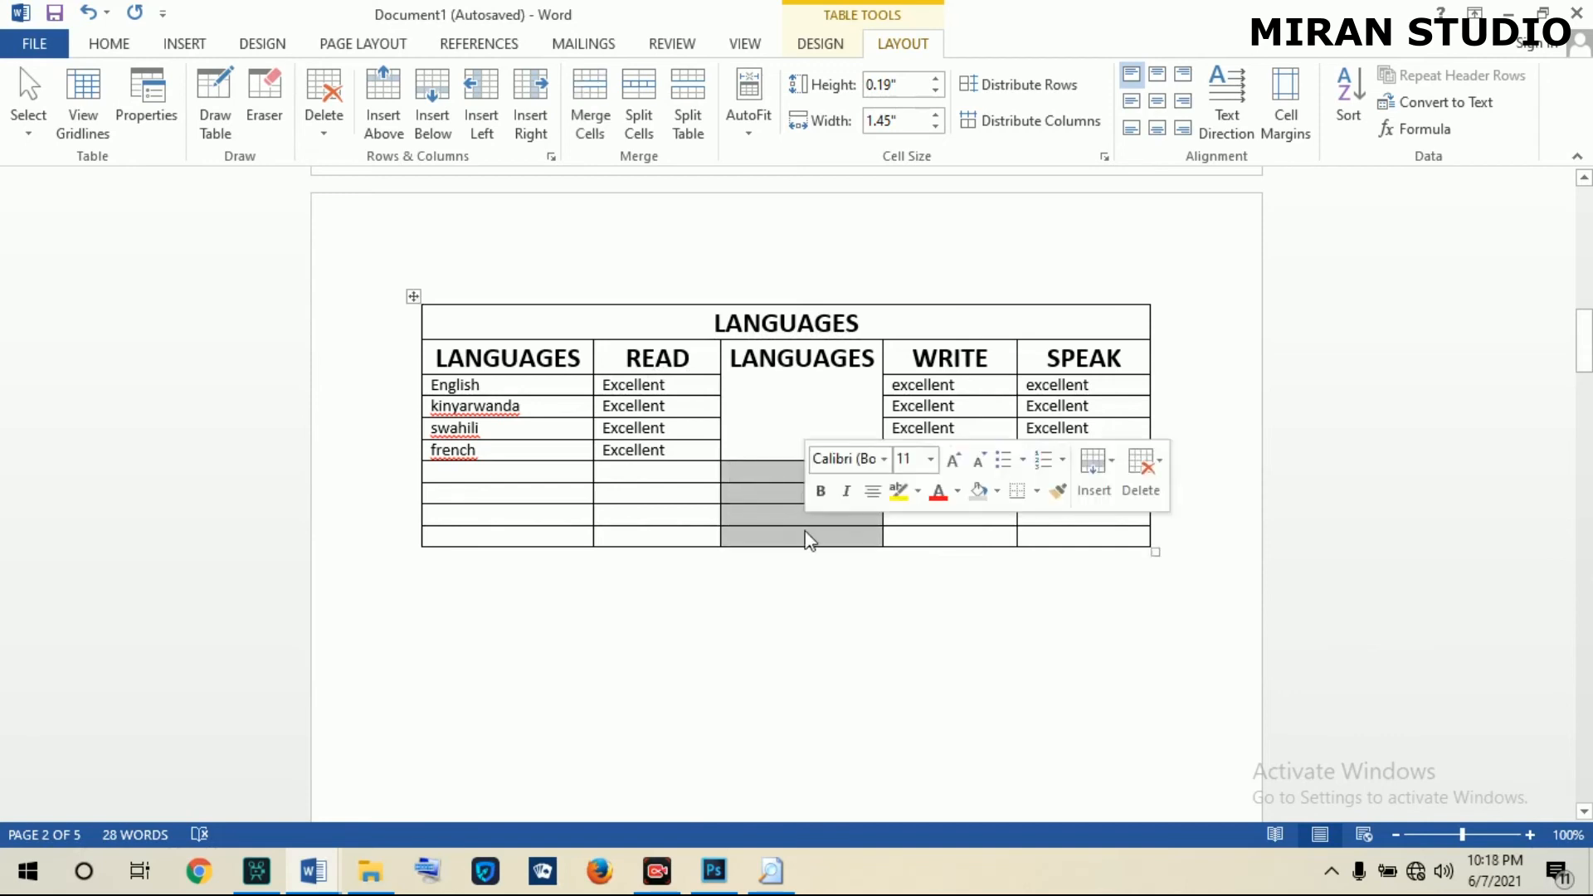
left_click(429, 624)
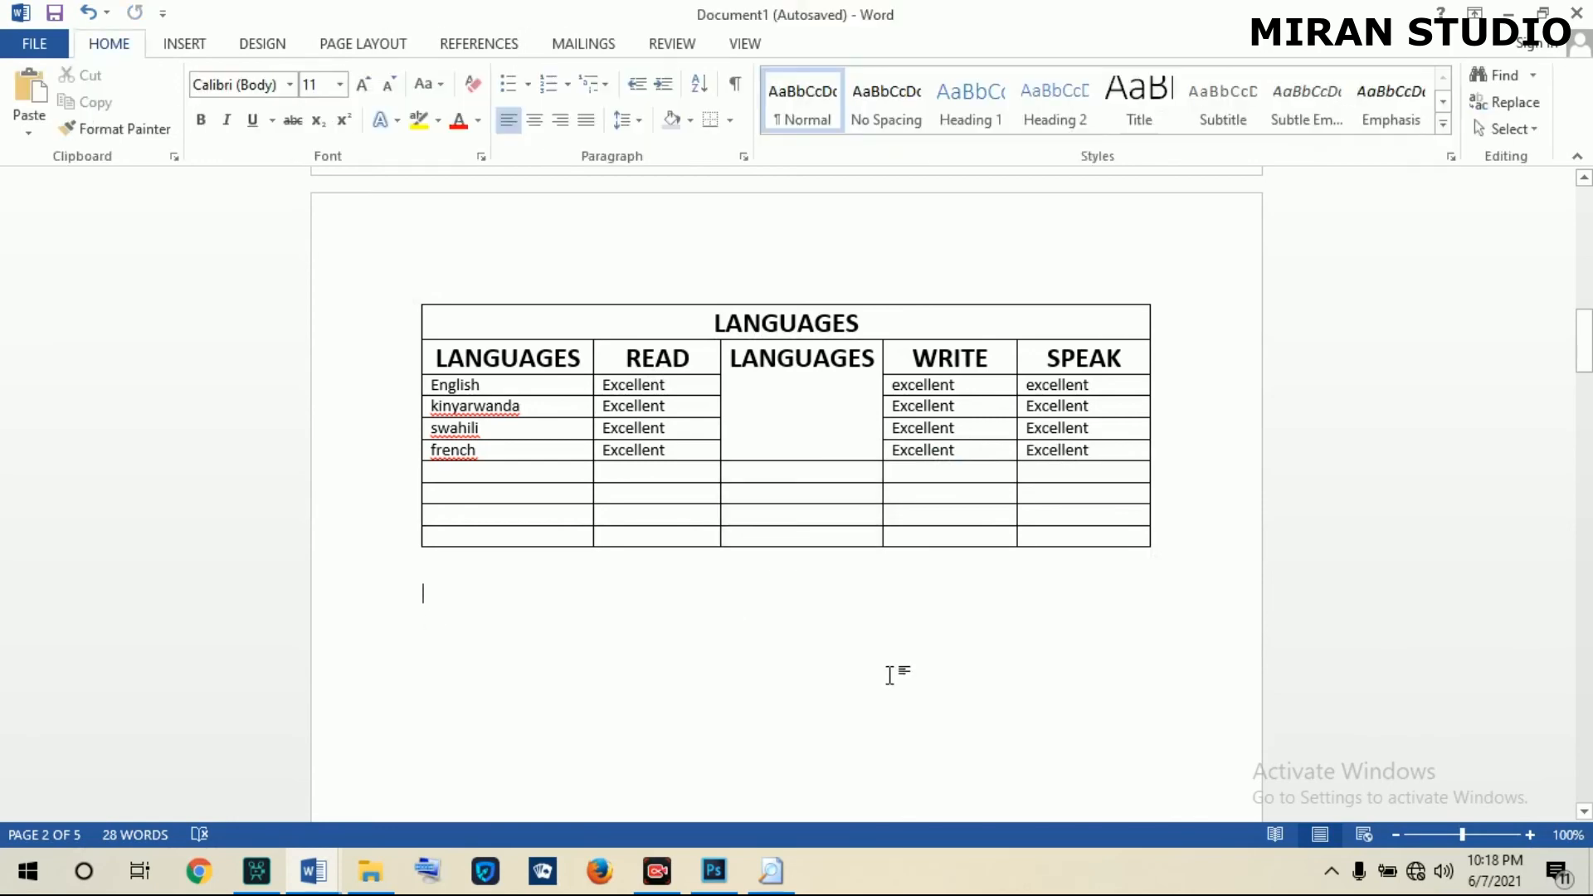
Split the whole NAMES column of the names-and-ages table into 2 columns and 30 rows, merging the cells before the split.
left_click_drag(1584, 341, 1587, 591)
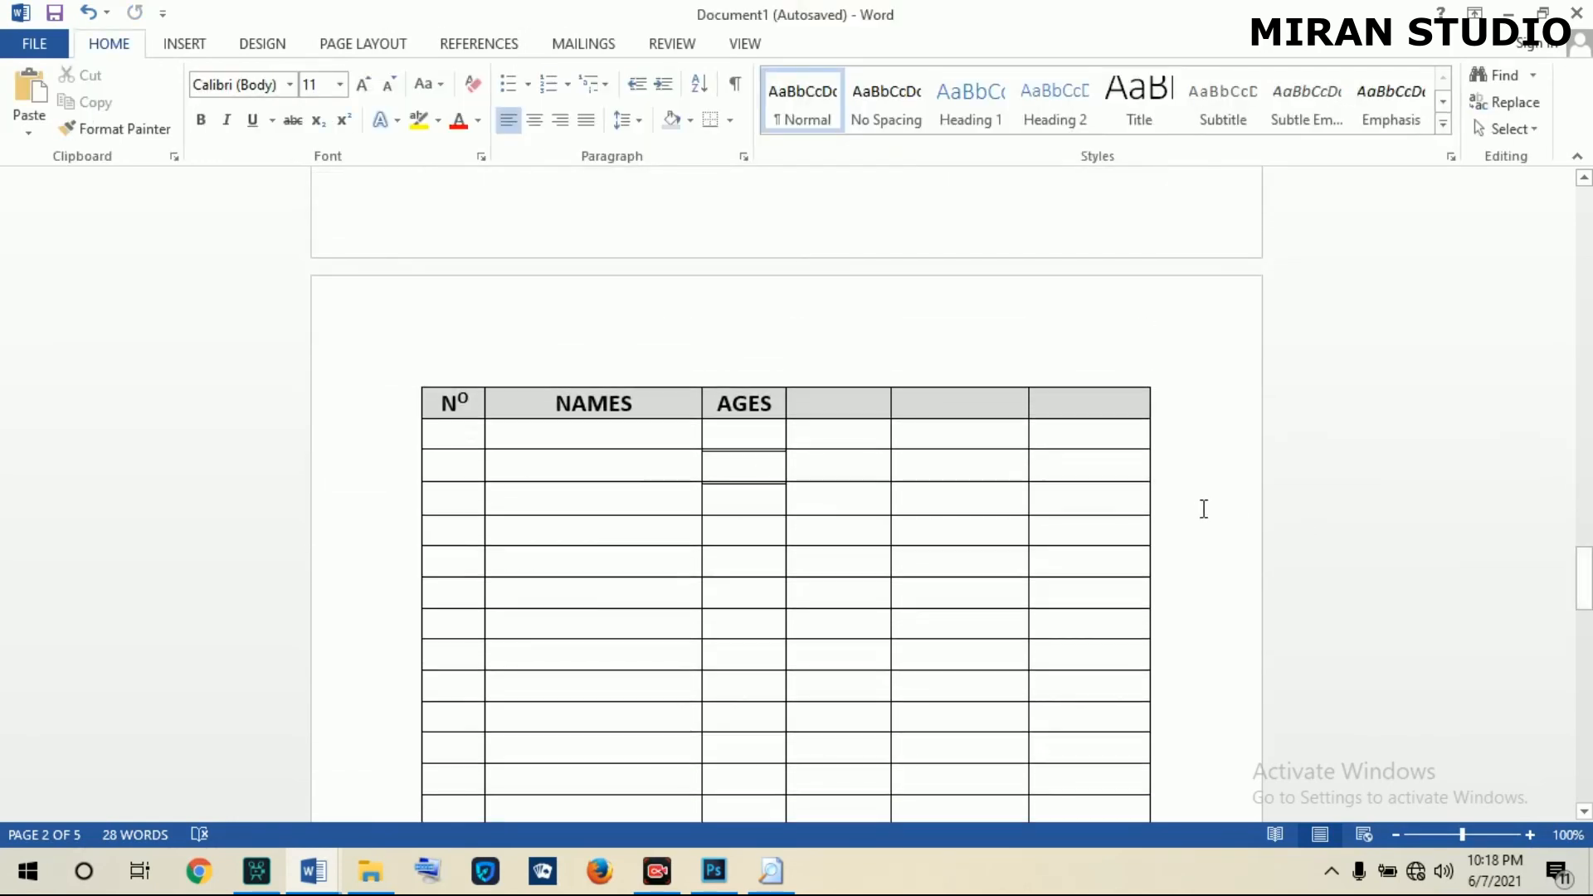
left_click(741, 446)
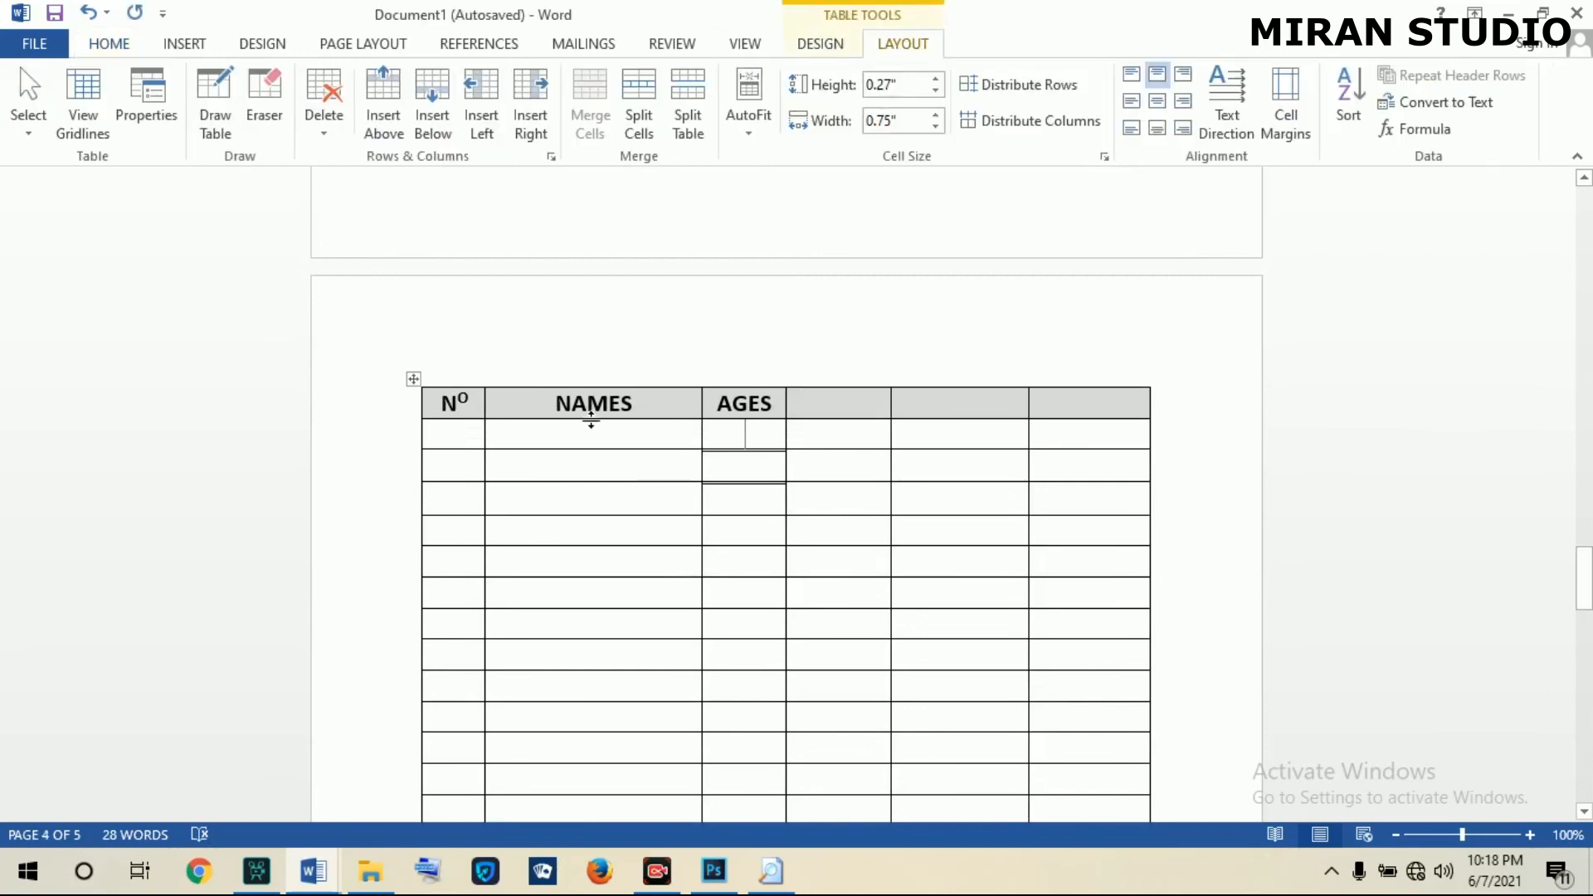
left_click(596, 431)
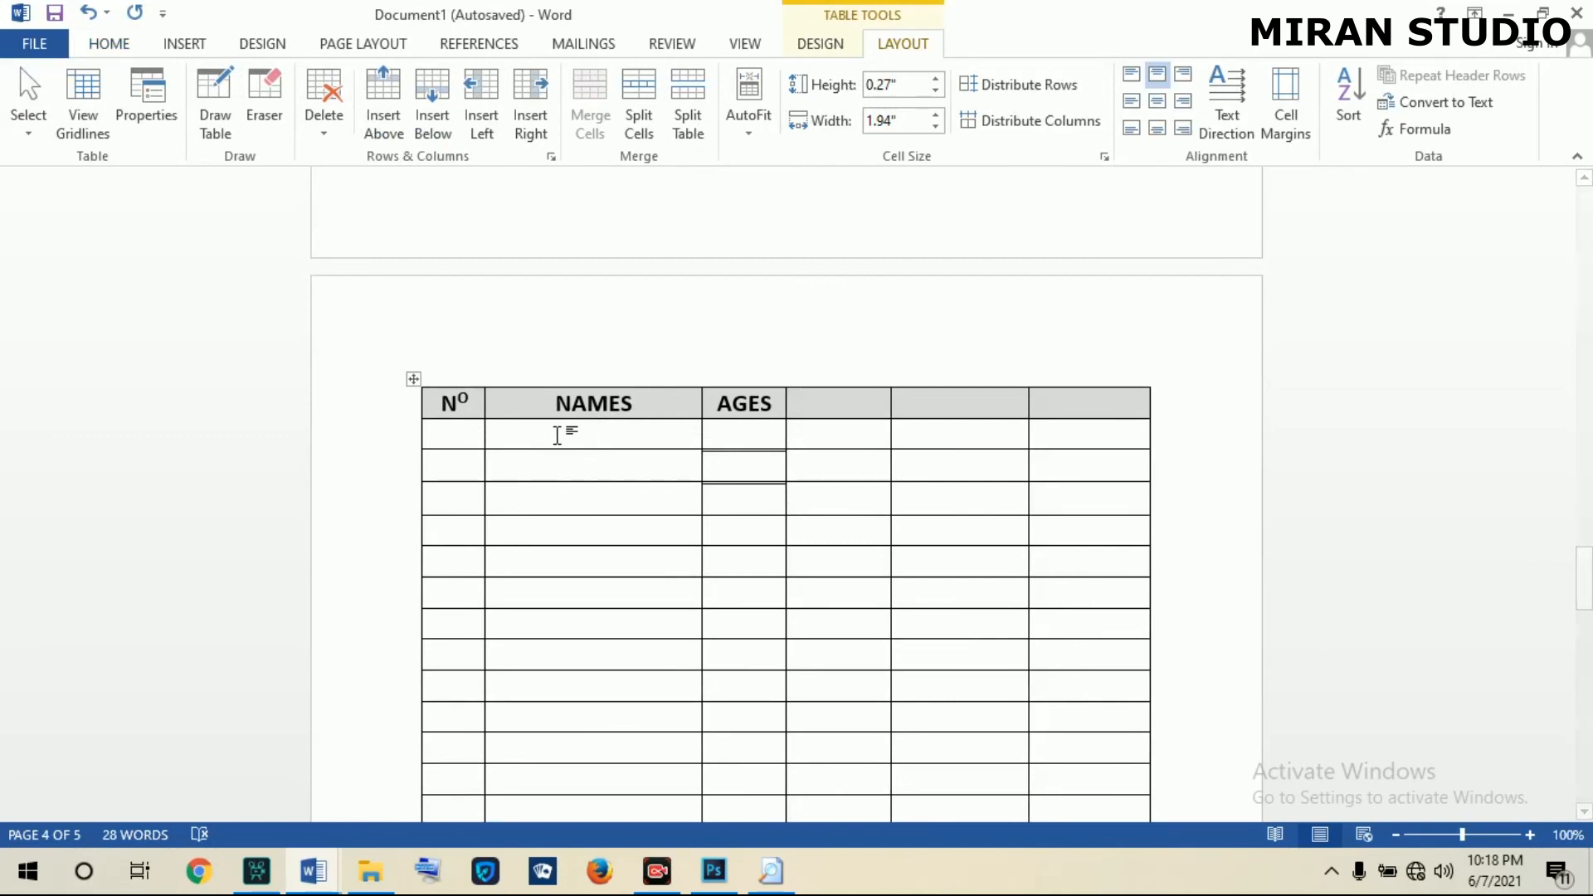
left_click_drag(1585, 578, 1584, 585)
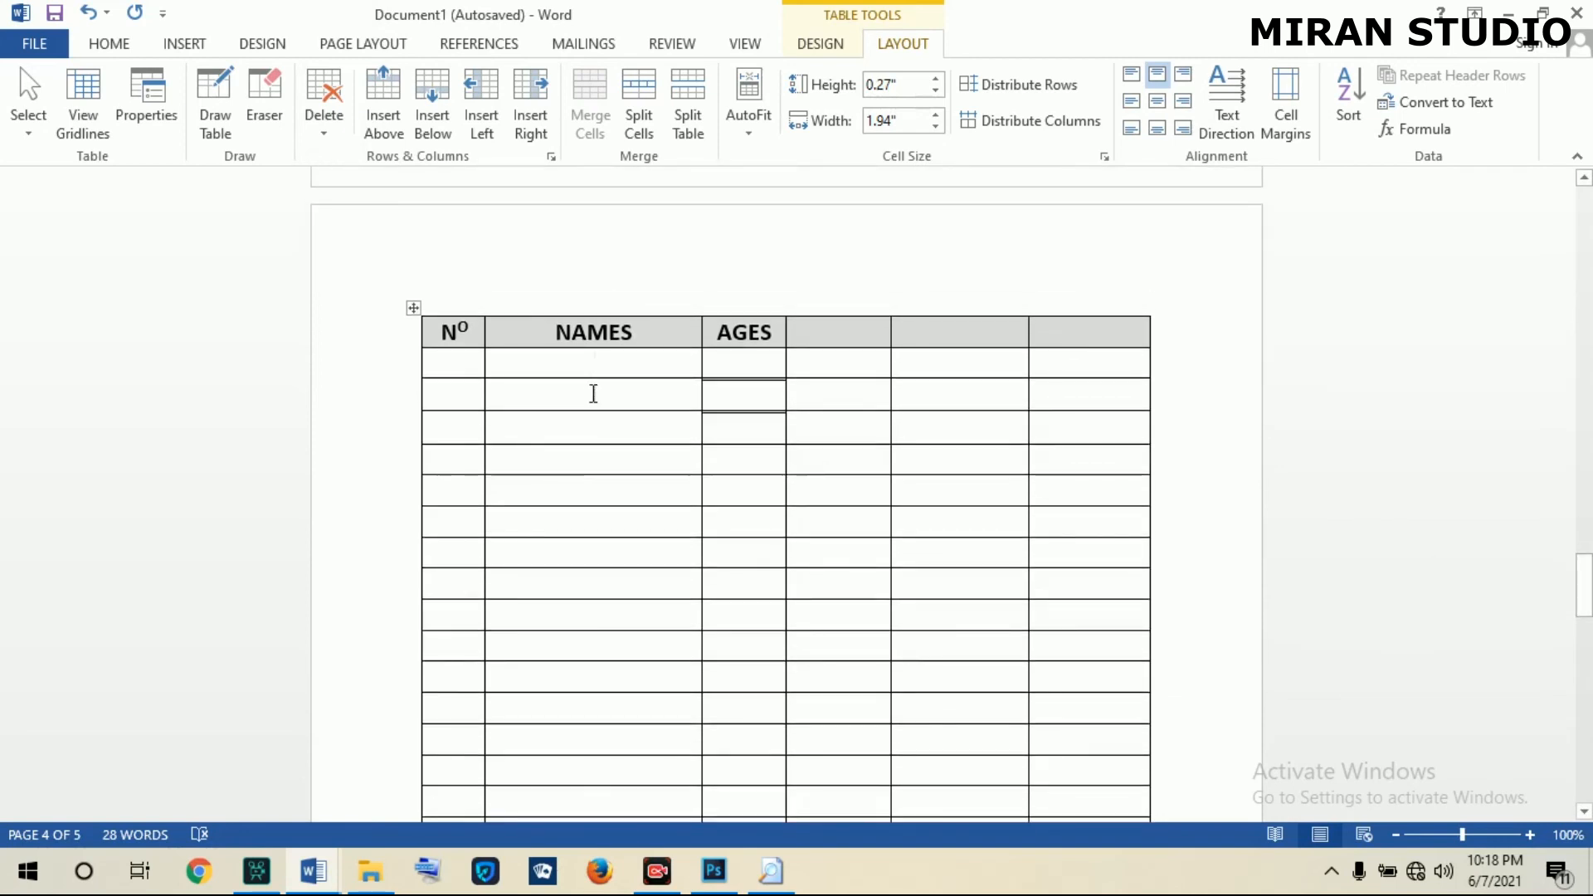
left_click_drag(581, 359, 595, 583)
left_click_drag(566, 330, 628, 243)
left_click(668, 808)
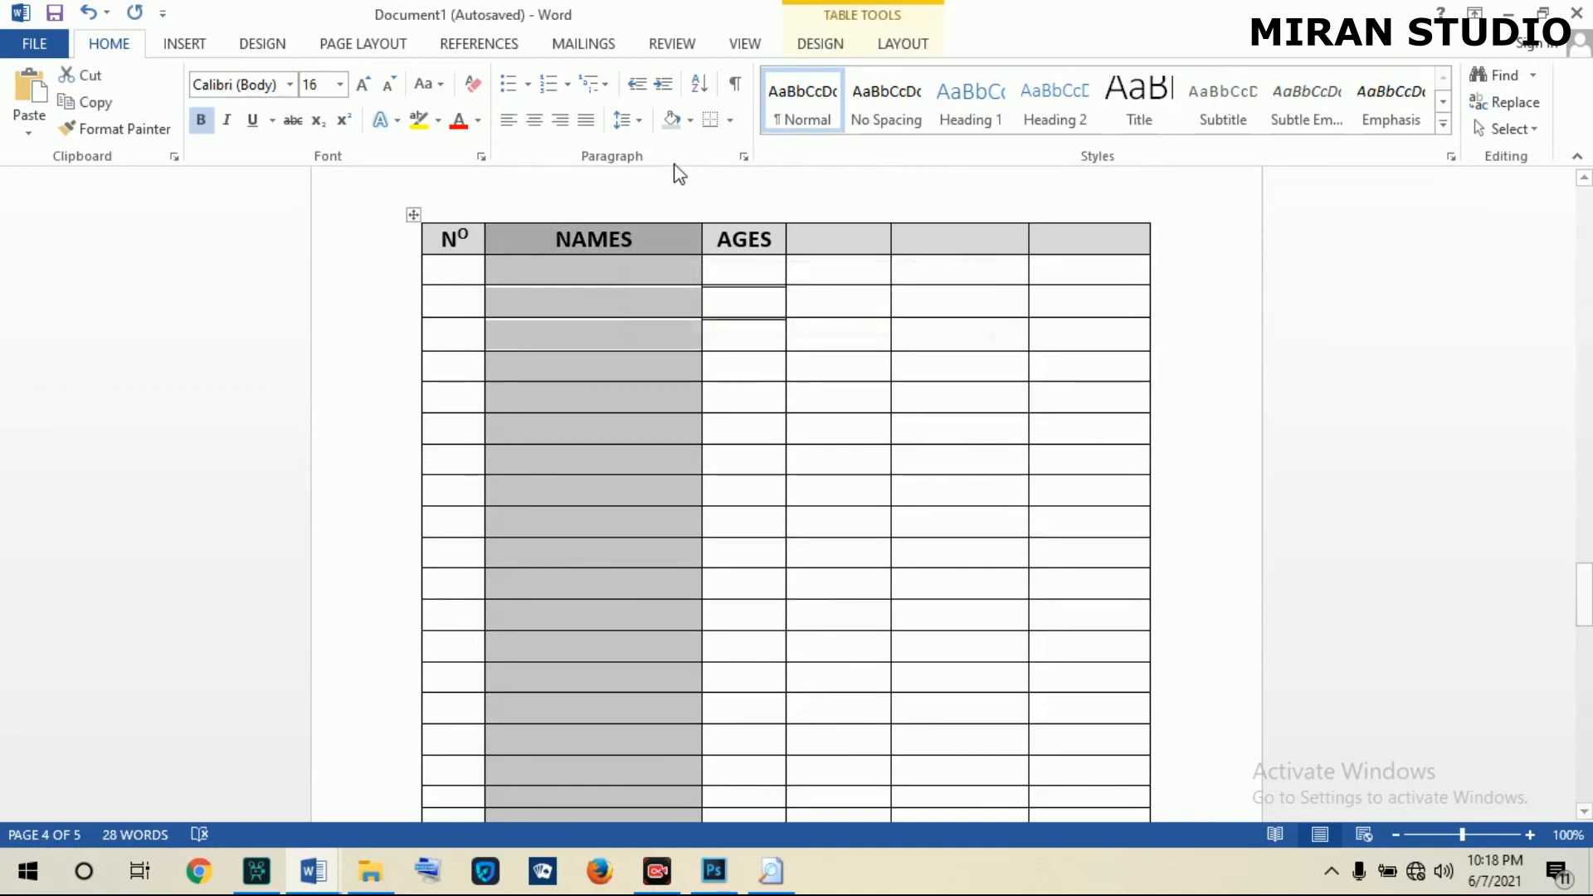
left_click(883, 42)
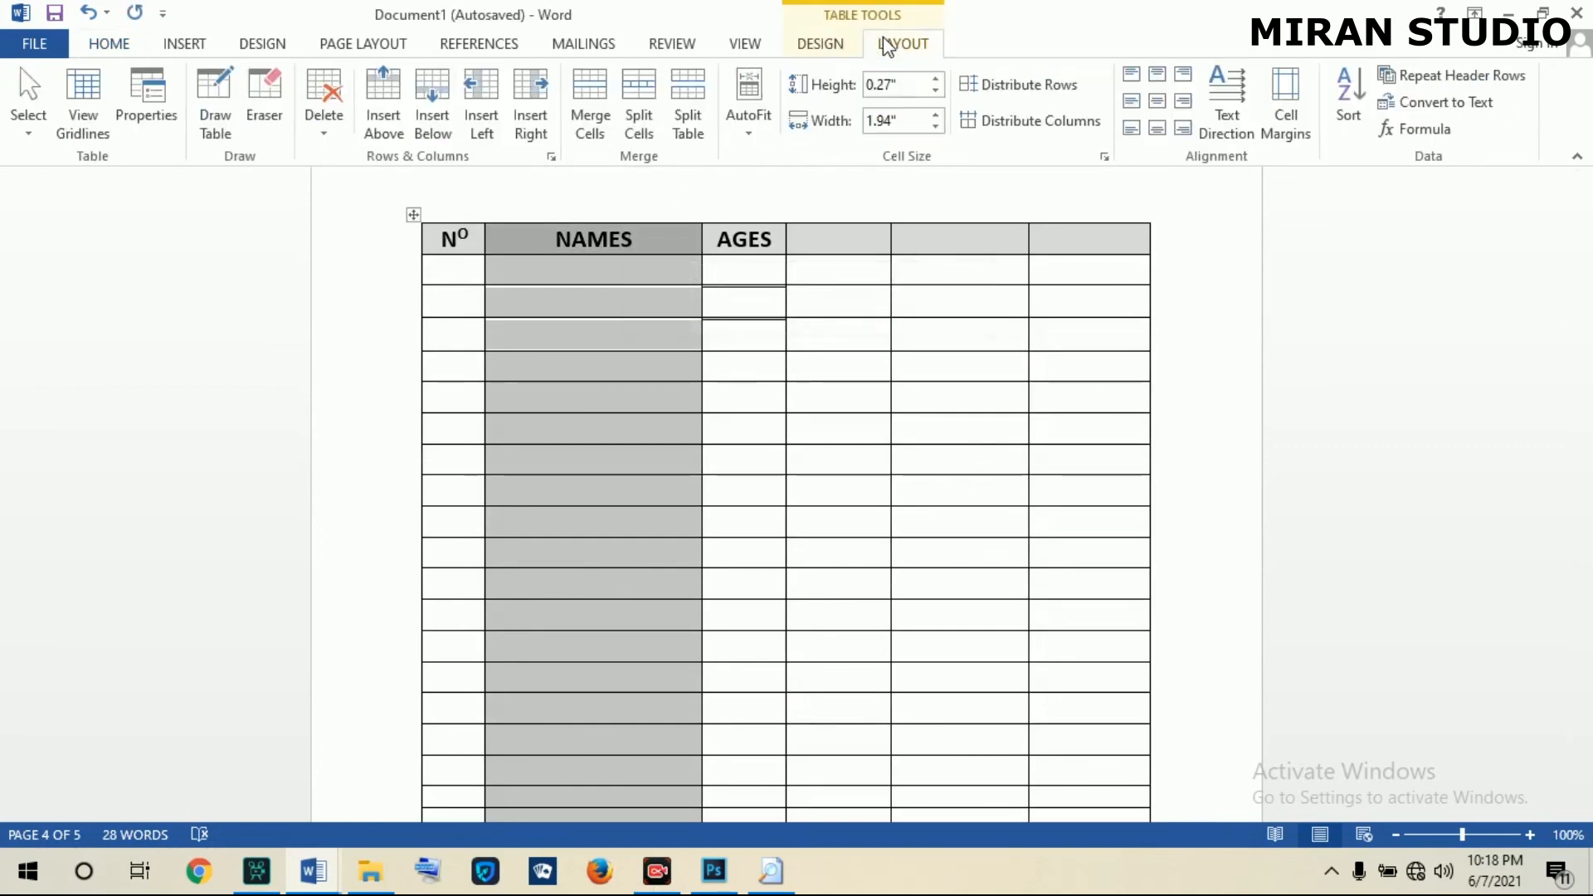
left_click(646, 120)
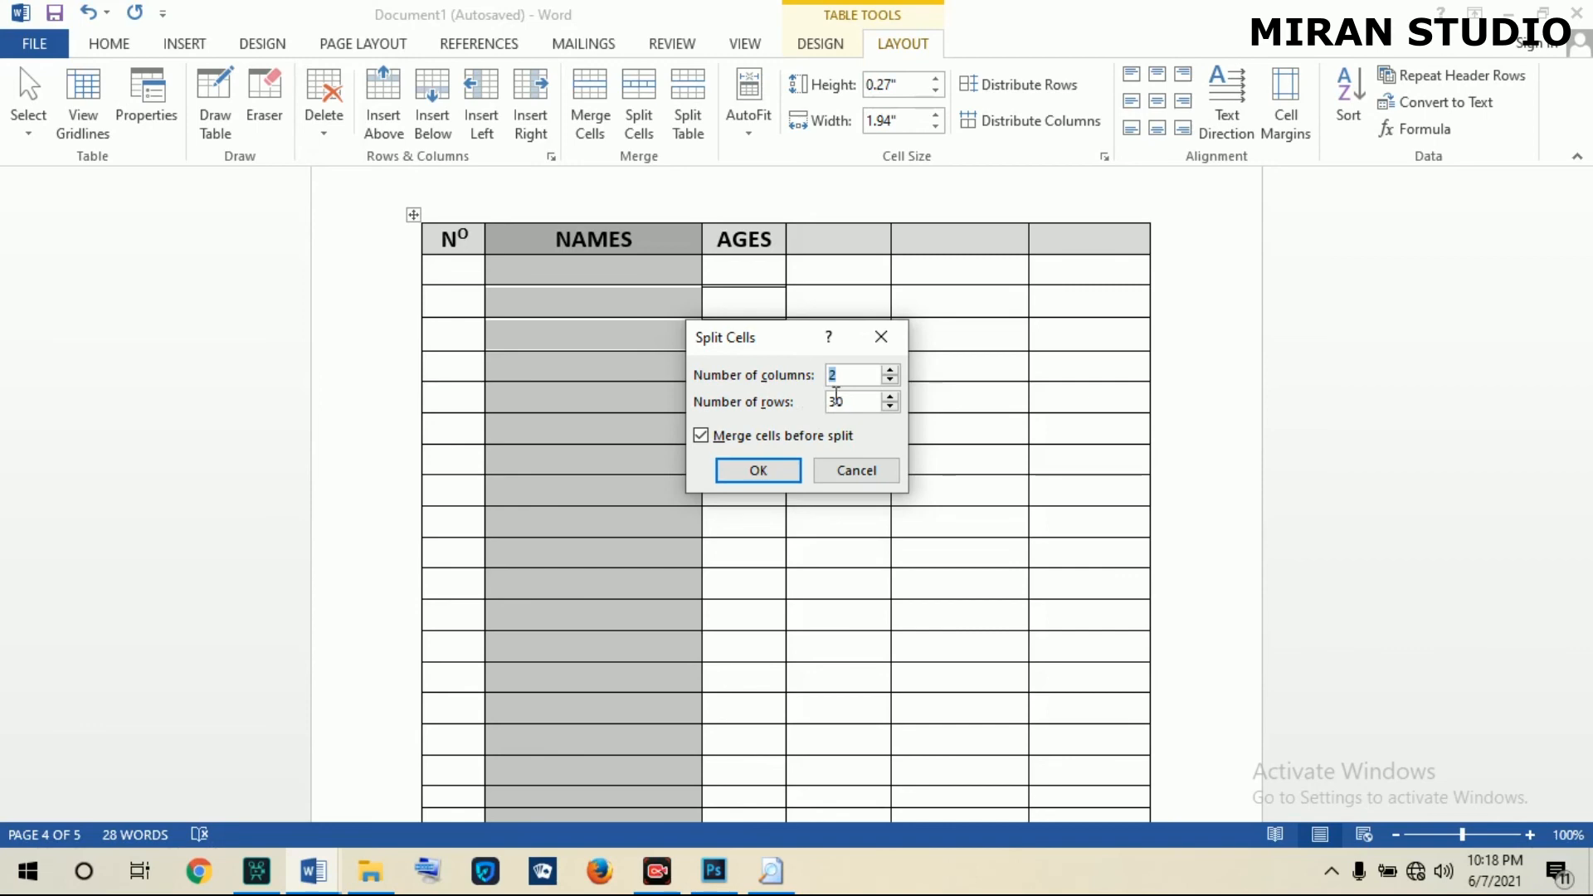
left_click(758, 471)
left_click(528, 276)
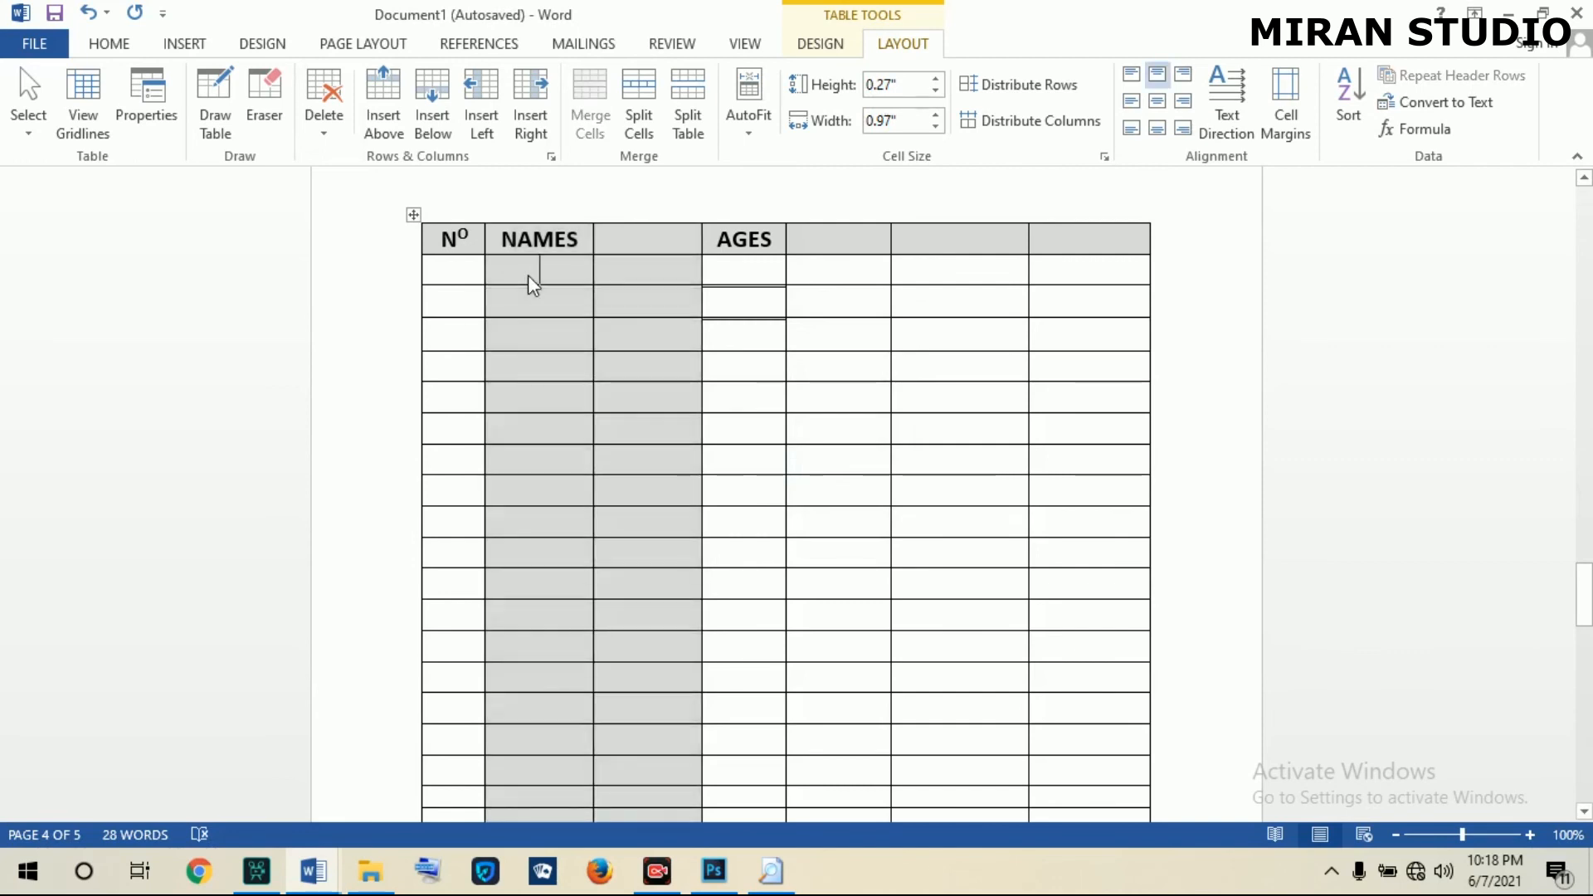
Merge the two header cells over the split NAMES column and enter BOYS and GIRLS in the two cells beneath.
left_click_drag(538, 239, 629, 239)
left_click(591, 91)
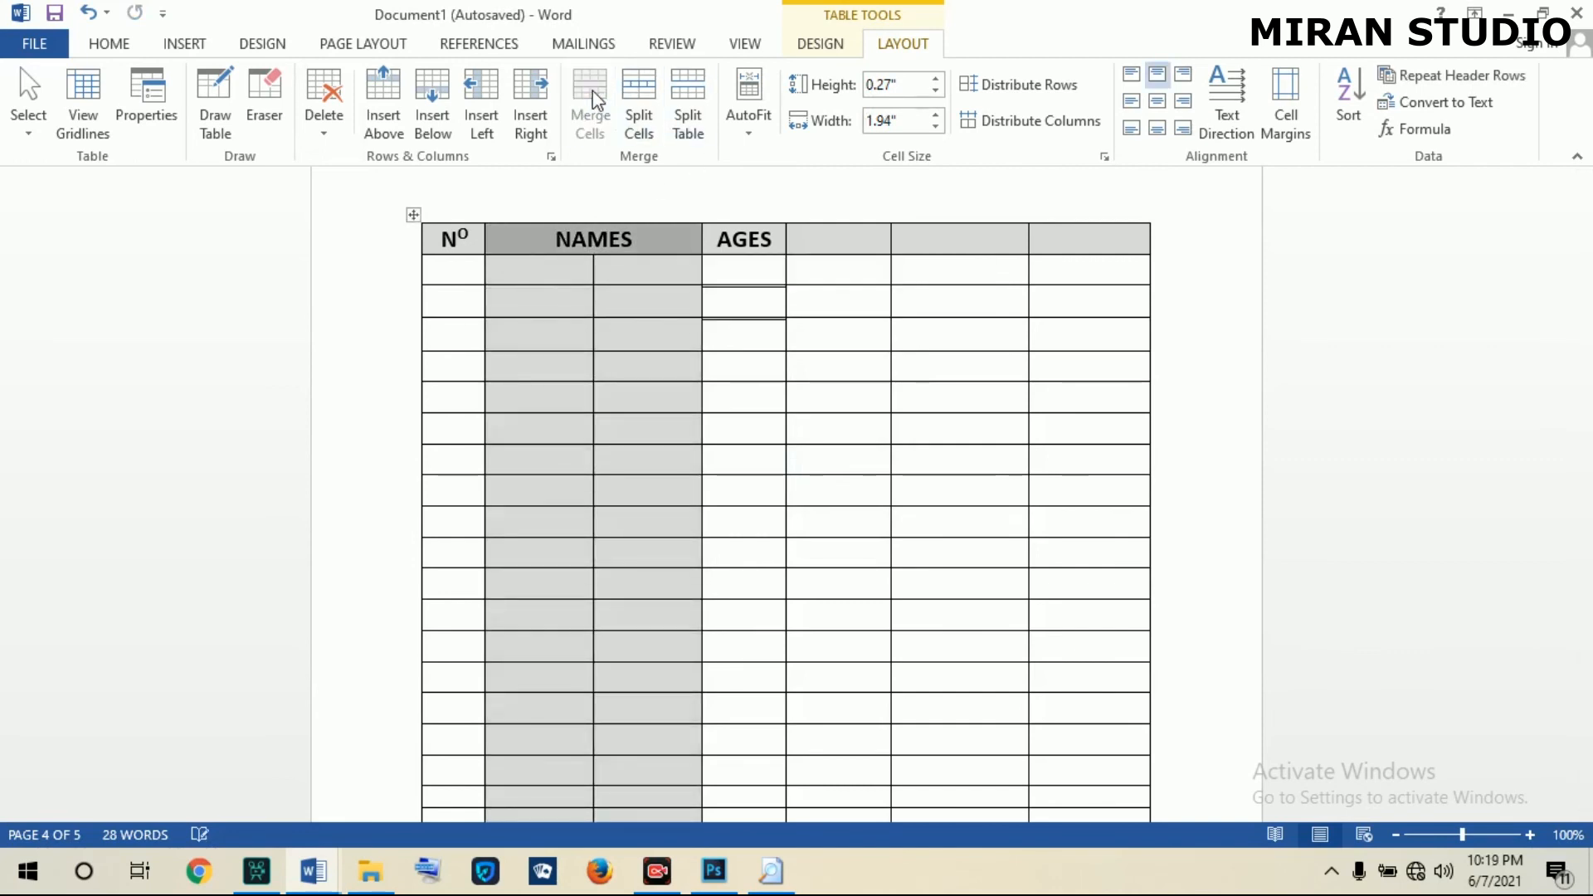
left_click(555, 276)
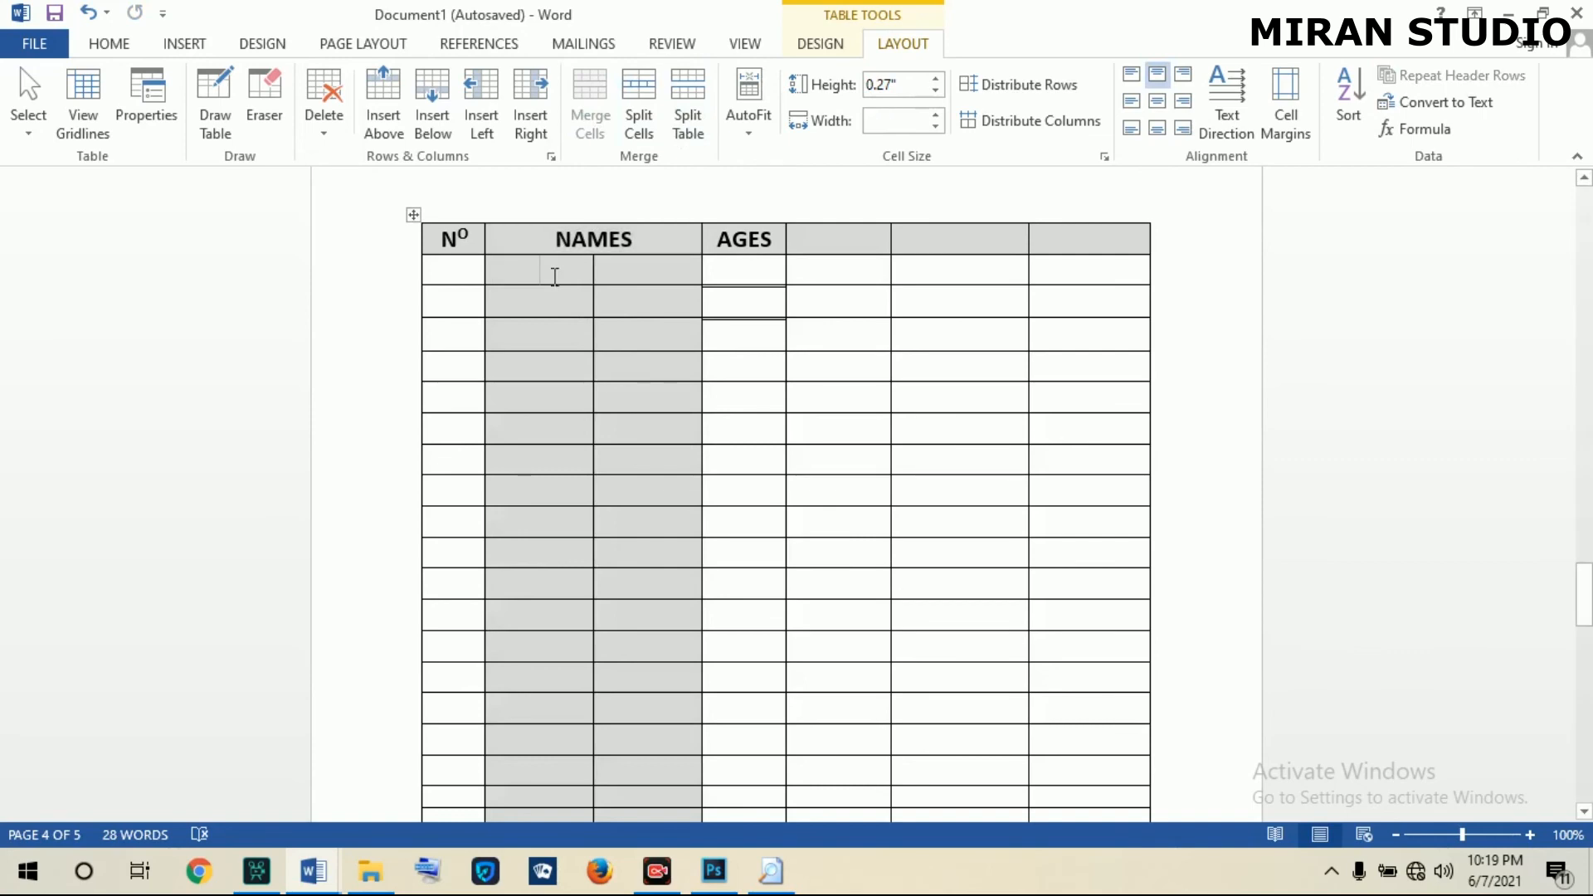
type("BOYS")
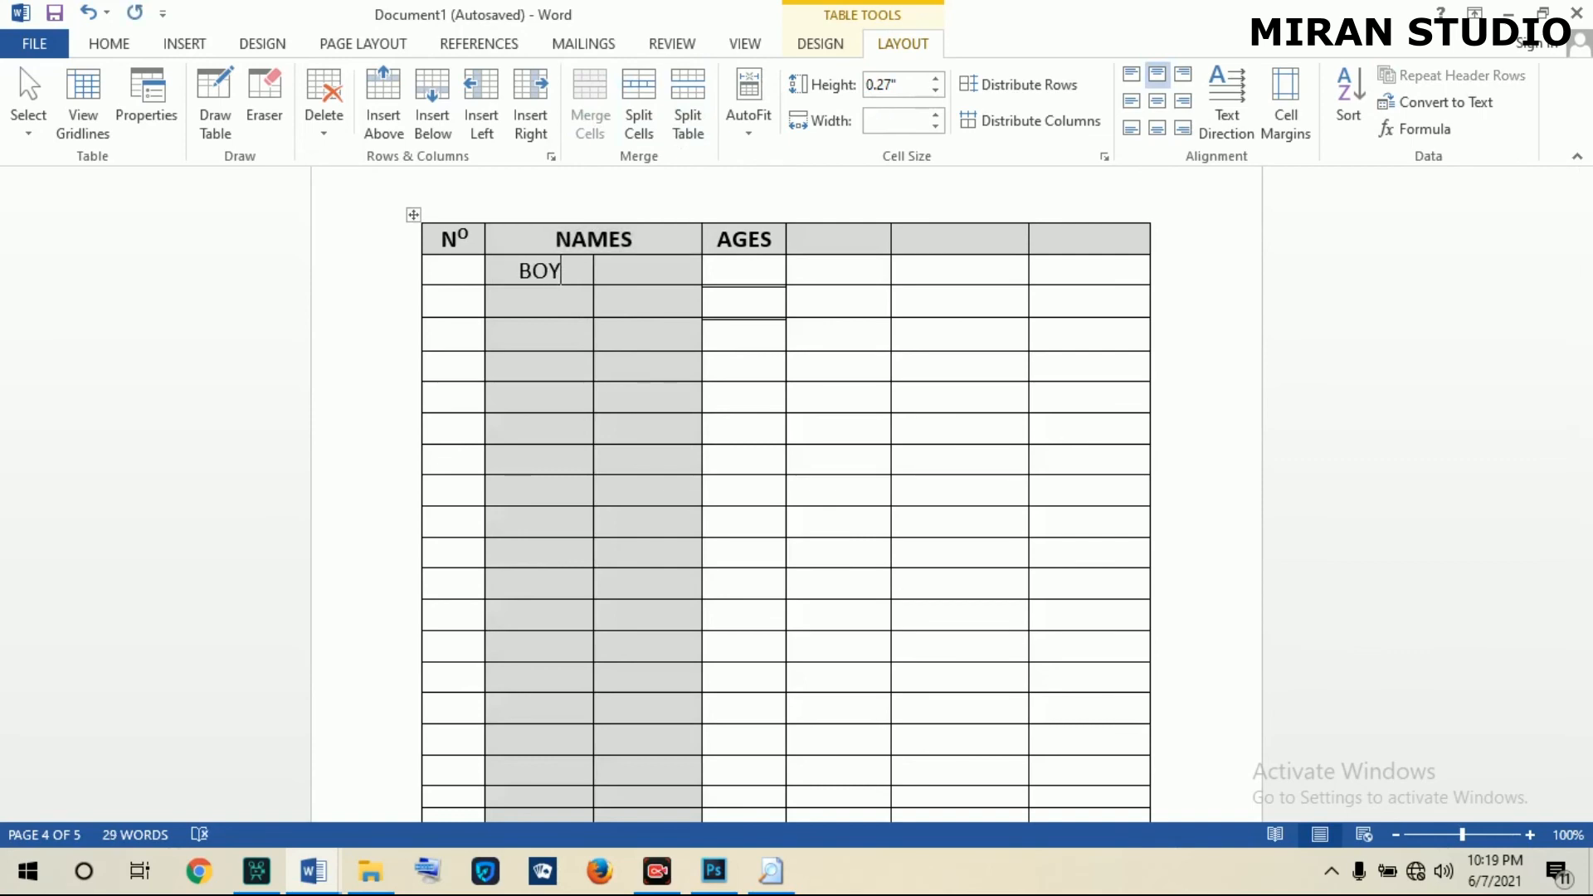
left_click(646, 274)
type("GIRLS")
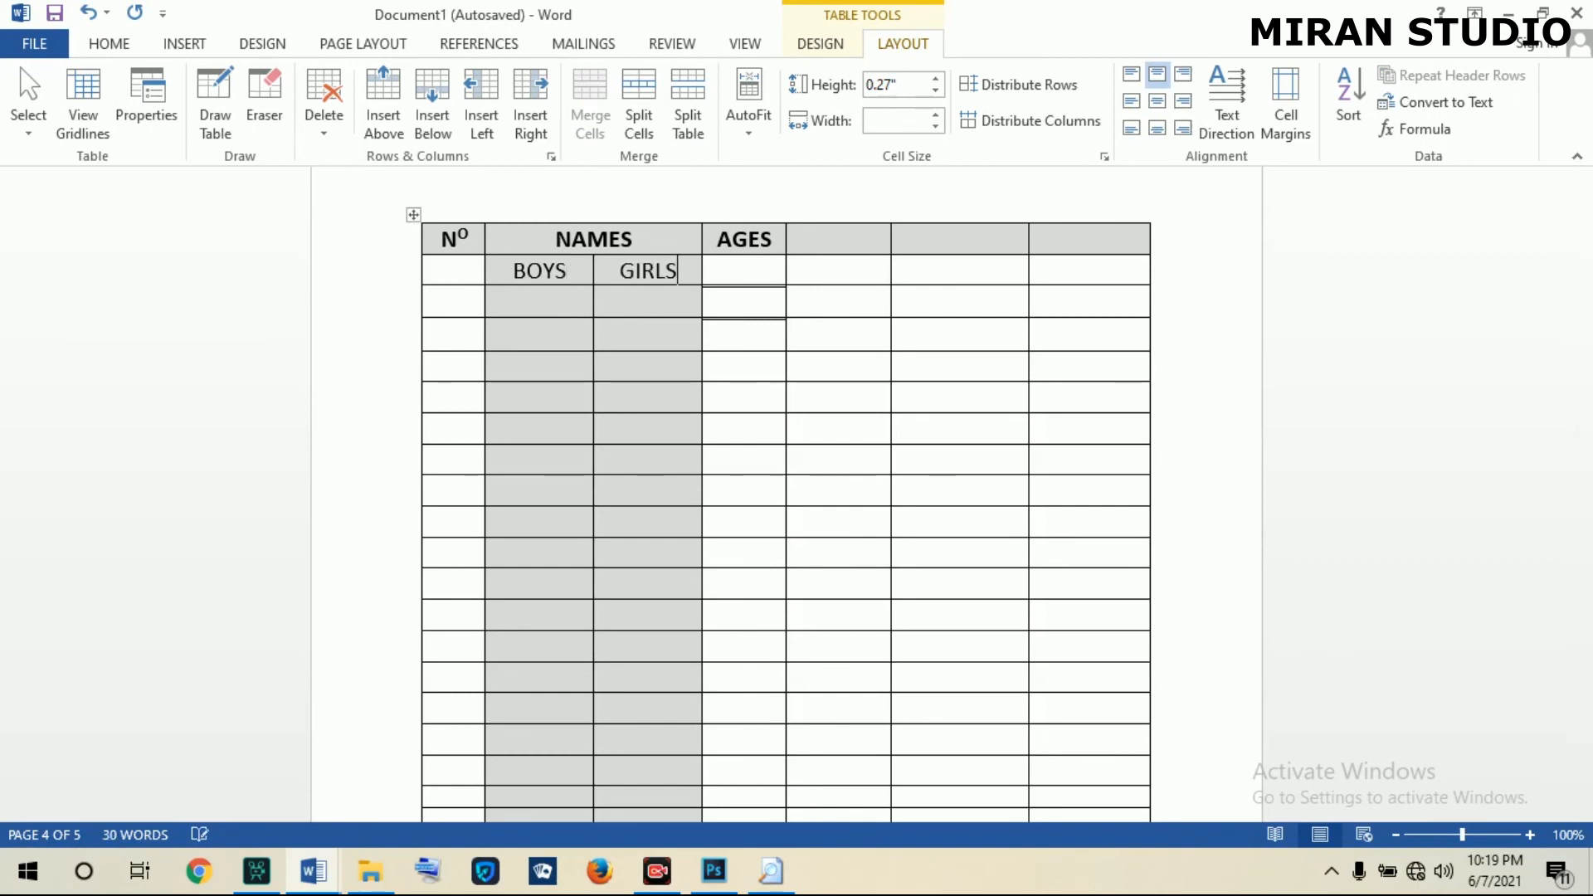
left_click(574, 309)
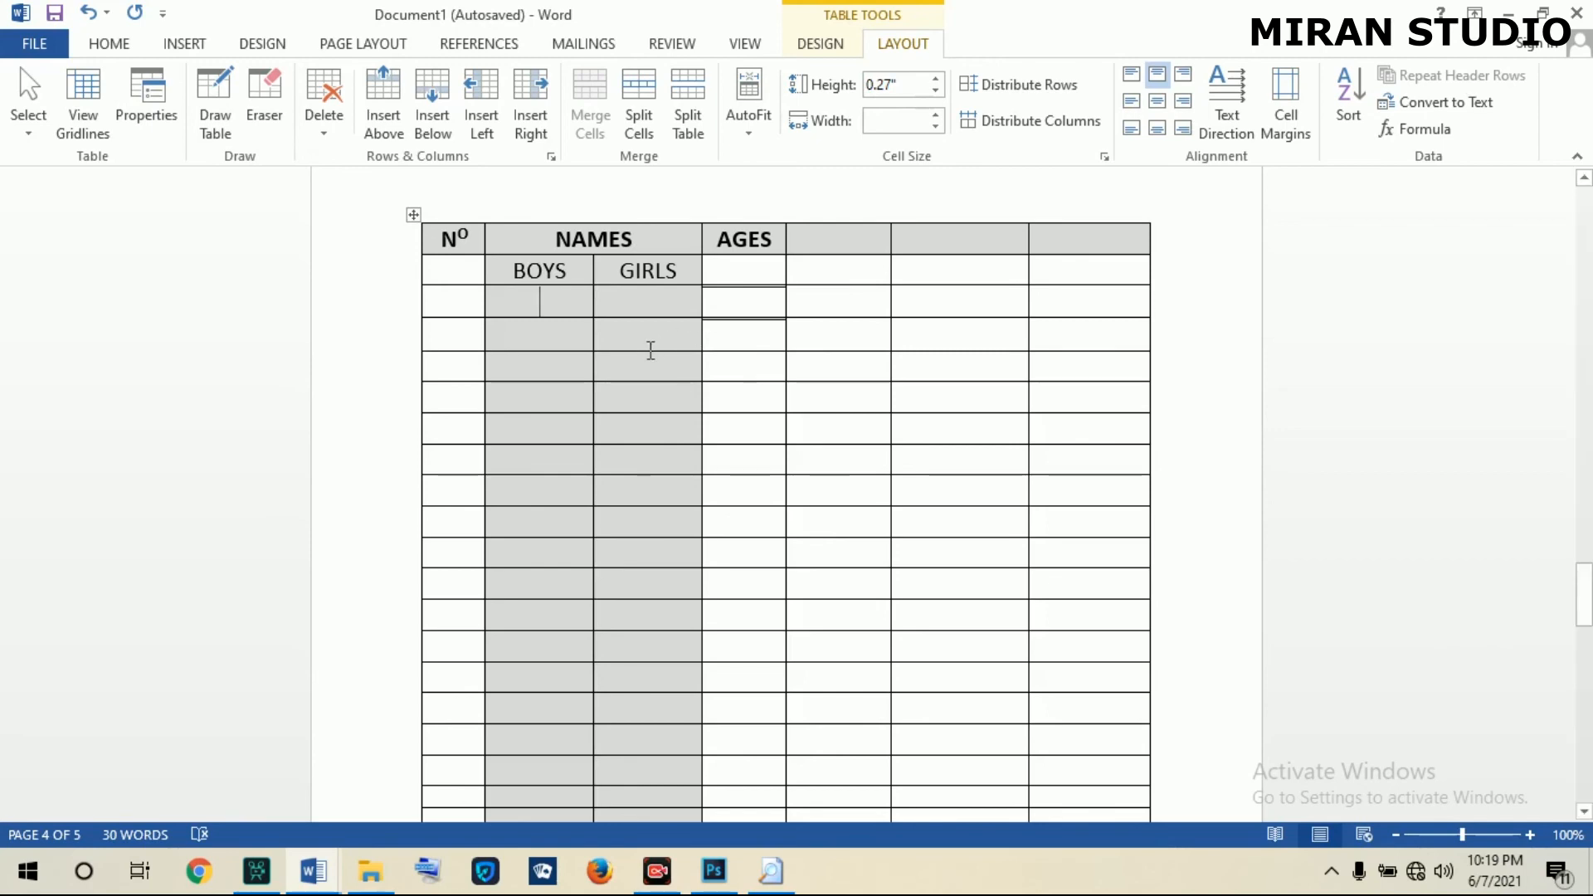
Undo the BOYS and GIRLS labels, the header merge and the two-column split of the NAMES column.
key("ctrl+z")
key("ctrl+z")
key("ctrl+z")
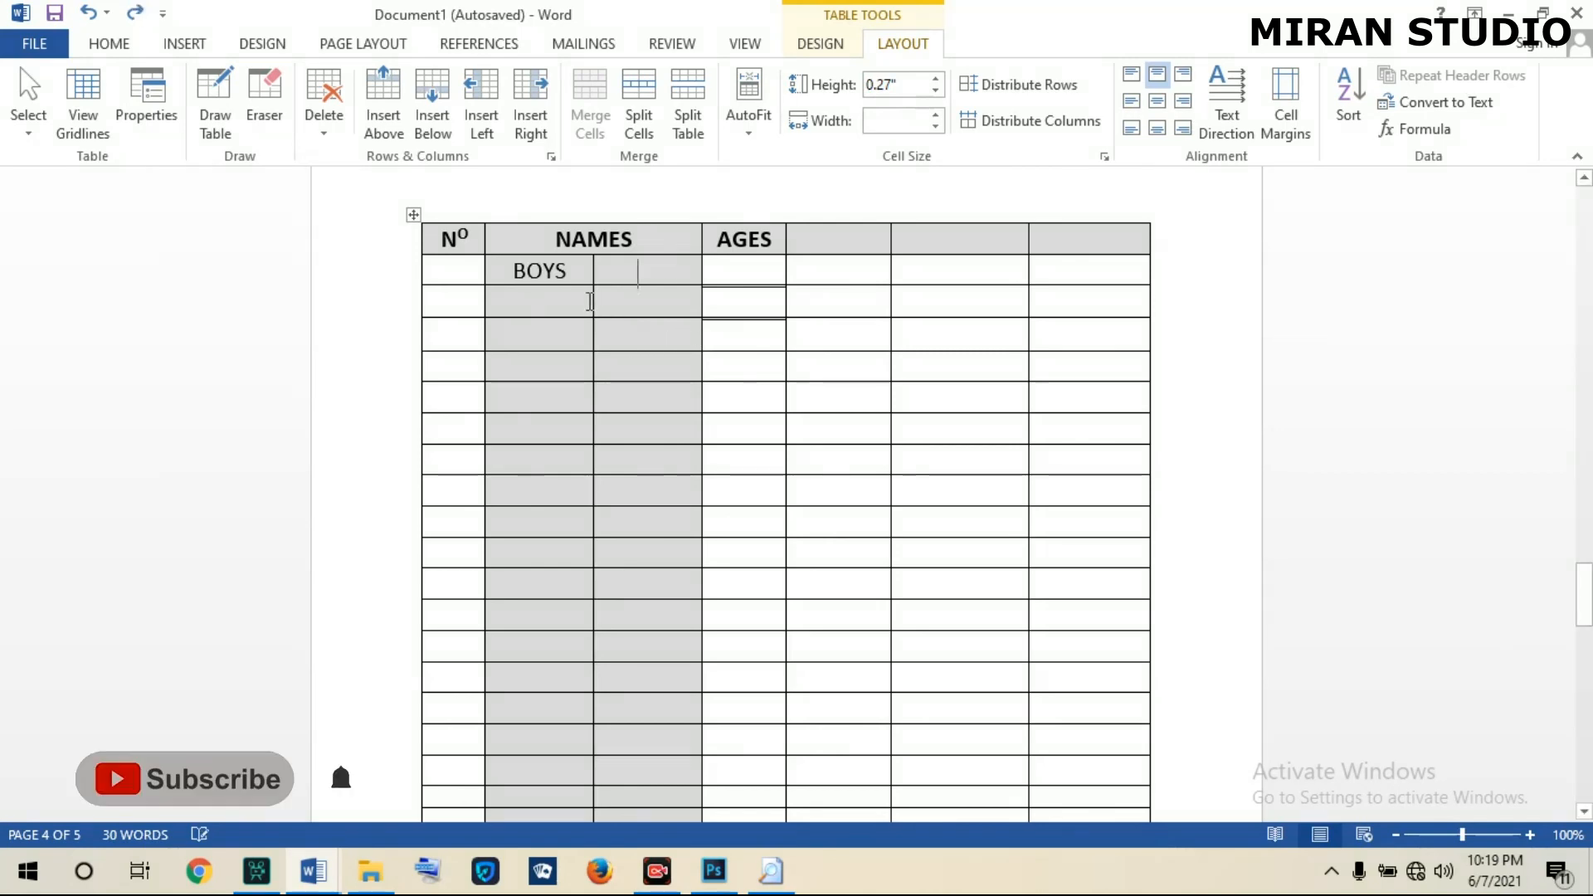
key("ctrl+z")
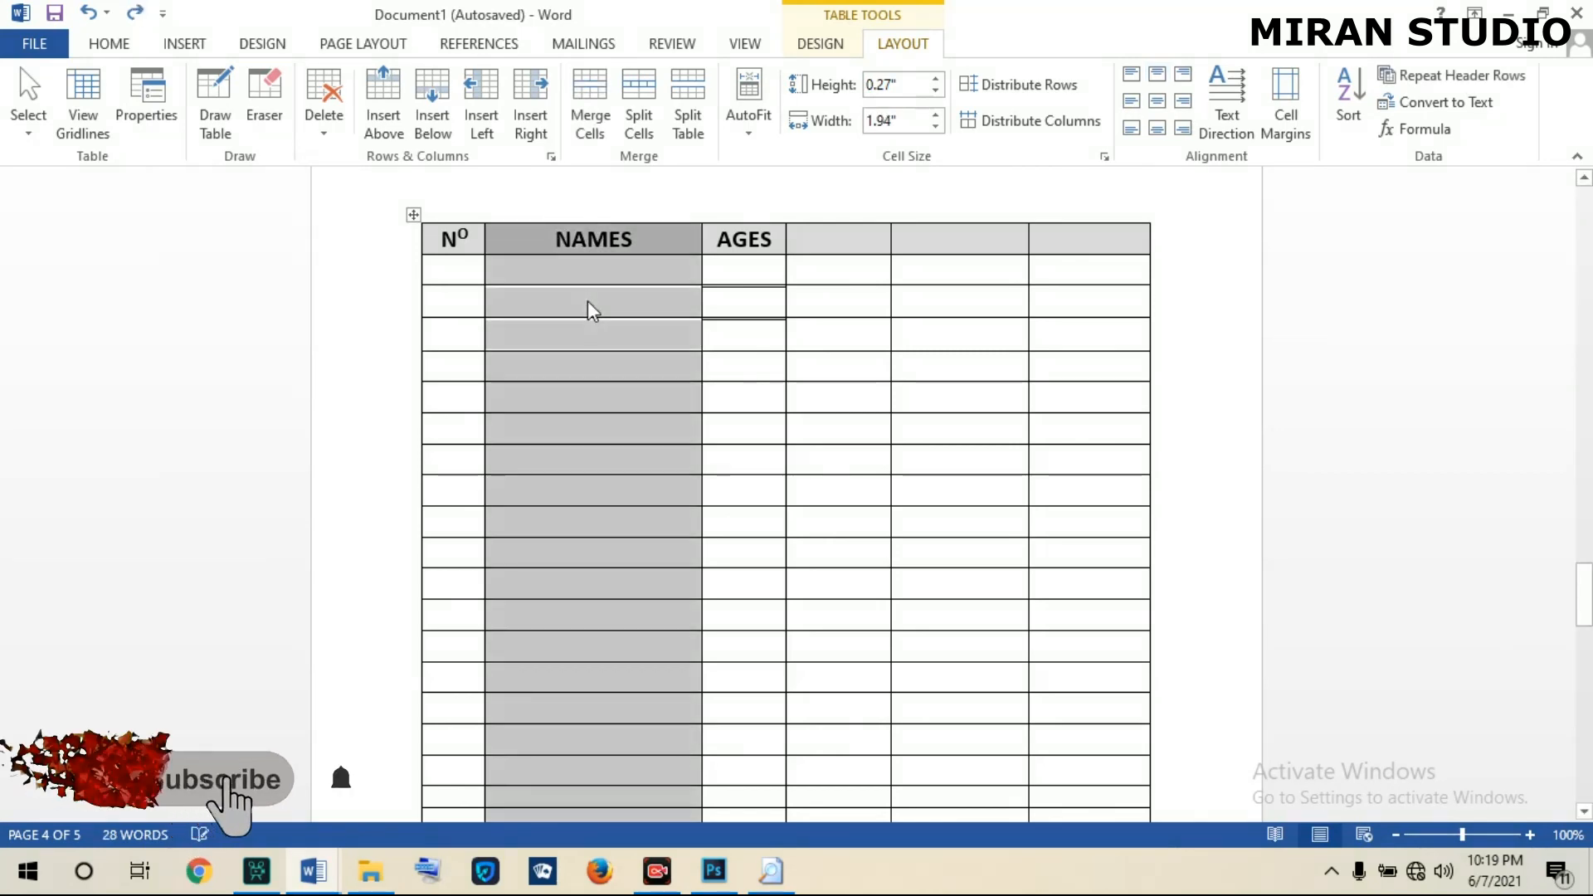
Split the NAMES column into 4 columns and 30 rows, merging the cells before the split.
left_click(639, 133)
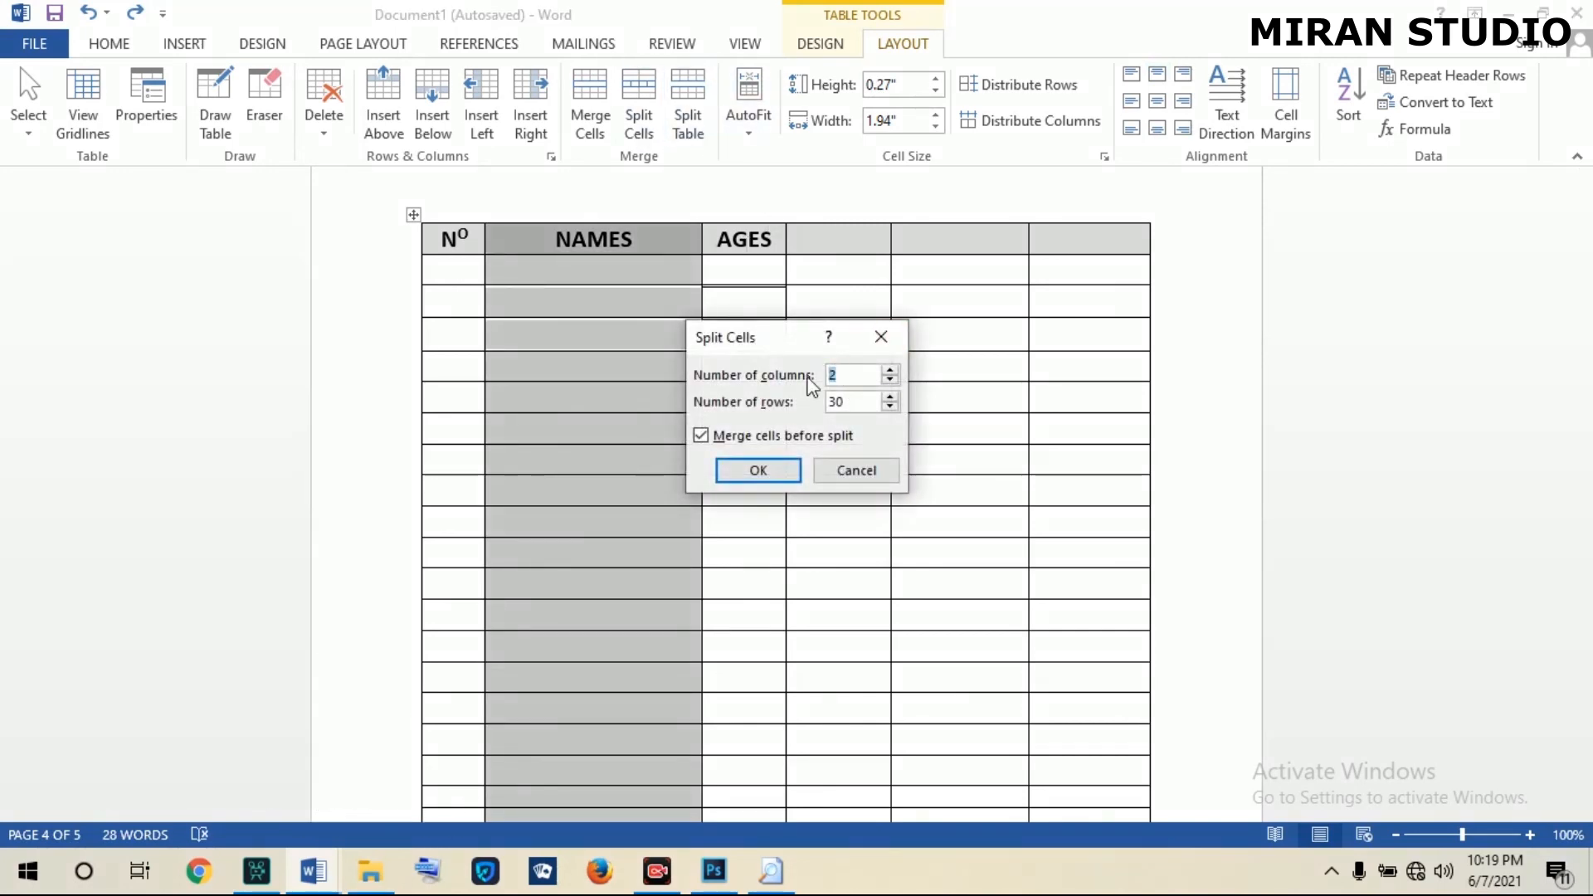
type("4")
left_click(759, 470)
left_click(568, 271)
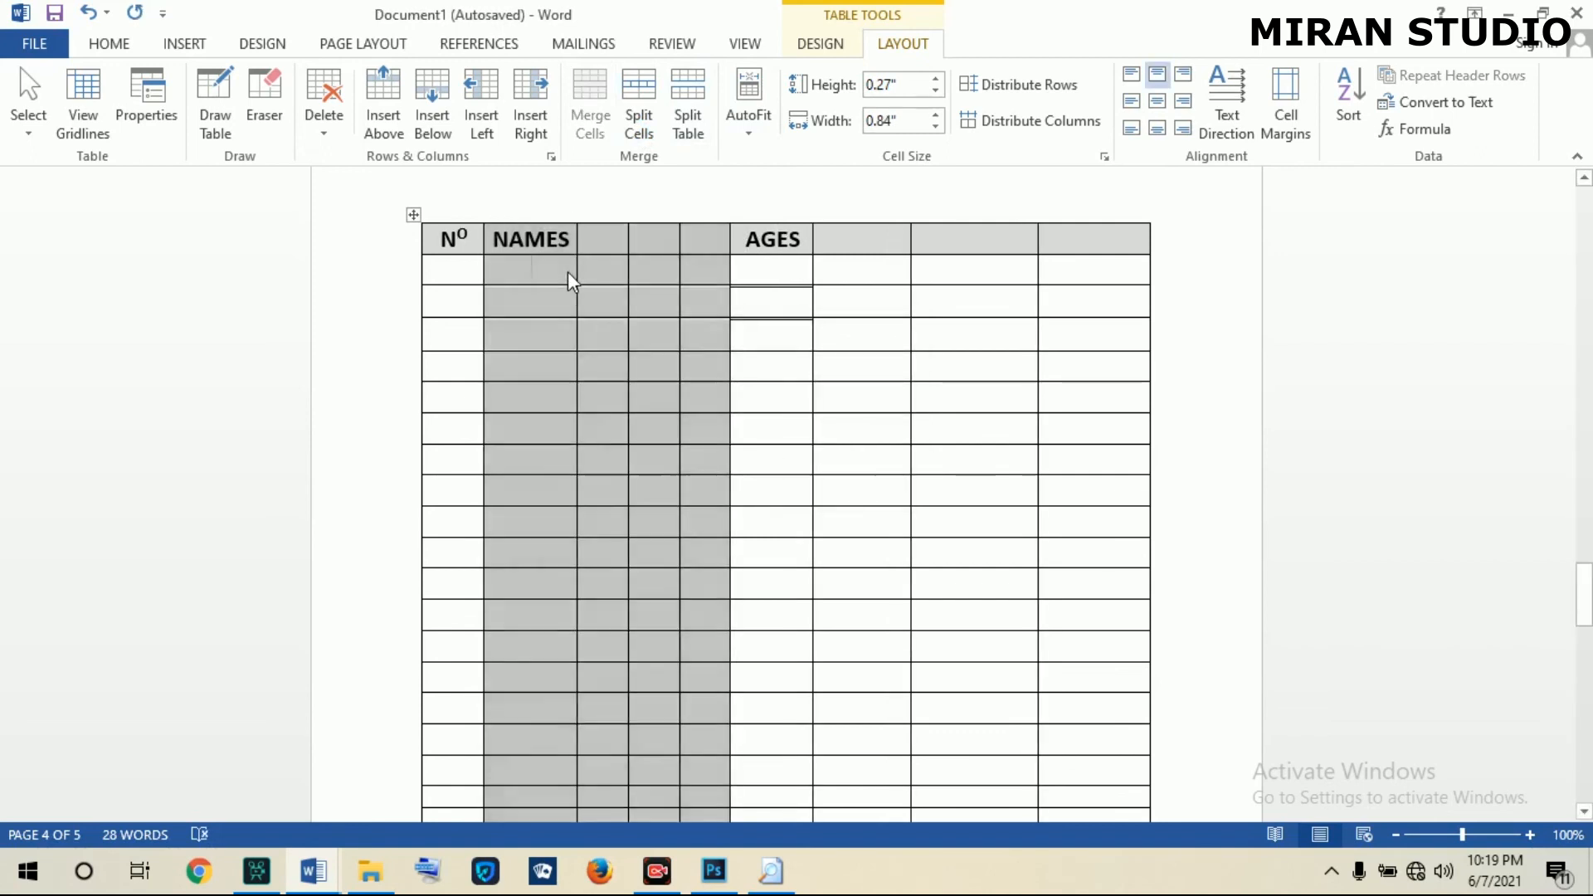
Merge the four header cells over the split columns into a single NAMES cell.
left_click_drag(545, 239, 707, 239)
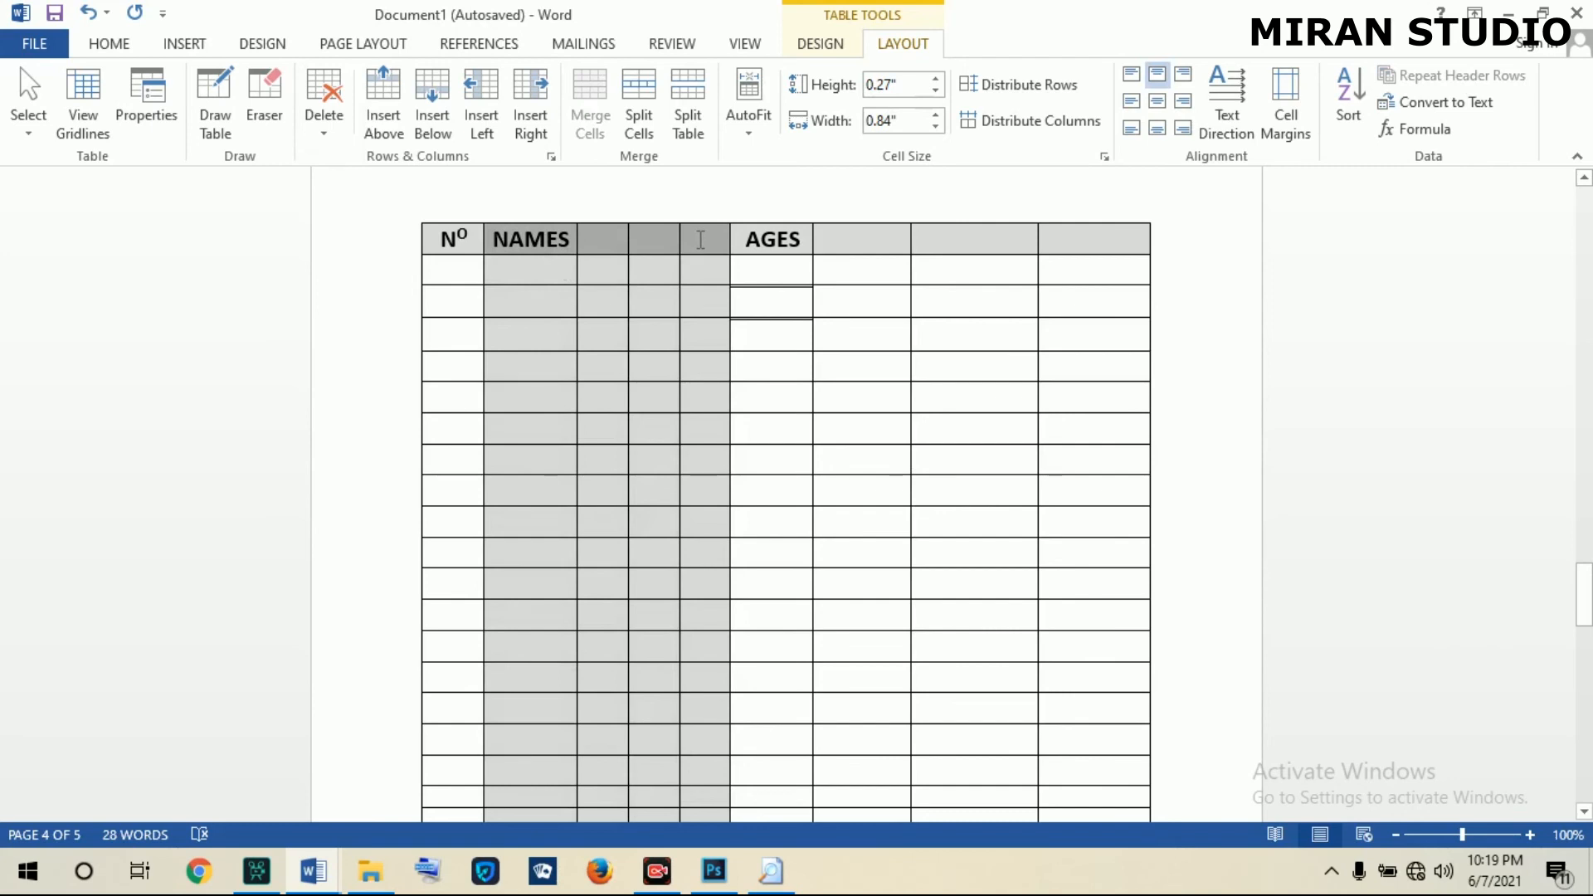
left_click(590, 124)
left_click(596, 269)
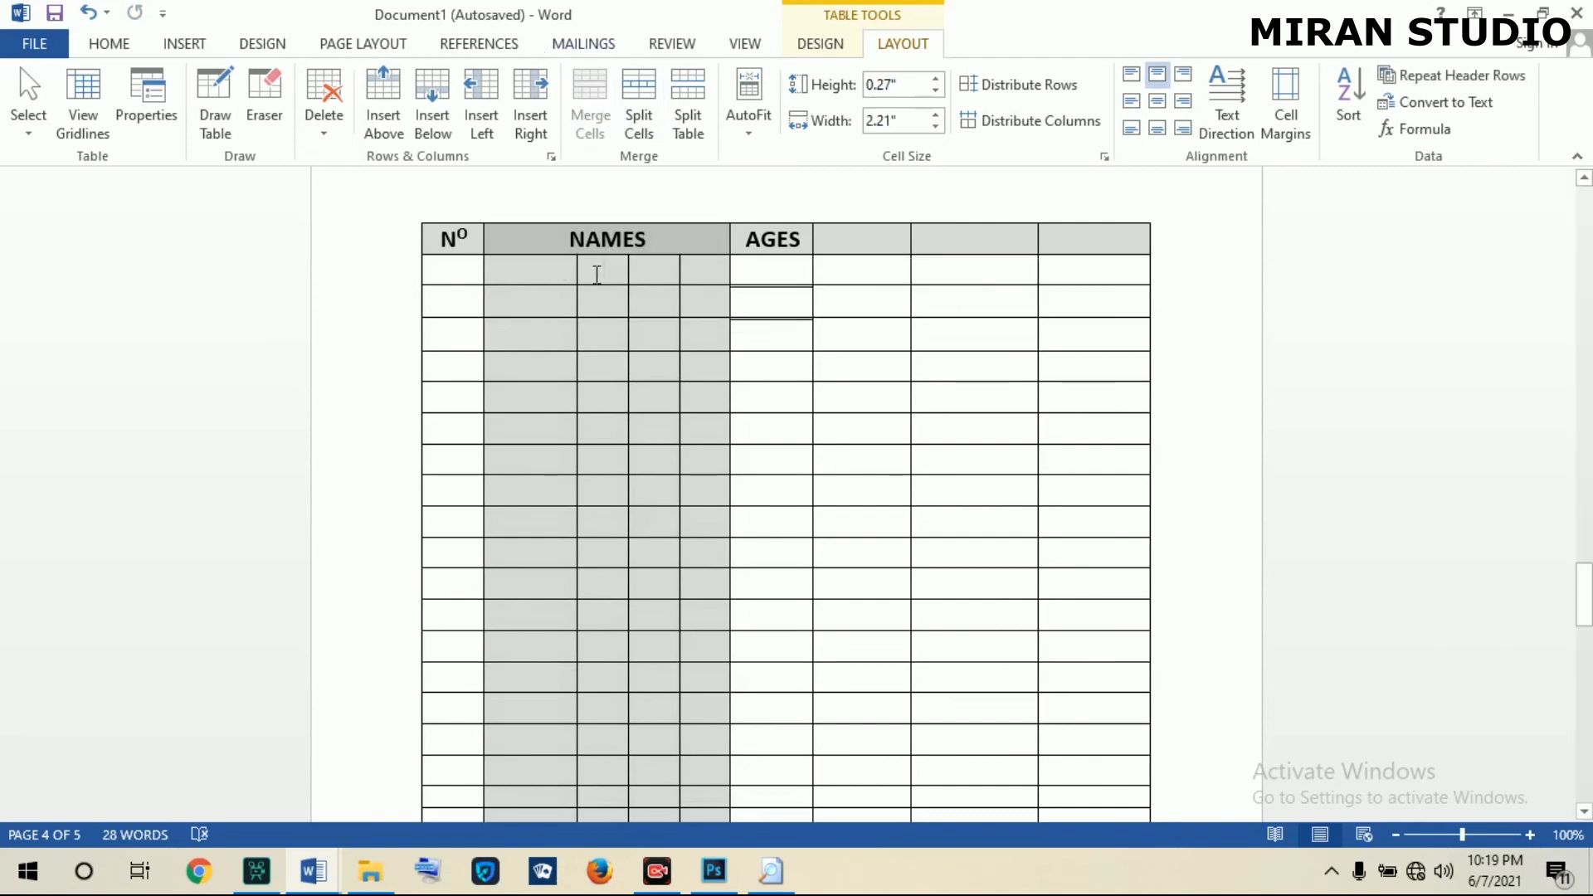
left_click_drag(551, 274, 712, 524)
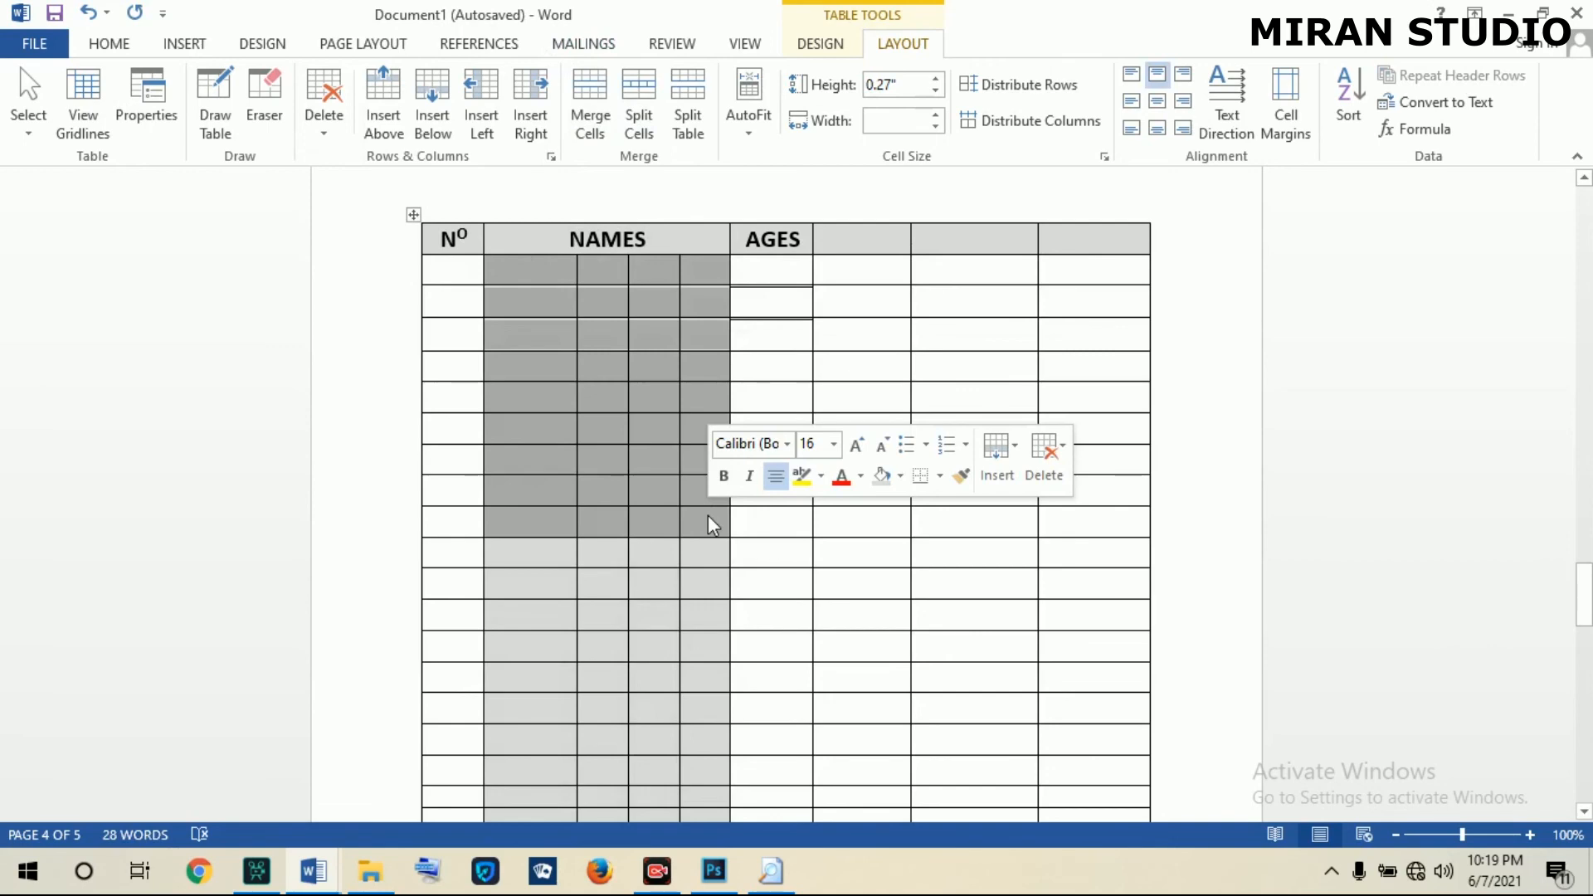
left_click(560, 271)
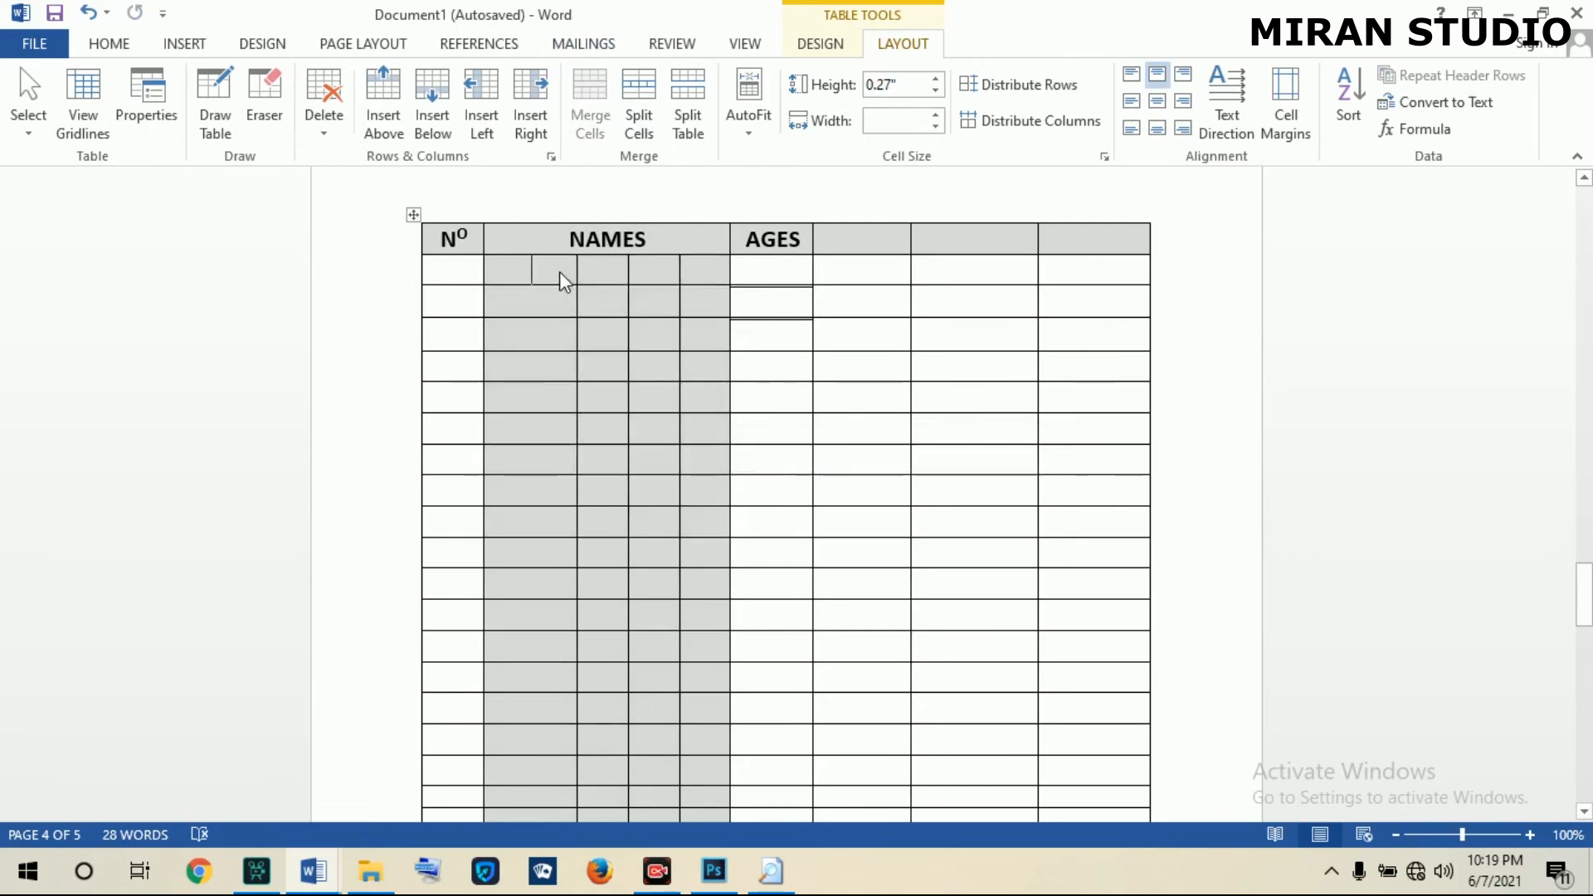
Split the languages table above the swahili row and add an empty line in the gap between the two parts.
left_click_drag(1585, 596, 1587, 341)
left_click(508, 475)
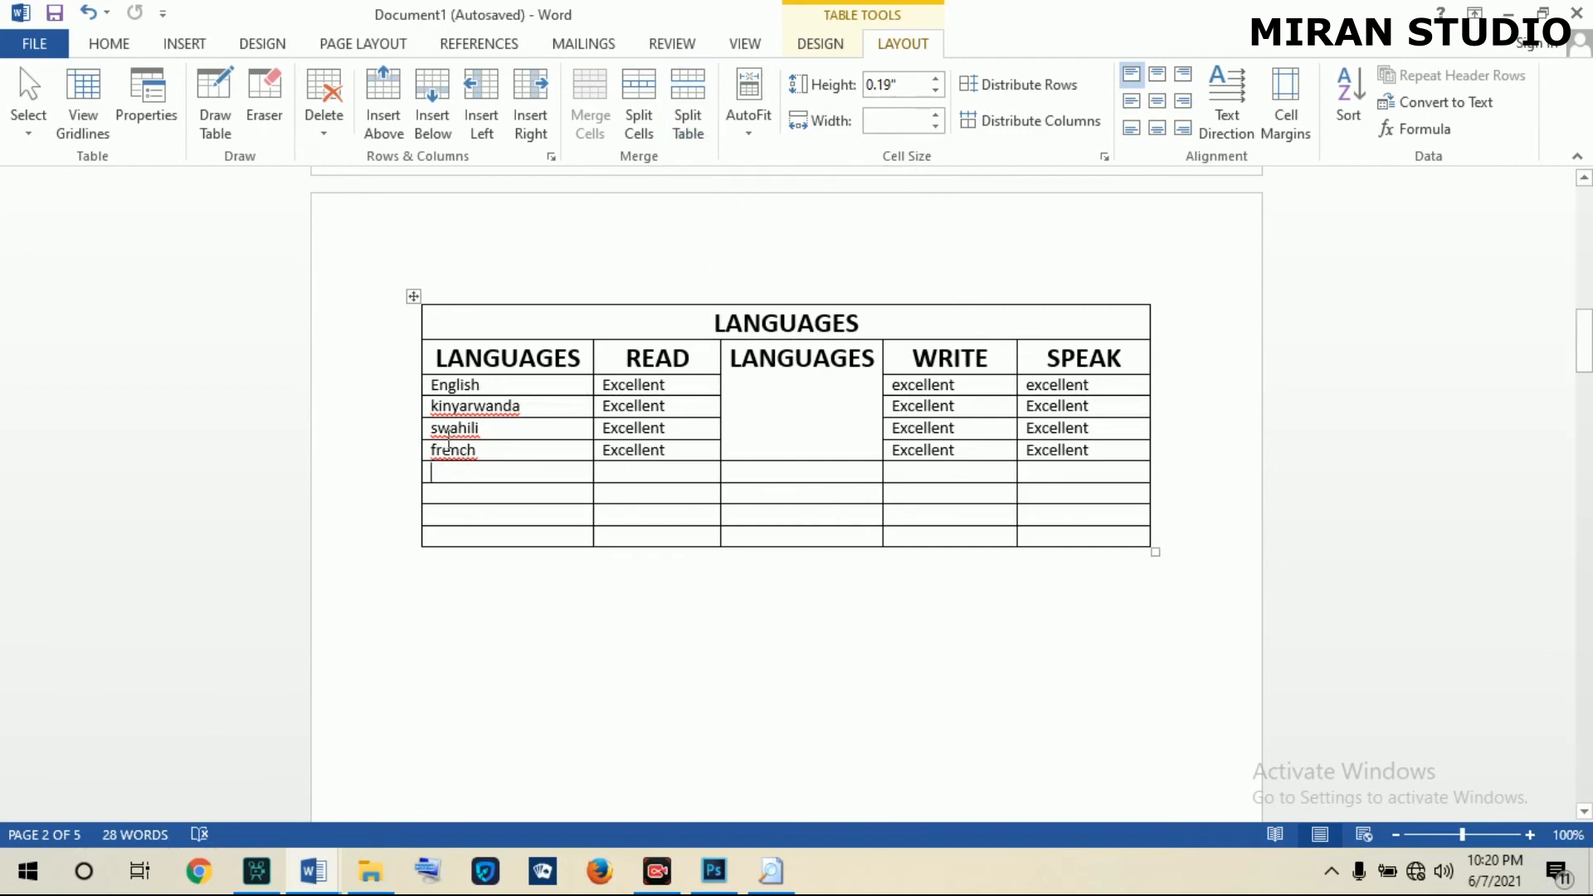
left_click(483, 426)
left_click(687, 104)
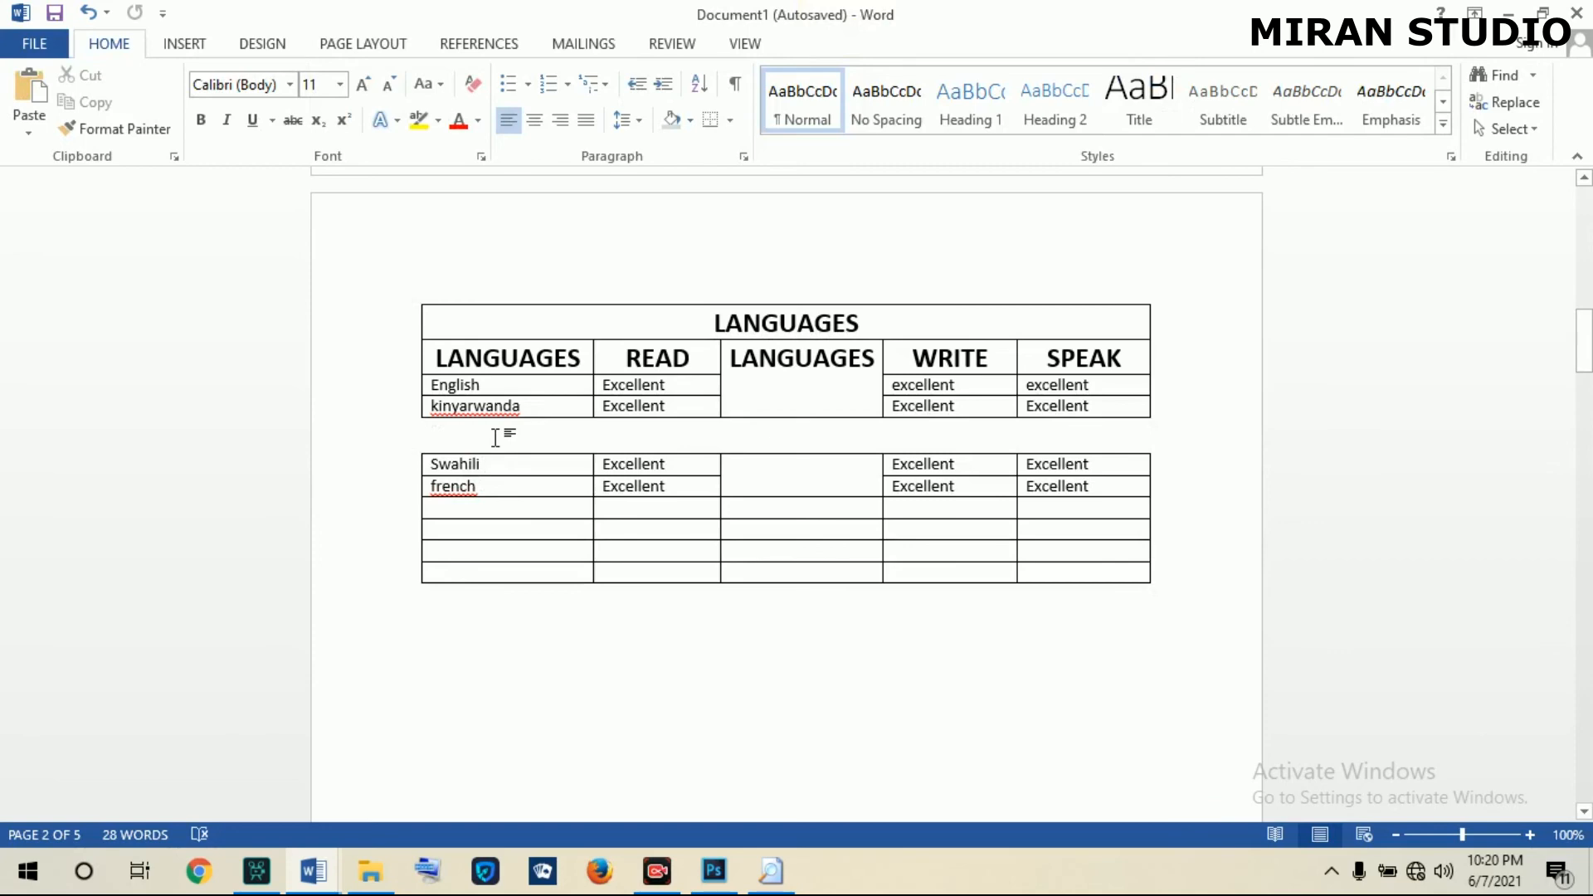
key("Return")
Enter the filler text JLLUIUOUILHIPYHOHOLH between the two table parts and delete it again.
type("JLLUIUOUILHIPYHOHOLH")
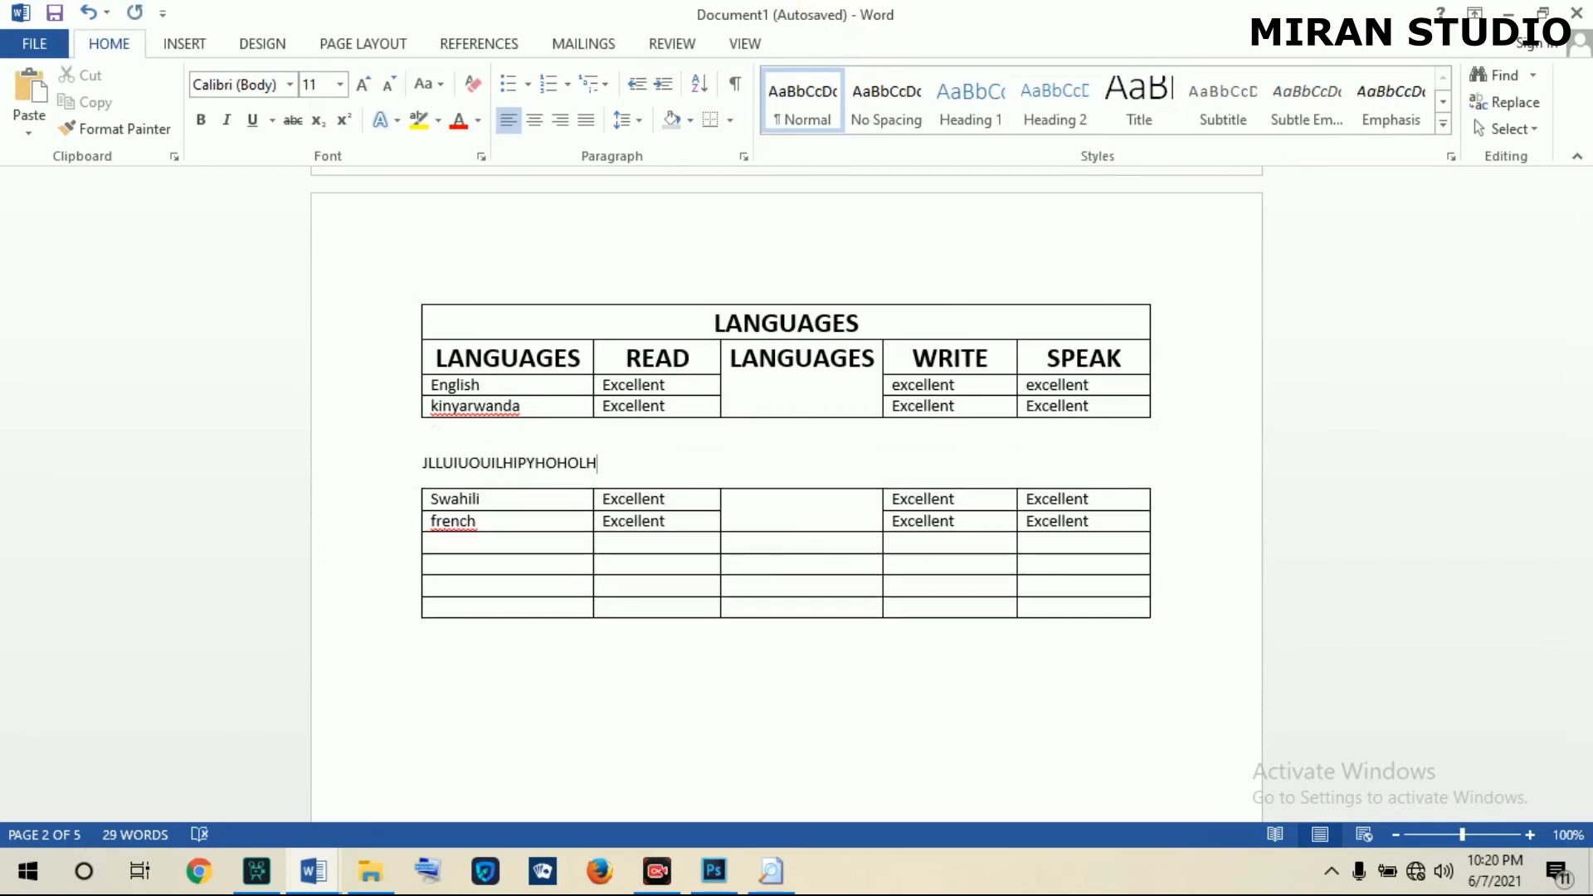
key("BackSpace")
key("BackSpace")
key("BackSpace")
key("BackSpace")
key("BackSpace")
key("BackSpace")
key("BackSpace")
key("BackSpace")
key("BackSpace")
key("BackSpace")
key("BackSpace")
key("BackSpace")
key("BackSpace")
key("BackSpace")
key("BackSpace")
key("BackSpace")
key("BackSpace")
key("BackSpace")
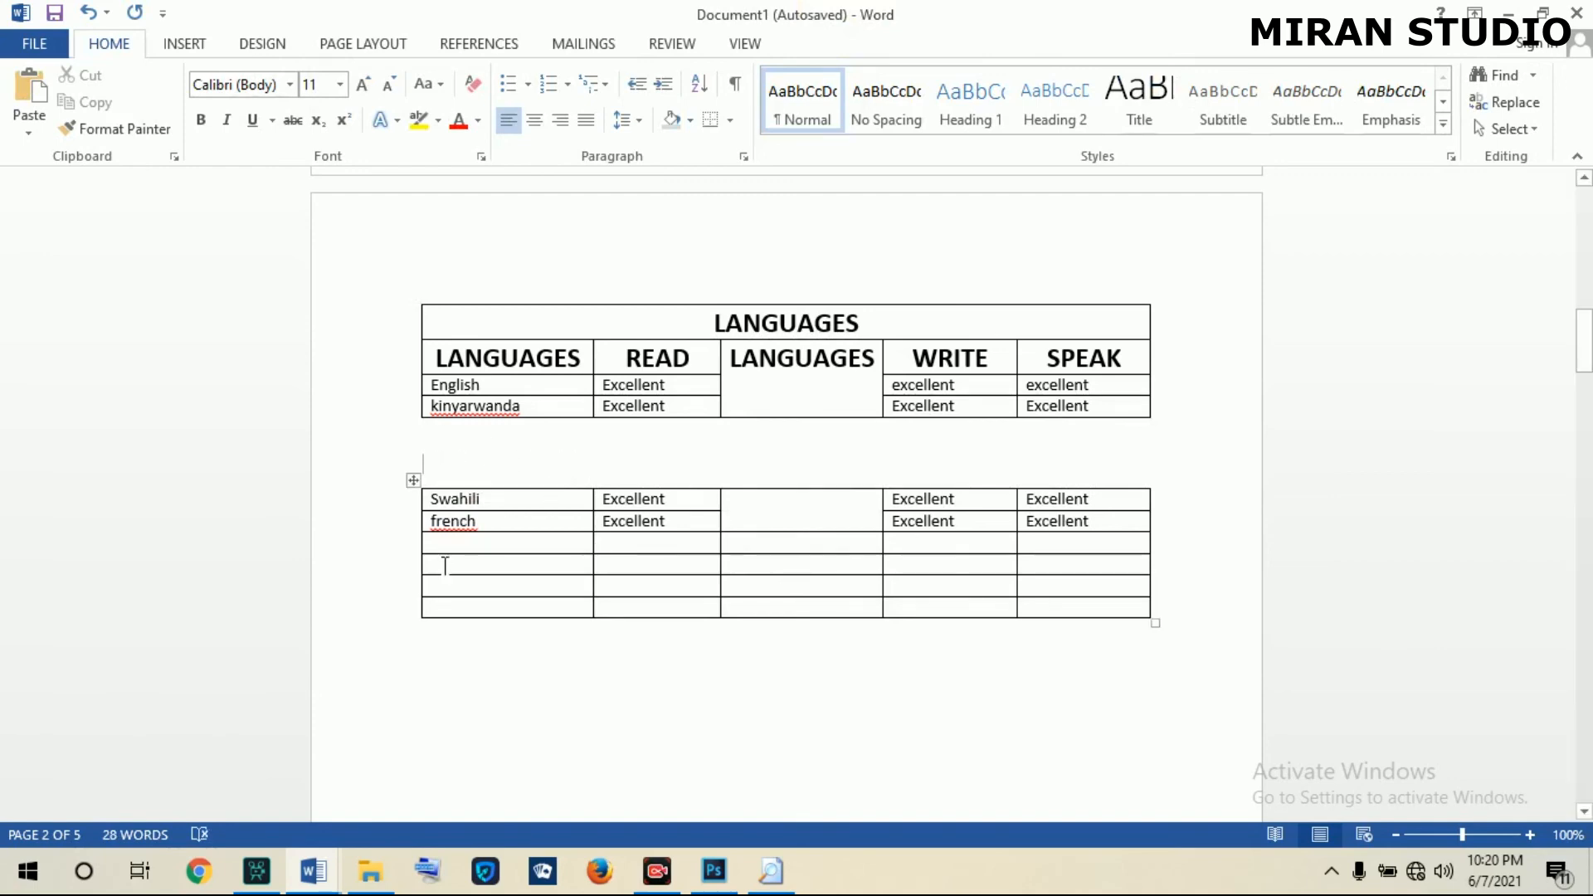
Split the lower languages table above the first blank row under french, making the blank rows a separate table.
left_click(454, 544)
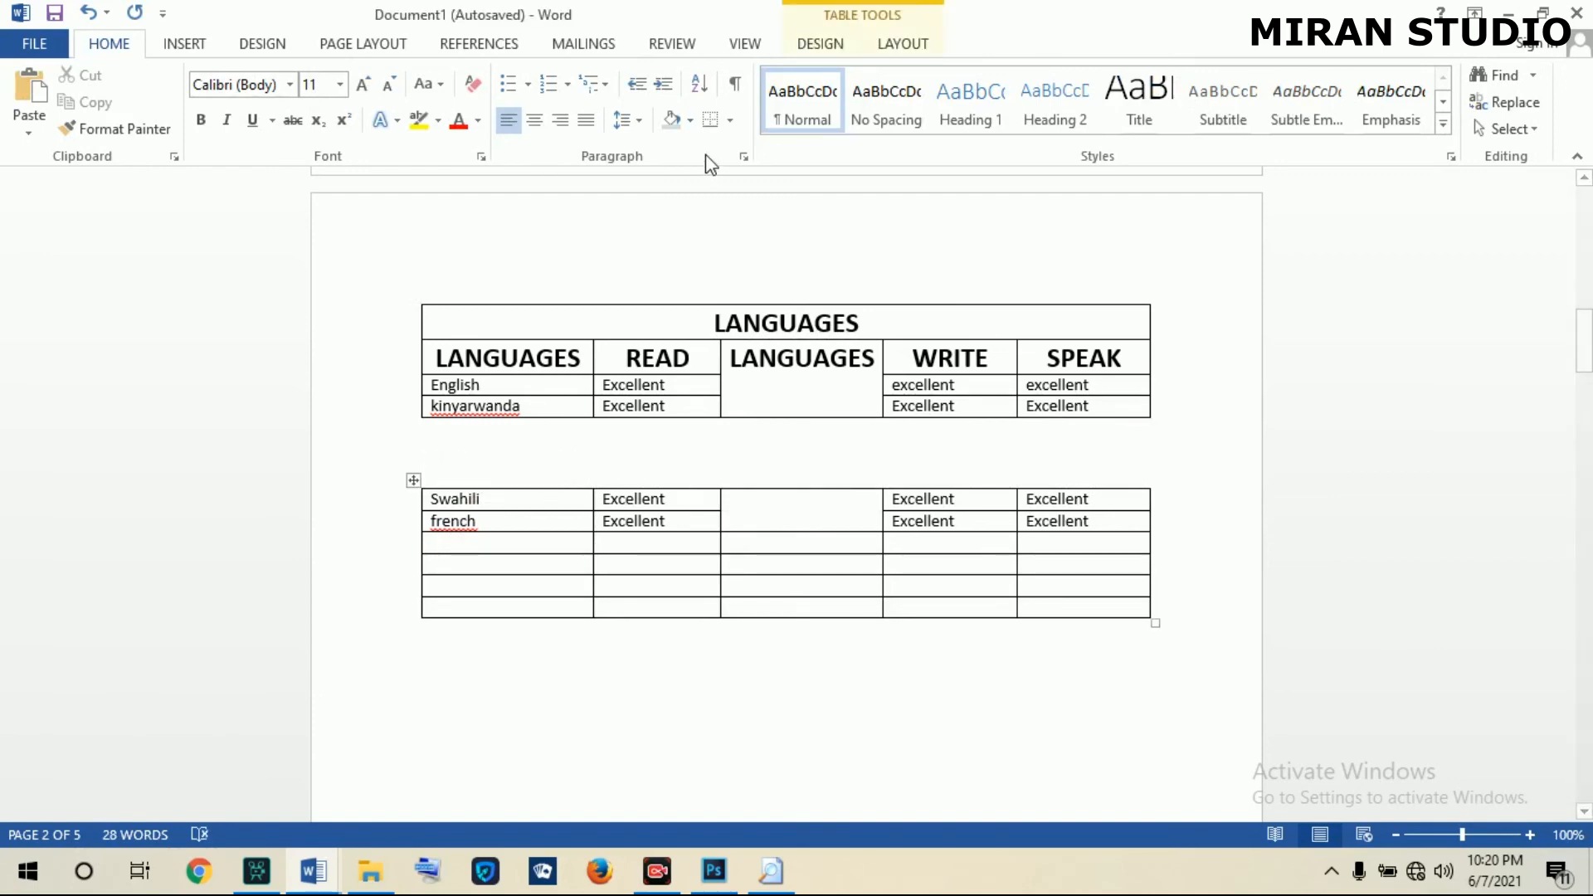
left_click(891, 46)
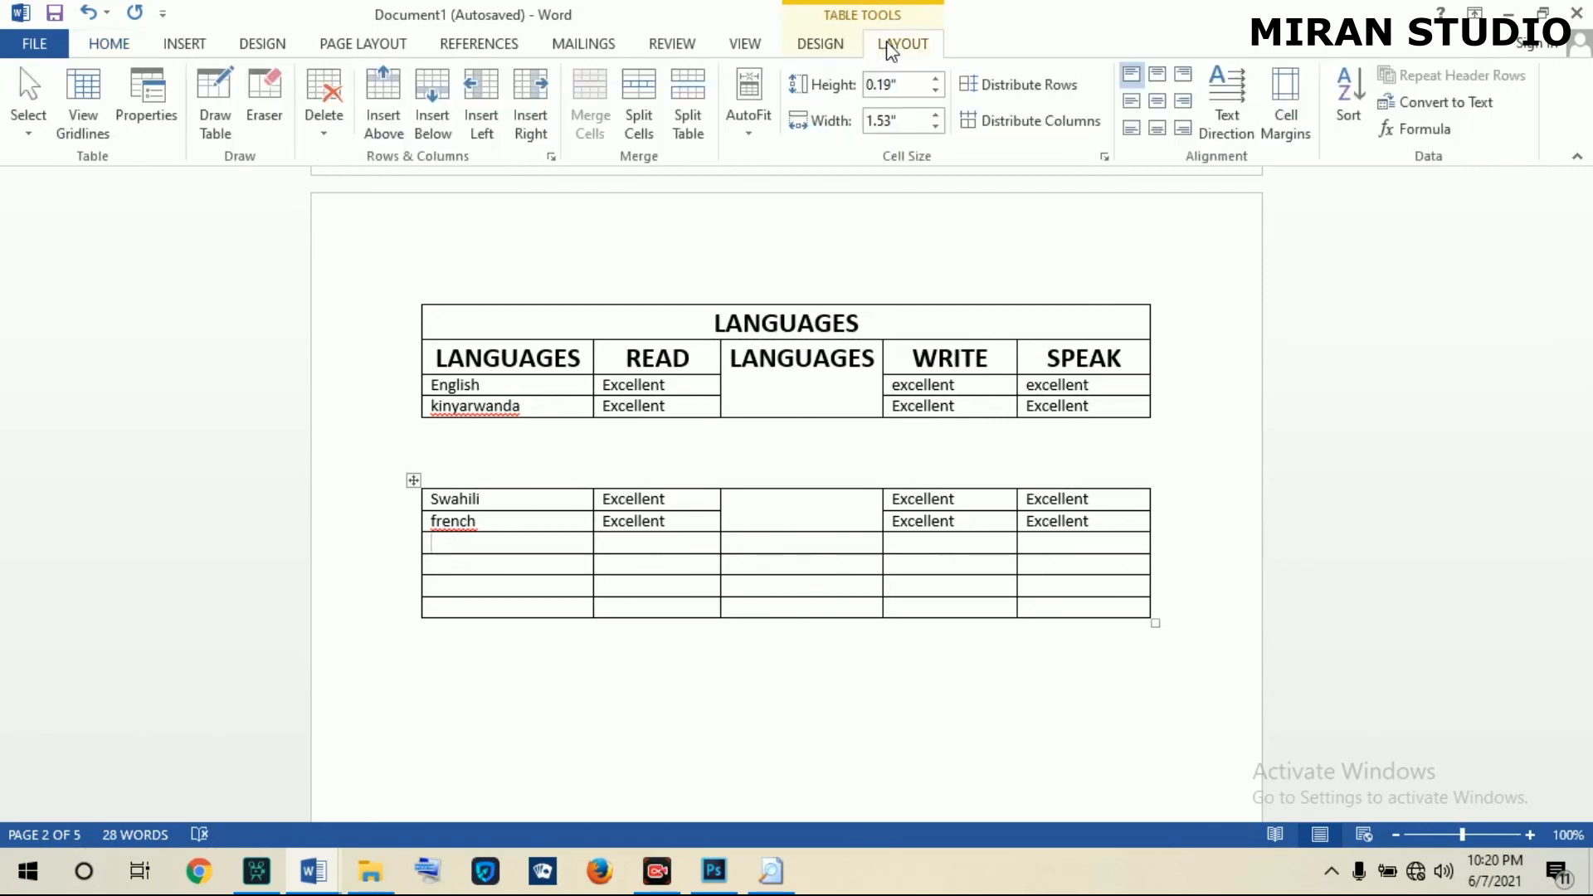
left_click(695, 118)
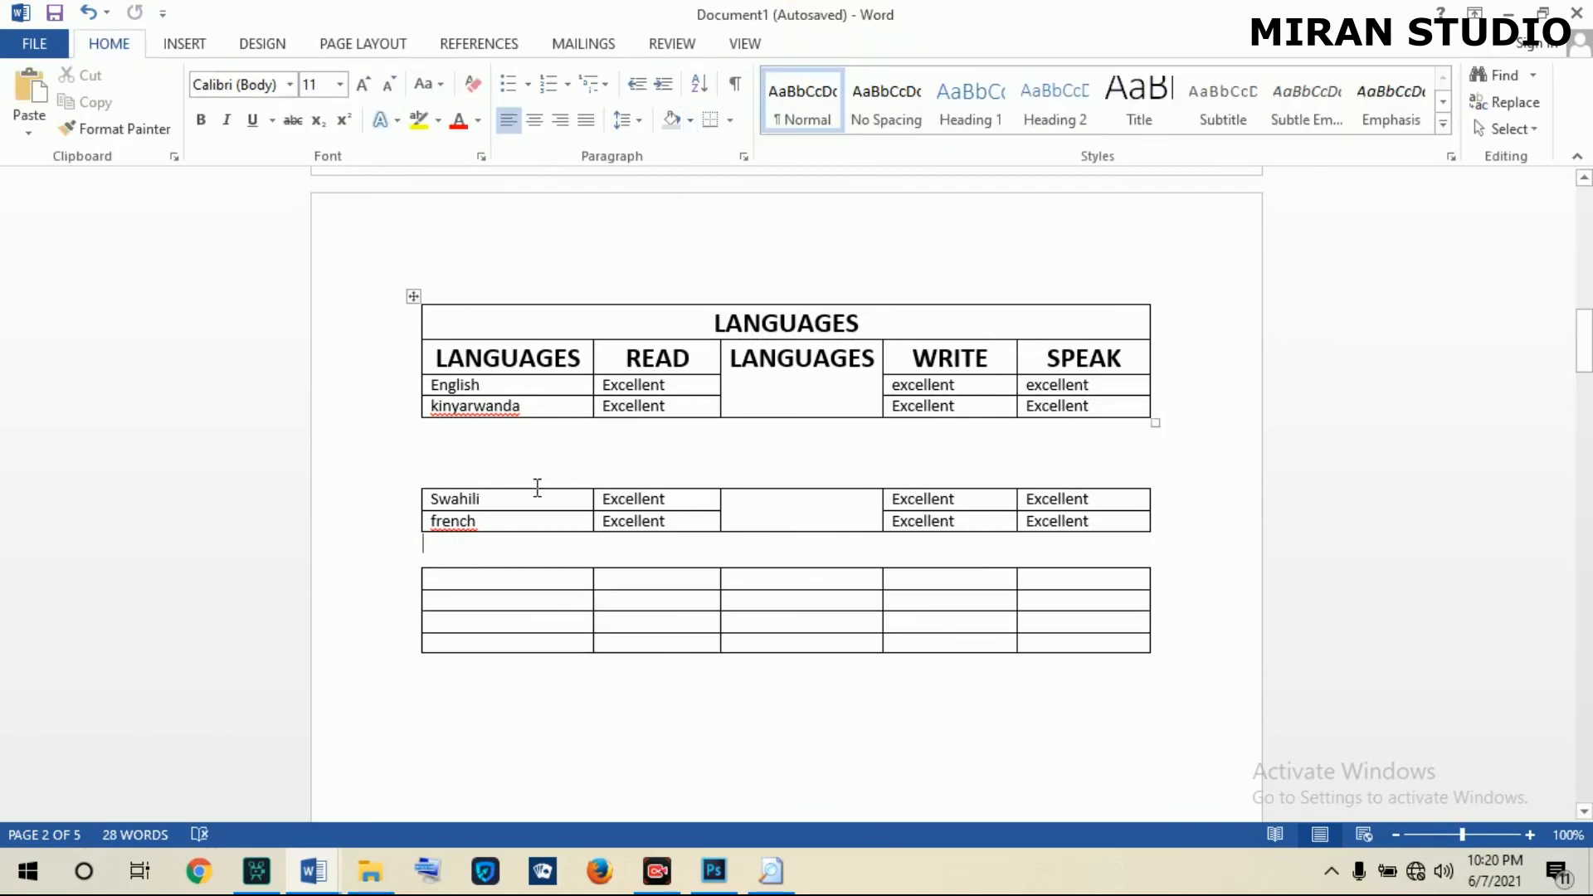
left_click(481, 550)
left_click(487, 585)
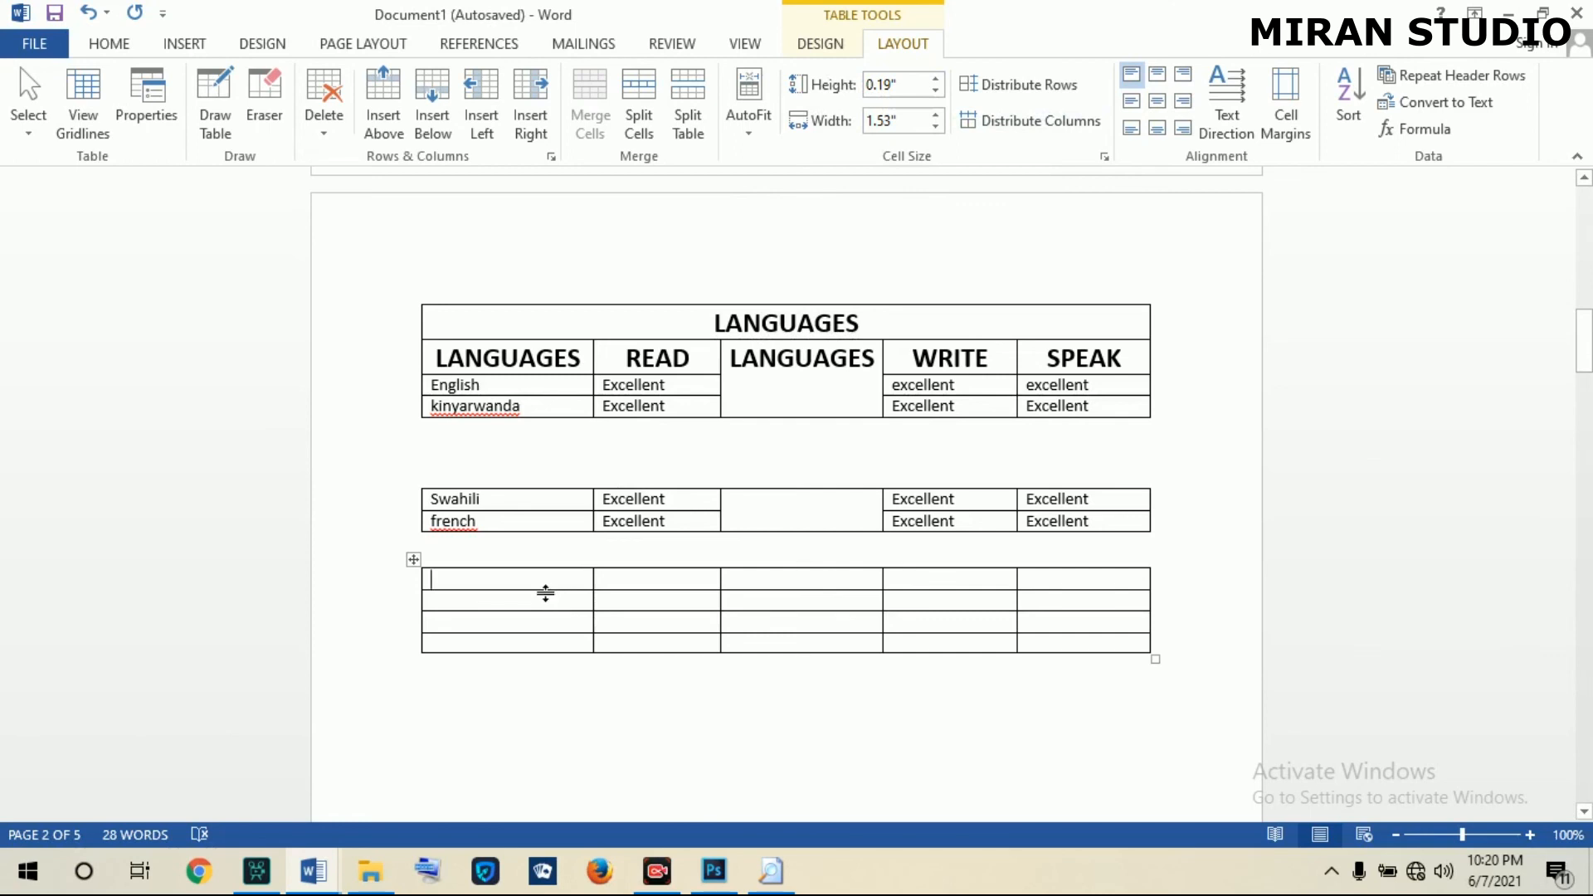
Resize the blank table's first row to about 0.32" high and first column to about 1.19" wide, and heighten the kinyarwanda row.
left_click_drag(545, 590, 545, 598)
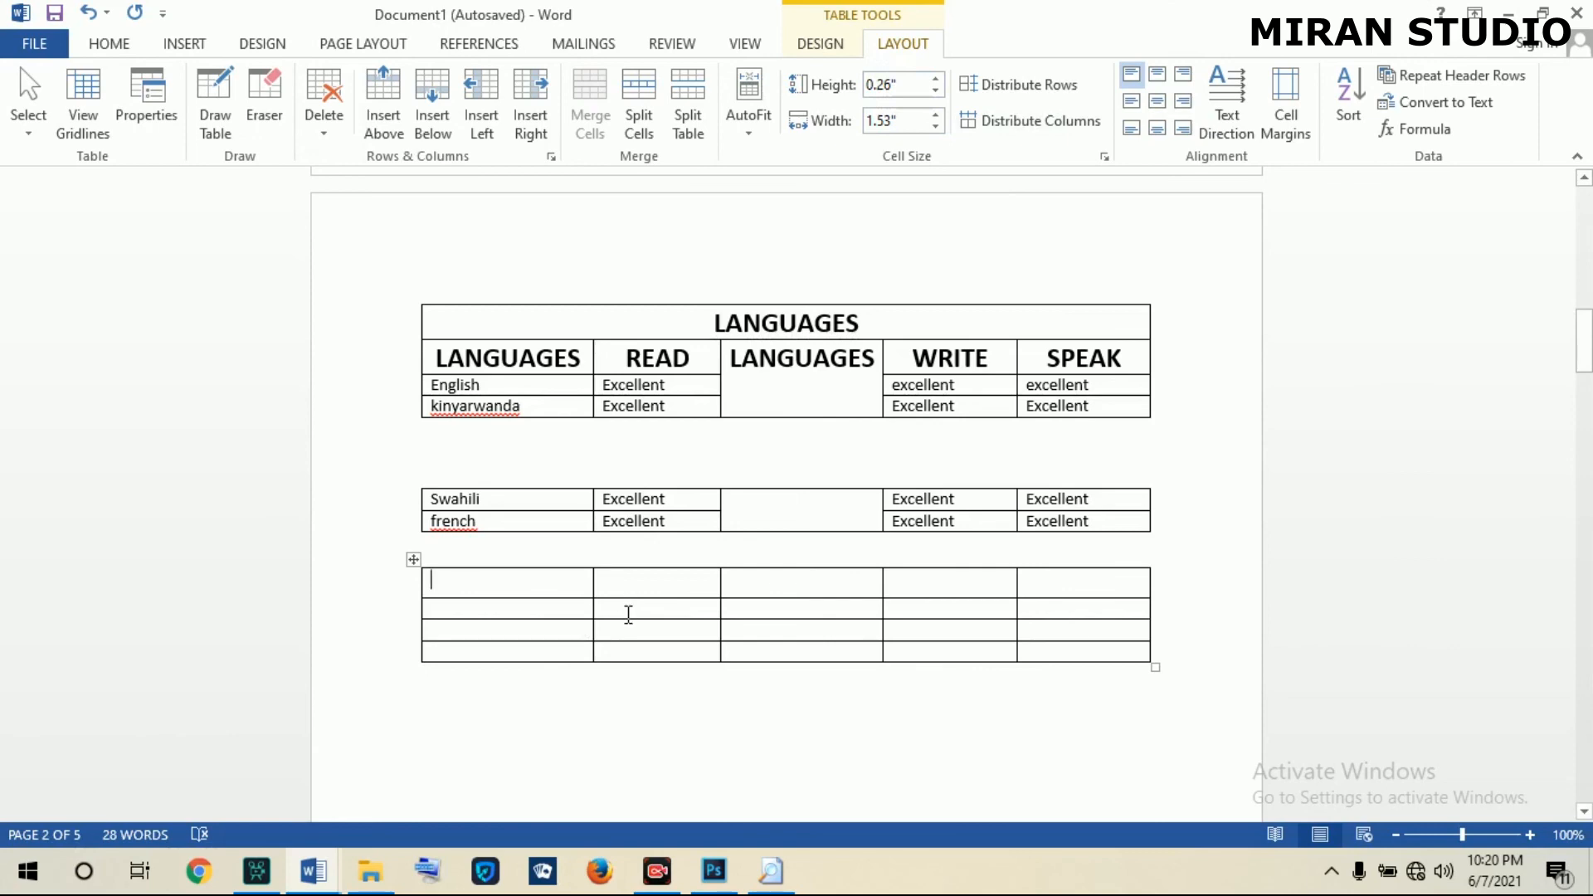
left_click_drag(626, 595, 626, 605)
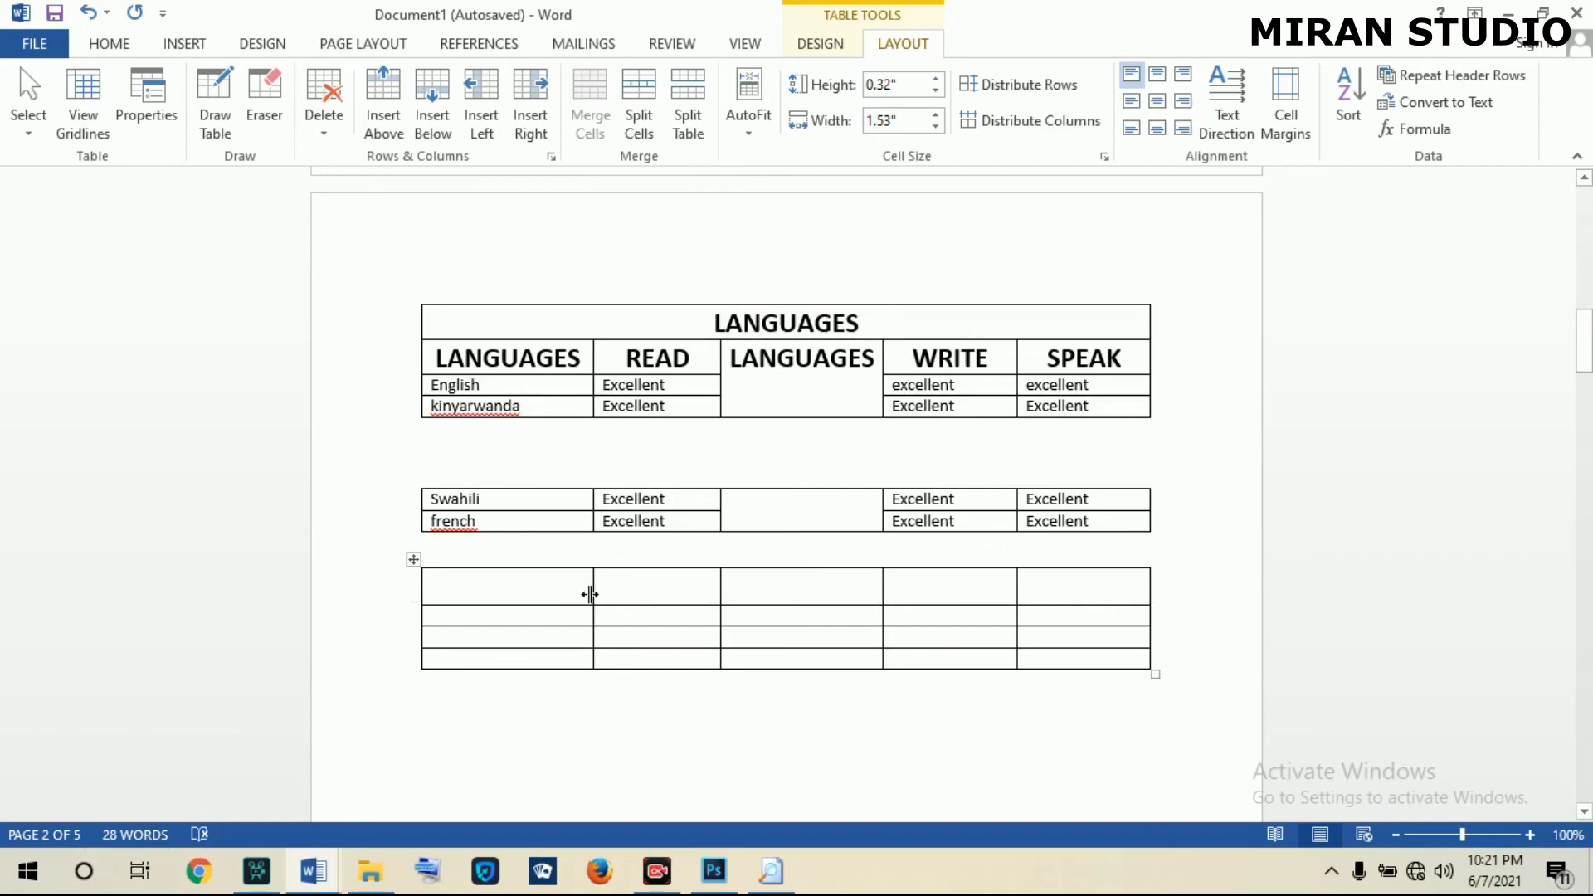
left_click_drag(591, 589, 555, 590)
left_click_drag(738, 417, 737, 451)
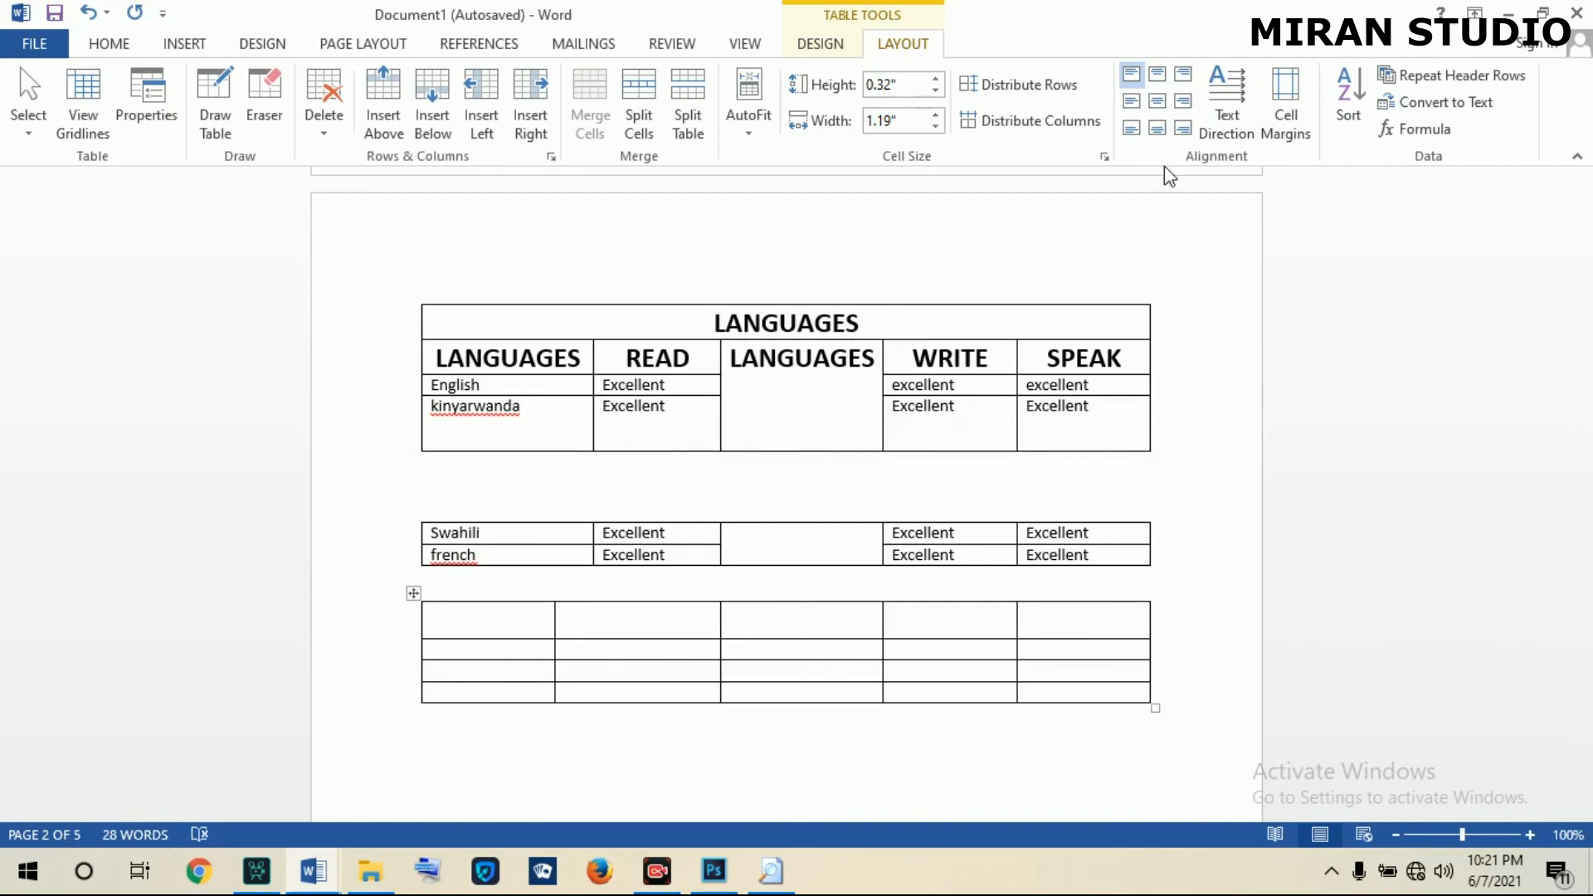
Align the LANGUAGES title in the merged top row to top left, top right and top center in turn.
left_click(765, 318)
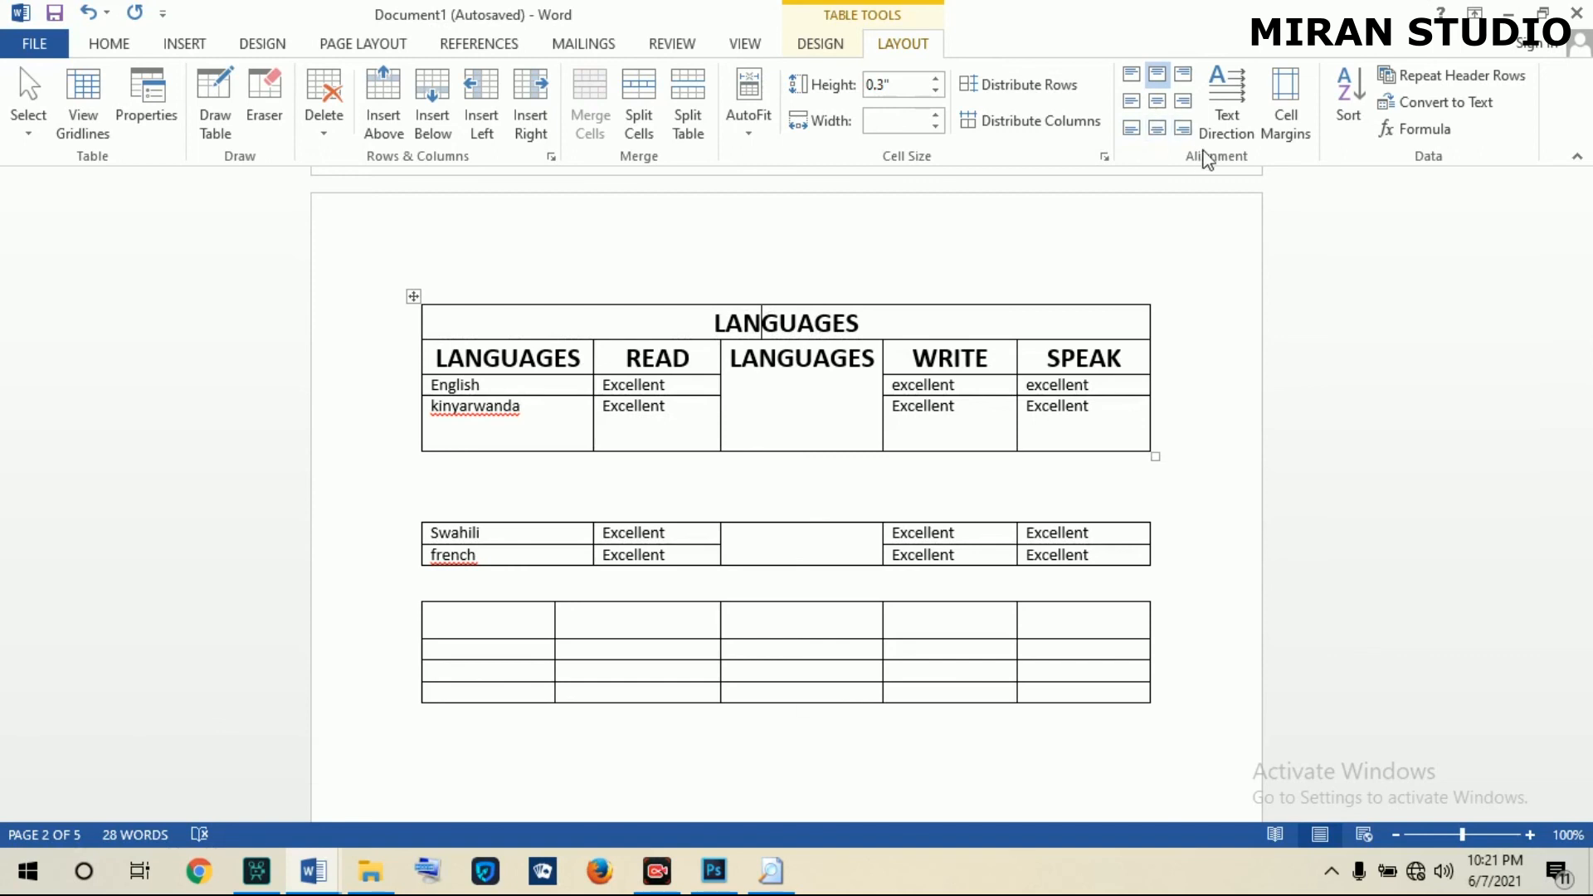
left_click(1132, 77)
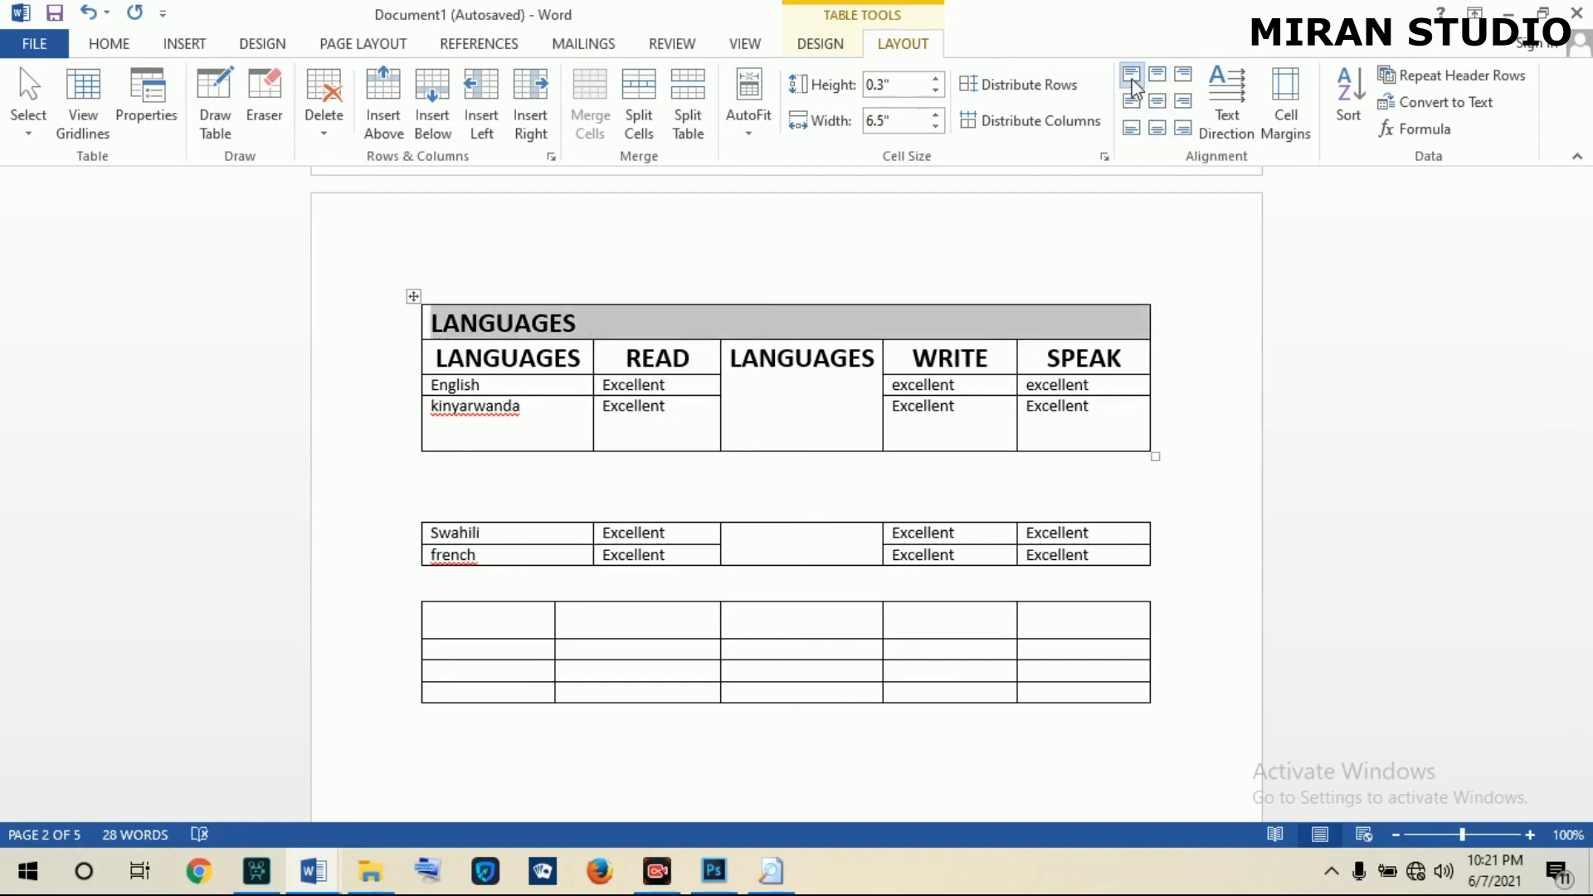
left_click(1183, 76)
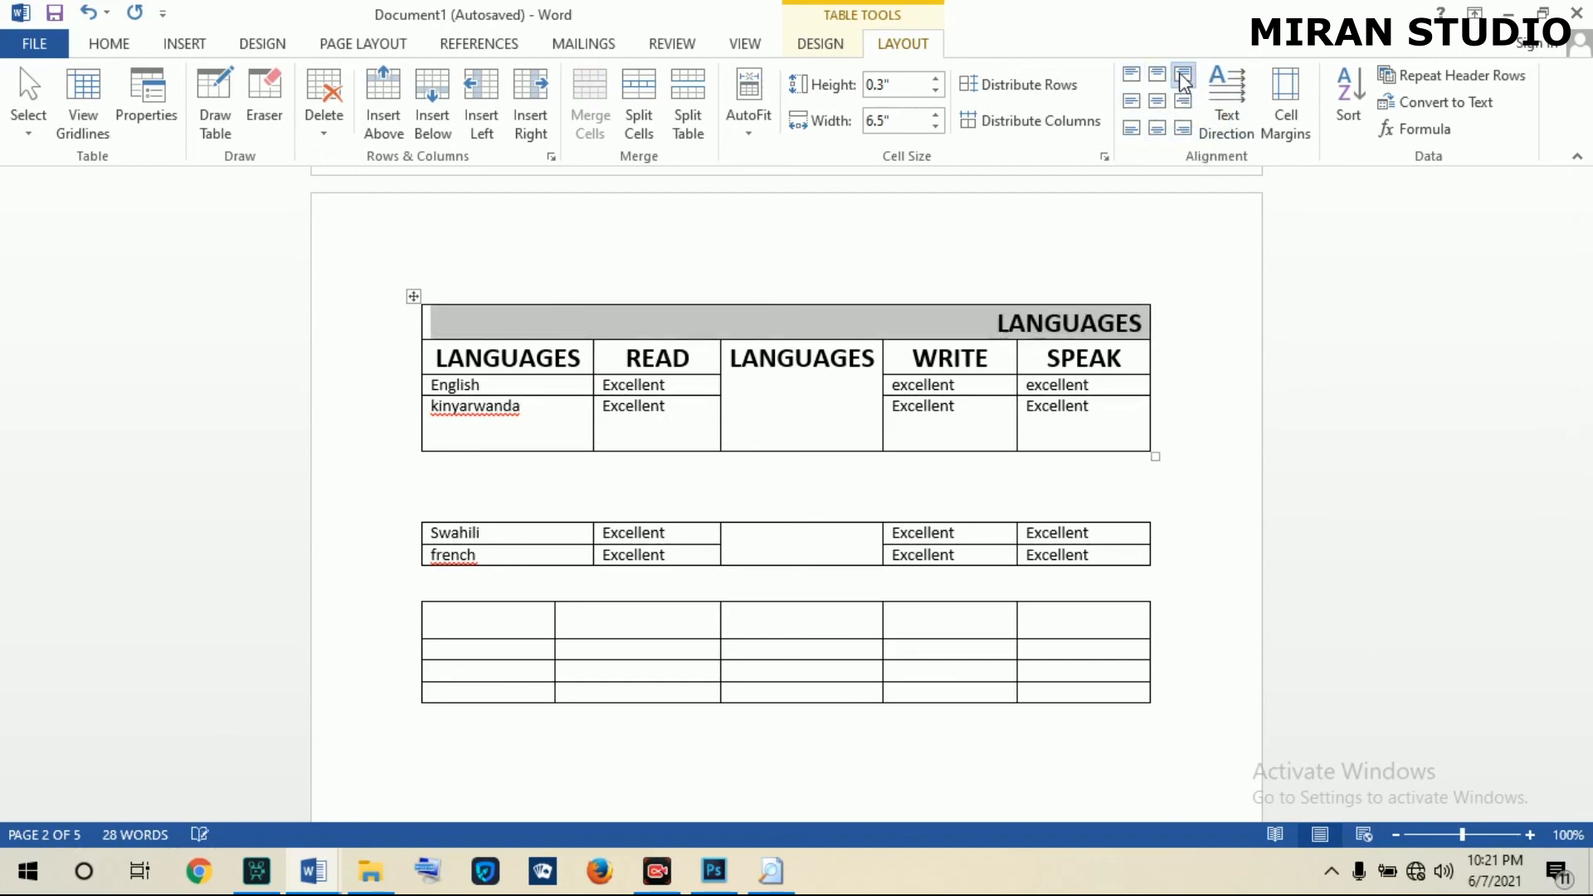
left_click(1155, 75)
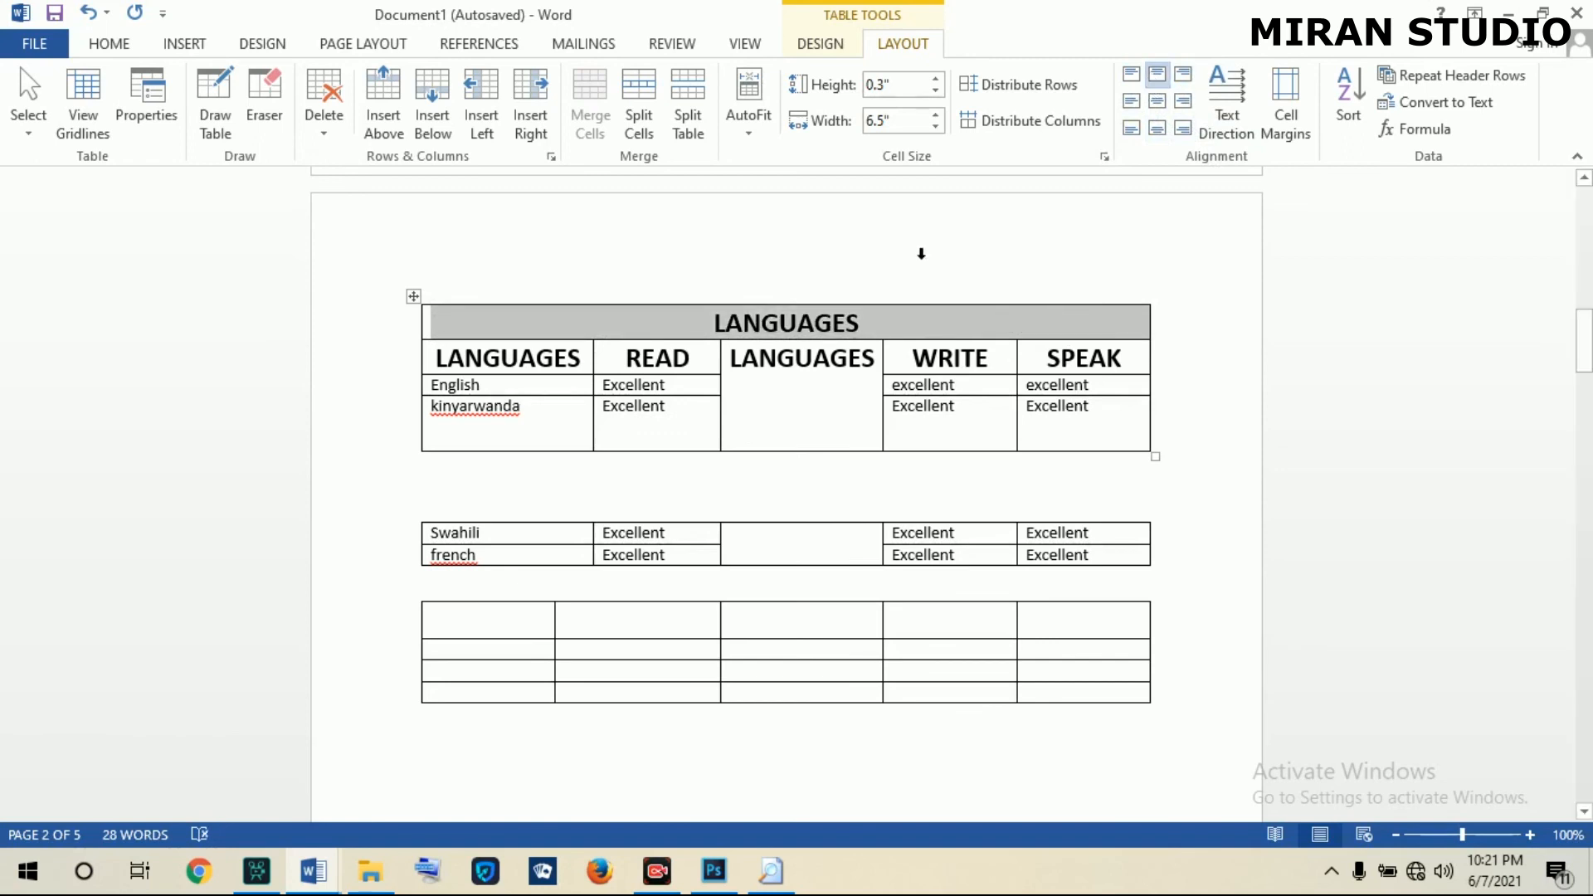
Heighten the title row to about 0.62" and try the middle and bottom alignments on its text, ending with bottom left.
left_click_drag(693, 340, 697, 374)
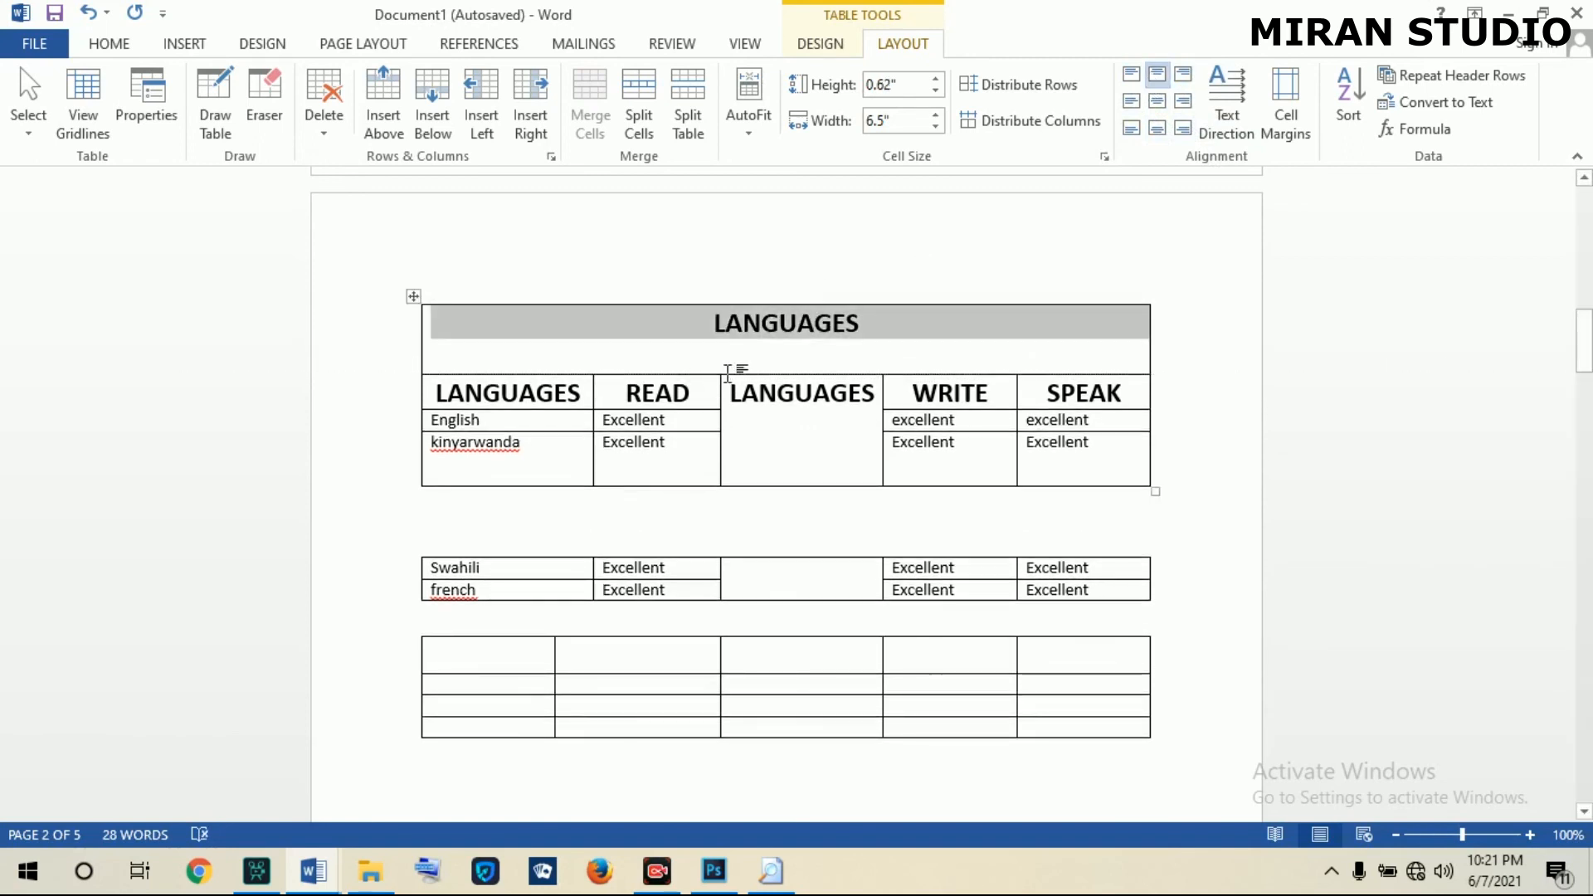
left_click(735, 356)
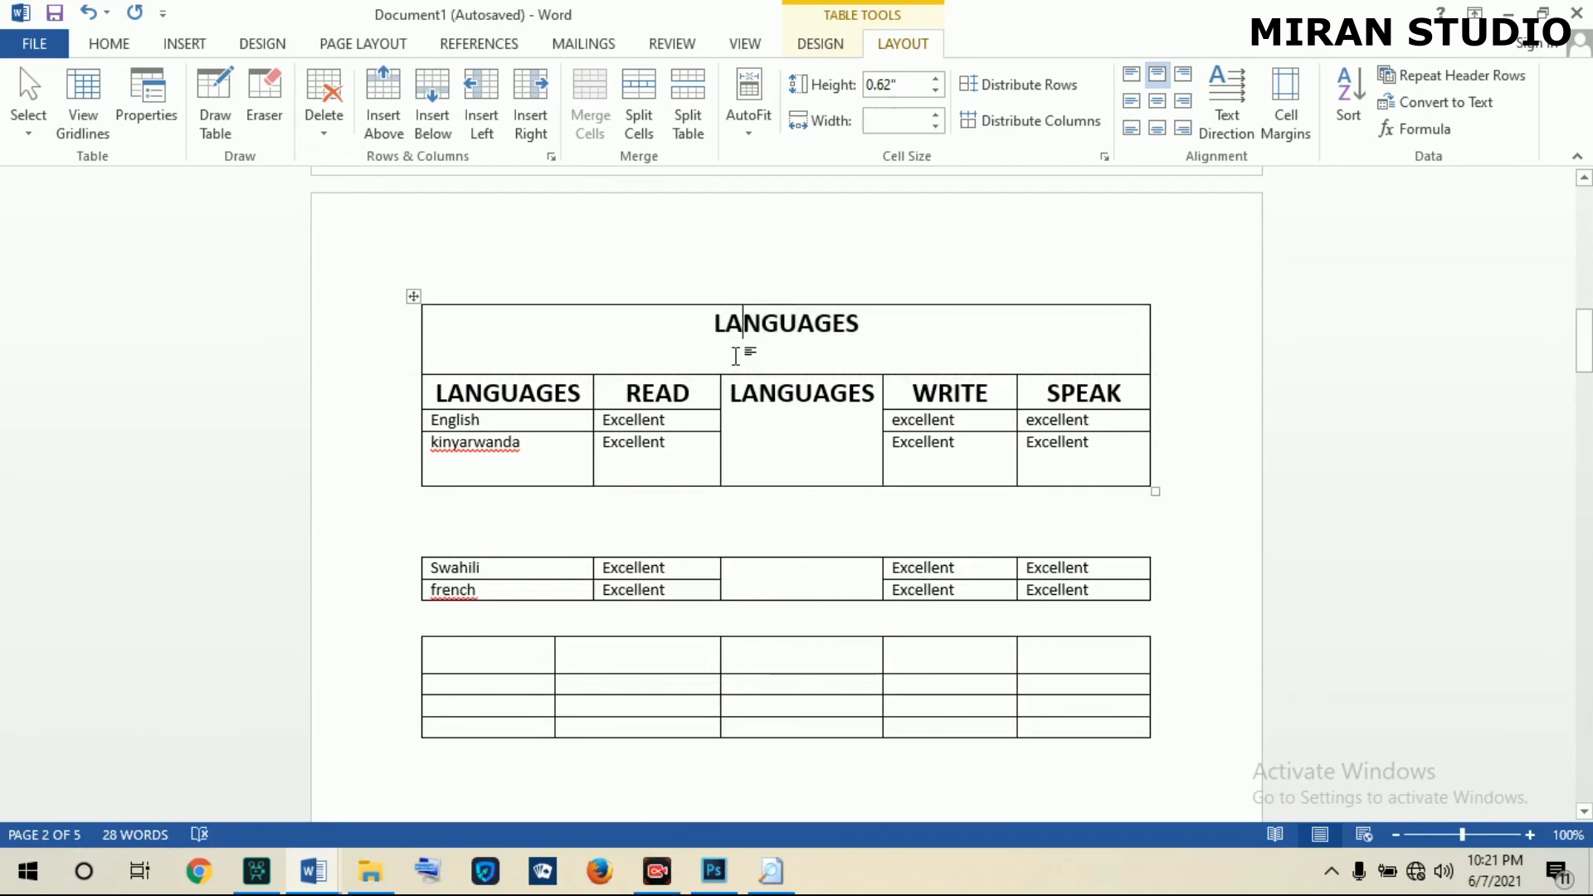
left_click(1158, 103)
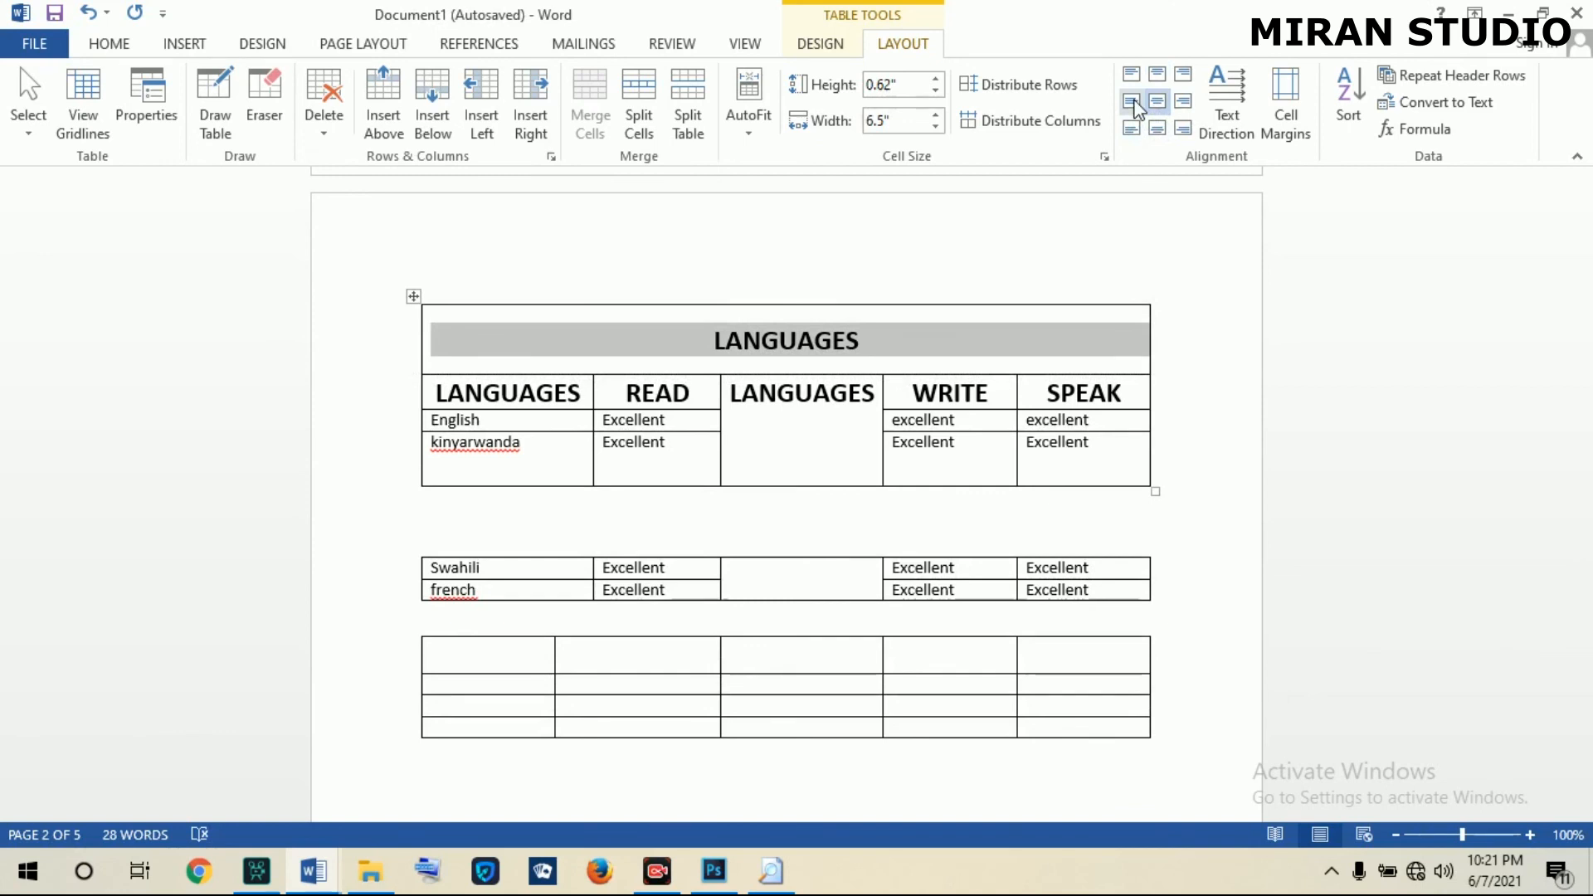
left_click(1132, 101)
left_click(1183, 103)
left_click(1185, 130)
left_click(1157, 129)
left_click(1133, 129)
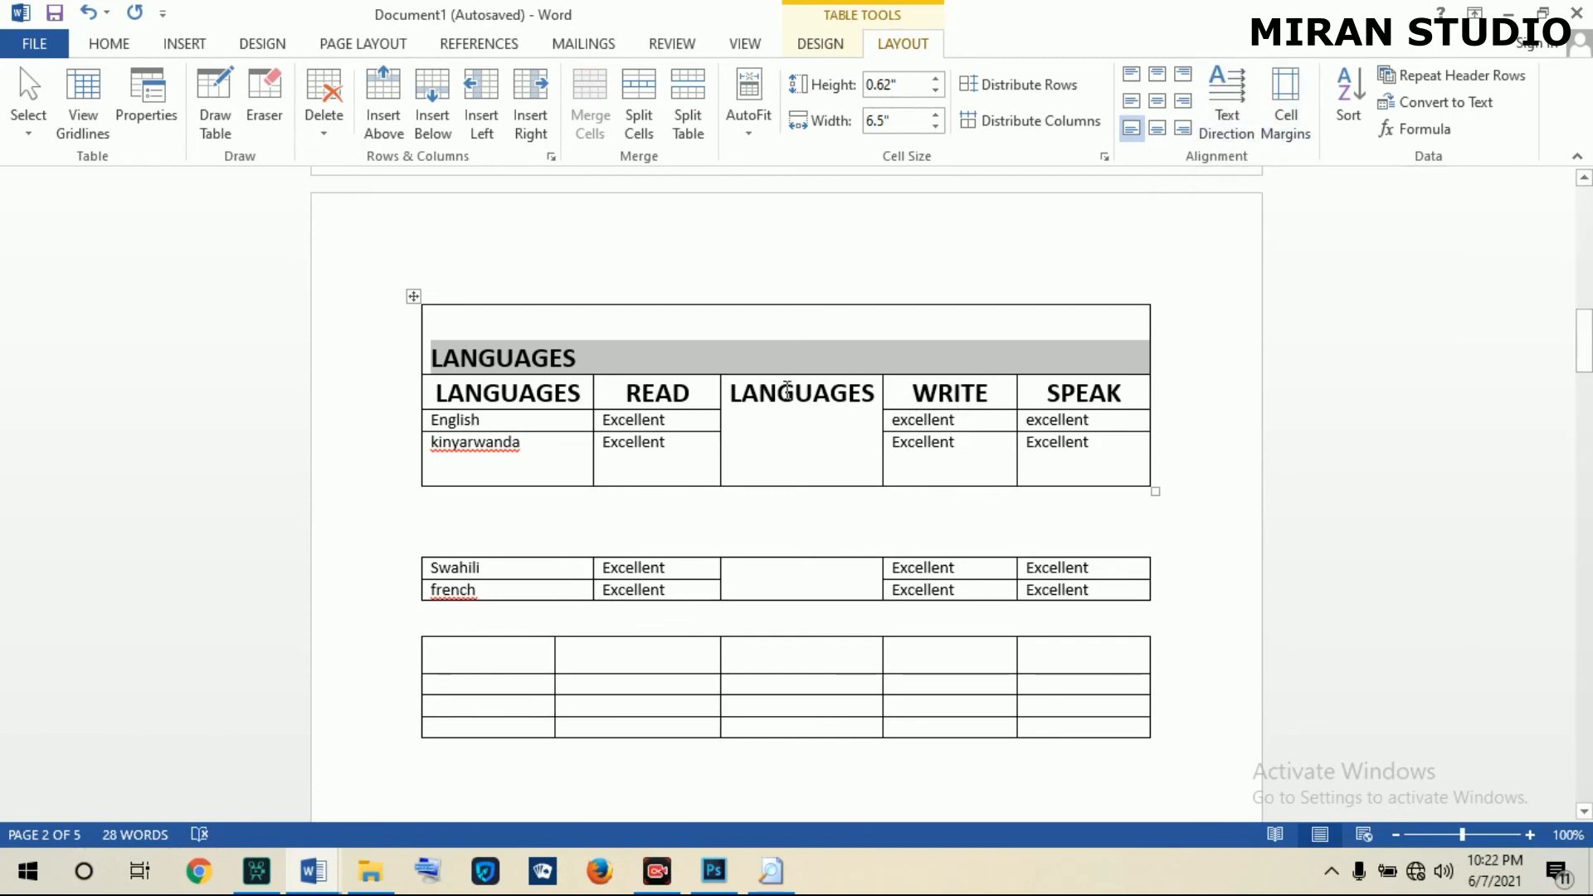
Rotate the third column's LANGUAGES heading to read upward, centered in its cell, and heighten the kinyarwanda row to fit it on one line.
left_click(778, 395)
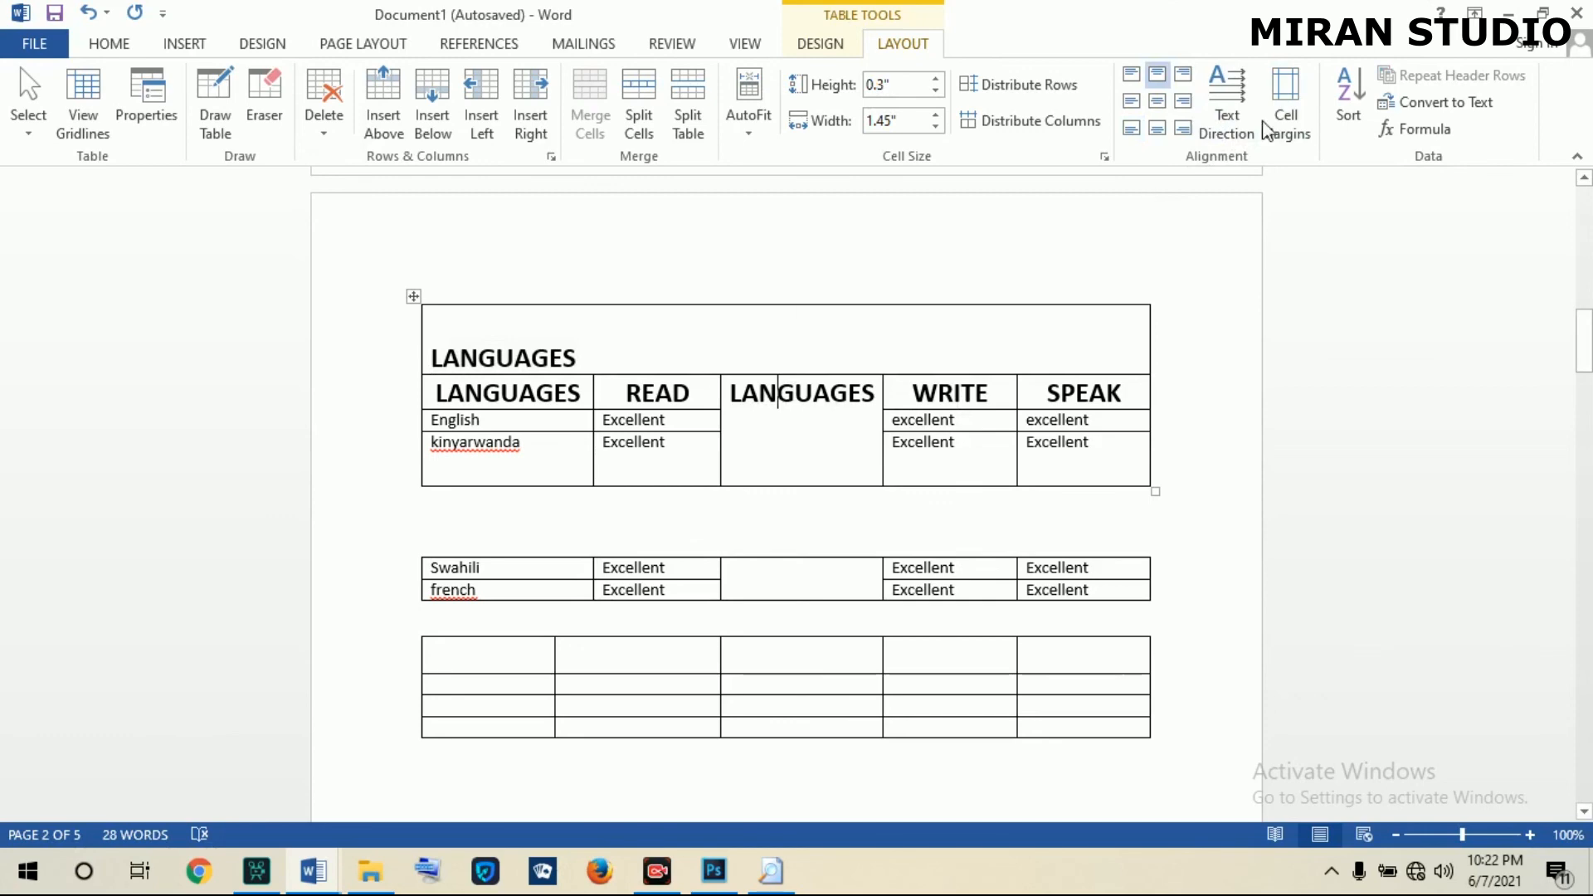
left_click(1237, 112)
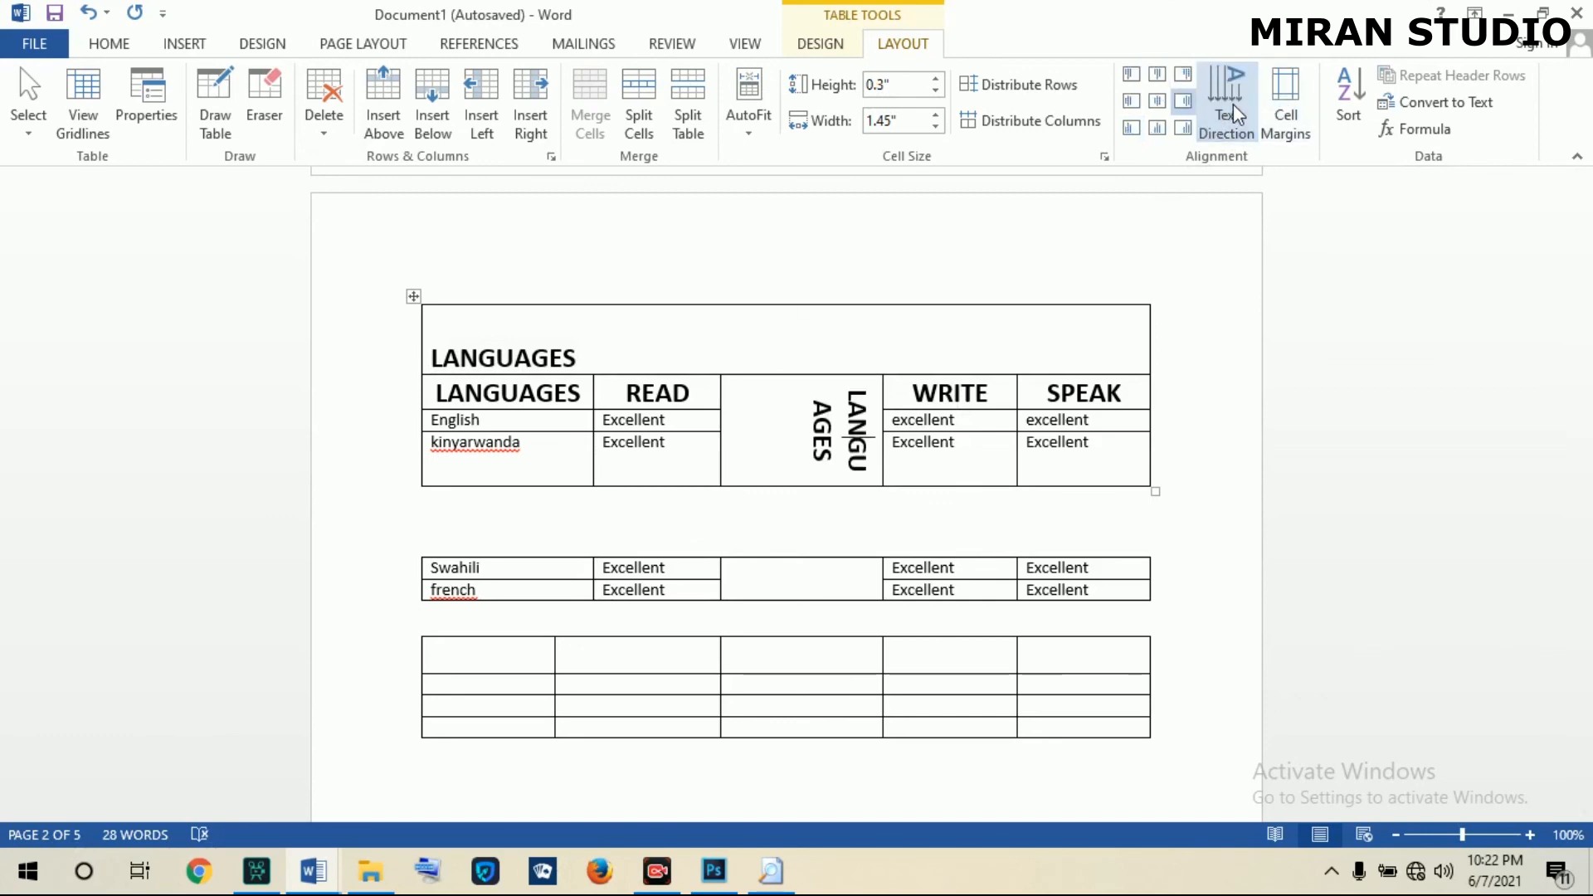
left_click_drag(792, 487, 786, 543)
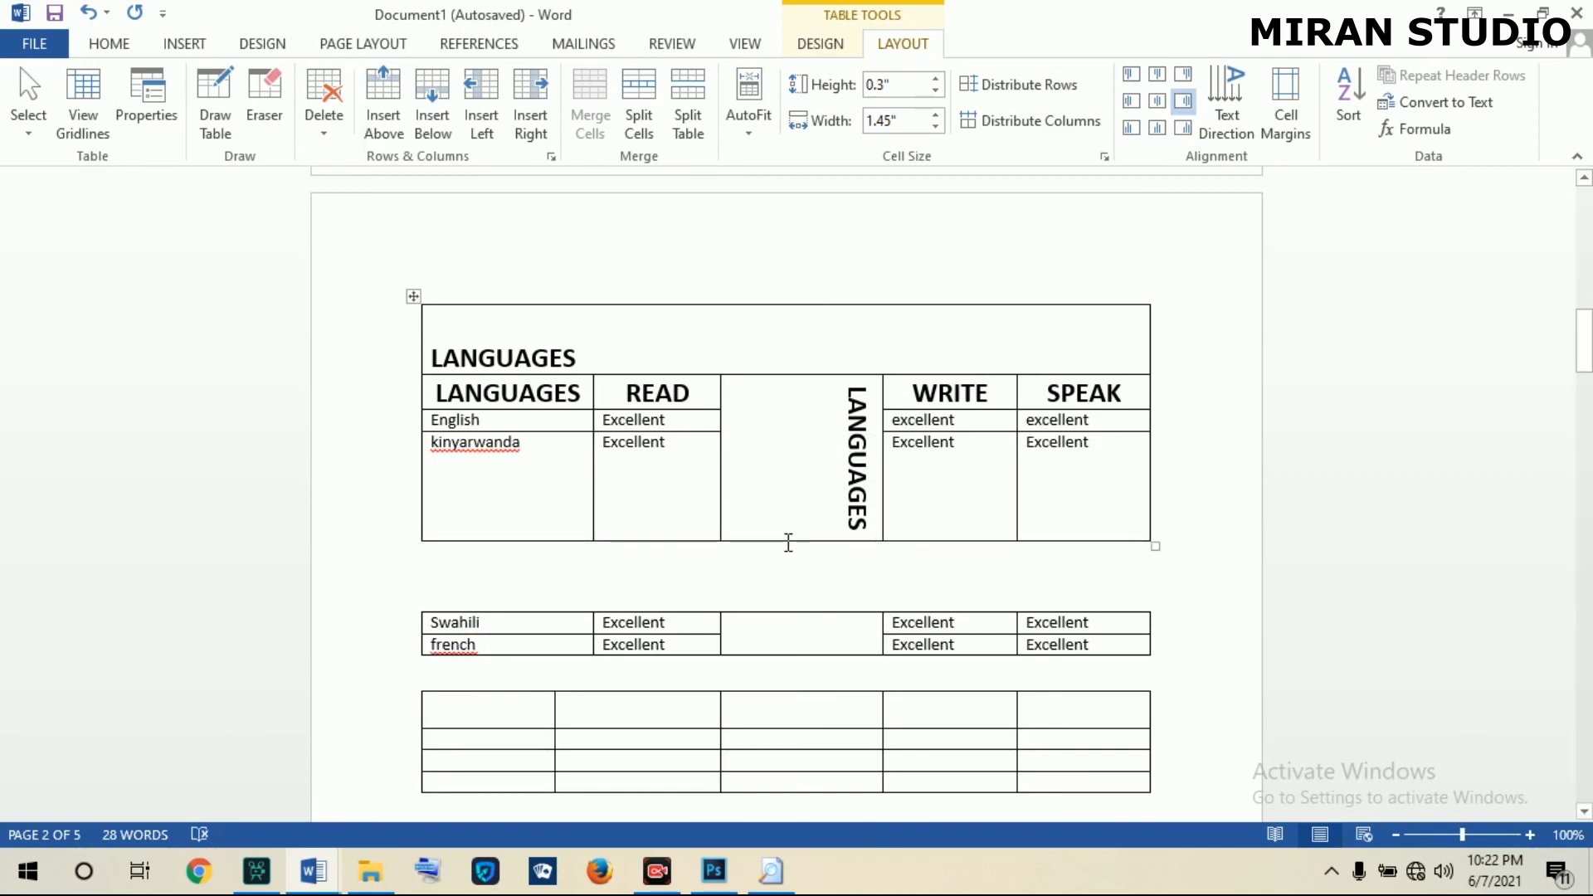
left_click(1228, 116)
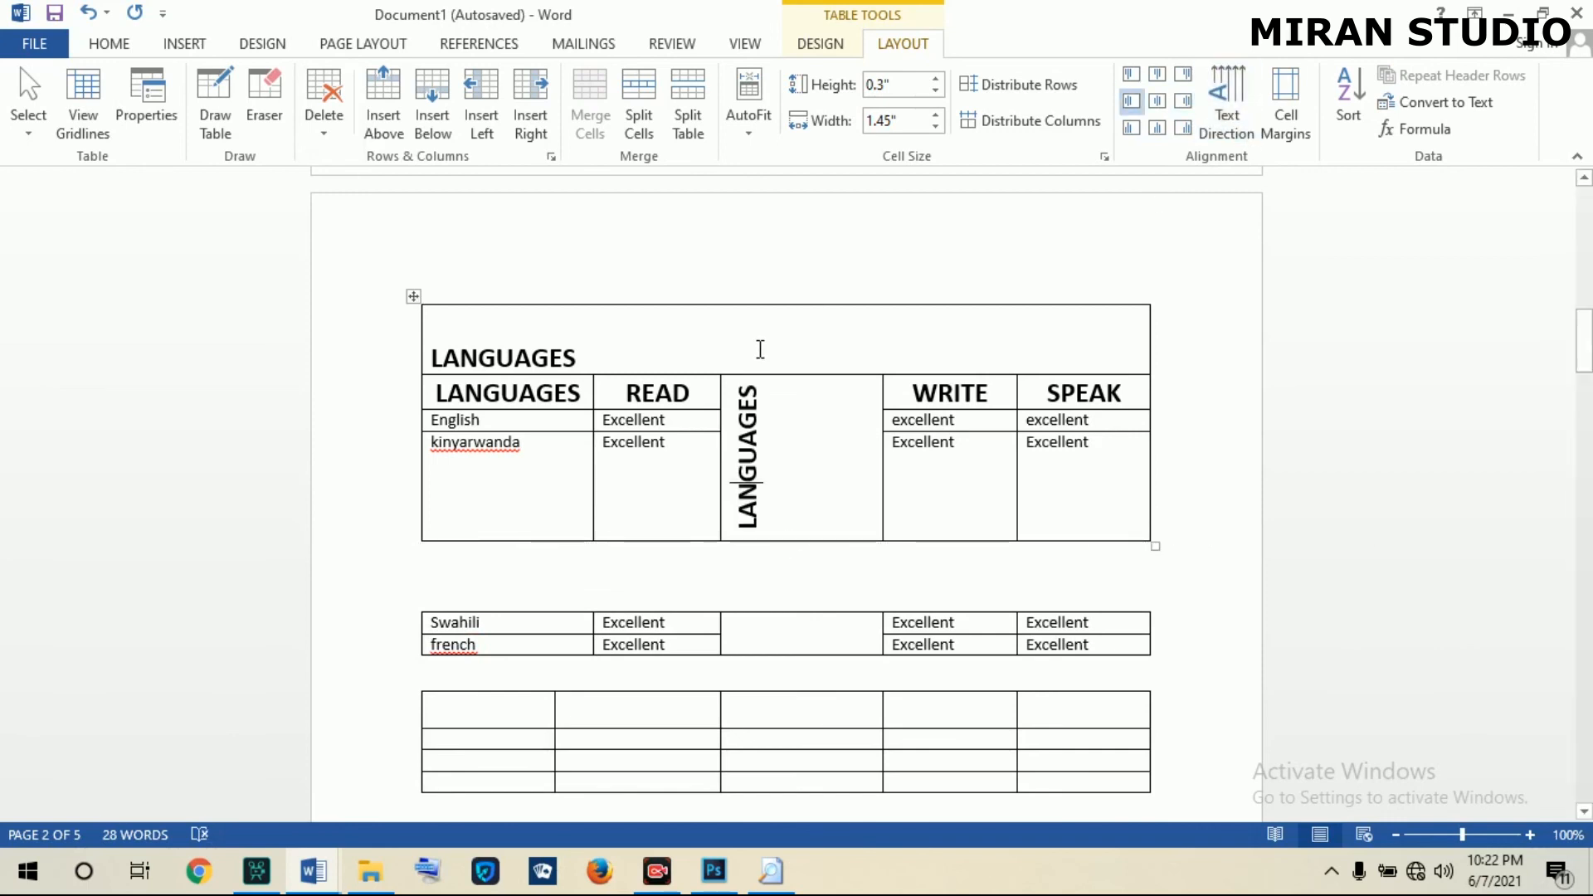
left_click(1157, 100)
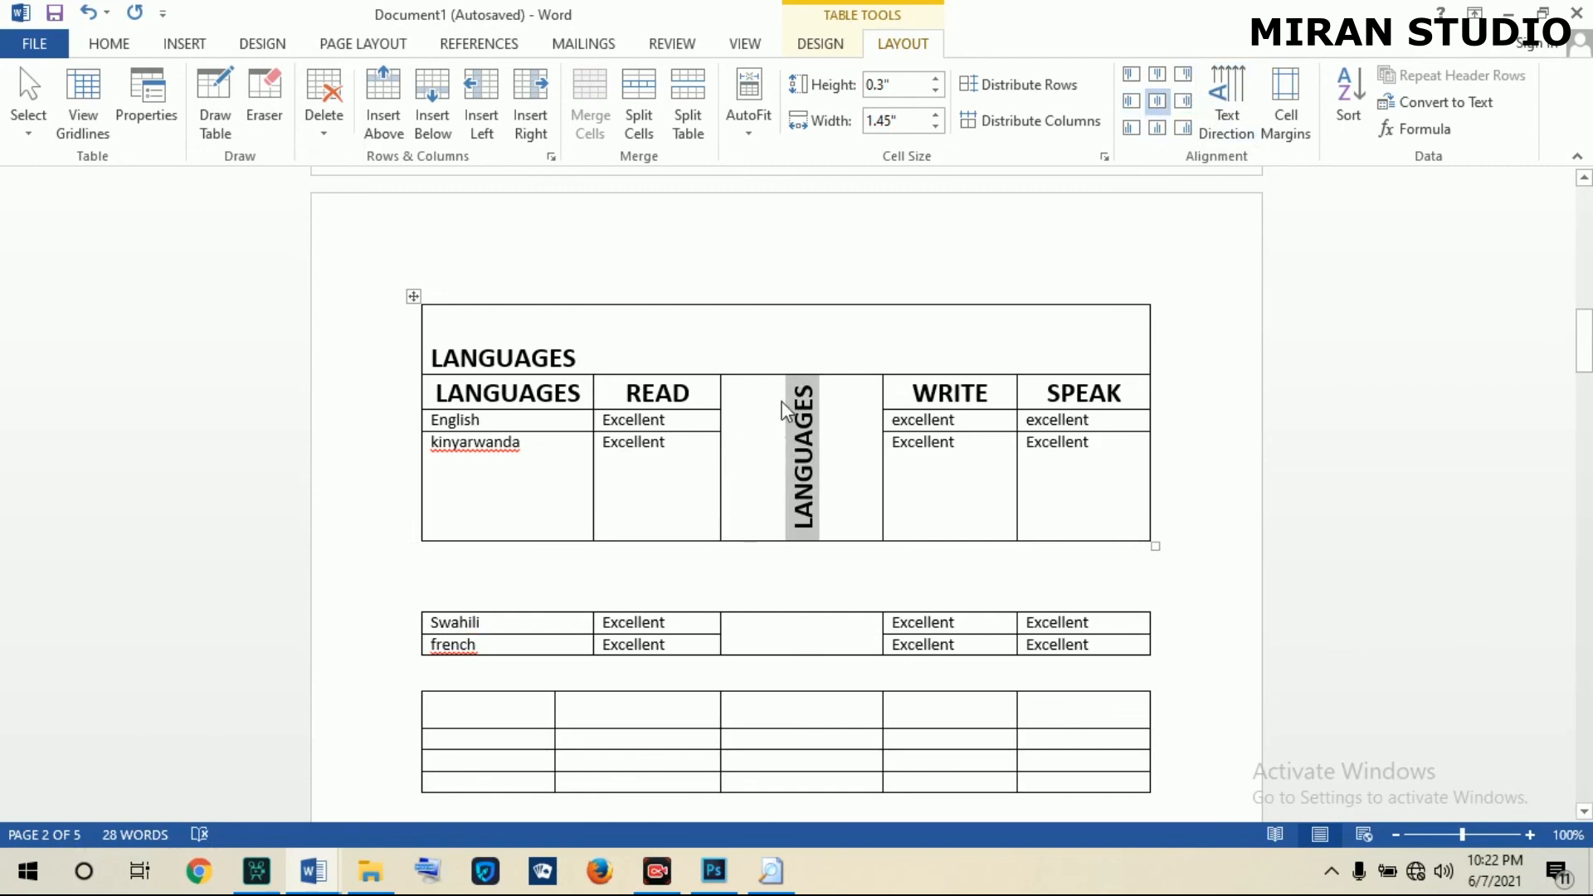
Cycle the third column's LANGUAGES heading through all text directions twice, back to reading upward.
left_click(1227, 104)
left_click(1227, 104)
left_click(1227, 103)
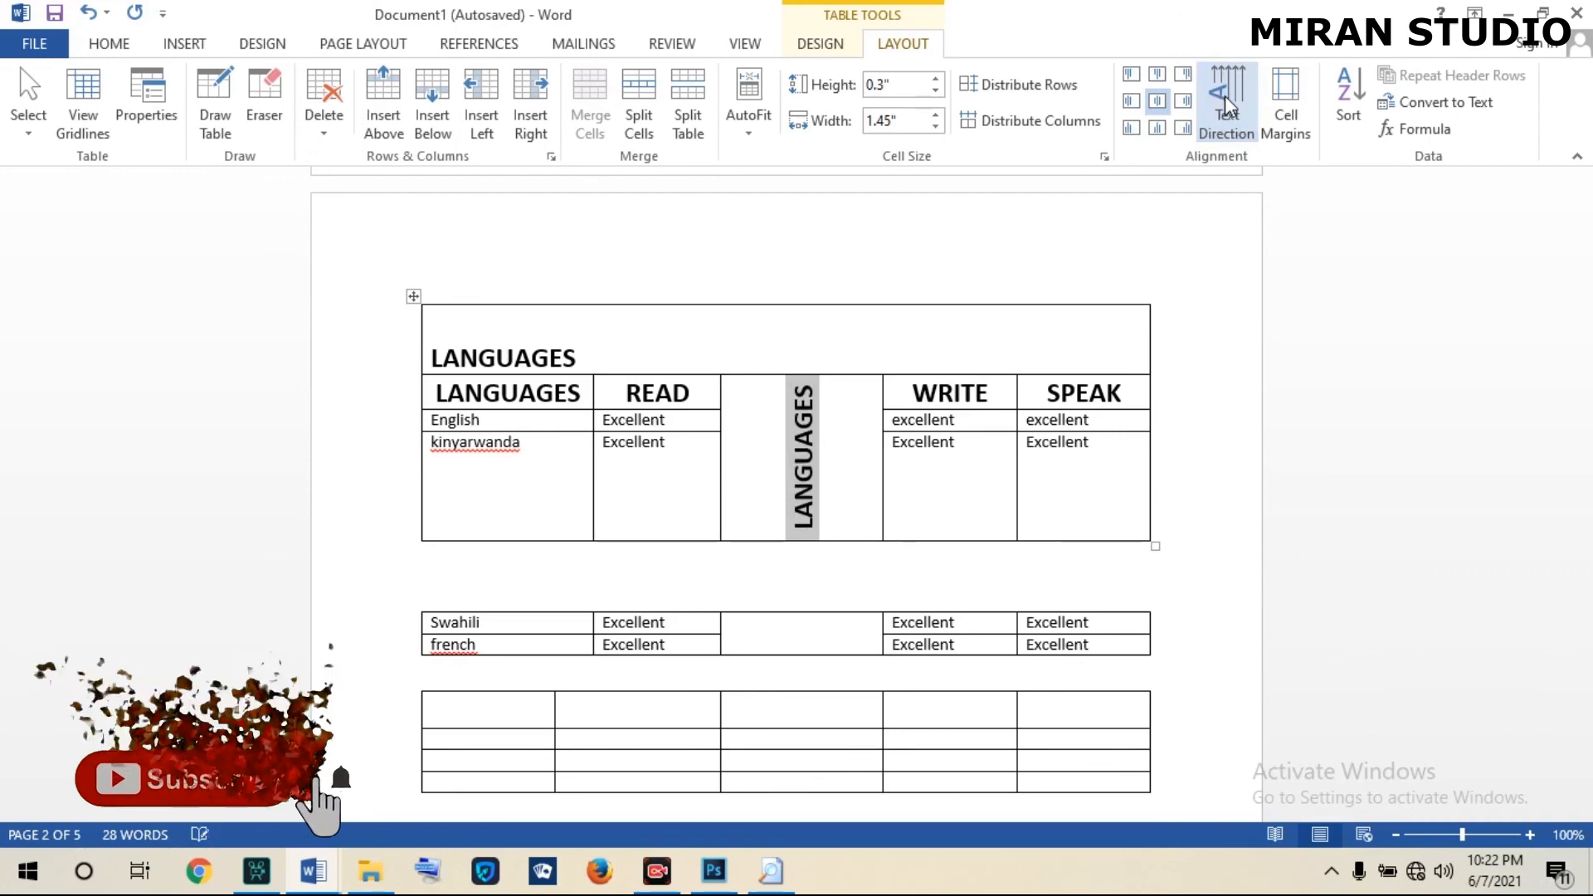
left_click(1227, 104)
left_click(1227, 103)
left_click(1225, 105)
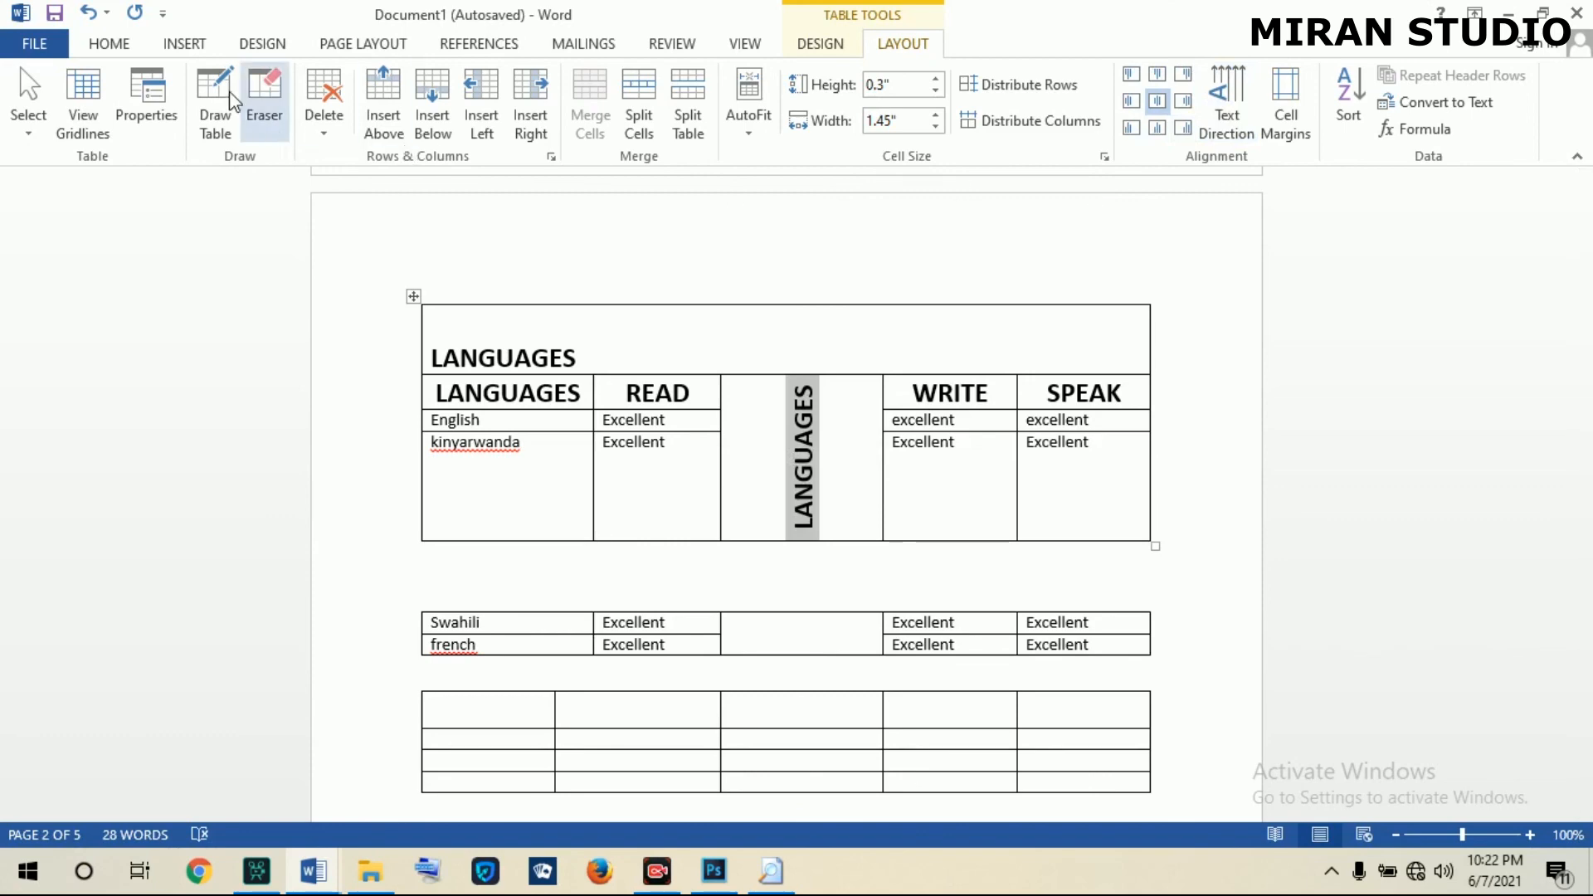
Color the vertical LANGUAGES heading red at font size 20 and extend the kinyarwanda row to keep it on one line.
left_click(129, 45)
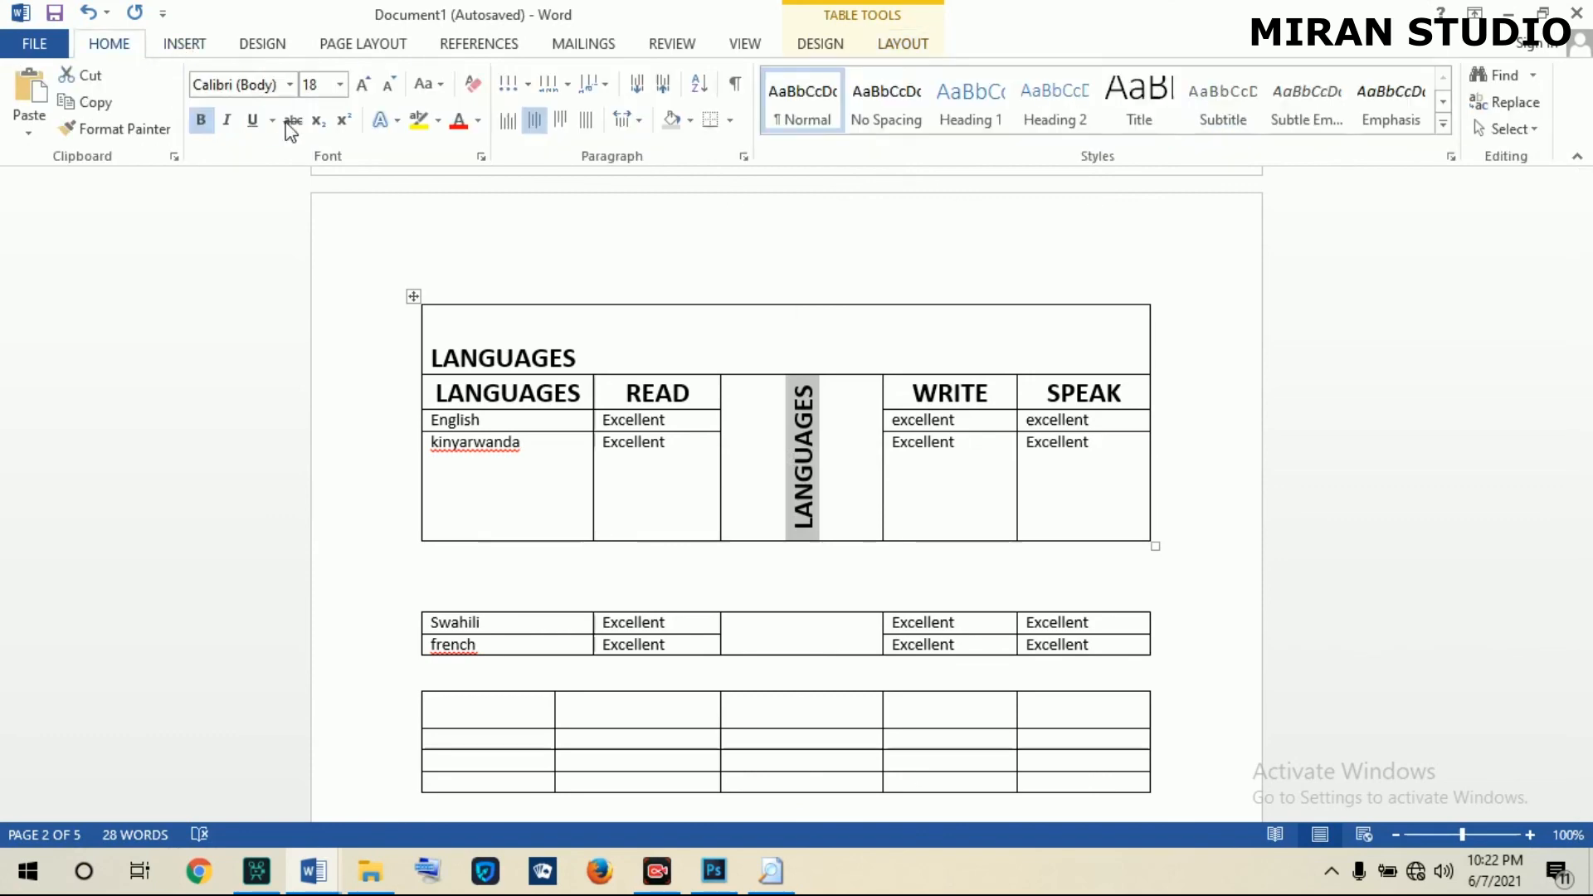
left_click(459, 122)
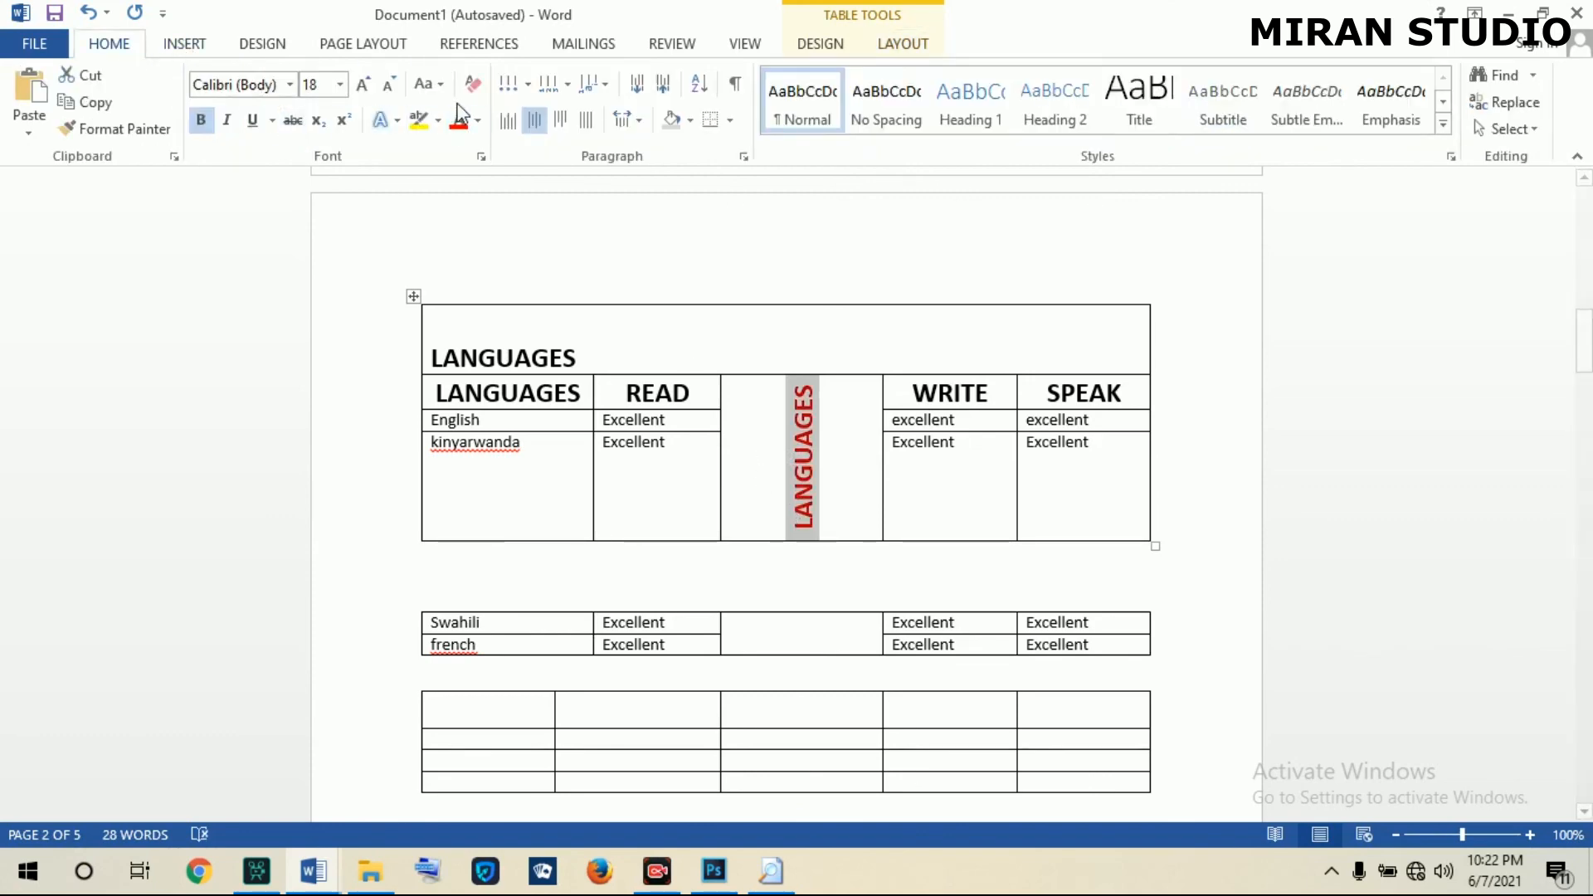
left_click(365, 86)
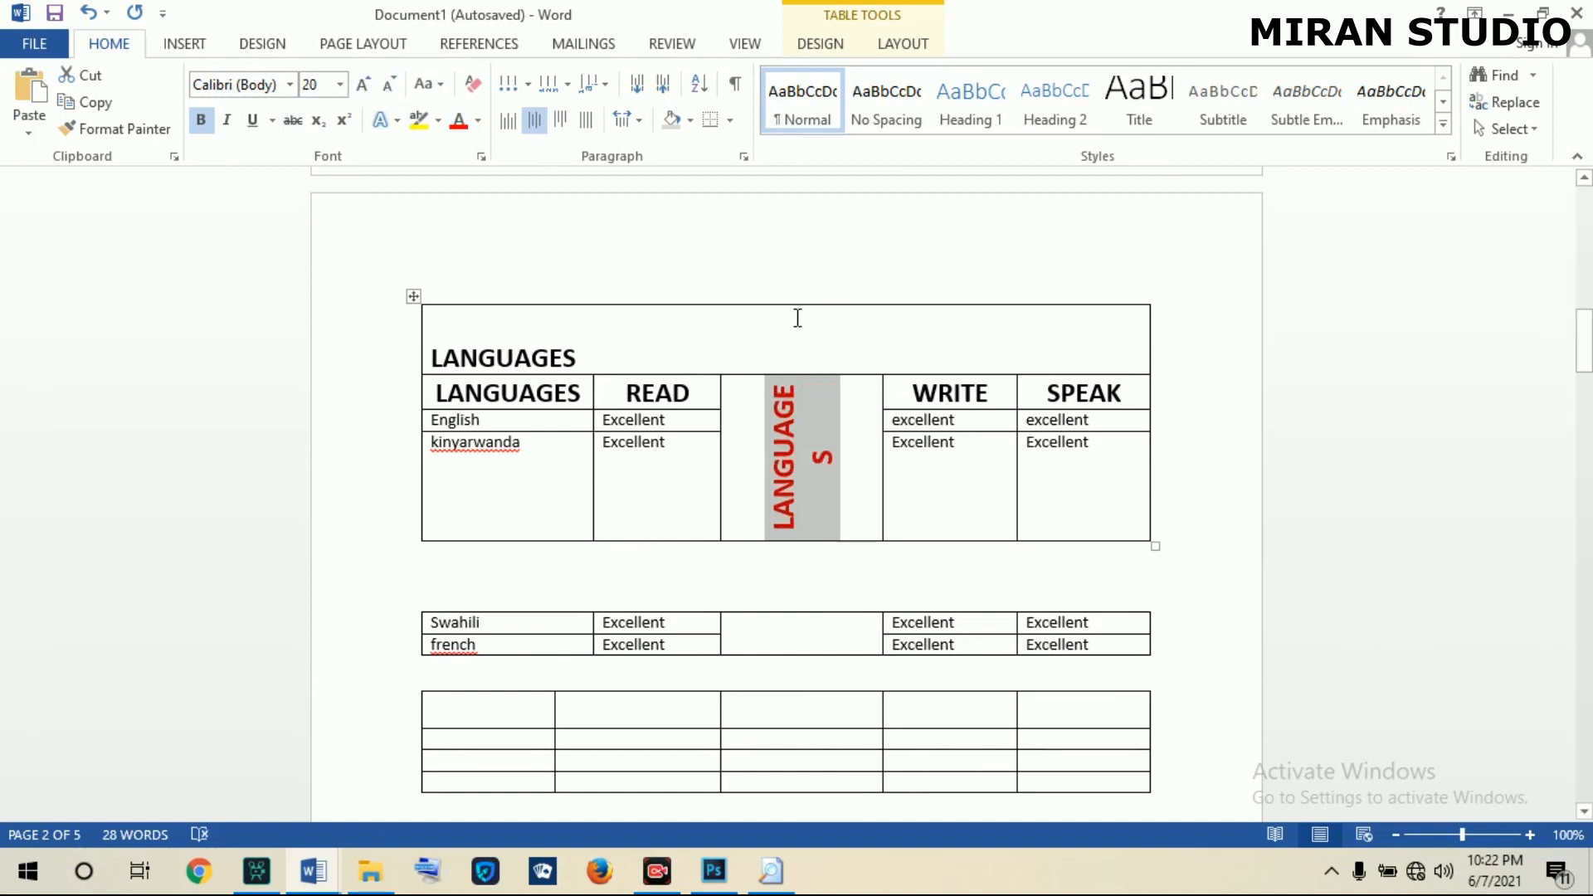
left_click_drag(804, 541, 797, 558)
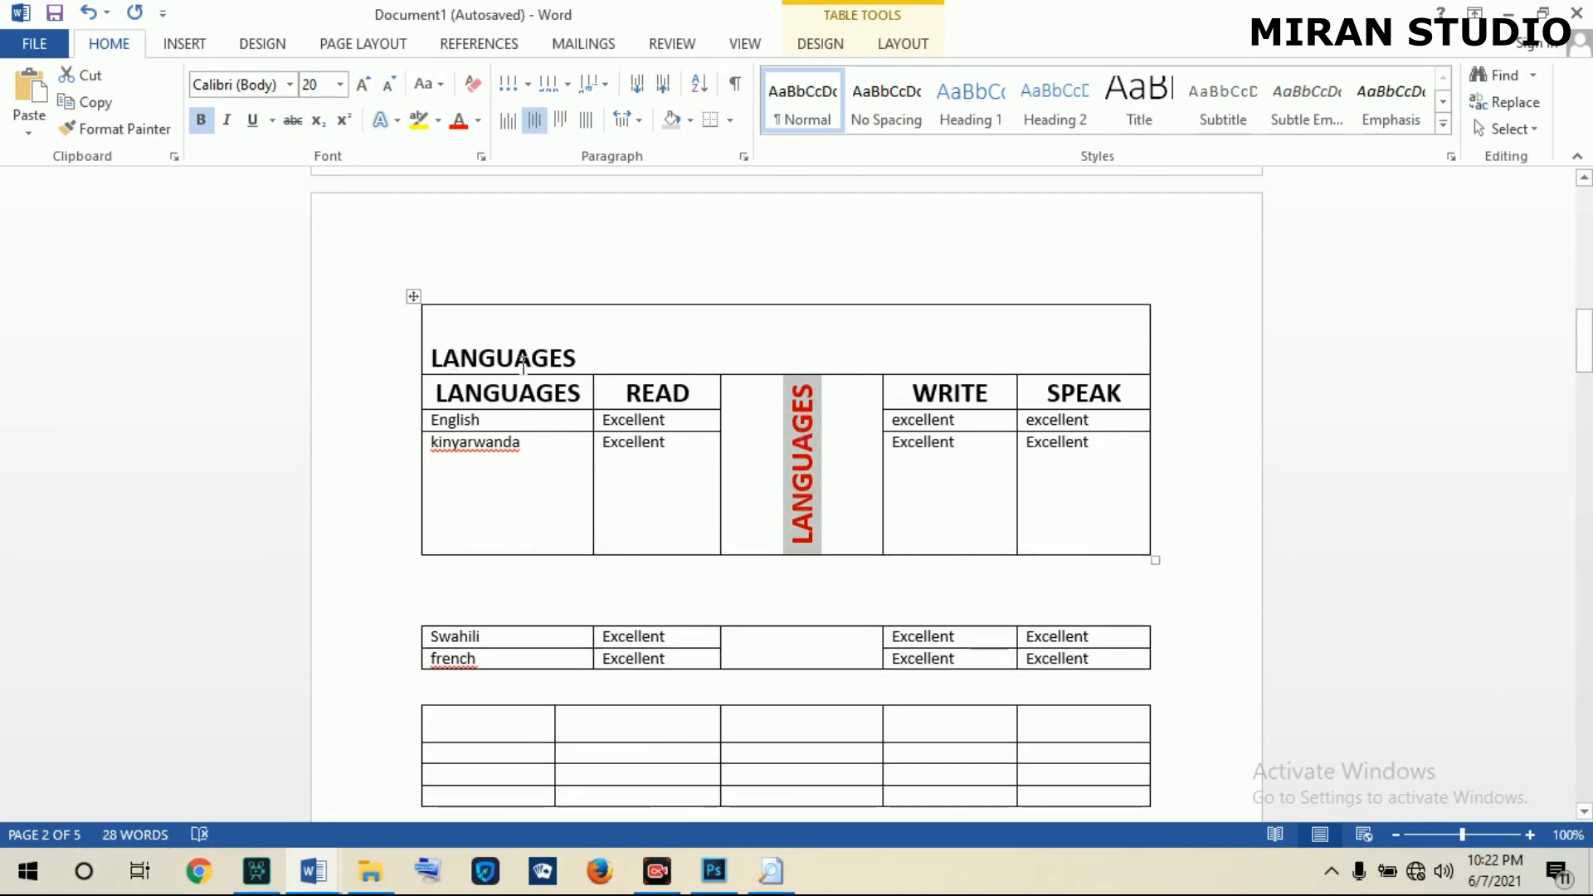
left_click(719, 347)
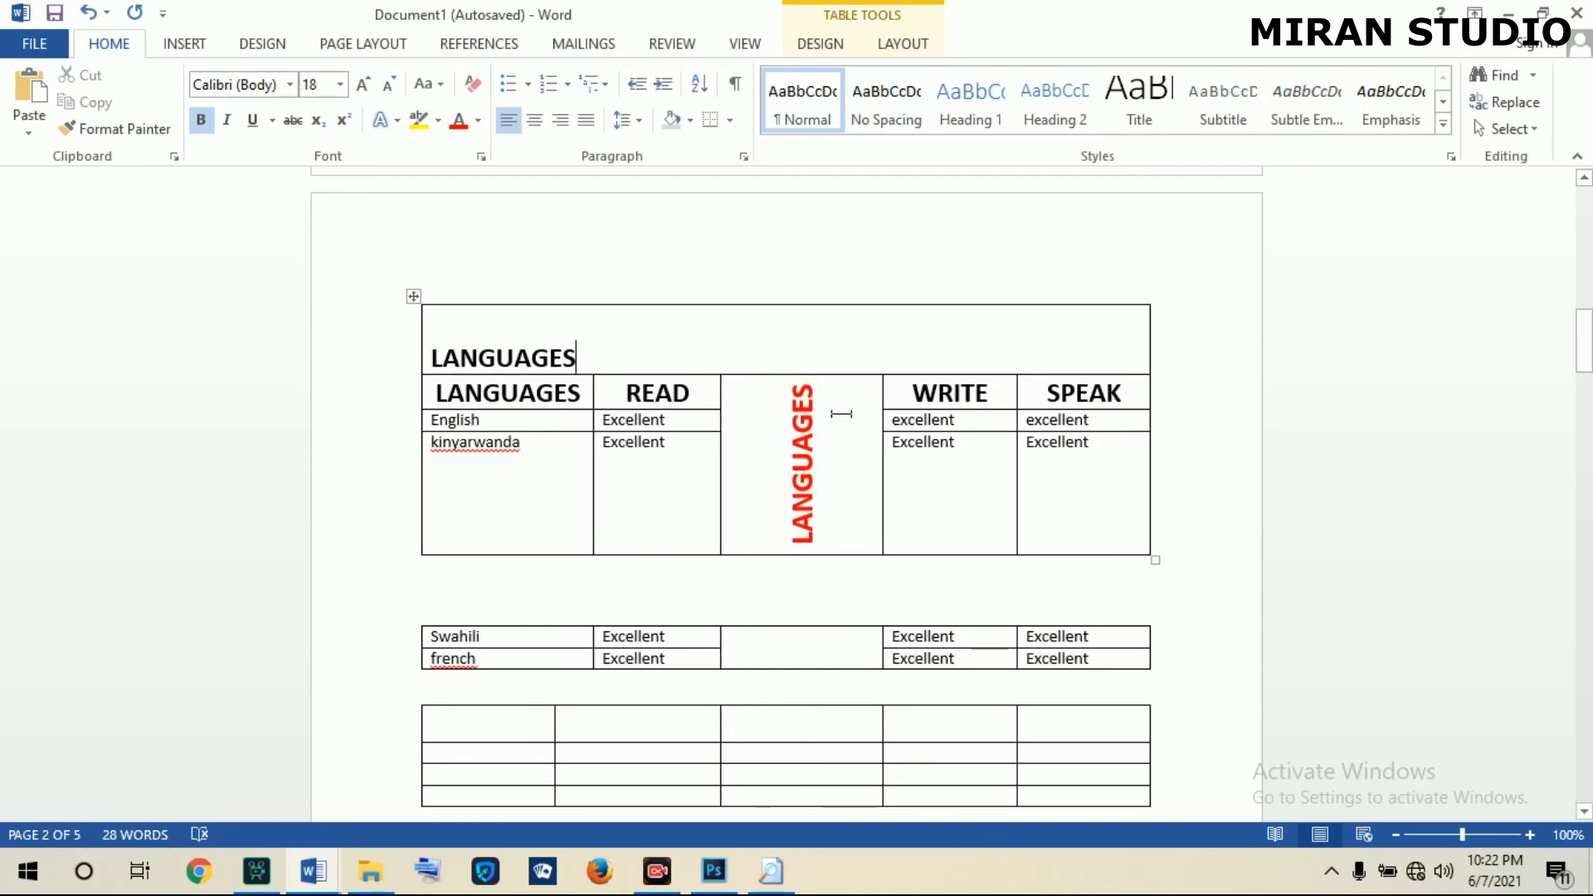
left_click(800, 415)
left_click(889, 63)
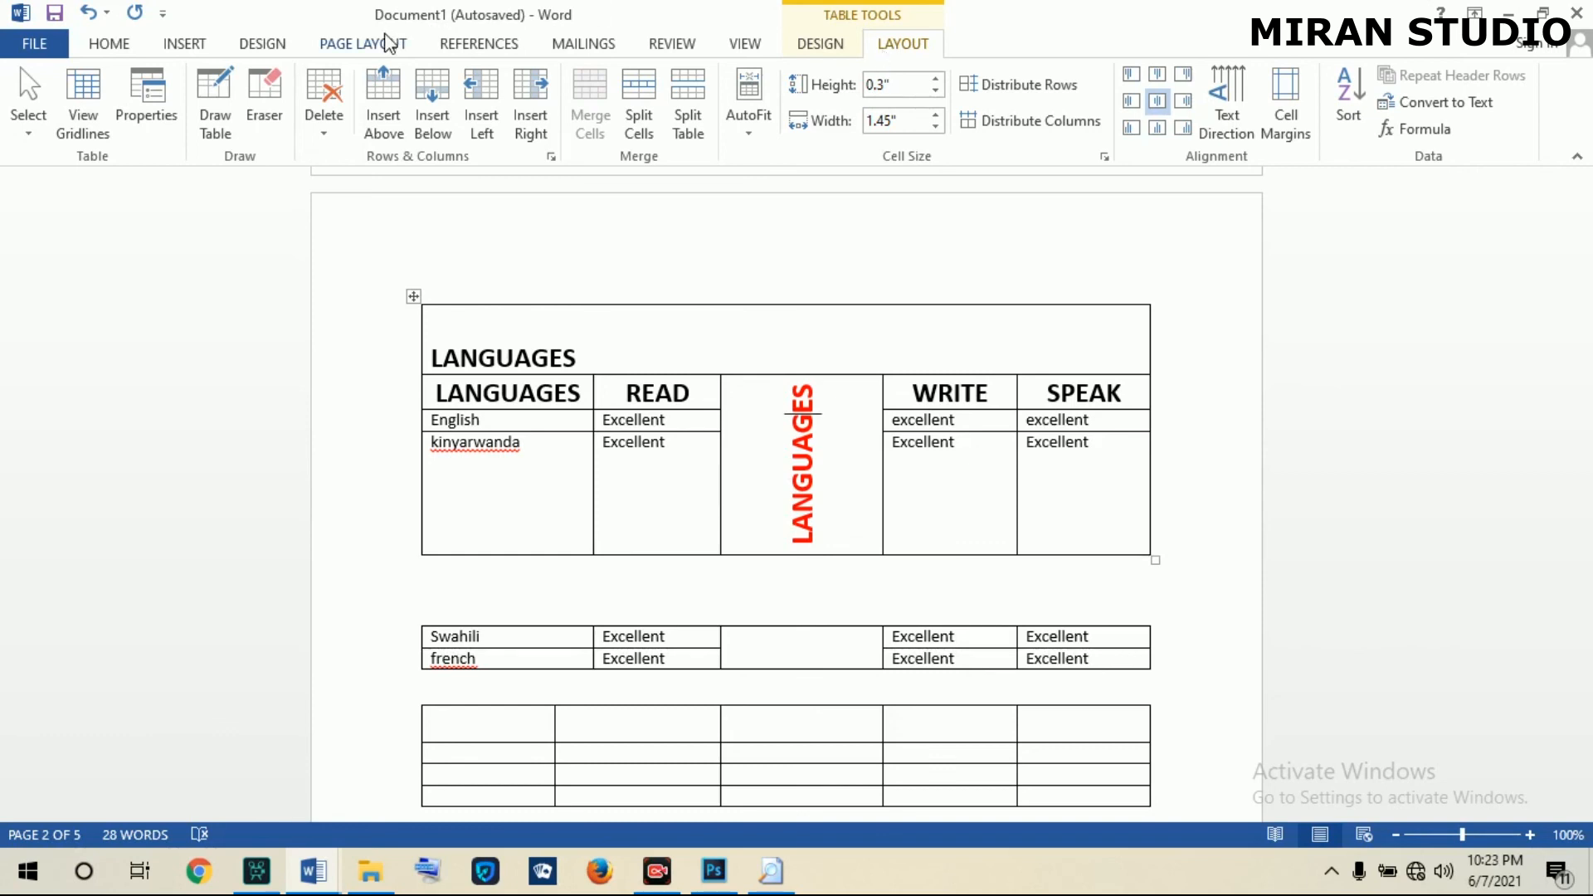
left_click(261, 46)
left_click(184, 46)
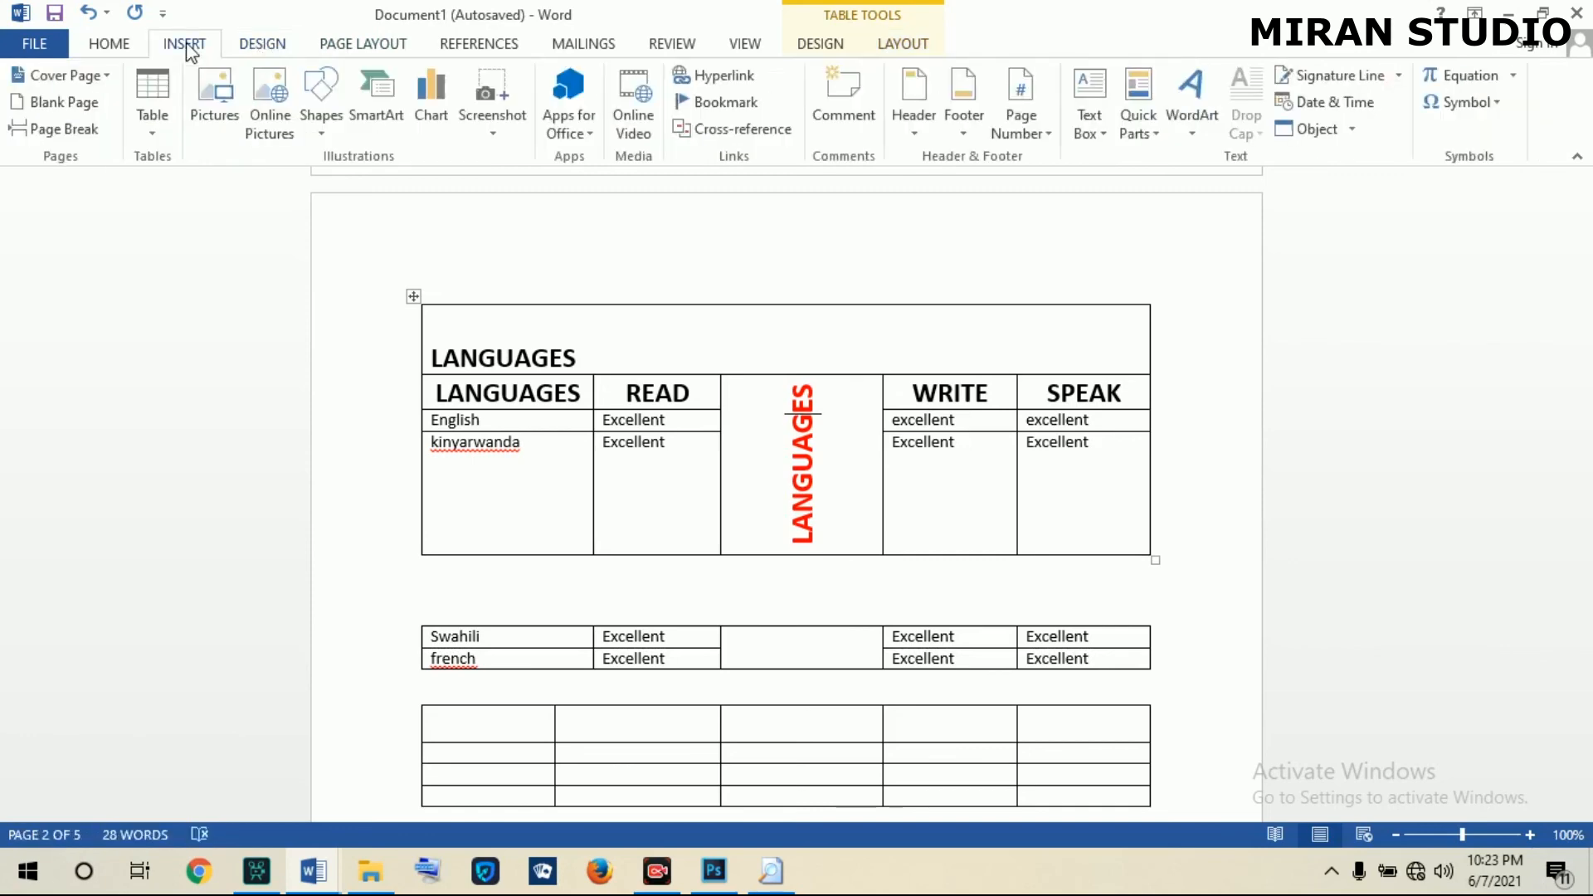
left_click(881, 43)
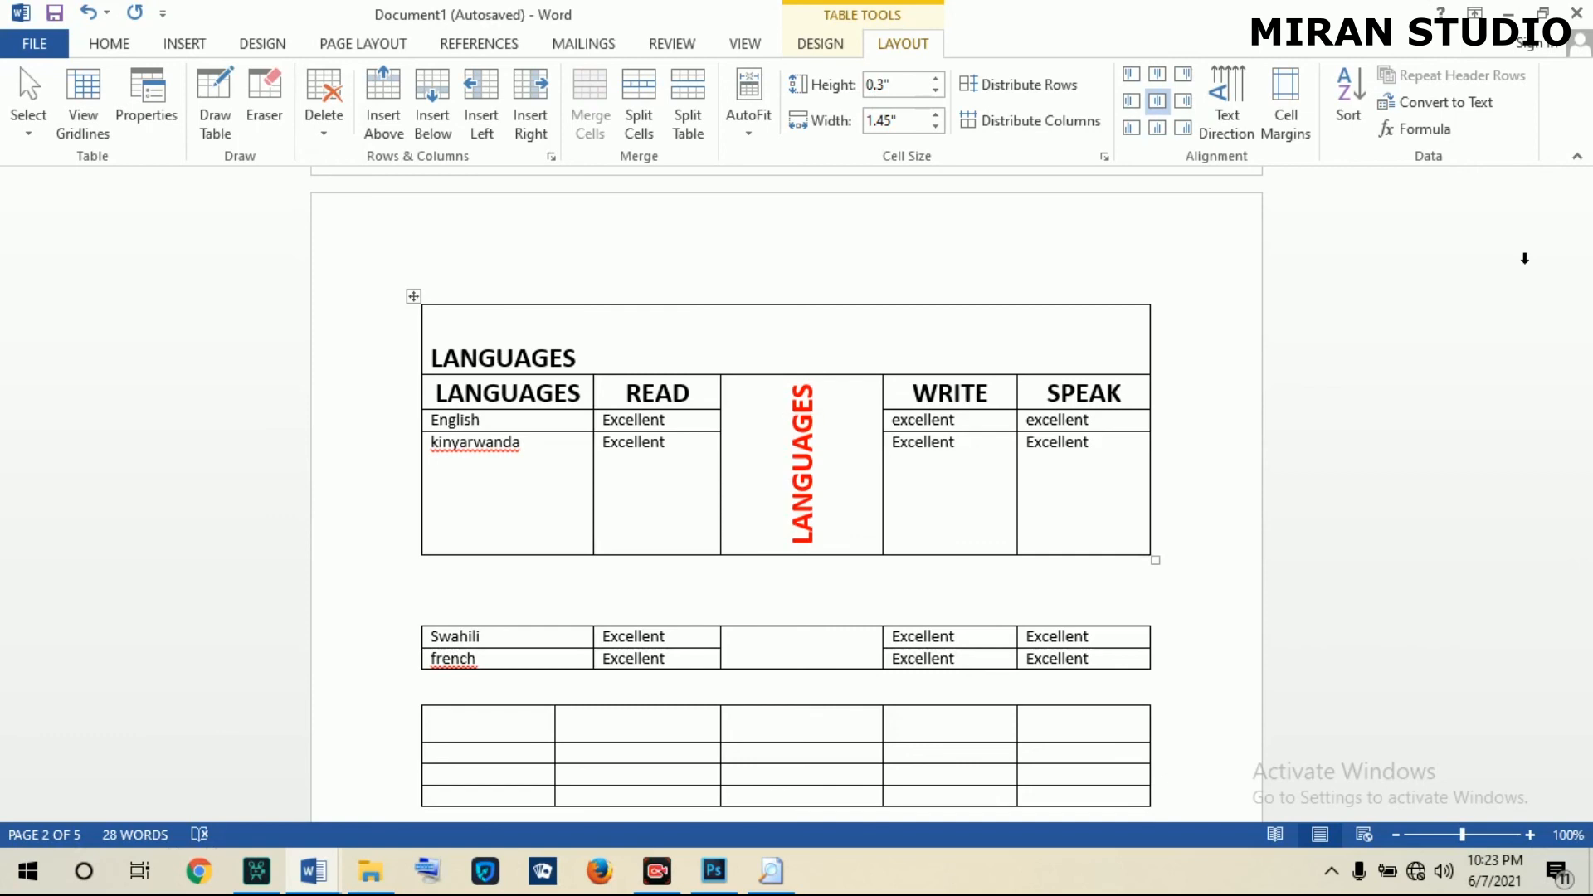
mouse_move(1587, 338)
left_mouse_down()
mouse_move(1586, 366)
mouse_move(1587, 344)
left_mouse_up()
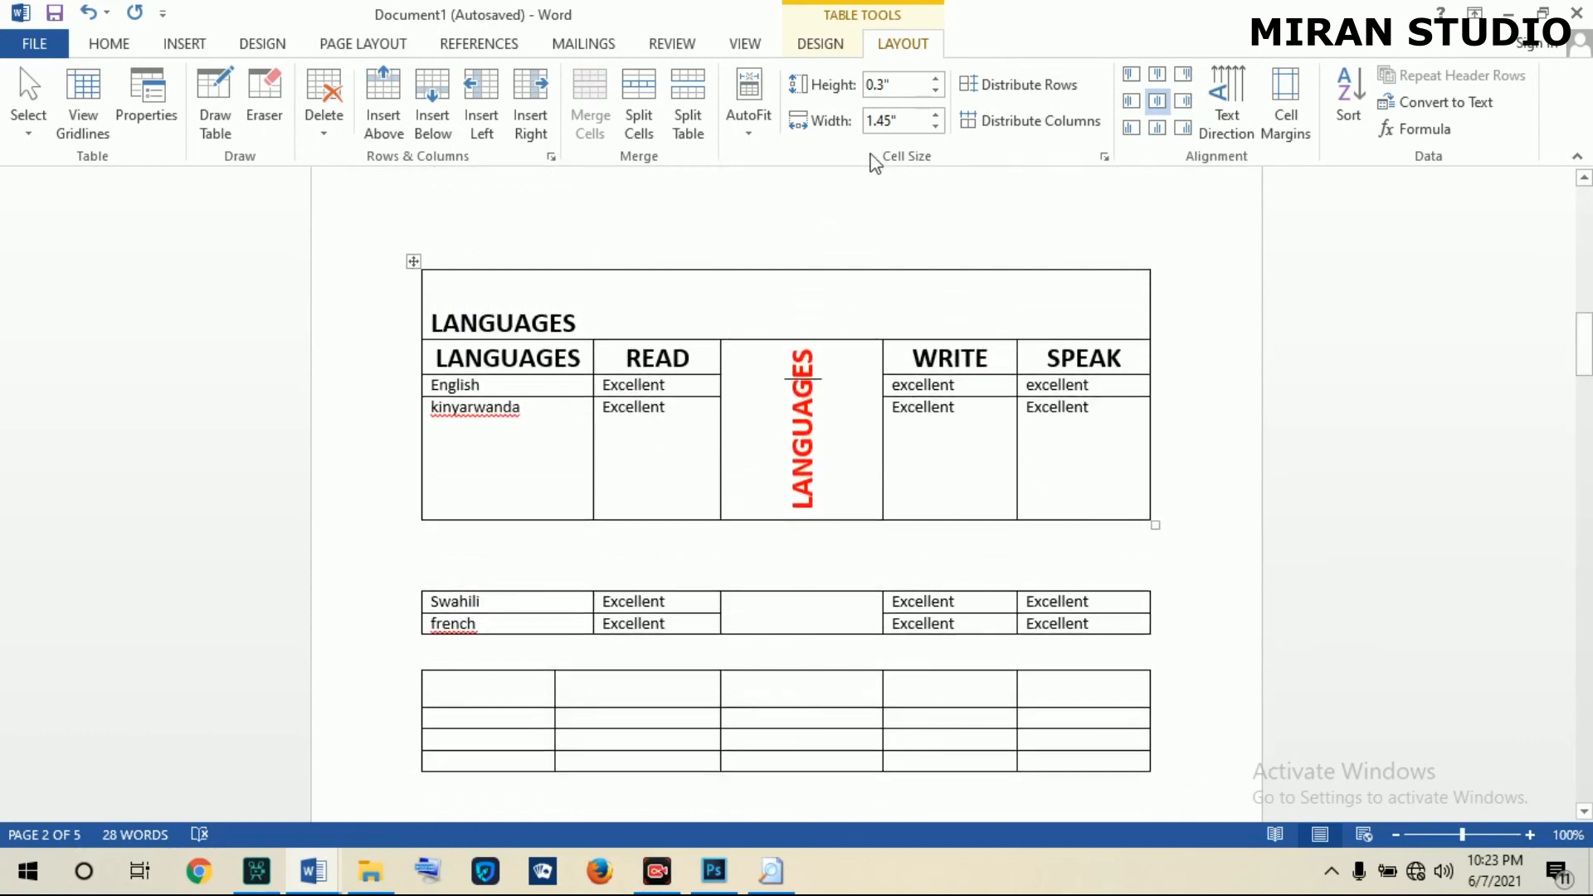
left_click(181, 44)
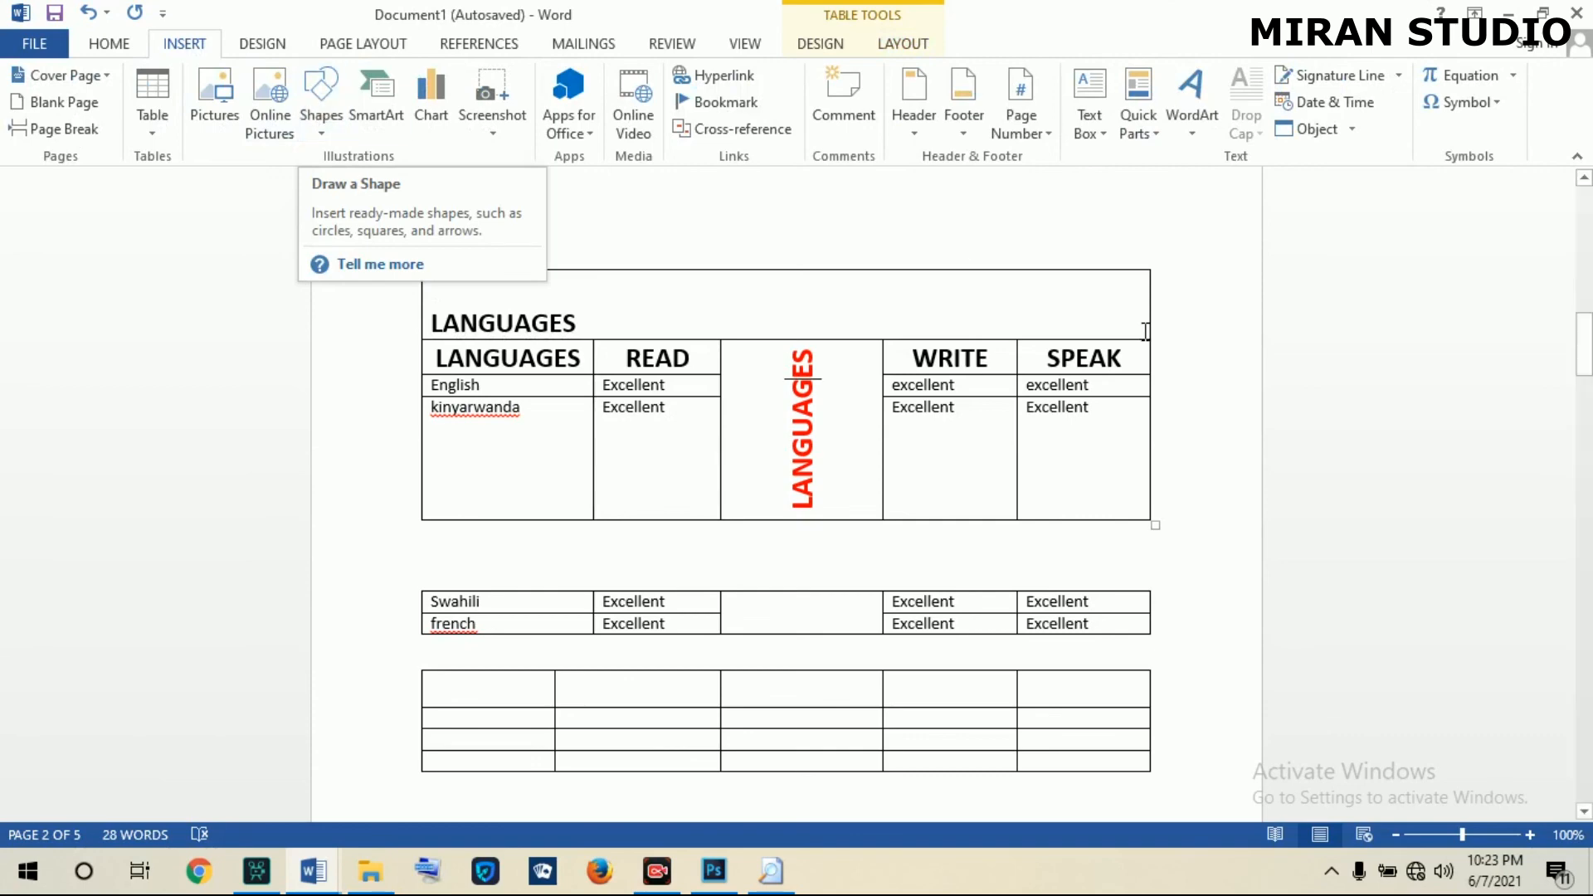
left_click_drag(1584, 345, 1589, 398)
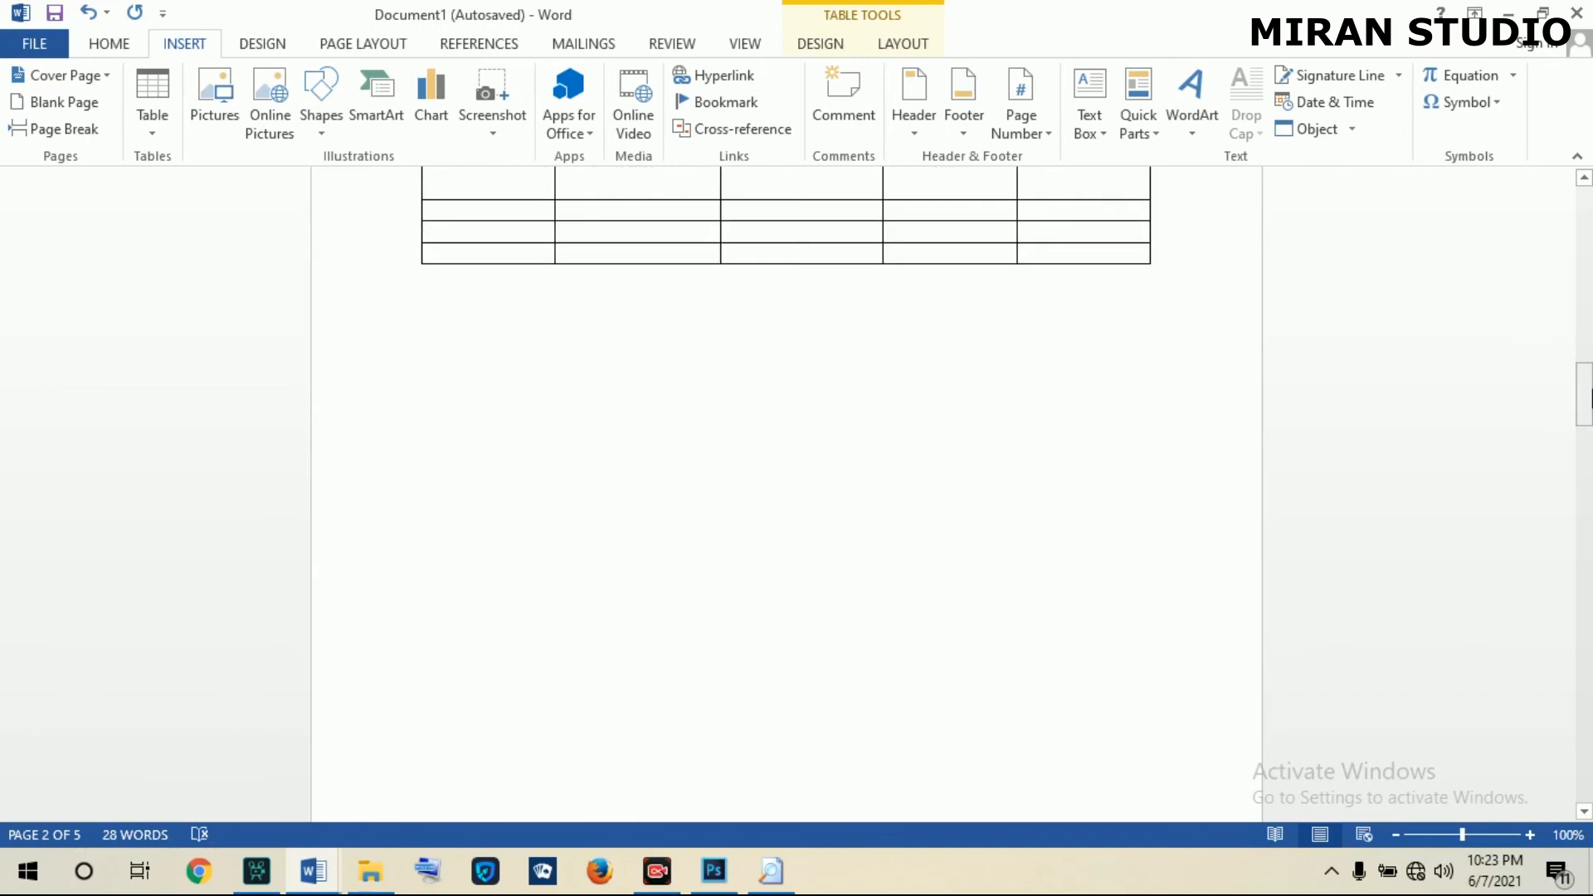